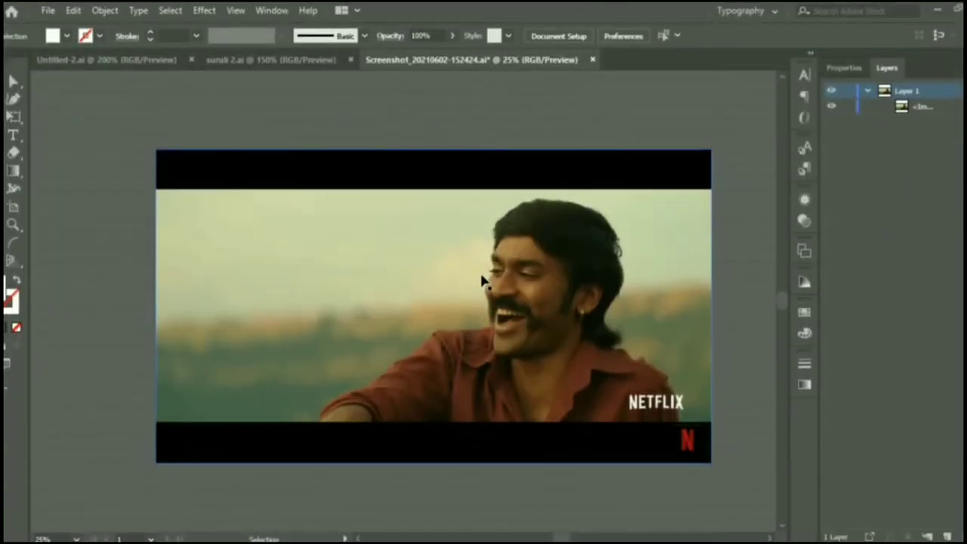
Add Layer 2 above the photo, zoom into the face, and place the first Pen anchor at the hairline.
click(947, 535)
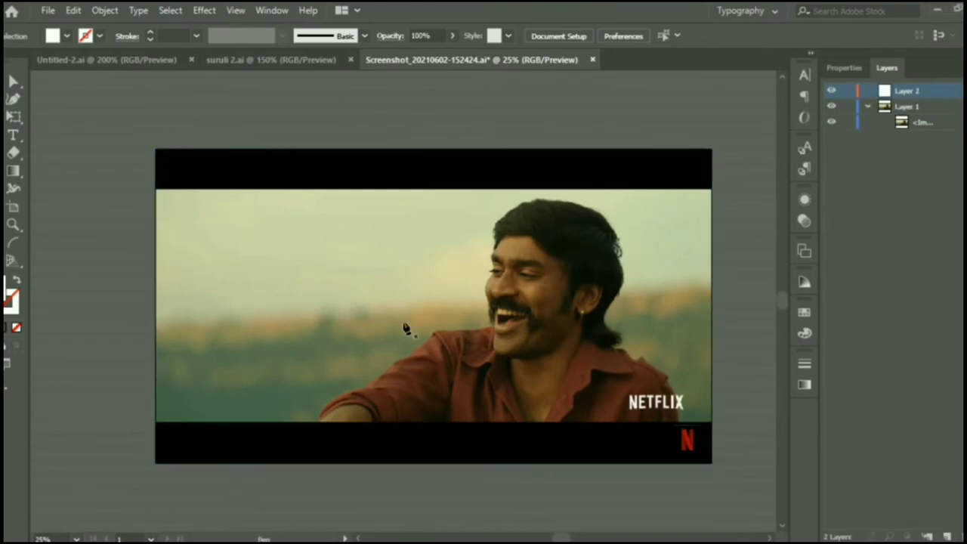
scroll(375, 378, up, 5)
scroll(485, 386, up, 3)
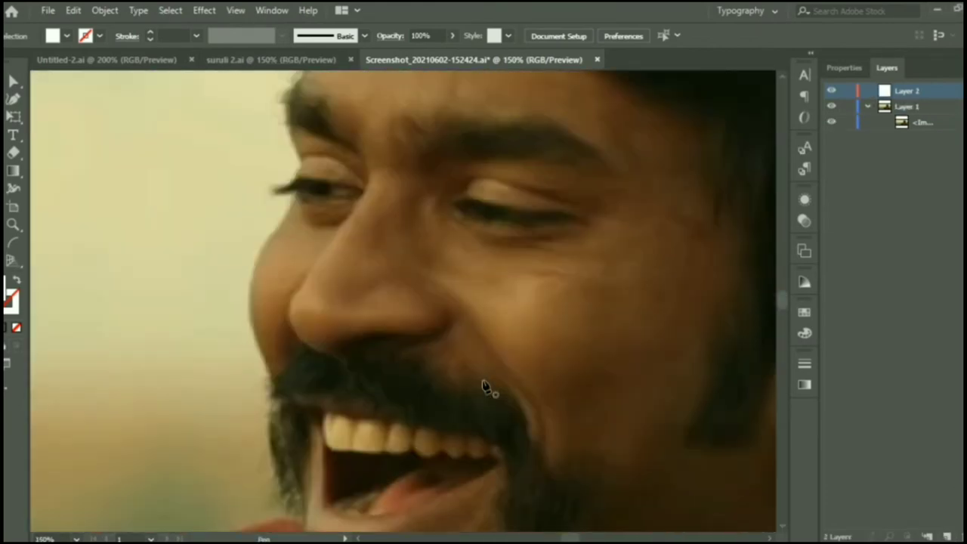
scroll(408, 448, down, 1)
scroll(407, 448, up, 5)
scroll(352, 410, up, 1)
scroll(238, 352, up, 3)
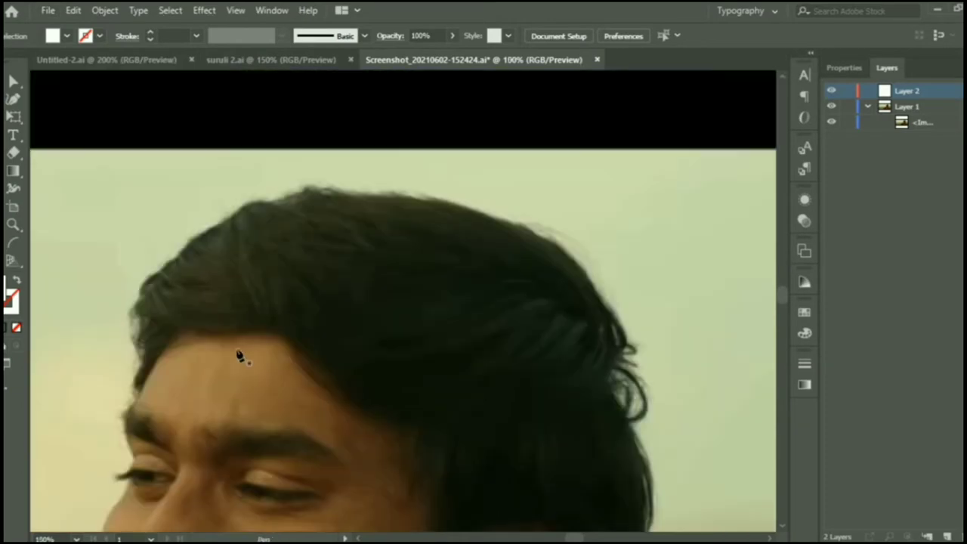
click(141, 386)
Trace the hair outline along the forehead hairline and down past the temple.
click(179, 330)
click(211, 334)
click(270, 328)
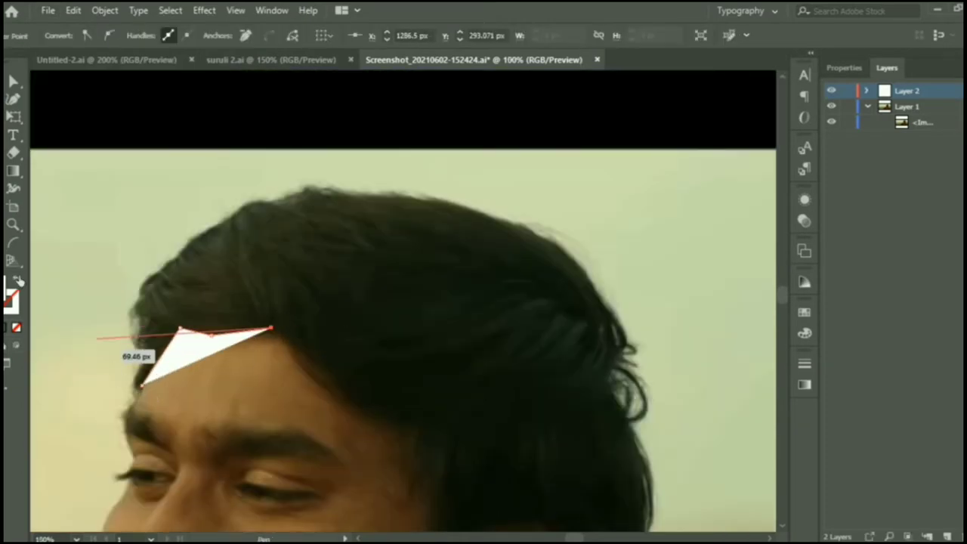
click(324, 378)
click(359, 409)
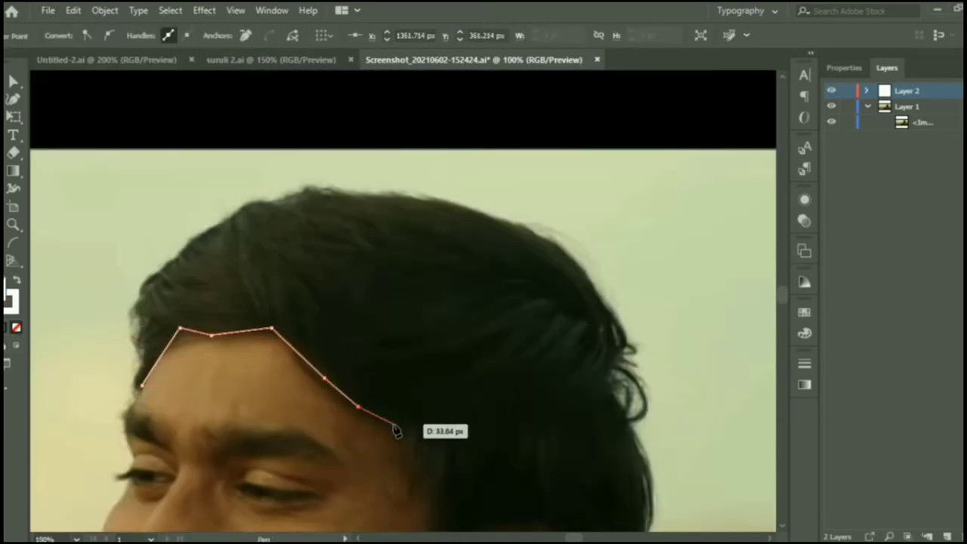
click(418, 418)
scroll(417, 417, down, 2)
click(403, 350)
Continue the hair outline down the sideburn beside the eye and along its bottom edge.
click(413, 391)
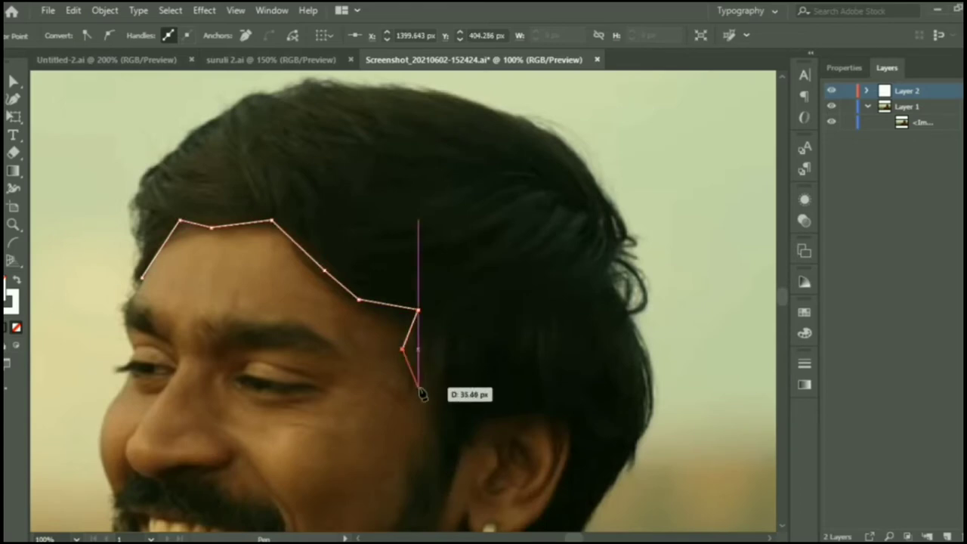
click(430, 358)
scroll(430, 381, down, 2)
click(430, 382)
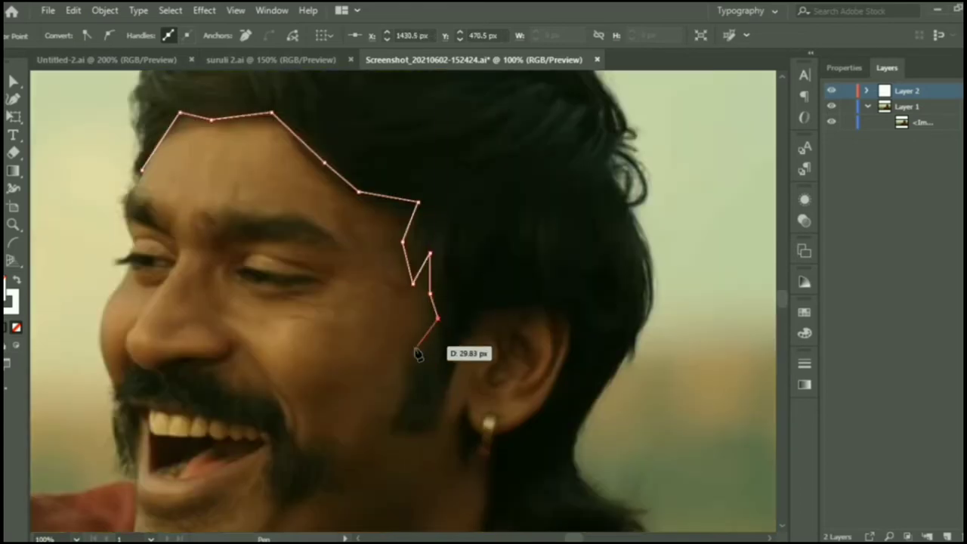
click(438, 318)
click(408, 382)
click(389, 427)
scroll(389, 427, down, 1)
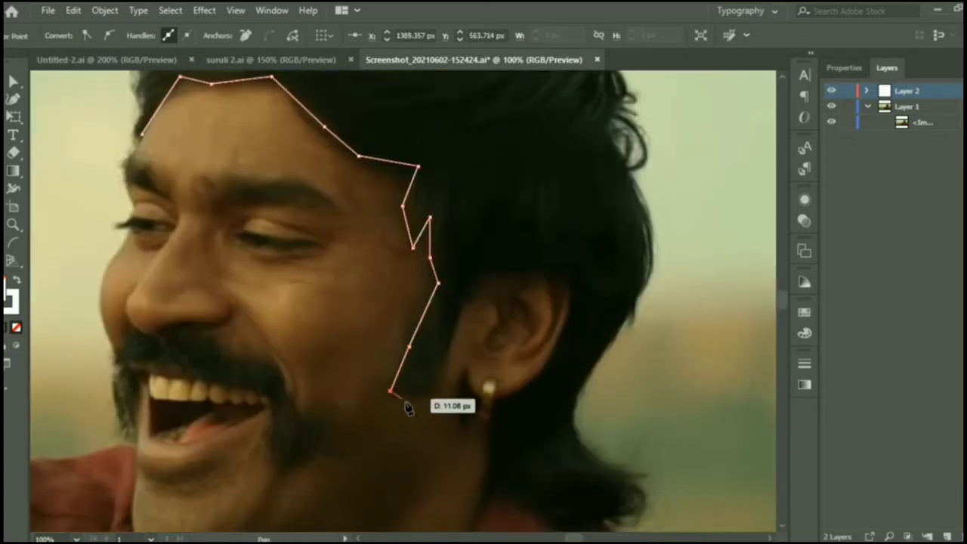
scroll(390, 399, up, 1)
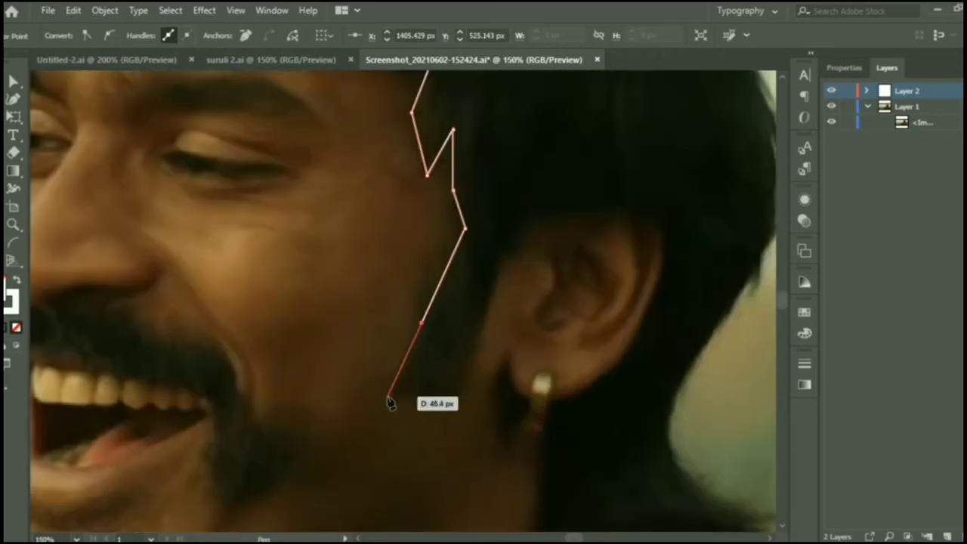
click(457, 402)
Outline the hair up over the top of the ear and down its back.
click(503, 260)
click(525, 234)
click(525, 214)
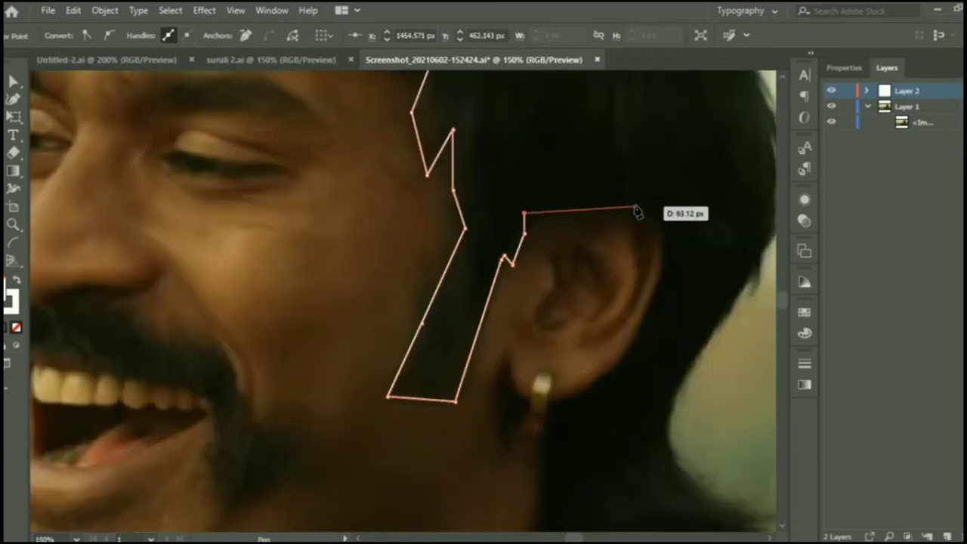
click(638, 214)
click(664, 265)
click(635, 344)
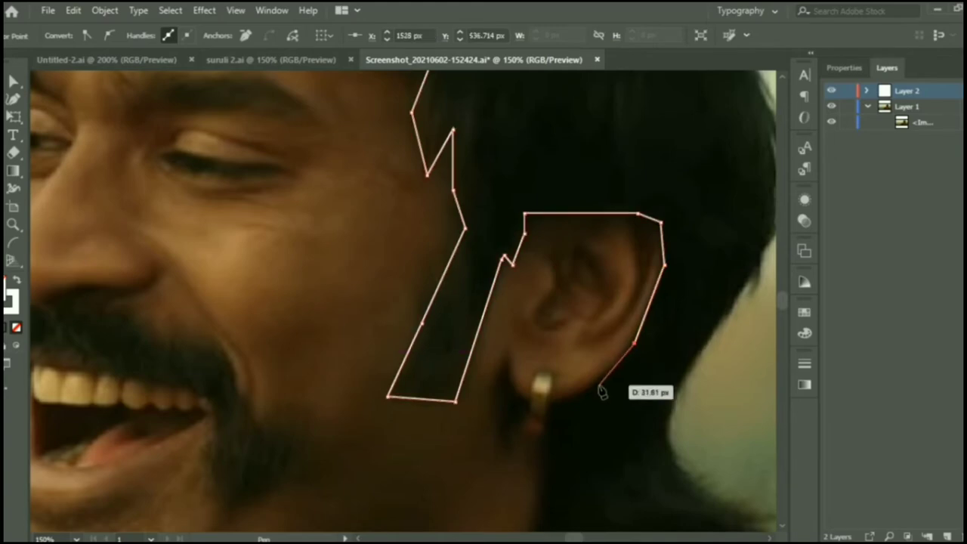
click(597, 386)
click(563, 401)
scroll(547, 378, down, 2)
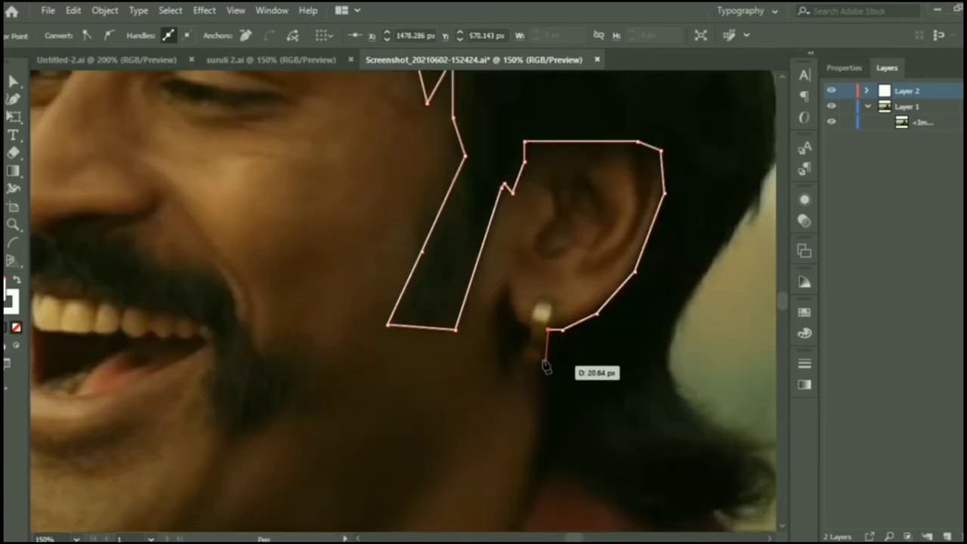
Trace the hair below the earring, down the neck and around the tips above the collar.
click(541, 362)
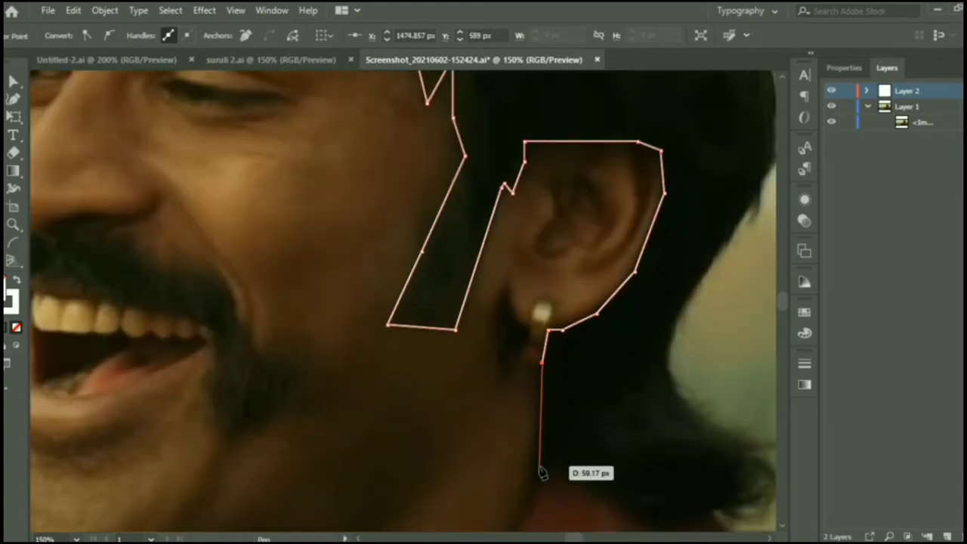
click(540, 468)
scroll(625, 313, down, 4)
click(571, 305)
click(661, 370)
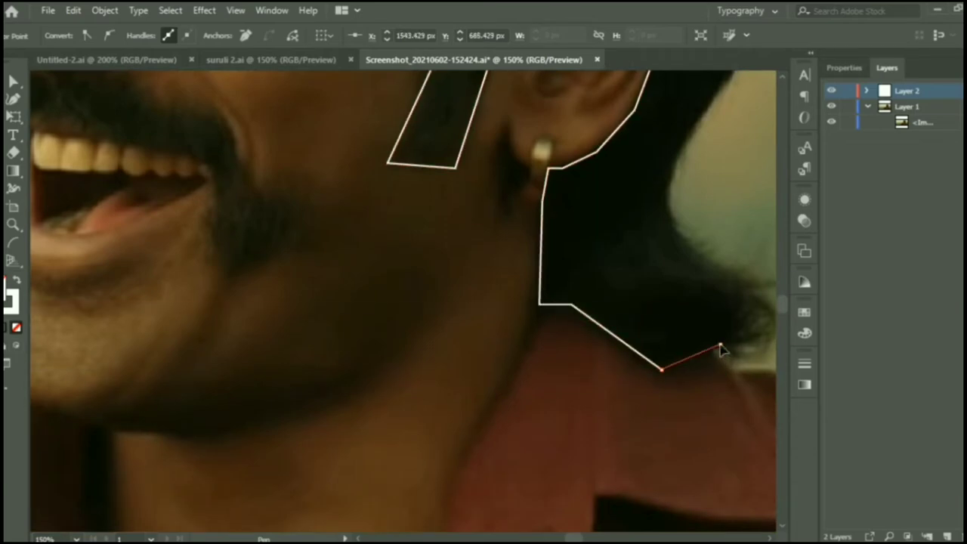
click(721, 348)
click(765, 324)
scroll(761, 333, up, 1)
scroll(761, 348, down, 1)
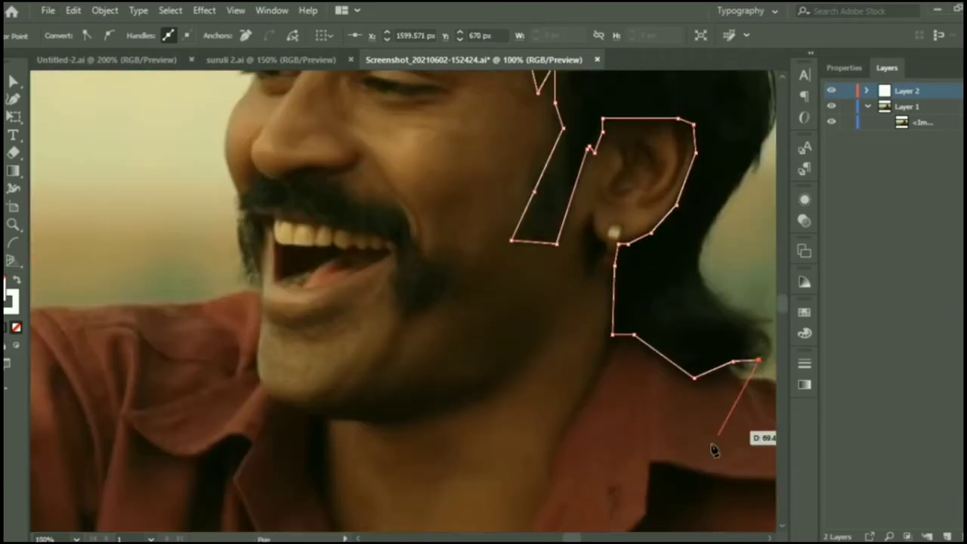
scroll(680, 393, right, 3)
Trace the hair outline back up along the rear edge of the hair.
click(663, 350)
click(640, 312)
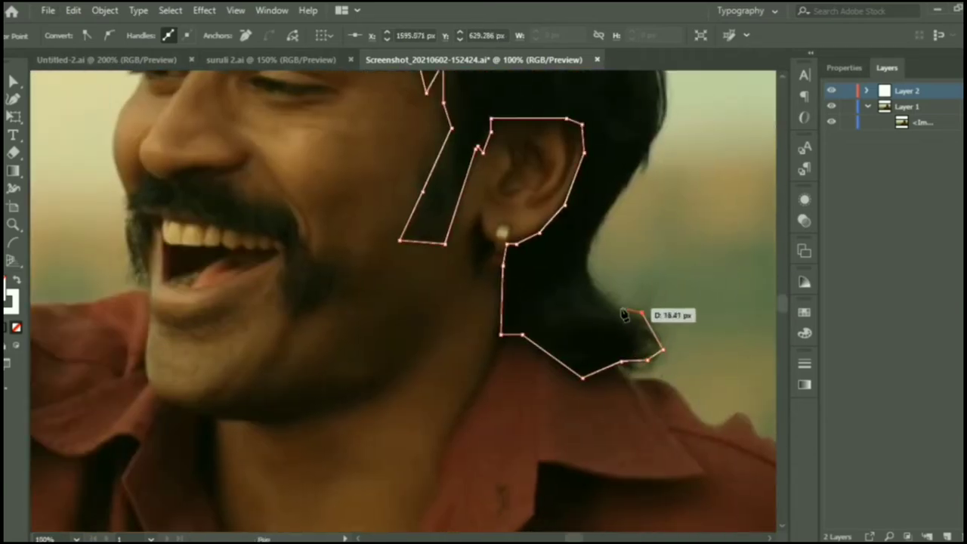
click(592, 285)
click(588, 261)
click(595, 230)
click(639, 163)
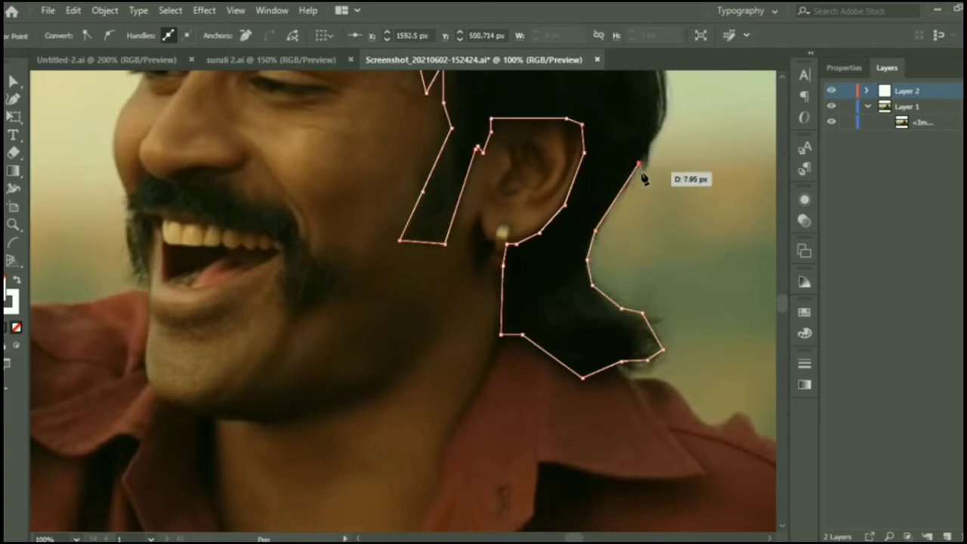
click(649, 140)
scroll(698, 247, up, 2)
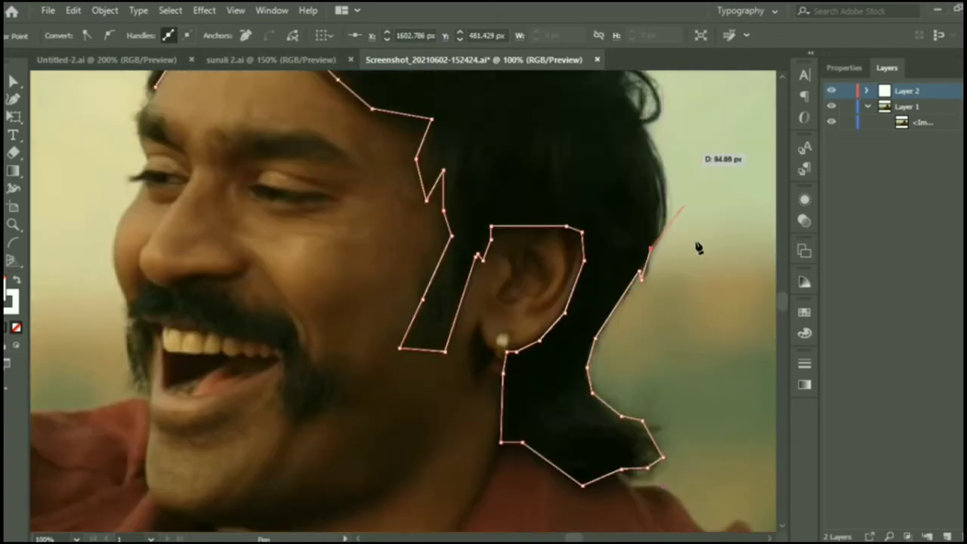
Trace the curls at the back of the head and the top-right curve of the hair.
click(668, 174)
scroll(634, 189, up, 2)
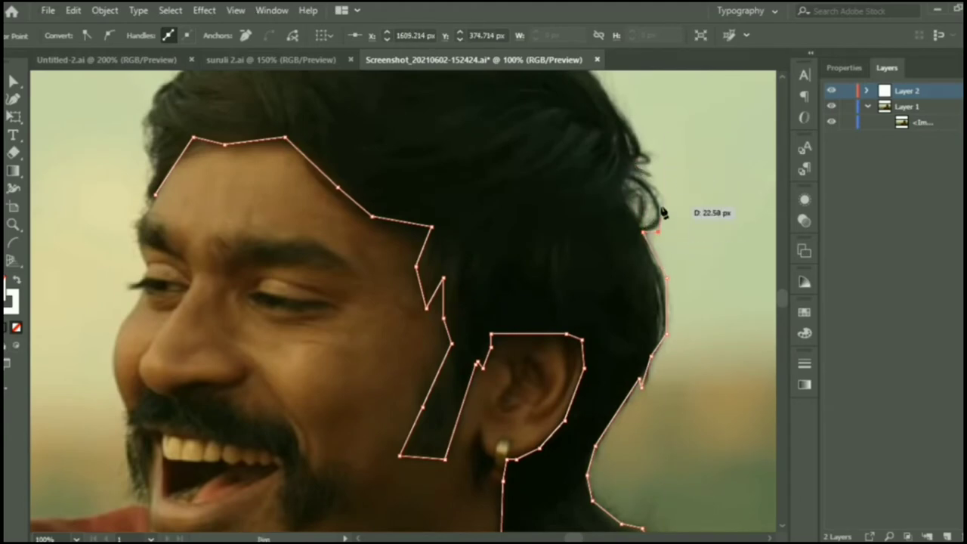
scroll(638, 154, up, 2)
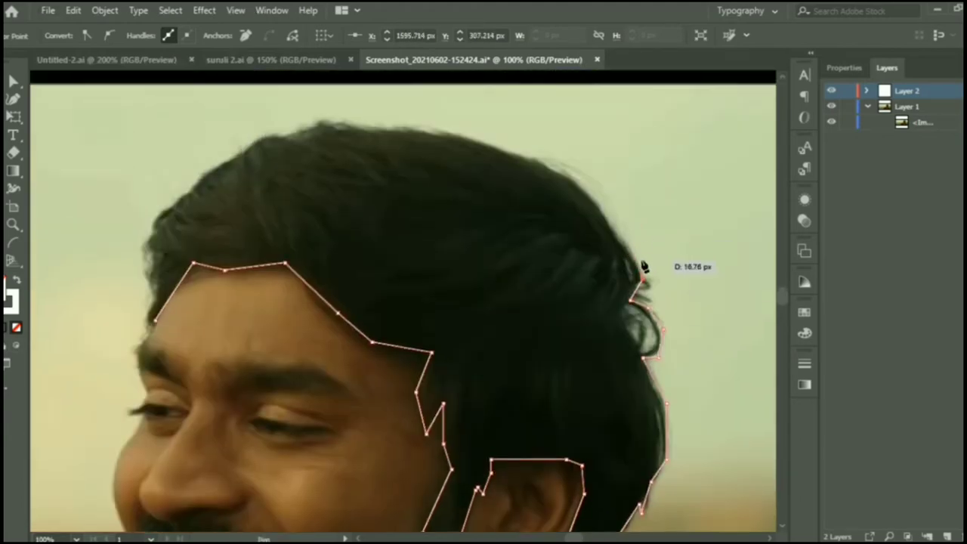
click(614, 232)
click(598, 203)
click(576, 186)
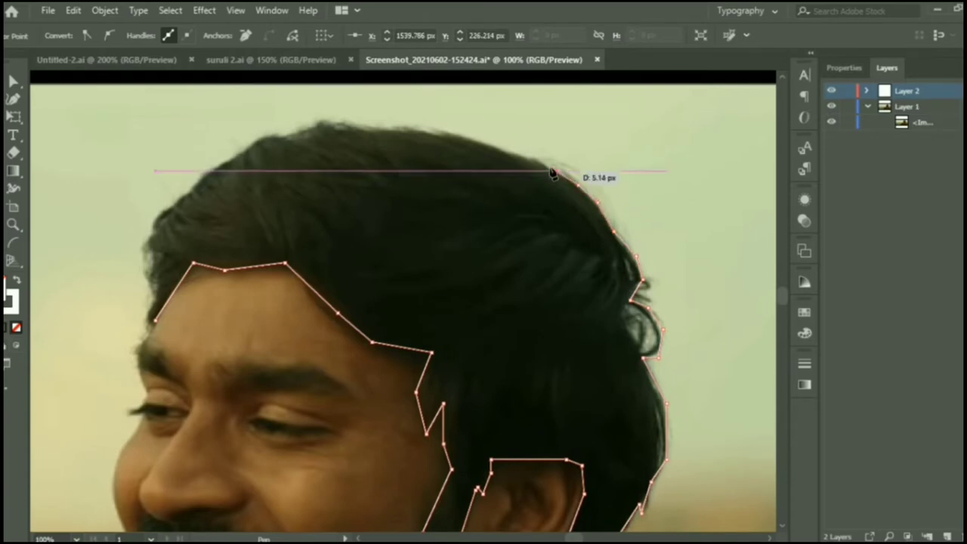
click(557, 170)
ctrl+click(540, 161)
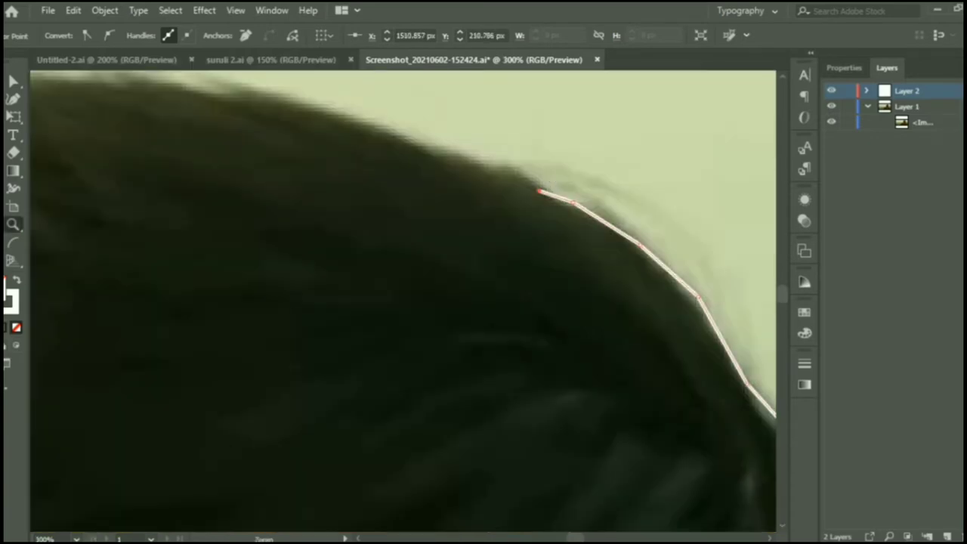
Extend the hair outline across the top of the crown to the hair's left edge.
click(422, 143)
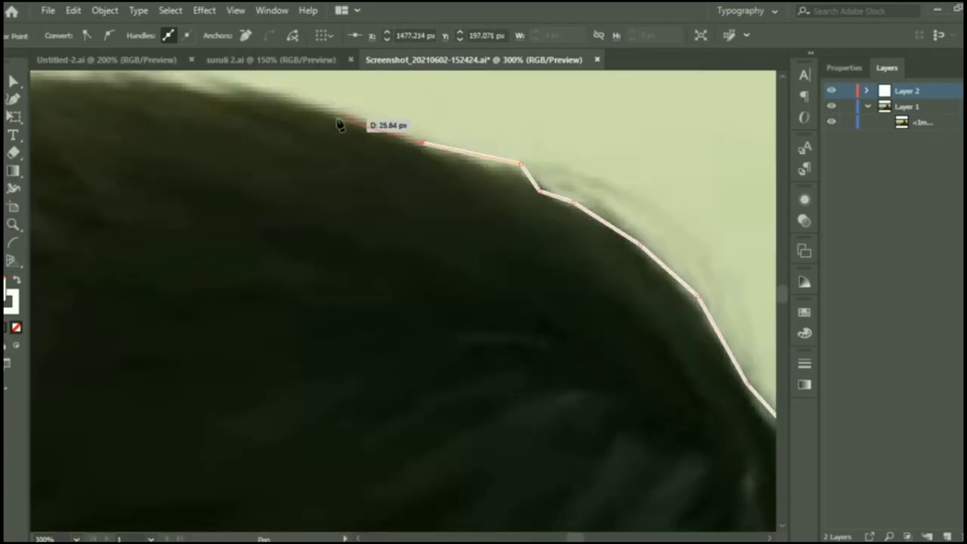
click(280, 96)
click(205, 94)
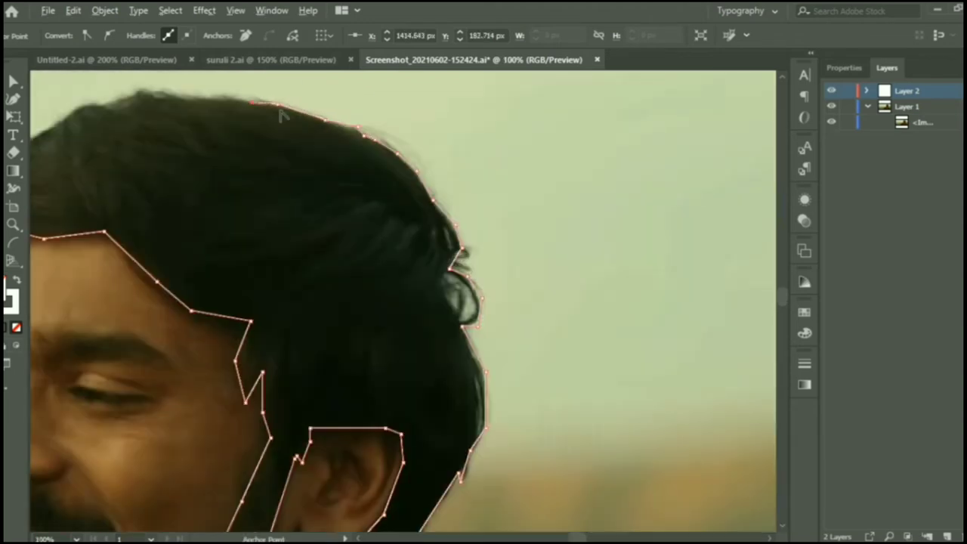
click(138, 90)
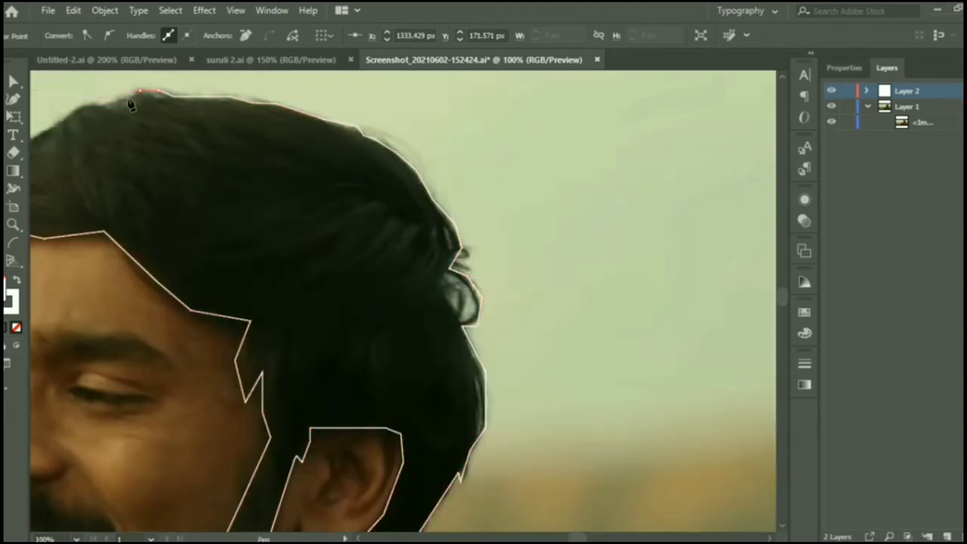
click(60, 119)
scroll(656, 513, left, 5)
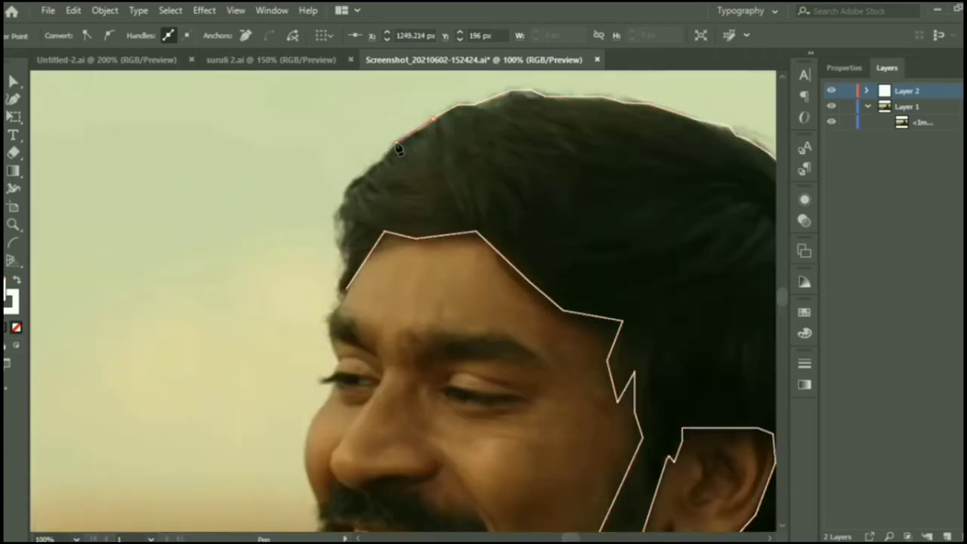
Trace down the left side of the hair and close the path at its starting anchor.
click(350, 184)
click(332, 218)
click(338, 238)
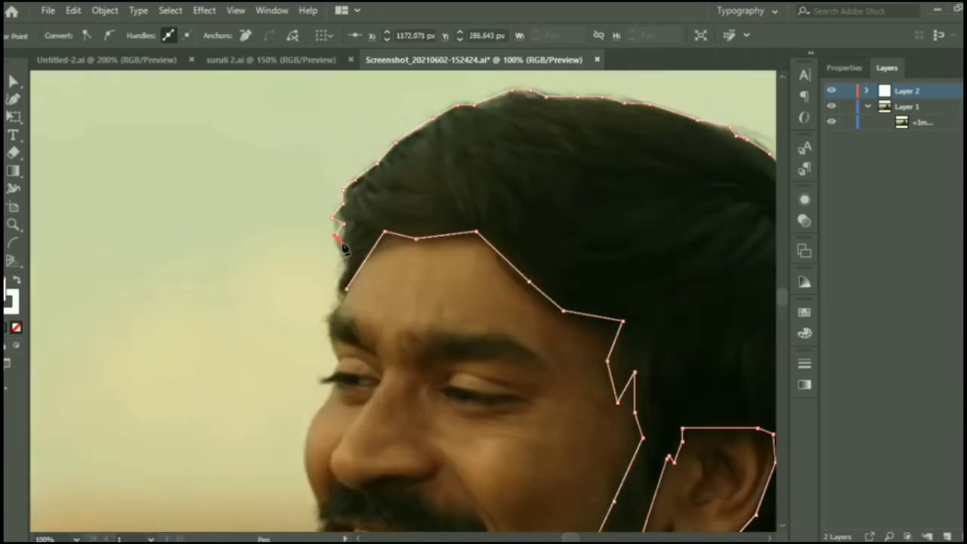
click(346, 289)
click(17, 282)
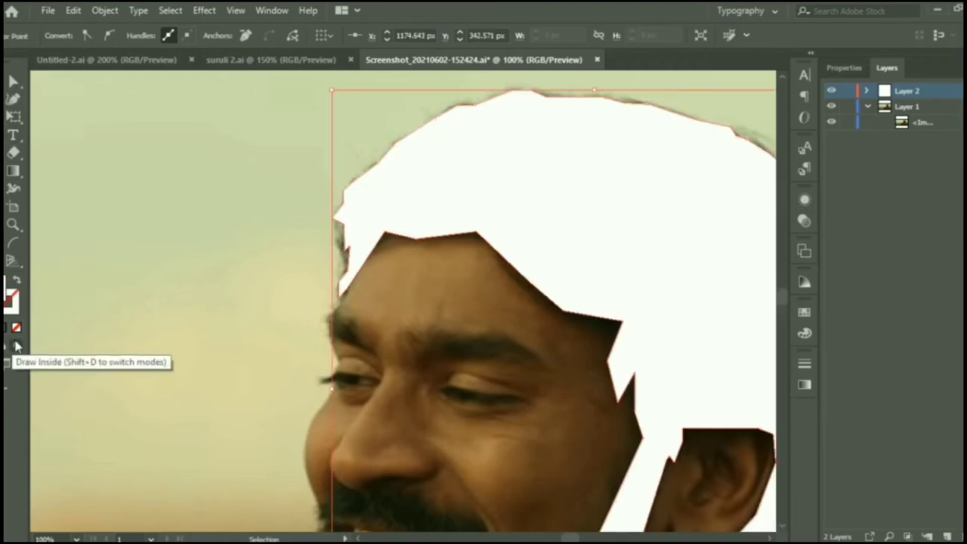
Try sampling the dark hair colour into the shape with the Eyedropper, then undo it.
key(i)
click(619, 159)
key(slash)
key(ctrl+z)
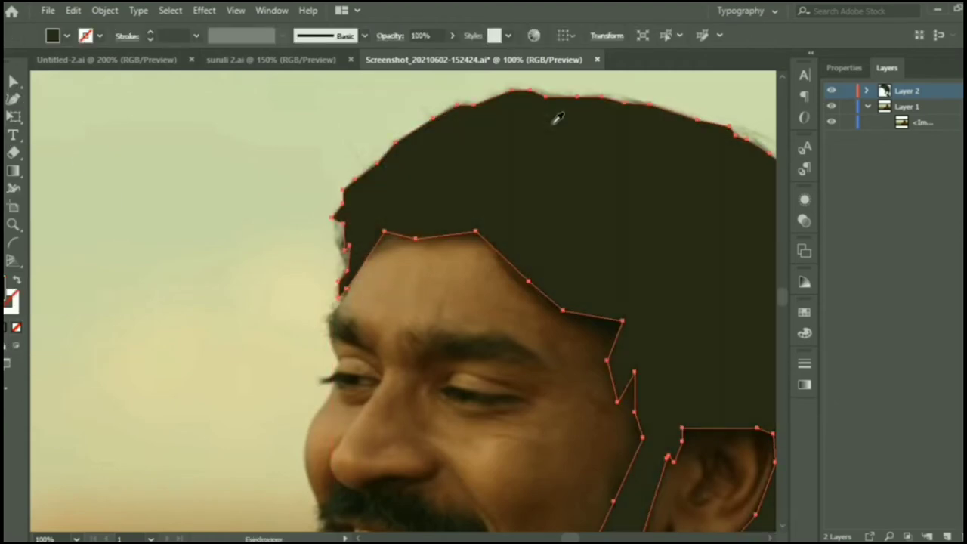
key(ctrl+shift+z)
Set the hair shape's fill to pure black in the Color Picker.
double_click(7, 290)
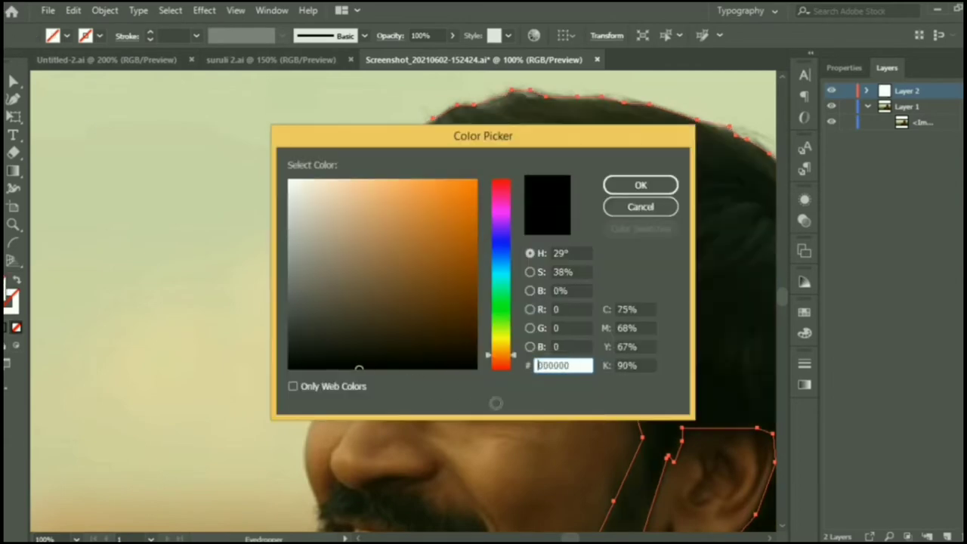
click(640, 206)
double_click(7, 291)
drag(288, 366, 291, 372)
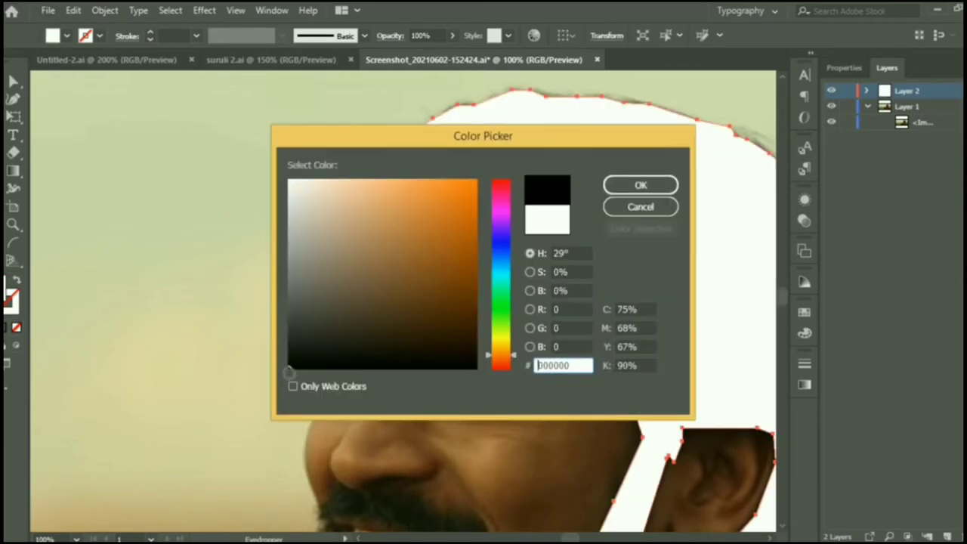
click(616, 191)
Fit the artboard in the window and start the face outline at the hairline.
scroll(539, 173, down, 5)
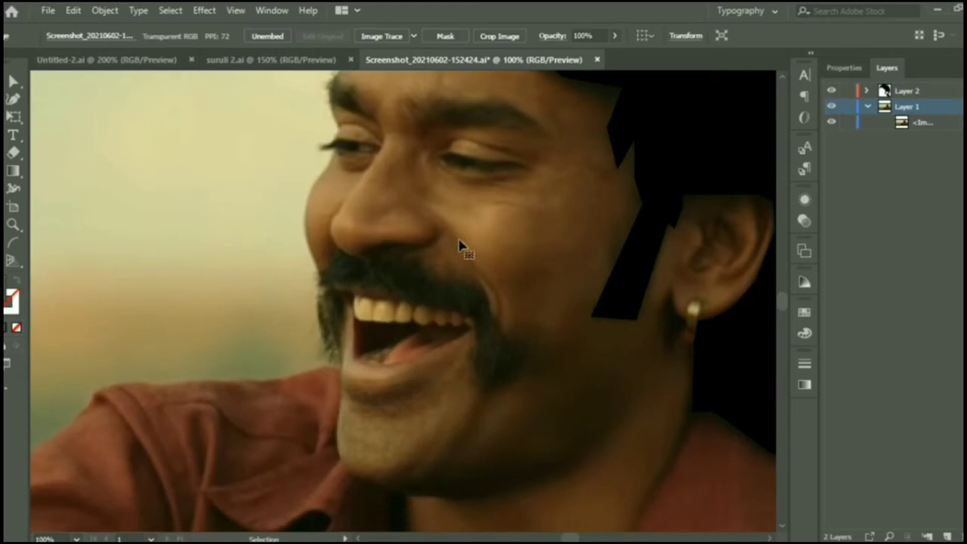
key(ctrl+0)
key(ctrl+plus)
key(ctrl+plus)
key(ctrl+plus)
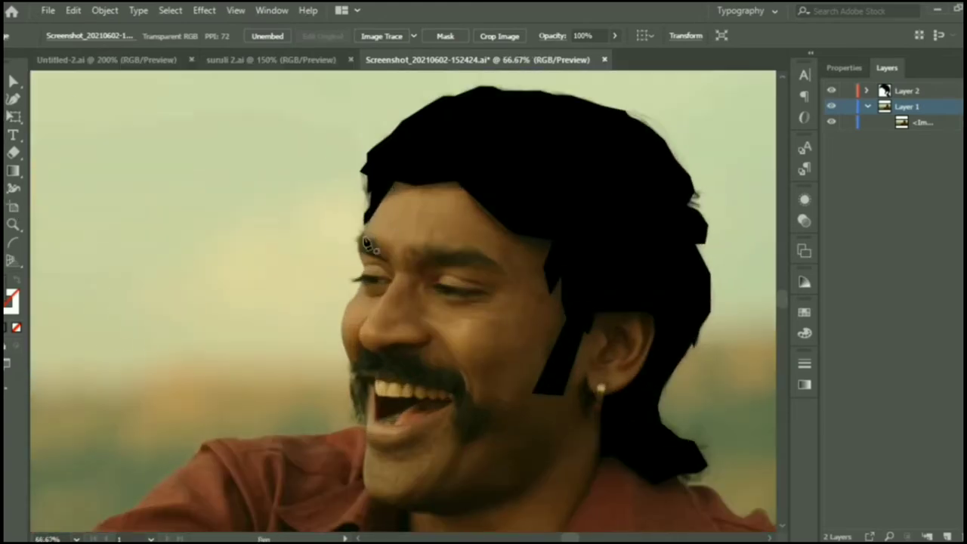
click(360, 239)
Trace the face outline across the hair and down the right edge toward the neck.
click(382, 181)
click(477, 160)
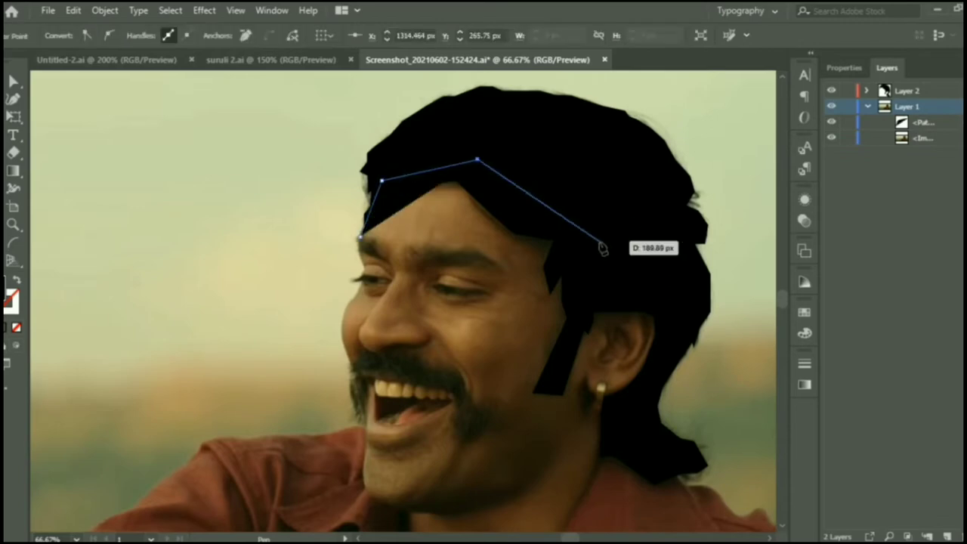
click(604, 247)
click(680, 295)
click(622, 418)
scroll(608, 423, down, 3)
click(589, 375)
scroll(596, 385, down, 3)
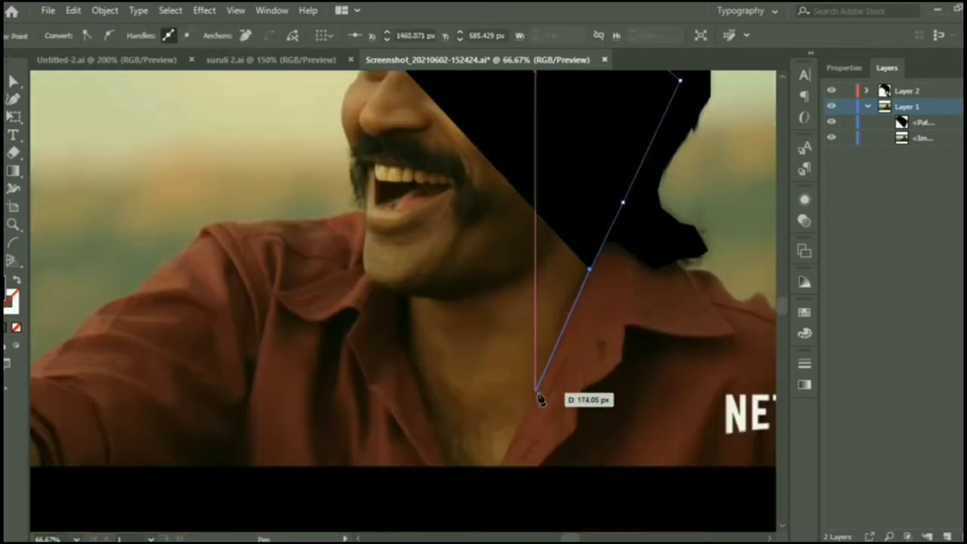
click(535, 393)
scroll(528, 377, down, 3)
Continue the face outline across the neck bottom, up its left edge and along the jawline.
click(447, 342)
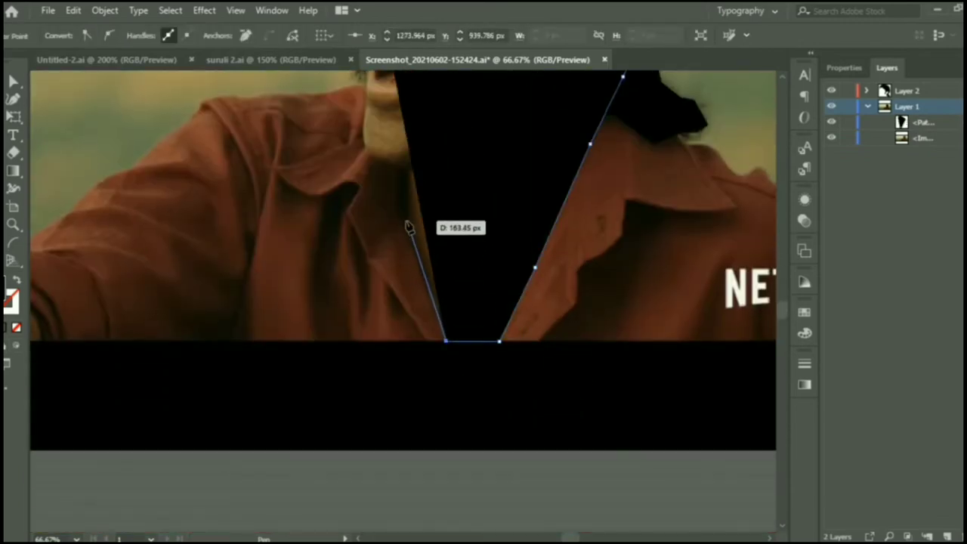
click(406, 219)
click(398, 202)
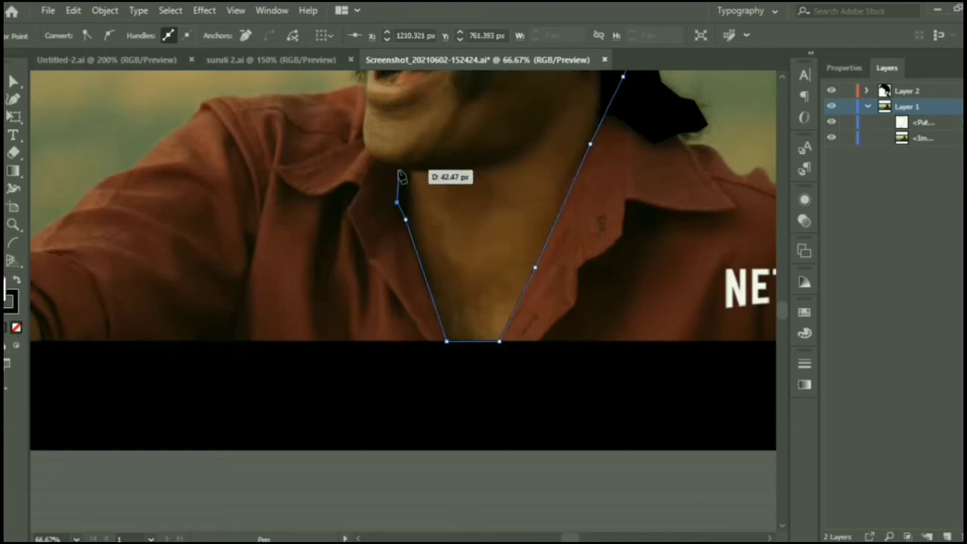
click(398, 170)
click(372, 154)
click(360, 131)
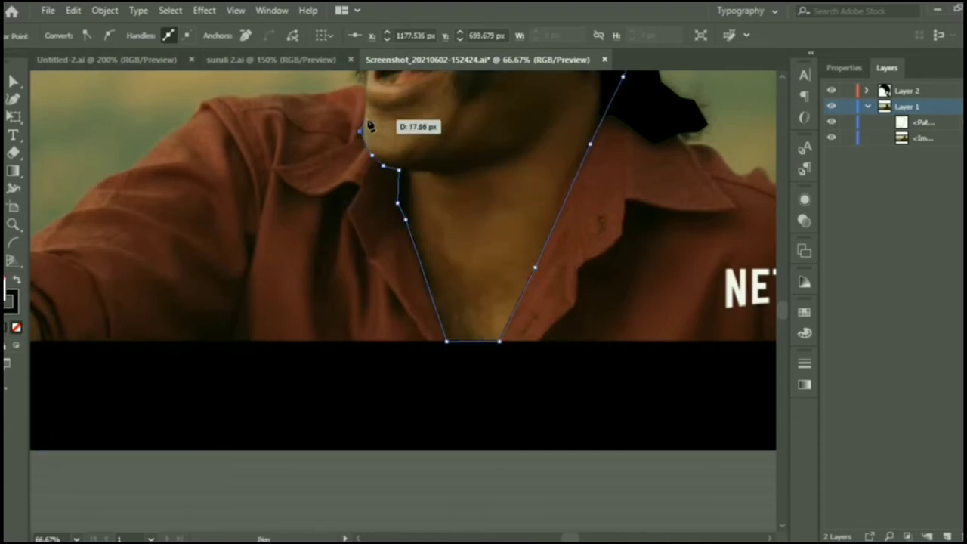
scroll(364, 147, up, 3)
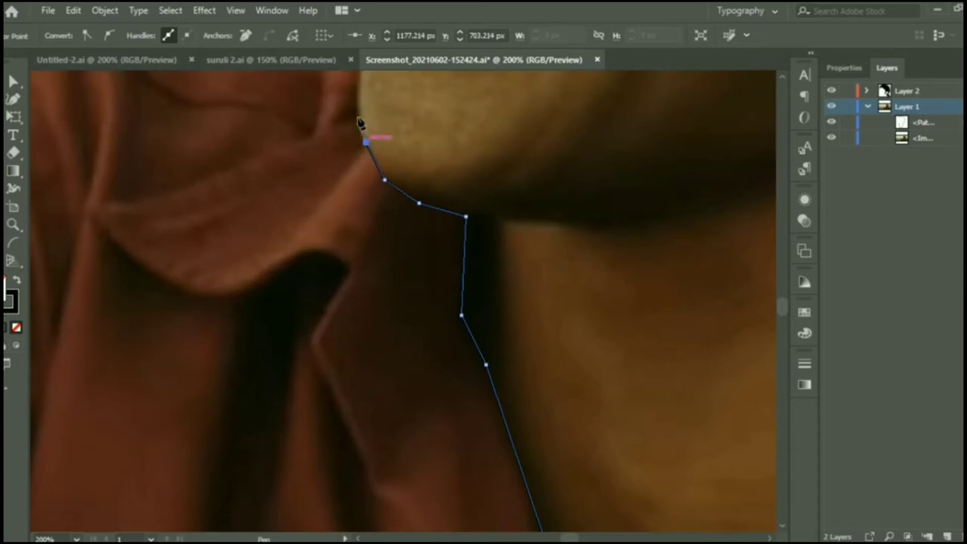
scroll(360, 123, up, 1)
click(362, 140)
scroll(363, 141, up, 3)
click(371, 201)
scroll(371, 200, up, 3)
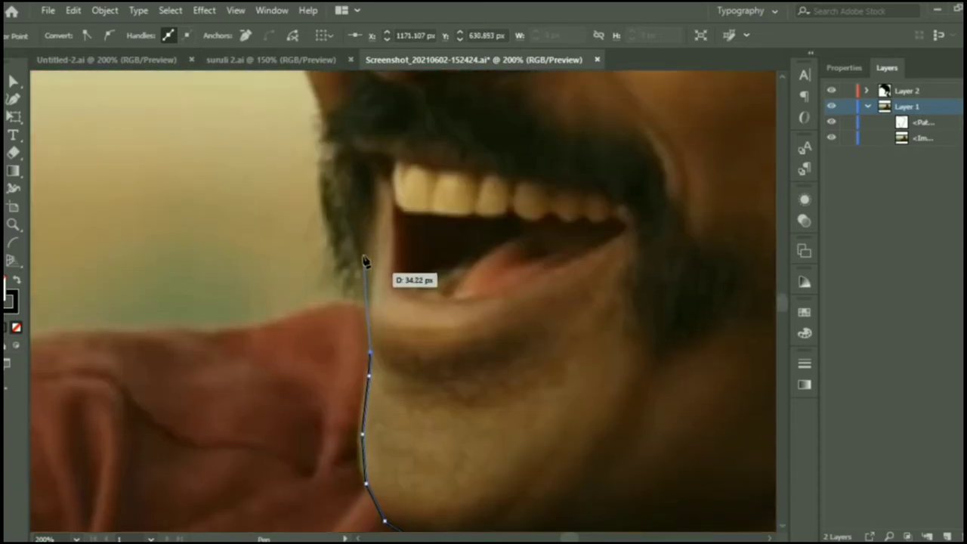
drag(364, 287, 362, 261)
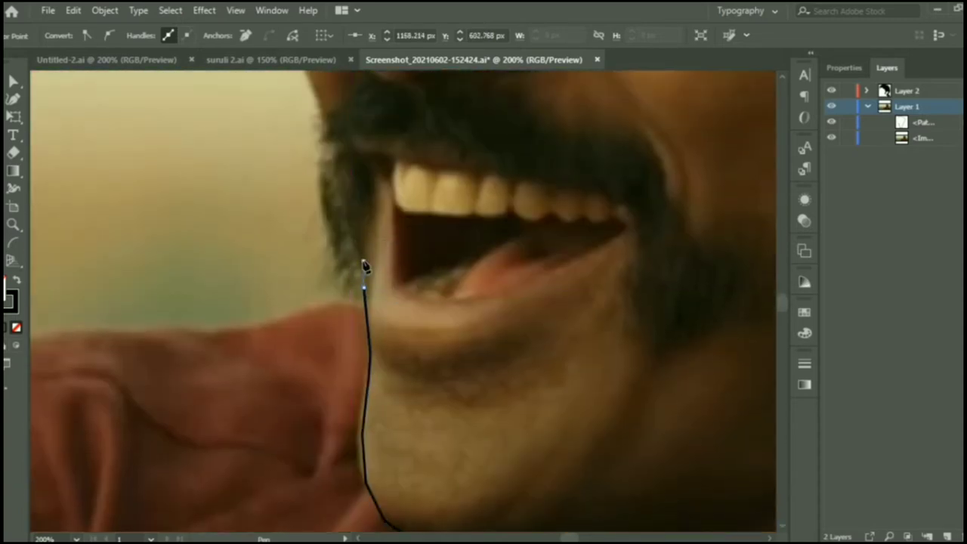
Finish the face outline up the cheek, past the eye and brow to the forehead.
click(329, 128)
scroll(329, 128, up, 3)
click(302, 216)
scroll(302, 216, up, 2)
click(321, 183)
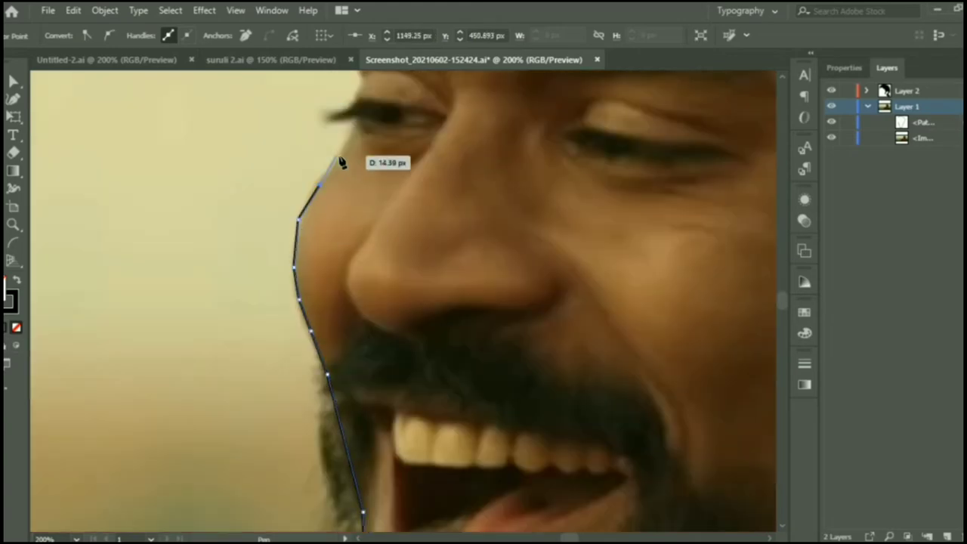
click(338, 159)
click(355, 127)
scroll(355, 127, up, 3)
click(362, 167)
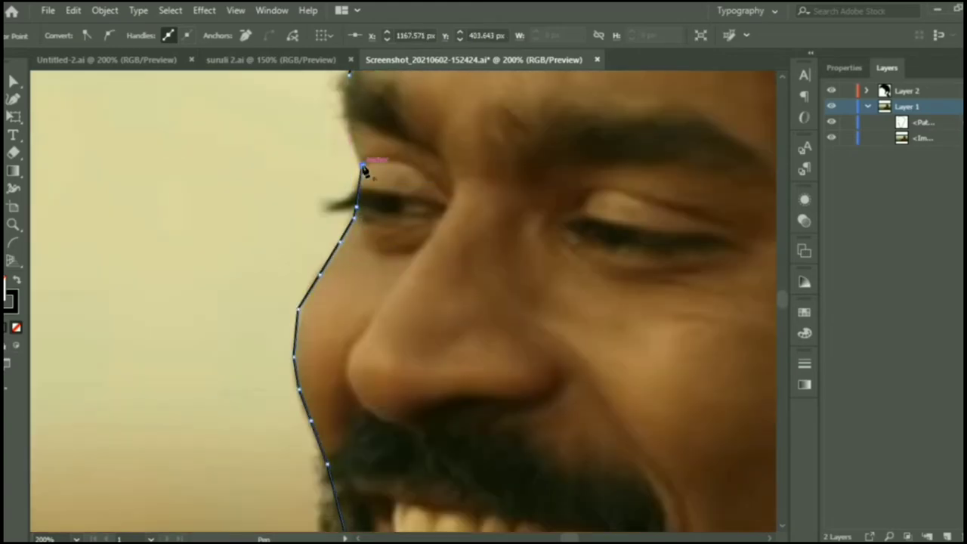
click(363, 167)
scroll(360, 203, up, 3)
click(347, 189)
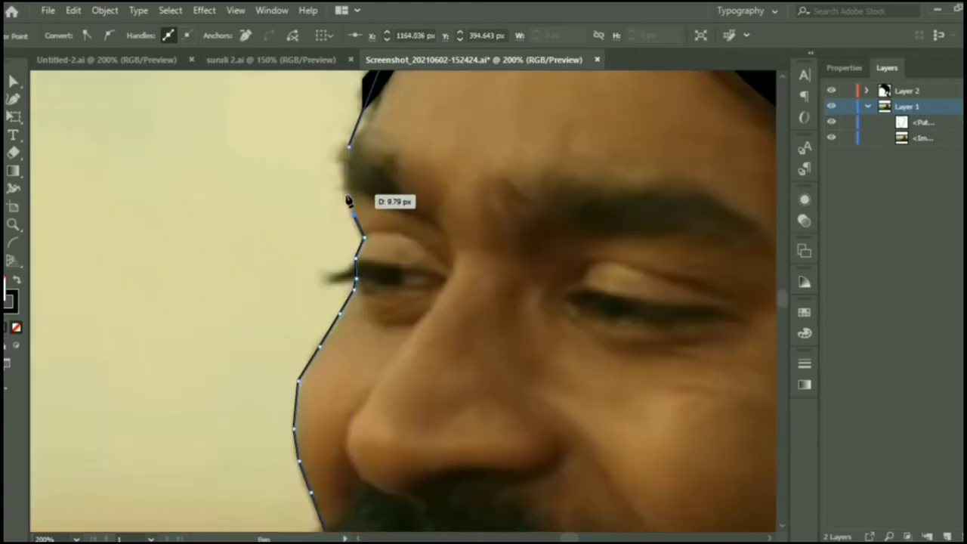
click(351, 146)
Fill the face shape with the tan skin colour sampled from the photo.
key(i)
click(478, 122)
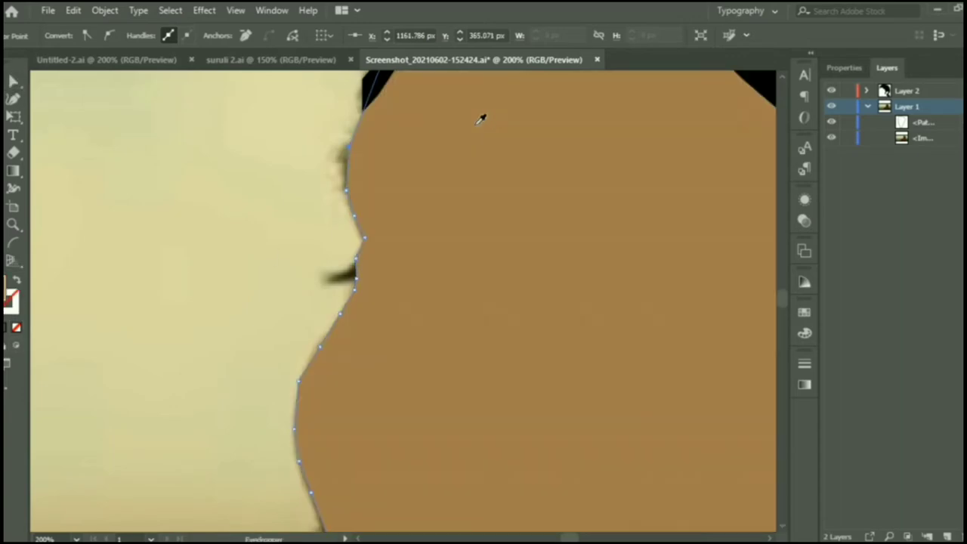
key(ctrl+minus)
key(ctrl+minus)
key(ctrl+minus)
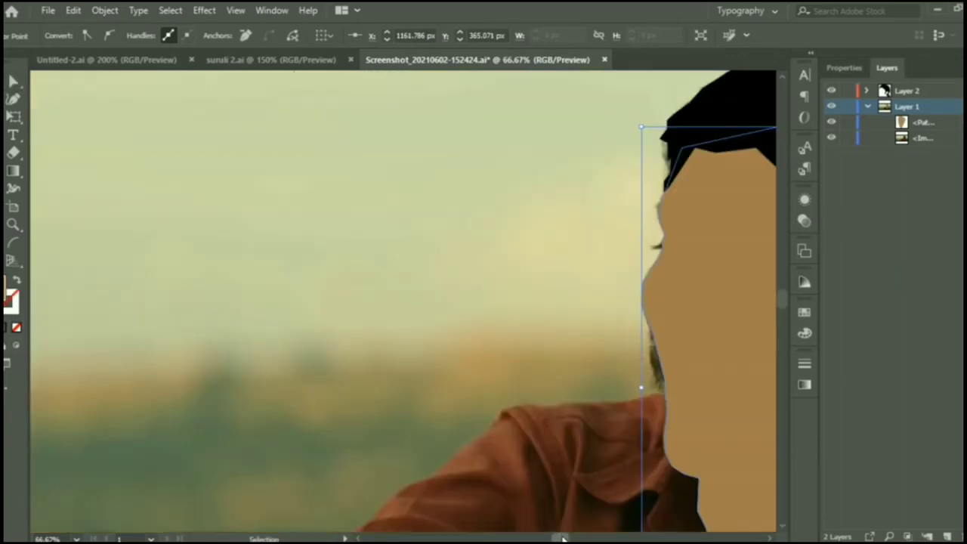
drag(562, 536, 575, 536)
scroll(665, 332, up, 1)
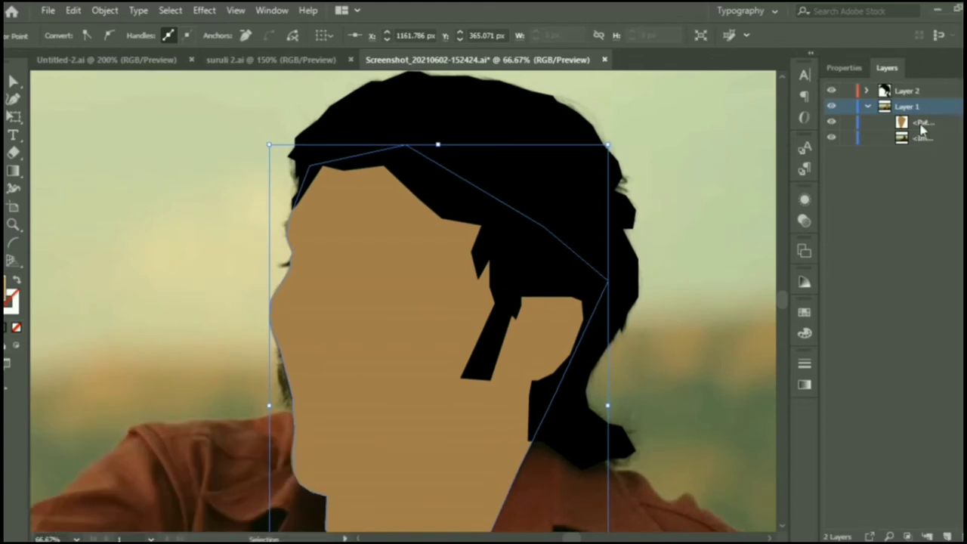
Move the face shape into Layer 2 below the hair, then hide Layer 2.
click(867, 91)
click(928, 139)
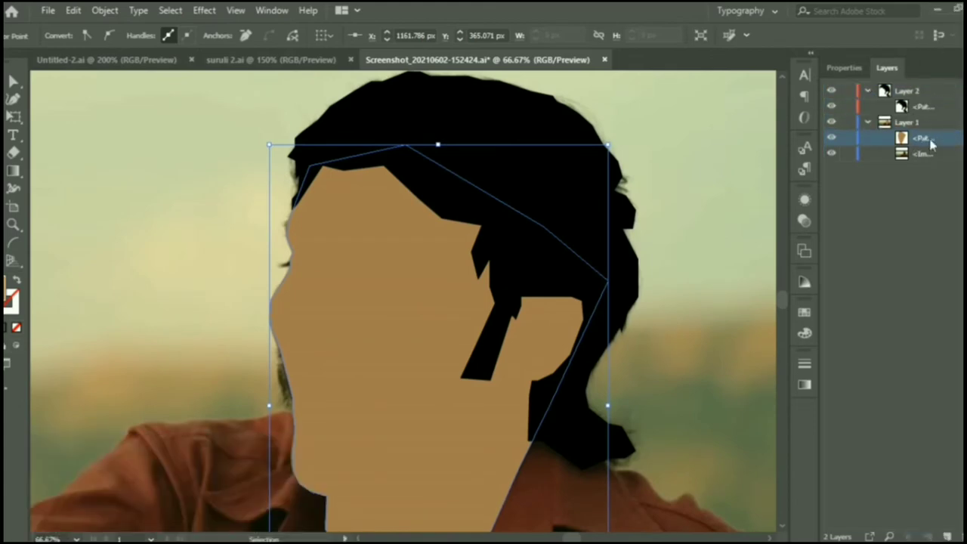
drag(930, 138, 925, 115)
click(832, 90)
scroll(363, 298, up, 3)
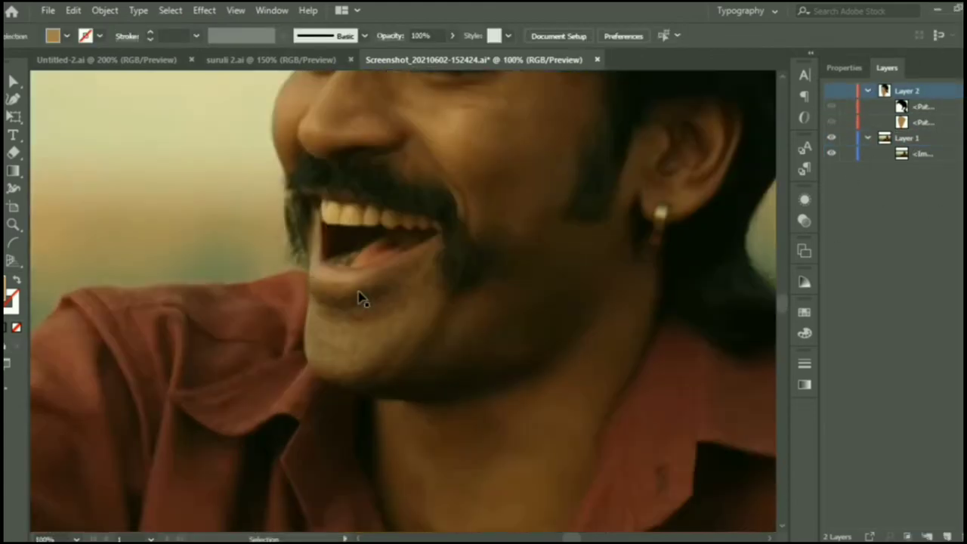
scroll(410, 356, up, 2)
Trace a closed Pen outline around the left eyebrow over the photo.
click(114, 296)
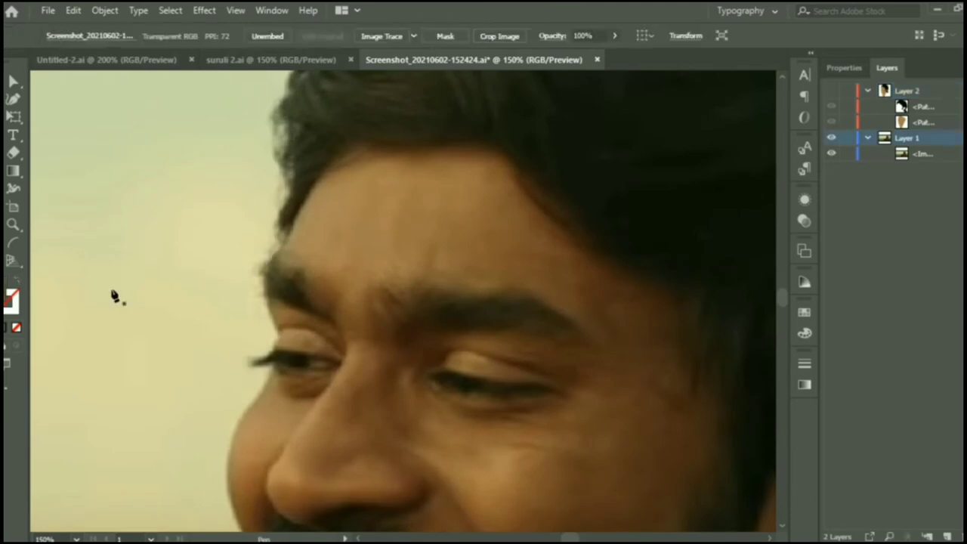
click(270, 259)
click(297, 276)
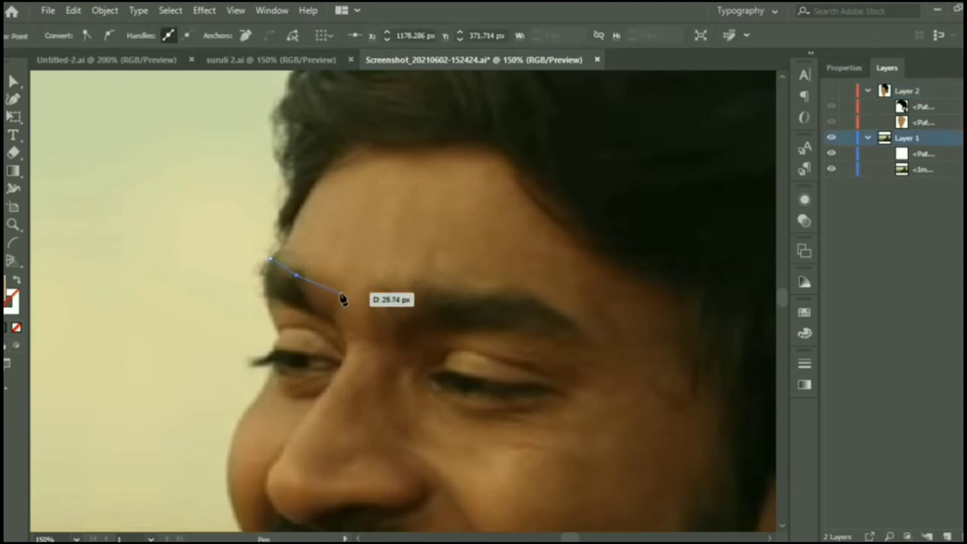
click(337, 284)
click(337, 320)
click(281, 301)
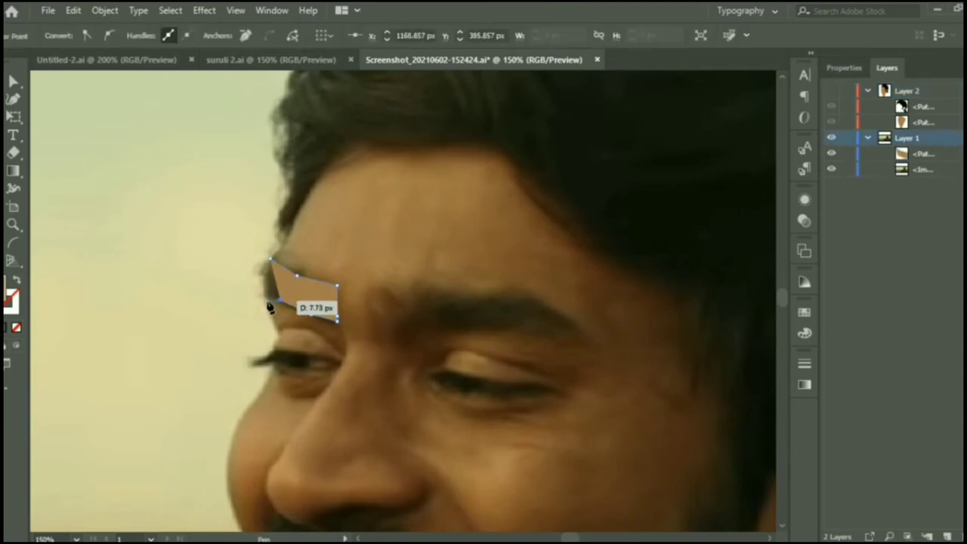
click(257, 264)
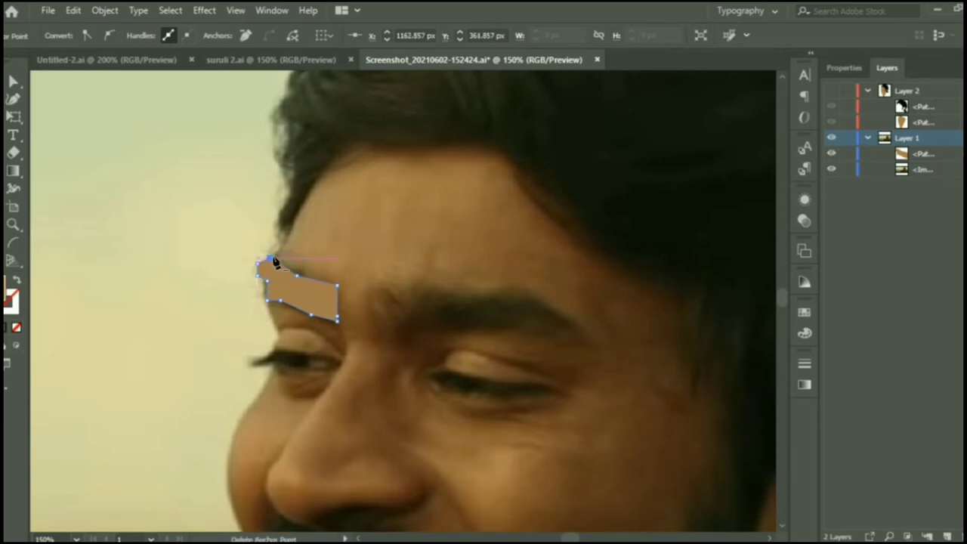
scroll(276, 271, up, 1)
scroll(280, 291, up, 1)
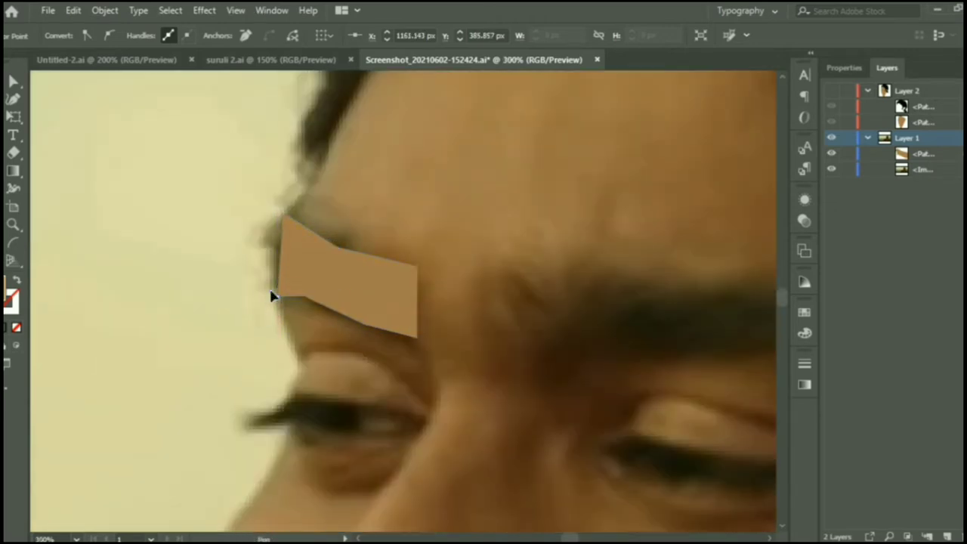
drag(273, 296, 266, 285)
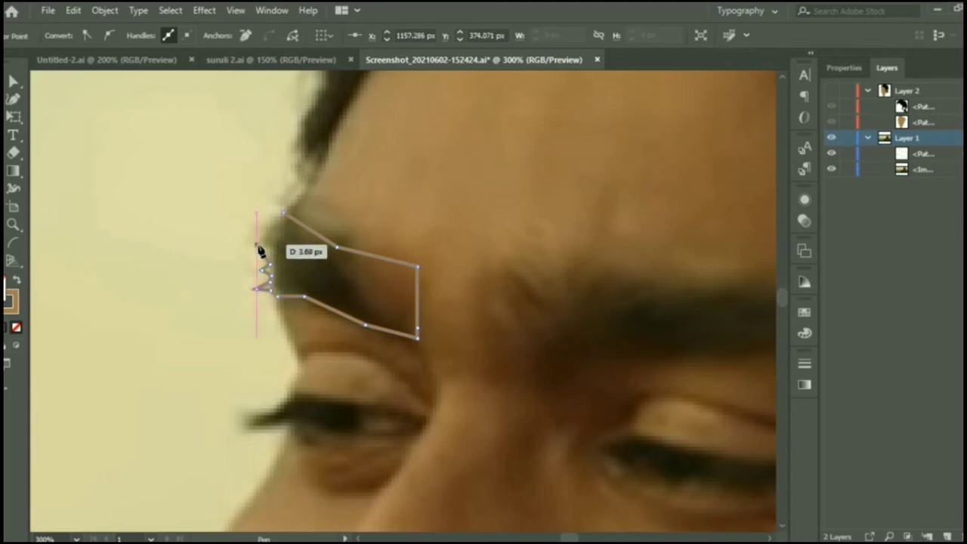
click(286, 215)
Draw an eyelid shape and adjust one of its corner points.
scroll(399, 264, down, 5)
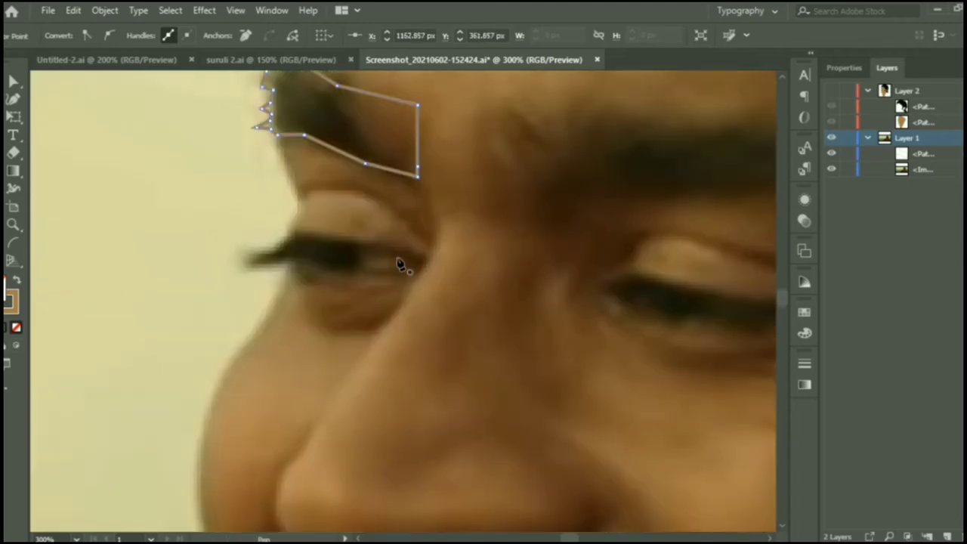
scroll(358, 233, down, 1)
mouse_move(336, 225)
mouse_down()
mouse_move(284, 224)
mouse_move(272, 239)
mouse_move(317, 253)
mouse_move(367, 194)
mouse_up()
key(v)
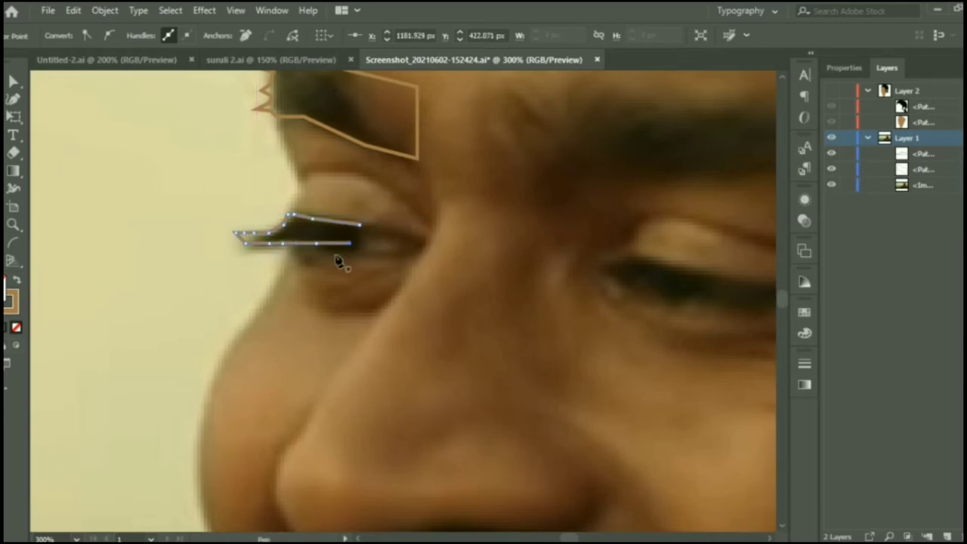
drag(359, 228, 361, 222)
Trace the right eyebrow's top edge out to its outer tip.
scroll(658, 431, right, 6)
scroll(285, 327, up, 3)
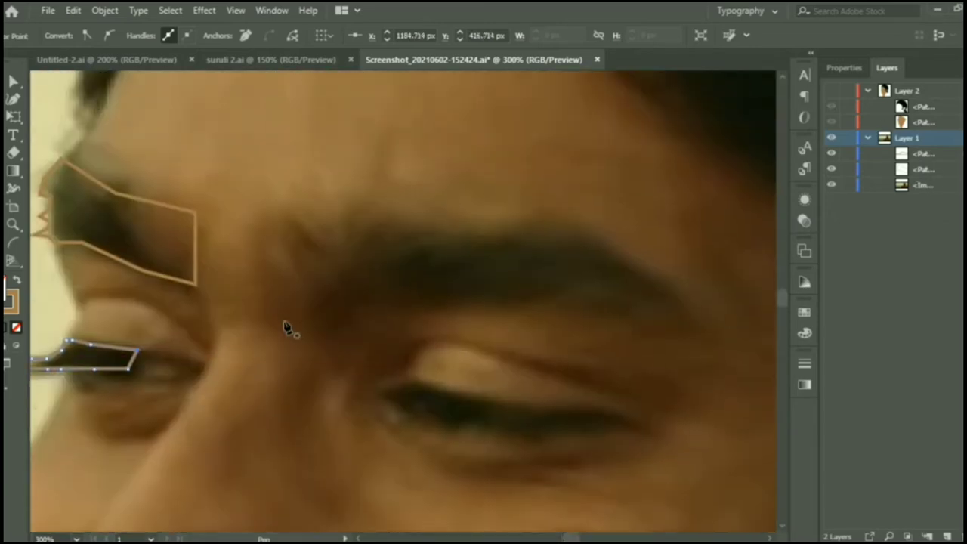
click(387, 222)
click(435, 232)
click(498, 242)
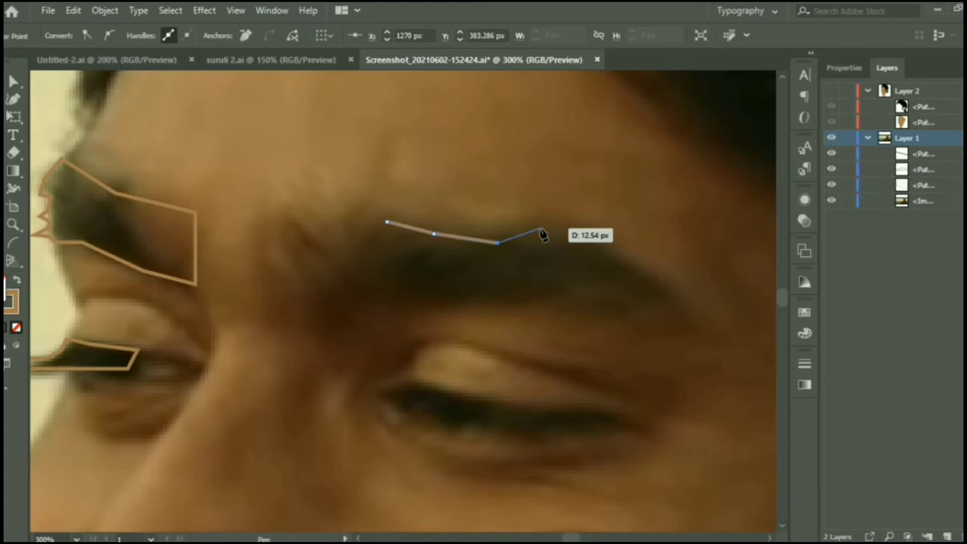
click(596, 247)
click(687, 293)
click(696, 313)
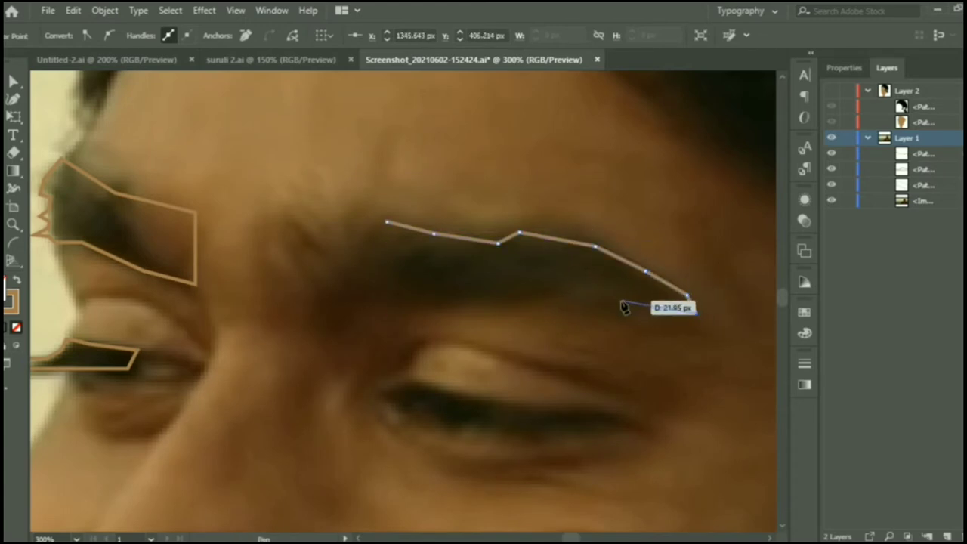
Trace the right eyebrow's lower edge and inner end, closing the shape.
click(619, 301)
click(579, 285)
click(541, 293)
click(466, 293)
click(395, 297)
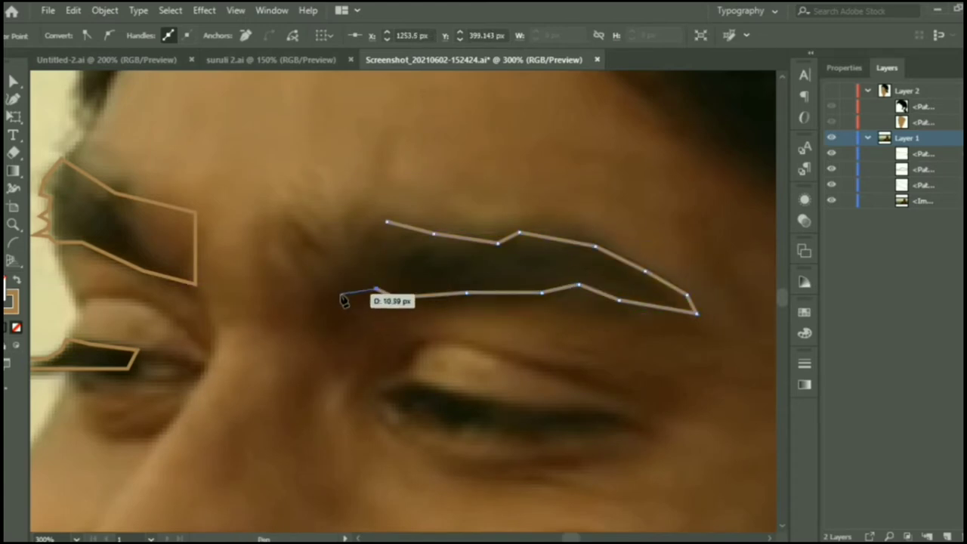
drag(338, 293, 328, 287)
click(324, 285)
click(342, 253)
click(363, 232)
click(386, 222)
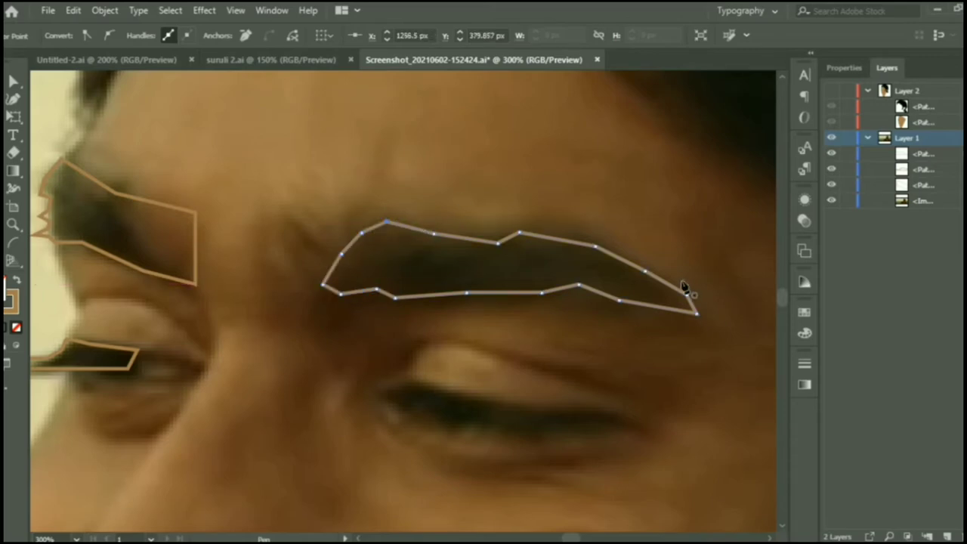
key(v)
Edit the left eyebrow outline's anchor points with the Direct Selection tool.
click(152, 201)
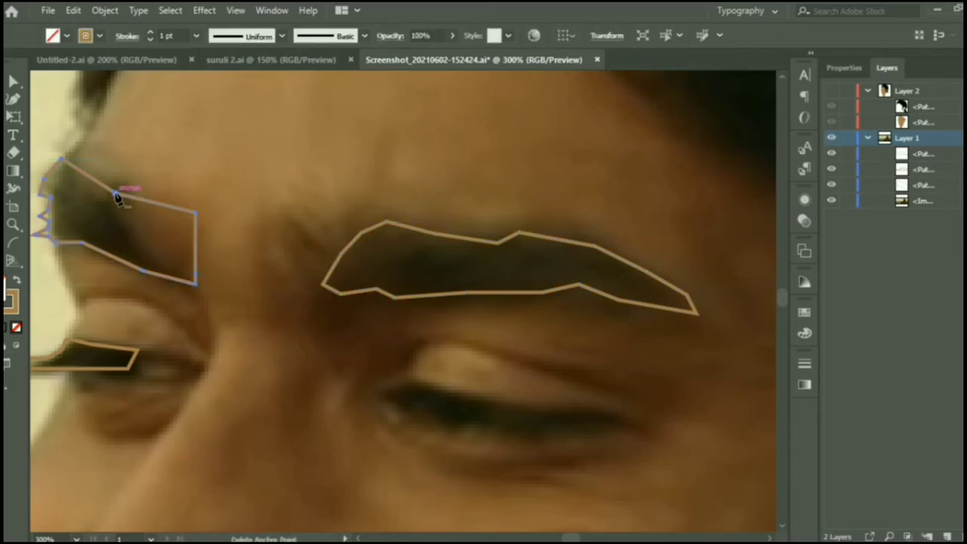
click(195, 214)
click(196, 279)
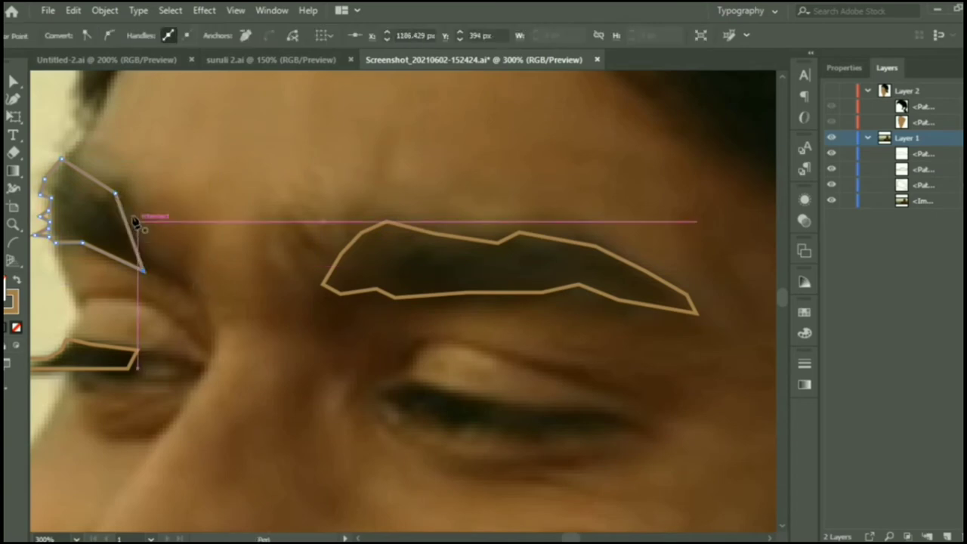
click(138, 202)
key(ctrl+z)
key(ctrl+z)
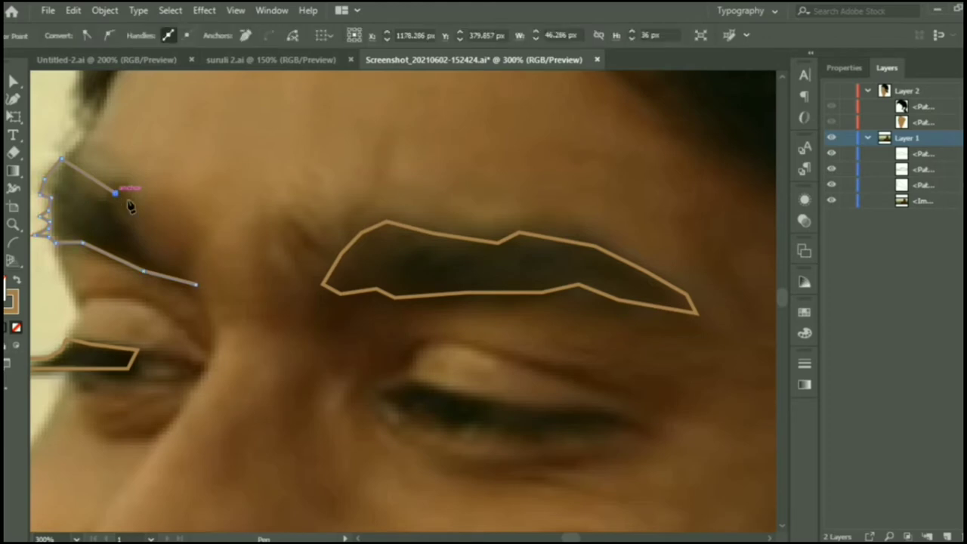
drag(129, 201, 147, 264)
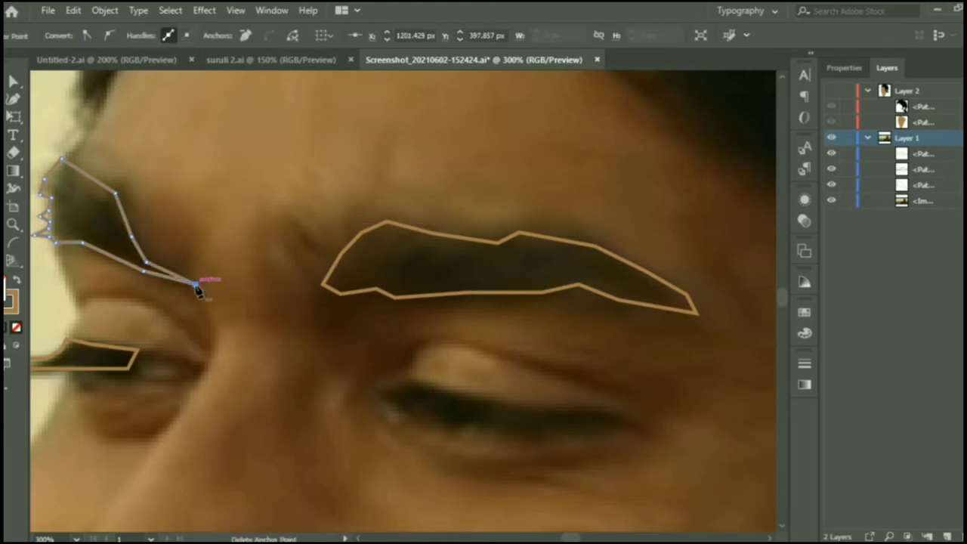
drag(195, 284, 237, 309)
Delete the faulty left eyebrow outline and start redrawing it with the Pen.
key(Delete)
key(Delete)
key(p)
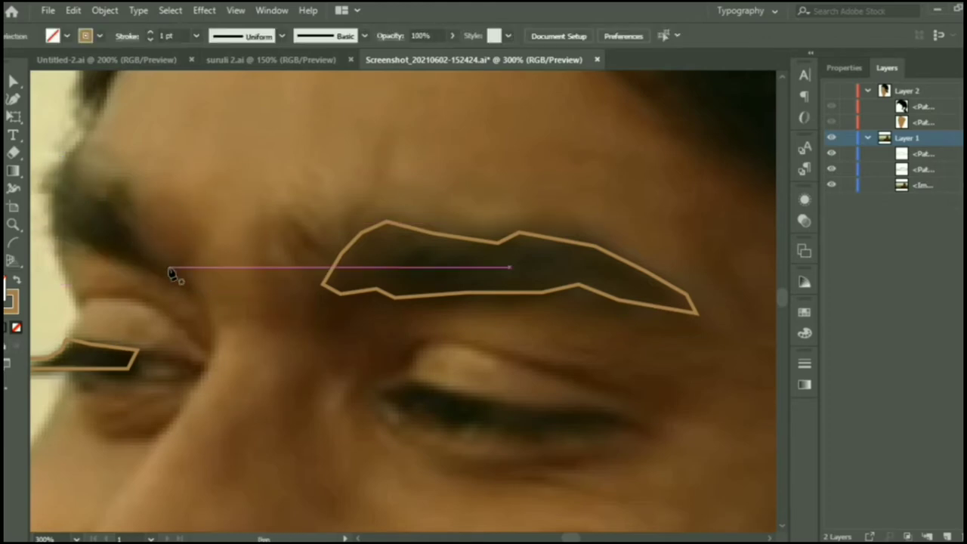
alt+scroll(172, 273, down, 2)
drag(148, 248, 150, 265)
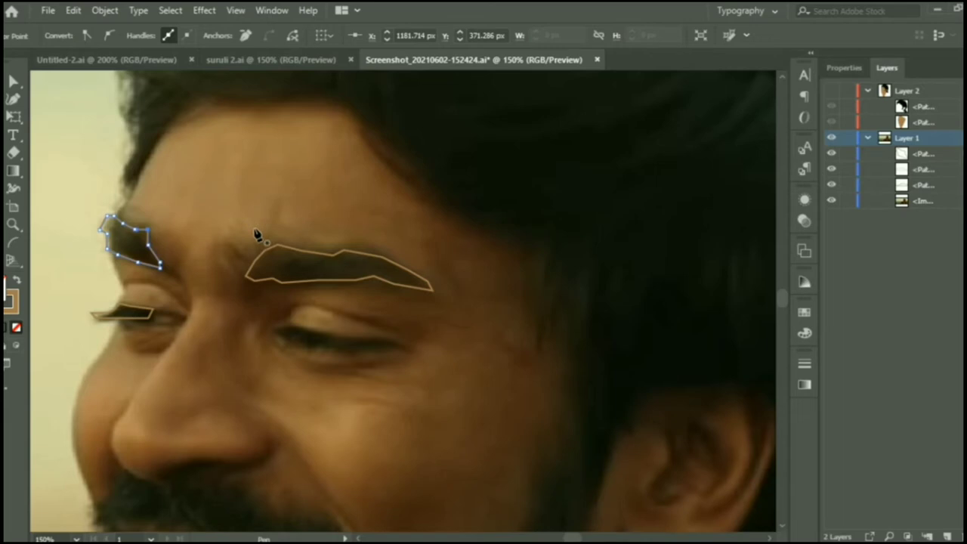
Fill the right eyebrow shape with black #000000.
drag(249, 266, 248, 248)
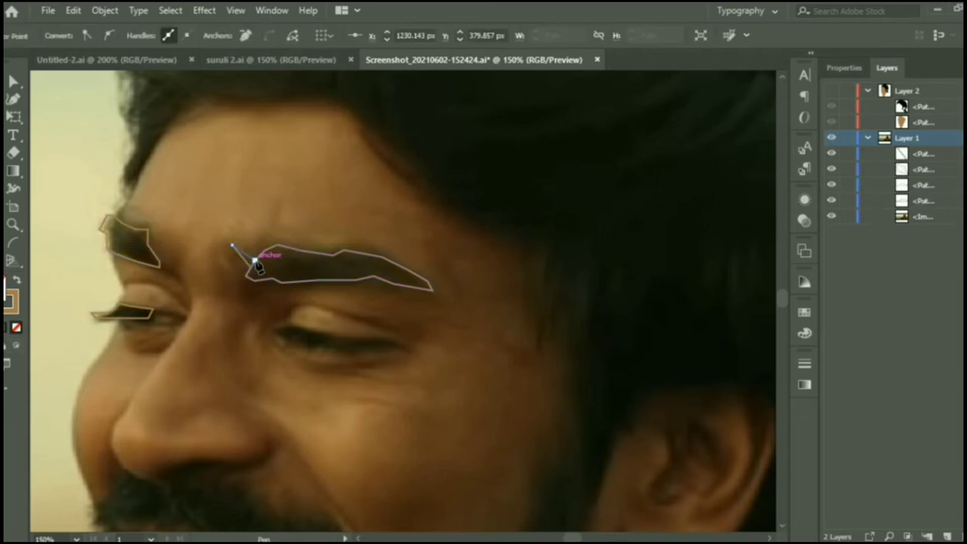
key(v)
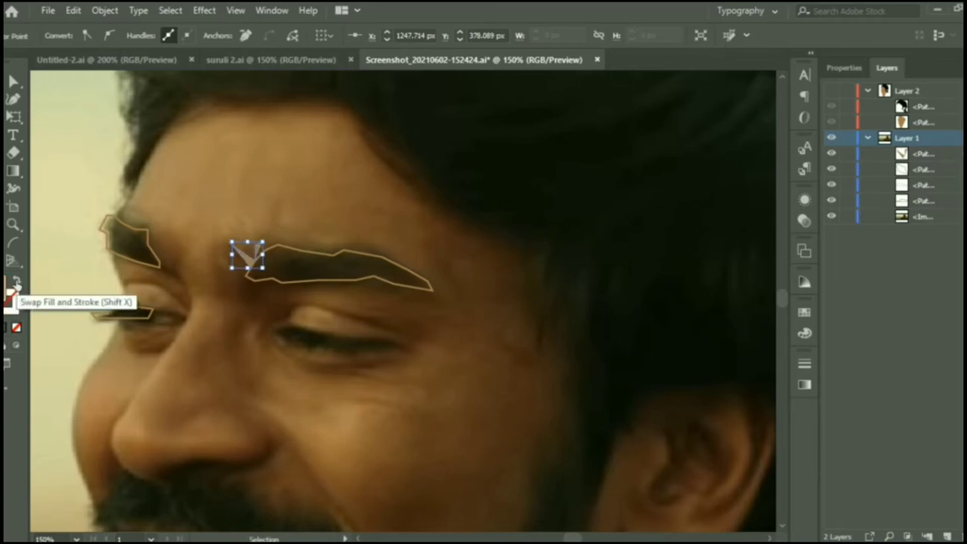
double_click(10, 301)
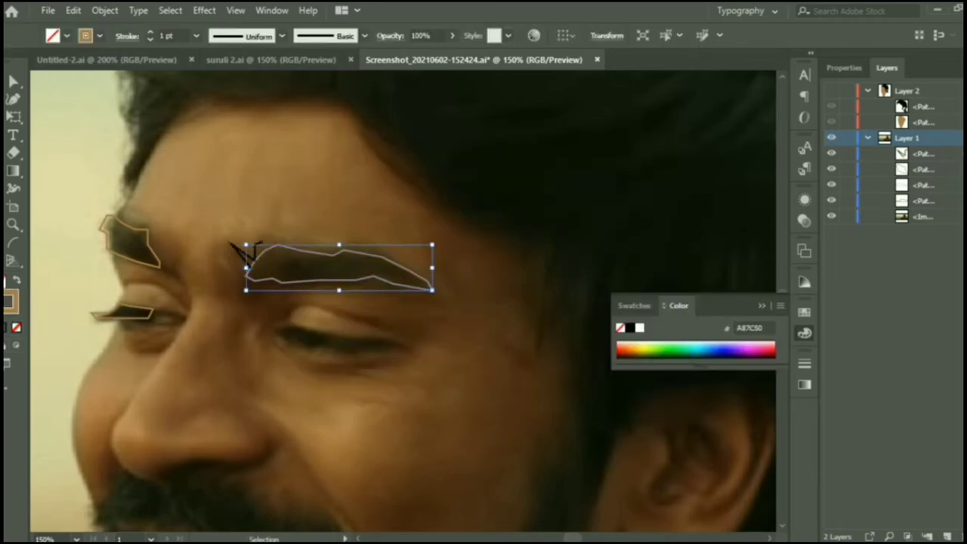
click(636, 185)
click(436, 404)
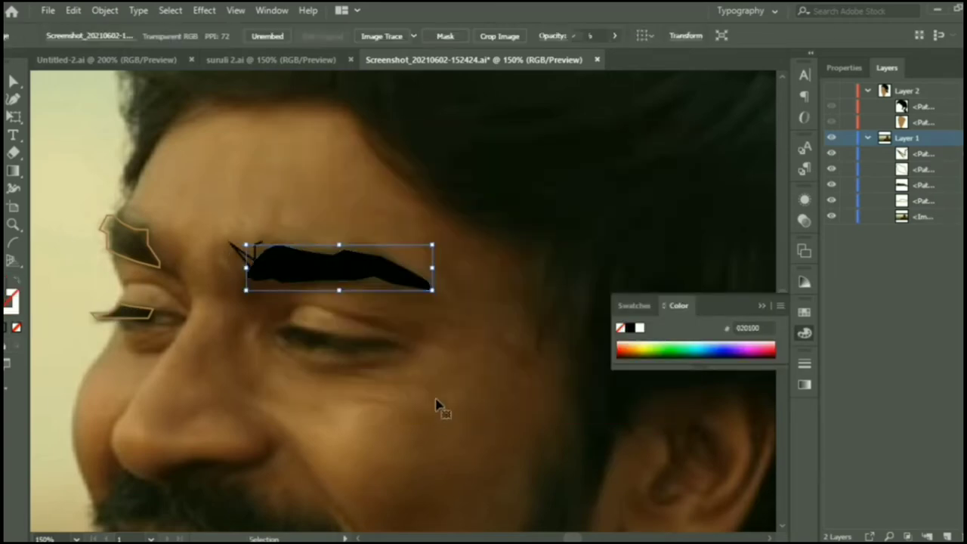
Fill the left eyebrow black and delete the stray small path beside it.
key(v)
double_click(9, 299)
click(640, 183)
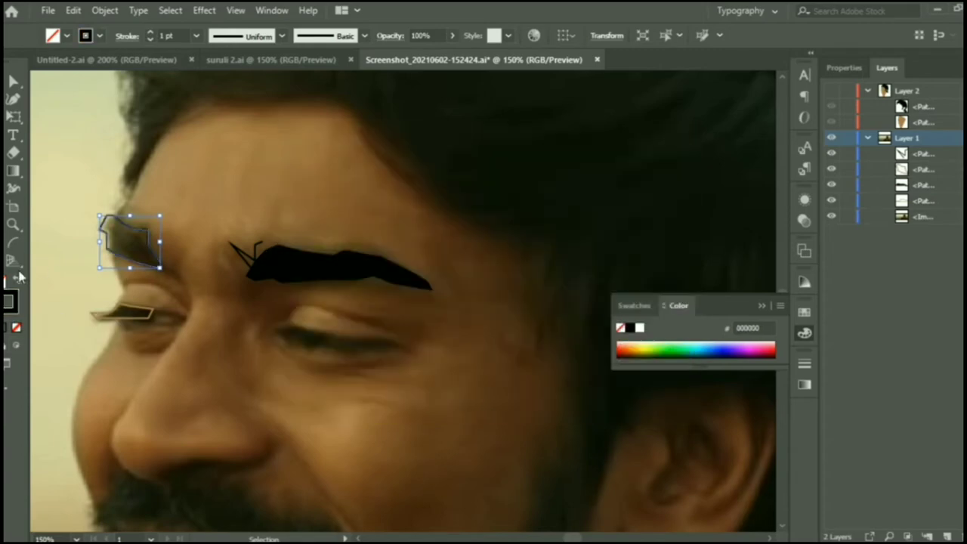
click(249, 252)
key(Delete)
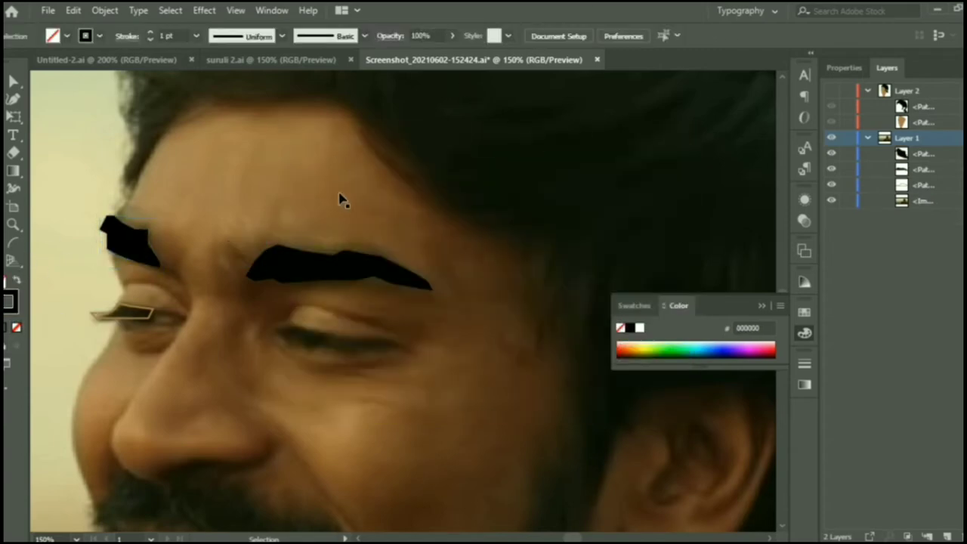
scroll(340, 198, down, 3)
Draw a short hair stroke at the right eyebrow's inner end.
key(p)
click(252, 210)
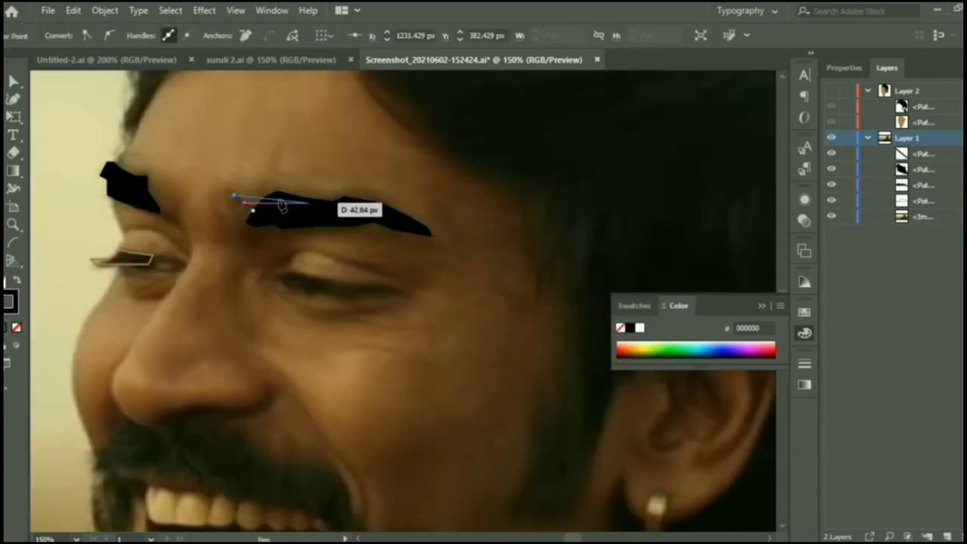
click(249, 194)
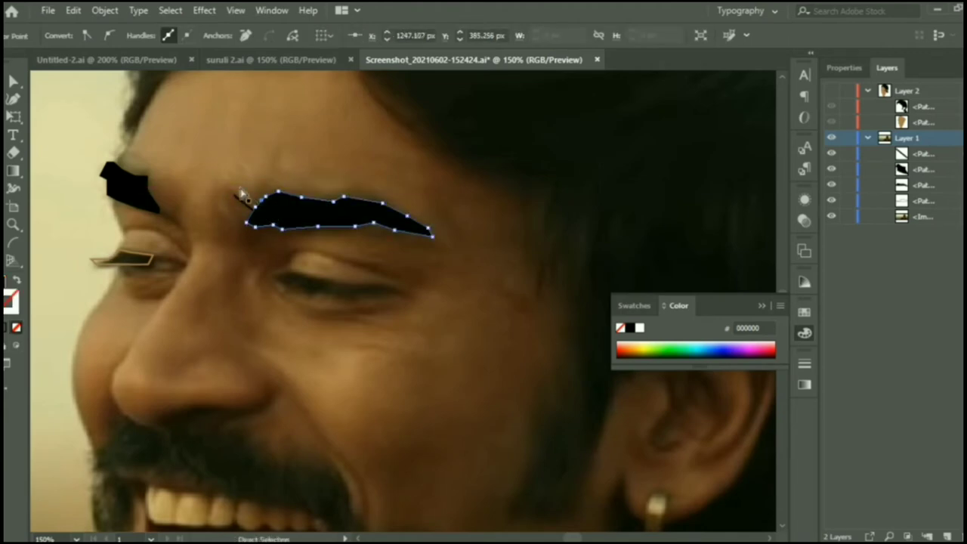
key(v)
click(246, 210)
click(238, 203)
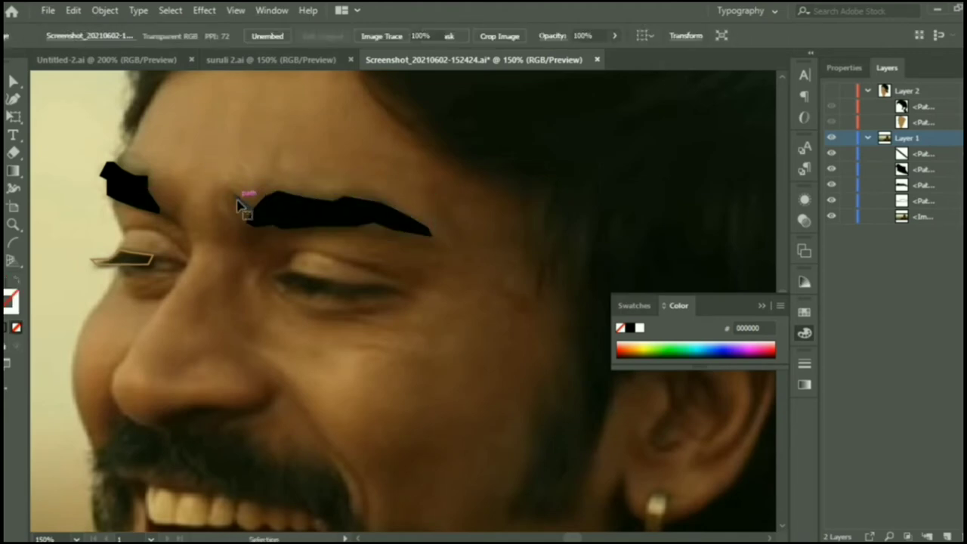
Give the hair stroke a tapered width profile and lengthen it.
click(829, 67)
click(844, 254)
click(806, 487)
click(791, 411)
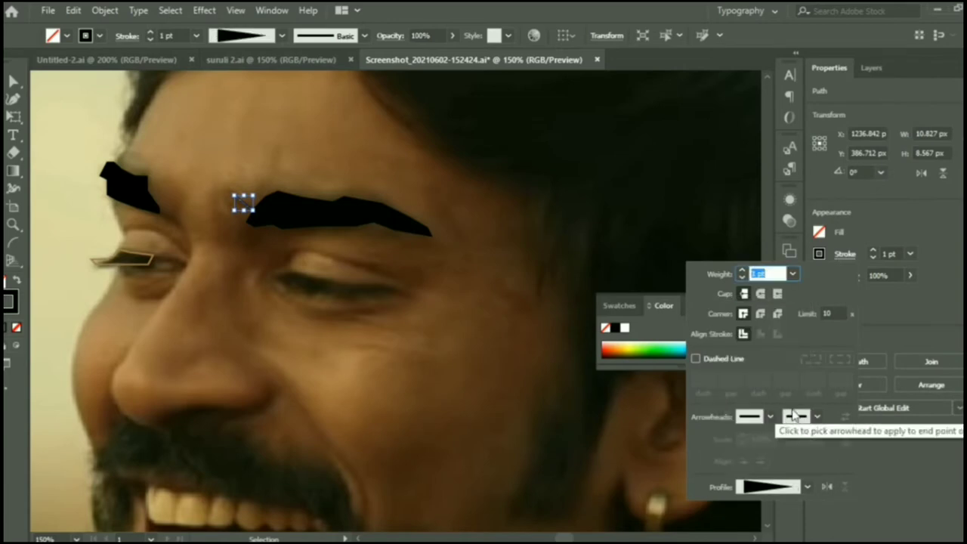
key(Escape)
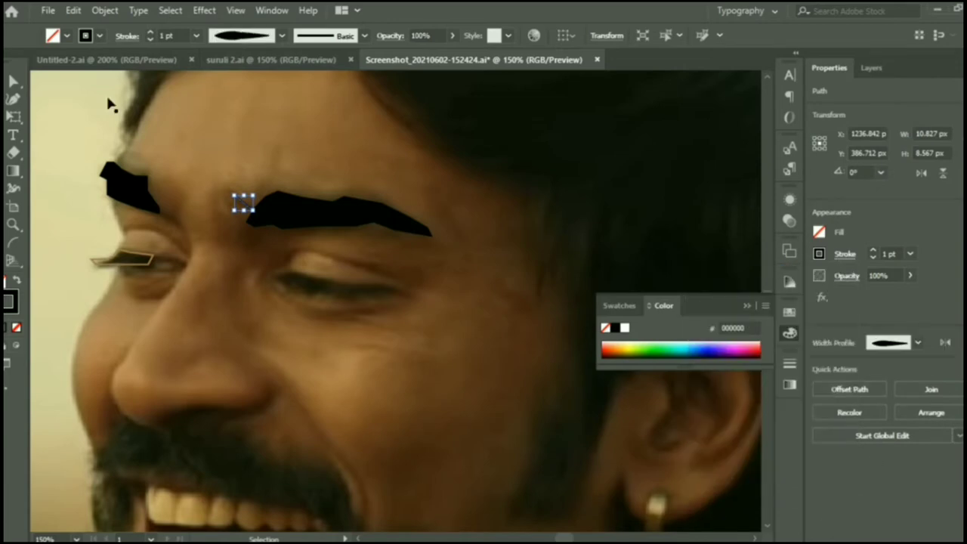
click(438, 160)
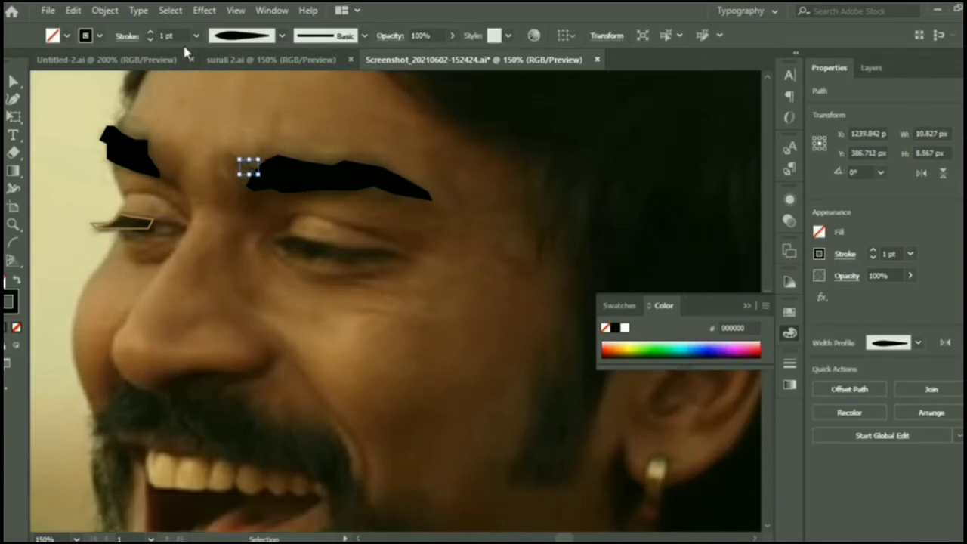
drag(240, 160, 230, 152)
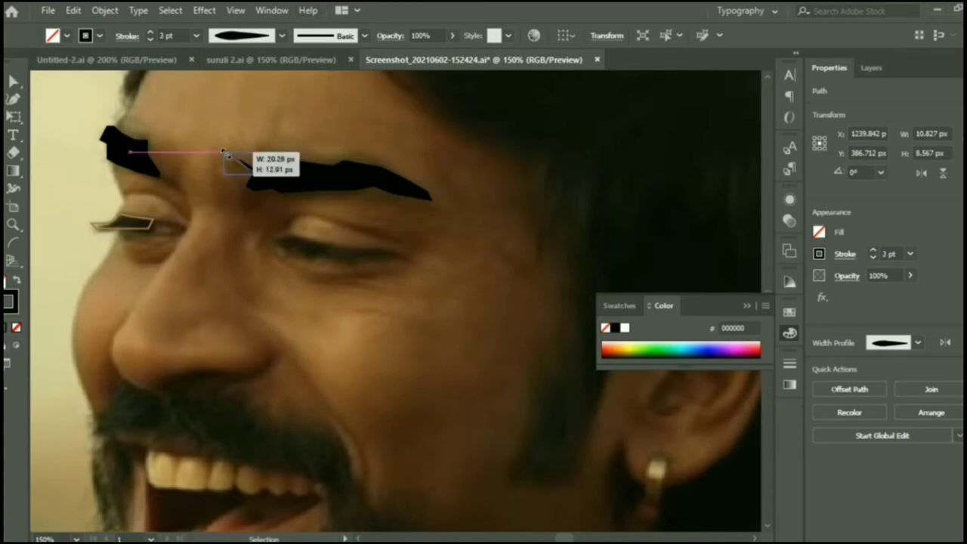
click(287, 133)
Move the hair stroke onto the inner eyebrow and twirl it into a curl.
scroll(260, 216, up, 1)
mouse_move(287, 221)
mouse_down()
mouse_move(395, 301)
mouse_move(256, 201)
mouse_up()
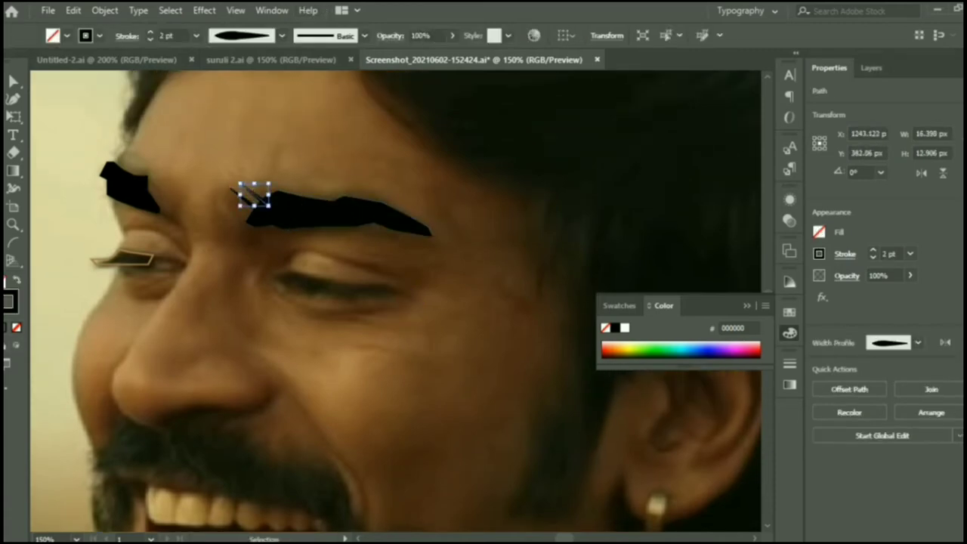
click(788, 335)
drag(12, 261, 60, 293)
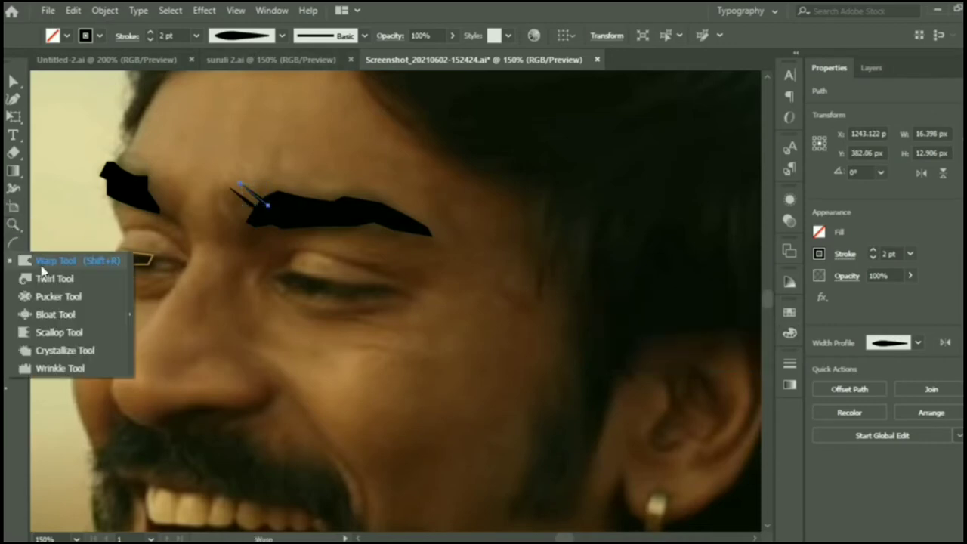
key(v)
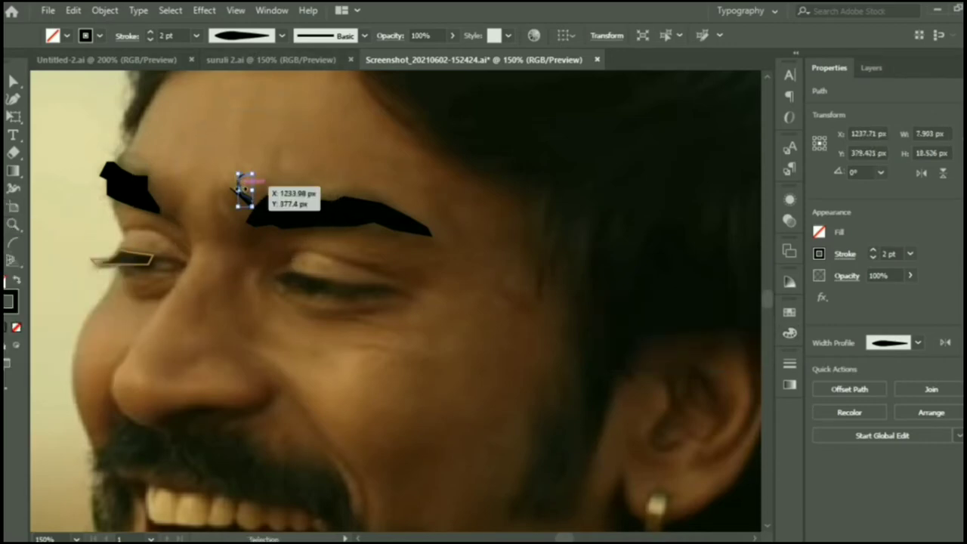
click(246, 187)
drag(242, 185, 253, 189)
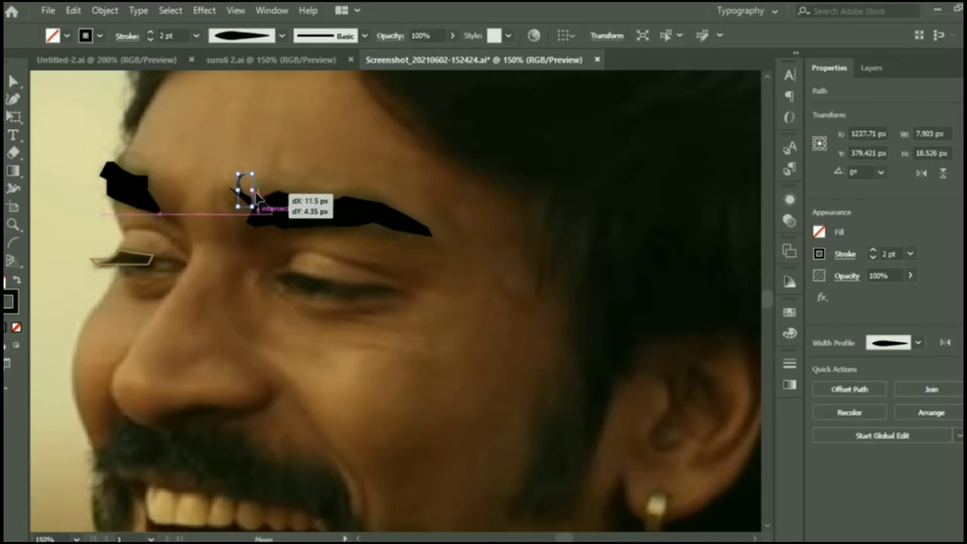
Reposition the curl stroke back onto the eyebrow.
click(345, 164)
click(252, 195)
click(360, 162)
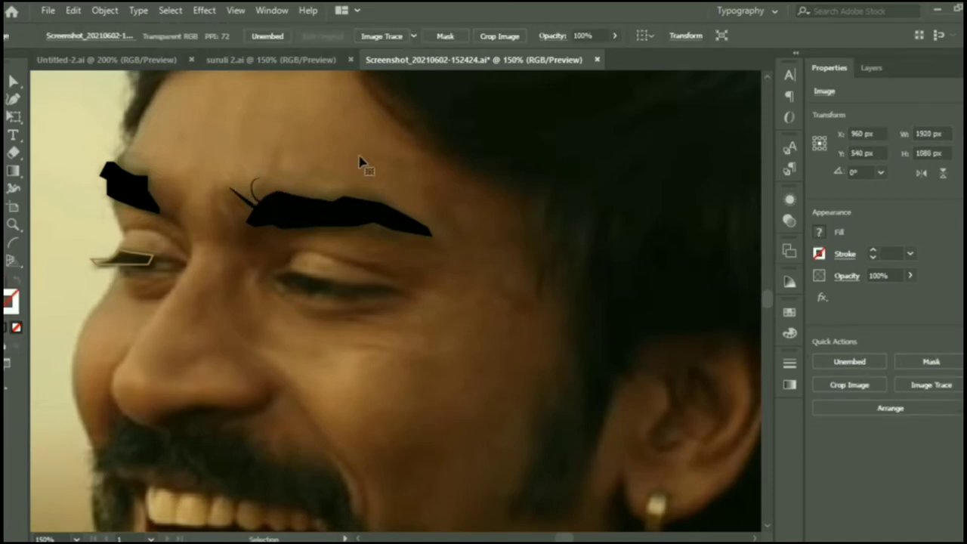
click(242, 198)
click(259, 201)
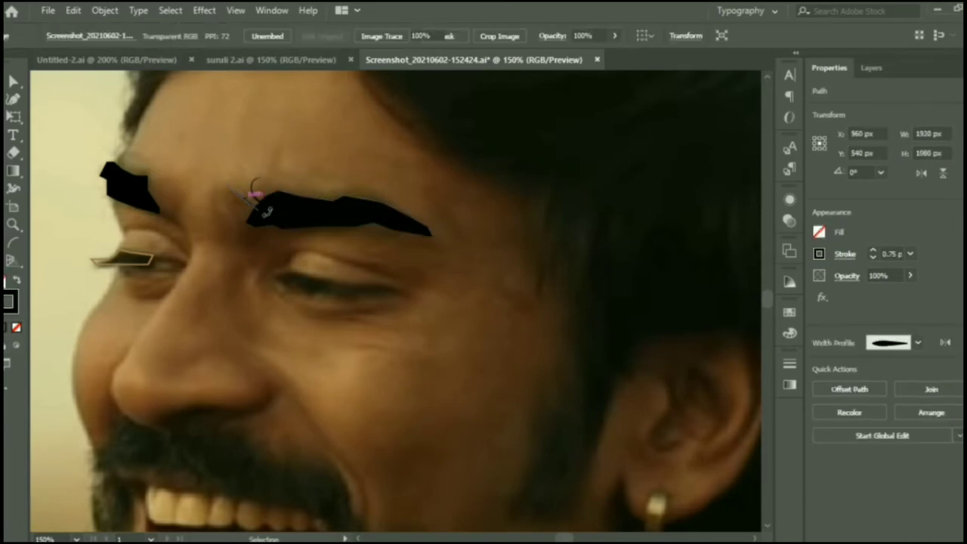
mouse_move(251, 198)
mouse_down()
mouse_move(395, 300)
mouse_move(255, 198)
mouse_up()
click(309, 151)
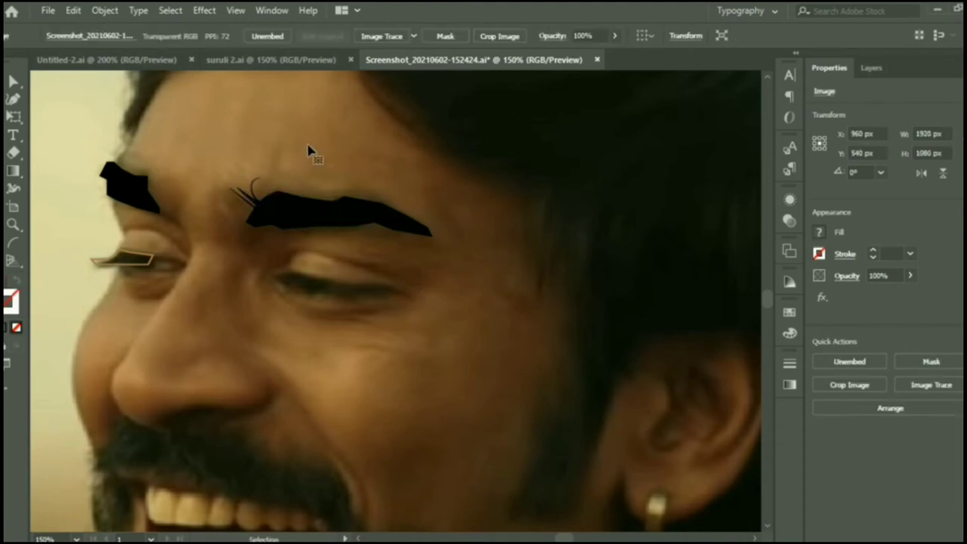
Place another copy of the hair stroke on the inner eyebrow and nudge the curl lower.
key(ctrl+z)
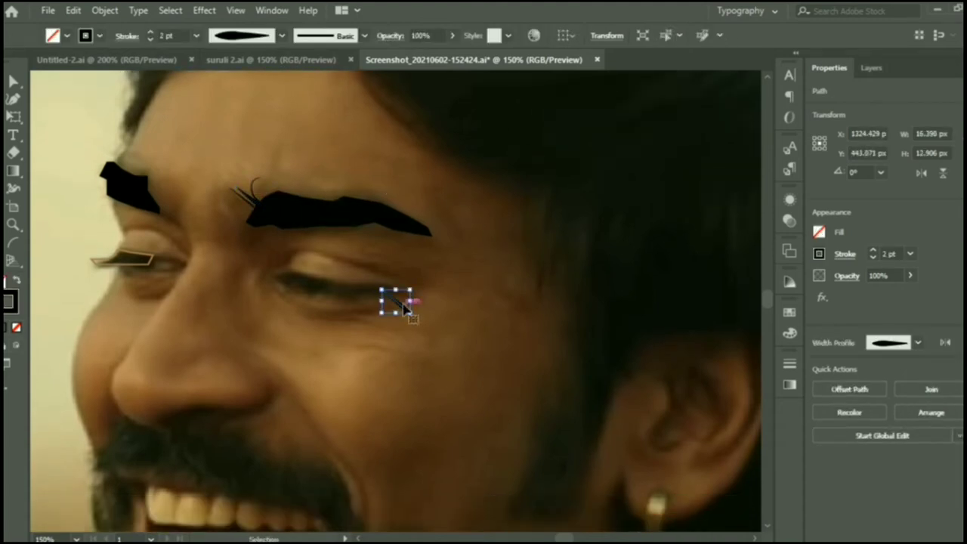
drag(395, 298, 261, 202)
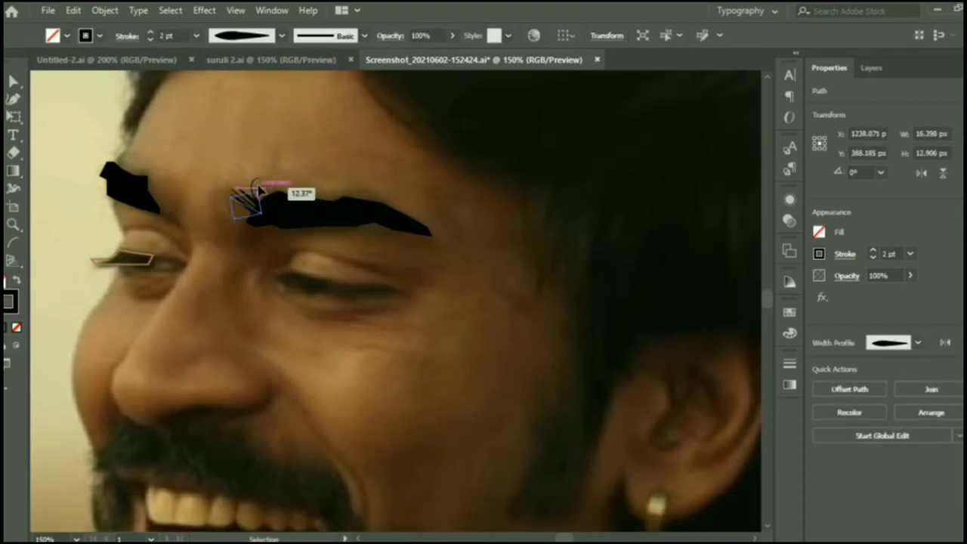
click(321, 169)
scroll(478, 209, down, 2)
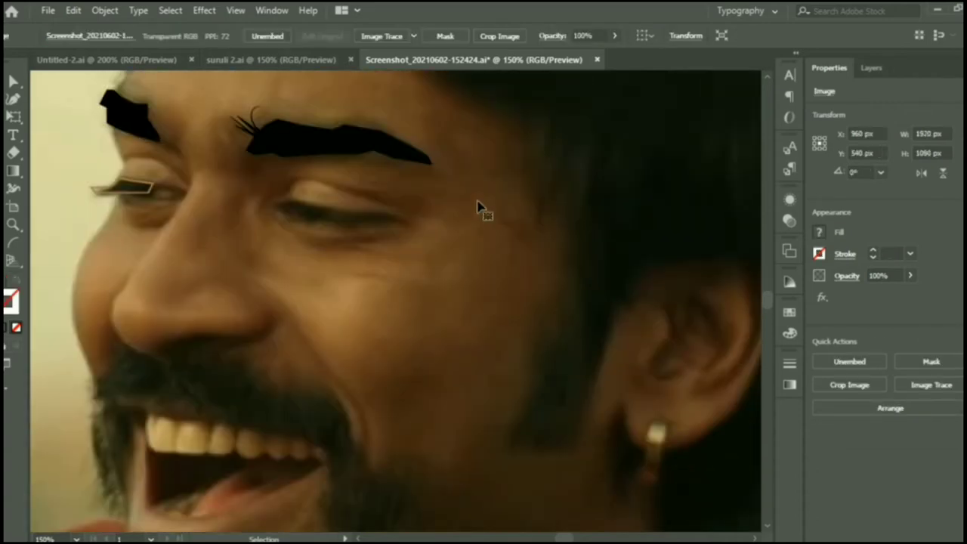
scroll(254, 151, up, 1)
click(254, 151)
drag(262, 171, 262, 171)
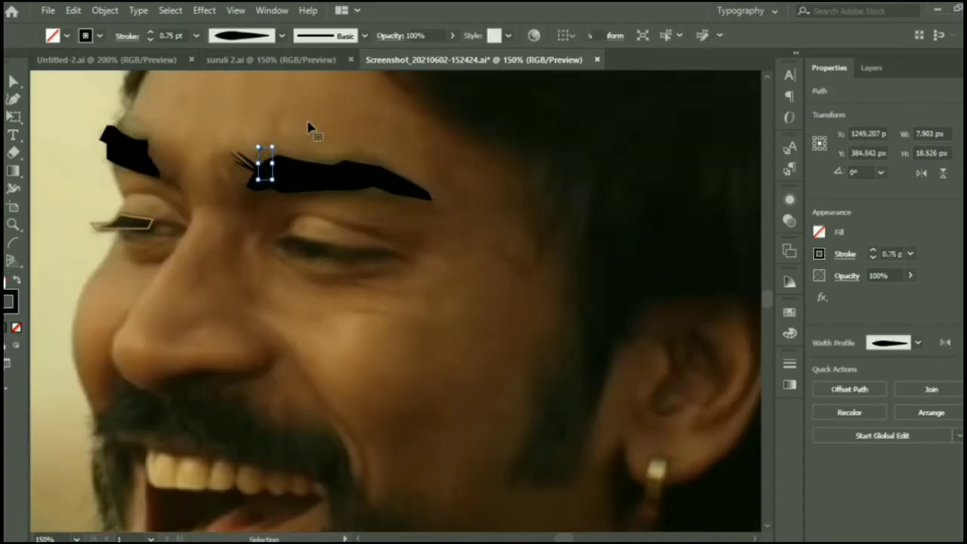
click(324, 125)
scroll(324, 125, down, 2)
Select the curl and both eyebrows and group them into Layer 2.
click(869, 68)
click(250, 112)
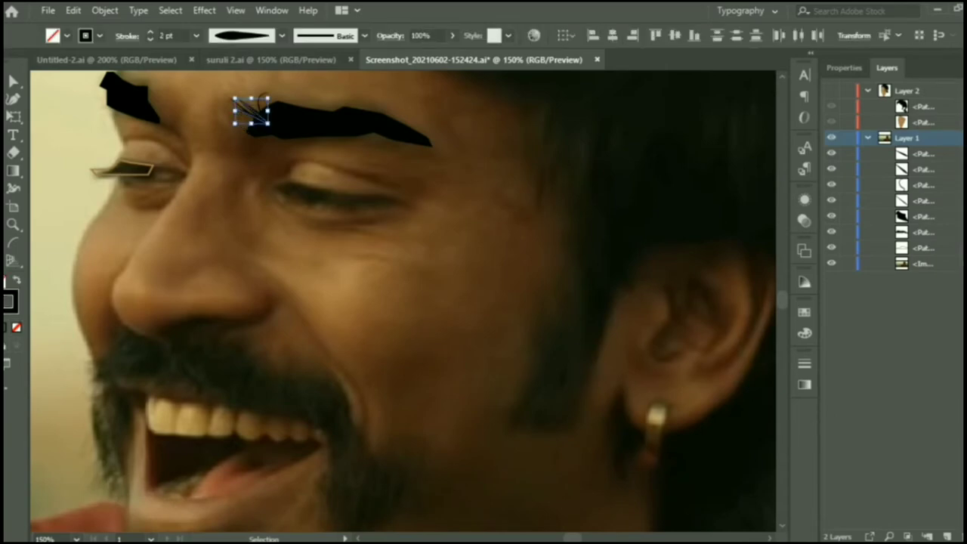
shift+click(127, 97)
shift+click(354, 125)
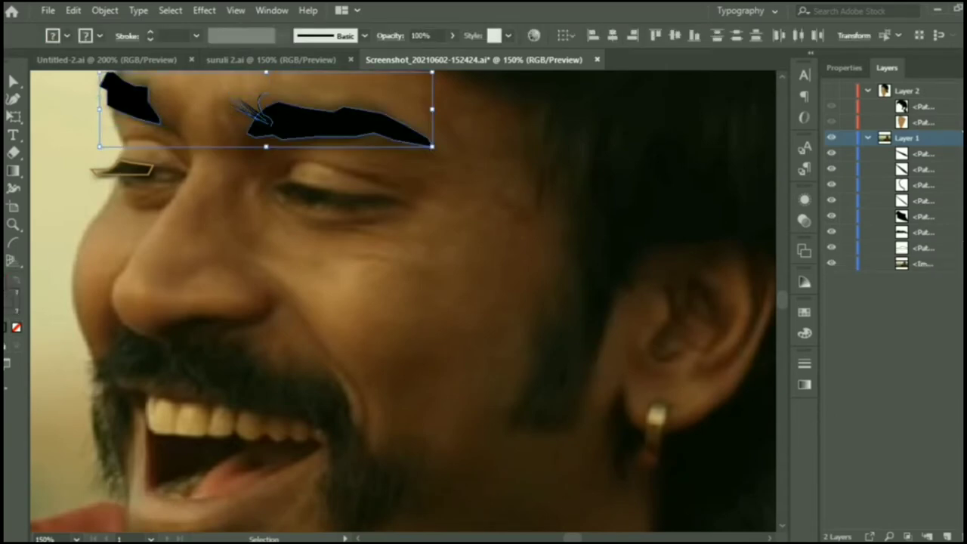
key(ctrl+g)
Fill the left eye's eyelash shape with black.
scroll(138, 213, up, 1)
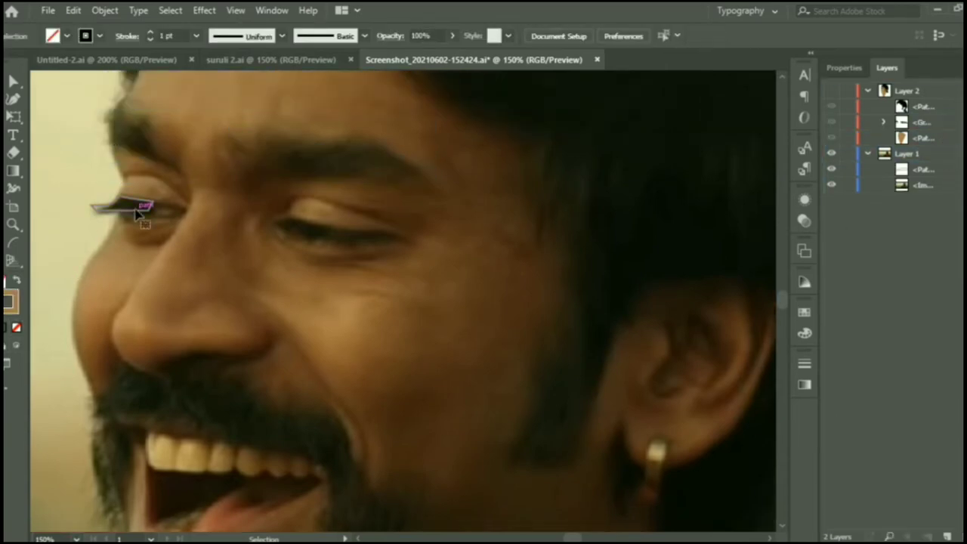
click(10, 301)
double_click(11, 300)
click(296, 384)
click(626, 183)
click(361, 236)
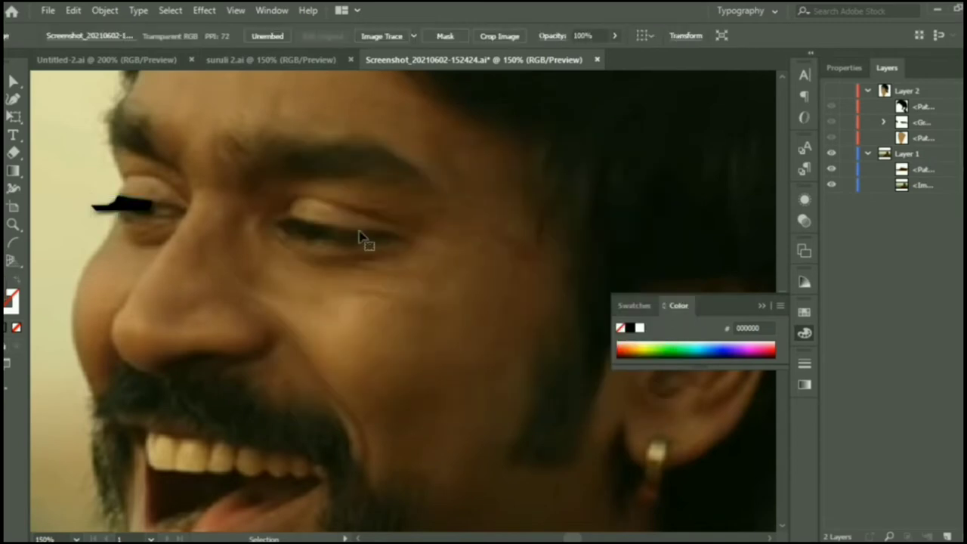
Draw the eye-white shape and fill it light grey D8D8D8.
scroll(117, 194, up, 1)
drag(167, 248, 154, 240)
click(15, 282)
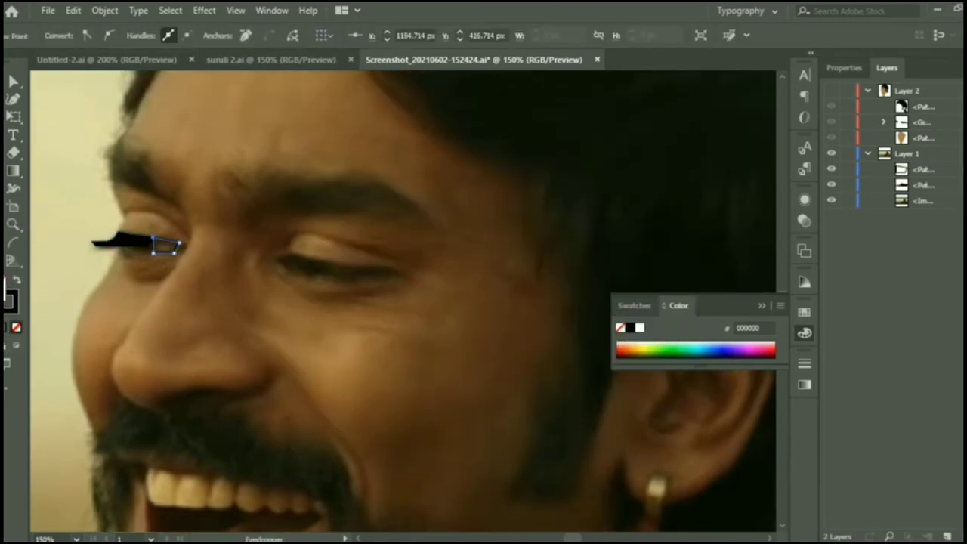
double_click(11, 299)
click(287, 206)
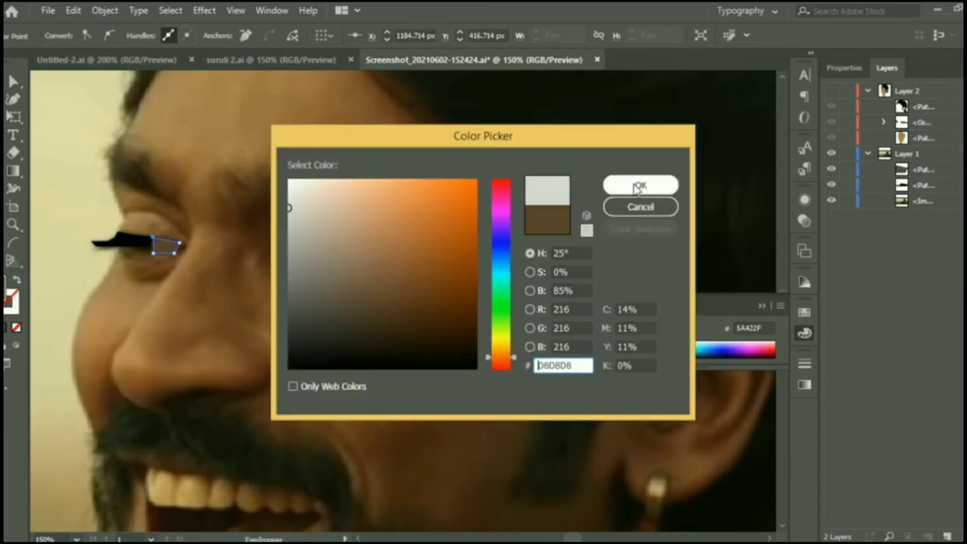
click(638, 182)
Move the eye-white and the remaining eye path into Layer 2, making it visible.
drag(935, 175, 923, 142)
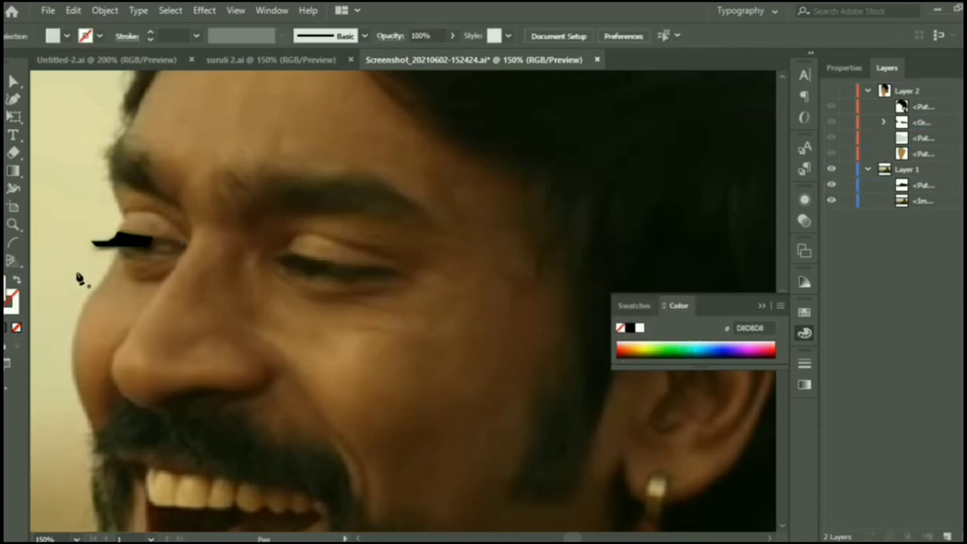
scroll(167, 238, up, 3)
click(934, 140)
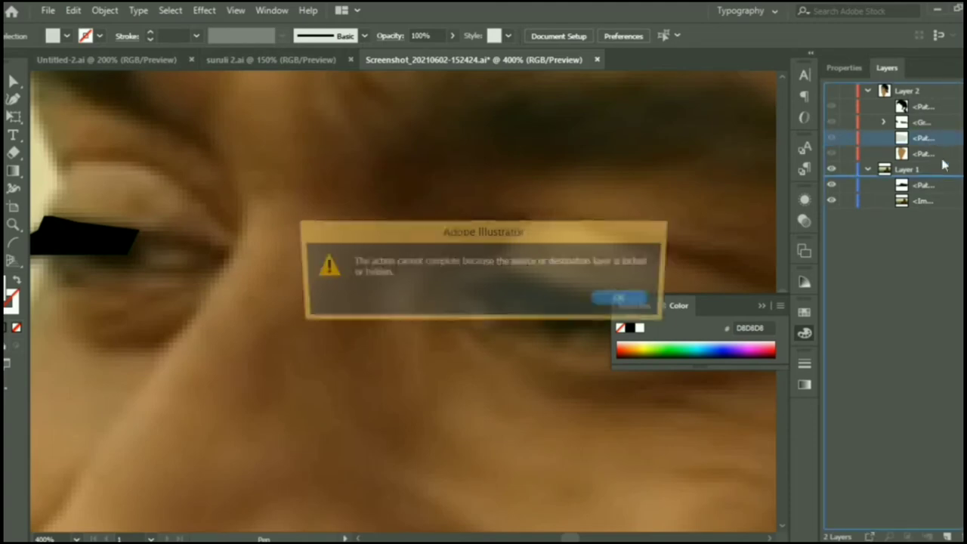
key(Return)
drag(929, 184, 937, 134)
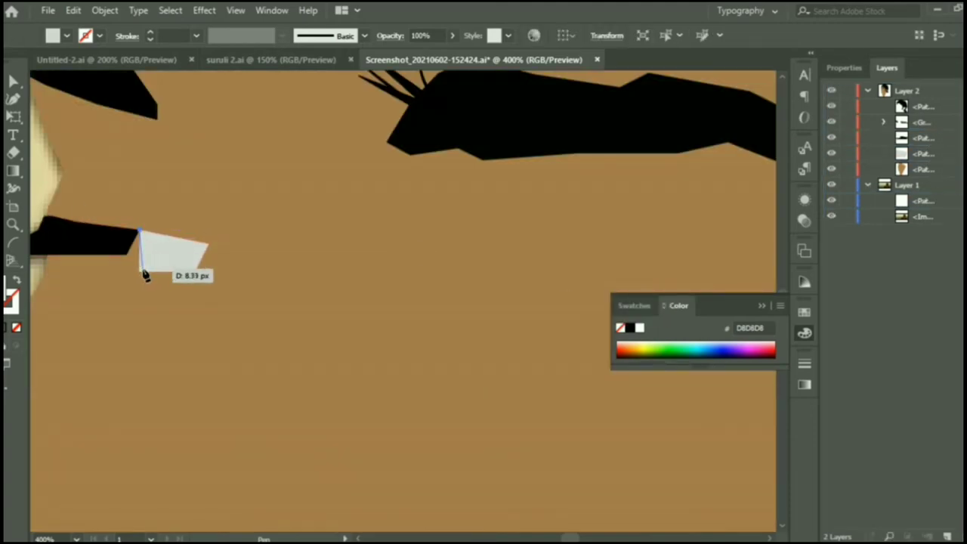
Draw a lower lash shape with the face hidden and fill it 000000.
click(139, 269)
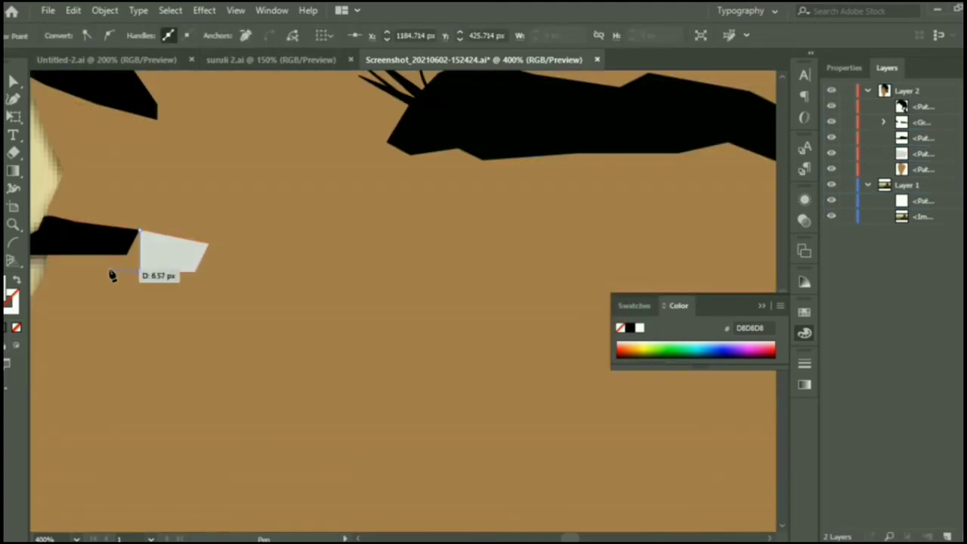
click(831, 169)
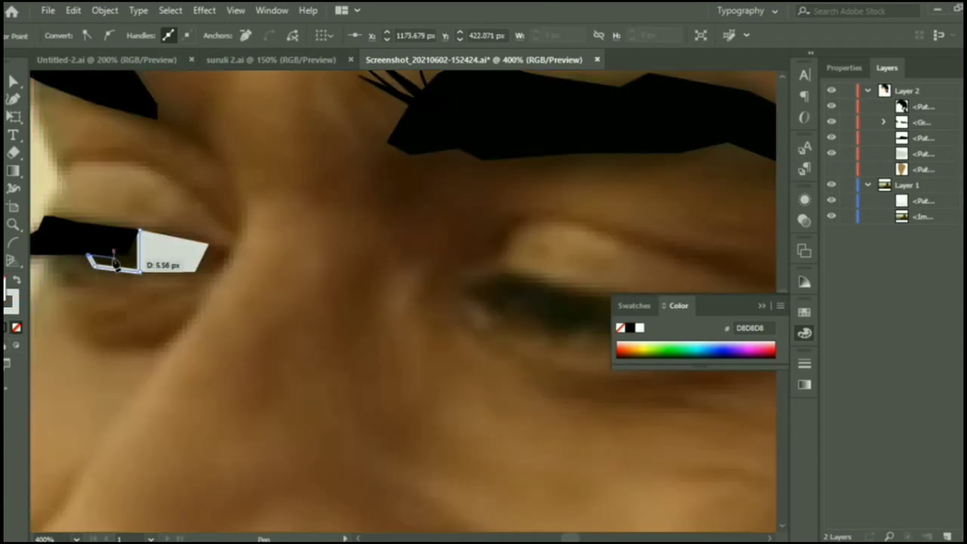
click(139, 230)
double_click(11, 295)
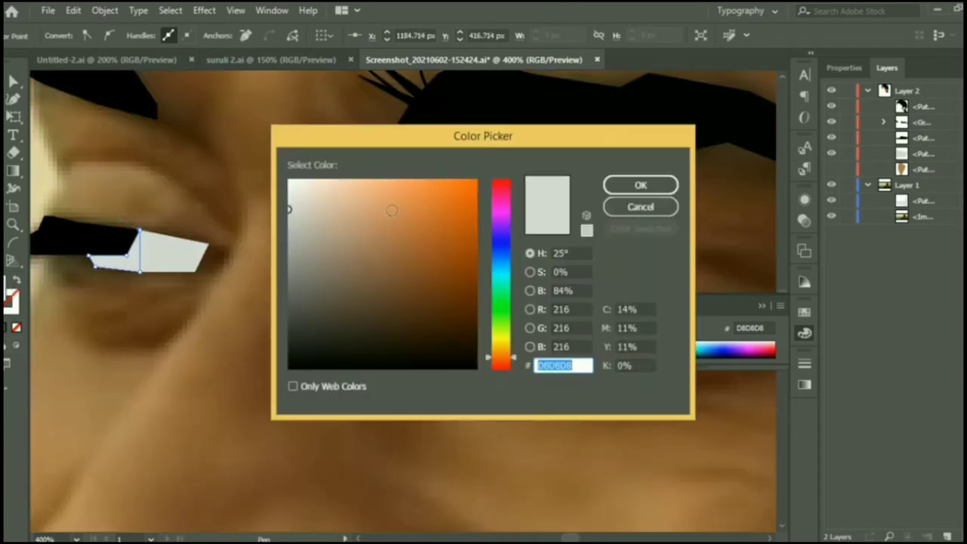
text(000000)
click(630, 186)
Change the lower lash fill to near-black 0C0907 and move it into Layer 2.
key(v)
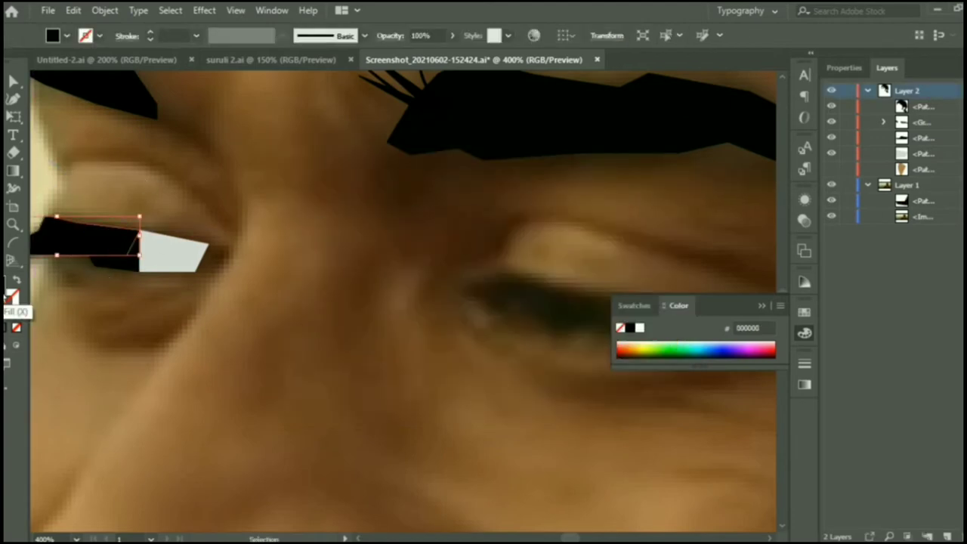
double_click(10, 296)
click(369, 357)
click(639, 184)
click(672, 165)
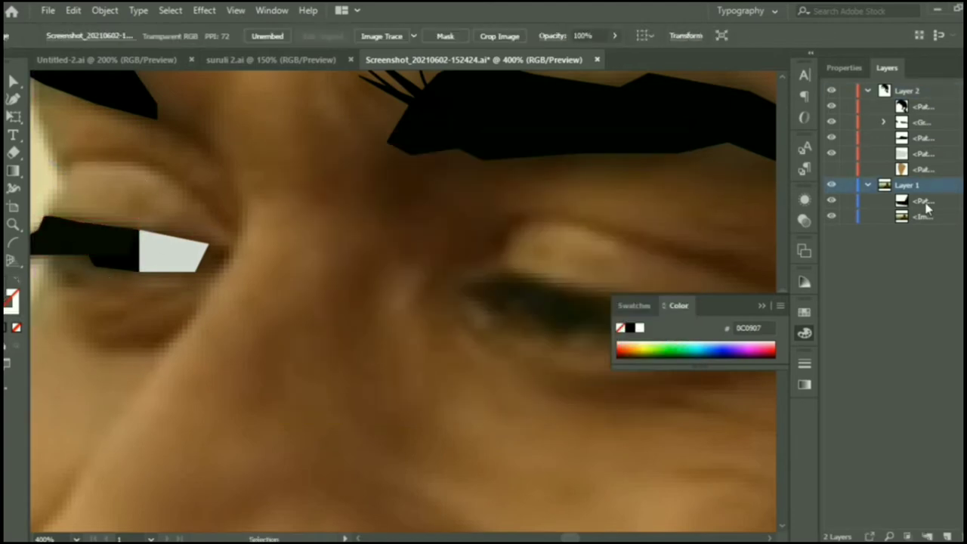
drag(928, 209, 918, 161)
Show the tan face shape again and select it.
click(831, 185)
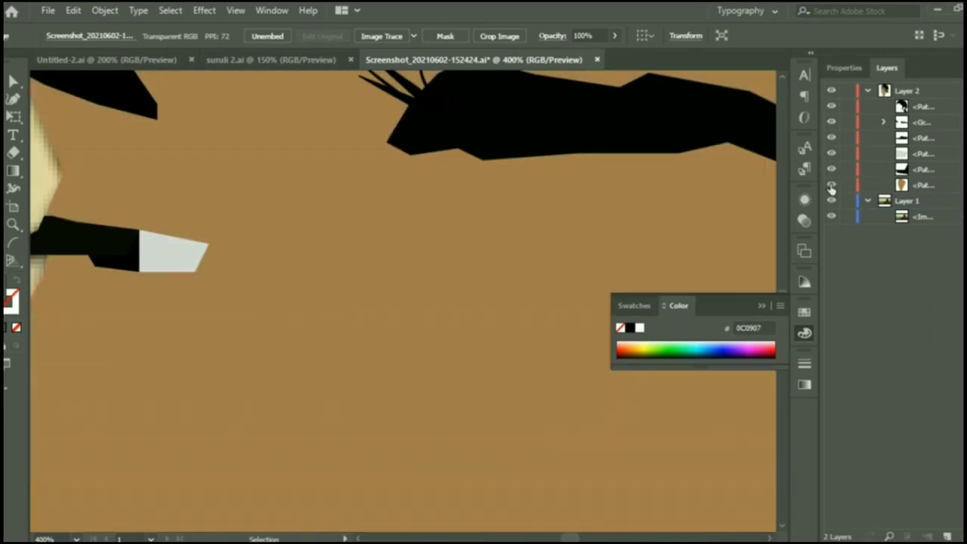
click(753, 192)
scroll(567, 192, down, 4)
scroll(567, 191, down, 3)
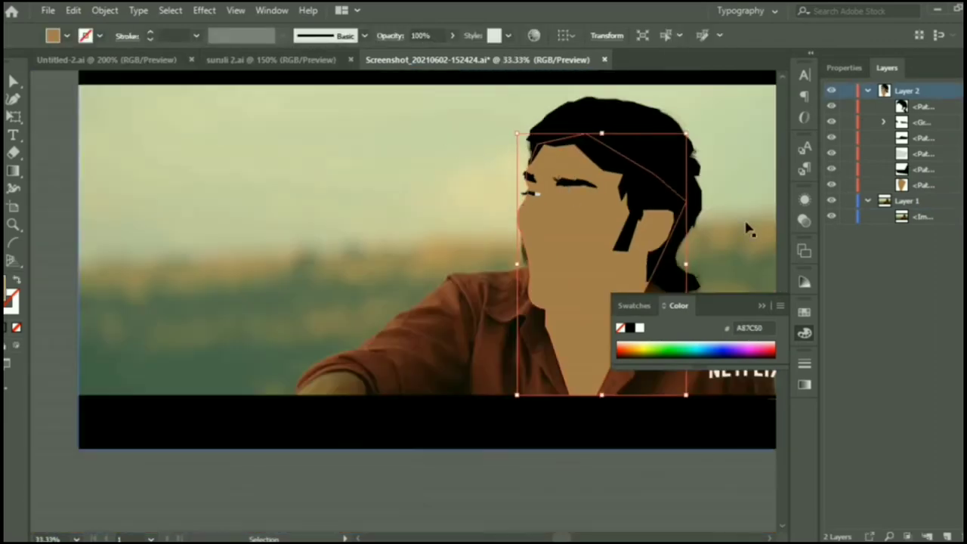
With Layer 2 hidden, pen-draw the left eyelid crease and thin its stroke to 1 pt.
scroll(747, 228, up, 3)
click(831, 92)
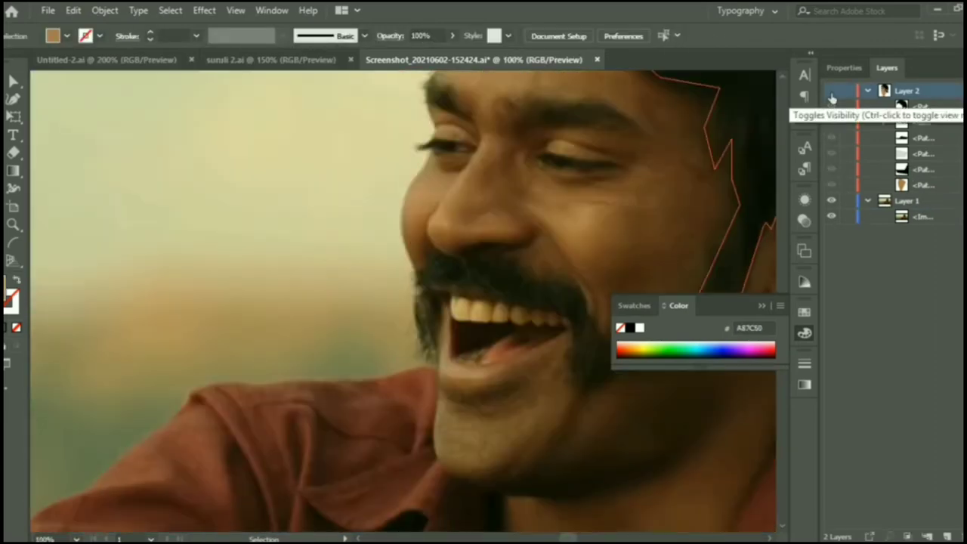
click(362, 181)
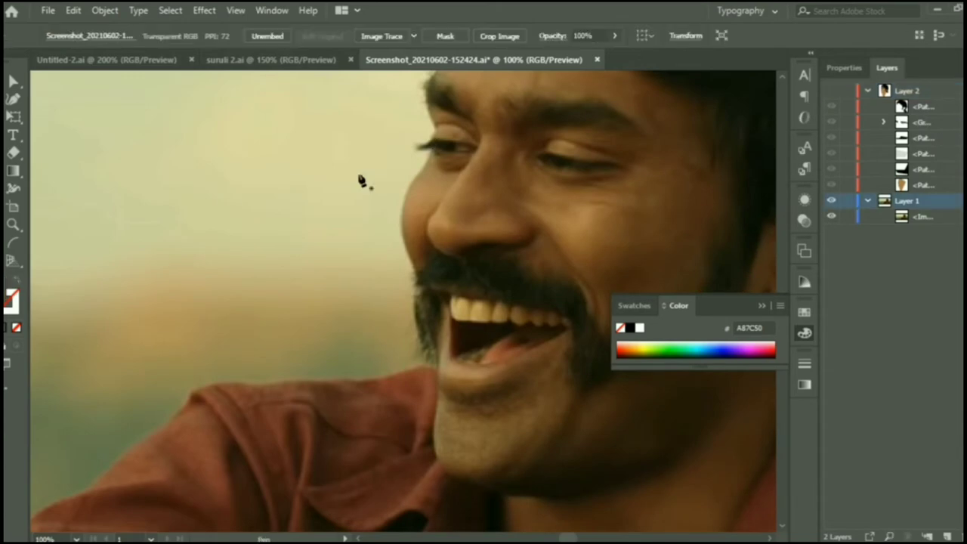
scroll(438, 114, up, 1)
scroll(438, 113, up, 1)
key(p)
mouse_move(426, 132)
mouse_down()
mouse_move(435, 112)
mouse_move(475, 108)
mouse_move(514, 126)
mouse_up()
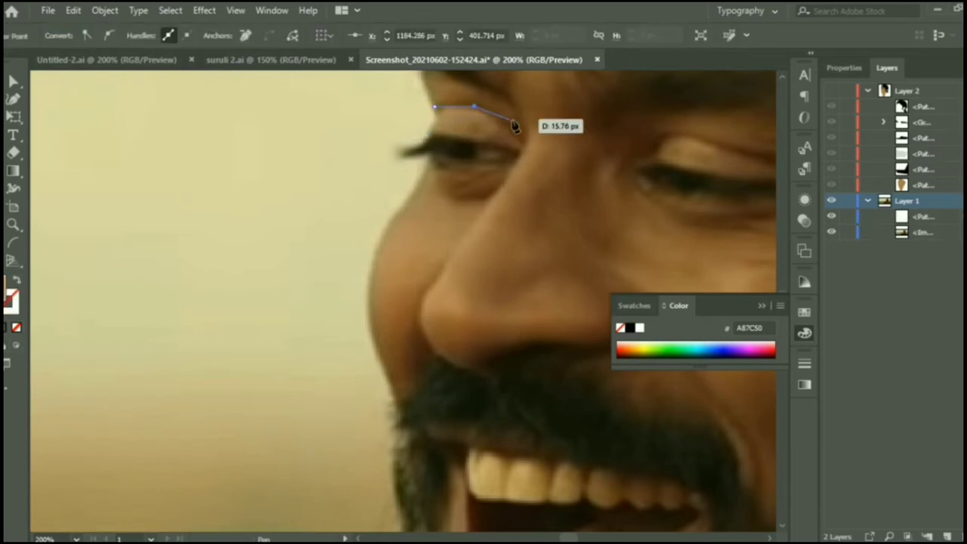
click(521, 142)
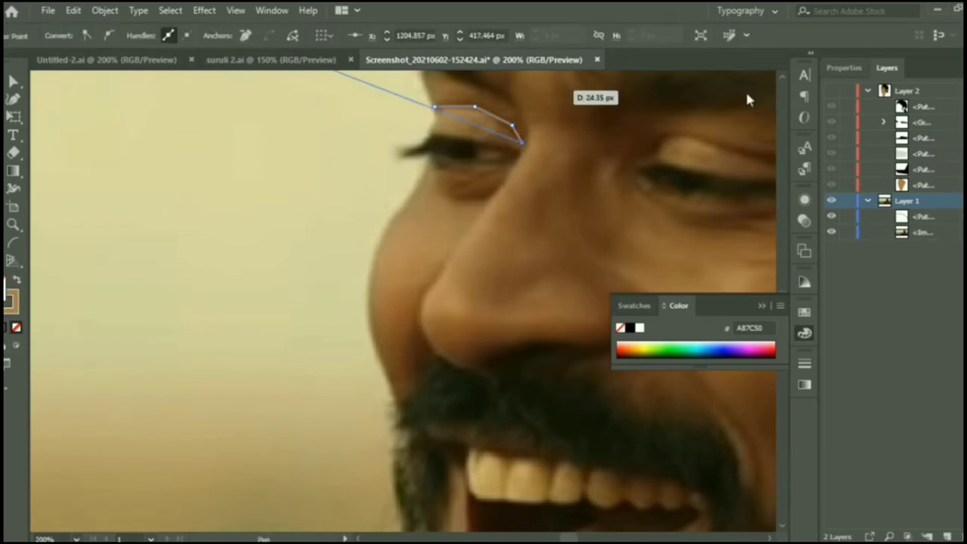
click(844, 67)
click(844, 254)
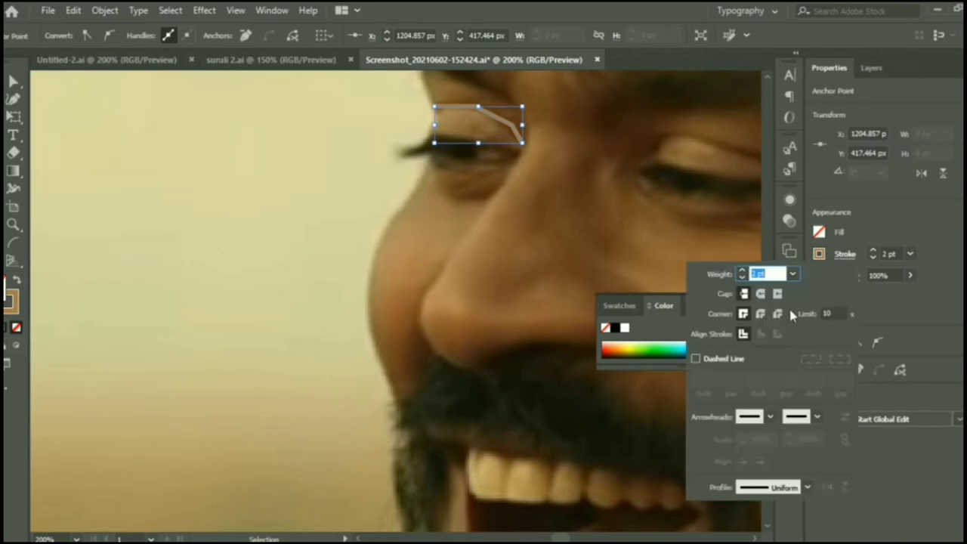
click(521, 142)
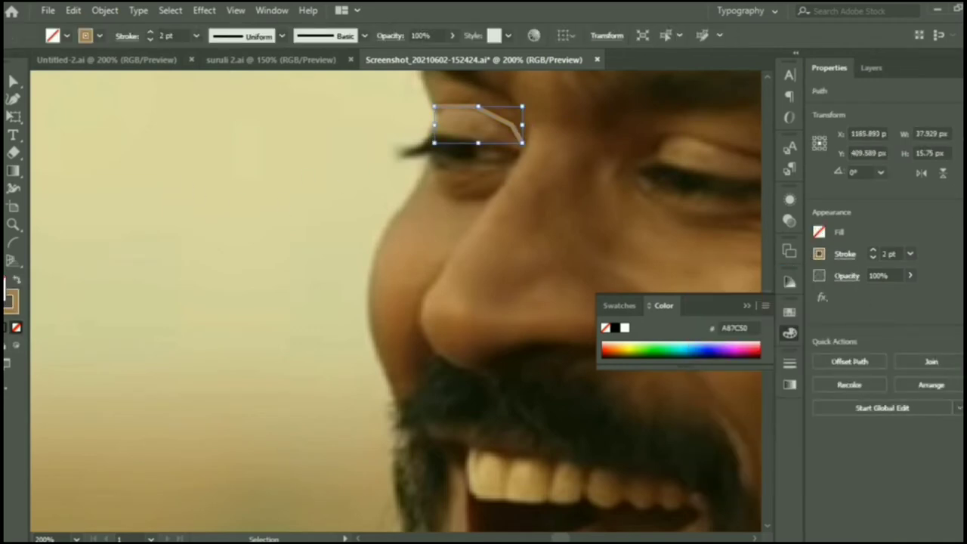
click(95, 112)
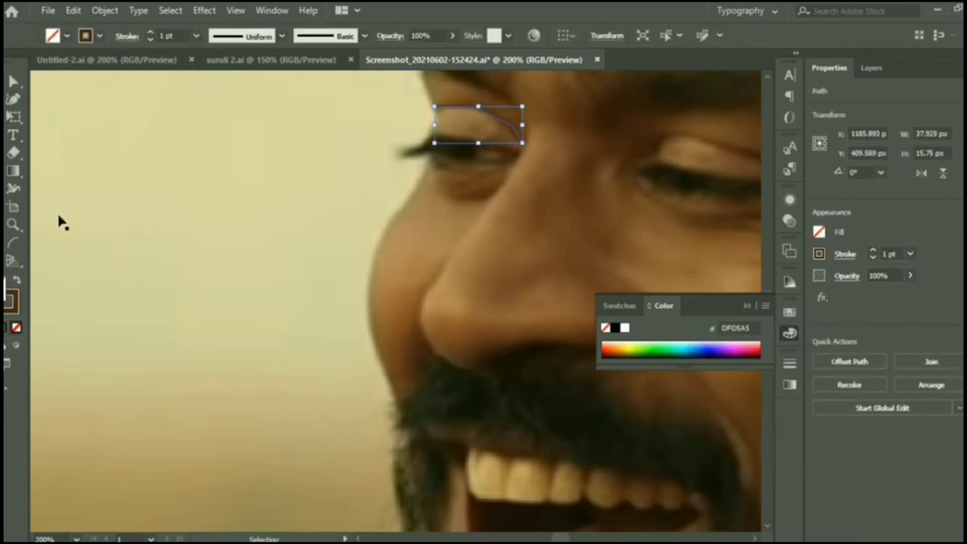
Toggle Layer 2 on and off to check the crease against the photo.
click(506, 129)
click(173, 317)
click(870, 67)
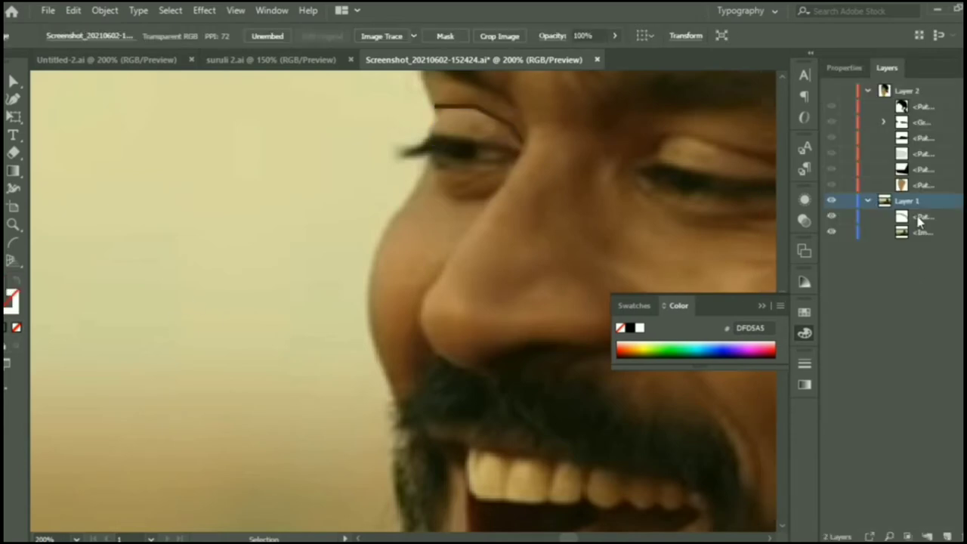
click(830, 90)
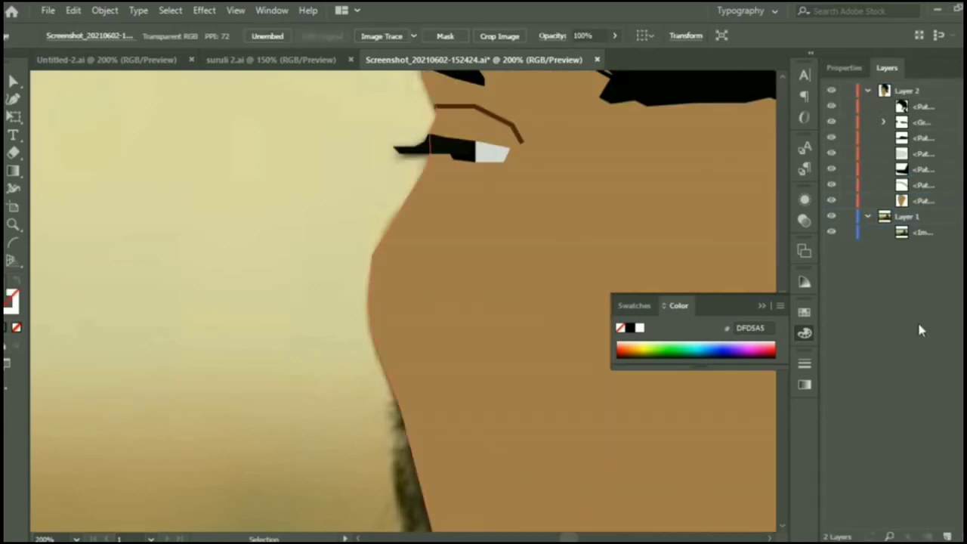
click(831, 91)
Trace the left upper-lid shape, fill it with brown sampled from the photo, and move it into Layer 2.
key(p)
drag(428, 129, 440, 113)
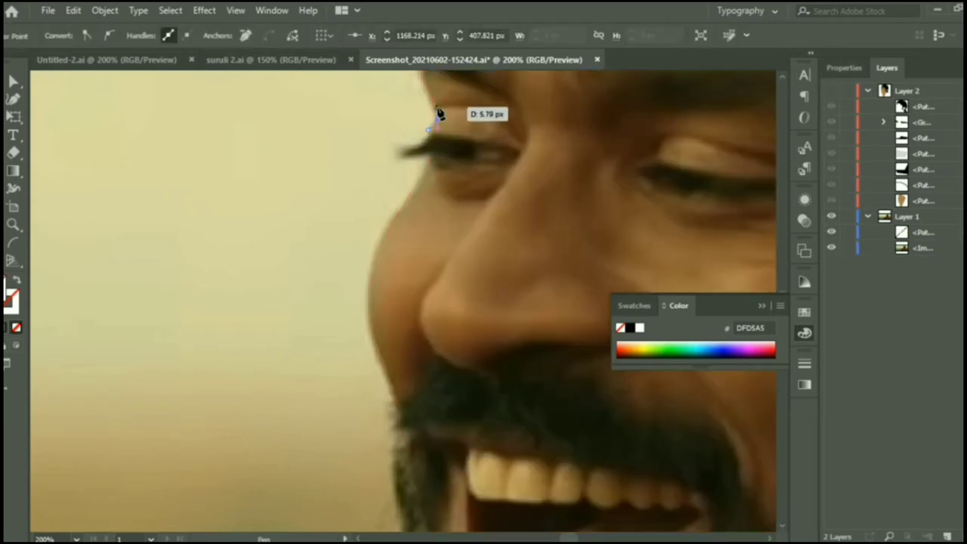
drag(516, 151, 480, 148)
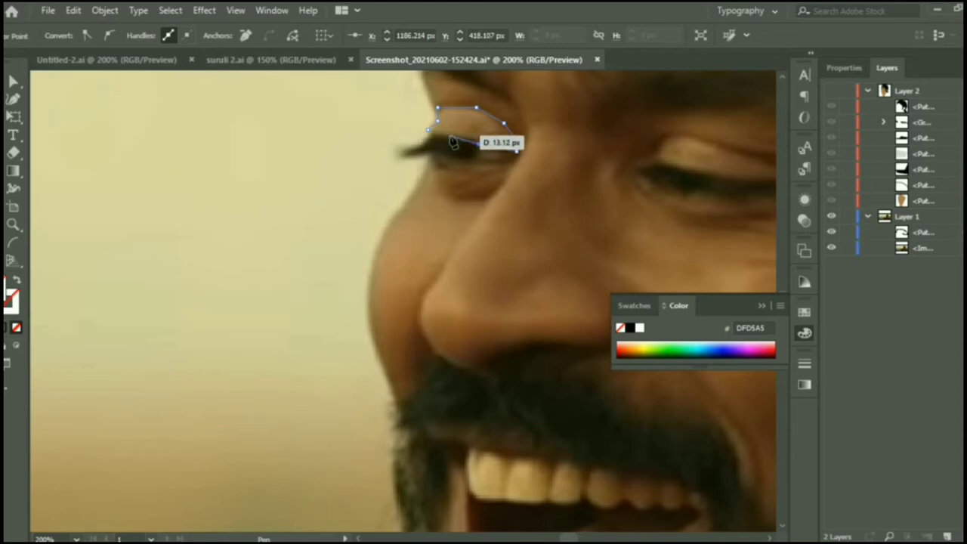
drag(428, 130, 442, 138)
double_click(10, 293)
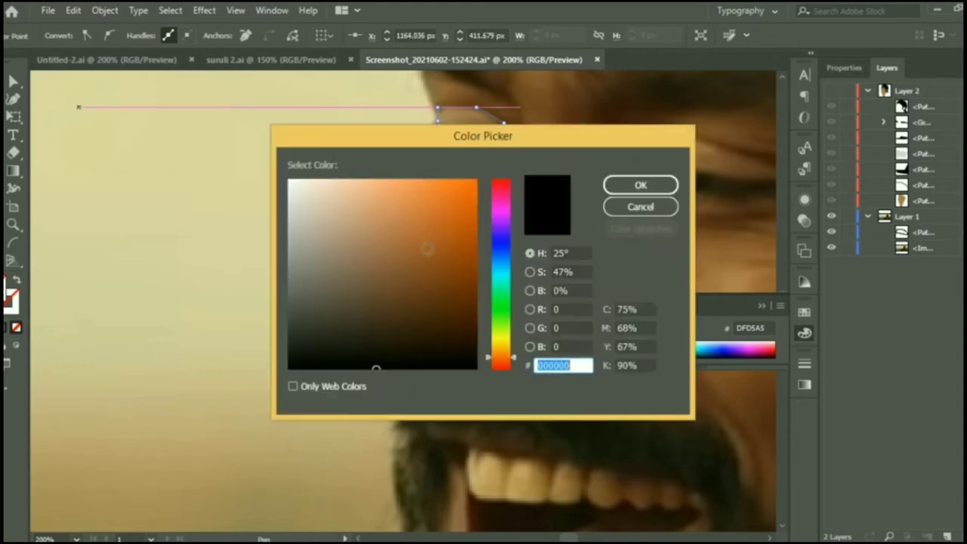
drag(586, 145, 502, 231)
click(572, 291)
click(478, 117)
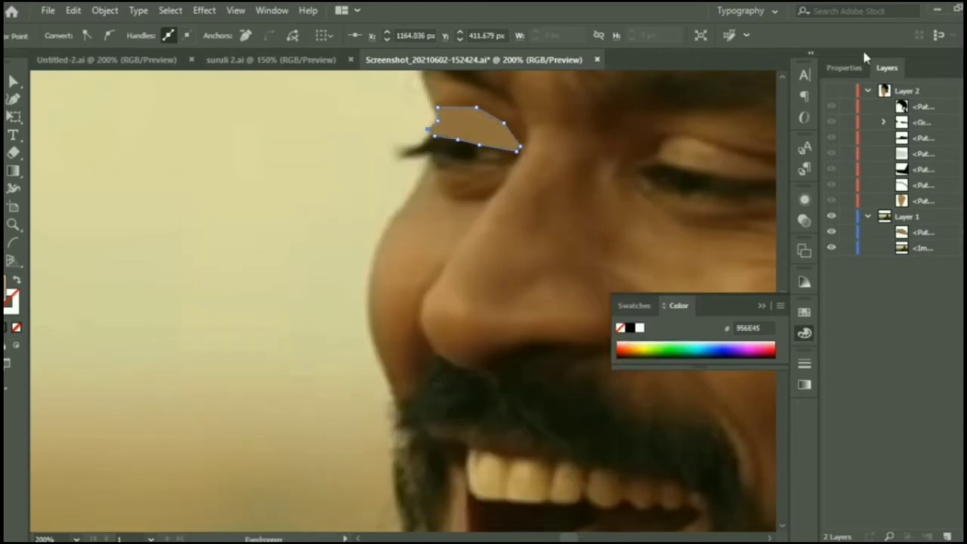
drag(921, 232, 921, 211)
Stretch the crease's right end outward with Layer 2 shown, then hide Layer 2 again.
click(830, 91)
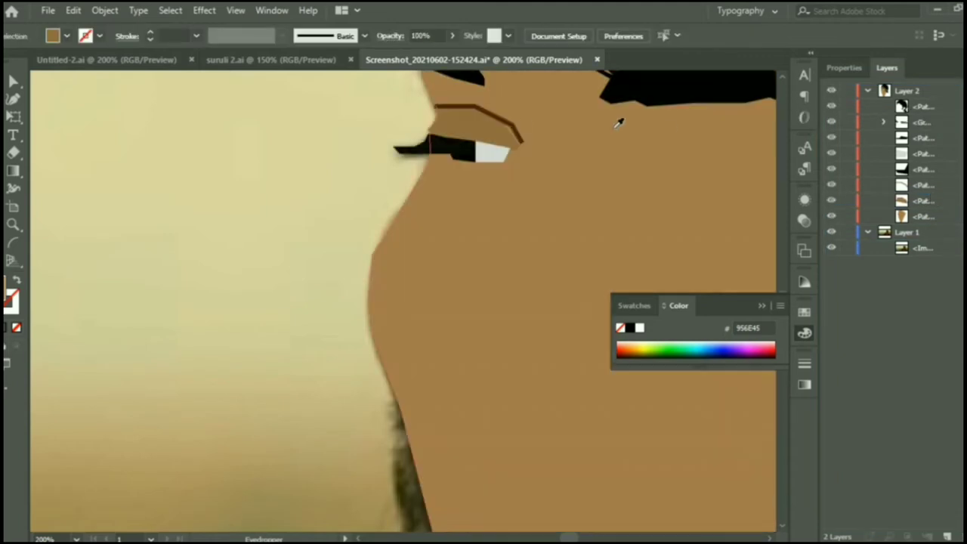
click(500, 132)
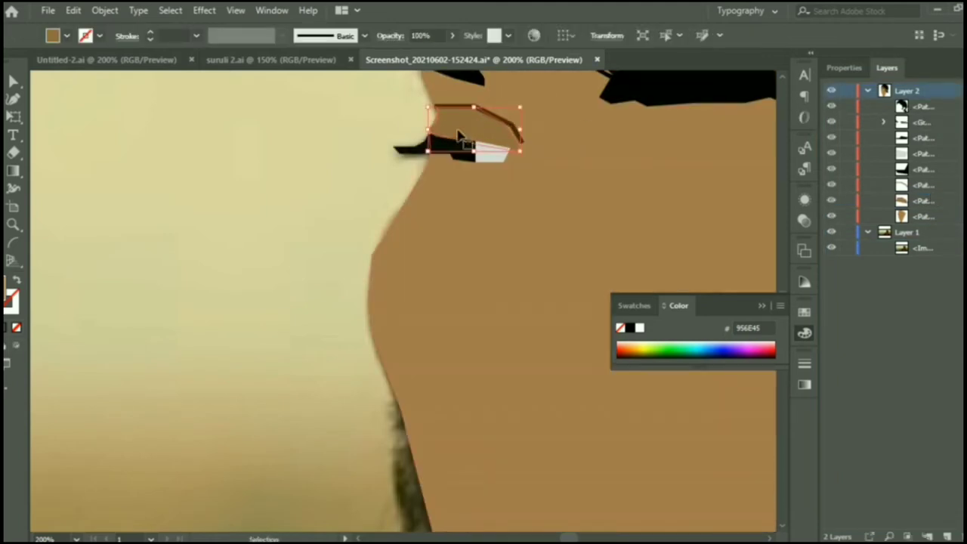
drag(519, 142, 521, 148)
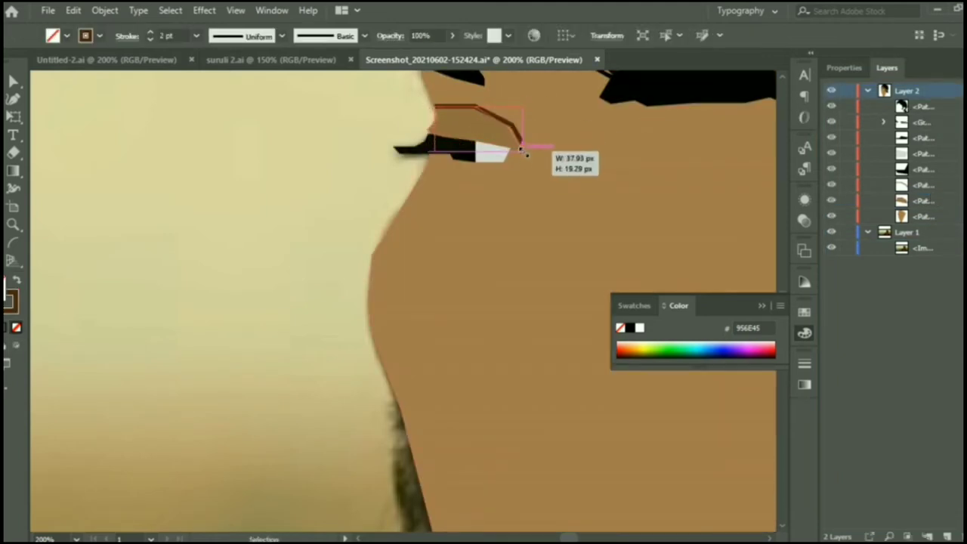
scroll(604, 151, up, 3)
alt+scroll(627, 133, down, 2)
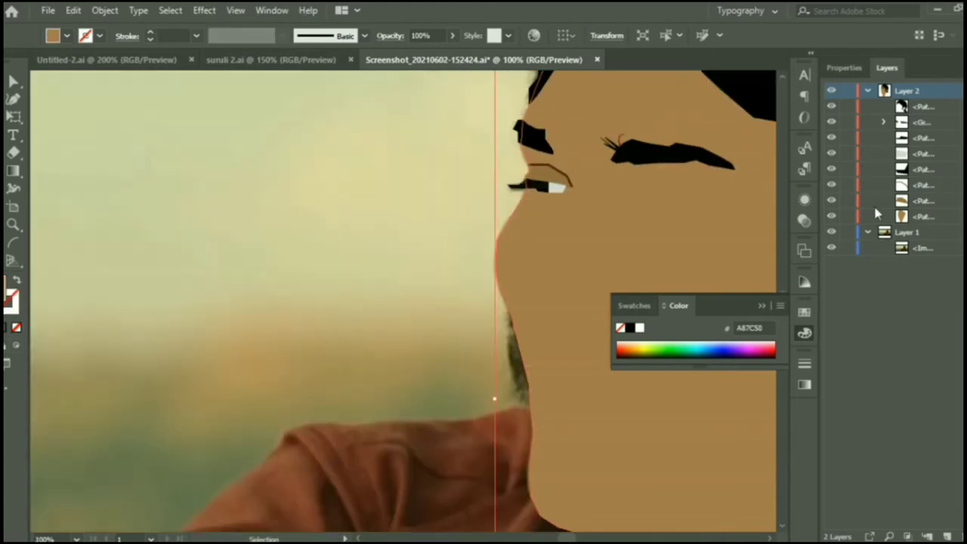
click(831, 91)
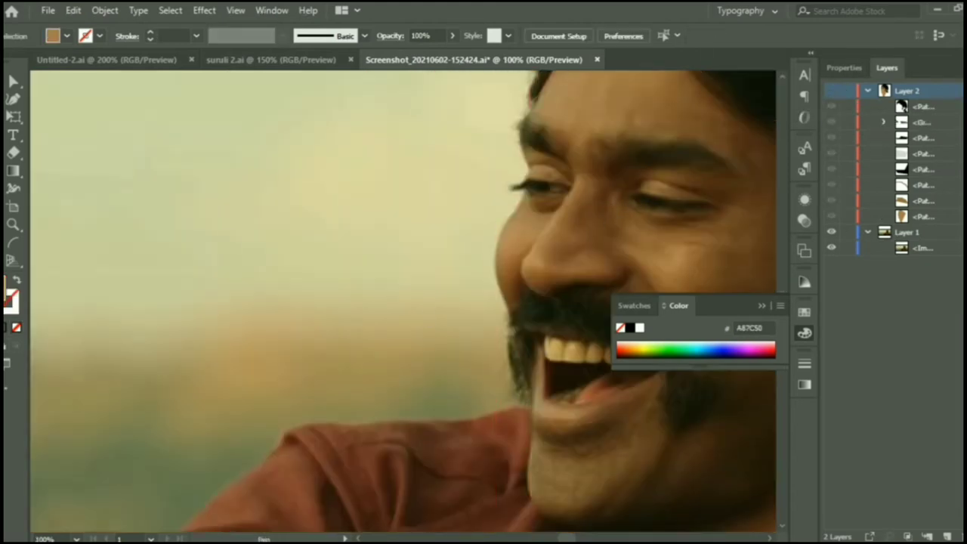
Pen-trace the lid outline around the right eye.
click(907, 232)
drag(625, 194, 638, 195)
click(639, 184)
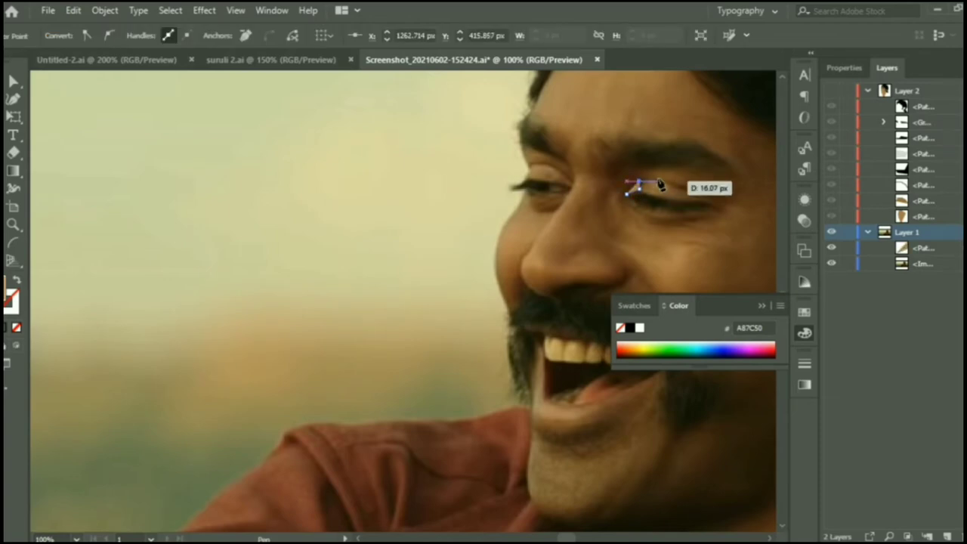
click(678, 187)
click(714, 200)
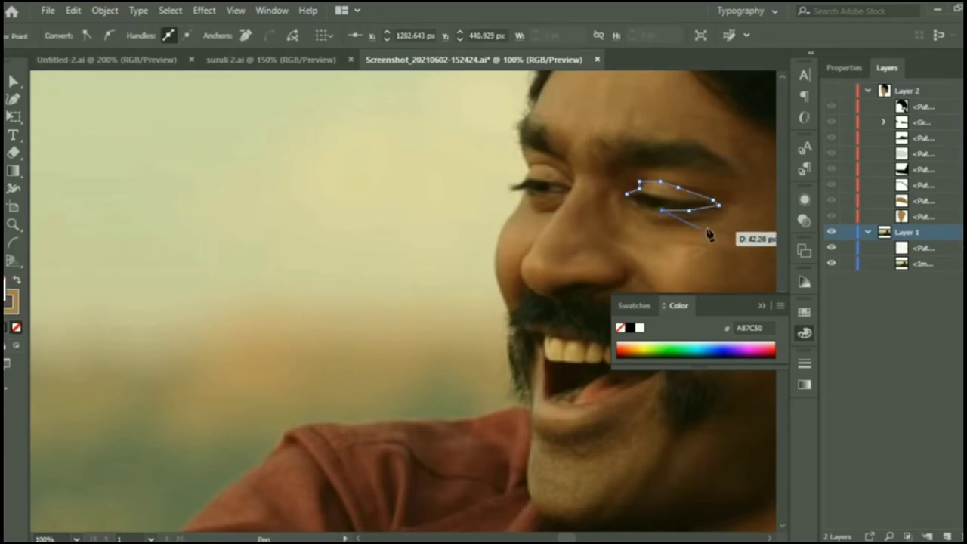
mouse_move(693, 218)
mouse_down()
mouse_move(708, 219)
mouse_move(663, 204)
mouse_up()
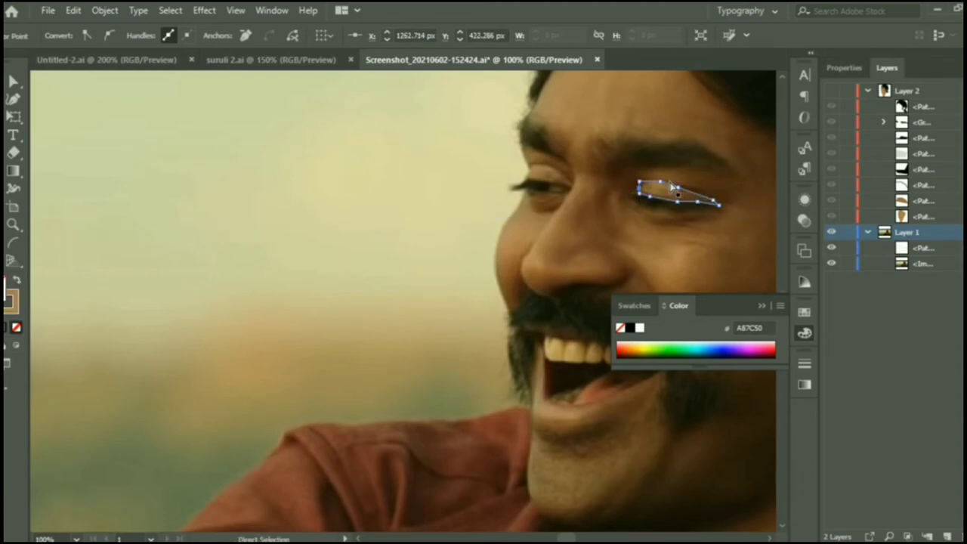
key(p)
click(638, 196)
scroll(716, 225, up, 1)
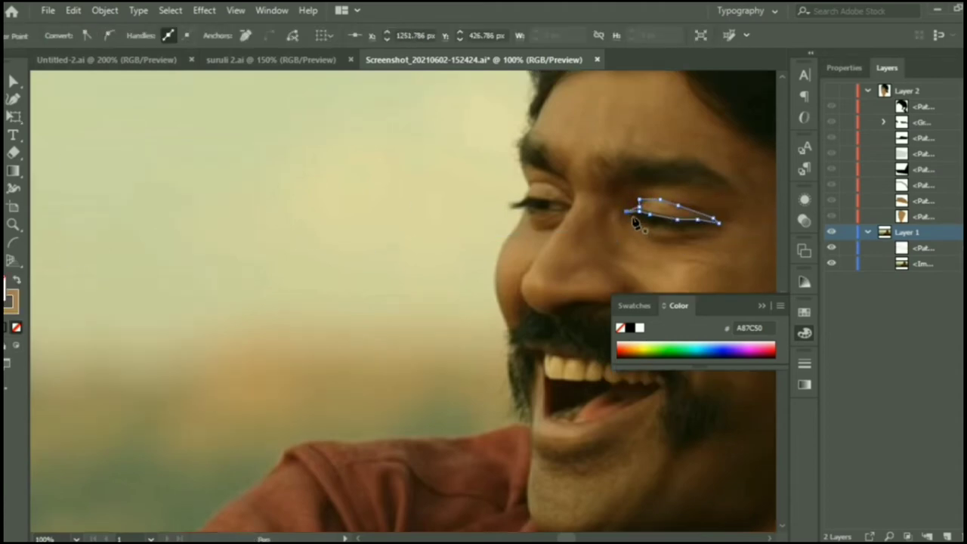
Trace the right eyelid shading shape and fill it dark grey 3D3D3D at 44% opacity.
mouse_move(628, 213)
mouse_down()
mouse_move(709, 229)
mouse_move(681, 226)
mouse_up()
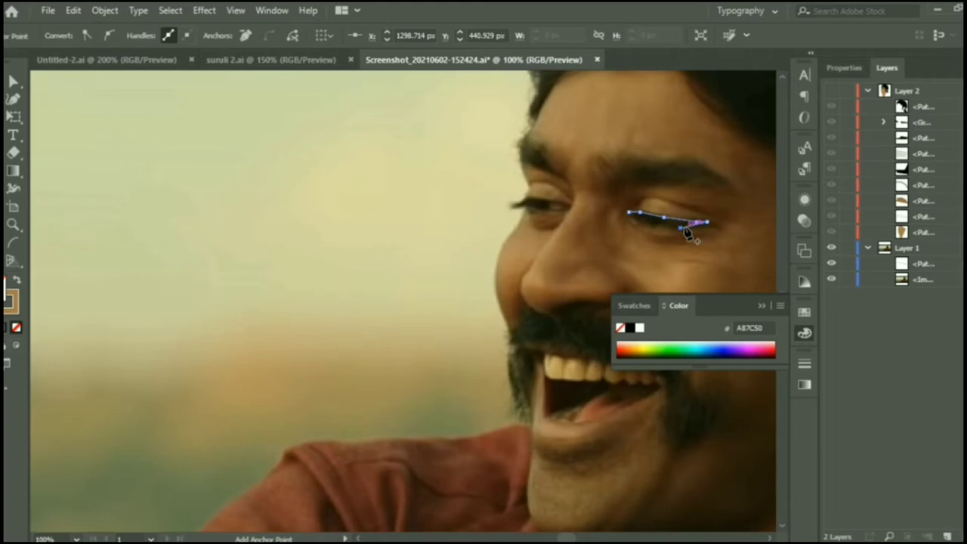
drag(628, 213, 632, 215)
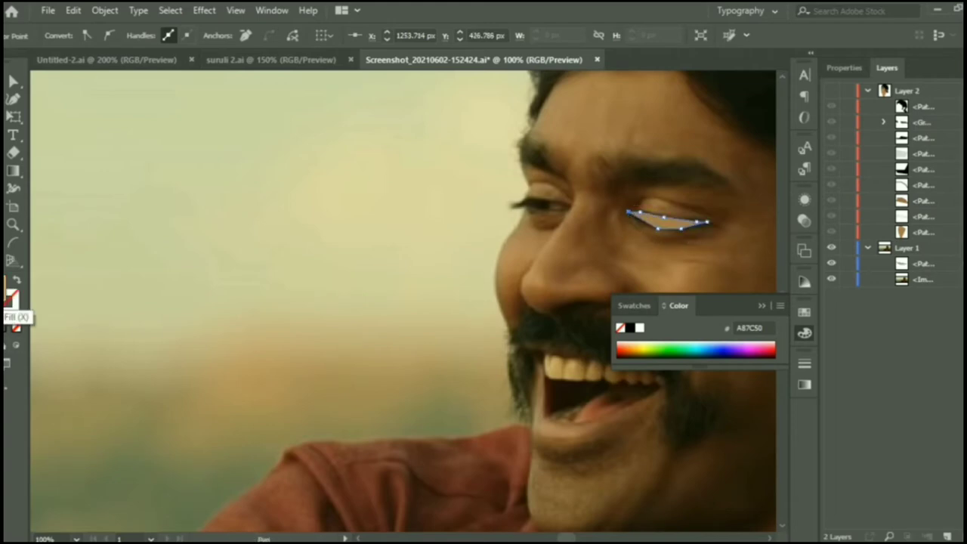
double_click(11, 300)
drag(209, 314, 209, 410)
click(557, 269)
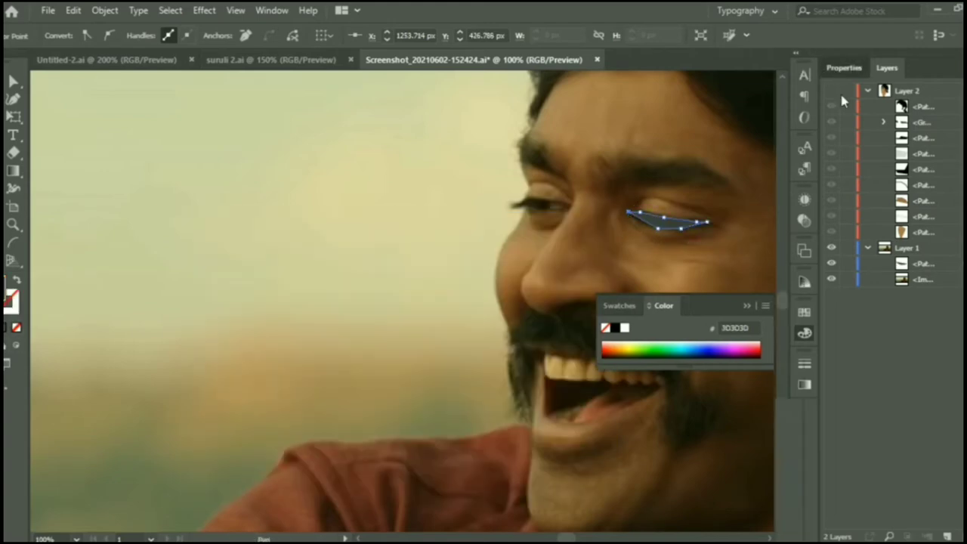
click(844, 68)
click(910, 275)
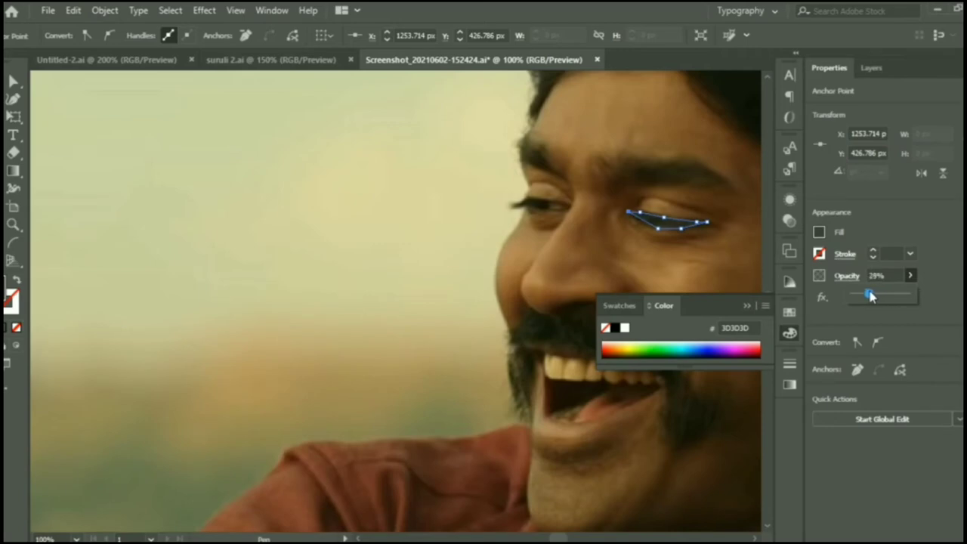
click(871, 68)
key(ctrl+shift+a)
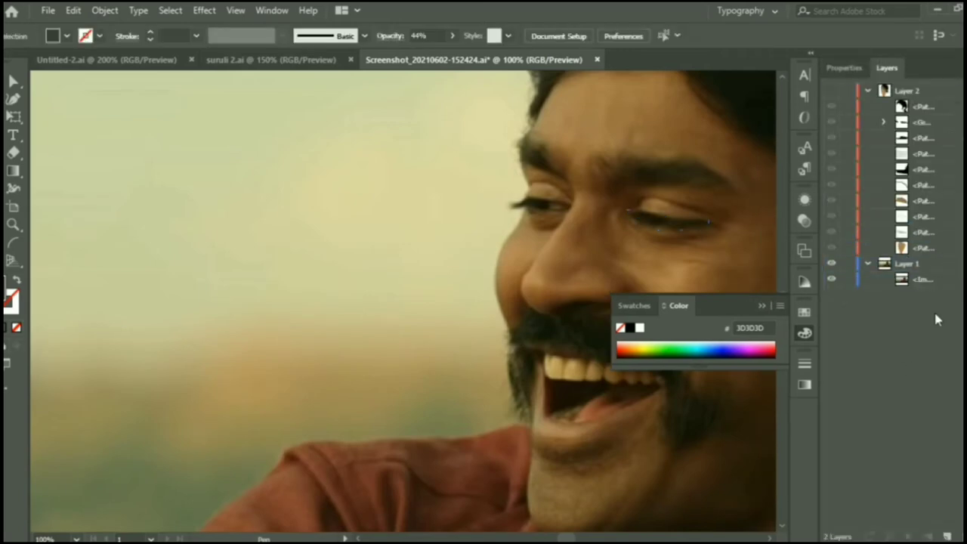
Trace the right iris, fill it black 000000, and move it into Layer 2.
ctrl+click(58, 291)
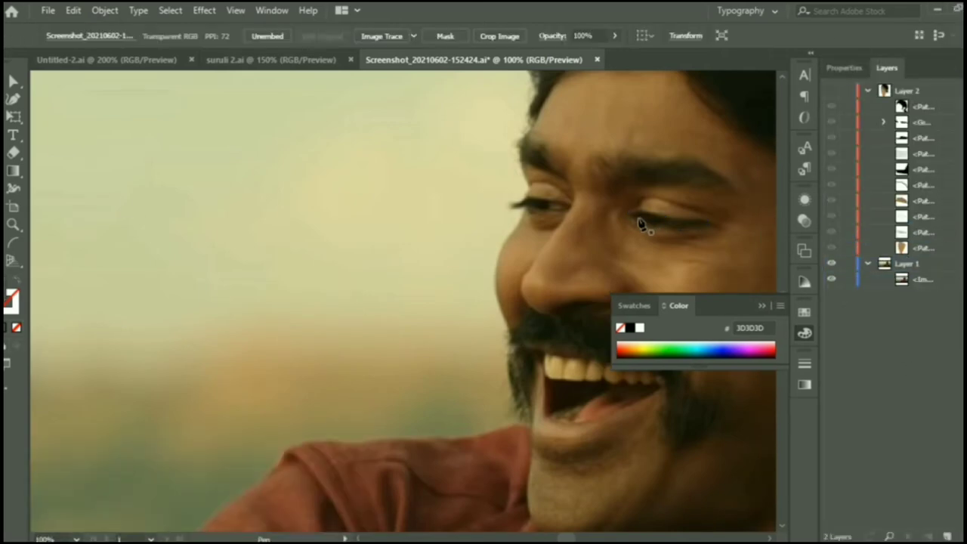
drag(640, 224, 640, 217)
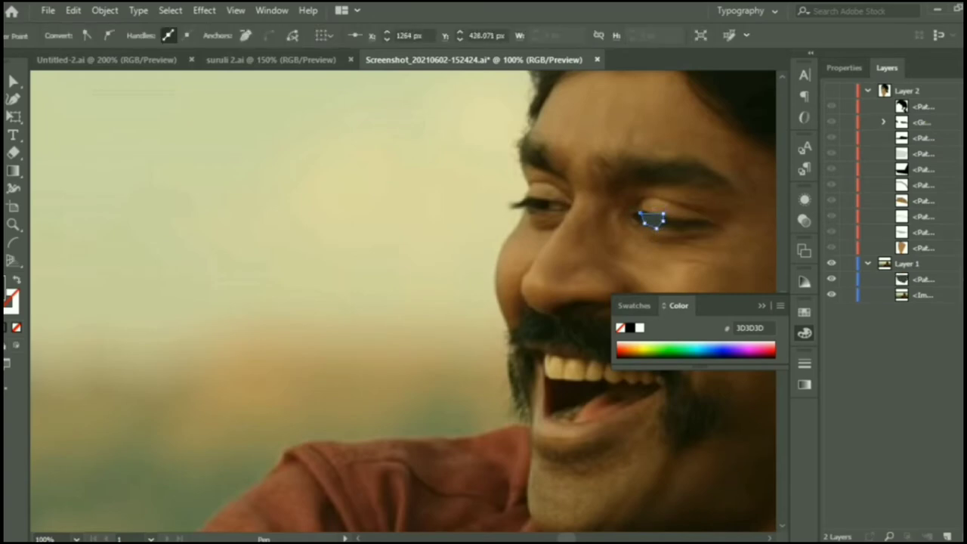
double_click(620, 327)
text(000000)
key(Return)
drag(933, 281, 907, 255)
Toggle Layer 2 to compare the eye shapes with the photo, then hide it again.
click(833, 92)
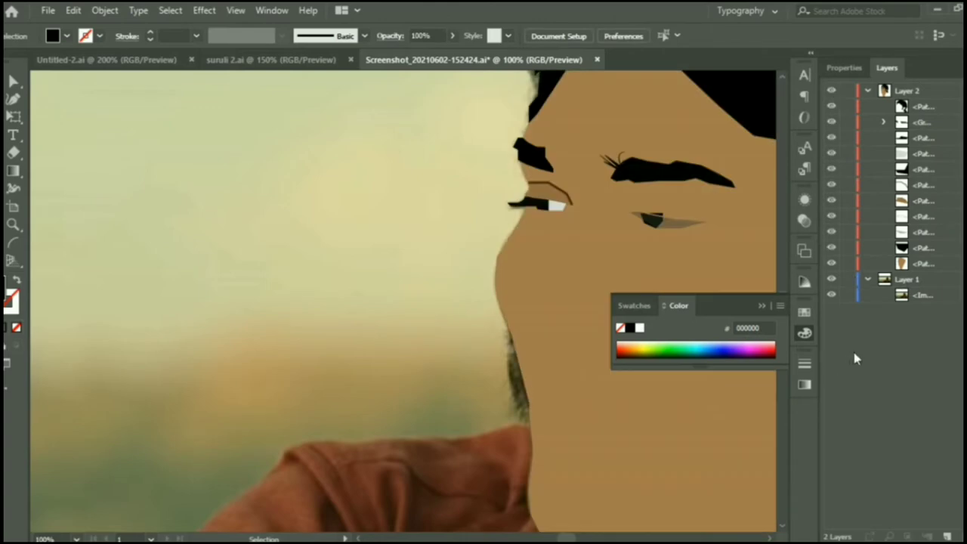
click(529, 202)
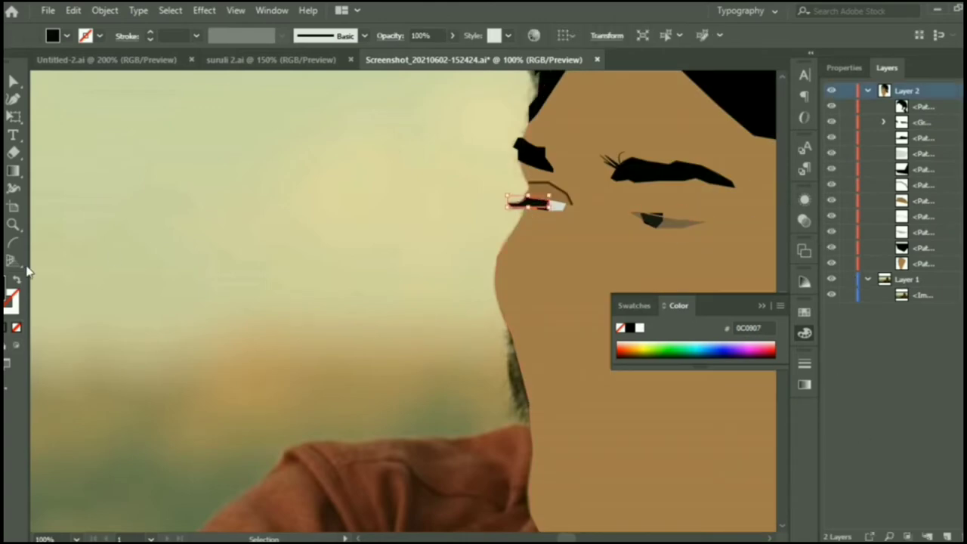
click(481, 444)
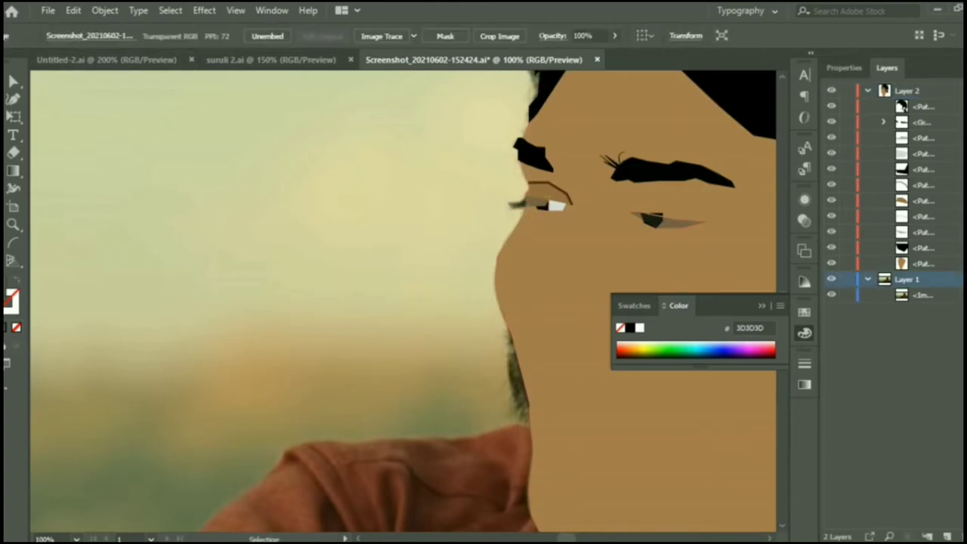
click(833, 91)
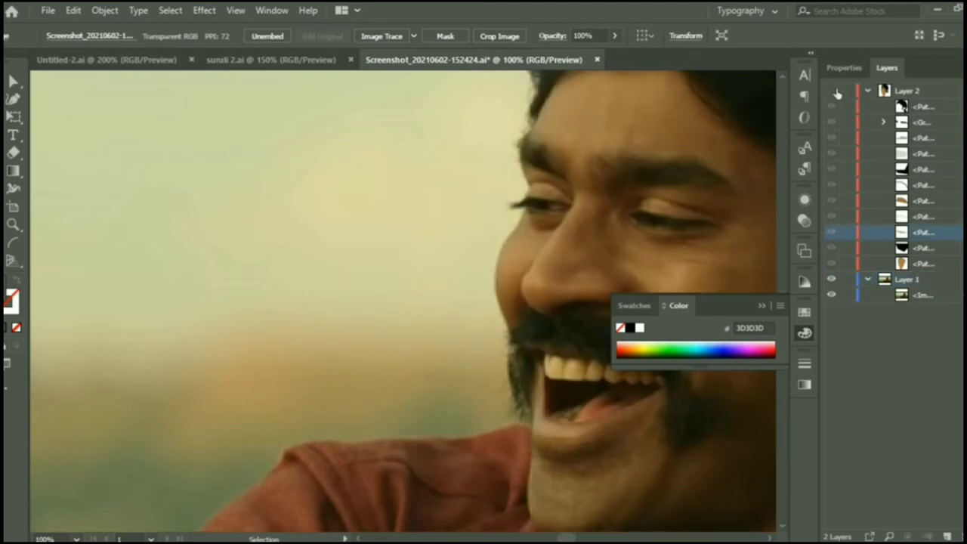
click(833, 91)
click(931, 233)
click(550, 200)
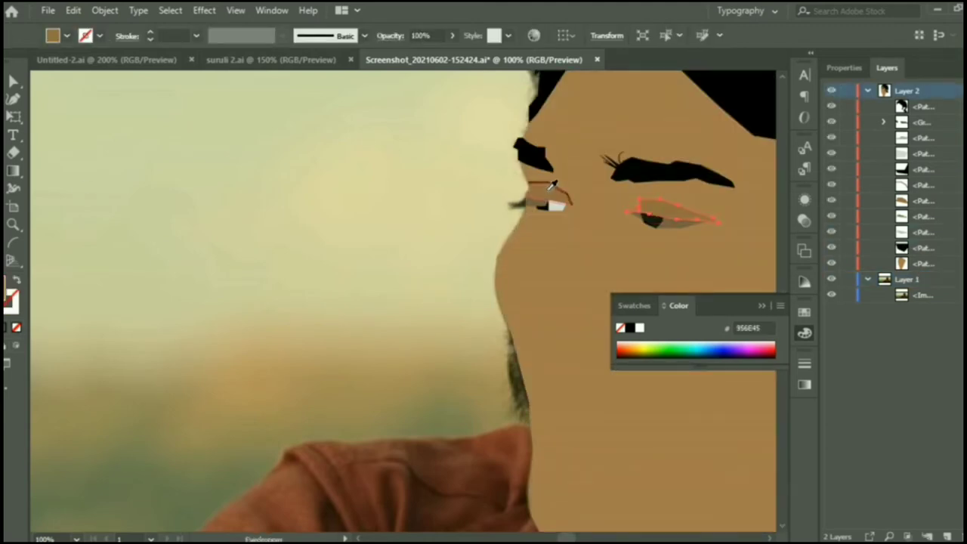
click(696, 226)
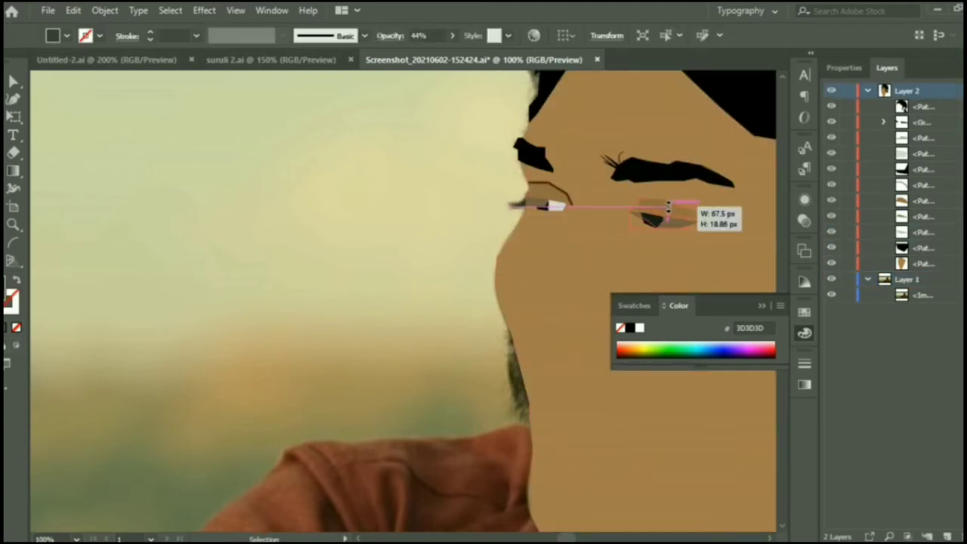
scroll(708, 250, up, 1)
click(721, 238)
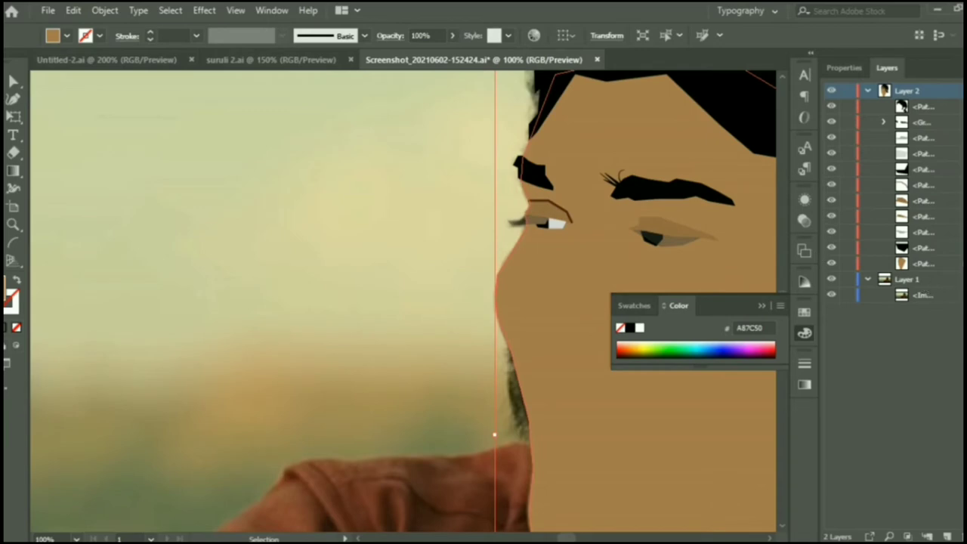
click(494, 434)
Trace the right eye white, fill it FFFFFF, and send it into Layer 2.
click(830, 91)
key(ctrl+plus)
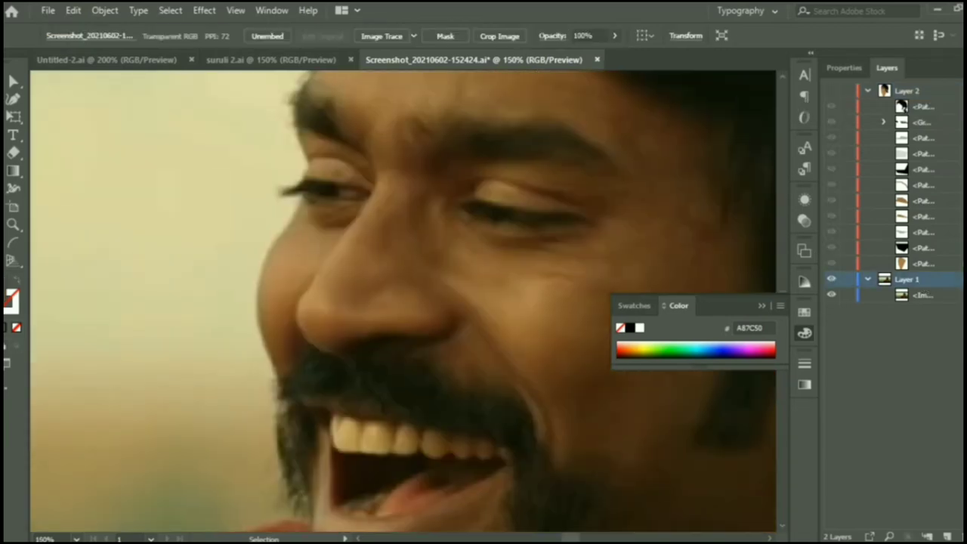
click(496, 206)
click(571, 215)
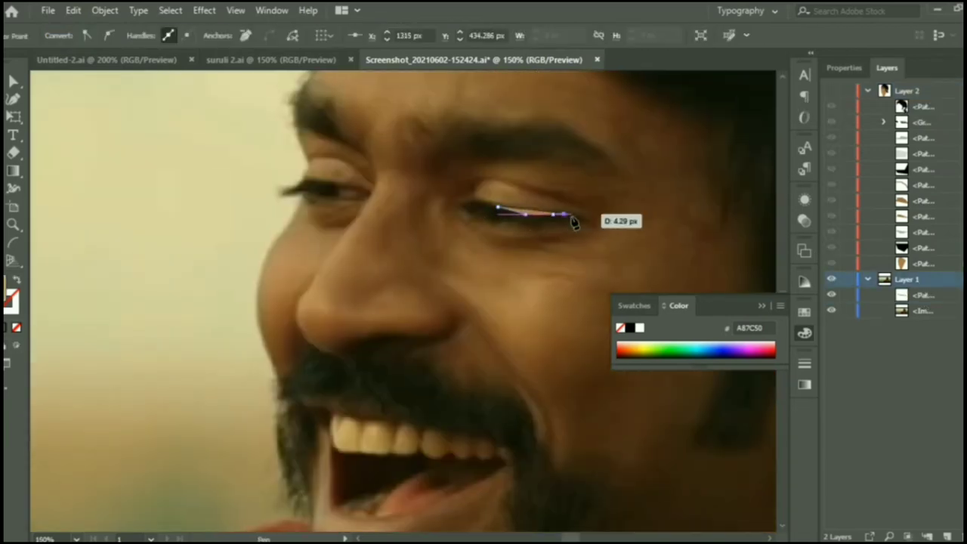
click(529, 219)
drag(499, 208, 500, 225)
click(497, 207)
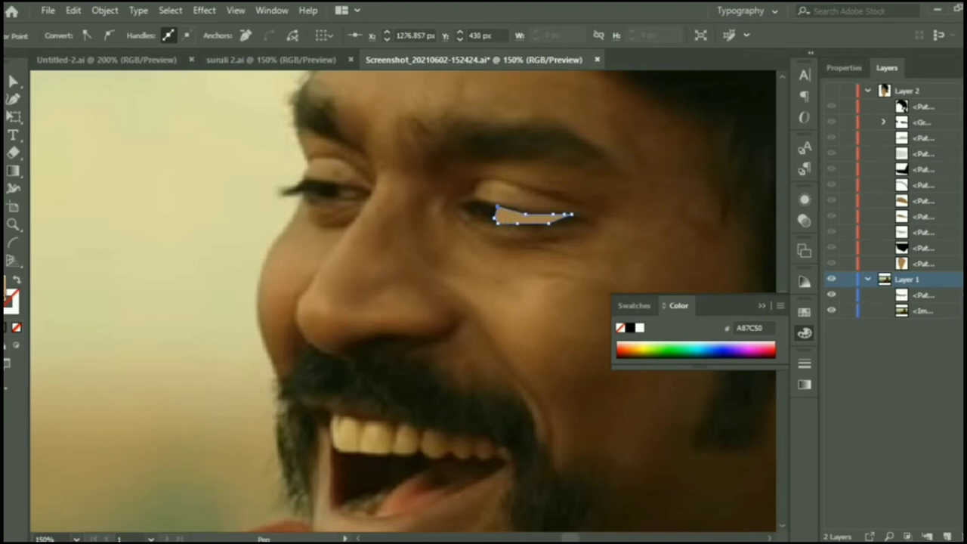
double_click(9, 290)
text(ffffff)
key(Return)
click(604, 296)
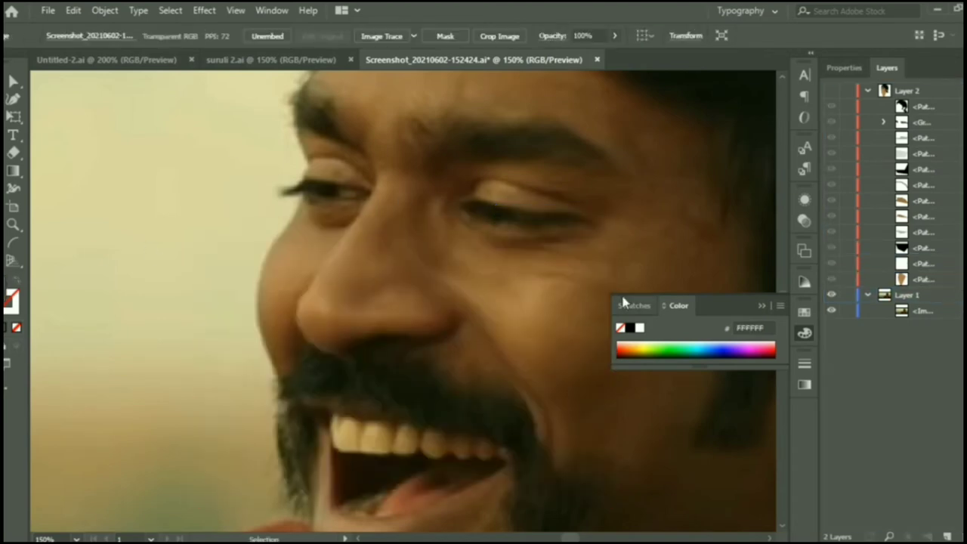
Show Layer 2, hide the photo layer, and stretch the brown eyelid to cover the eye.
click(831, 91)
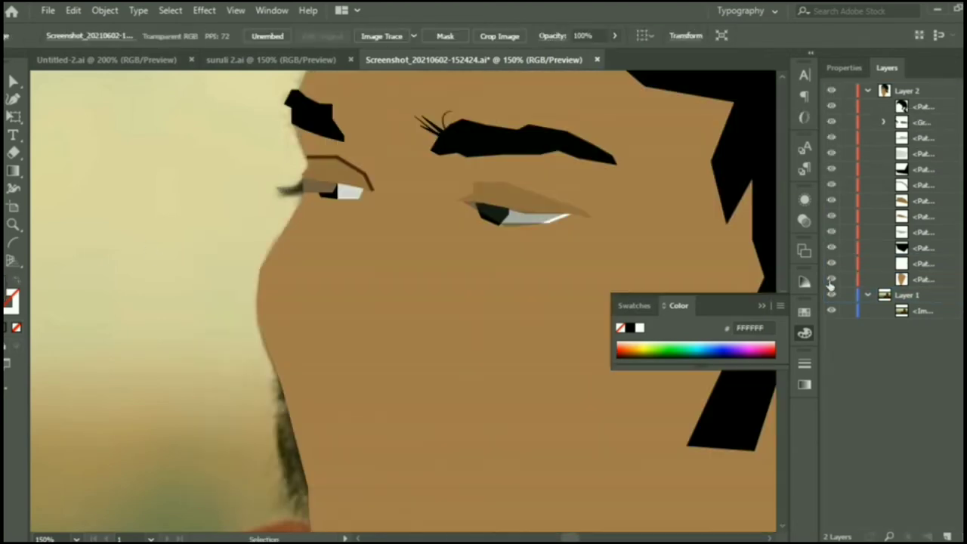
click(831, 295)
click(574, 210)
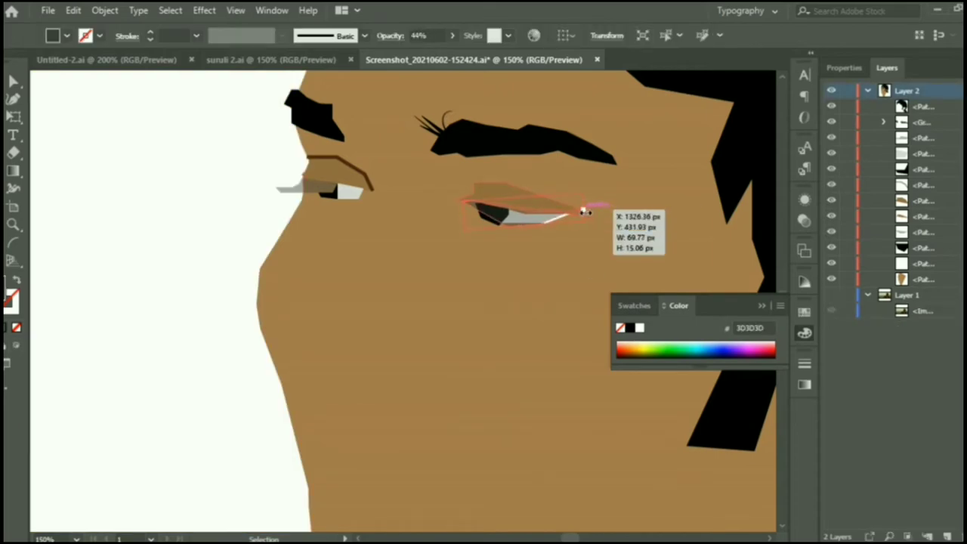
drag(597, 223, 597, 218)
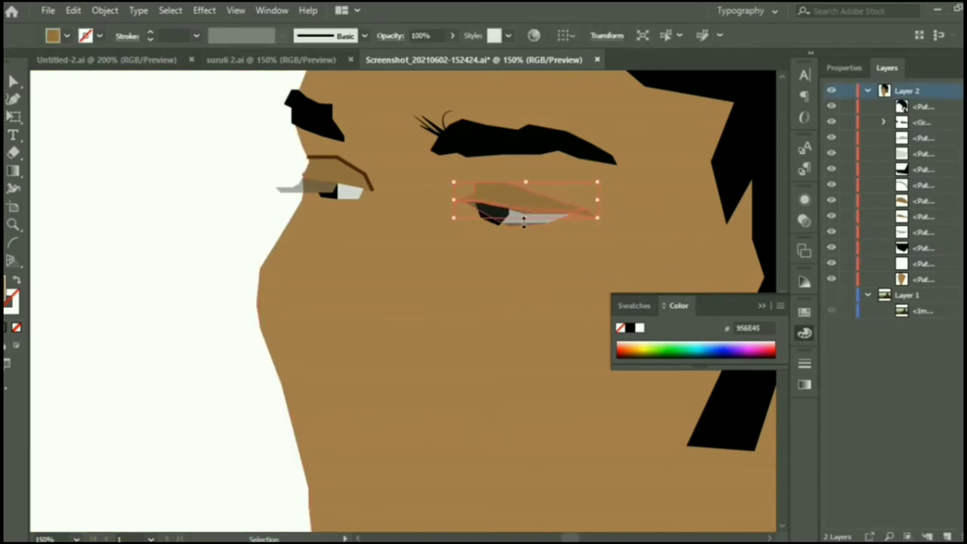
click(506, 226)
scroll(604, 234, down, 1)
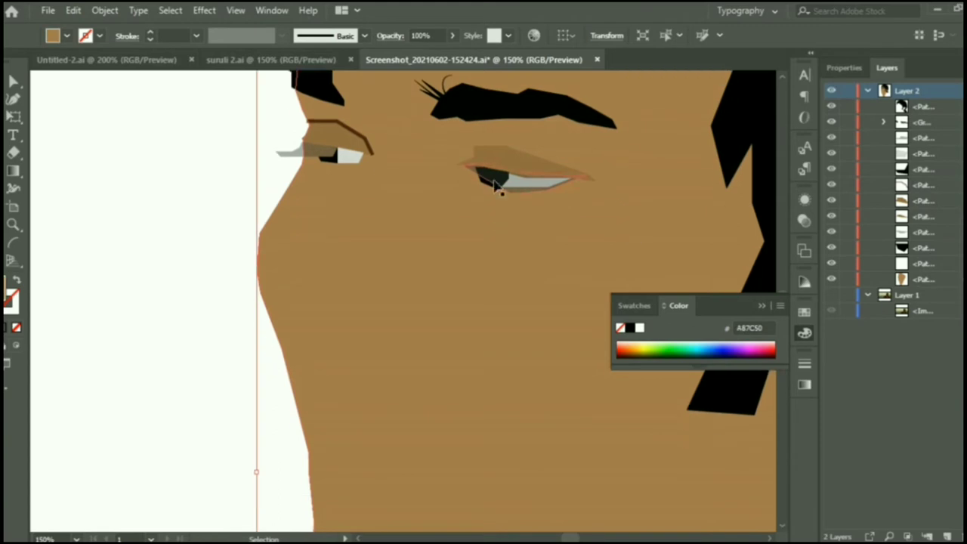
Hide the traced face artwork so only the photo shows for tracing.
click(469, 238)
click(830, 91)
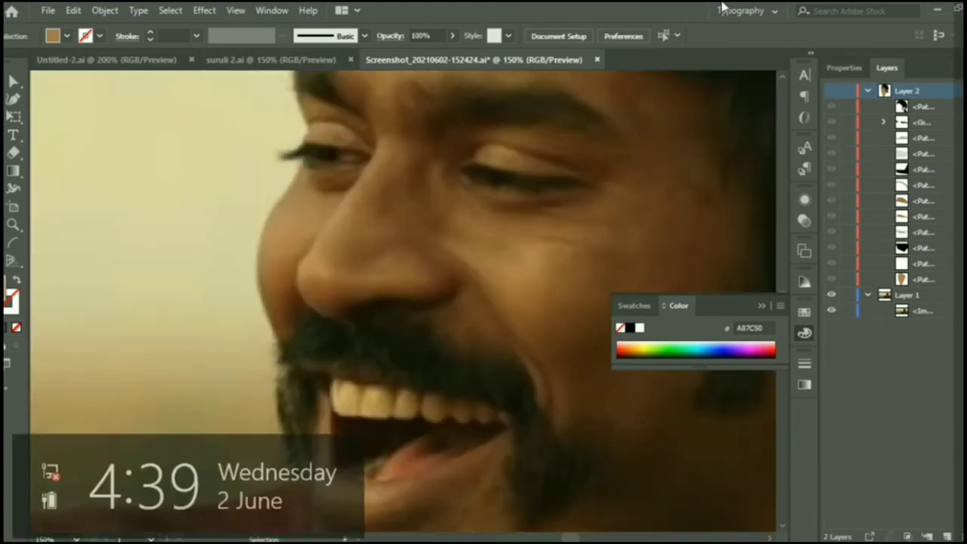
click(832, 93)
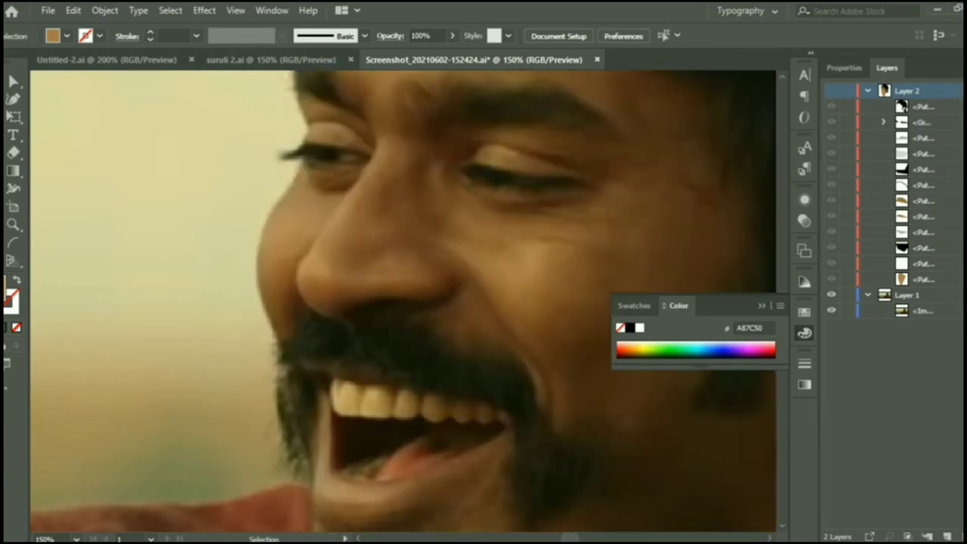
click(465, 165)
Pen-trace the crease line above the right eye as an unfilled stroke.
click(458, 162)
click(478, 142)
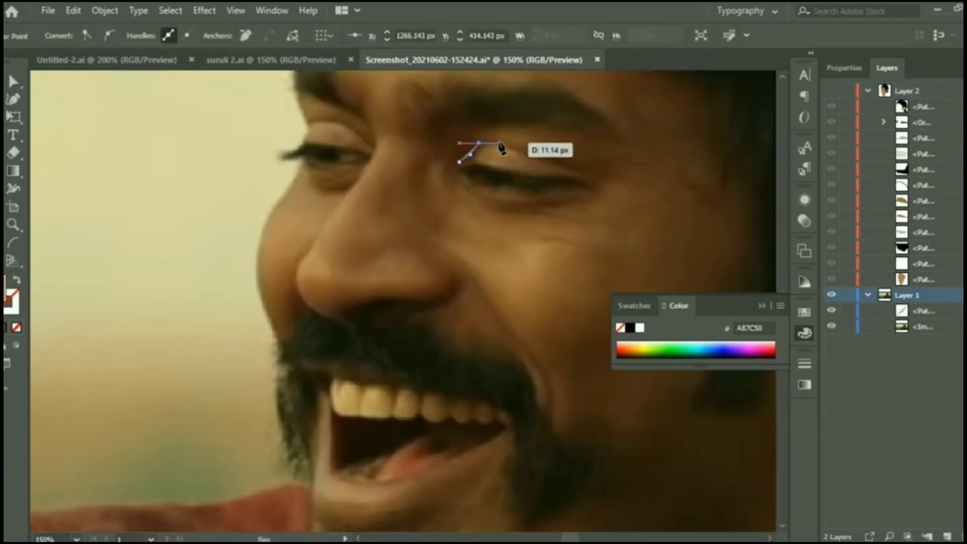
click(527, 154)
click(560, 161)
click(597, 175)
key(shift+x)
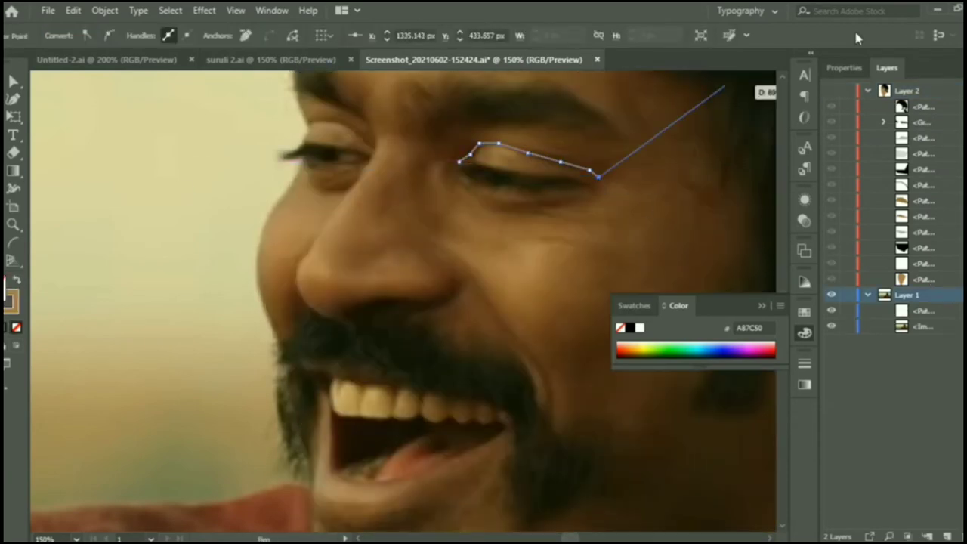
Colour the right crease line with dark brown sampled from the photo.
click(843, 67)
click(13, 206)
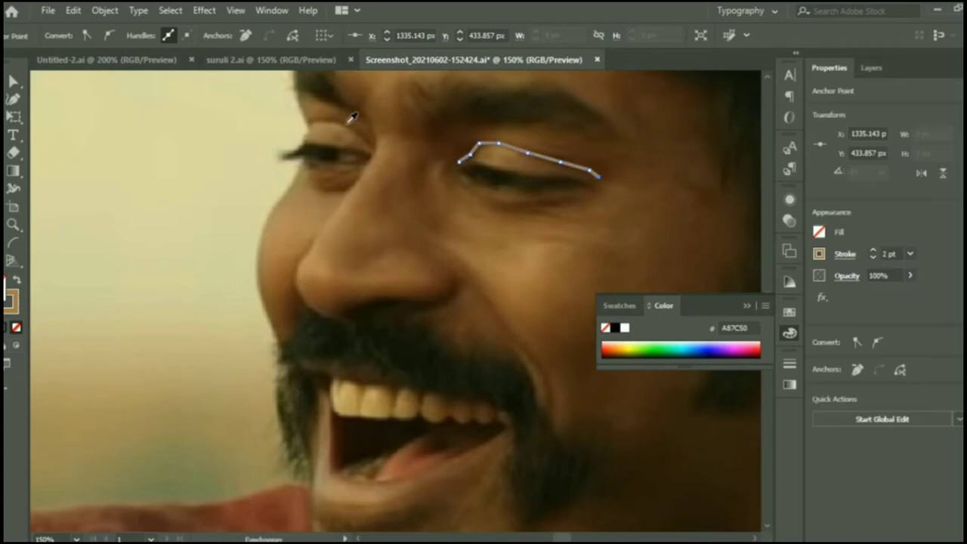
click(336, 113)
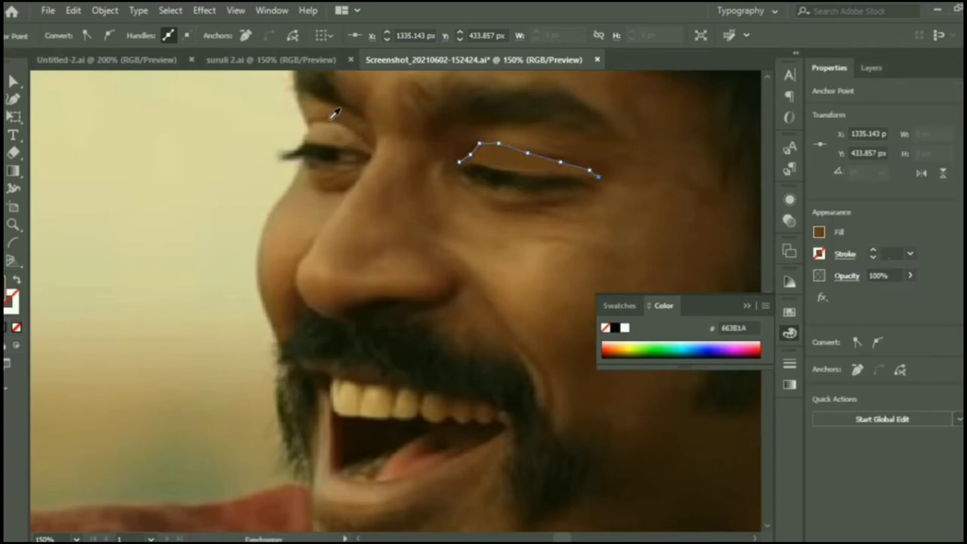
key(v)
click(572, 161)
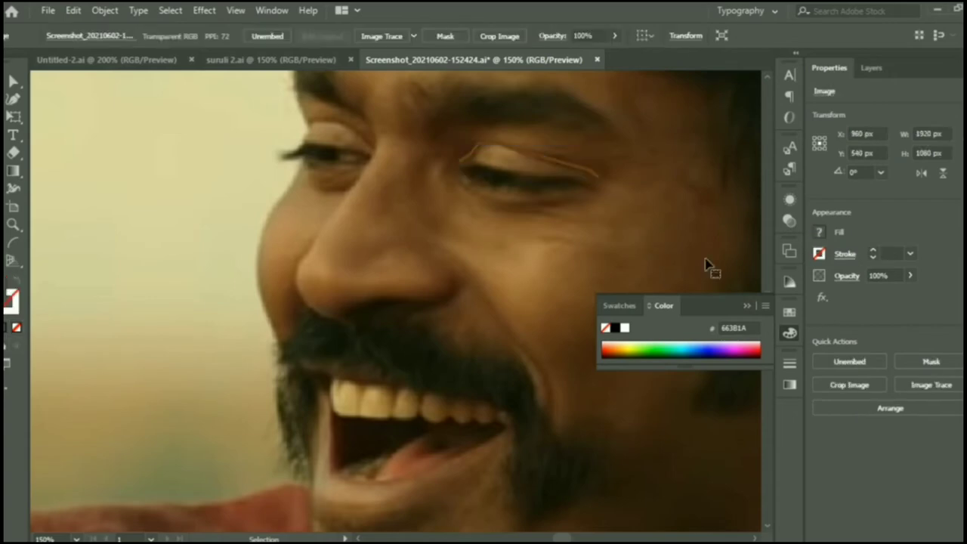
click(674, 278)
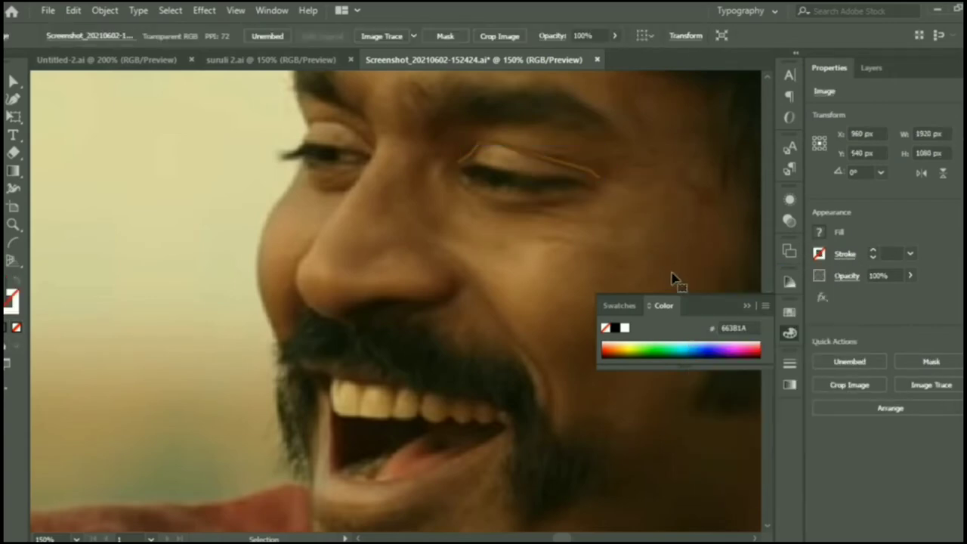
click(870, 68)
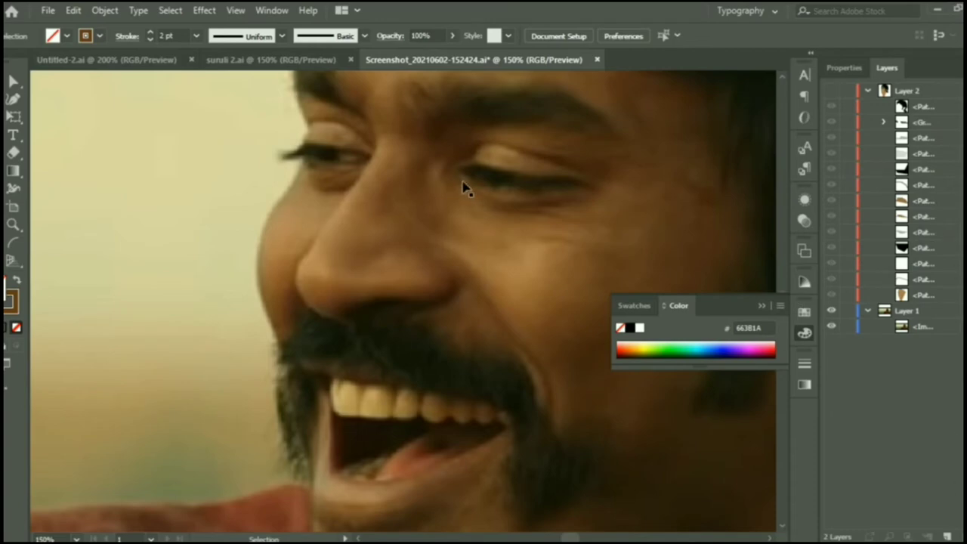
Trace the shape under the right-hand eye and fill it with the photo's shadow brown.
drag(496, 194, 509, 226)
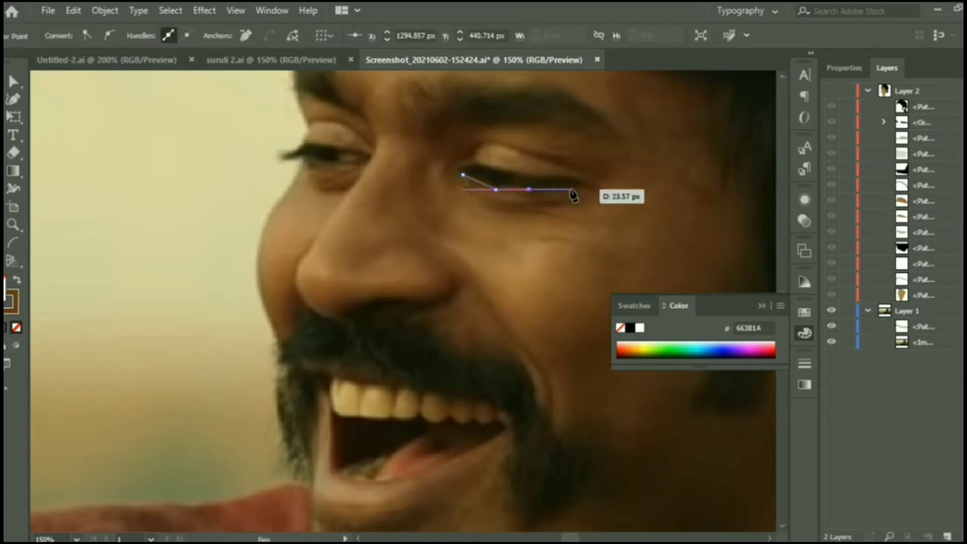
click(453, 171)
click(13, 188)
click(527, 195)
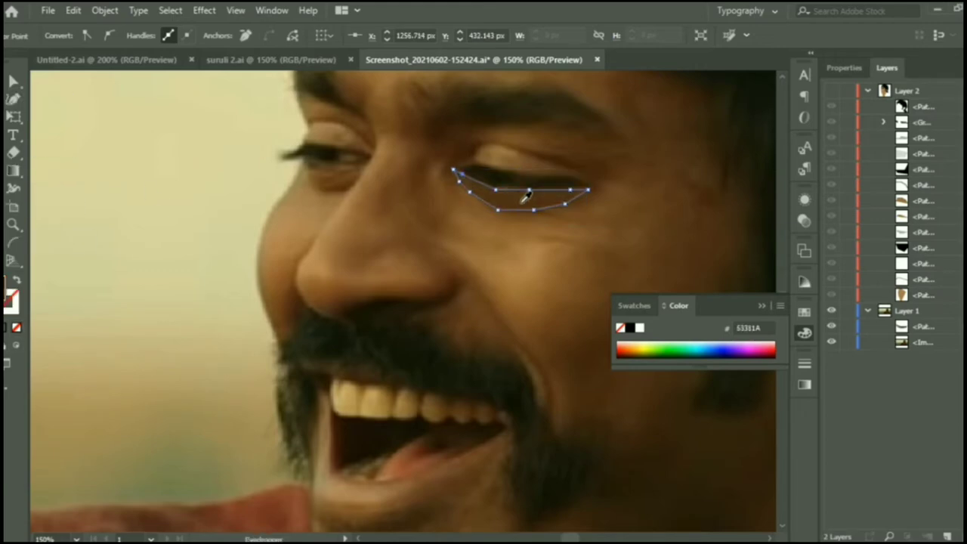
click(13, 99)
Trace the shape under the left-hand eye and fill it with sampled brown.
click(325, 164)
click(353, 163)
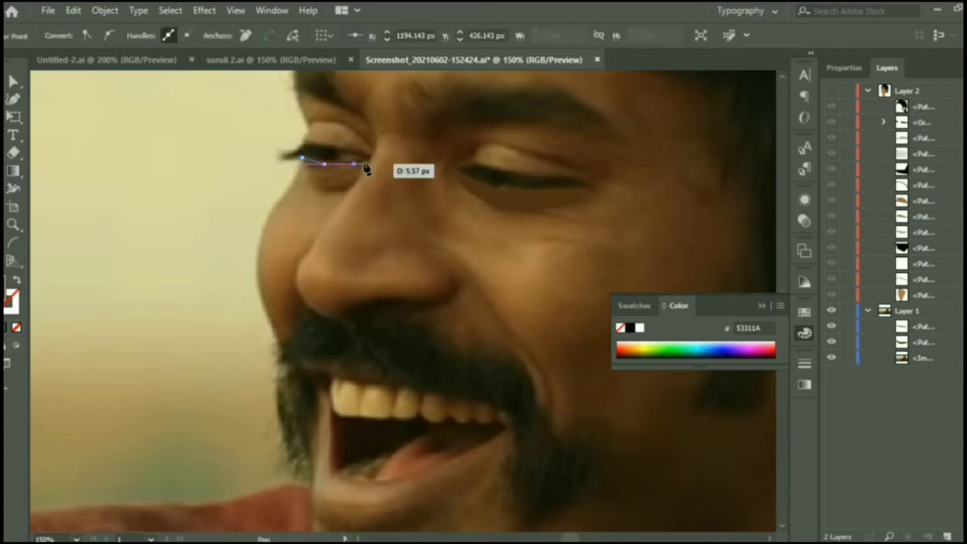
drag(340, 189, 340, 190)
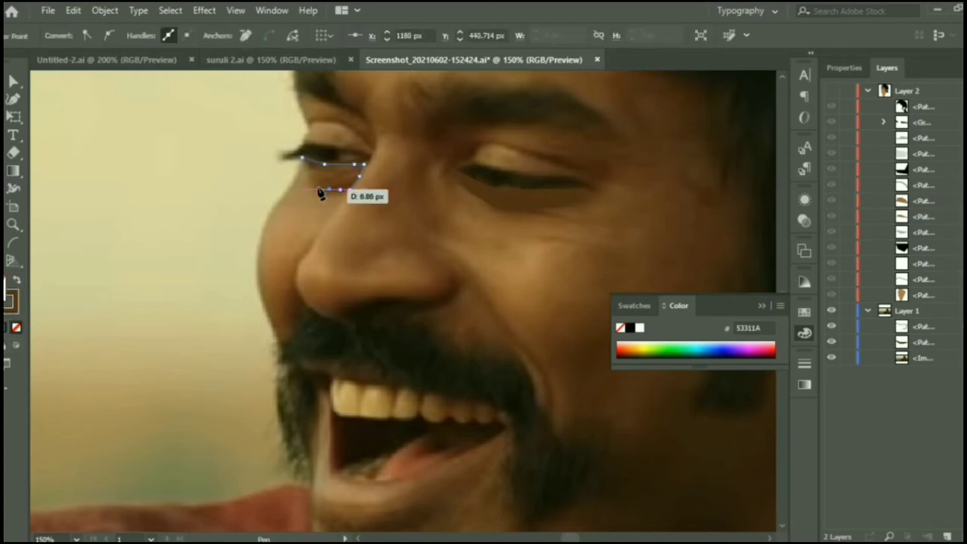
click(315, 189)
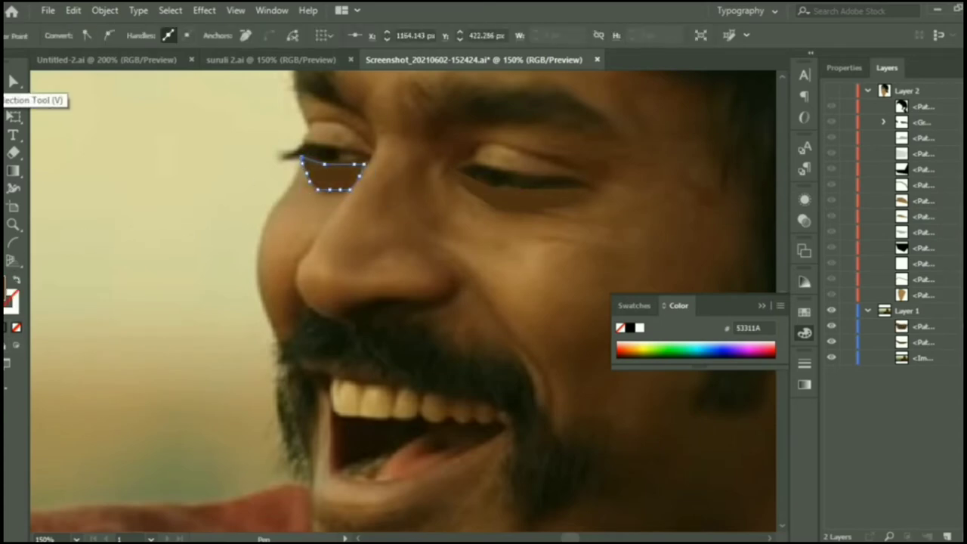
click(14, 189)
click(319, 181)
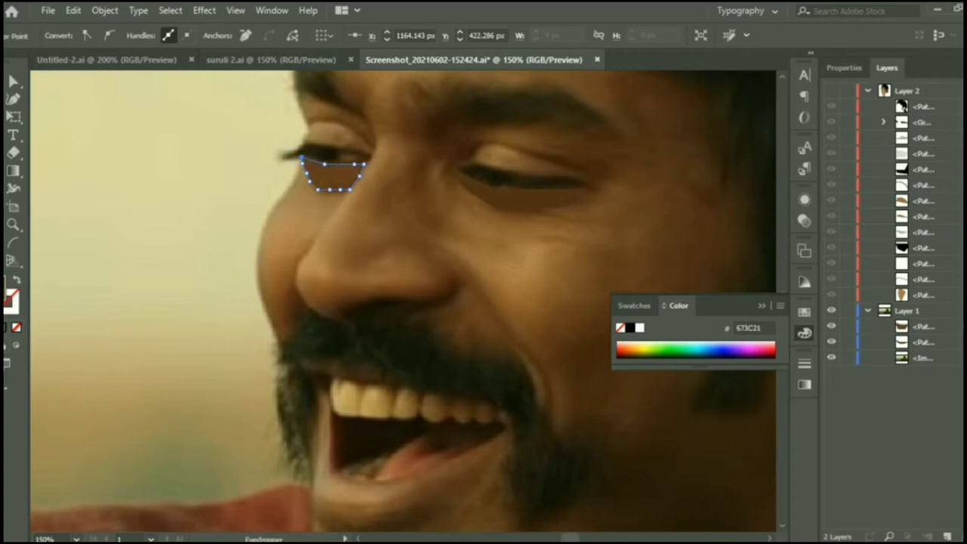
Move both lower-lid shapes into Layer 2 and show that layer.
key(v)
click(950, 326)
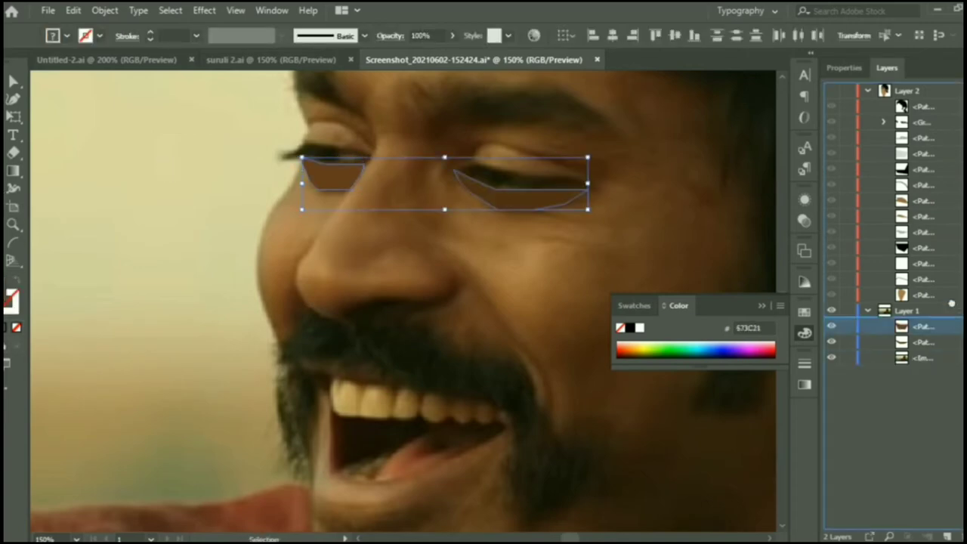
drag(951, 302, 936, 294)
click(832, 91)
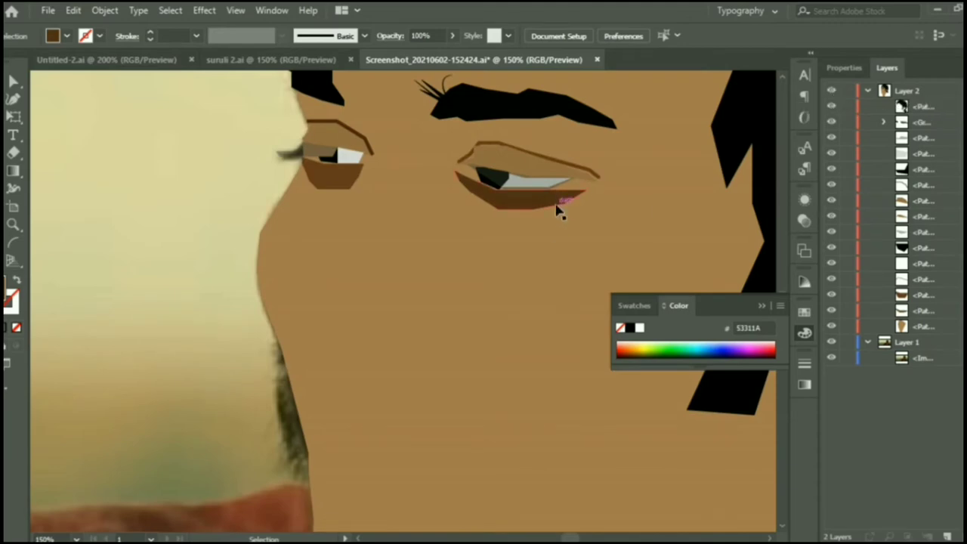
Draw a triangle at the right eye's inner corner and fill it white #FFFFFF.
click(525, 191)
click(465, 171)
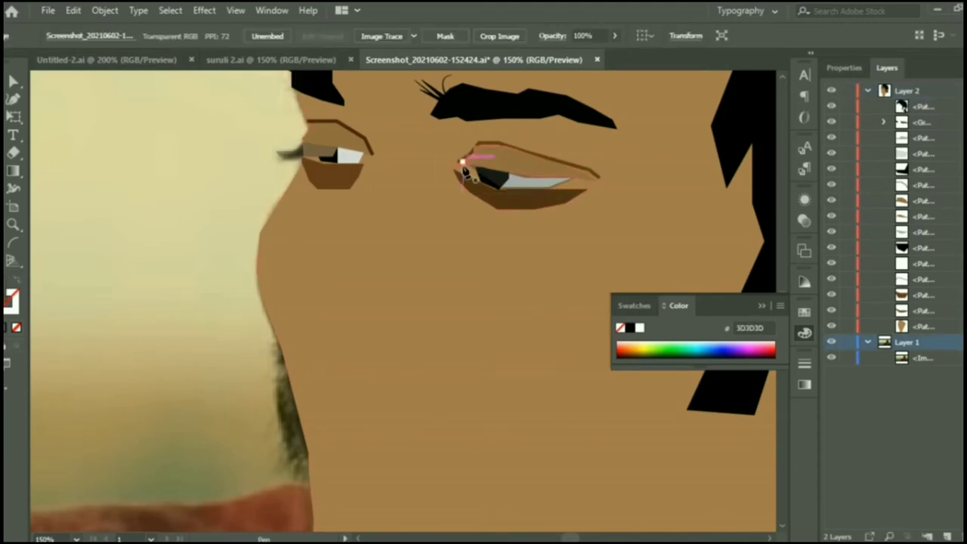
click(453, 171)
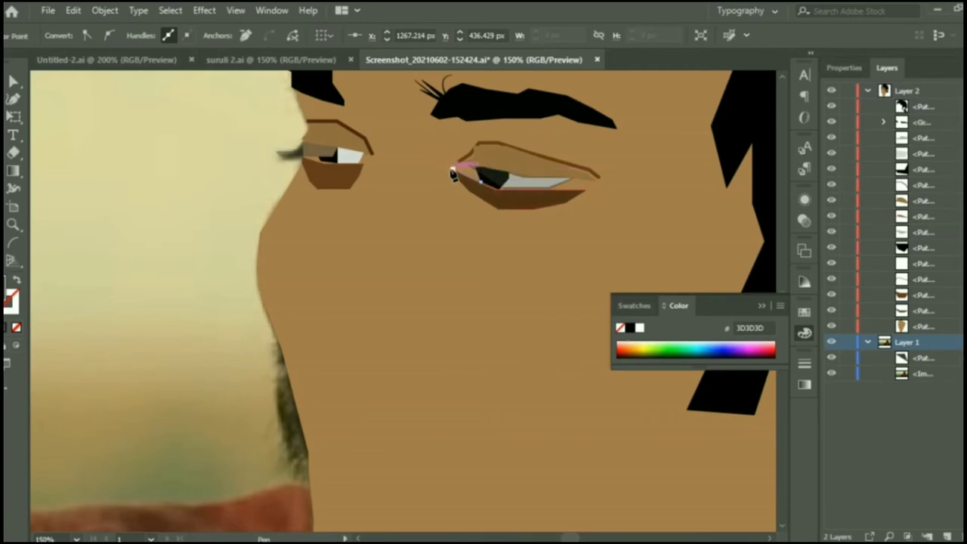
double_click(10, 296)
text(ffffff)
click(570, 271)
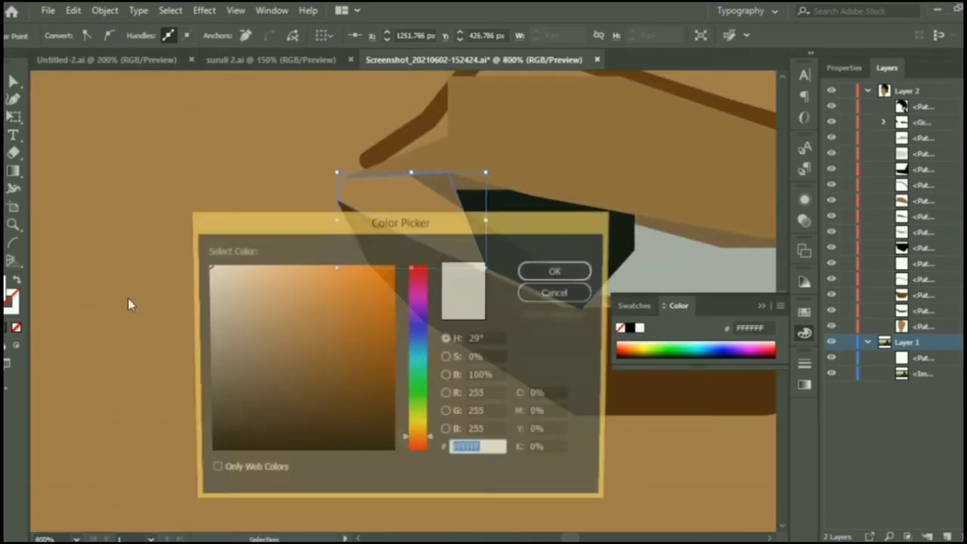
click(557, 270)
click(842, 67)
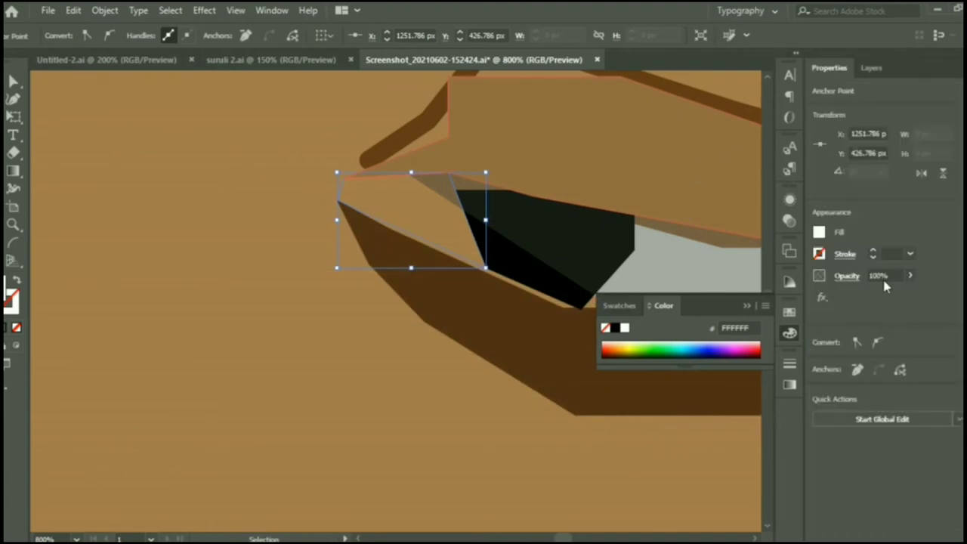
click(871, 68)
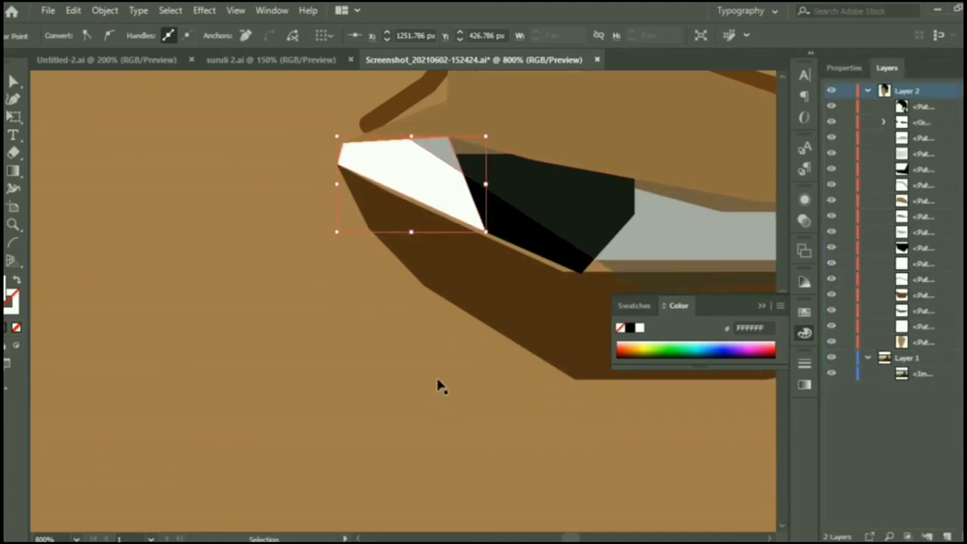
Nudge the lower eyelid with arrow keys and drag the upper eyelid over the eye.
click(936, 302)
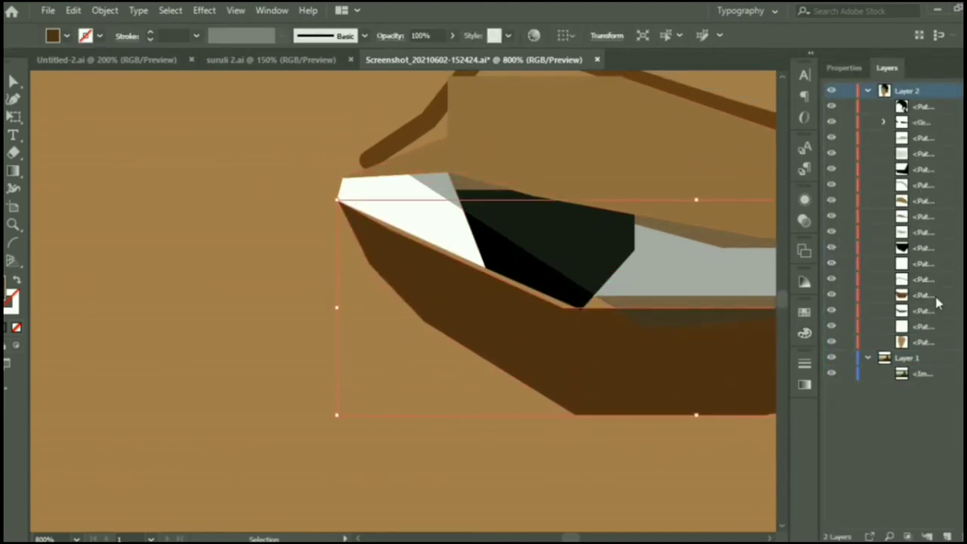
key(Up)
key(Left)
key(Up)
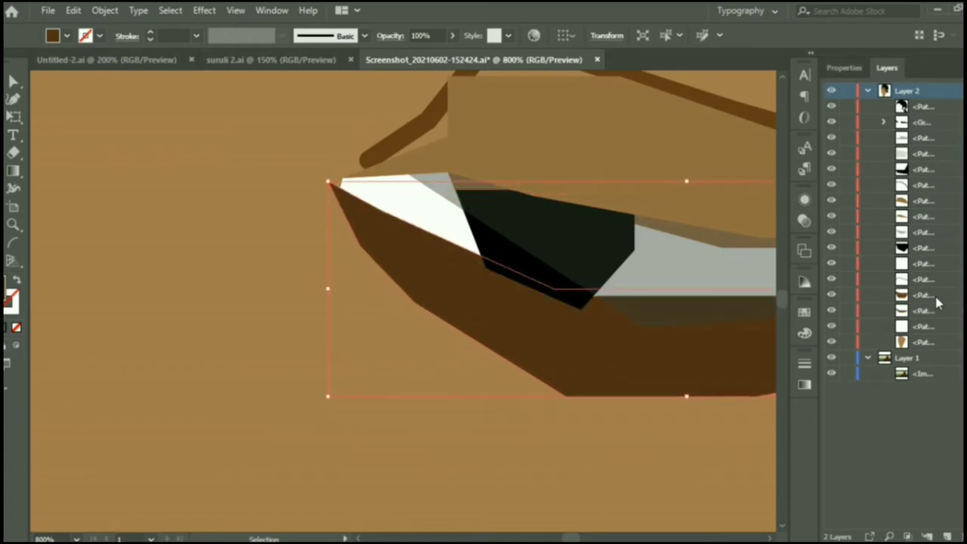
key(Down)
scroll(552, 294, up, 4)
click(580, 204)
drag(534, 213, 535, 221)
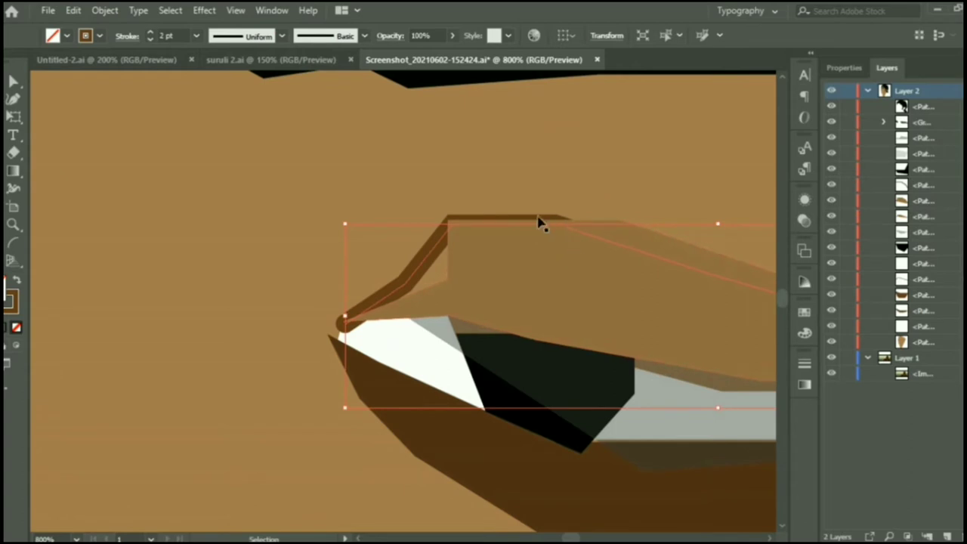
Fit the whole artboard on screen and deselect the eye shape.
click(76, 538)
click(90, 520)
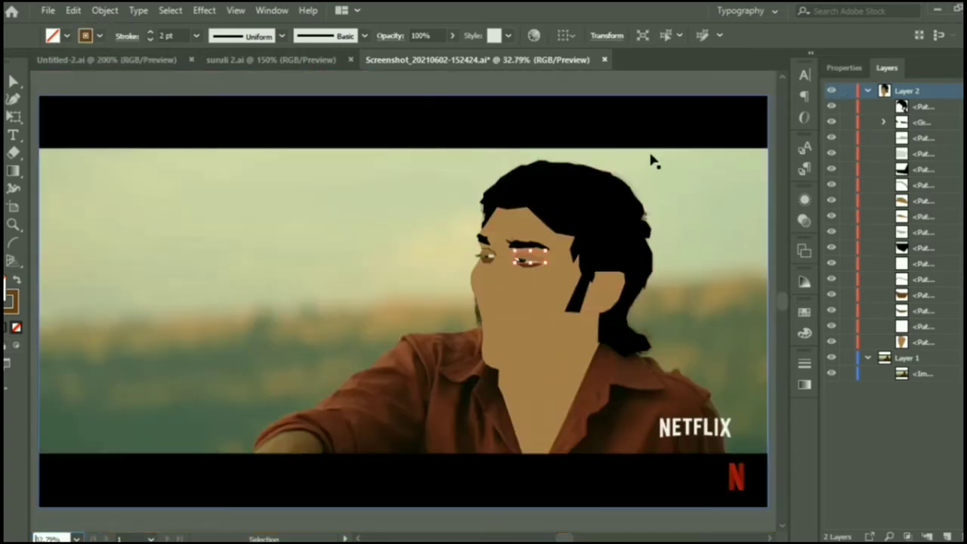
click(653, 161)
Hide Layer 2's traced artwork so only the photo shows, then zoom in on the mouth.
click(831, 373)
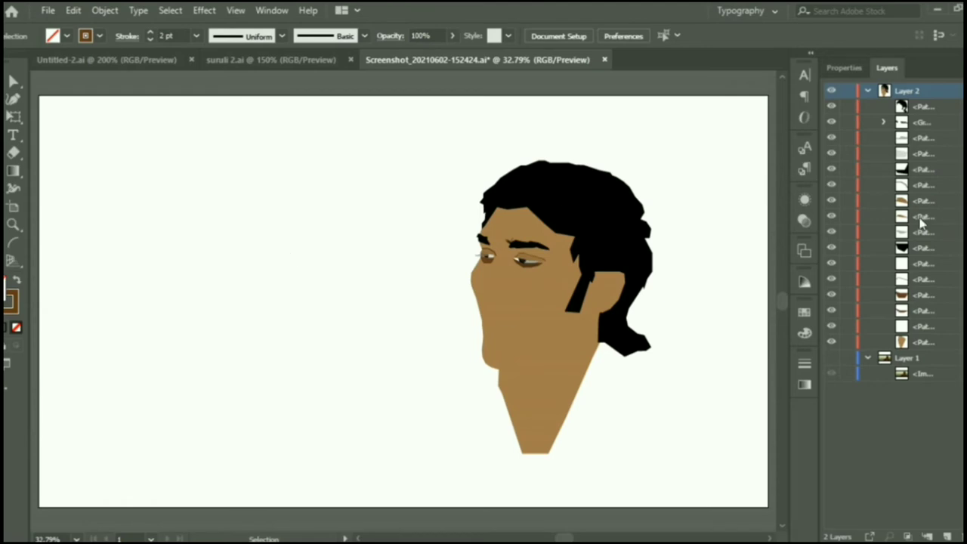
click(830, 358)
click(830, 90)
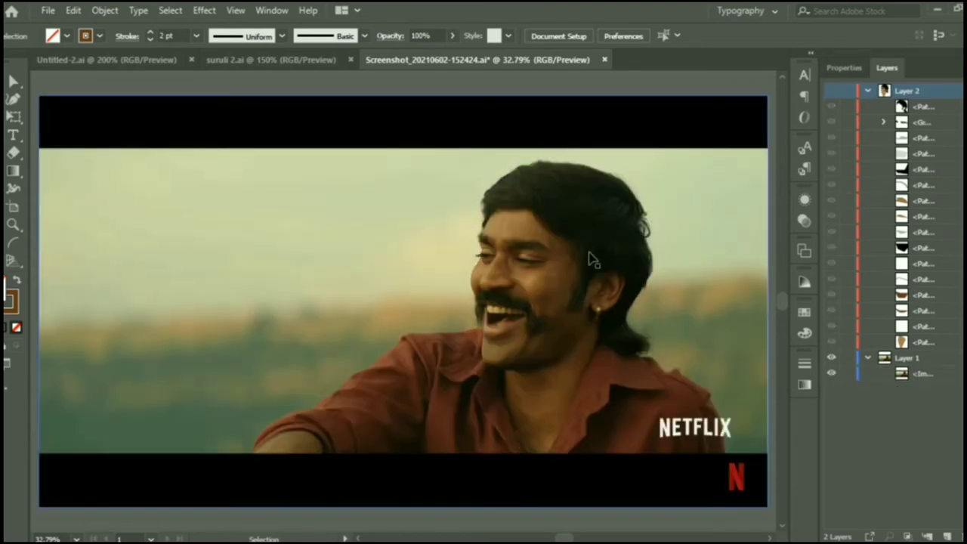
scroll(559, 280, up, 4)
scroll(511, 313, up, 1)
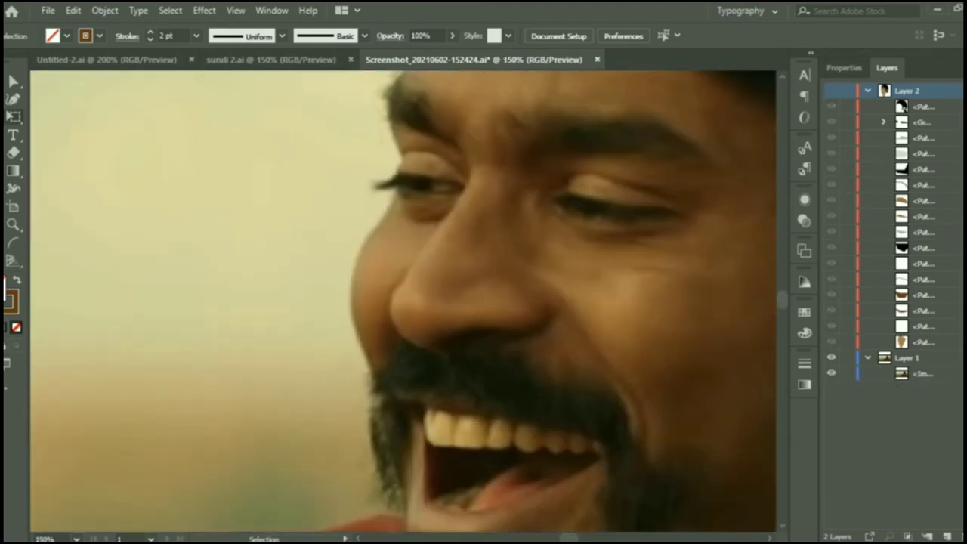
Target the photo layer and begin the Pen outline along the moustache's top edge.
click(270, 168)
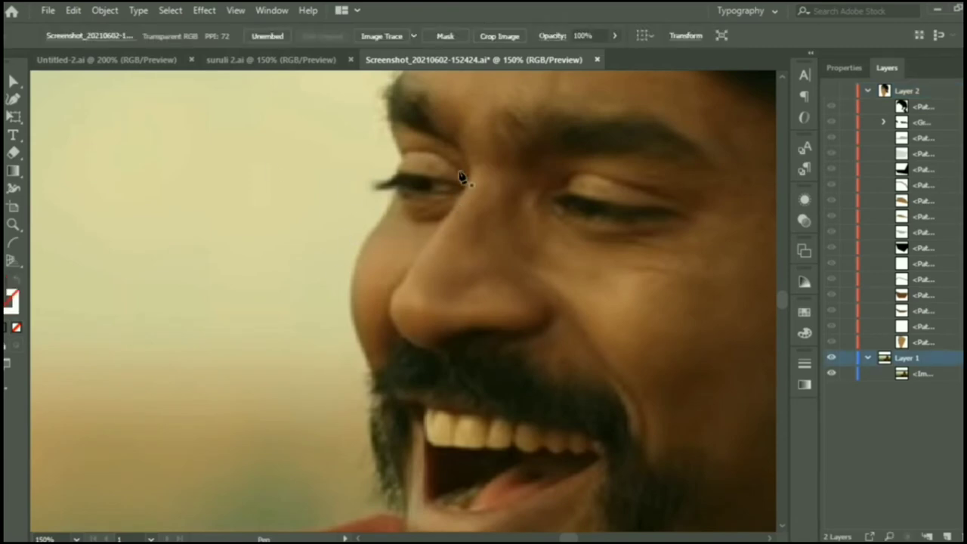
scroll(469, 164, down, 3)
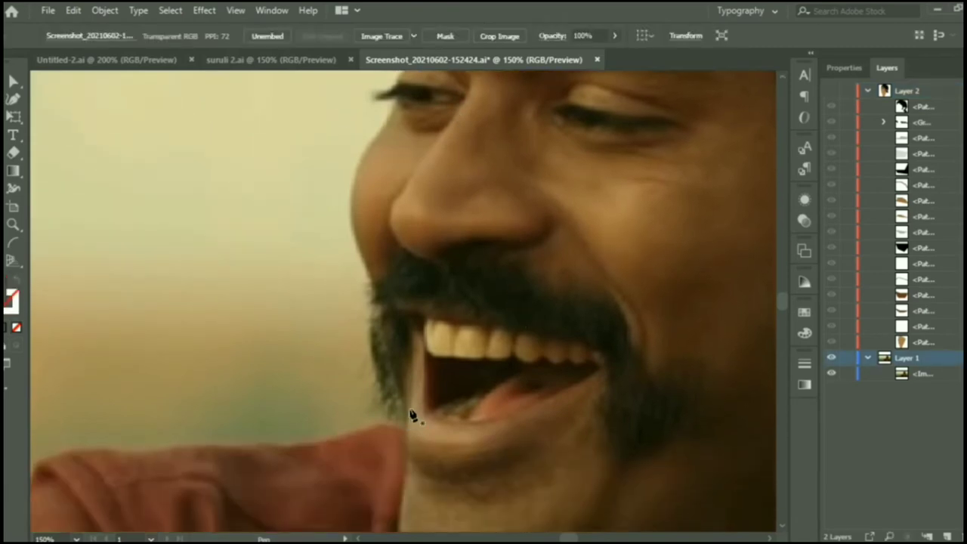
drag(403, 393, 392, 417)
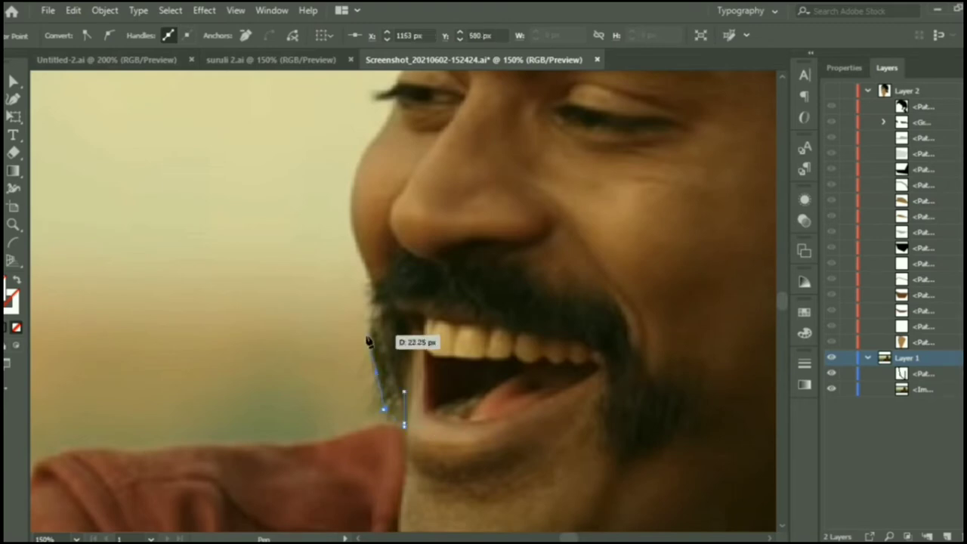
drag(367, 284, 379, 285)
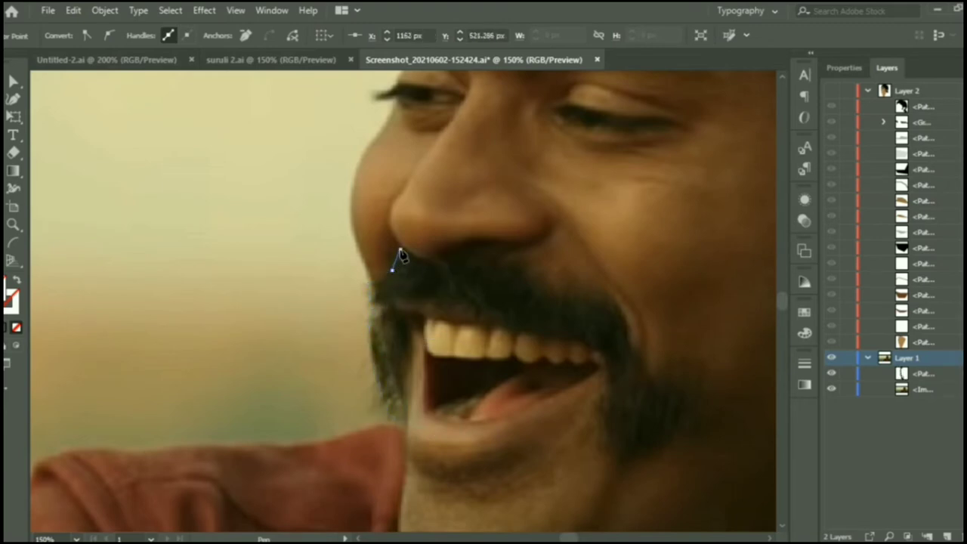
drag(414, 255, 459, 293)
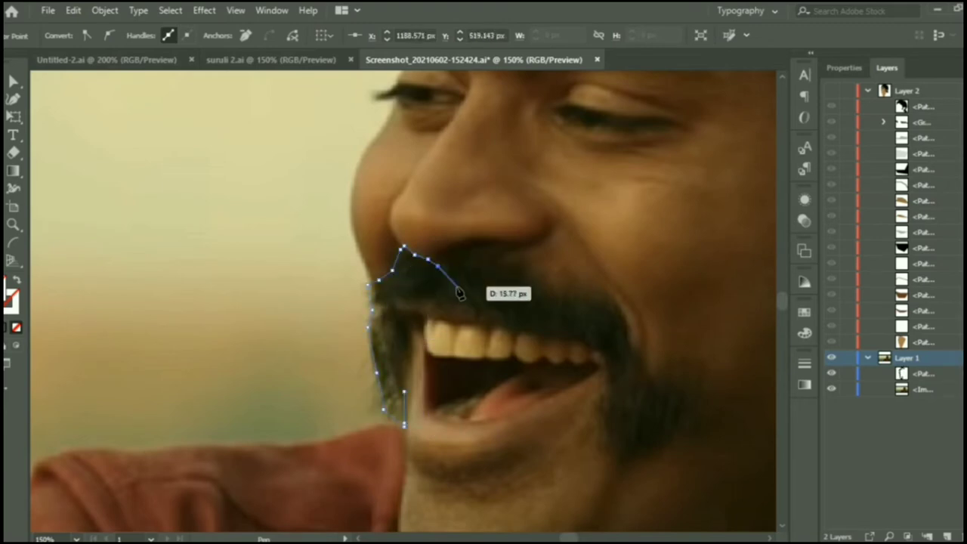
drag(495, 260, 533, 281)
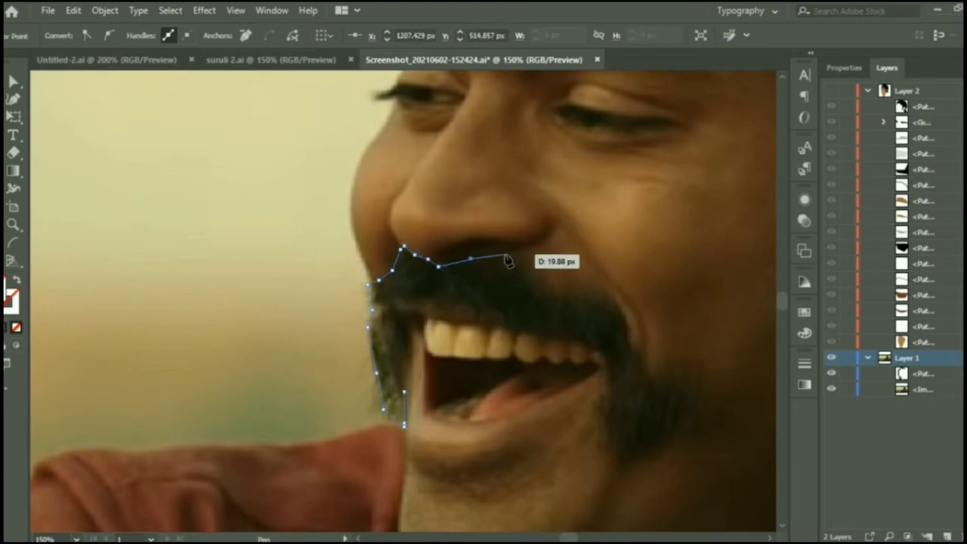
Continue the moustache outline around its right end and down toward the beard.
click(537, 281)
click(551, 294)
click(586, 302)
click(578, 290)
drag(612, 291, 626, 296)
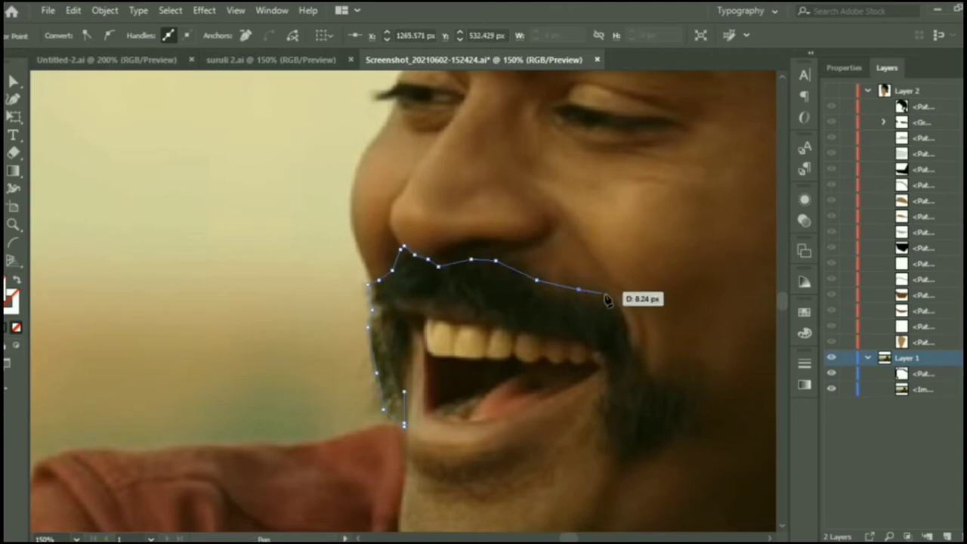
click(623, 311)
drag(626, 335, 689, 384)
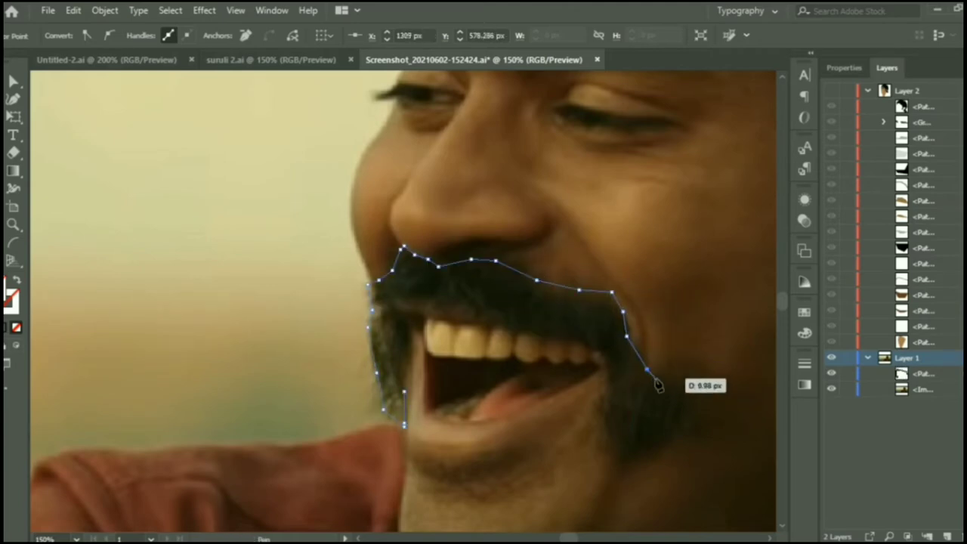
click(679, 390)
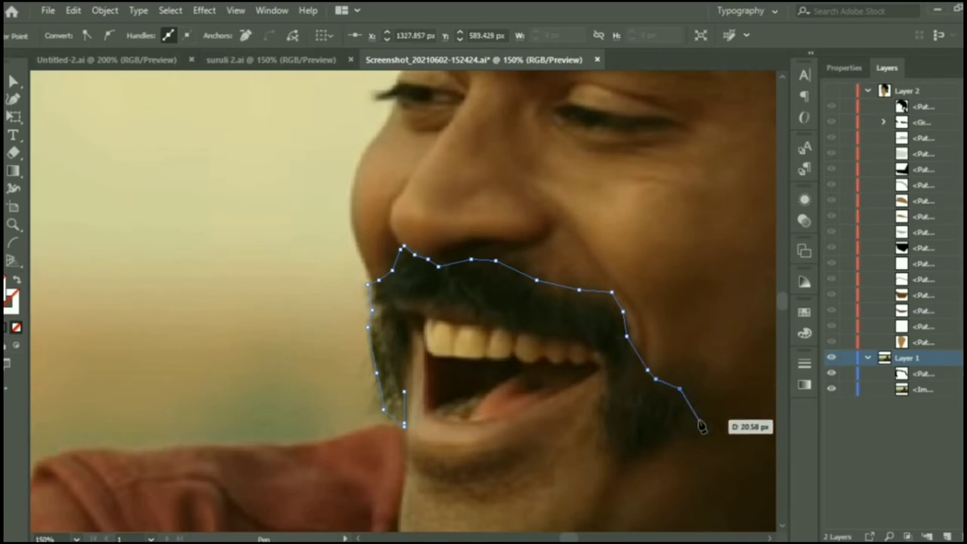
click(700, 417)
click(678, 435)
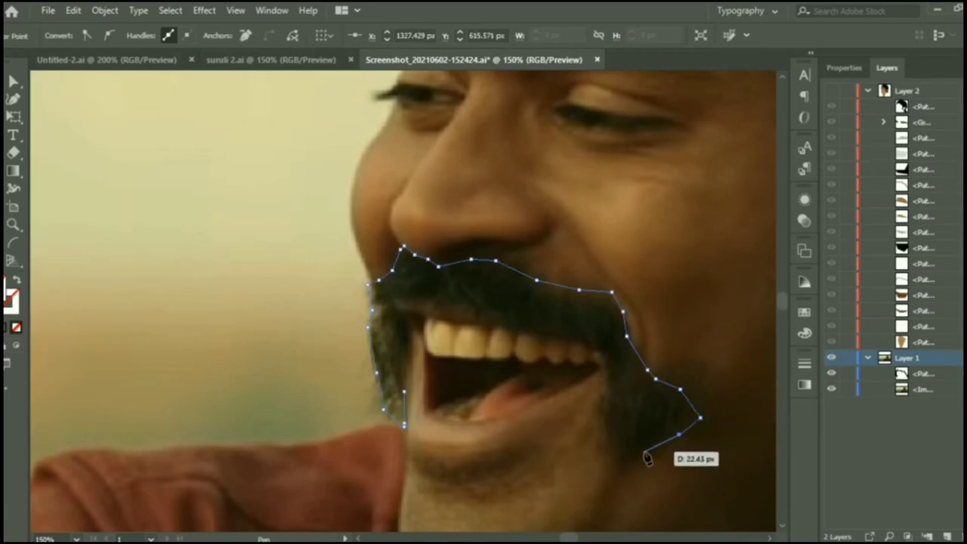
Fix the last segment, then trace around the chin and back up the right mouth corner.
click(662, 368)
click(703, 361)
click(701, 392)
click(687, 418)
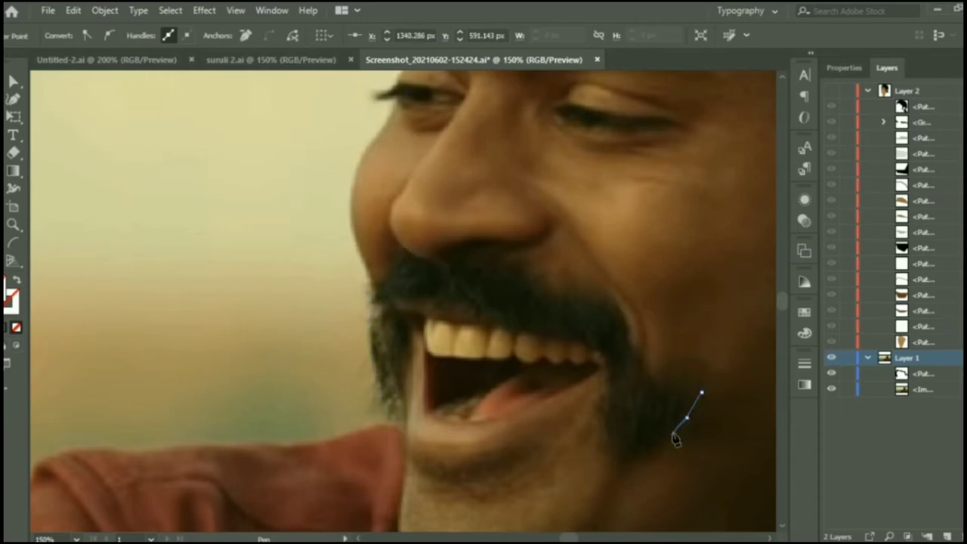
drag(631, 466, 615, 459)
click(613, 454)
click(602, 436)
click(604, 407)
click(607, 381)
click(608, 351)
click(574, 334)
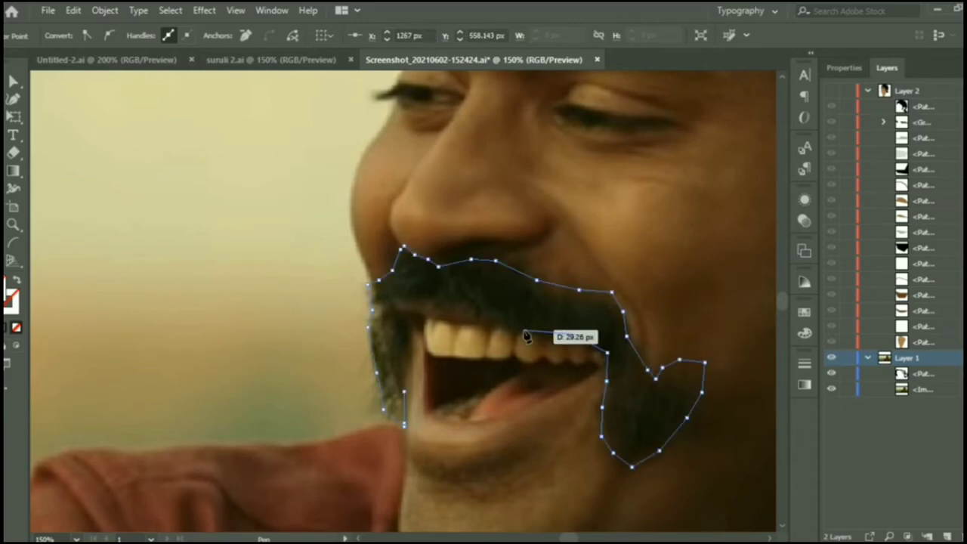
Finish the beard outline along the upper lip and down to the left mouth corner.
click(450, 302)
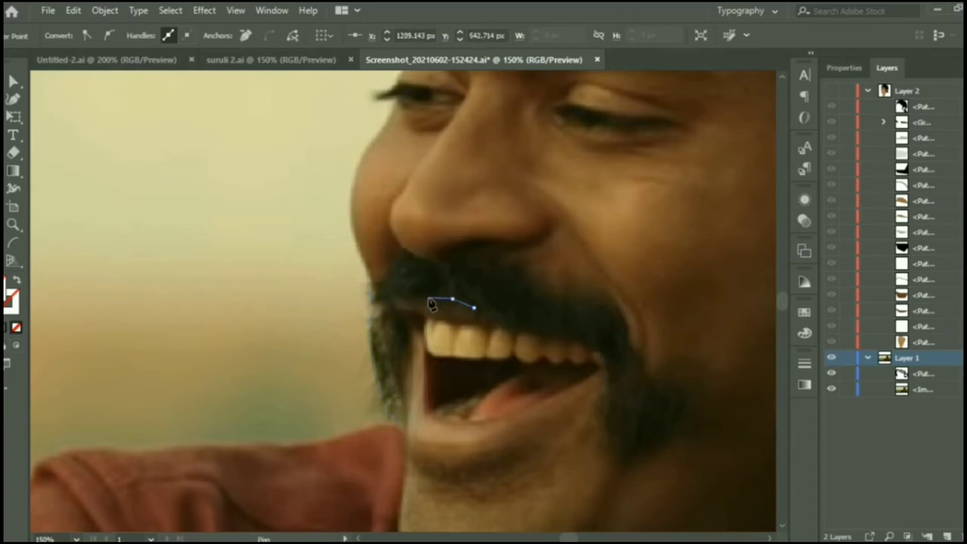
click(423, 295)
click(387, 298)
click(405, 332)
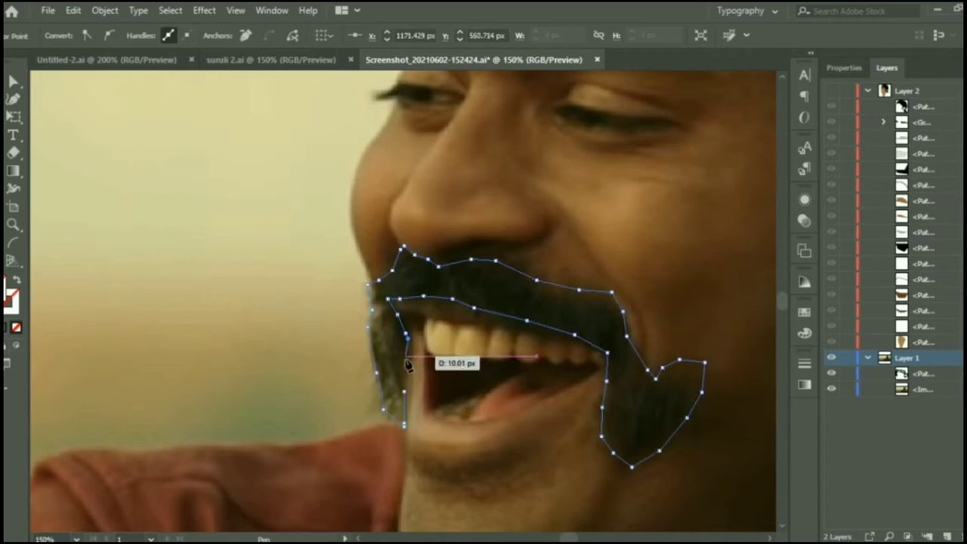
click(407, 365)
Fill the moustache-beard shape with the sampled dark hair colour and move it into Layer 2.
click(607, 278)
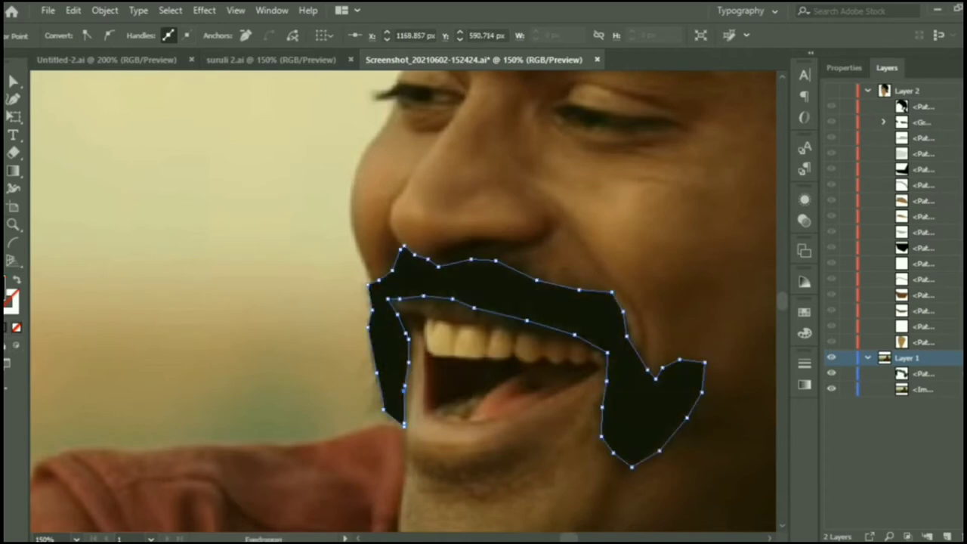
key(v)
key(plus)
drag(929, 385, 917, 355)
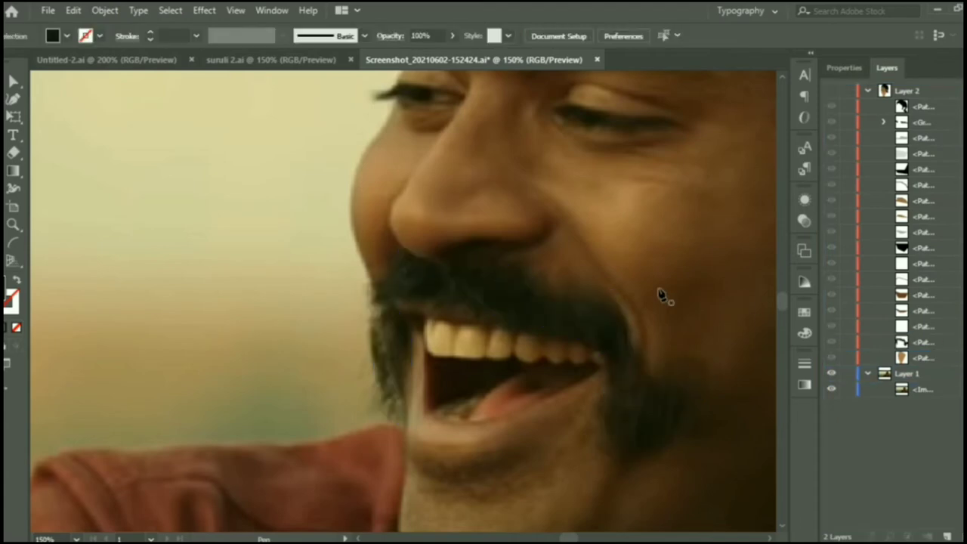
Trace the mouth opening along the upper lip, right side and lower lip.
click(382, 295)
click(451, 295)
click(547, 323)
click(599, 344)
click(612, 363)
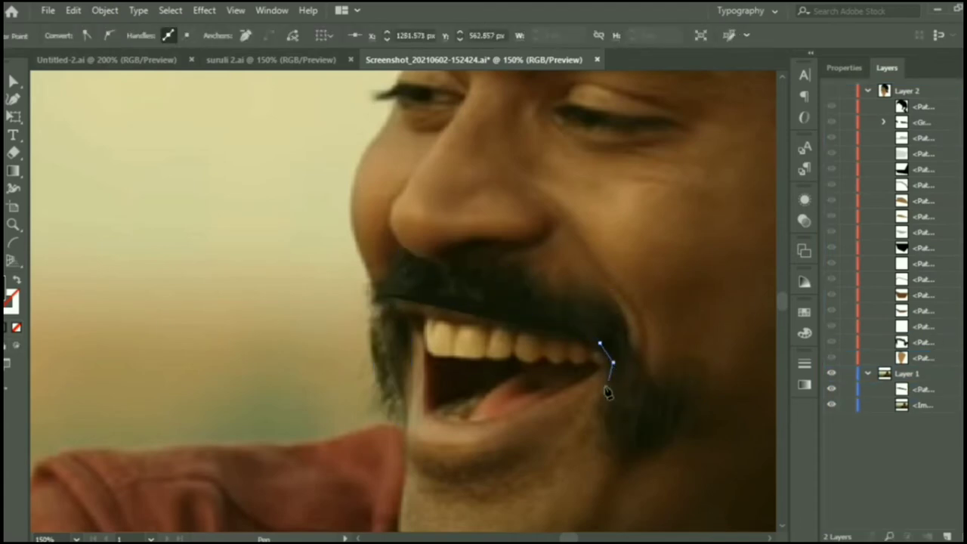
click(608, 392)
click(572, 432)
click(483, 453)
Close the mouth outline up the left side, fill it dark, and move it into Layer 2.
click(447, 449)
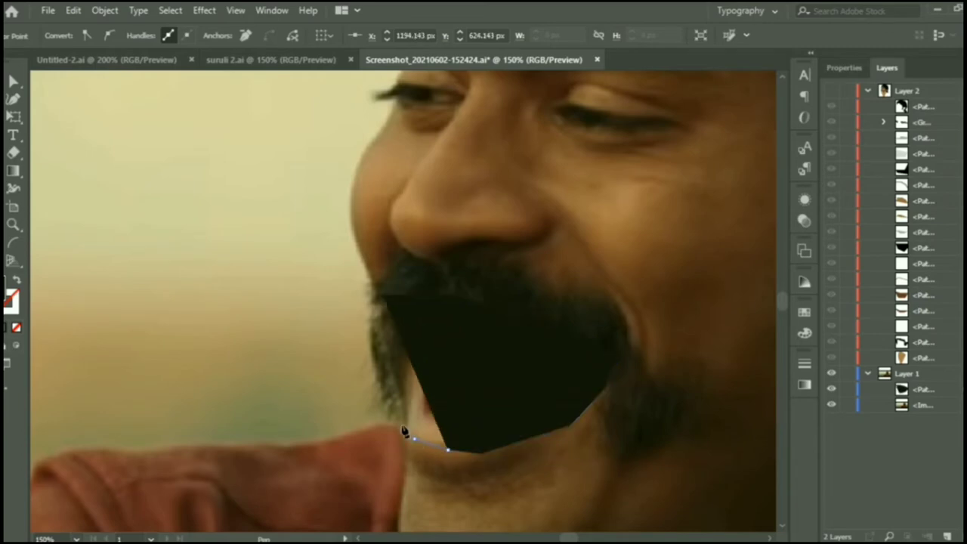
click(405, 431)
click(404, 406)
click(406, 364)
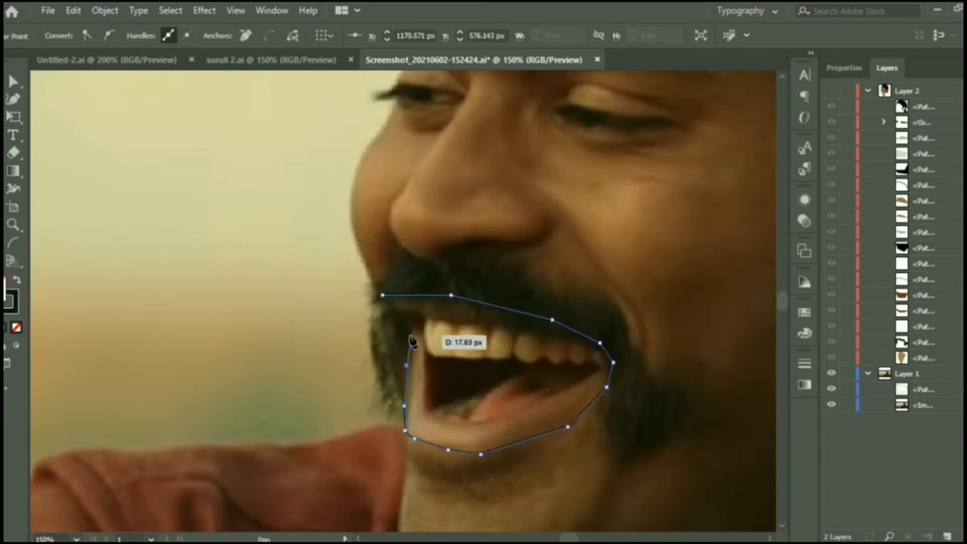
click(409, 334)
click(398, 315)
click(382, 295)
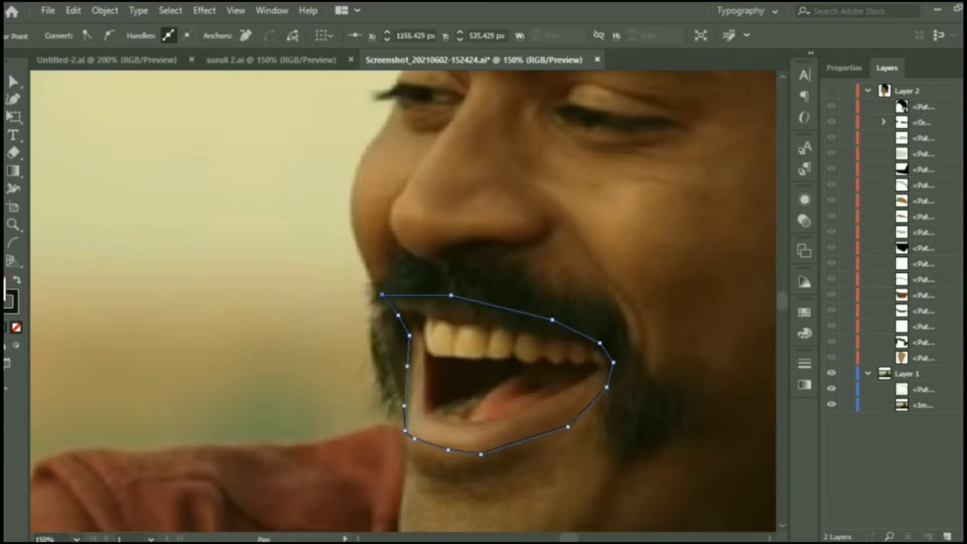
click(468, 373)
drag(934, 386, 921, 358)
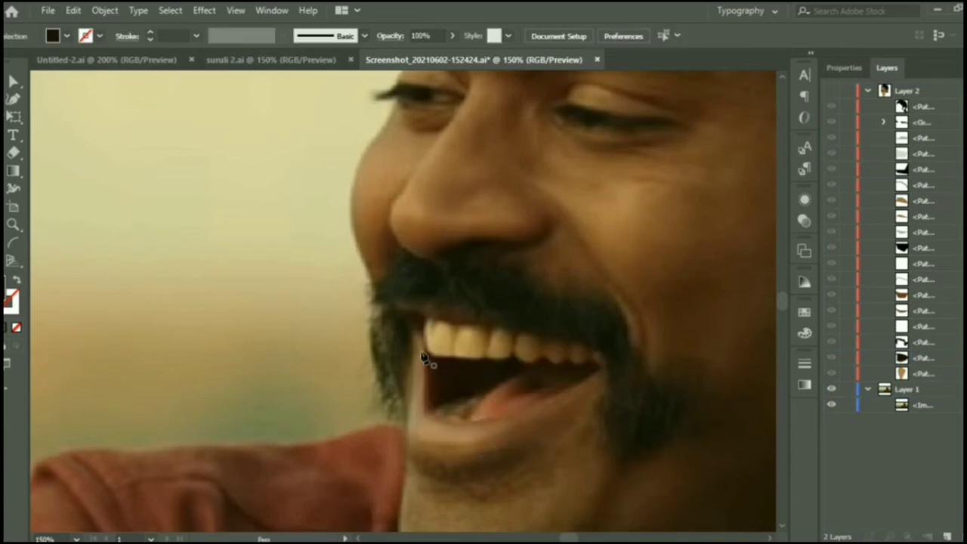
Start the upper-teeth outline along the upper lip toward the right mouth corner.
mouse_move(422, 353)
mouse_down()
mouse_move(447, 358)
mouse_move(423, 325)
mouse_up()
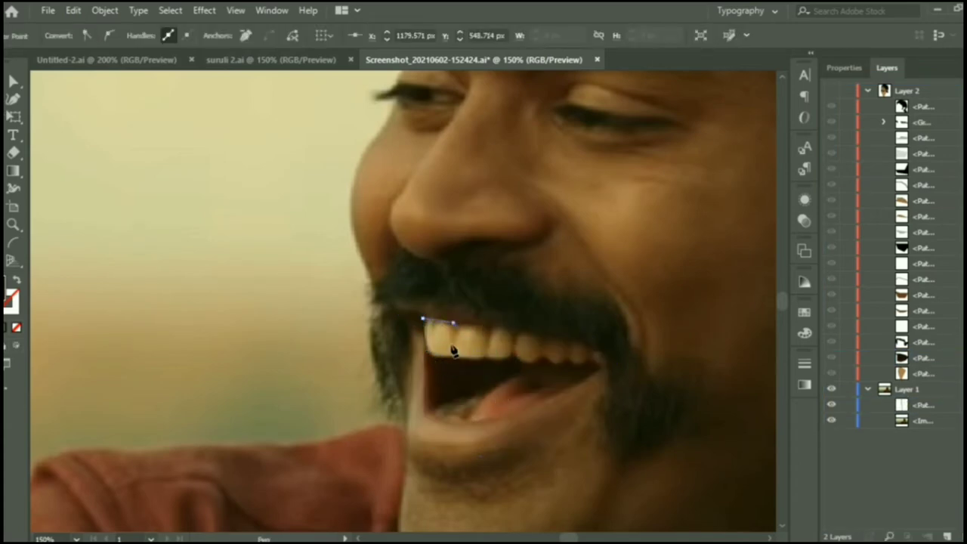
drag(453, 355, 453, 361)
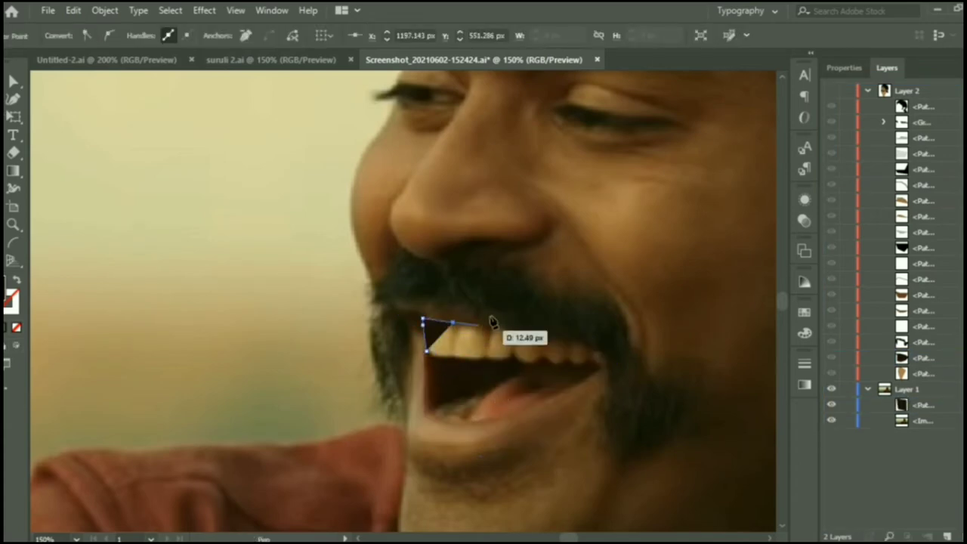
drag(492, 323, 492, 324)
mouse_move(551, 334)
mouse_down()
mouse_move(604, 363)
mouse_move(592, 370)
mouse_up()
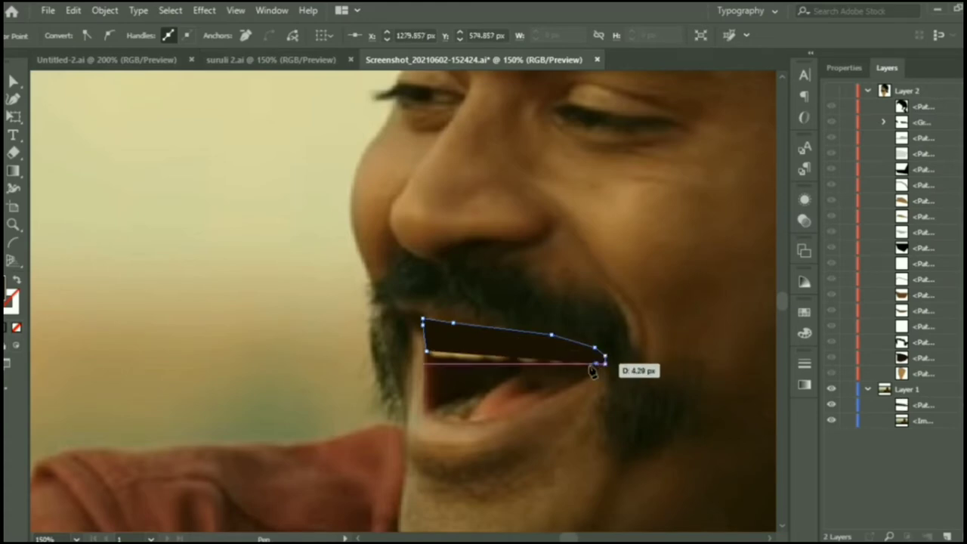
click(578, 366)
scroll(596, 368, up, 1)
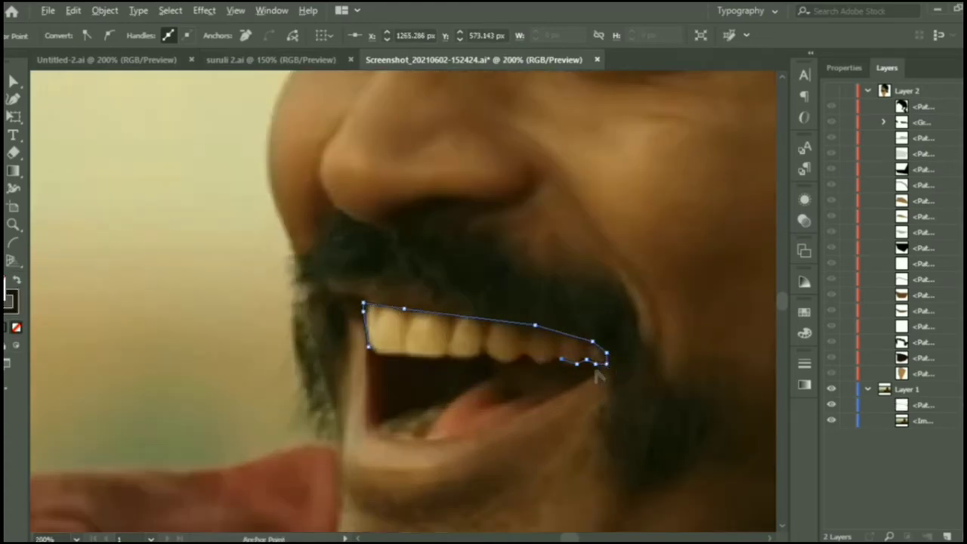
scroll(597, 375, up, 1)
Trace the jagged lower edge of the teeth back and close the outline.
click(521, 338)
drag(483, 334, 315, 328)
click(458, 324)
drag(254, 327, 257, 329)
click(231, 324)
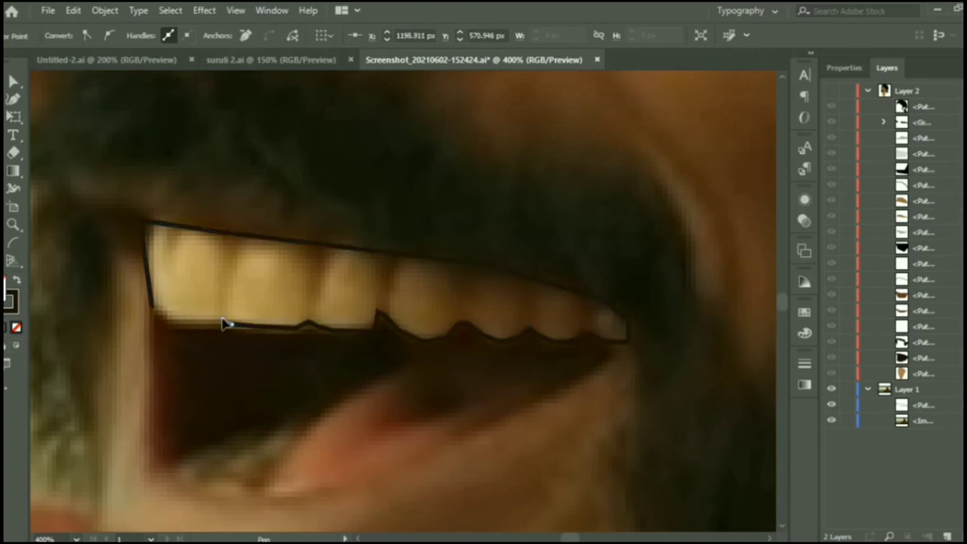
click(182, 320)
drag(154, 309, 156, 311)
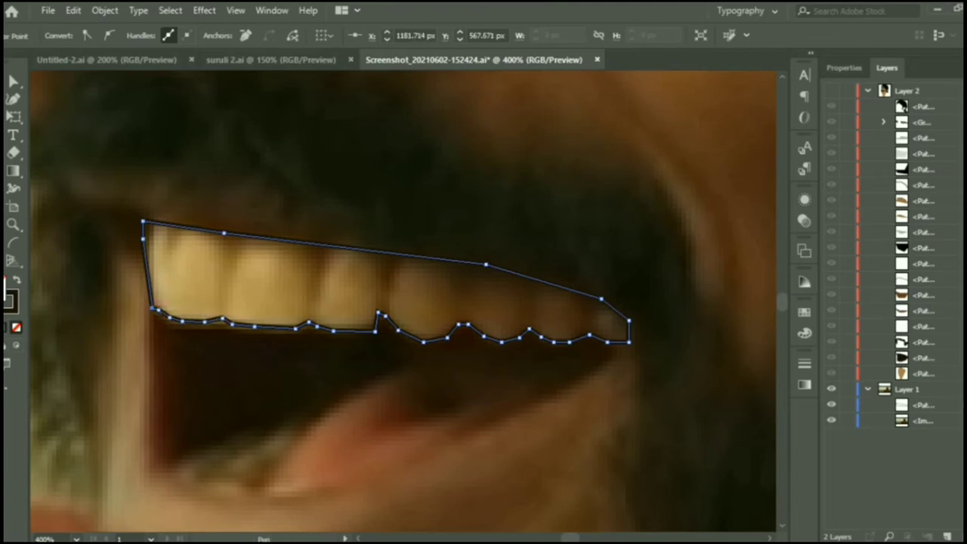
Fill the teeth with a sampled tan, send them into Layer 2, and make Layer 2 visible.
click(250, 304)
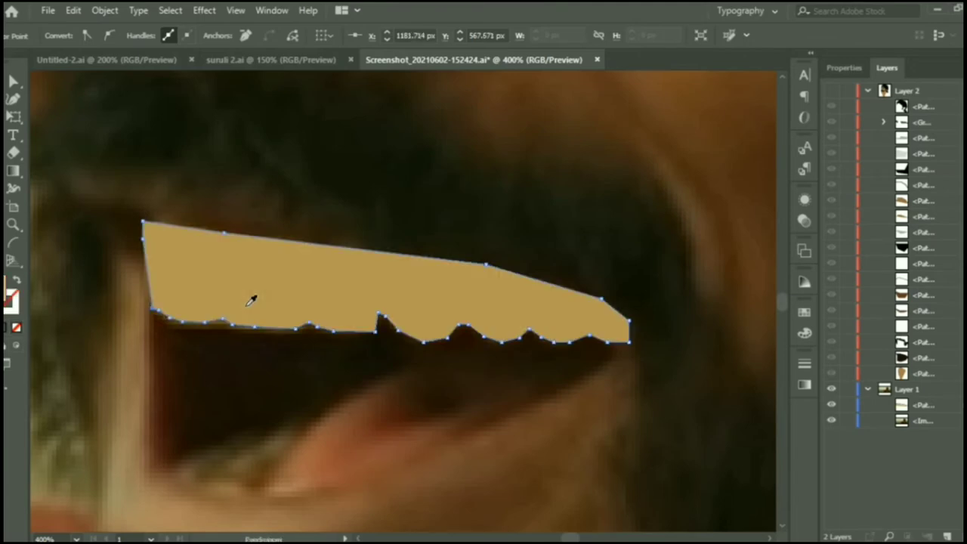
click(946, 399)
click(831, 91)
Hide the photo, stack the teeth shape above the beard, and zoom out.
click(830, 405)
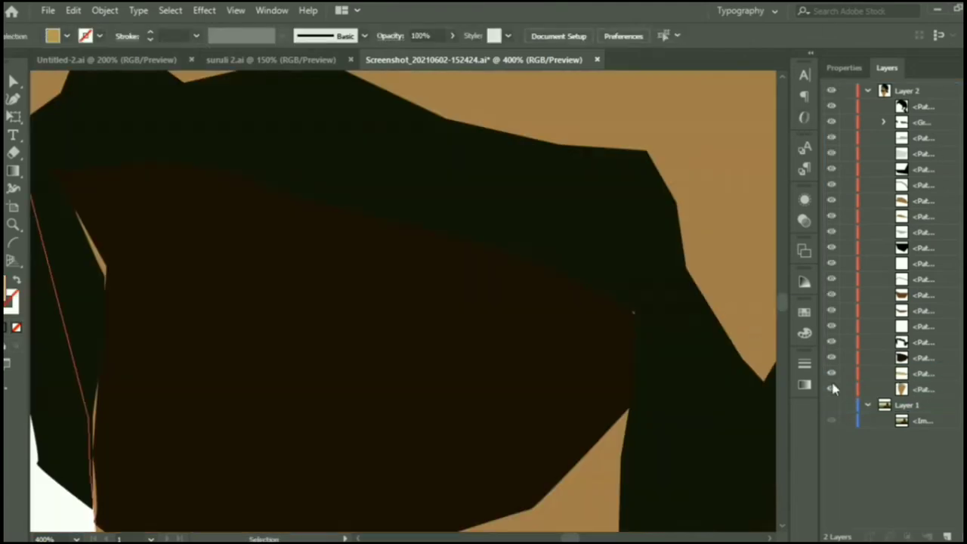
click(940, 373)
drag(926, 373, 932, 355)
key(ctrl+minus)
key(ctrl+minus)
key(ctrl+minus)
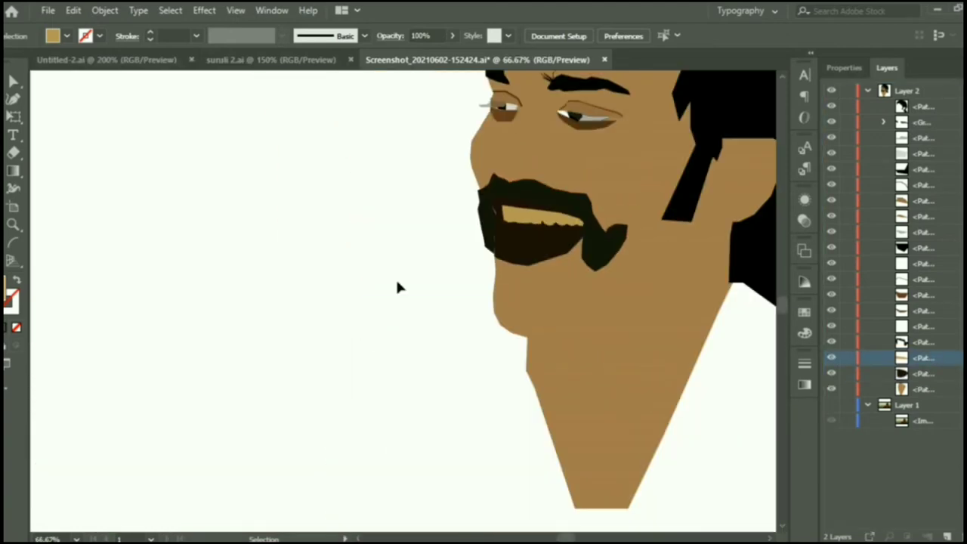
Recolour the teeth fill near-white #EDECEB, then show the photo and hide Layer 2.
double_click(10, 293)
click(250, 296)
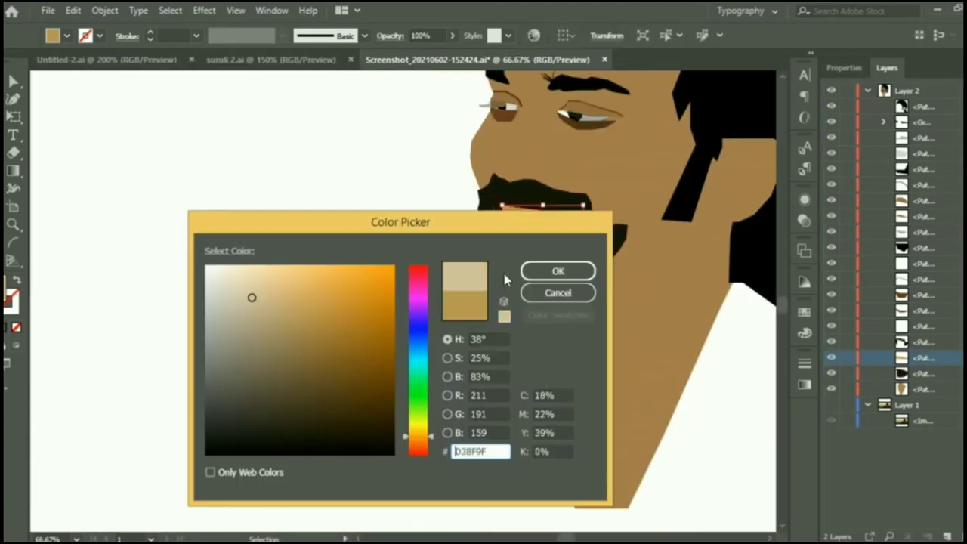
click(556, 267)
double_click(11, 293)
click(207, 274)
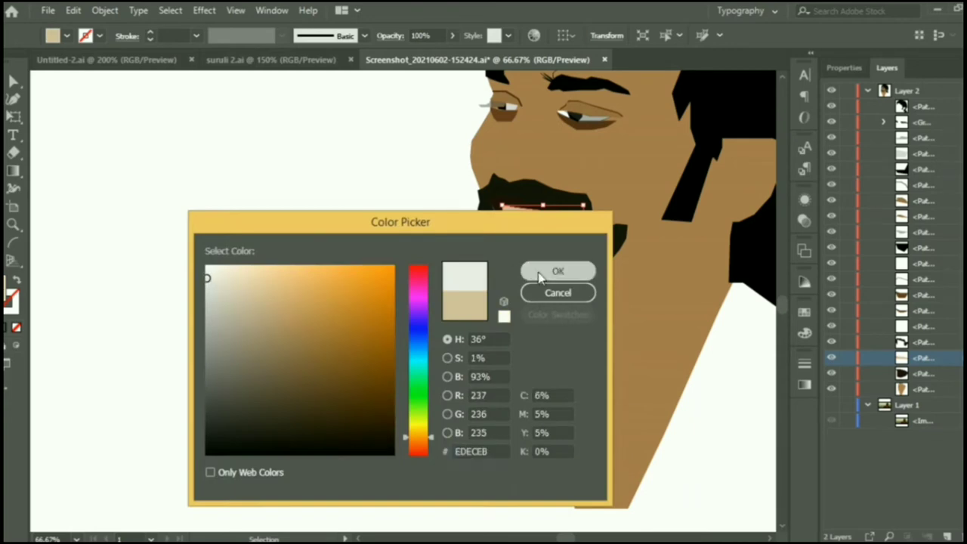
click(557, 270)
scroll(725, 314, up, 2)
scroll(725, 313, up, 1)
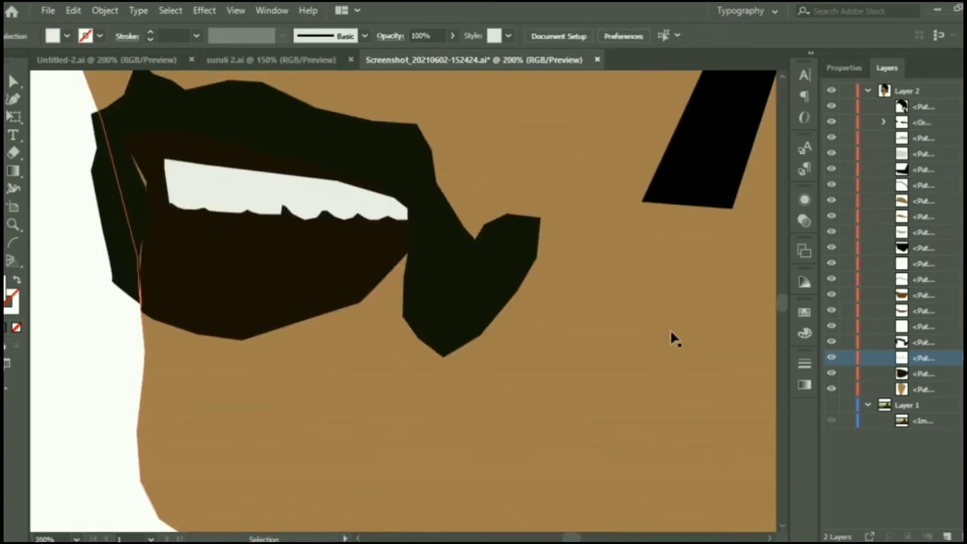
click(831, 404)
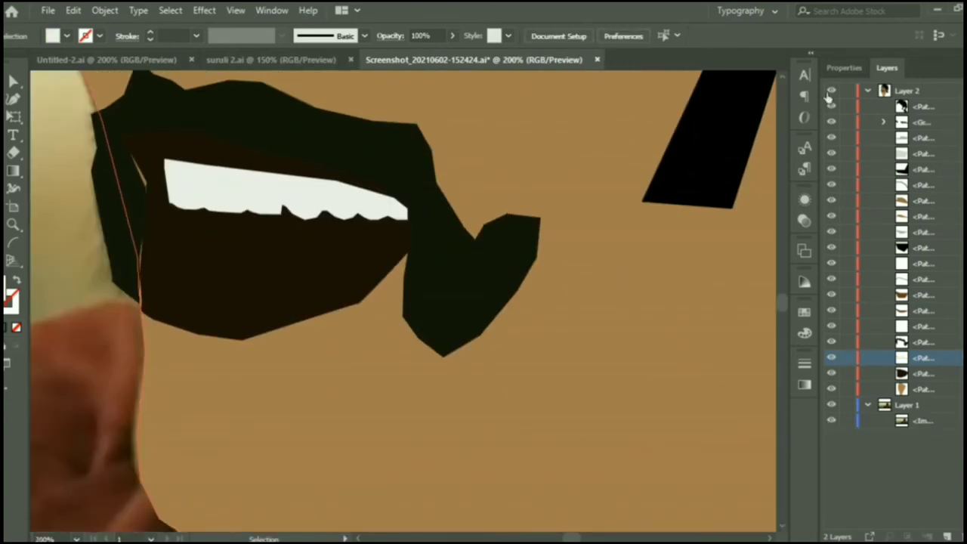
click(831, 90)
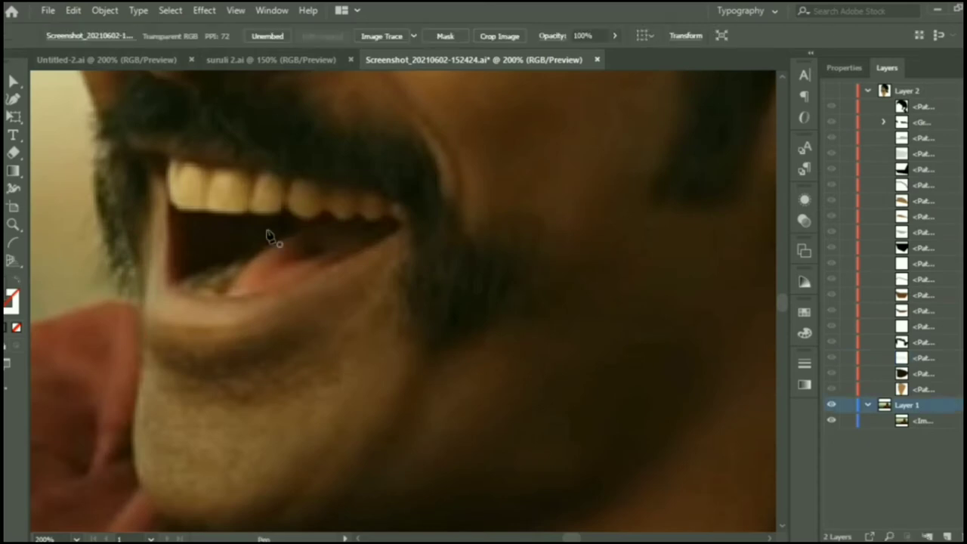
Trace a closed Pen outline around the tongue along the lower lip and upper edge.
click(303, 227)
drag(231, 288, 249, 304)
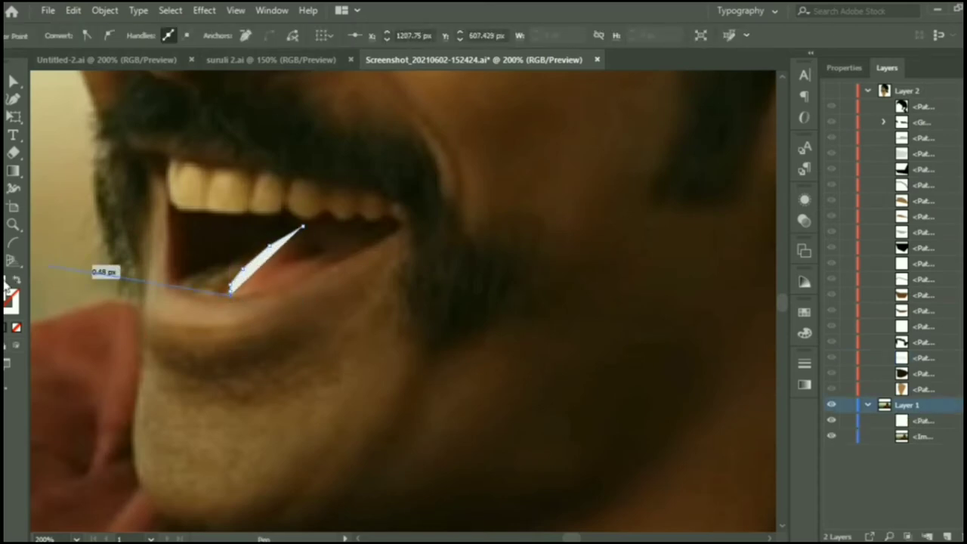
click(260, 294)
click(317, 269)
click(373, 245)
click(400, 225)
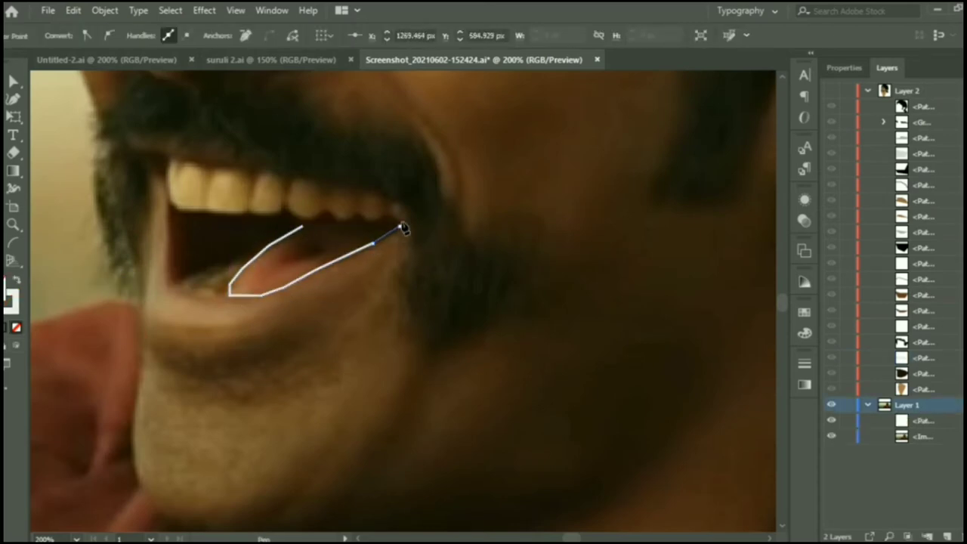
click(322, 203)
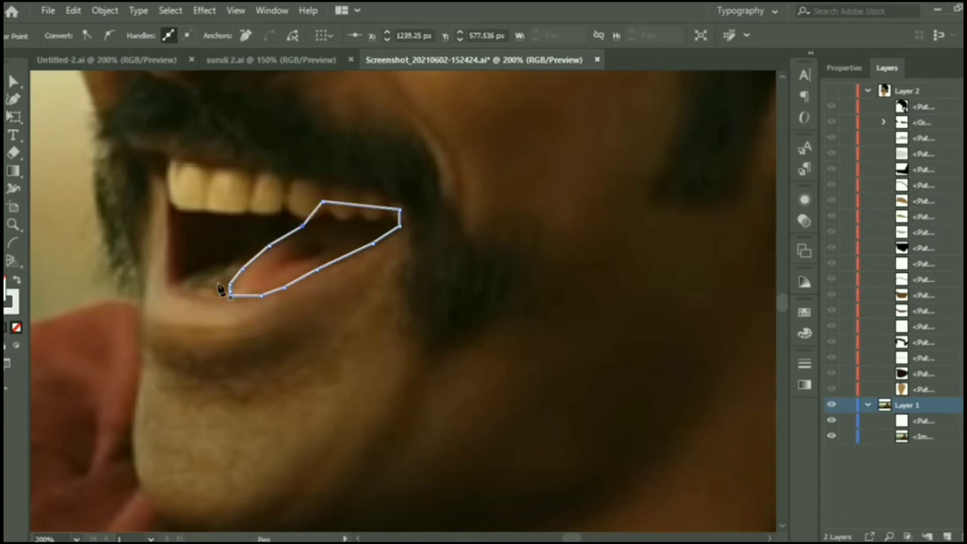
click(229, 292)
Start a small second outline at the left inside of the mouth beside the tongue.
scroll(227, 272, up, 3)
drag(196, 305, 253, 235)
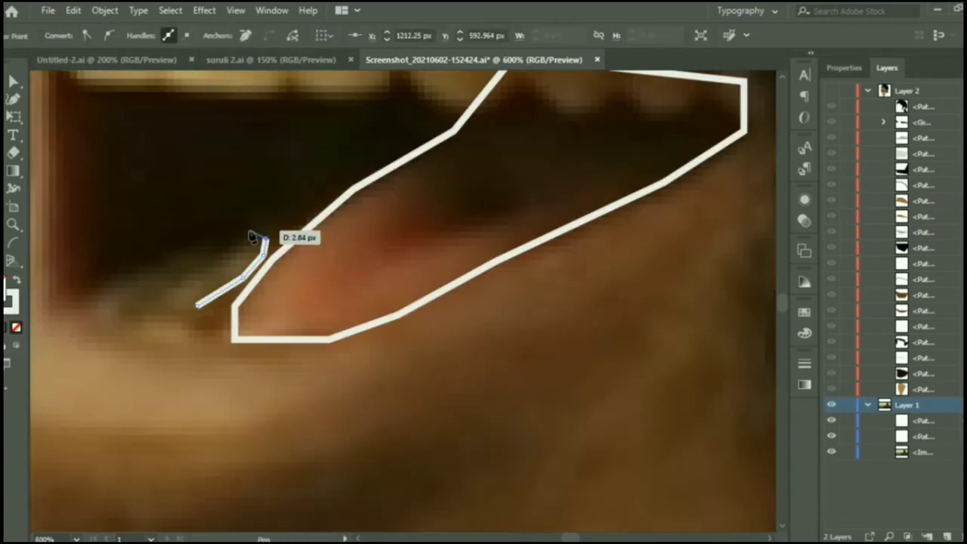
scroll(253, 236, down, 1)
click(204, 231)
click(183, 251)
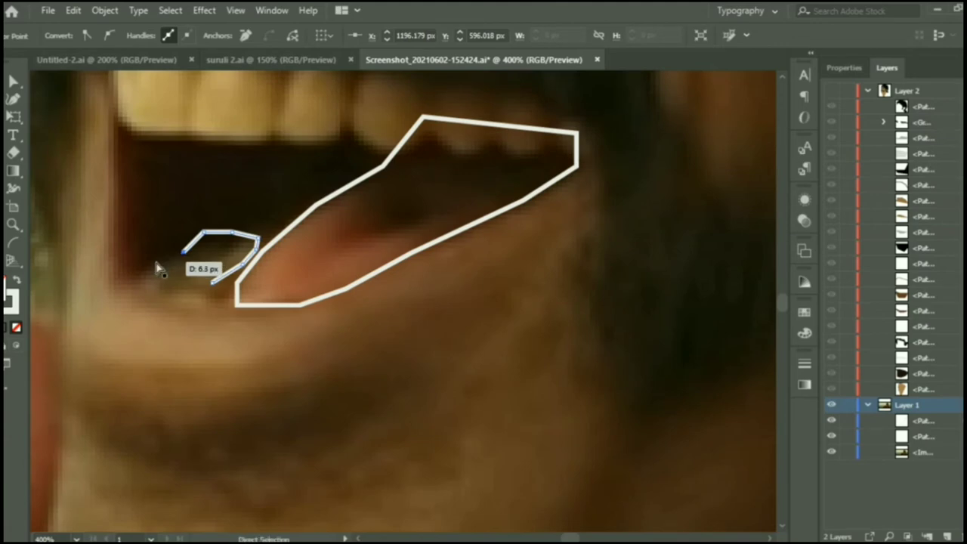
click(158, 268)
click(145, 288)
scroll(147, 290, down, 2)
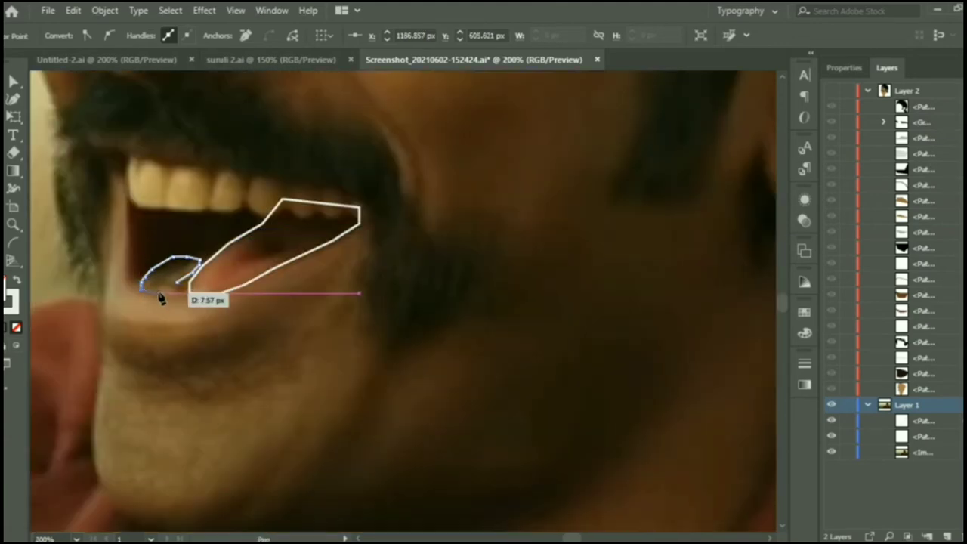
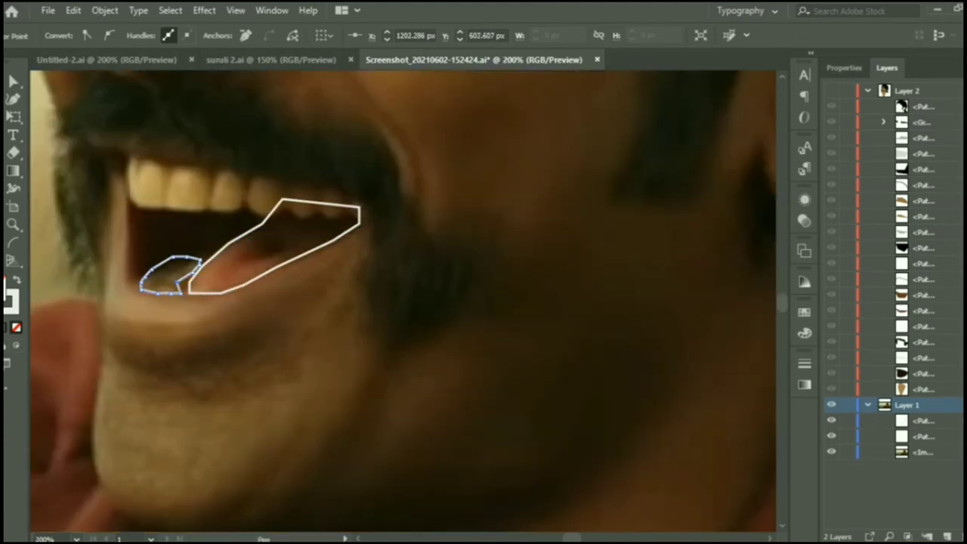
Fill the lower tooth white and give the tongue a brown sampled from the photo.
click(16, 281)
ctrl+click(243, 240)
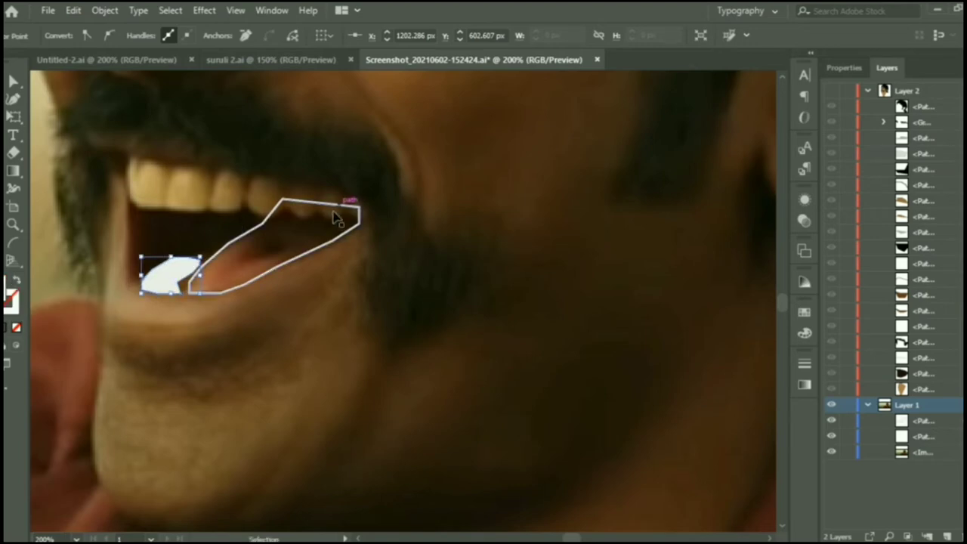
key(i)
click(221, 270)
click(429, 176)
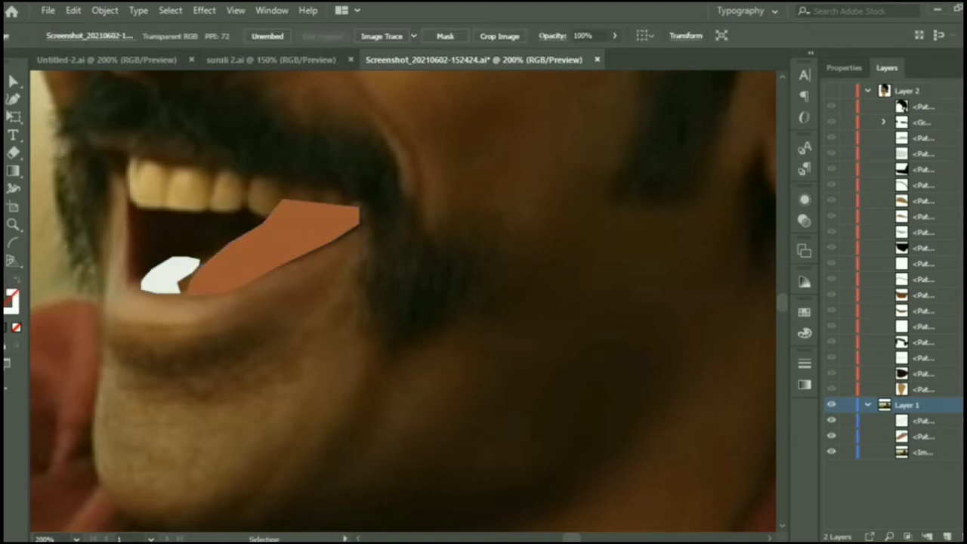
Move the new mouth shapes into Layer 2, show that layer, and select the lower tooth.
key(Delete)
drag(935, 436, 936, 385)
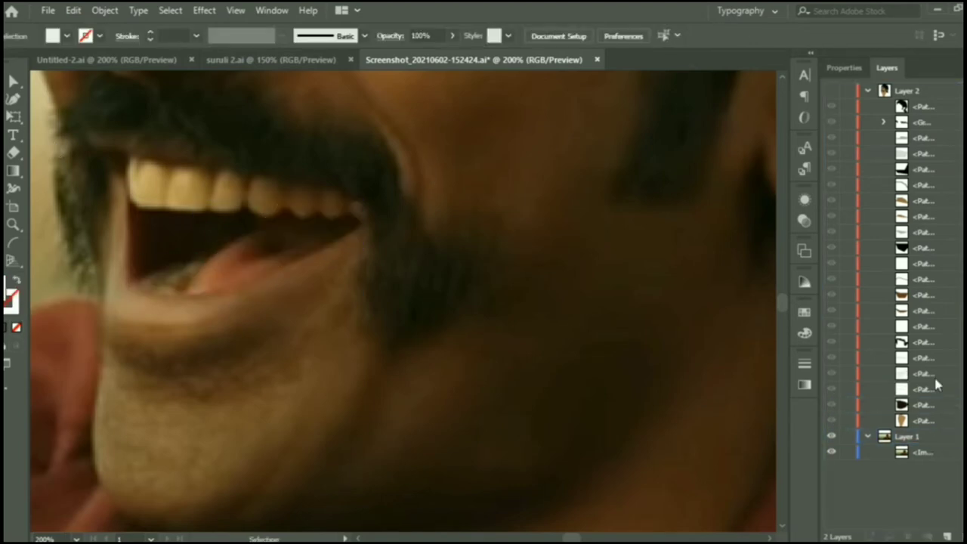
click(830, 91)
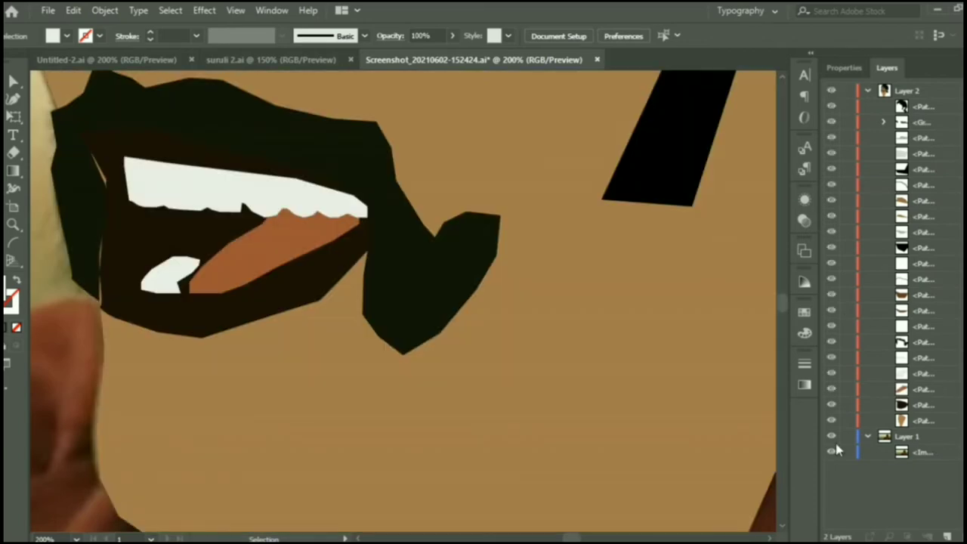
scroll(345, 335, down, 3)
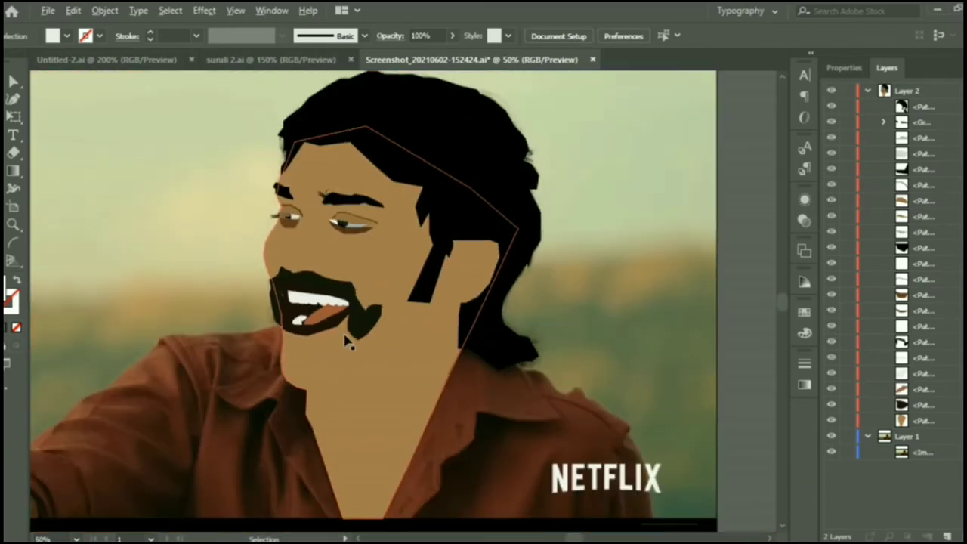
scroll(281, 356, up, 2)
scroll(281, 356, up, 2)
click(370, 230)
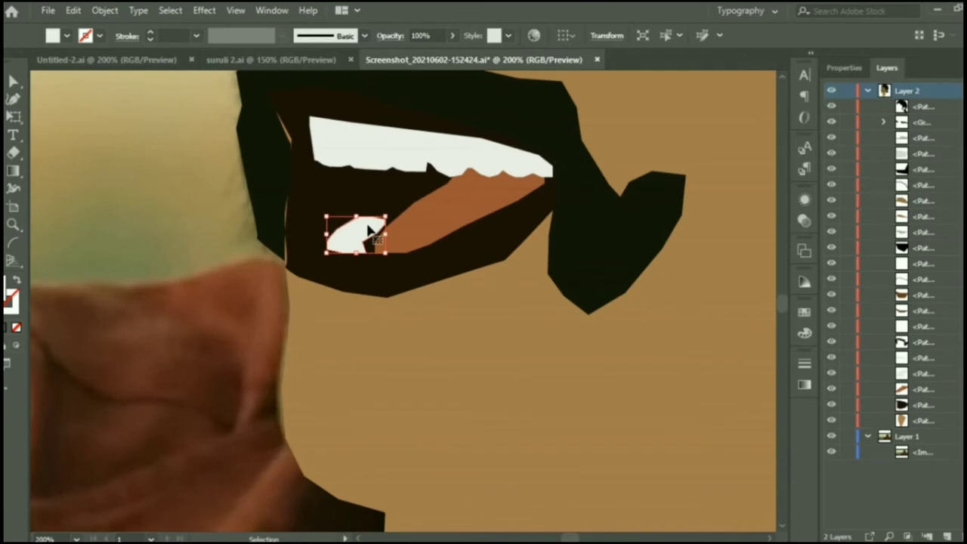
Hide Layer 2 and trace the lower lip's left side and inner edge to the mouth's right corner.
click(920, 445)
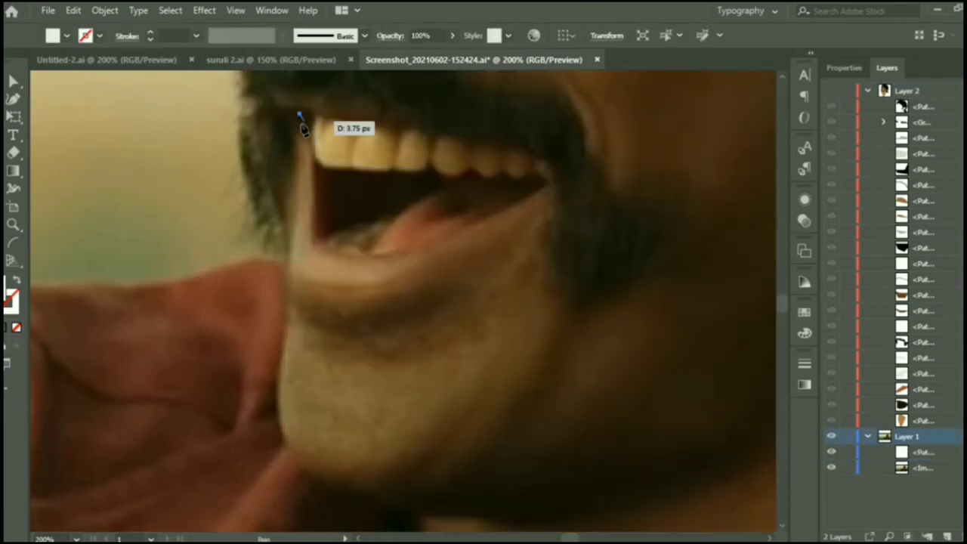
click(314, 113)
click(314, 147)
click(314, 177)
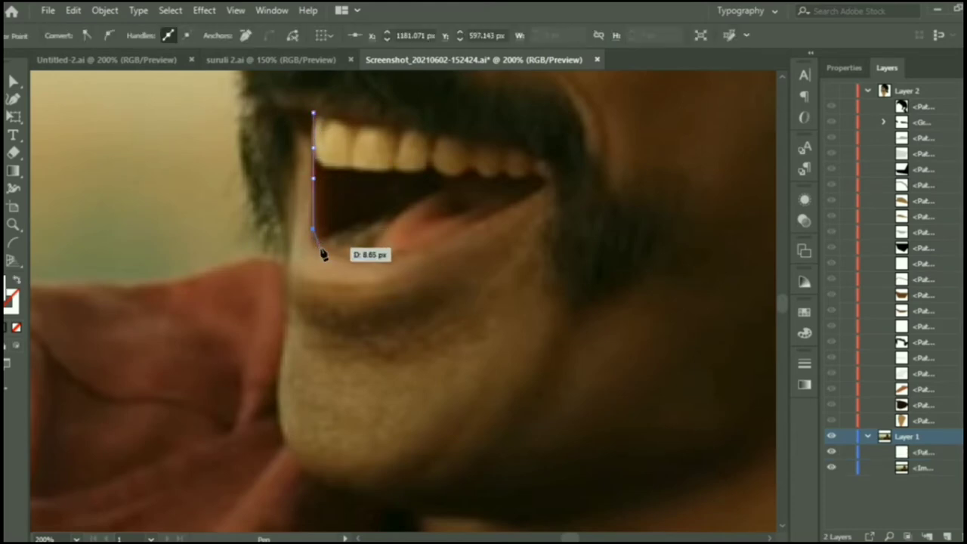
click(355, 248)
click(378, 254)
click(423, 244)
click(465, 228)
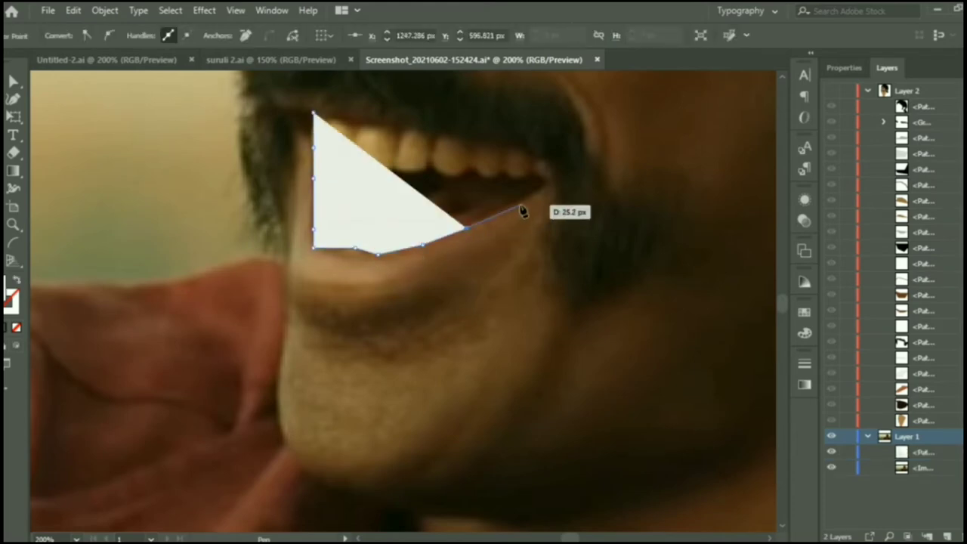
click(521, 203)
click(551, 185)
Trace the lower lip's outer edge back left and up, closing the outline.
click(544, 213)
click(453, 269)
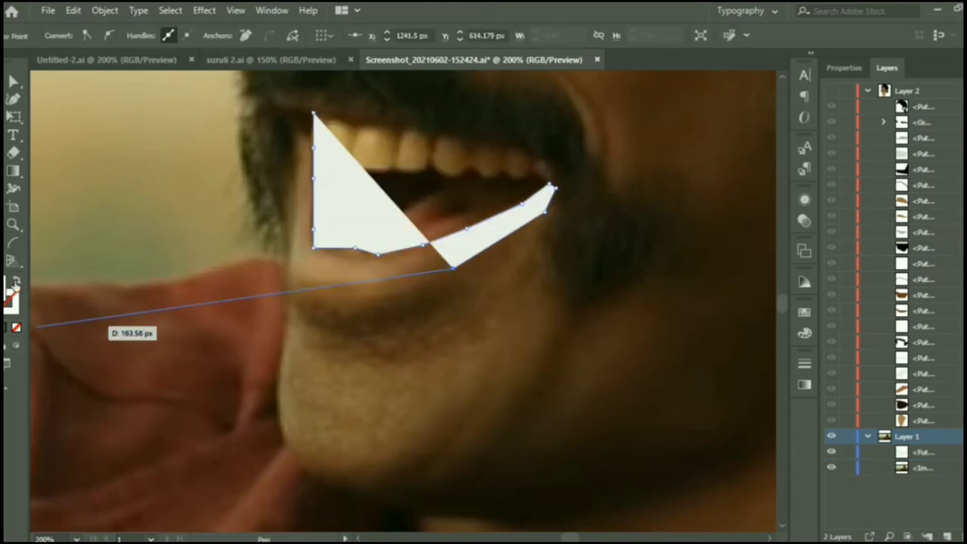
click(411, 285)
click(365, 299)
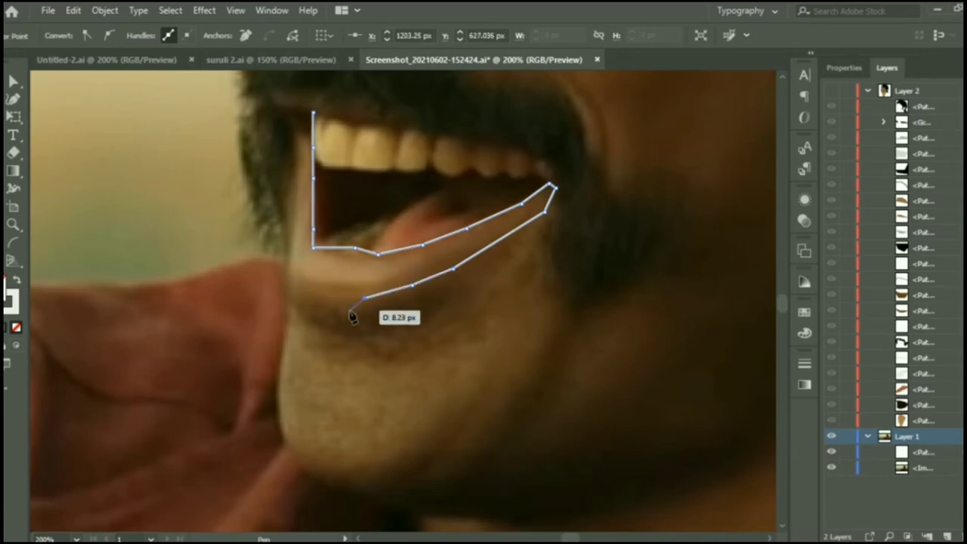
click(333, 299)
click(294, 290)
click(291, 238)
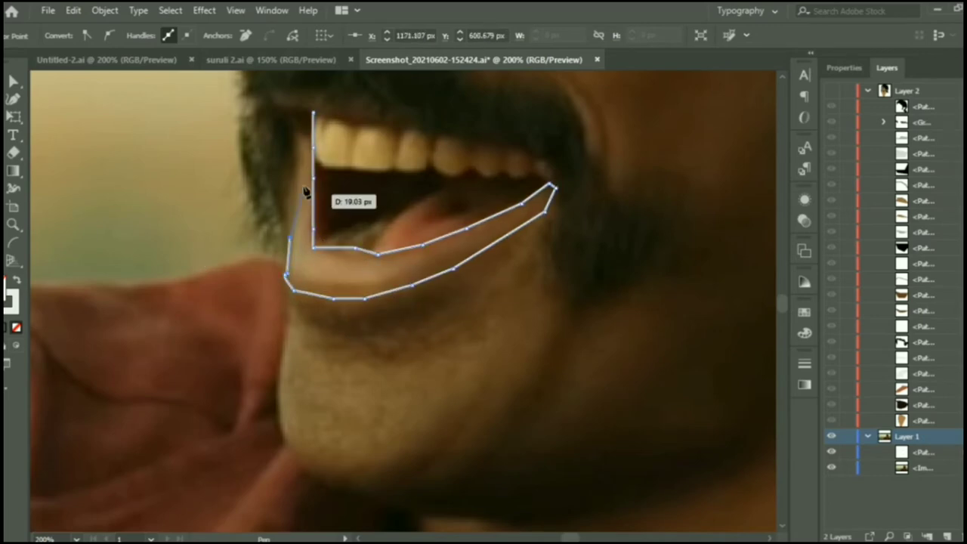
click(300, 164)
click(295, 136)
click(278, 110)
click(313, 112)
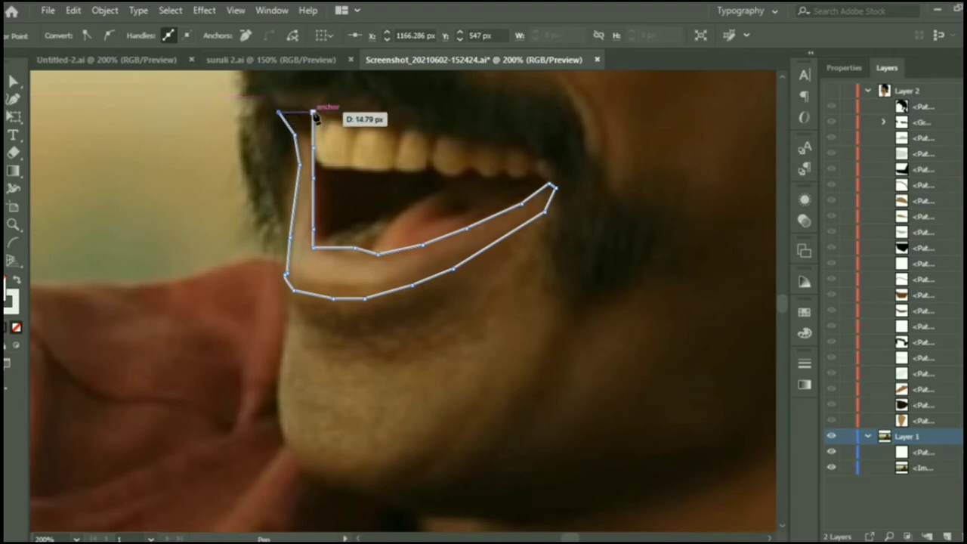
Fill the lip tan, move it into Layer 2, and show the layer.
click(264, 274)
key(v)
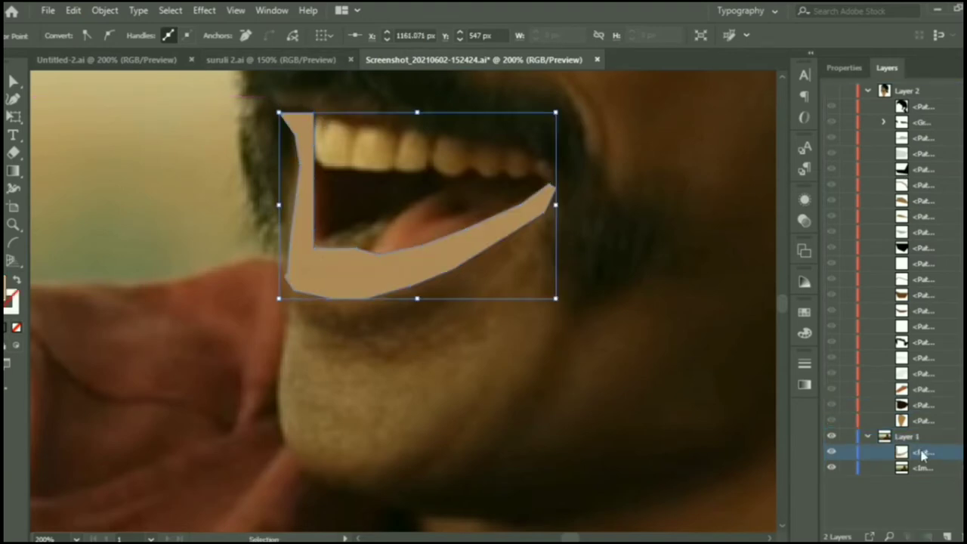
drag(921, 453, 906, 427)
click(830, 89)
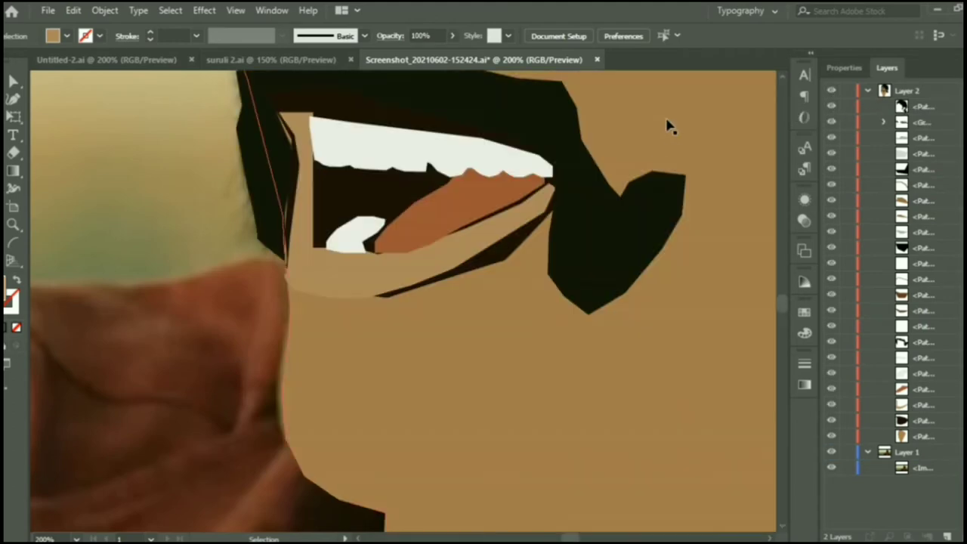
Resize and reshape the tan lip shape so it fits around the mouth.
click(384, 201)
drag(563, 297, 556, 274)
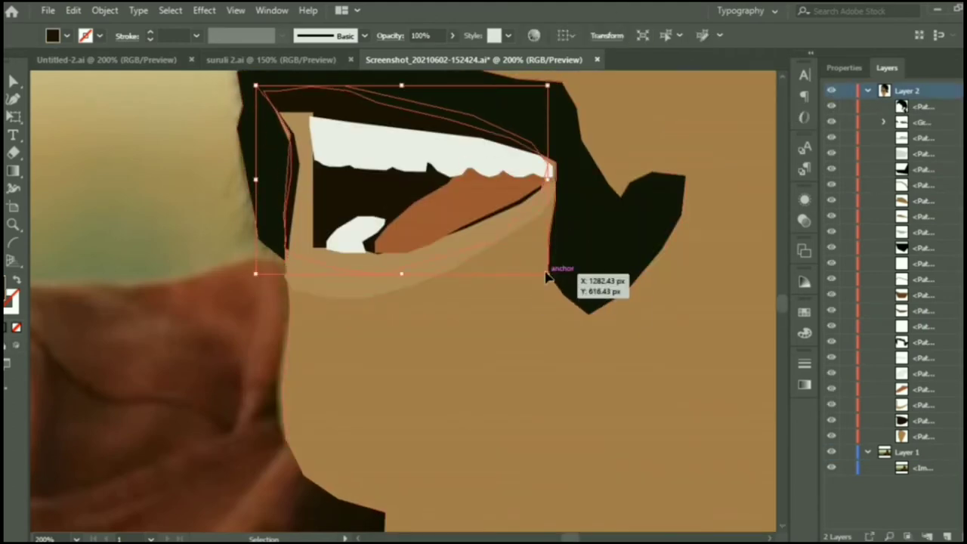
click(479, 416)
click(341, 194)
drag(269, 173, 271, 184)
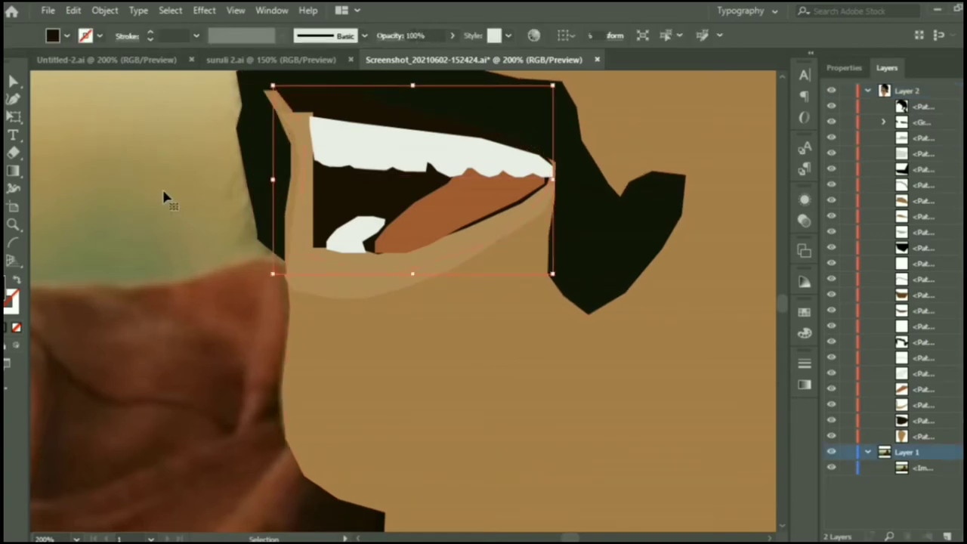
click(164, 194)
drag(317, 274, 320, 270)
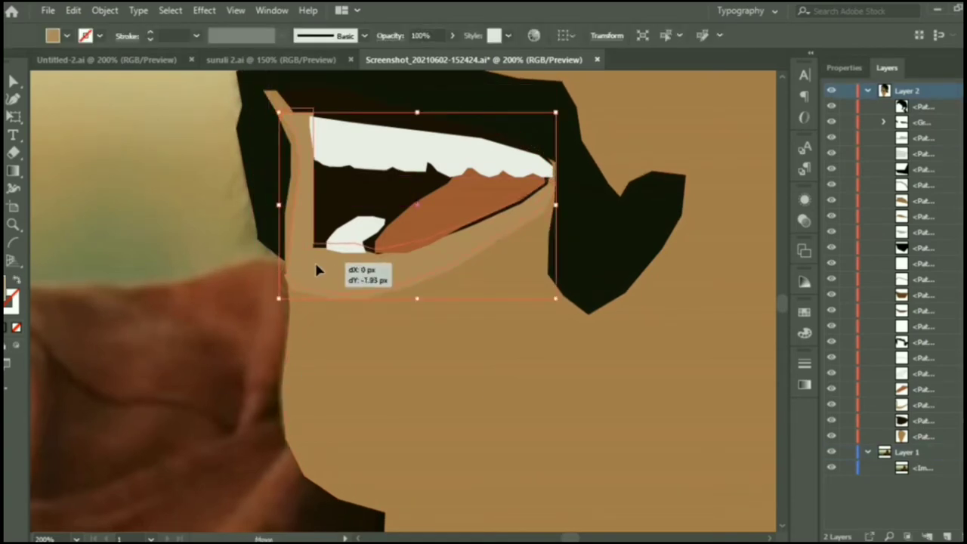
Narrow the lower tooth from the left and bring the tongue forward one level.
click(368, 245)
drag(325, 235, 337, 234)
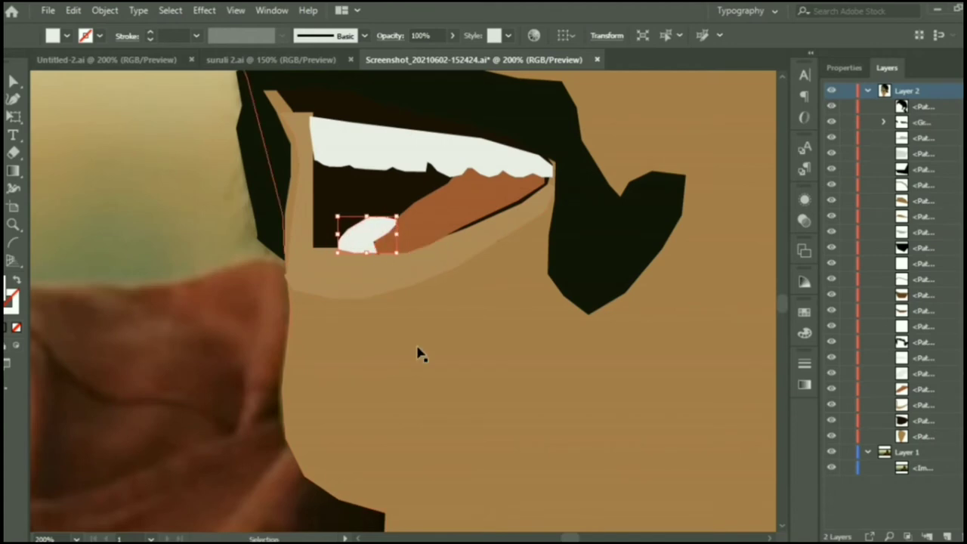
right_click(428, 218)
click(642, 480)
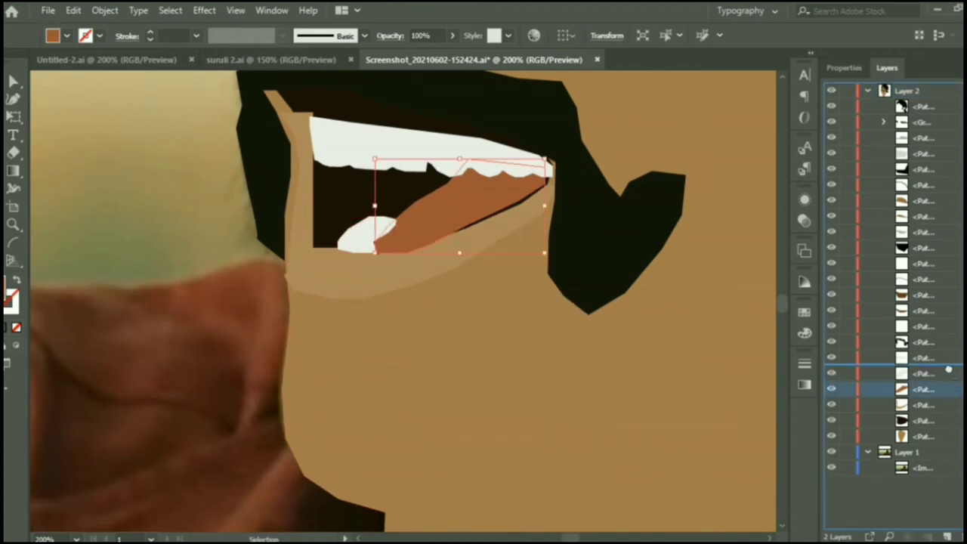
Inspect the lip shape's anchor points, then select the dark inner-mouth shape.
click(501, 219)
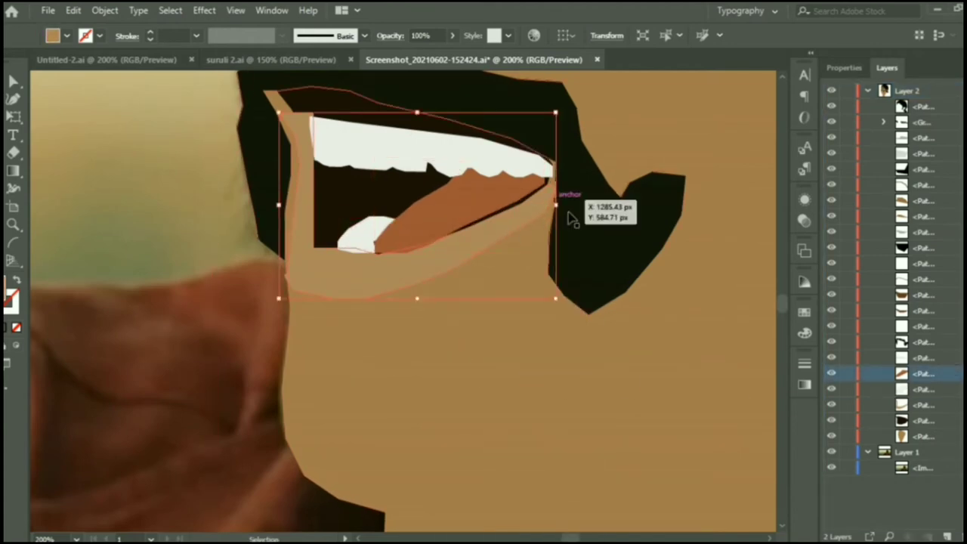
scroll(448, 345, up, 2)
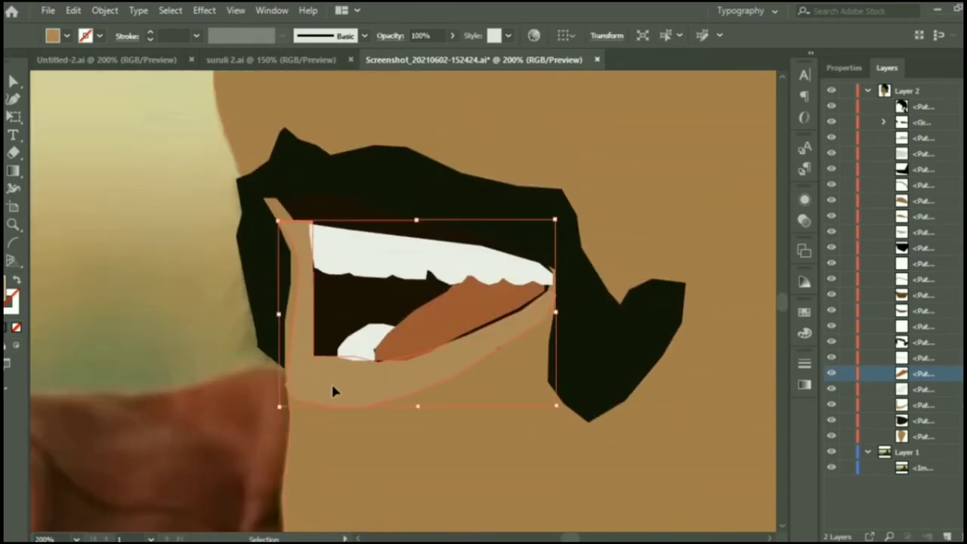
key(a)
scroll(529, 438, up, 1)
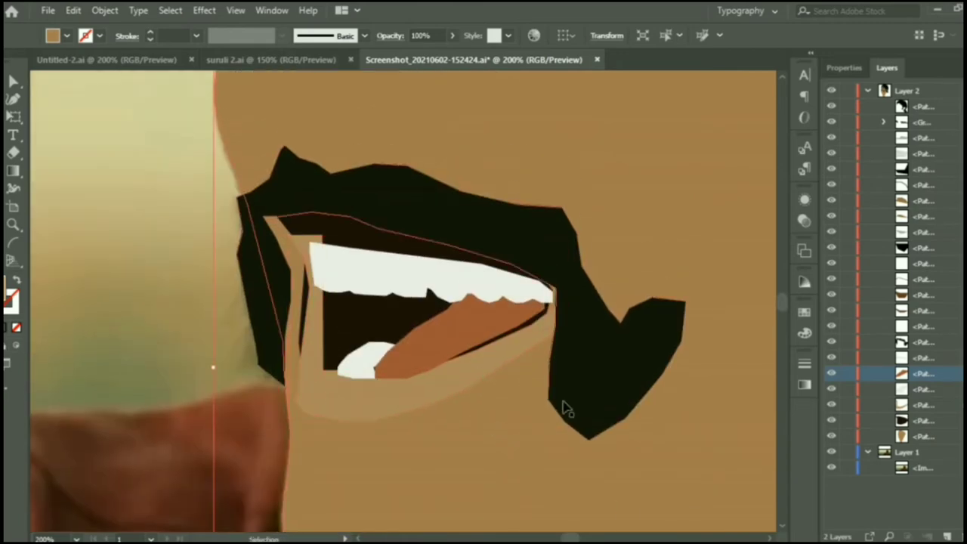
key(v)
key(ctrl+shift+a)
scroll(474, 371, down, 2)
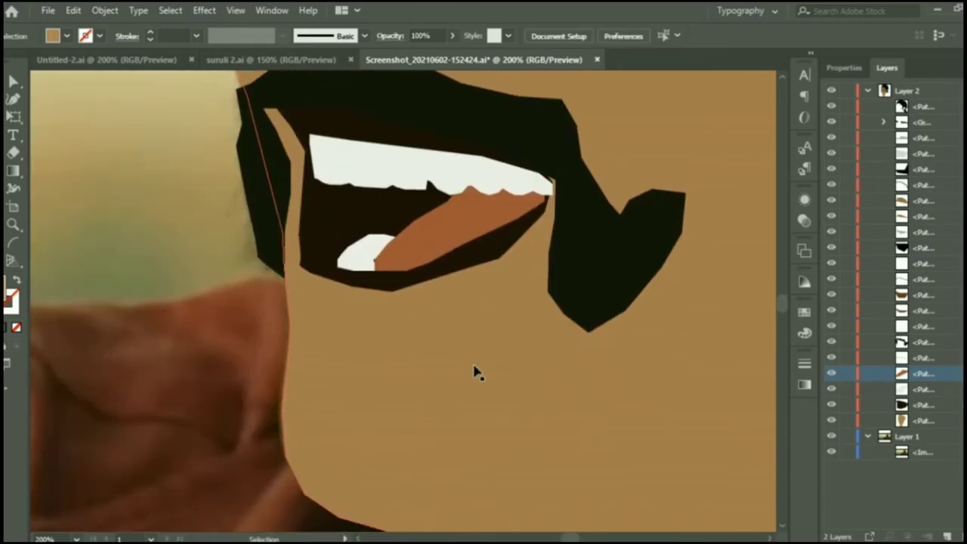
click(468, 255)
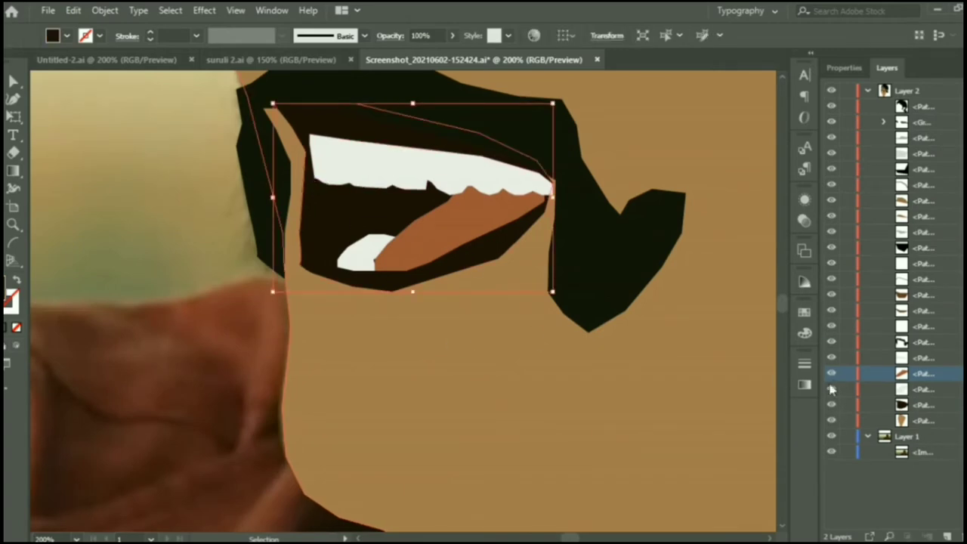
Nudge the lip shape left and warp its left edge to fit the mouth.
click(830, 420)
drag(305, 282, 310, 282)
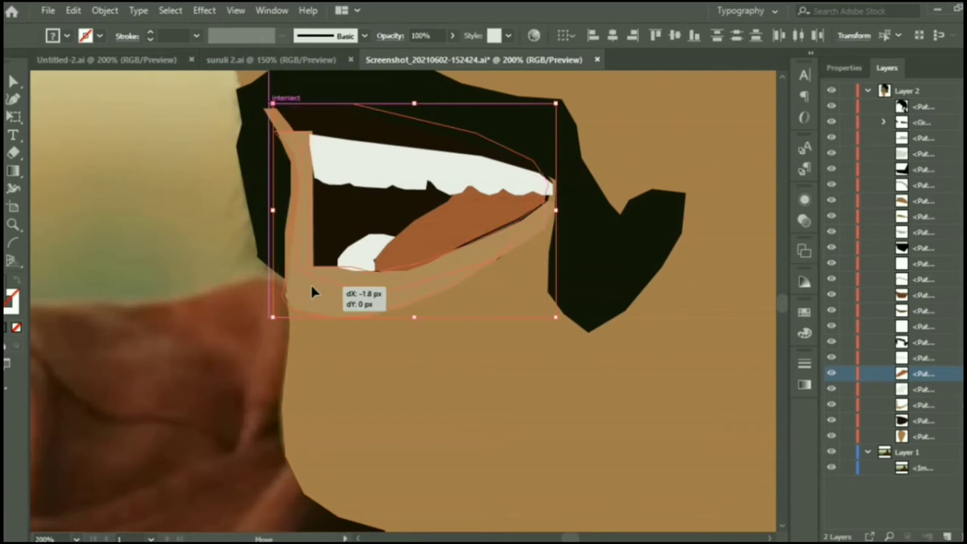
click(495, 294)
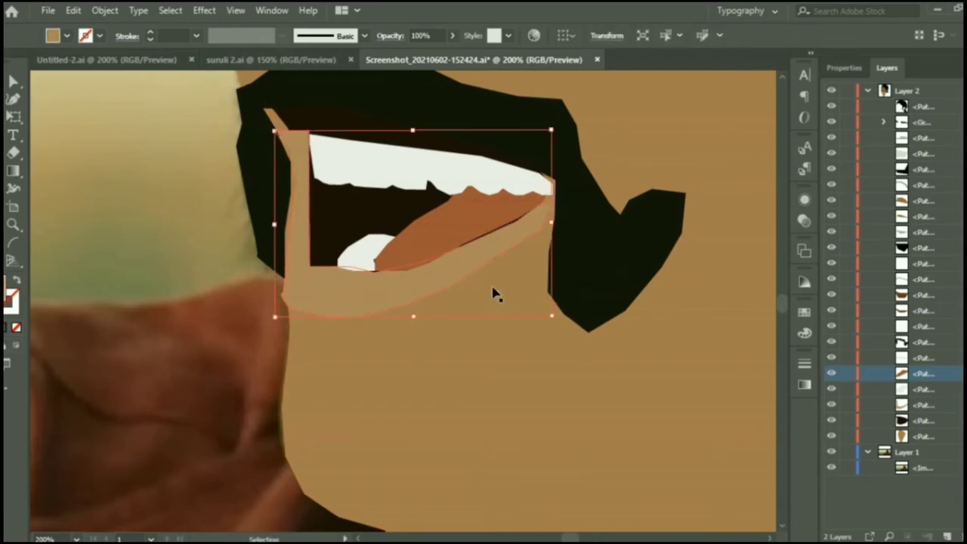
click(13, 192)
drag(295, 187, 272, 106)
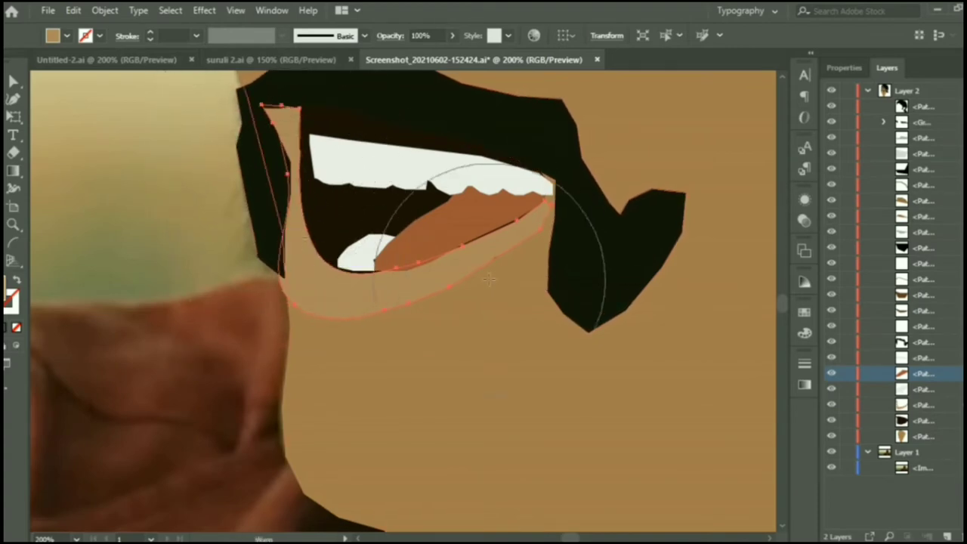
Warp the lip's upper-left edge and nudge the lower tooth slightly upward.
drag(283, 230, 555, 194)
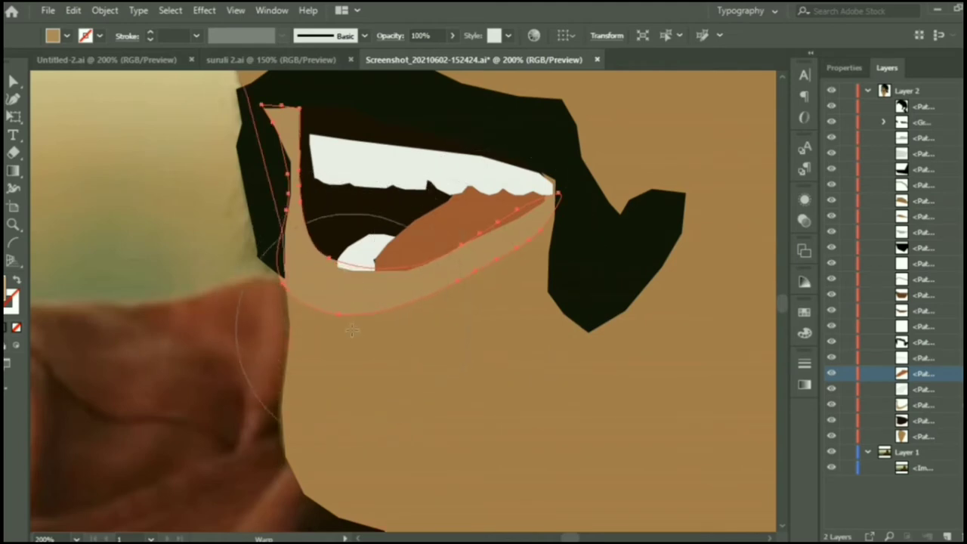
key(v)
click(612, 320)
click(363, 256)
drag(362, 257, 365, 259)
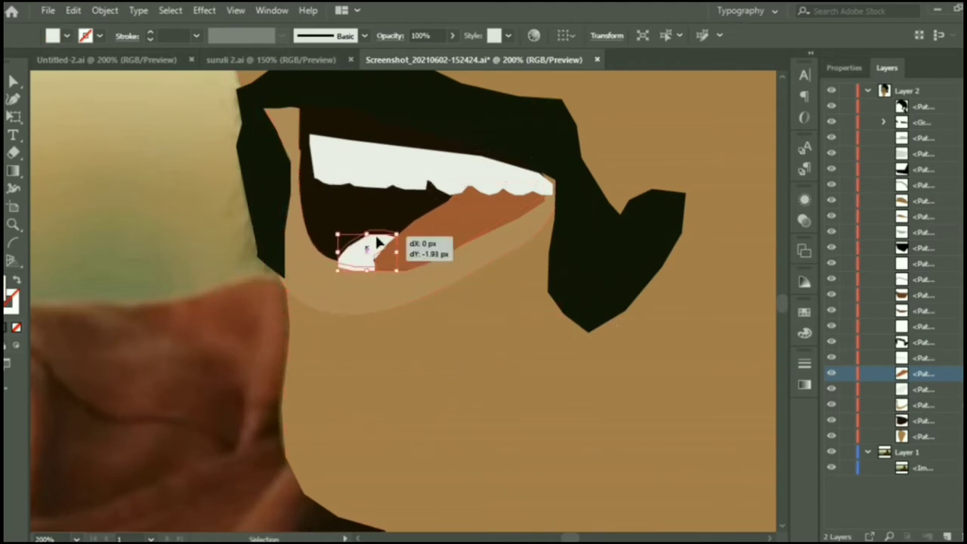
Stretch the upper teeth higher and further right, pulling the top-left corner down.
click(526, 198)
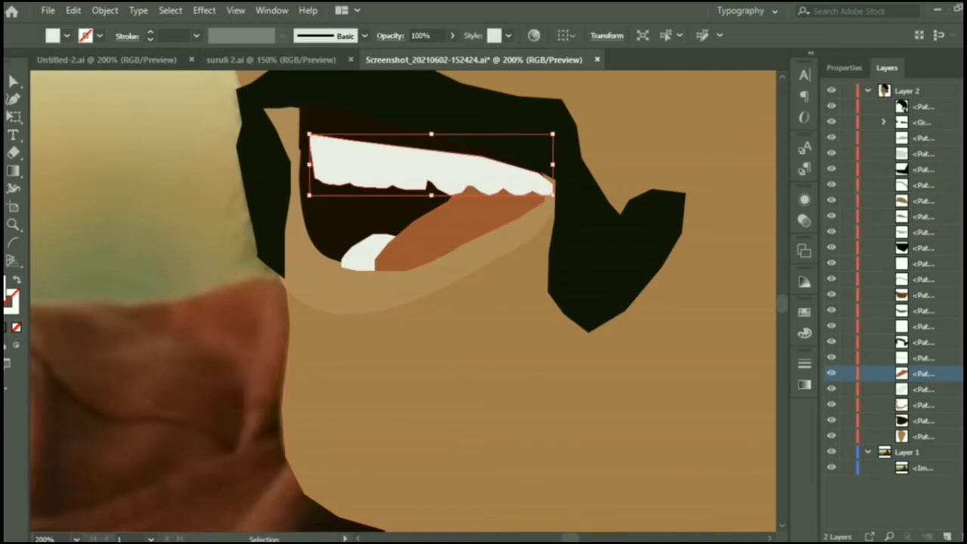
click(11, 190)
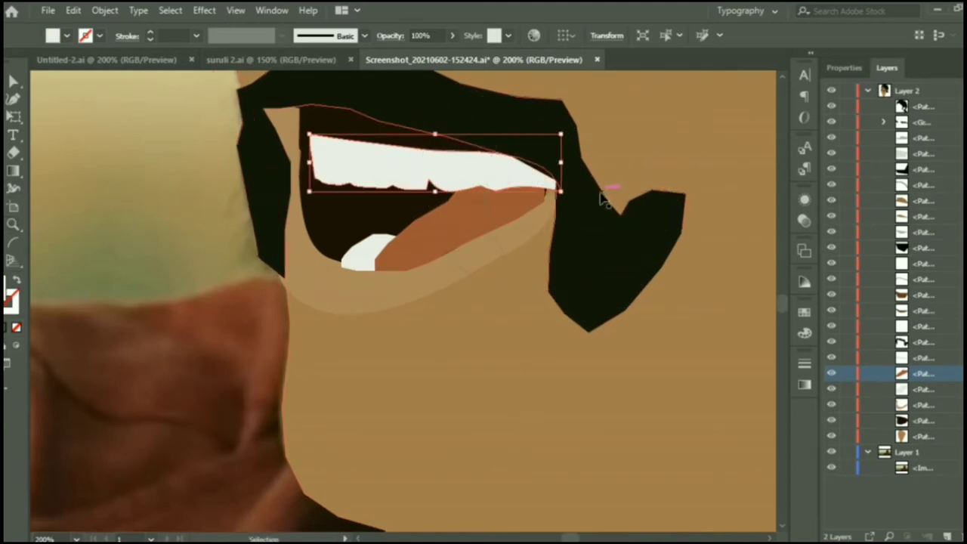
right_click(514, 173)
key(Escape)
key(v)
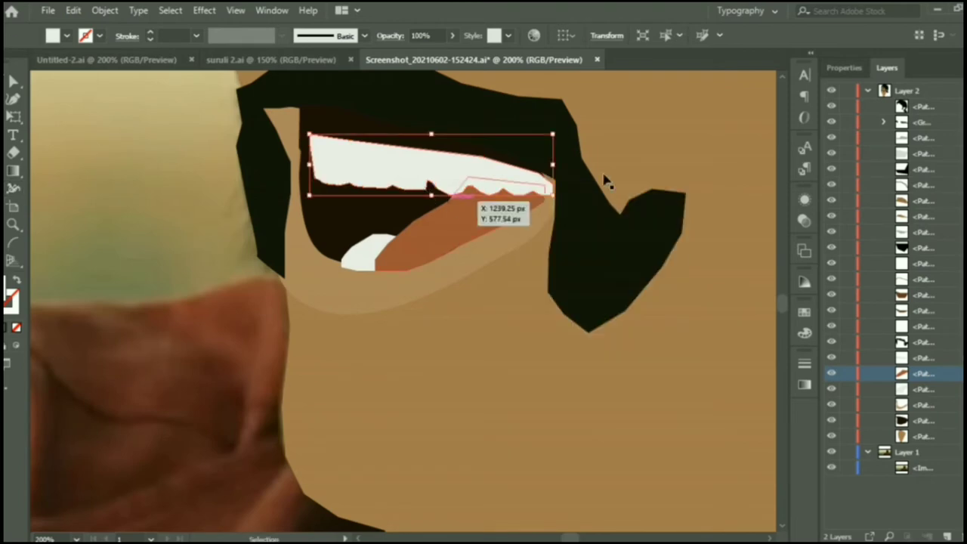
drag(553, 165, 560, 161)
drag(431, 135, 437, 127)
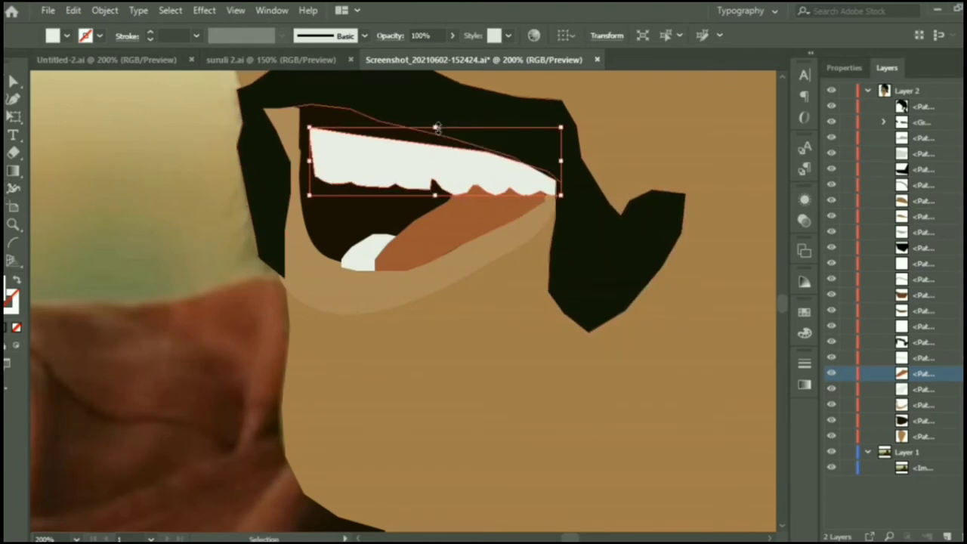
drag(320, 125, 311, 134)
Deselect the teeth and target the photo layer for the next shape.
click(213, 259)
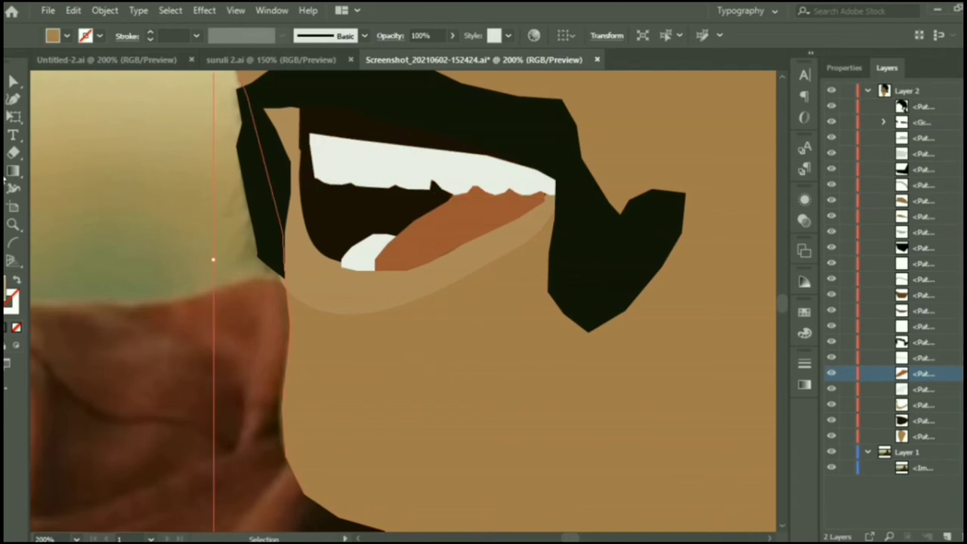
scroll(619, 177, down, 5)
scroll(658, 313, up, 1)
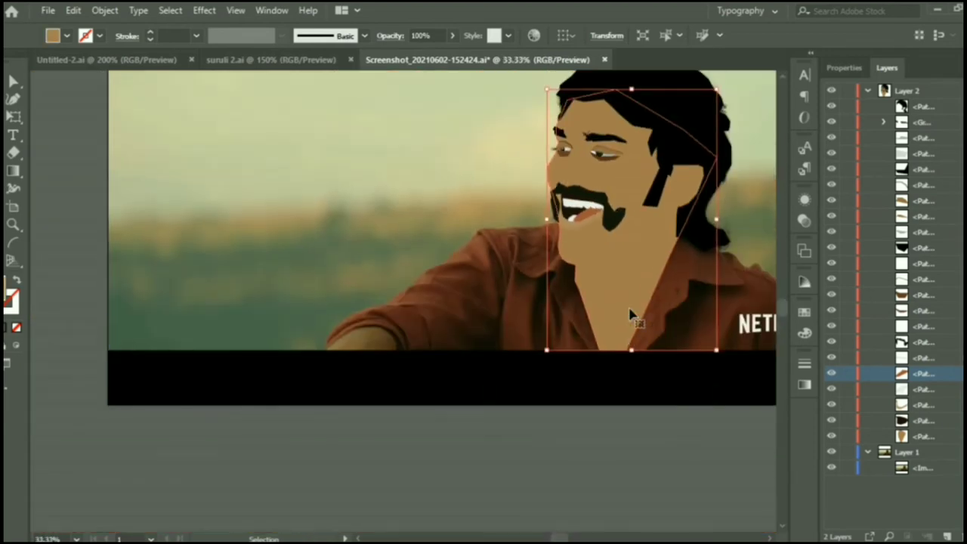
scroll(632, 317, up, 1)
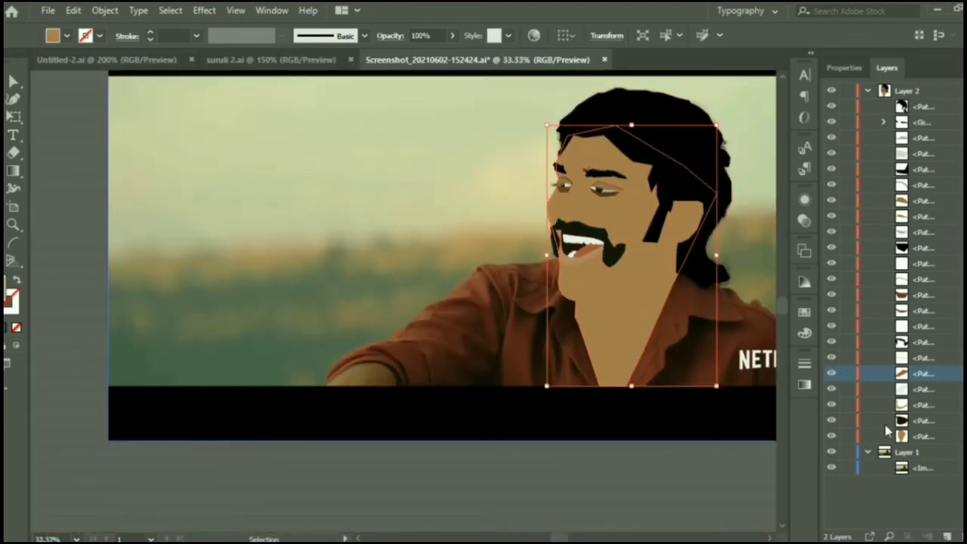
click(906, 452)
scroll(596, 270, up, 4)
scroll(597, 270, up, 2)
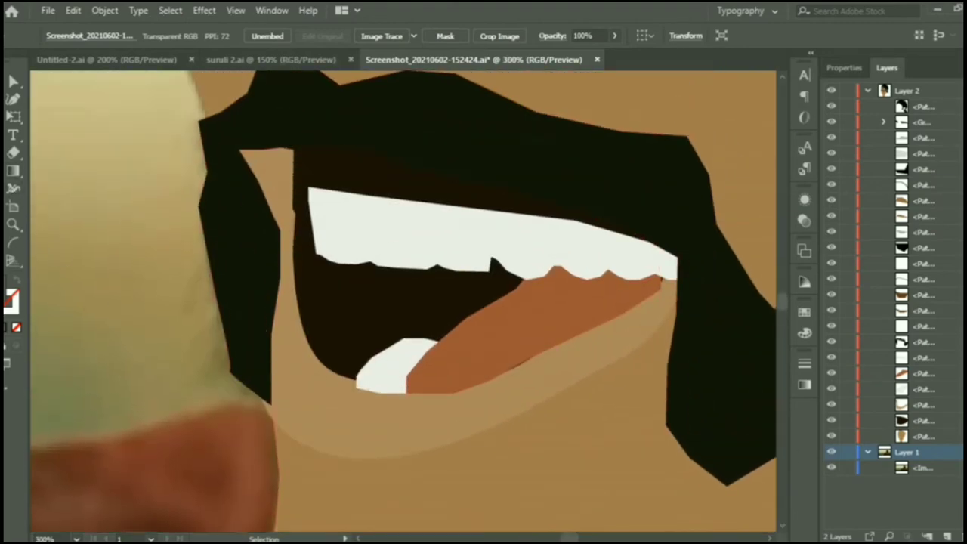
Hide the artwork and trace a tan gum shape above the upper teeth.
click(831, 89)
click(364, 194)
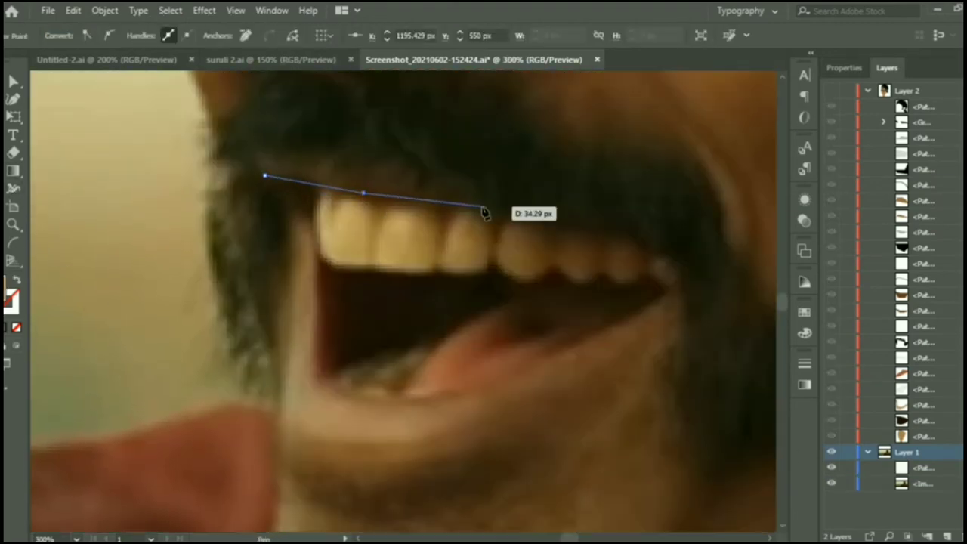
drag(666, 257, 440, 182)
key(ctrl+z)
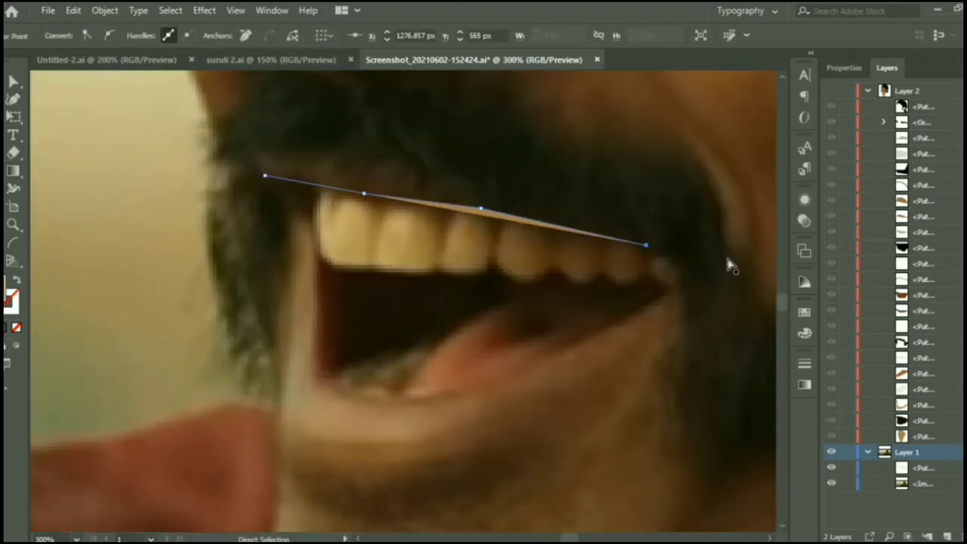
drag(480, 208, 466, 199)
click(454, 176)
mouse_move(264, 176)
mouse_down()
mouse_move(259, 155)
mouse_move(259, 175)
mouse_up()
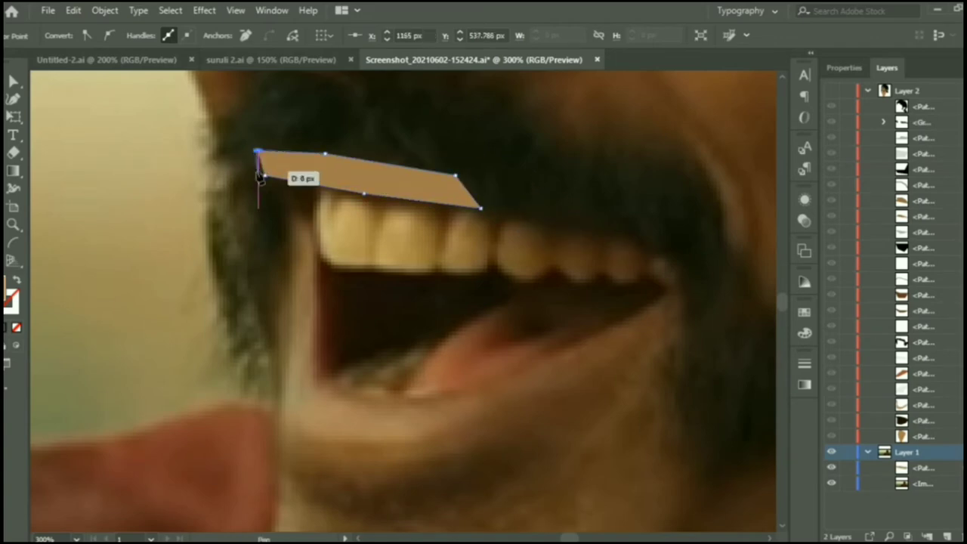
click(16, 282)
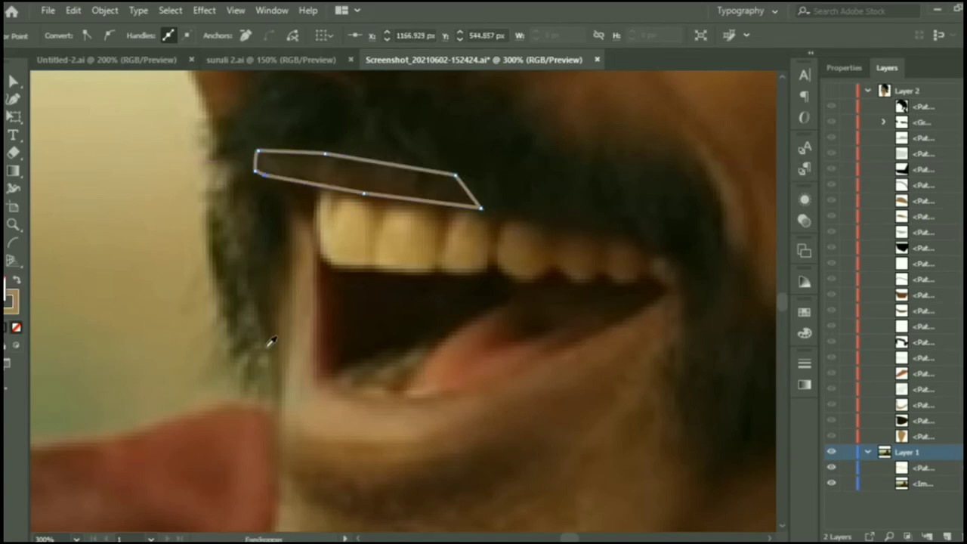
key(ctrl+z)
Move the gum into Layer 2, show it, and stretch it rightward over the teeth.
key(v)
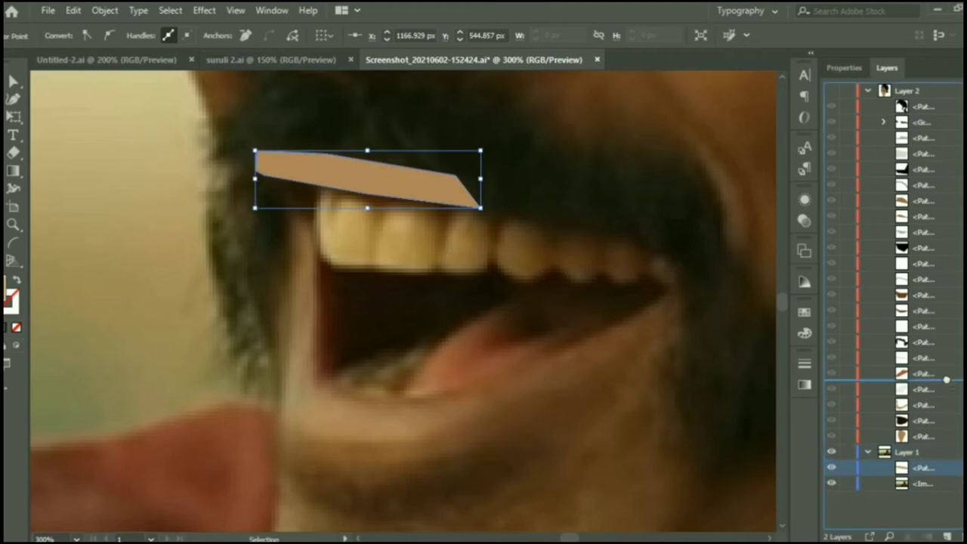
drag(953, 467, 953, 436)
click(830, 90)
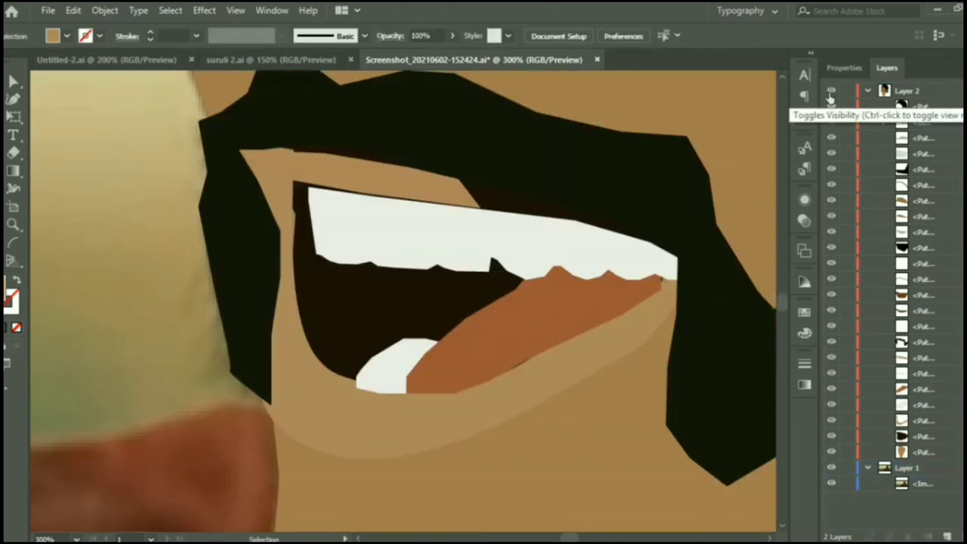
click(335, 183)
drag(485, 177, 646, 240)
drag(338, 187, 337, 181)
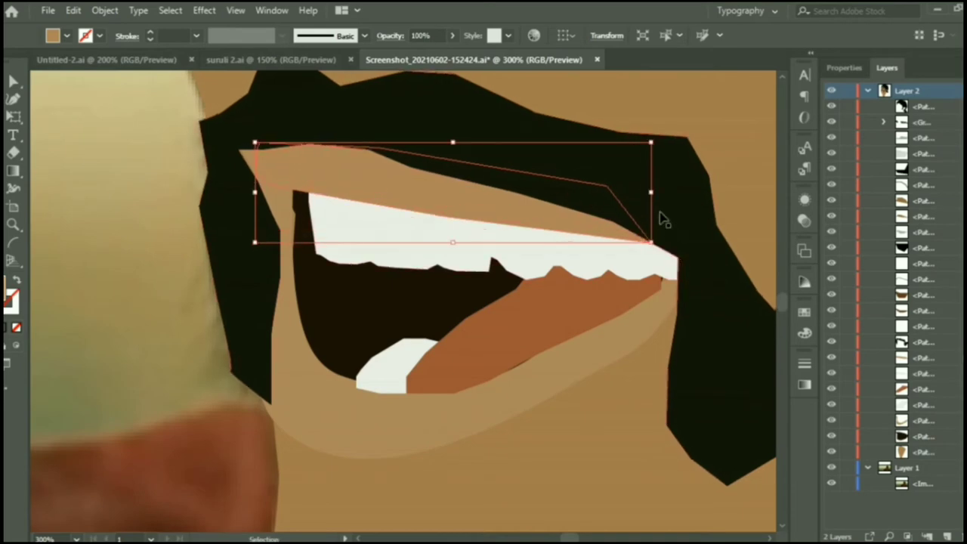
click(751, 128)
key(ctrl+minus)
key(ctrl+minus)
key(ctrl+minus)
key(ctrl+minus)
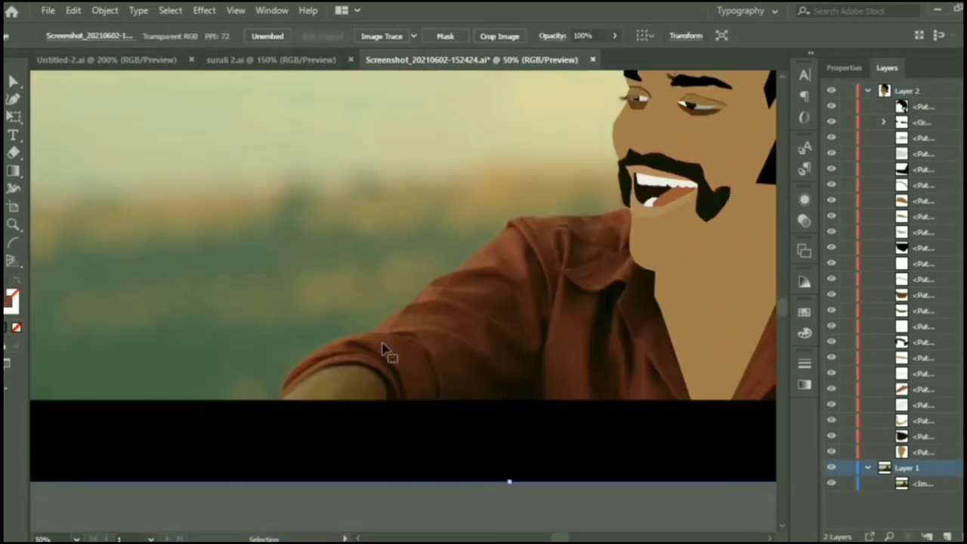
Hide the artwork and start tracing the nose outline down its bridge.
scroll(722, 383, up, 3)
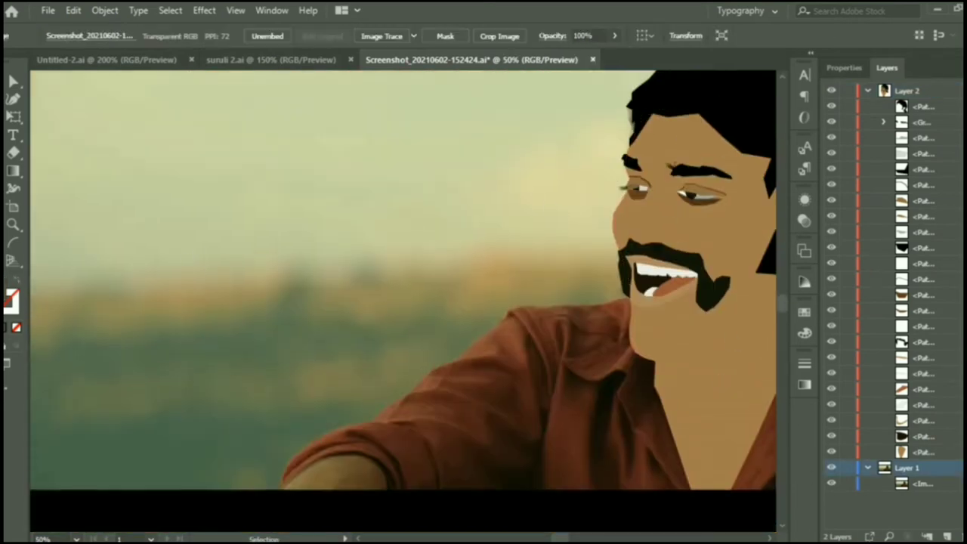
scroll(679, 302, right, 2)
scroll(679, 302, right, 2)
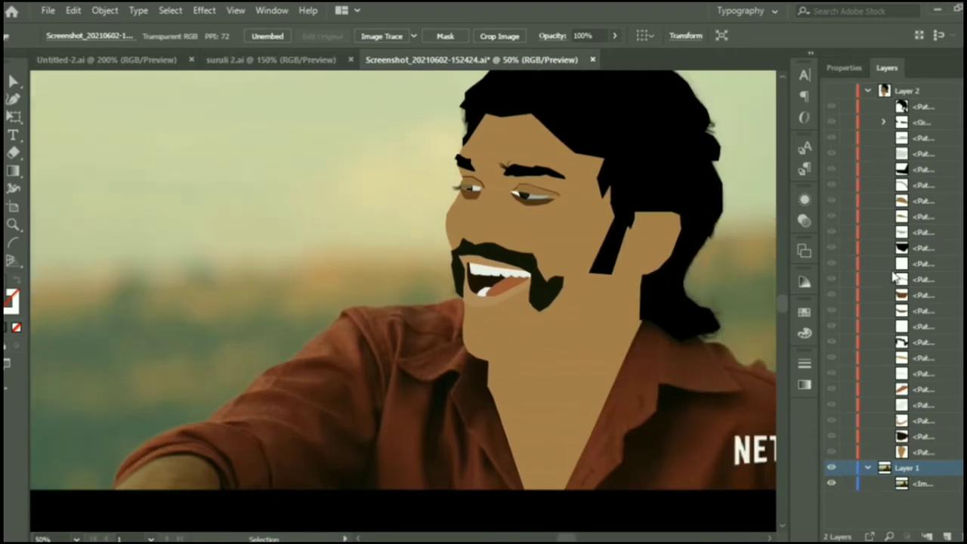
alt+click(831, 467)
scroll(491, 219, up, 3)
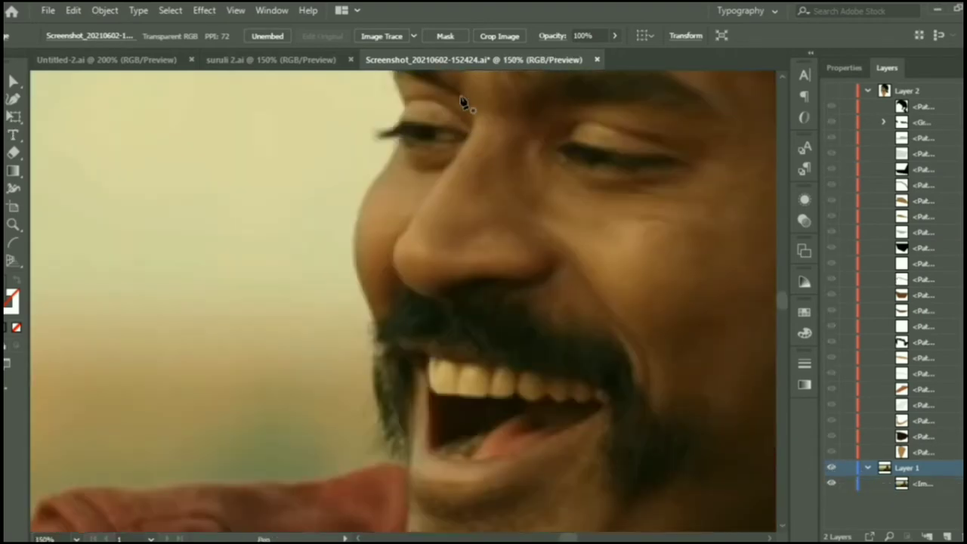
key(p)
click(459, 95)
click(459, 150)
click(442, 175)
Continue the nose outline down the side to the nostril.
click(427, 197)
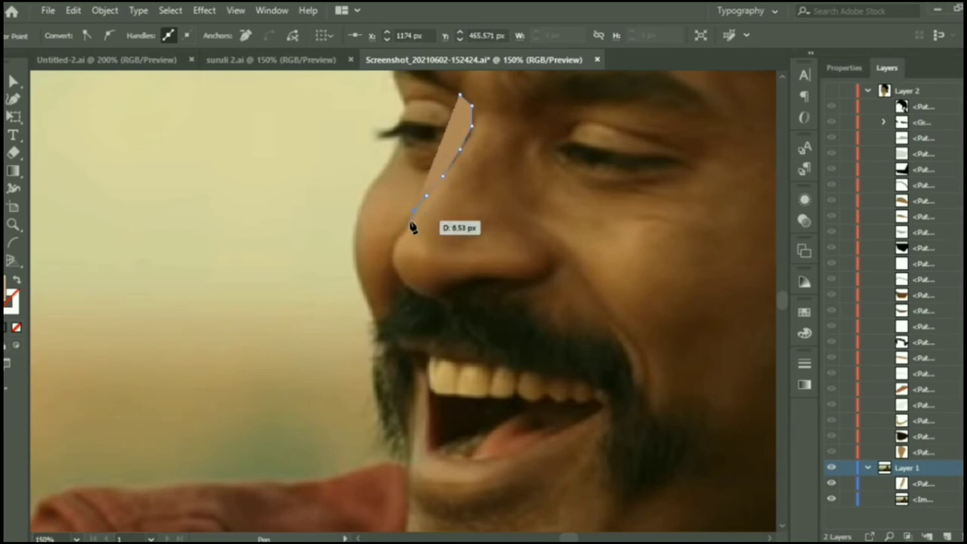
click(394, 240)
click(393, 256)
click(400, 281)
click(415, 293)
click(445, 307)
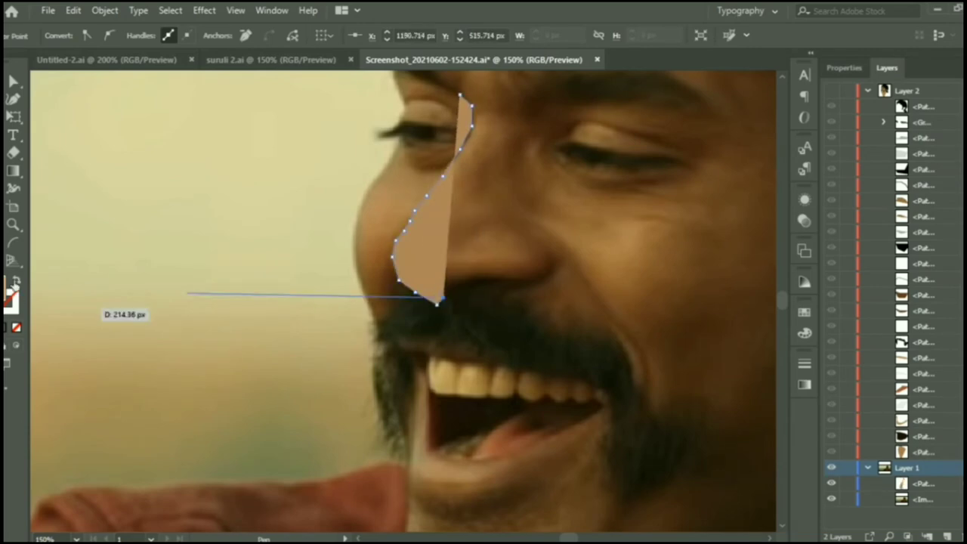
Close the nose outline and fill it with a skin tone sampled from the photo.
key(shift+x)
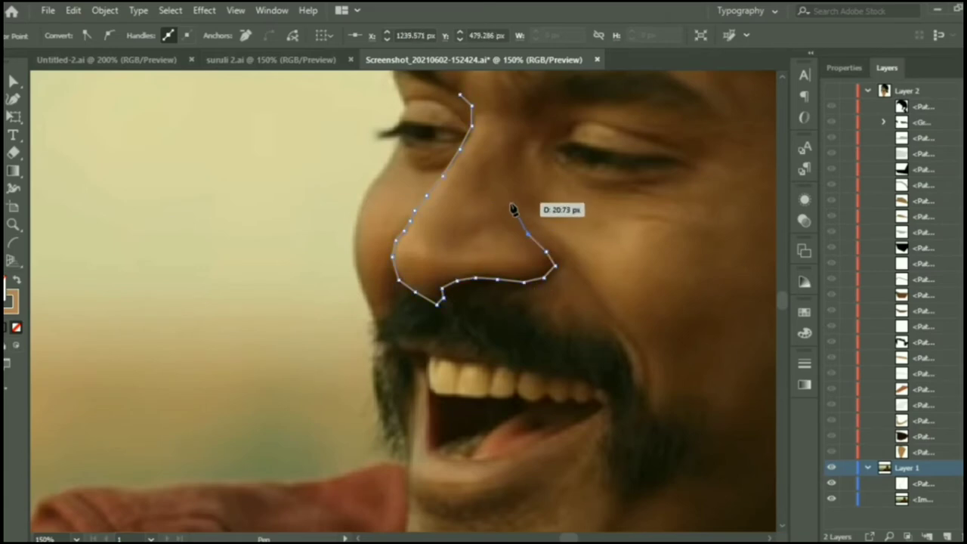
scroll(526, 143, up, 2)
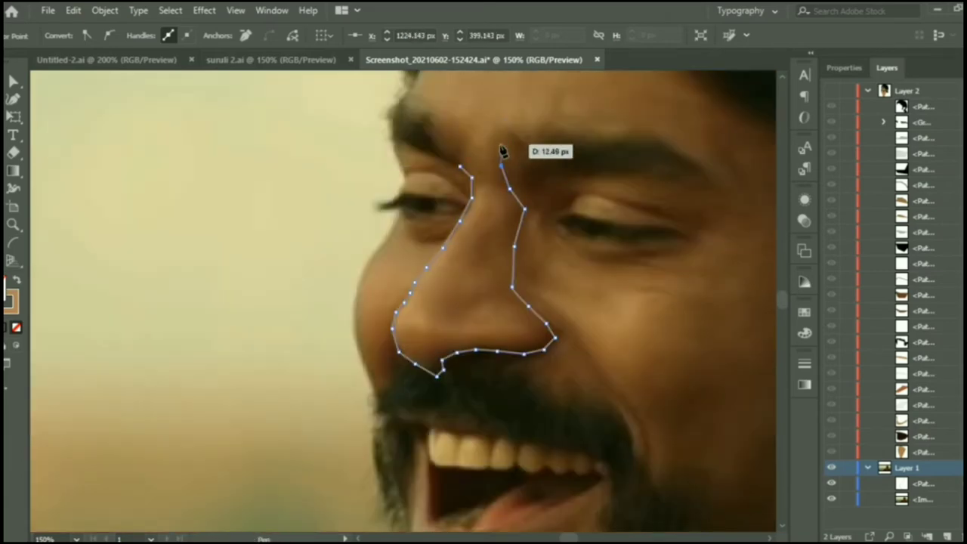
click(501, 132)
key(v)
click(17, 280)
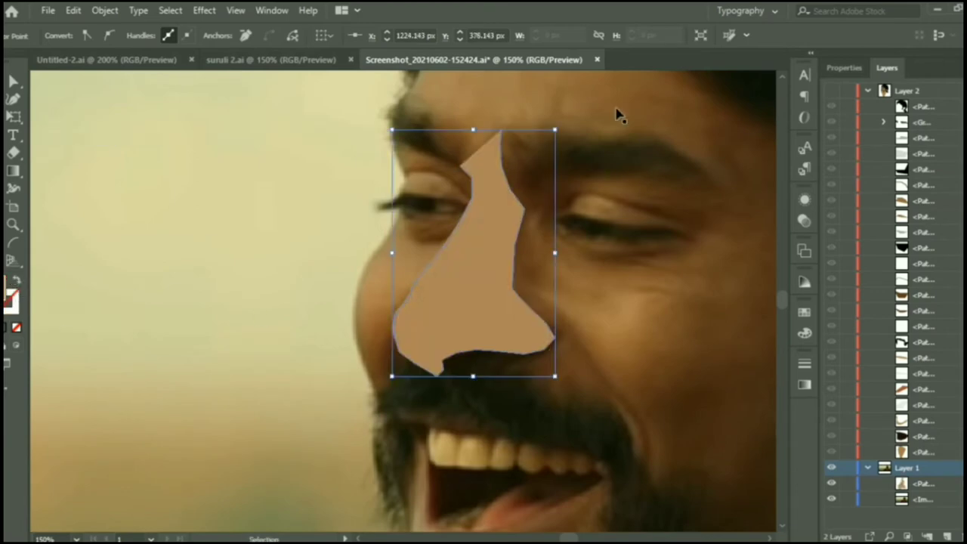
key(i)
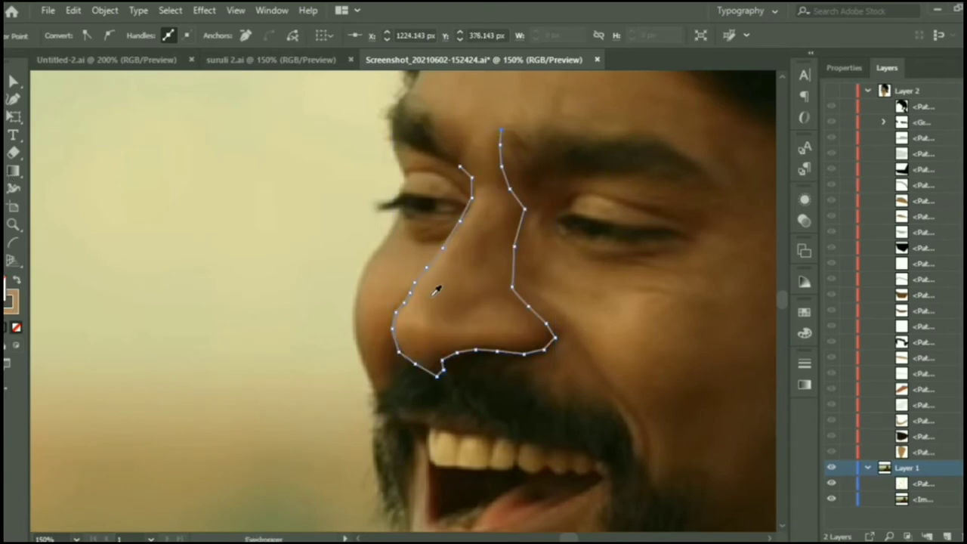
click(438, 287)
key(shift+x)
key(shift+x)
Move the nose into Layer 2, show the layer, and select the nose.
drag(922, 483, 923, 349)
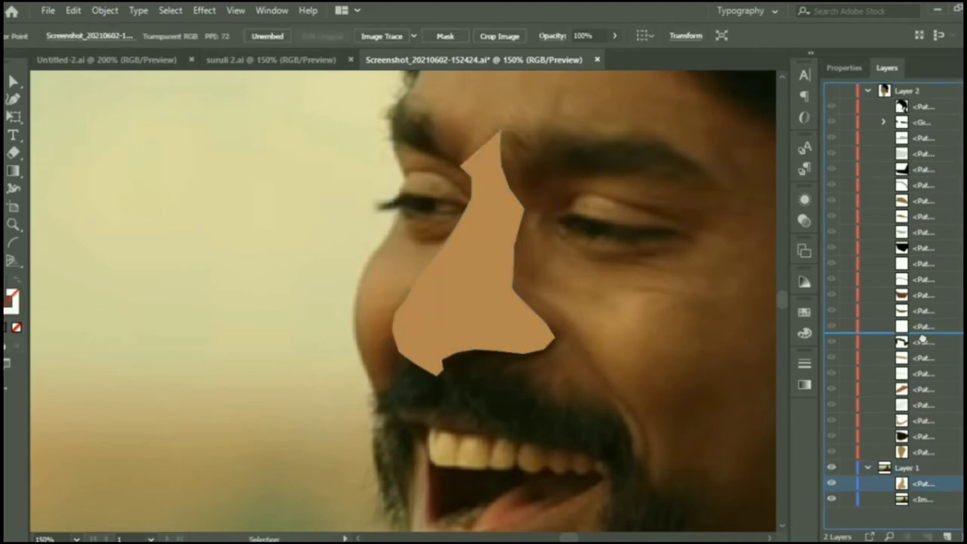
click(831, 91)
scroll(610, 308, down, 3)
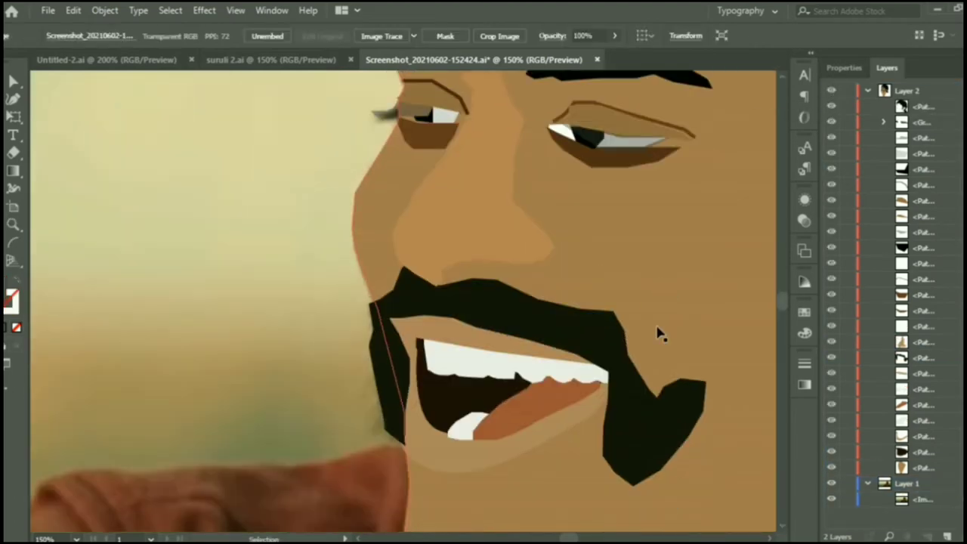
scroll(659, 335, down, 3)
scroll(658, 219, up, 3)
scroll(640, 249, up, 5)
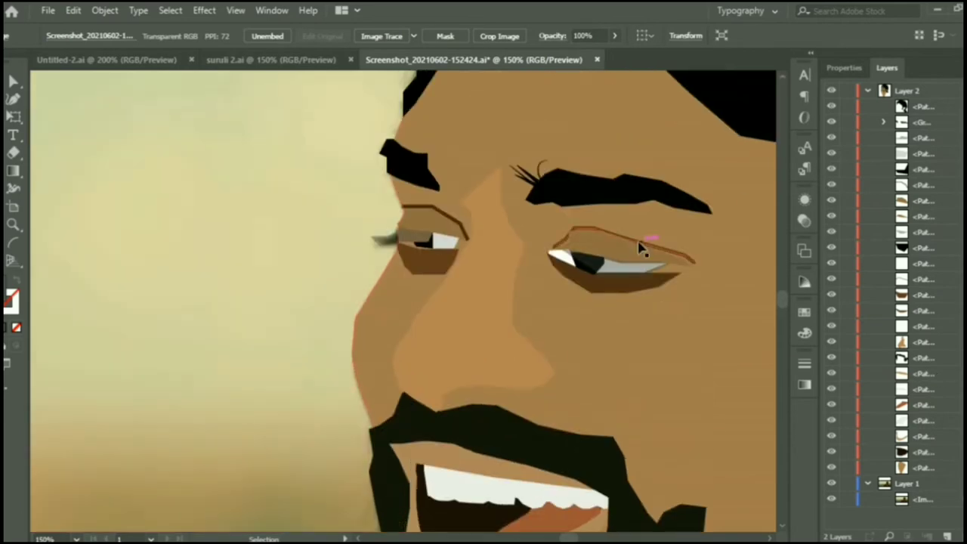
click(482, 192)
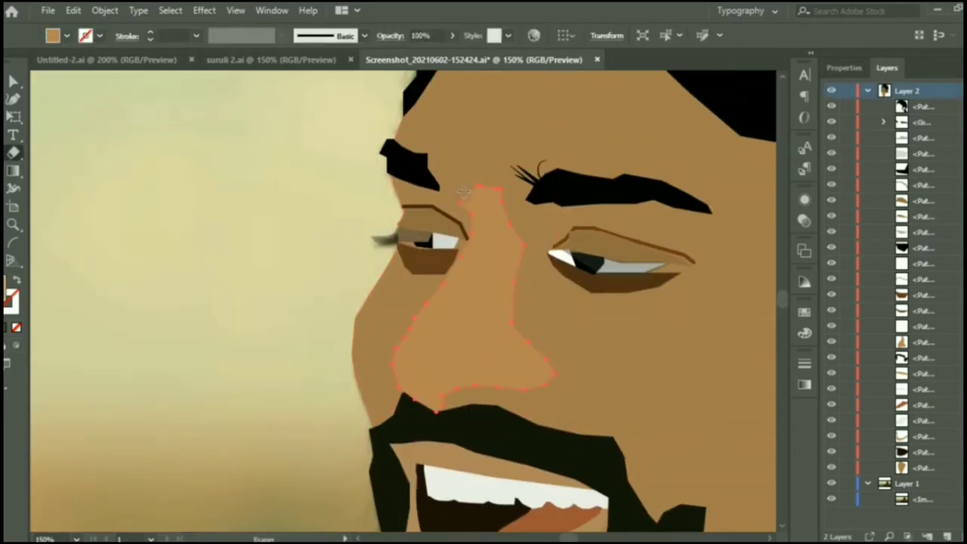
Try the eraser tools on the photo, then hide Layer 2 so the photo shows alone.
click(15, 153)
key(v)
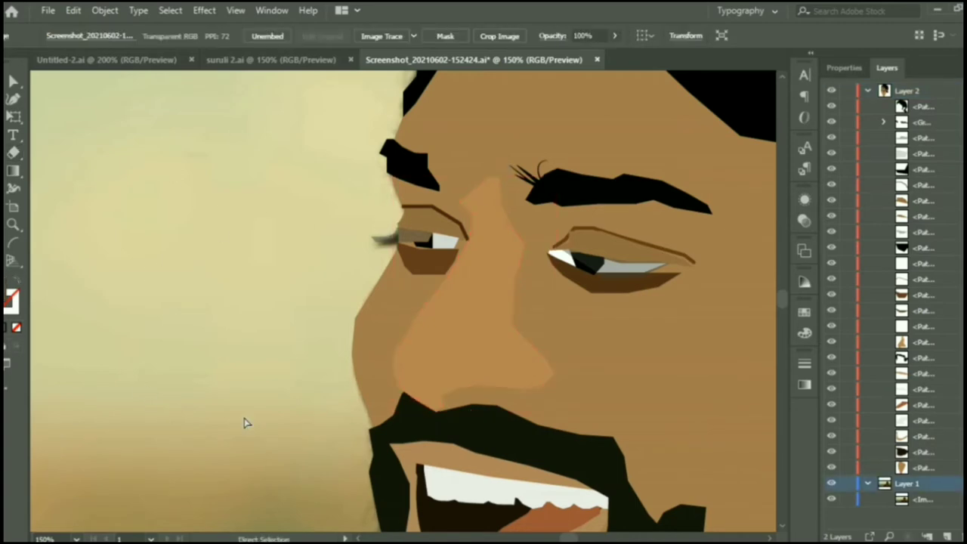
click(277, 382)
scroll(276, 382, down, 3)
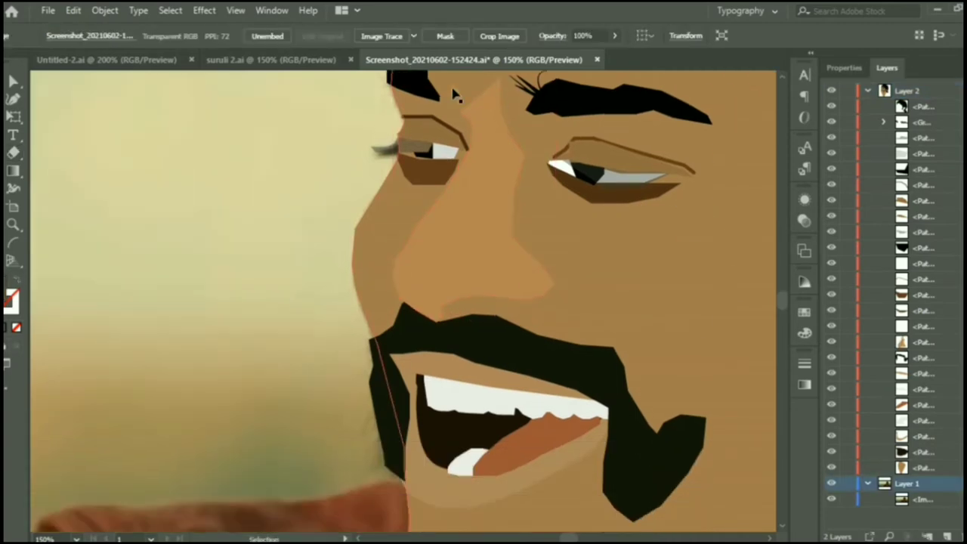
drag(14, 153, 104, 162)
click(103, 160)
scroll(187, 175, down, 3)
click(831, 90)
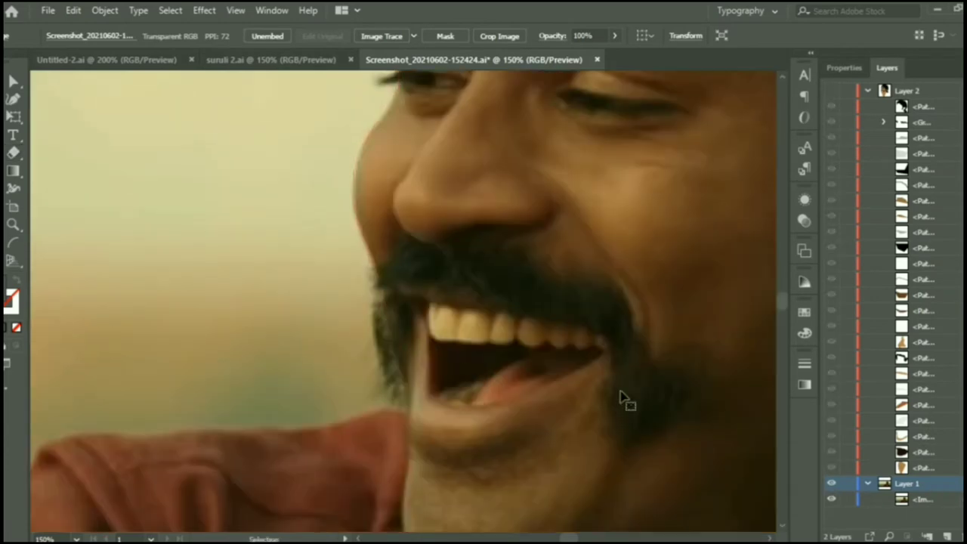
Trace a dark upper-mustache piece under the nose and move it into the visible Layer 2.
click(444, 242)
click(482, 224)
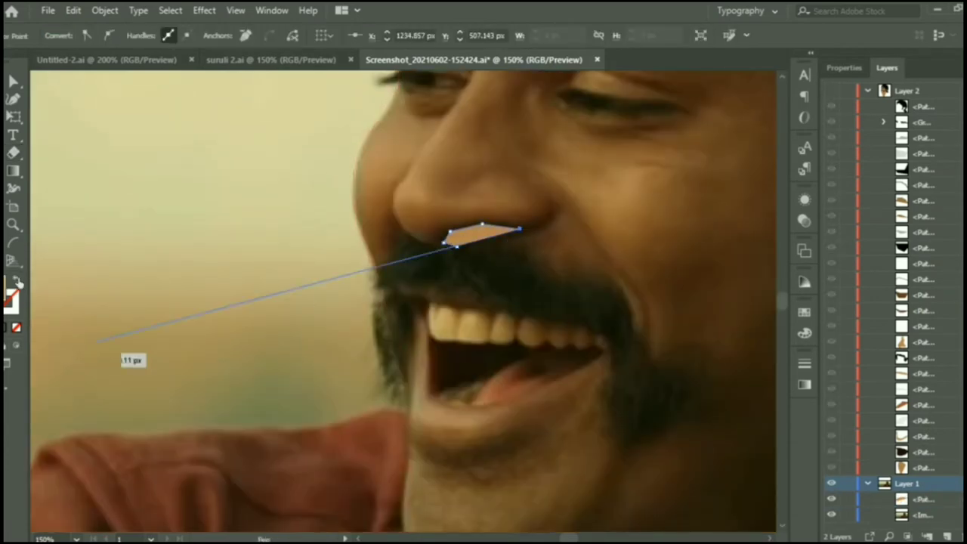
drag(518, 228, 458, 255)
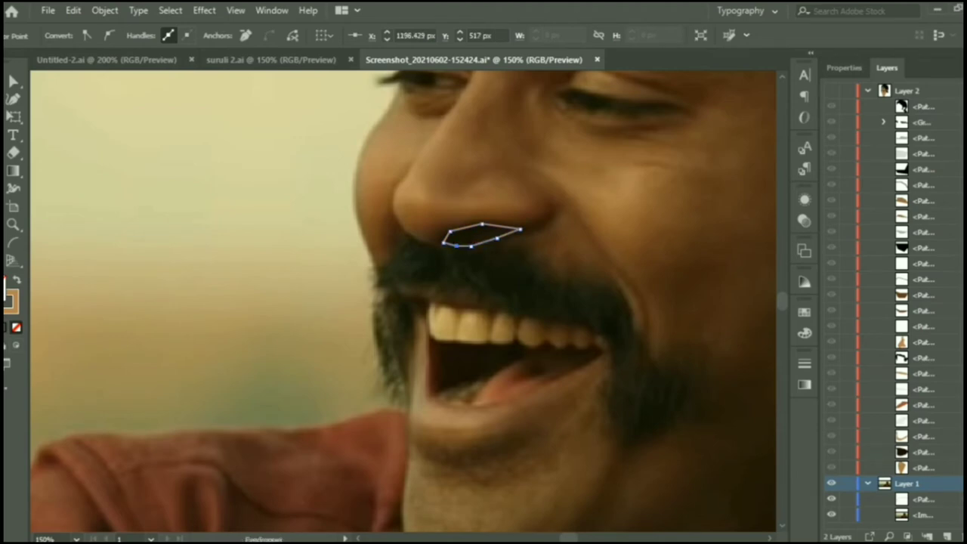
click(138, 95)
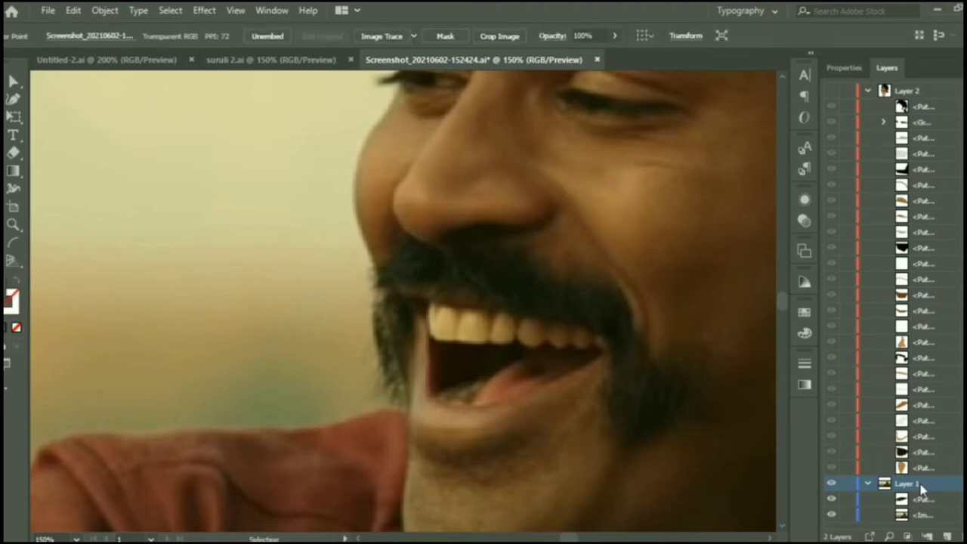
drag(922, 498, 940, 355)
click(831, 91)
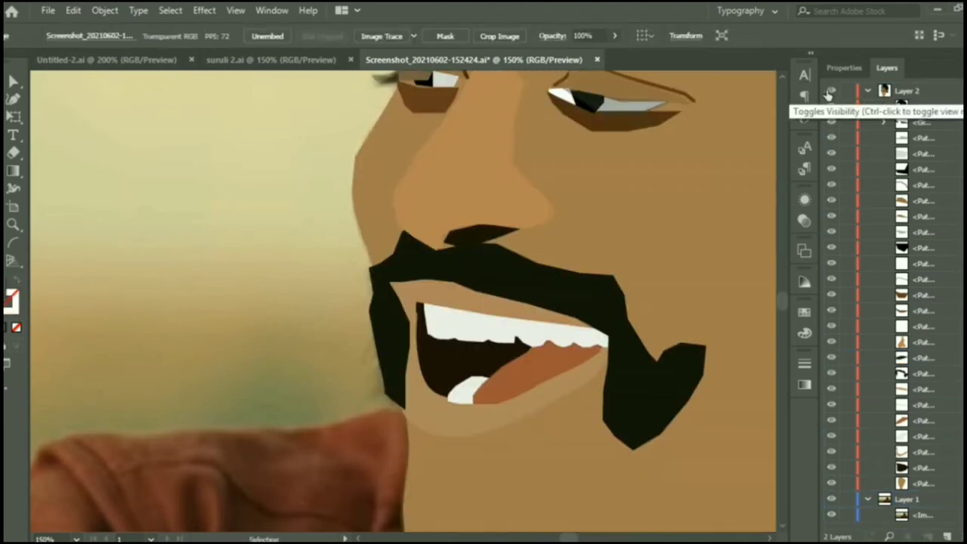
Nudge and stretch the upper-mustache piece to 59.14 × 15.43 px to meet the mustache.
click(483, 240)
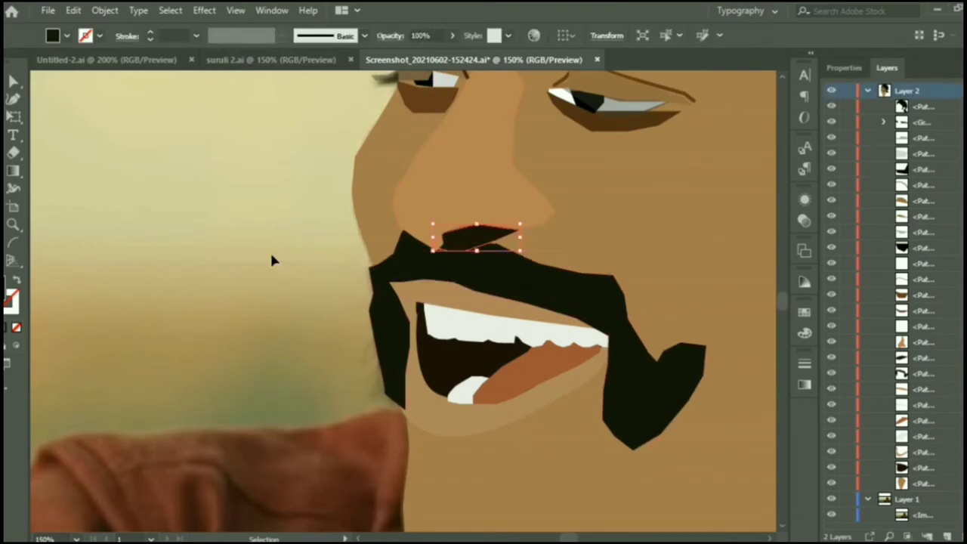
click(270, 255)
click(464, 240)
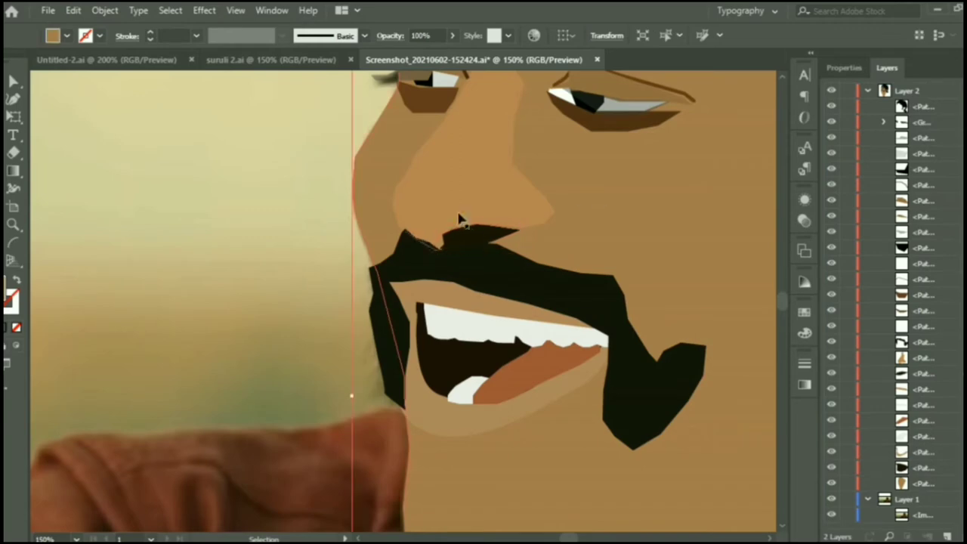
drag(476, 238, 472, 239)
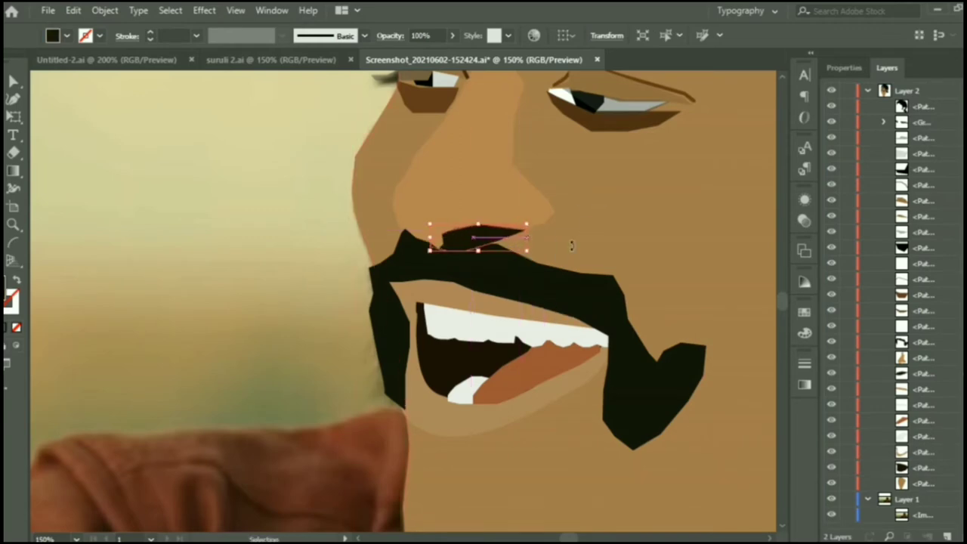
scroll(647, 216, down, 1)
scroll(657, 227, down, 3)
drag(427, 180, 427, 166)
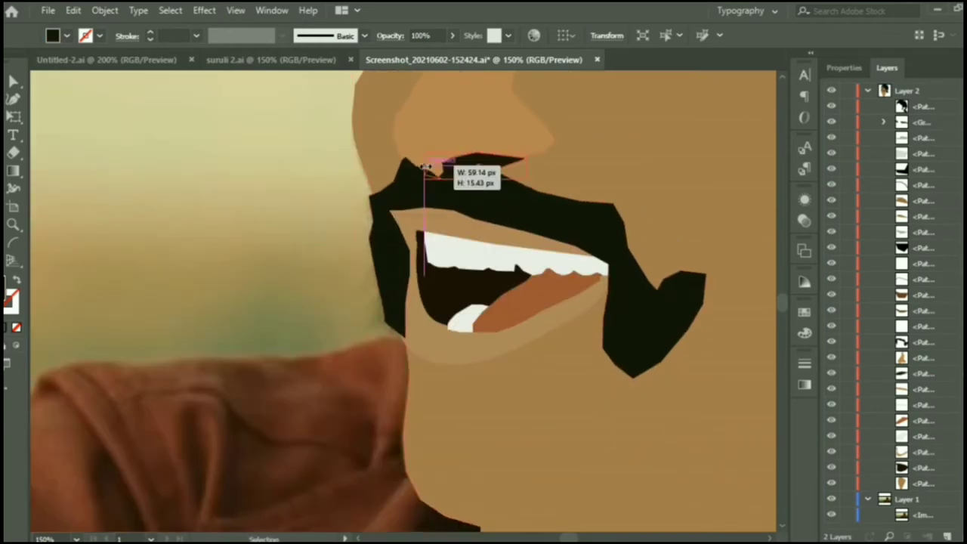
scroll(594, 189, up, 3)
scroll(500, 379, up, 3)
click(501, 380)
scroll(640, 355, up, 3)
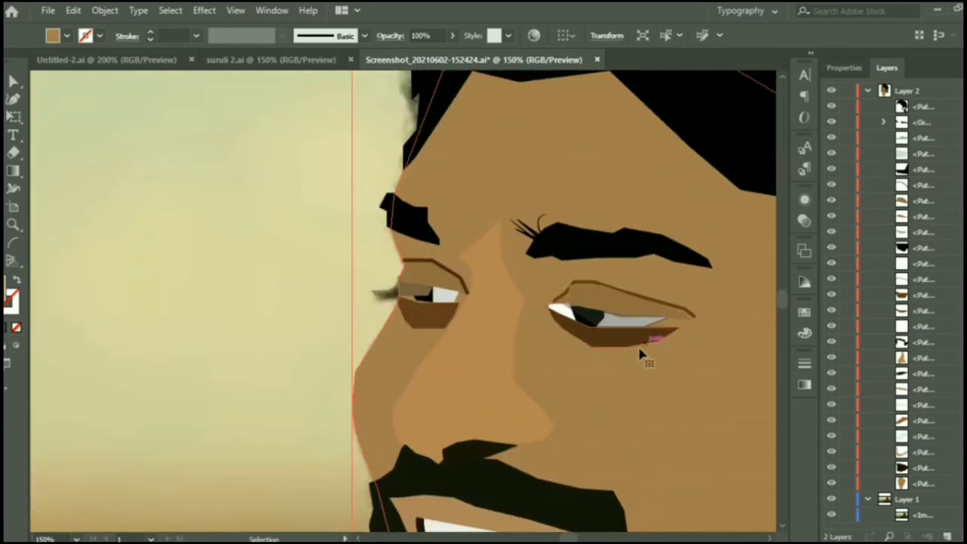
scroll(640, 355, down, 3)
scroll(725, 324, up, 1)
With the artwork hidden, Pen-trace a smile line from beside the nose to the mouth corner.
click(830, 89)
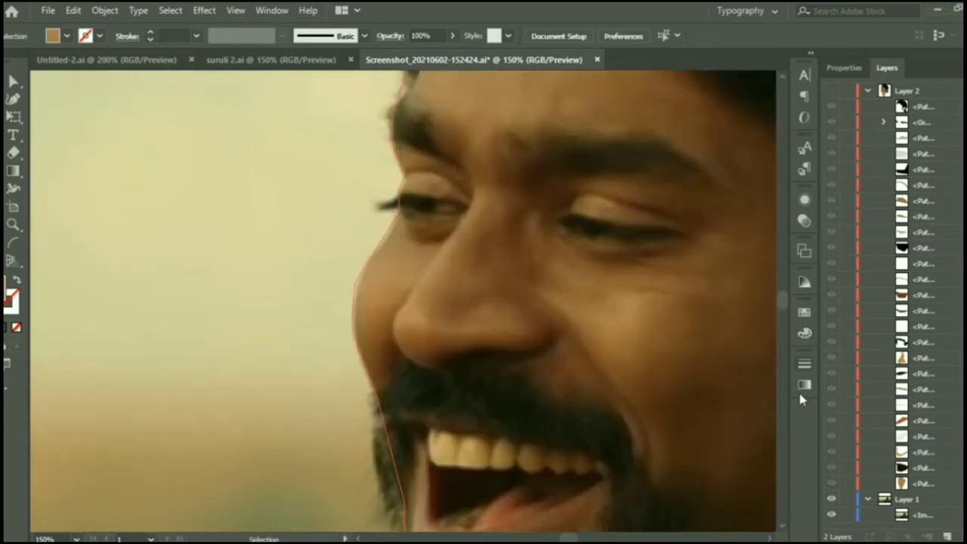
scroll(801, 381, down, 3)
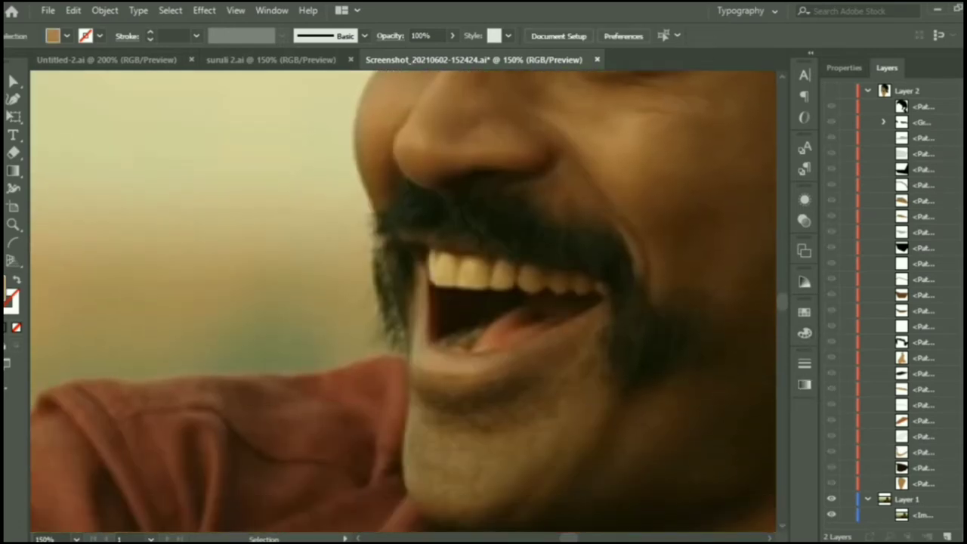
key(p)
click(530, 119)
click(570, 147)
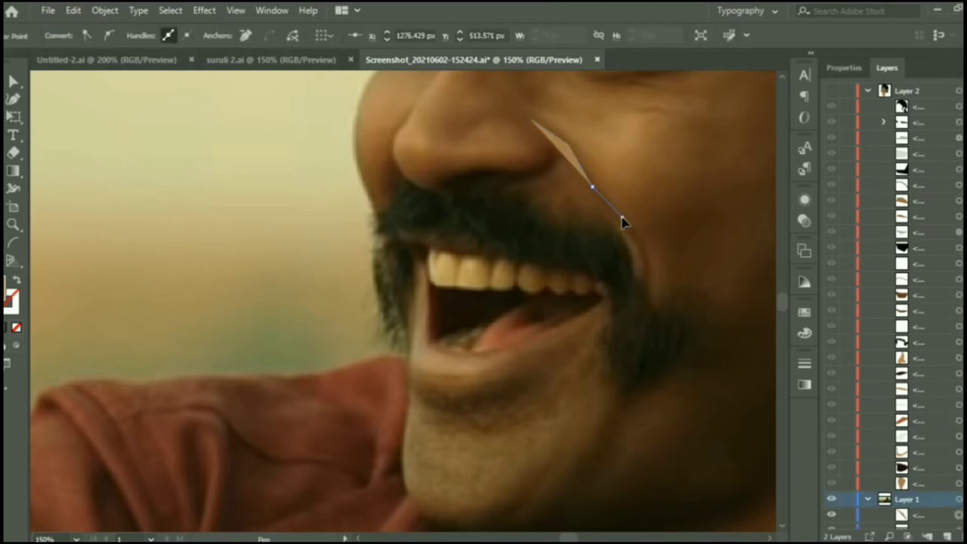
click(622, 219)
click(651, 261)
click(646, 291)
Turn the smile line's fill into a 2 pt stroke with a tapered width profile.
key(shift+x)
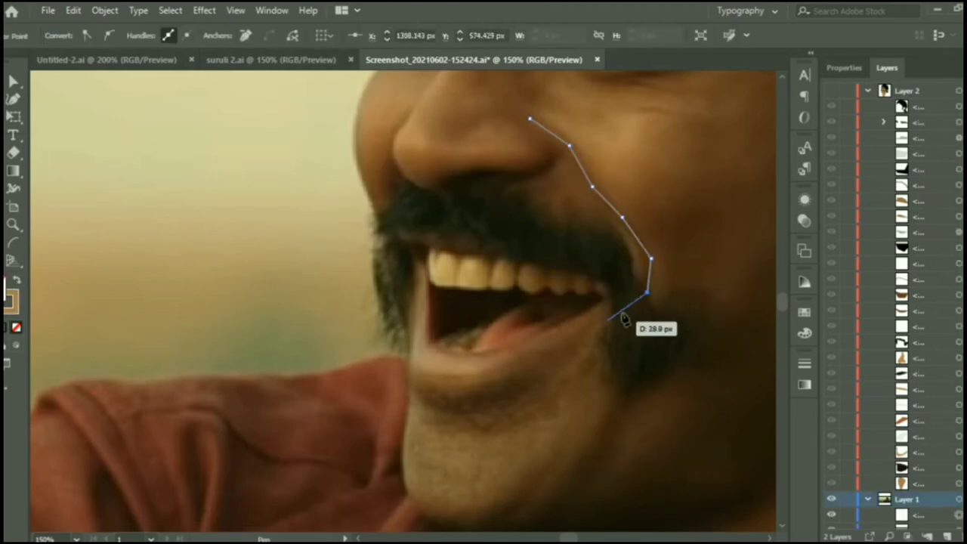
key(v)
click(843, 68)
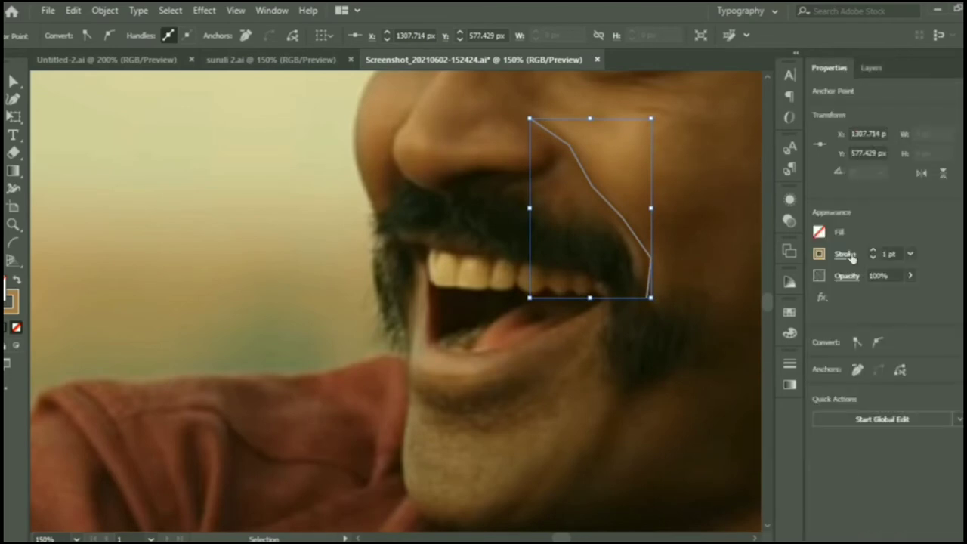
click(844, 254)
click(806, 487)
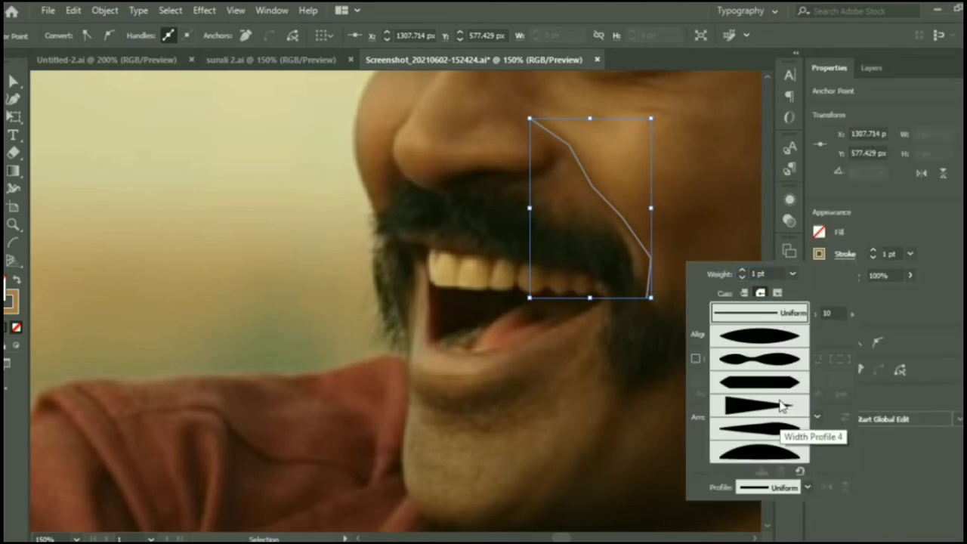
click(770, 346)
click(742, 270)
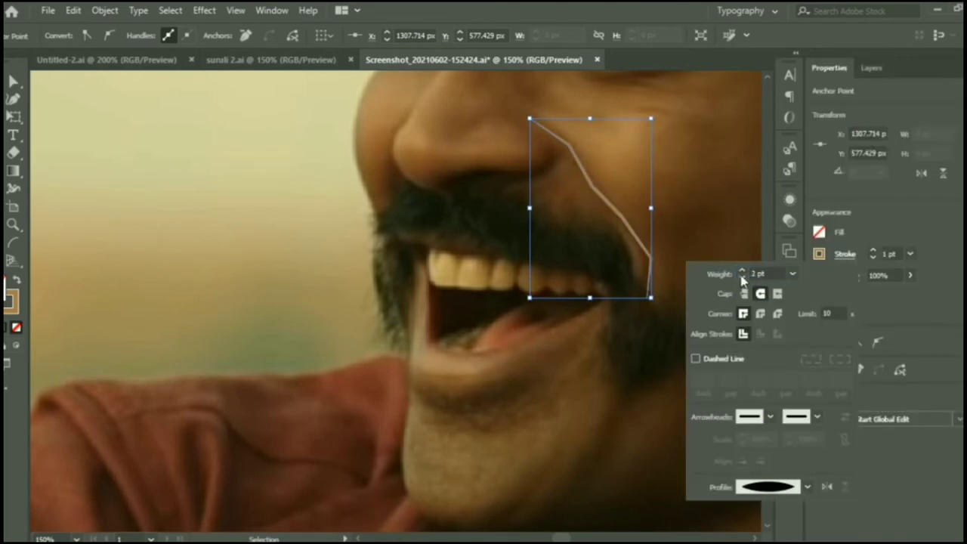
Reapply the tapered Width Profile 1 to the smile-line stroke.
scroll(615, 323, up, 3)
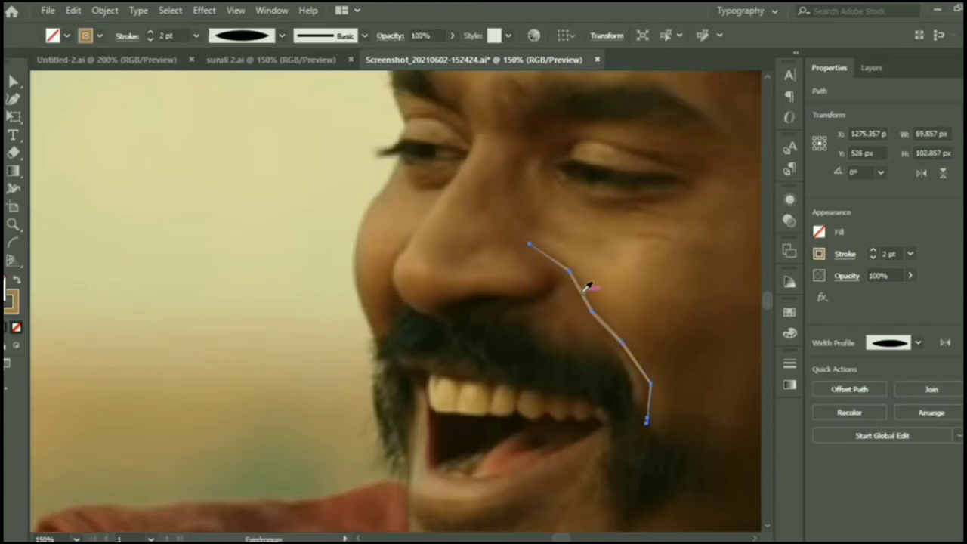
click(155, 185)
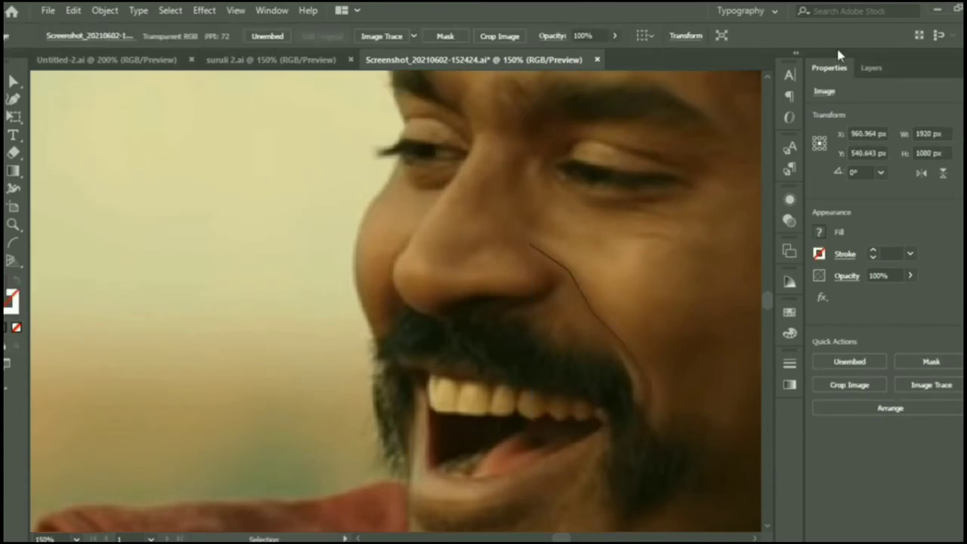
click(589, 317)
click(844, 254)
click(807, 487)
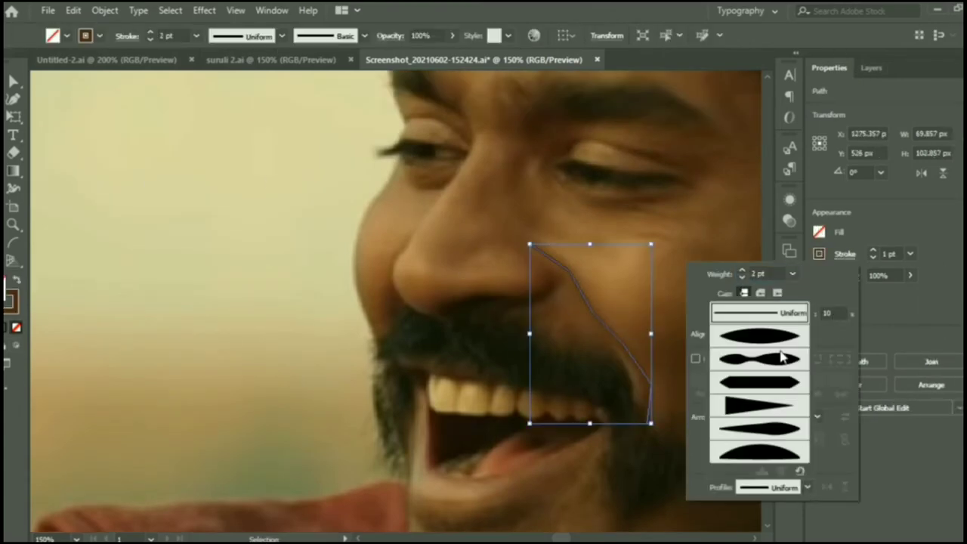
click(765, 328)
Move the smile line into Layer 2, show the artwork, and set its opacity to 26%.
click(718, 231)
click(871, 67)
drag(934, 477, 924, 351)
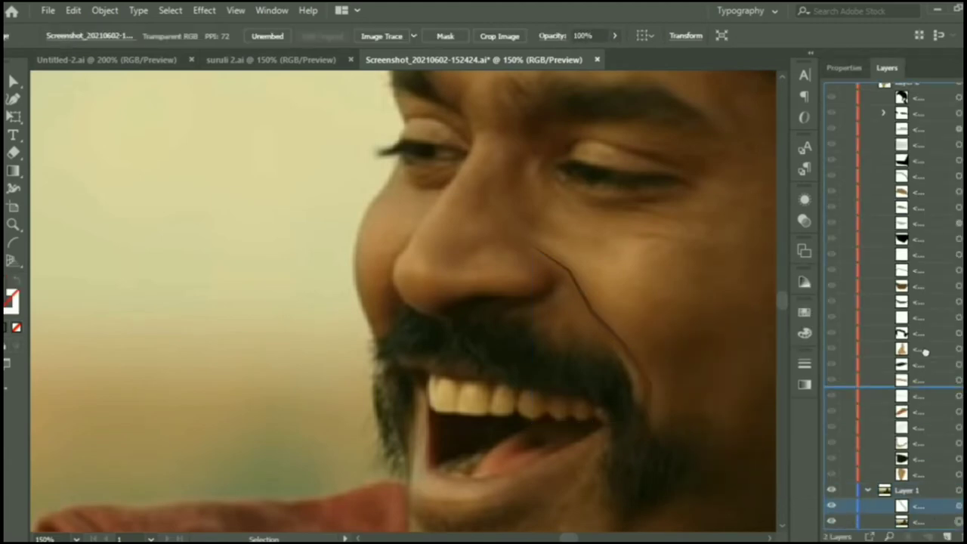
scroll(695, 198, down, 2)
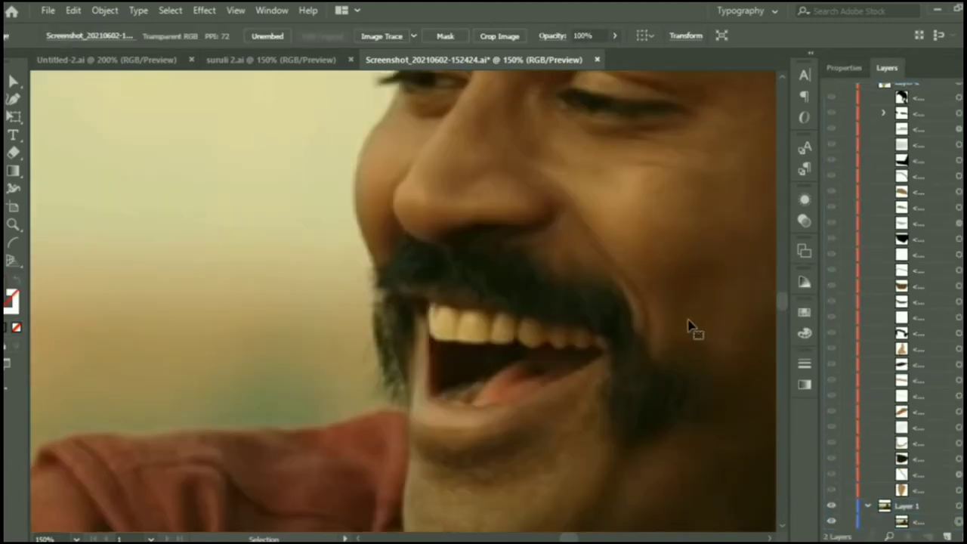
click(831, 91)
scroll(686, 222, up, 3)
click(595, 347)
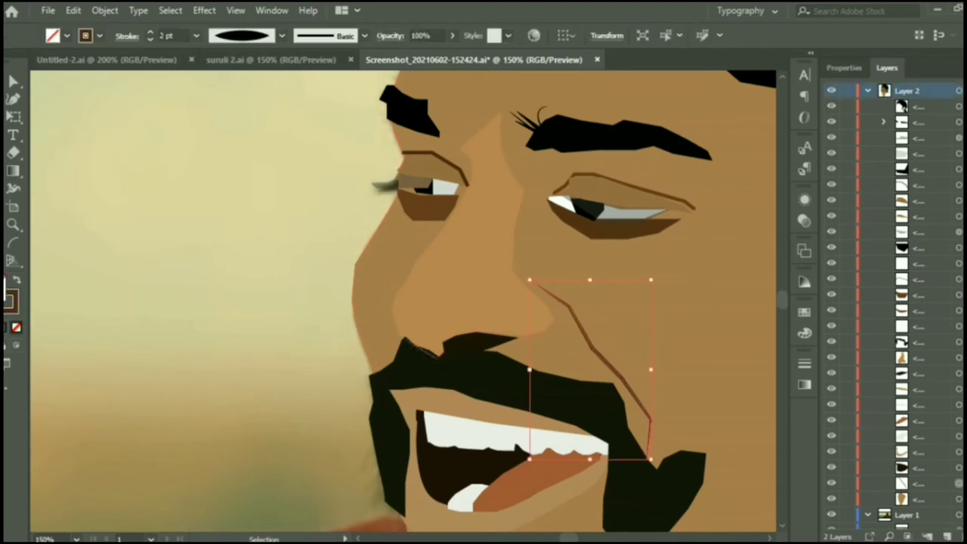
click(843, 67)
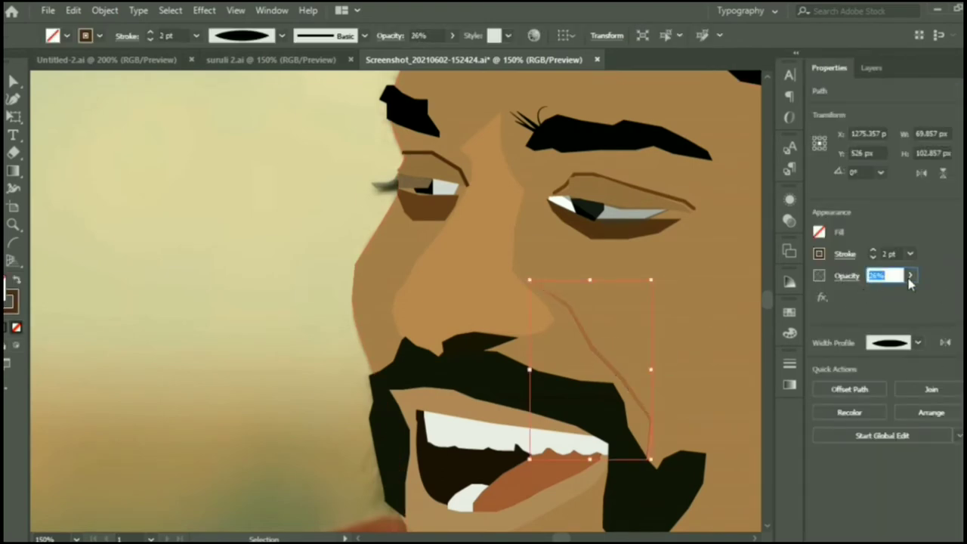
click(171, 313)
Reflect the pink cheek stroke vertically and drag it back onto the face.
key(ctrl+0)
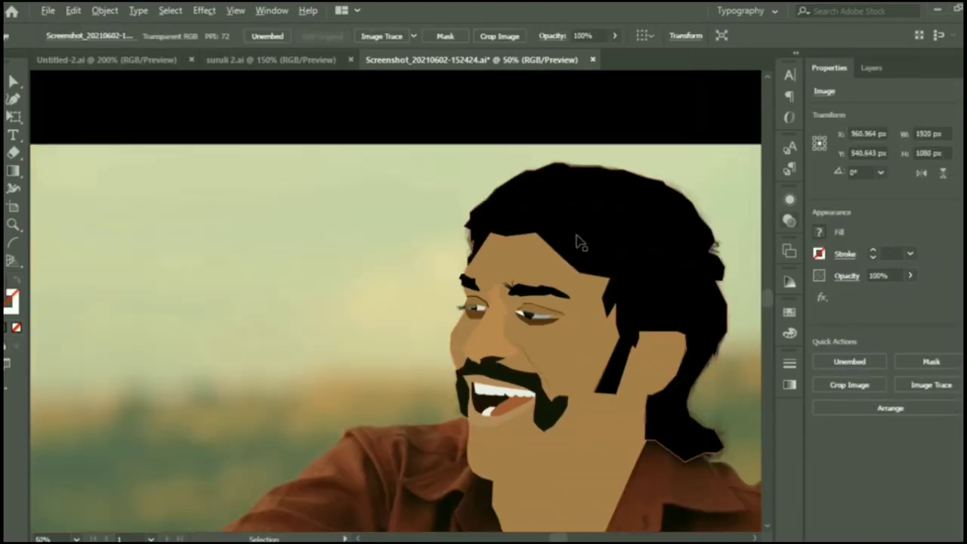
click(887, 67)
click(831, 521)
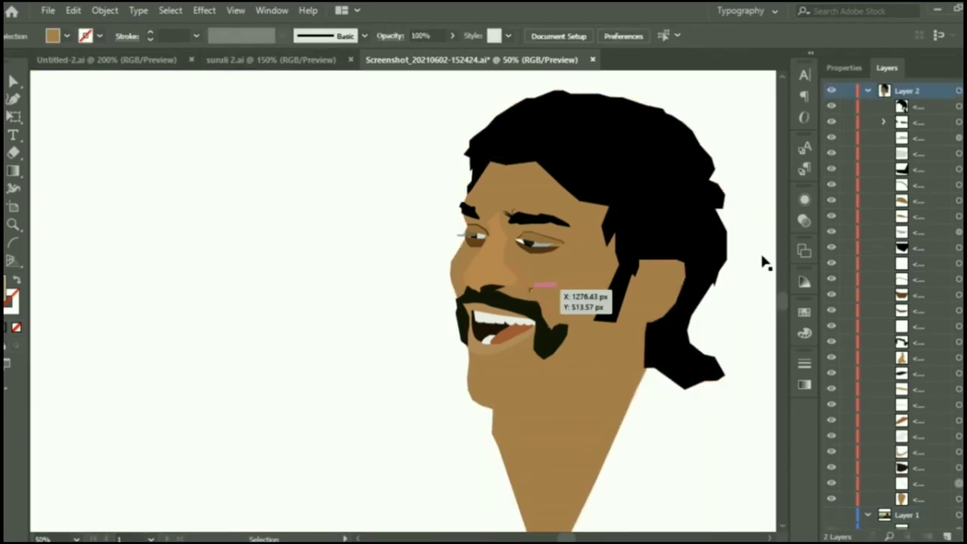
drag(541, 305, 404, 297)
right_click(403, 297)
mouse_move(448, 451)
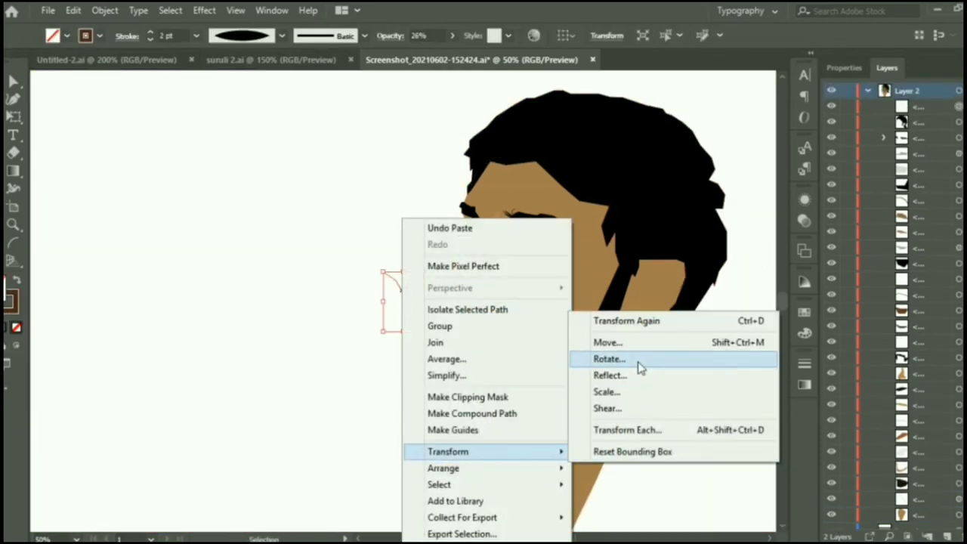
click(597, 377)
click(264, 342)
drag(407, 283, 466, 281)
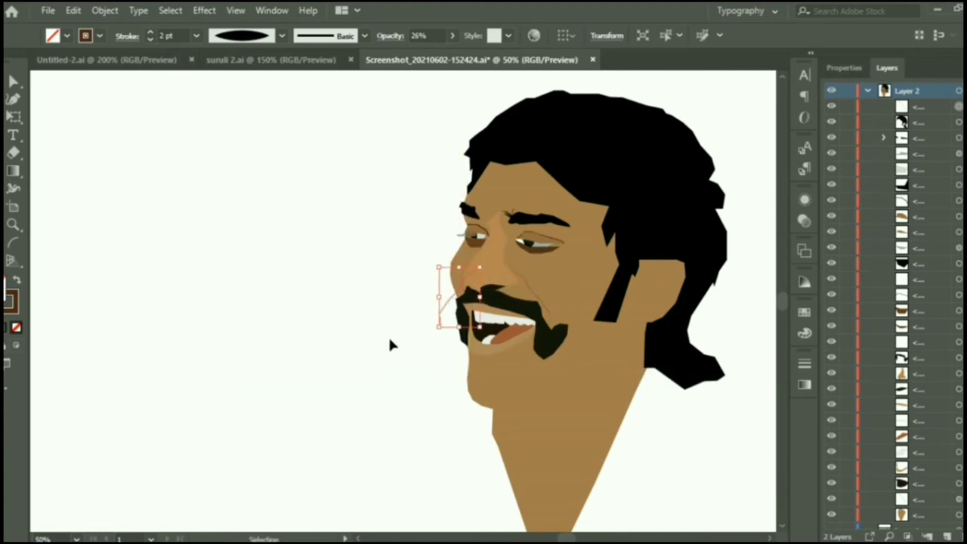
click(390, 340)
Switch to Outline view and select the reference photo.
key(ctrl+y)
key(ctrl+y)
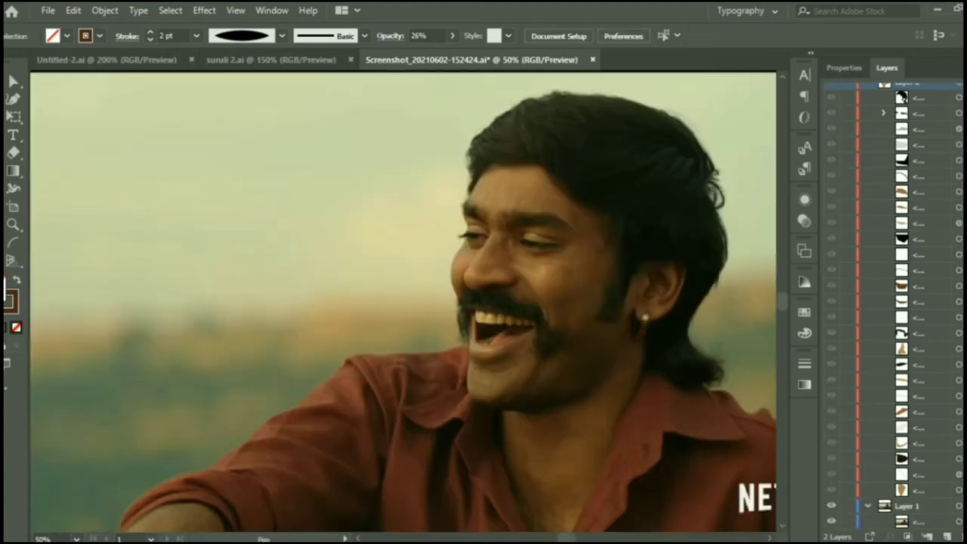
click(463, 277)
scroll(463, 276, up, 5)
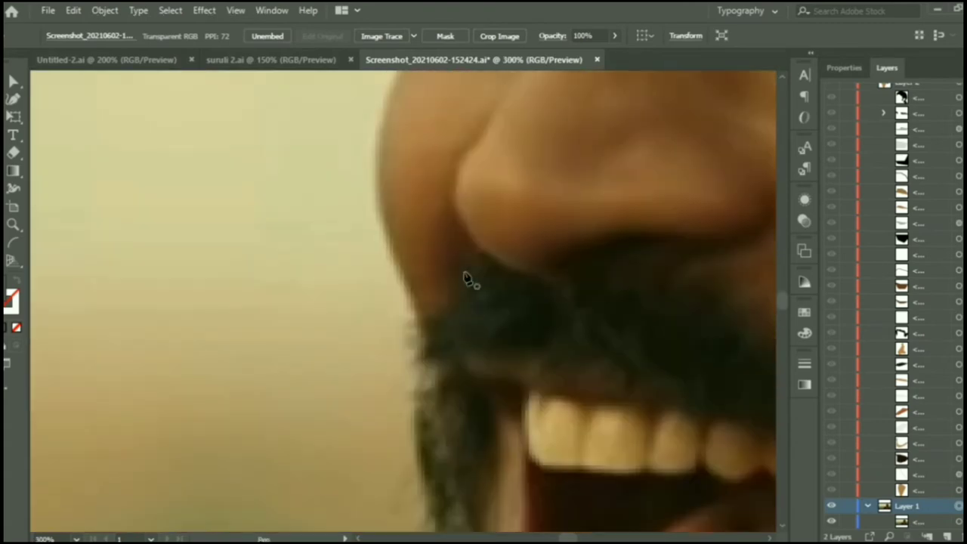
scroll(619, 384, down, 2)
scroll(619, 384, down, 3)
Hide Layer 2 to reveal the reference photo around the chin.
scroll(619, 384, down, 1)
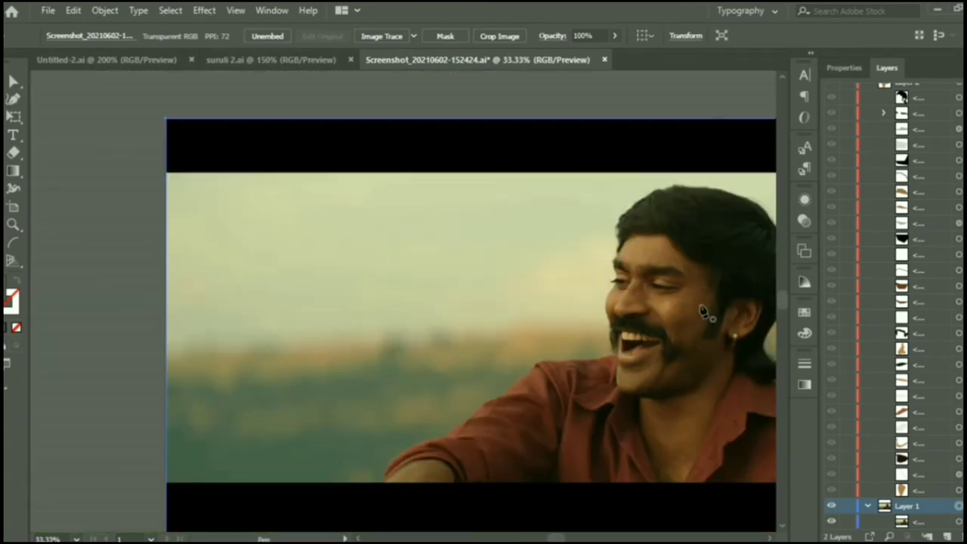
scroll(755, 342, down, 3)
scroll(831, 302, up, 2)
click(832, 90)
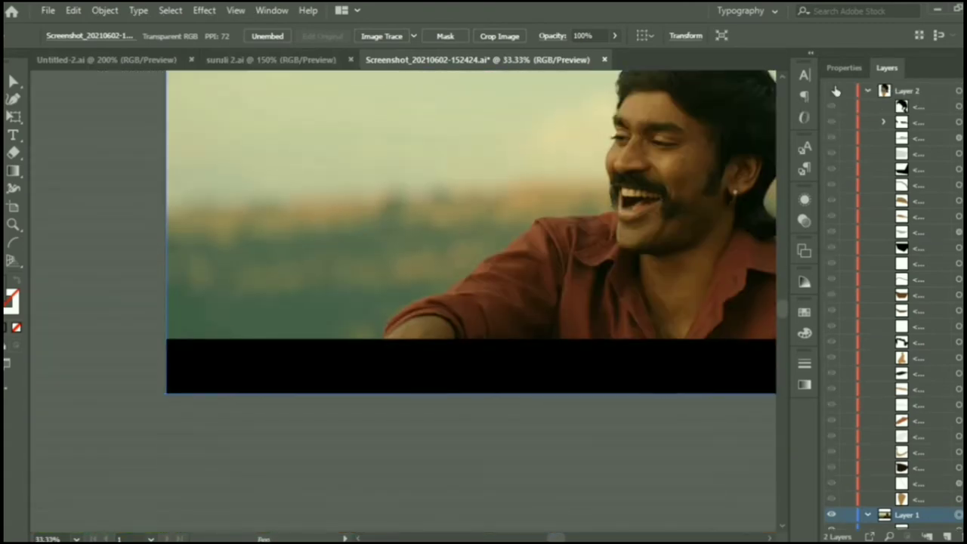
scroll(626, 294, up, 2)
scroll(627, 294, right, 3)
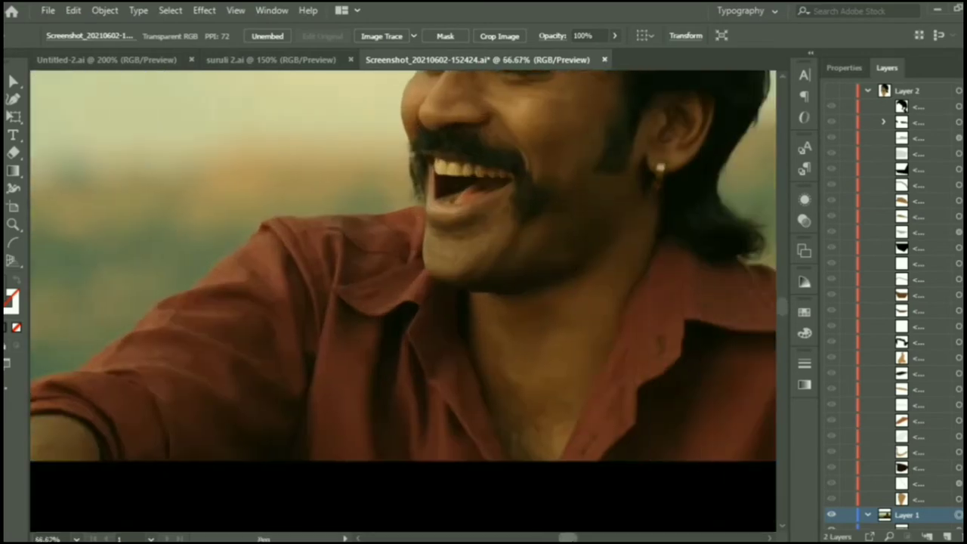
Pen-trace a closed shape from the lower lip around the jaw and chin.
click(423, 209)
mouse_move(447, 219)
mouse_down()
mouse_move(503, 202)
mouse_move(513, 225)
mouse_move(536, 191)
mouse_up()
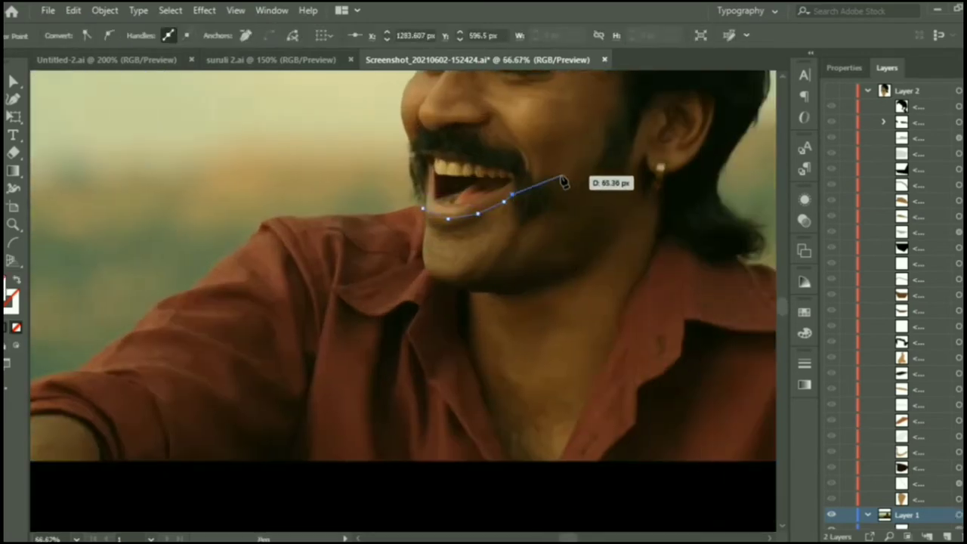
click(642, 179)
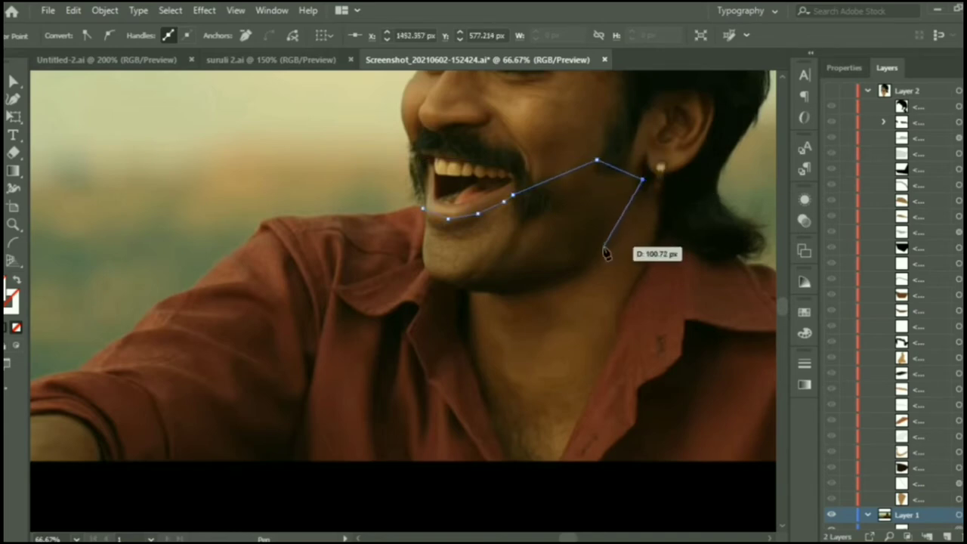
click(603, 248)
click(565, 282)
click(495, 294)
click(457, 290)
click(425, 277)
click(423, 249)
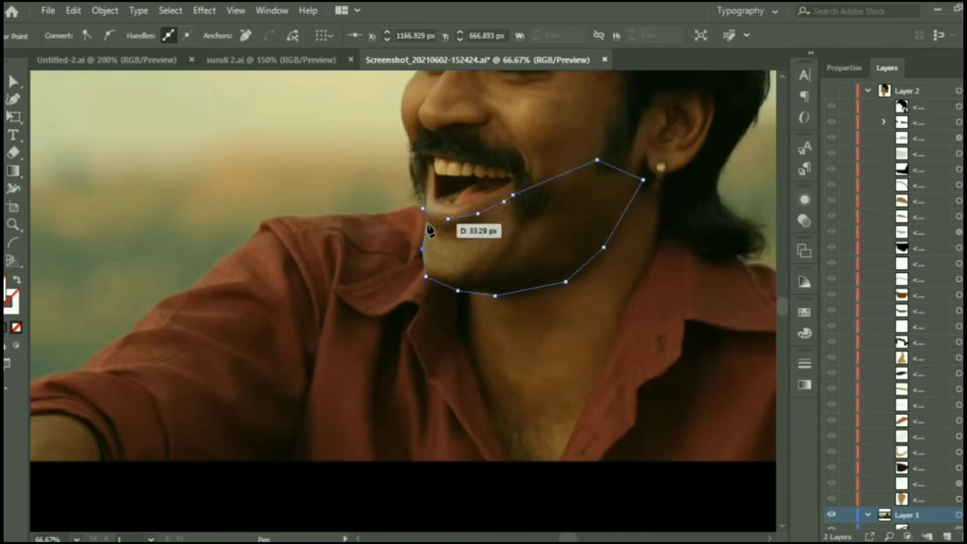
click(423, 209)
Fill the chin shape with sampled dark brown at 22% opacity and show the layers again.
click(501, 276)
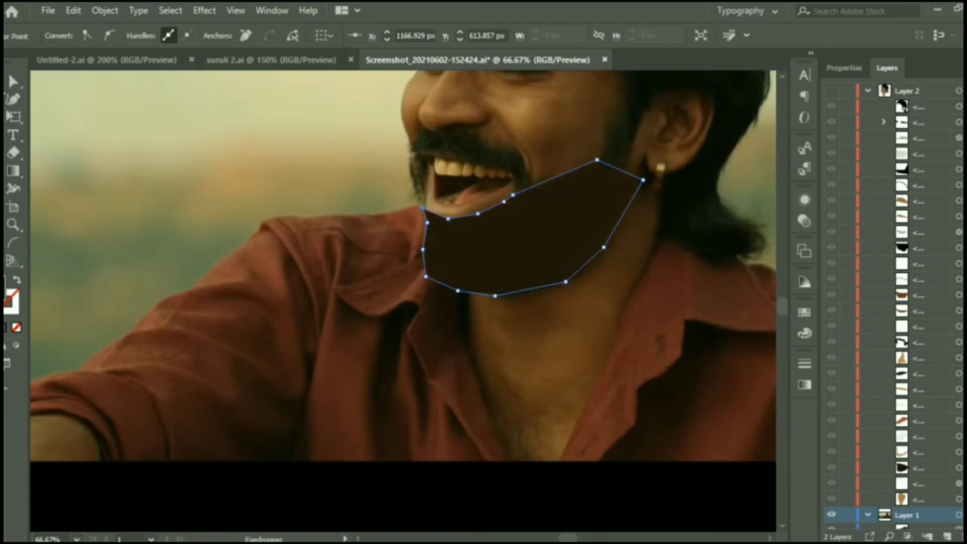
drag(866, 294, 870, 294)
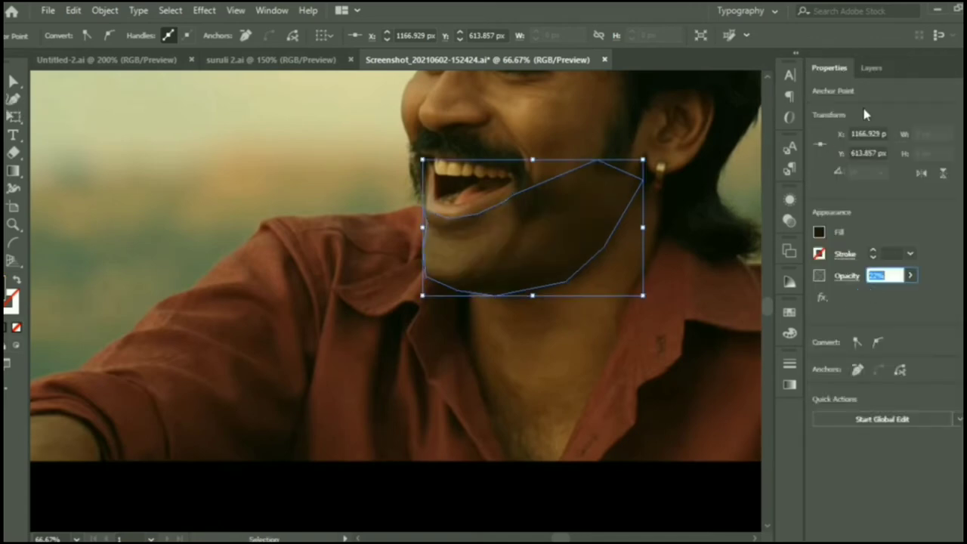
click(887, 67)
scroll(891, 302, down, 1)
click(834, 91)
scroll(423, 336, up, 2)
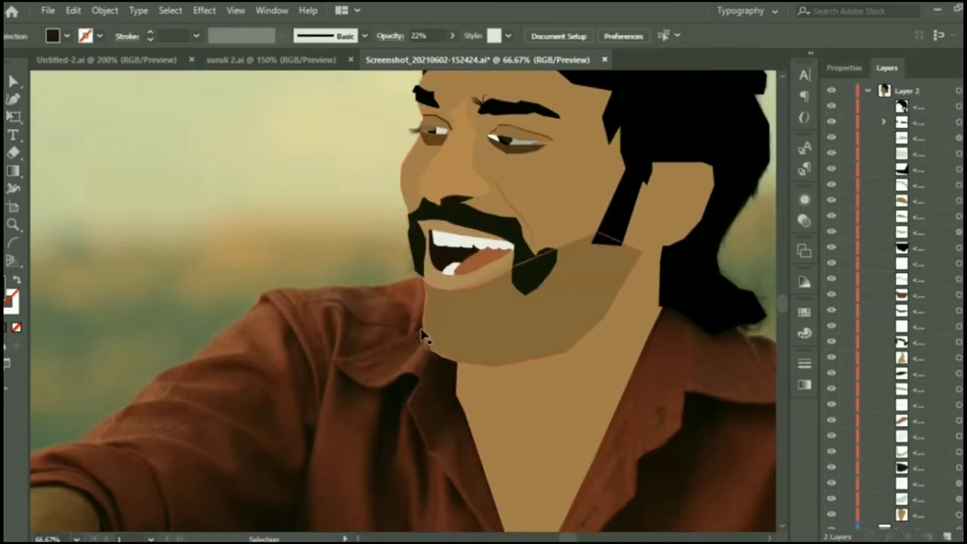
click(572, 255)
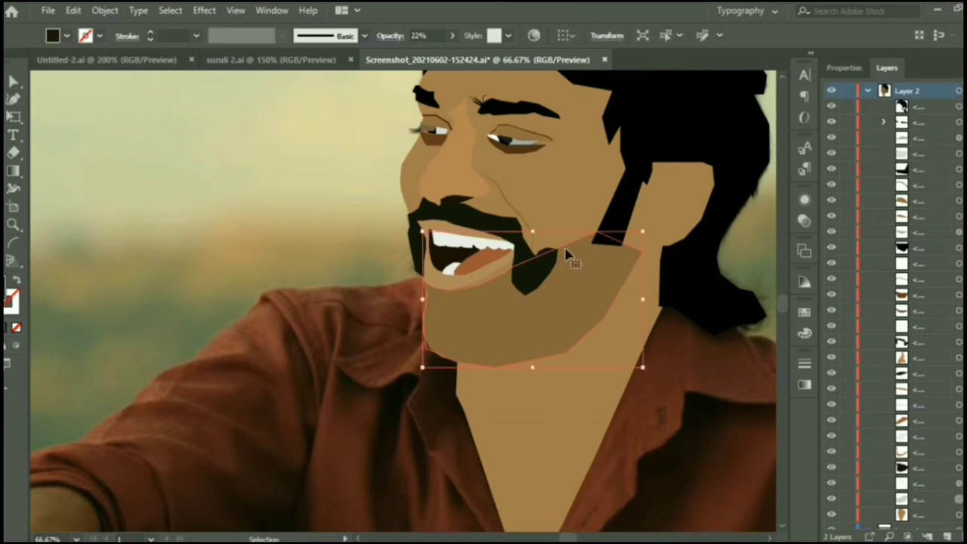
Erase the chin shape's protruding left edge and pull a chin-edge anchor in along the jaw.
click(312, 299)
click(484, 353)
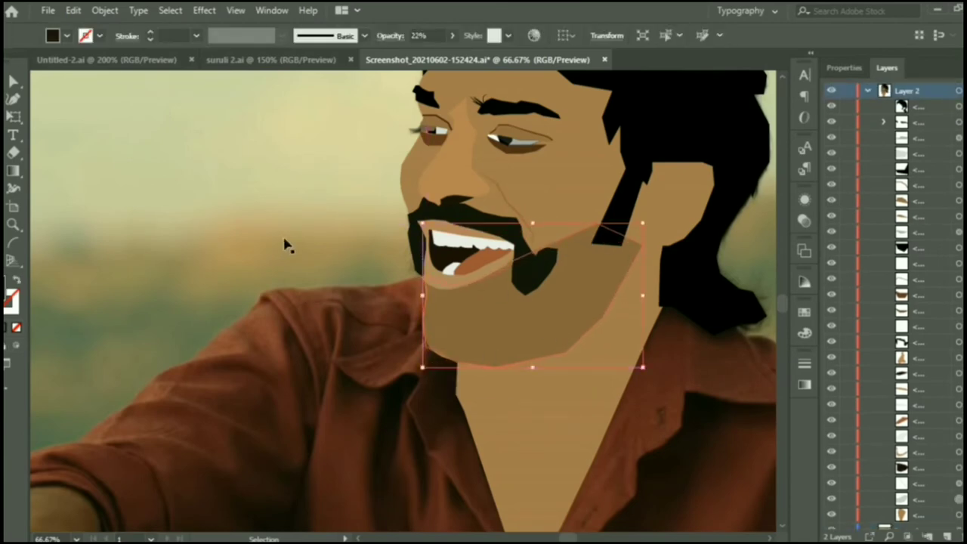
click(398, 257)
click(459, 384)
scroll(412, 340, up, 4)
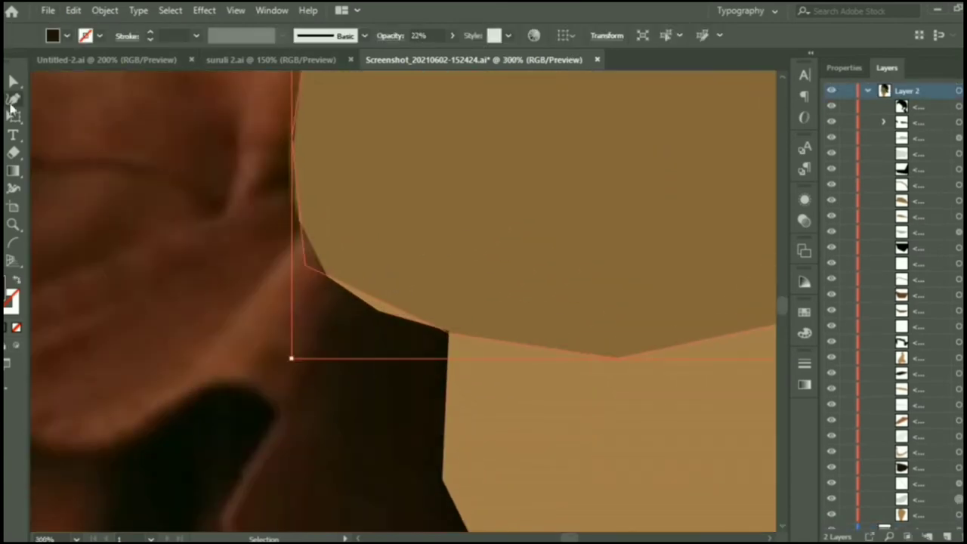
click(14, 152)
drag(284, 237, 301, 274)
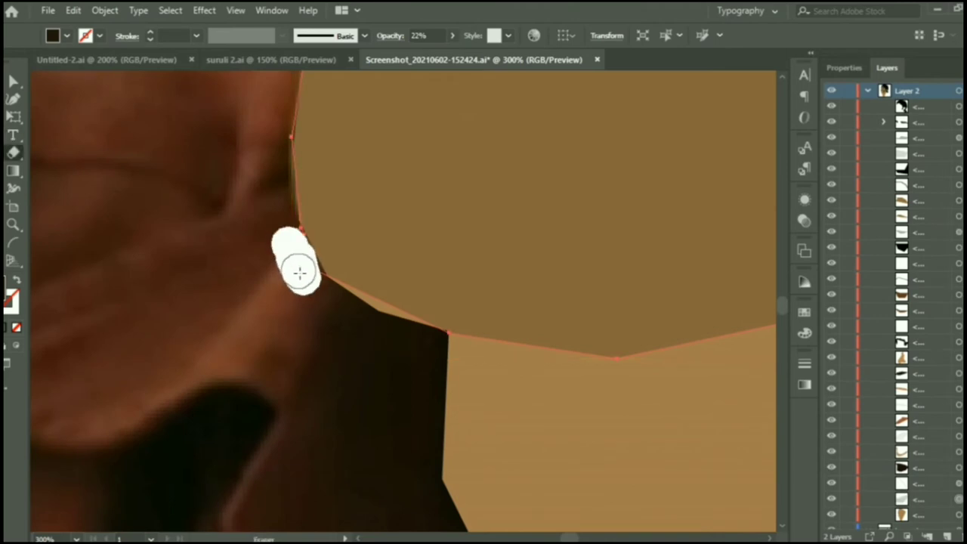
scroll(250, 335, up, 4)
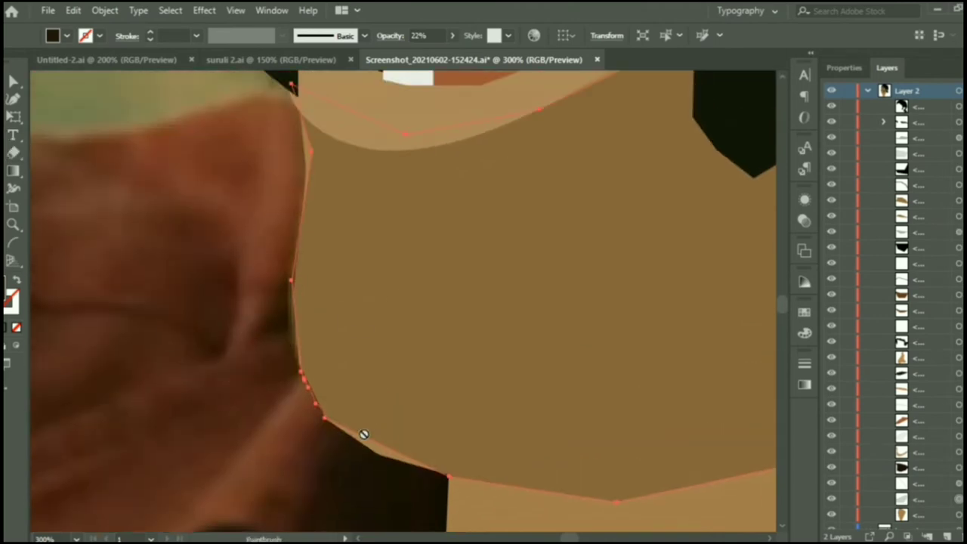
scroll(347, 346, down, 3)
drag(337, 342, 373, 367)
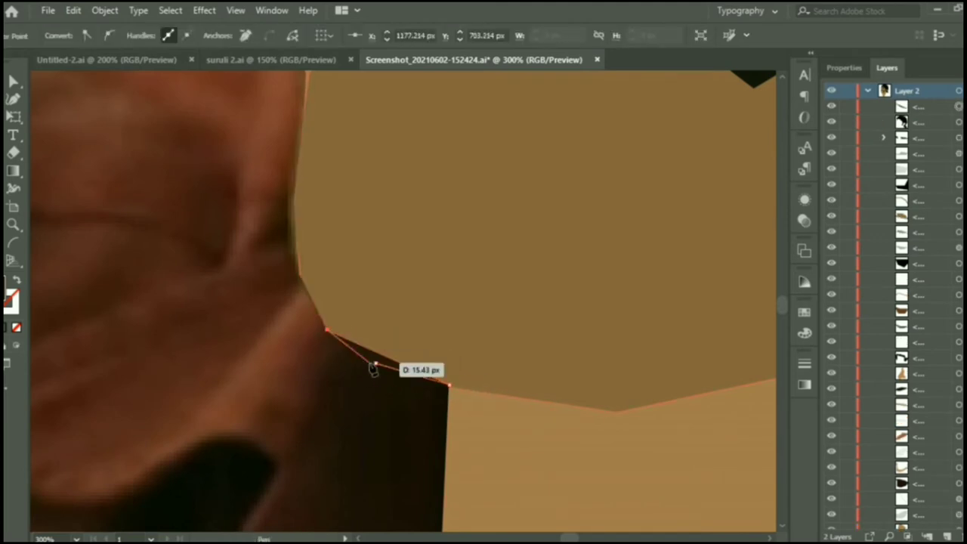
Fine-tune the chin shape's corners and position so it follows the jawline.
key(v)
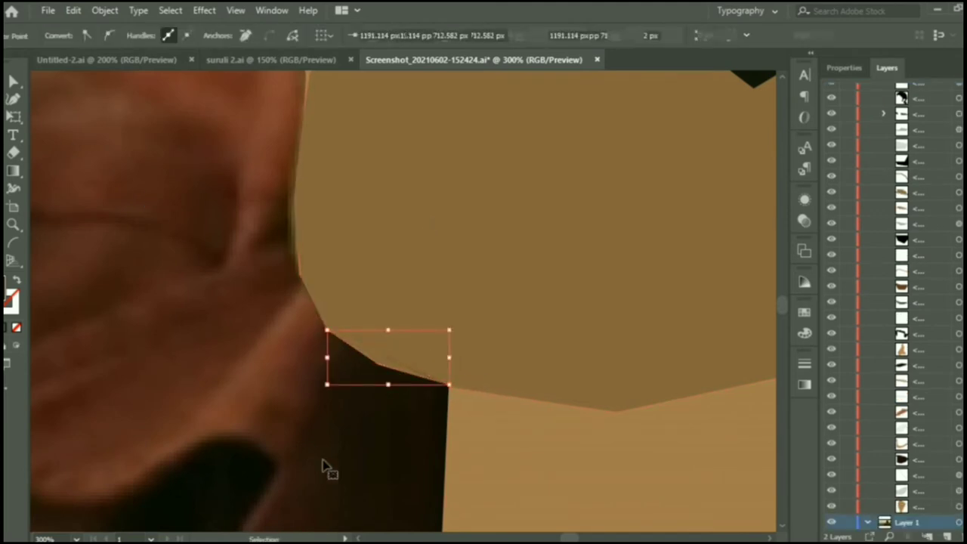
drag(450, 327, 449, 325)
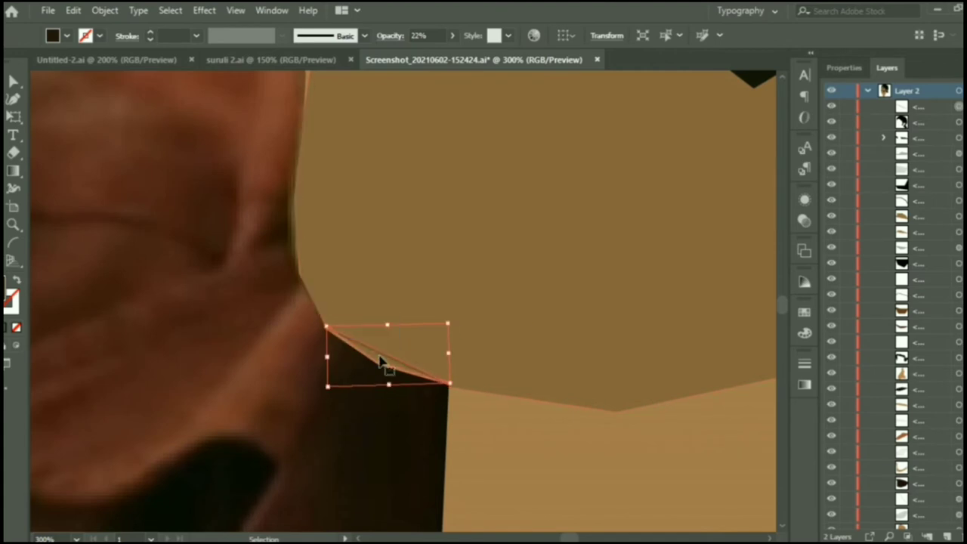
drag(380, 363, 380, 368)
drag(451, 387, 453, 382)
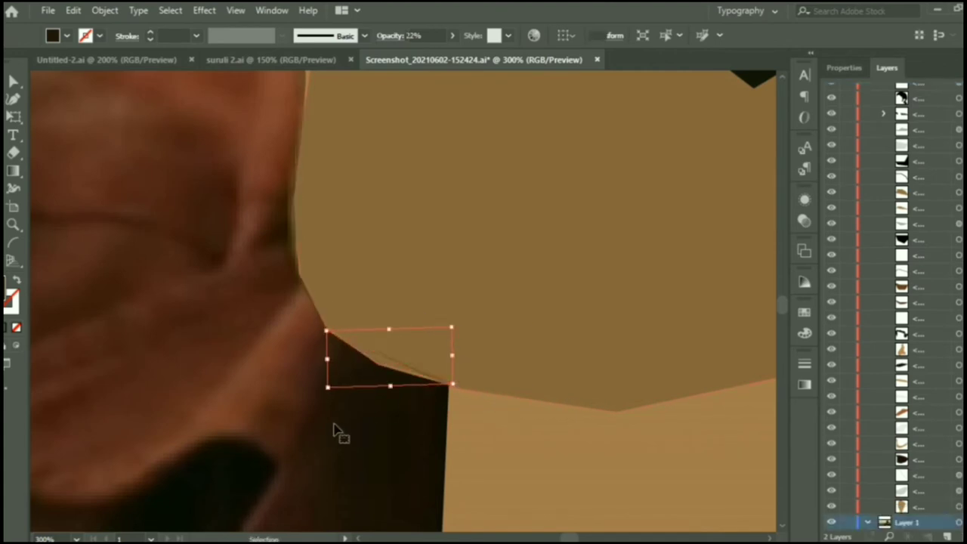
double_click(405, 378)
key(Escape)
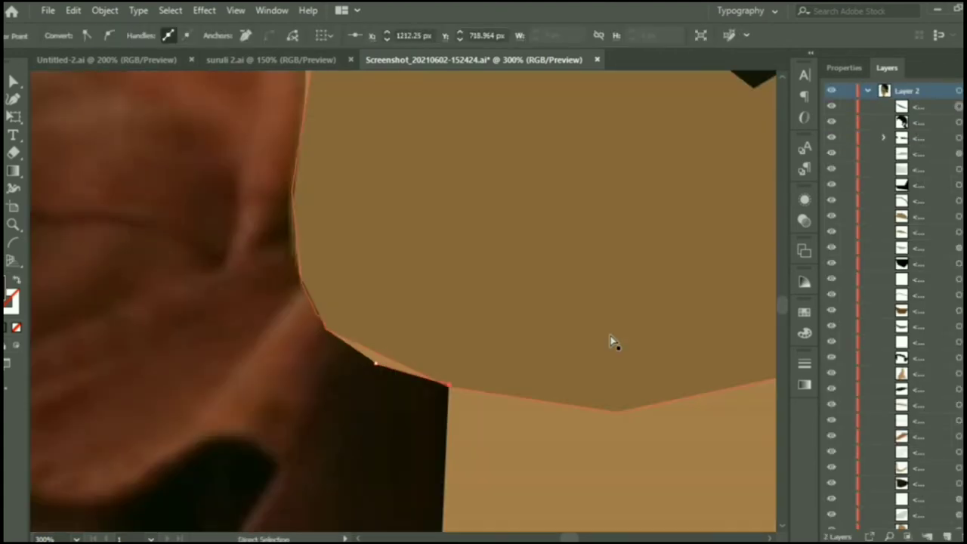
click(400, 363)
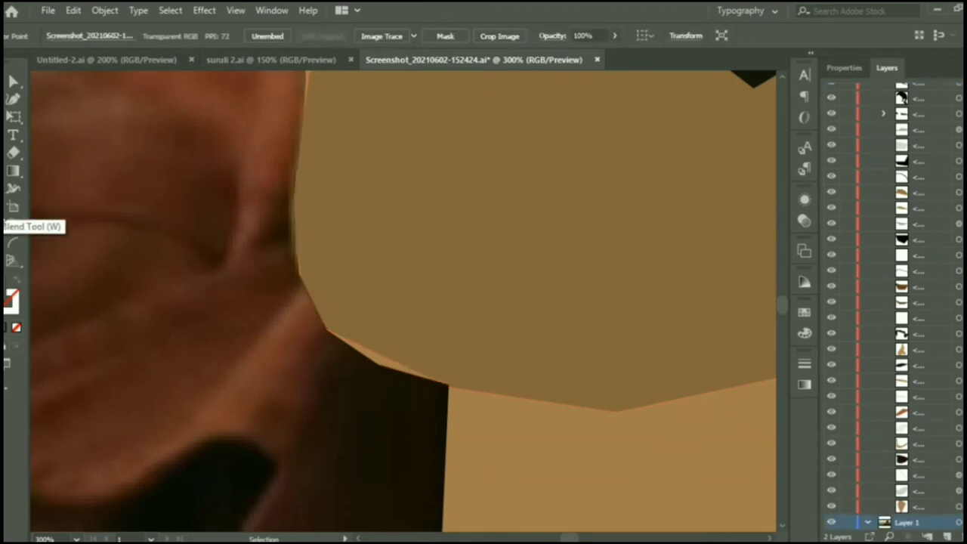
click(11, 206)
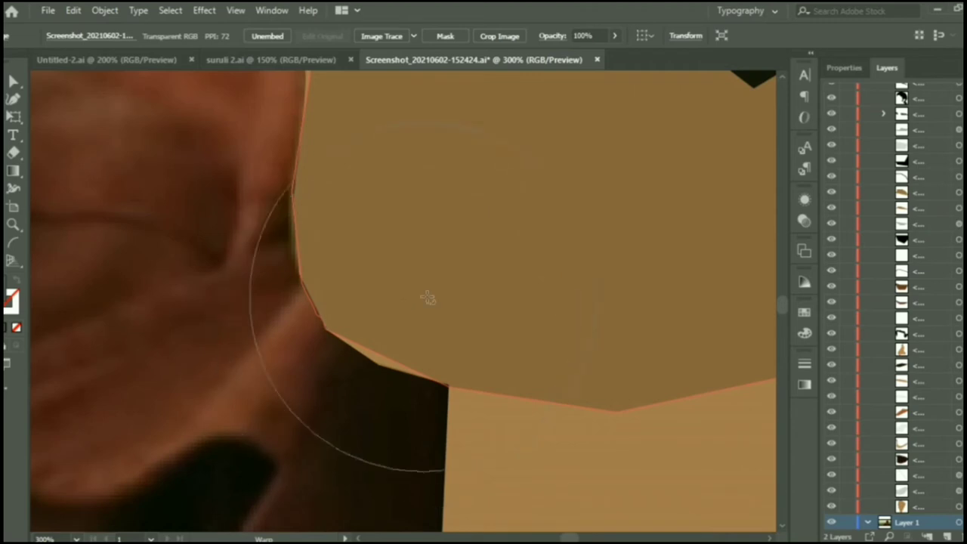
Enlarge the Warp brush and toggle the guides off.
scroll(425, 295, down, 3)
key(ctrl+semicolon)
key(bracketright)
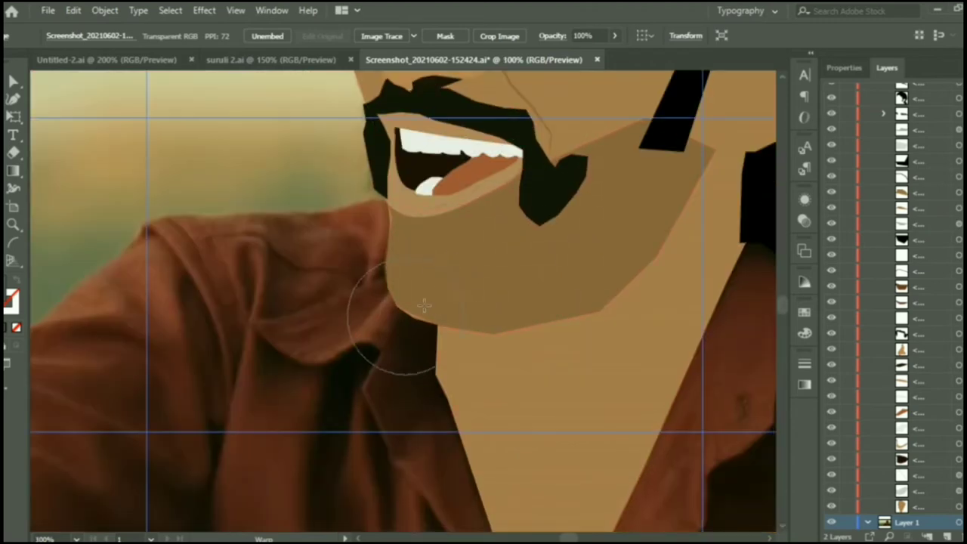
key(ctrl+semicolon)
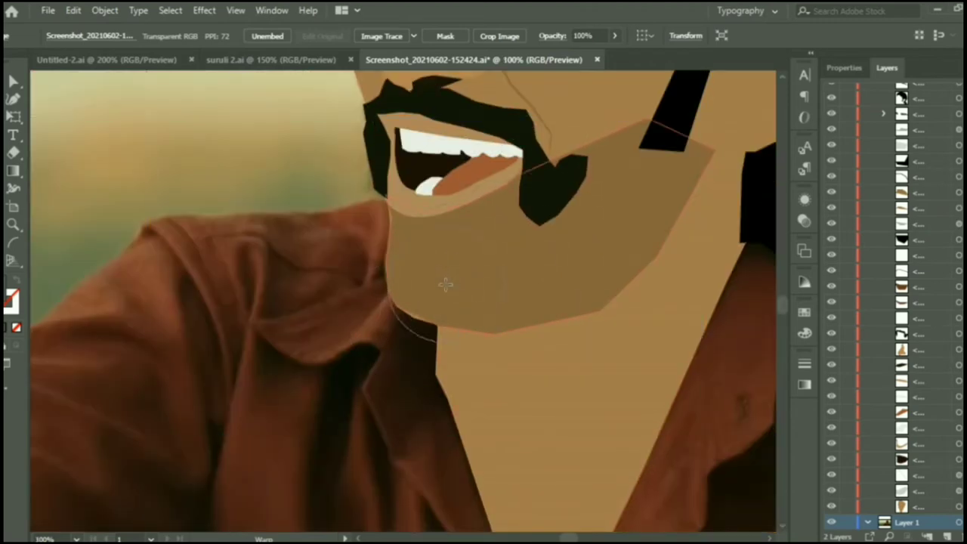
key(ctrl+semicolon)
key(ctrl+semicolon)
Drag the chin shape's lower-left handle inward so it sits within the jaw.
click(570, 279)
drag(385, 330, 430, 300)
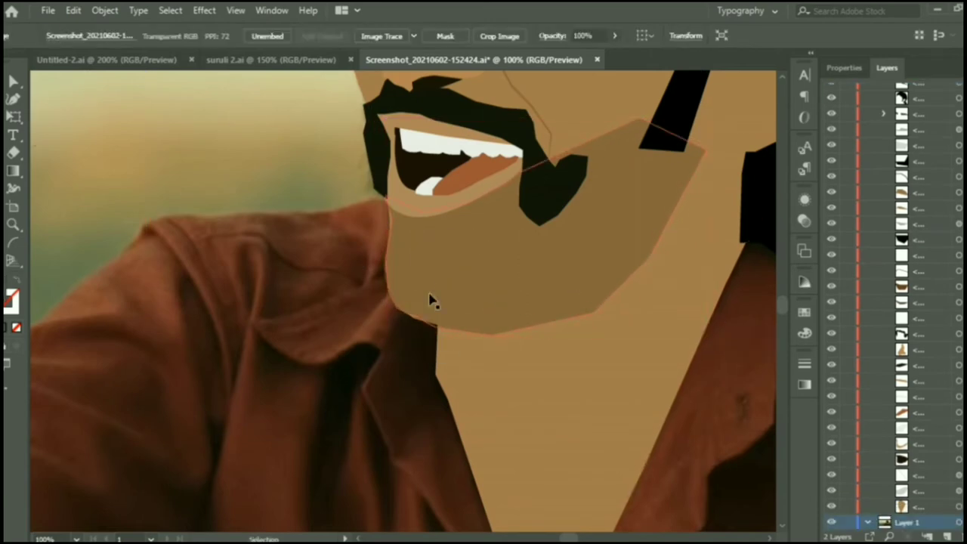
click(335, 382)
scroll(529, 340, down, 2)
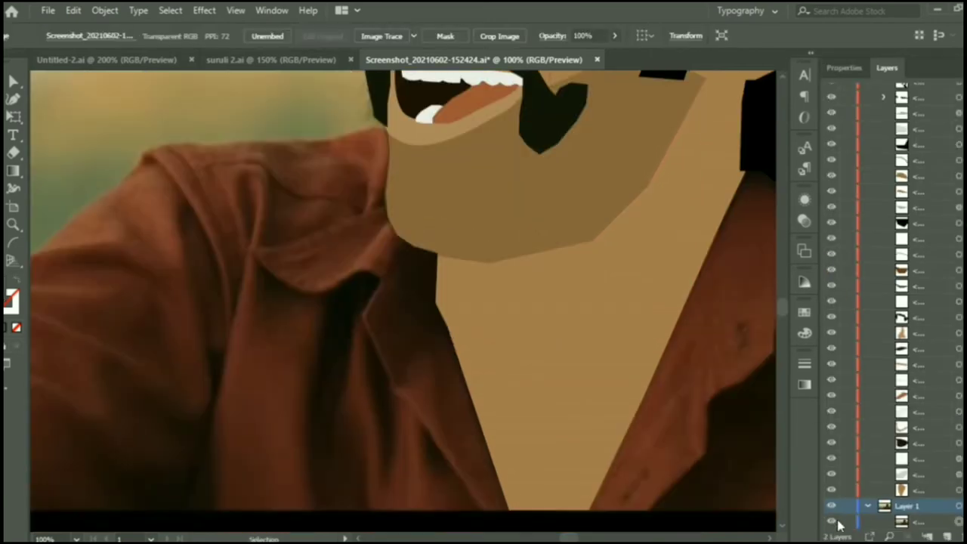
click(831, 521)
scroll(347, 355, up, 3)
click(395, 319)
drag(395, 319, 388, 295)
Delete the darker brown chin shadow and turn Layer 1's reference photo back on.
click(333, 389)
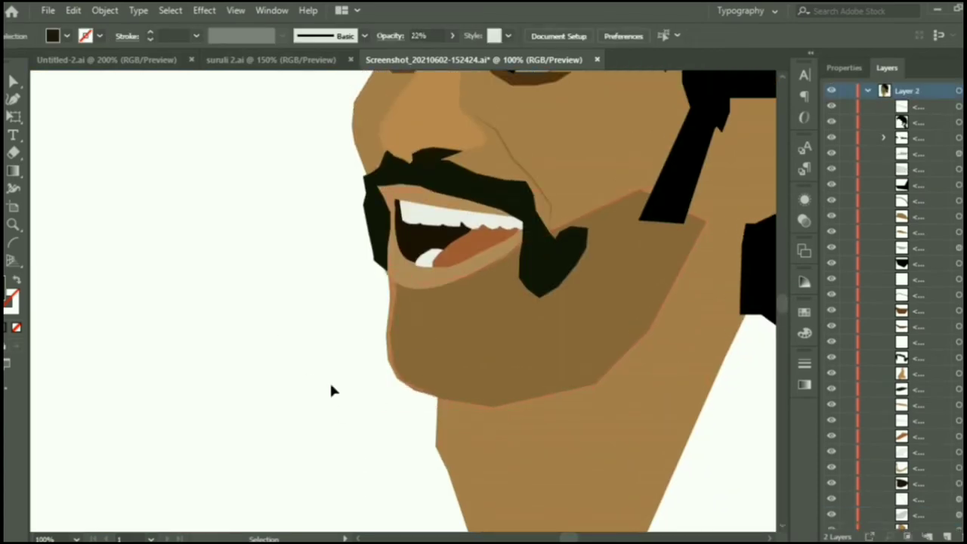
click(520, 295)
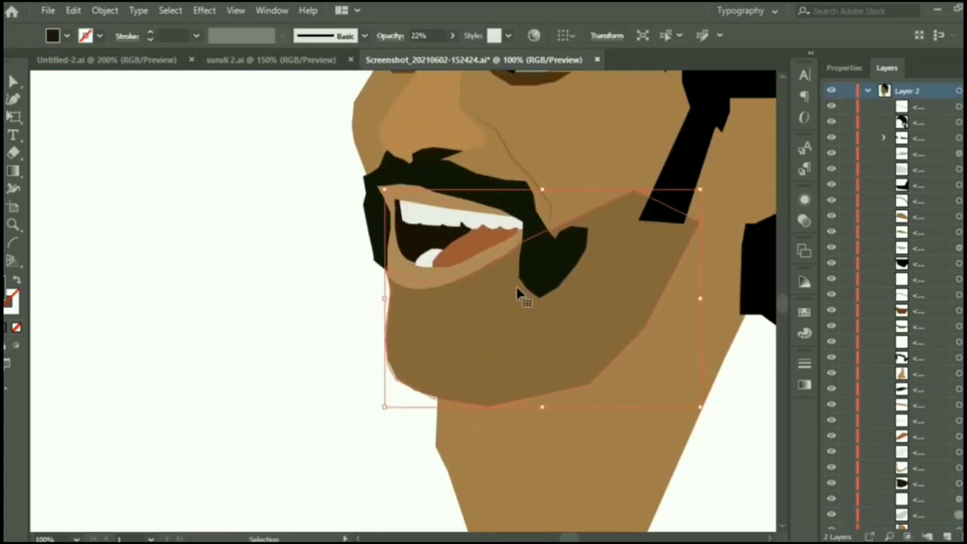
key(ctrl+shift+a)
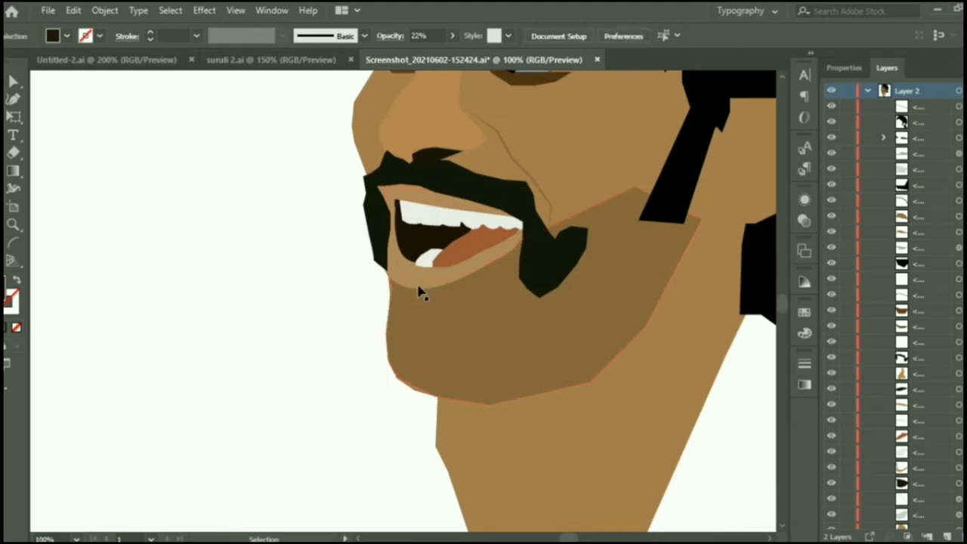
scroll(594, 324, down, 2)
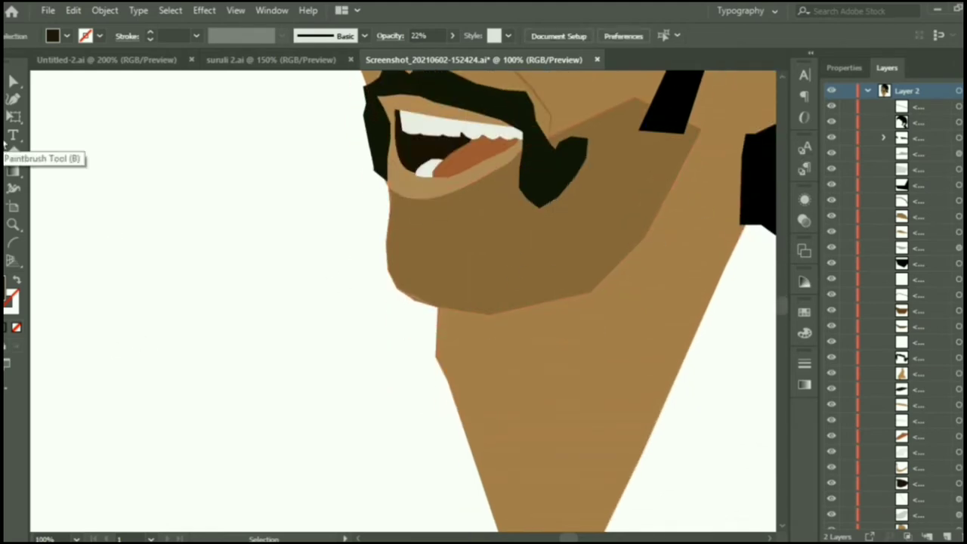
click(554, 260)
key(Delete)
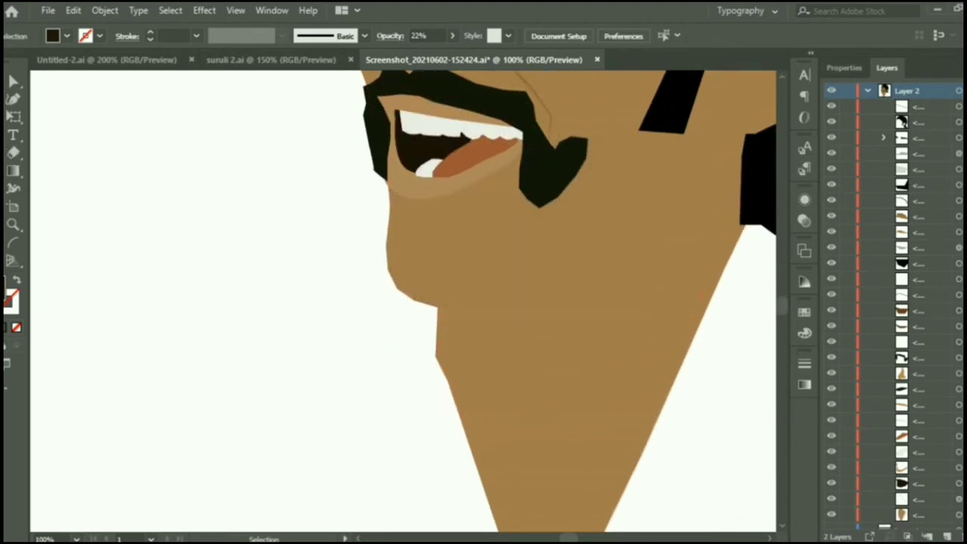
scroll(826, 511, down, 1)
click(831, 507)
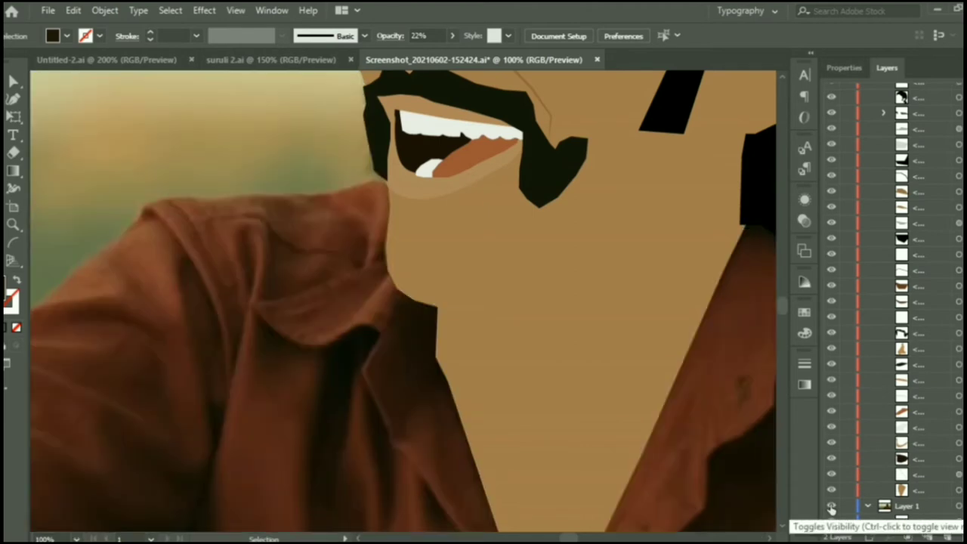
Start the beard outline at the chin and along the jaw, with the skin shapes hidden.
scroll(391, 209, up, 2)
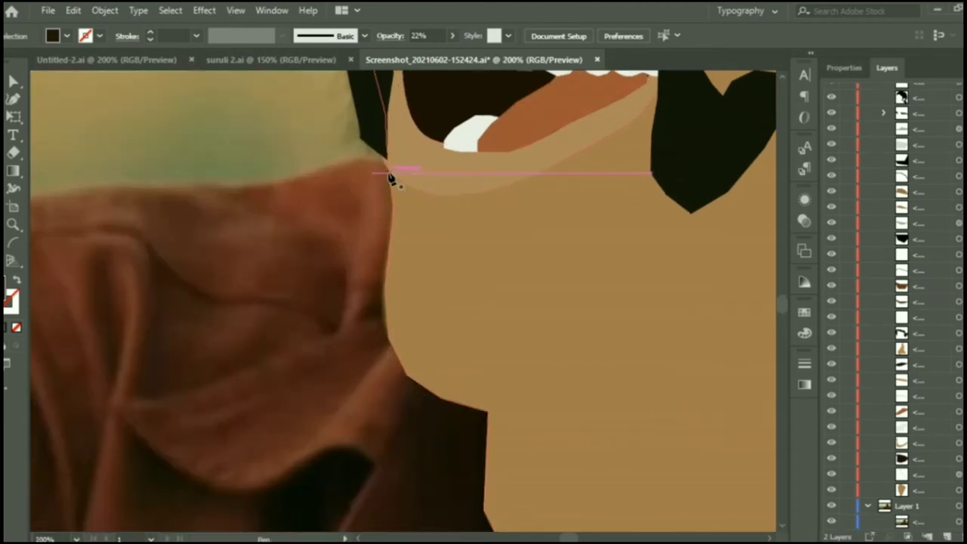
drag(392, 205, 385, 291)
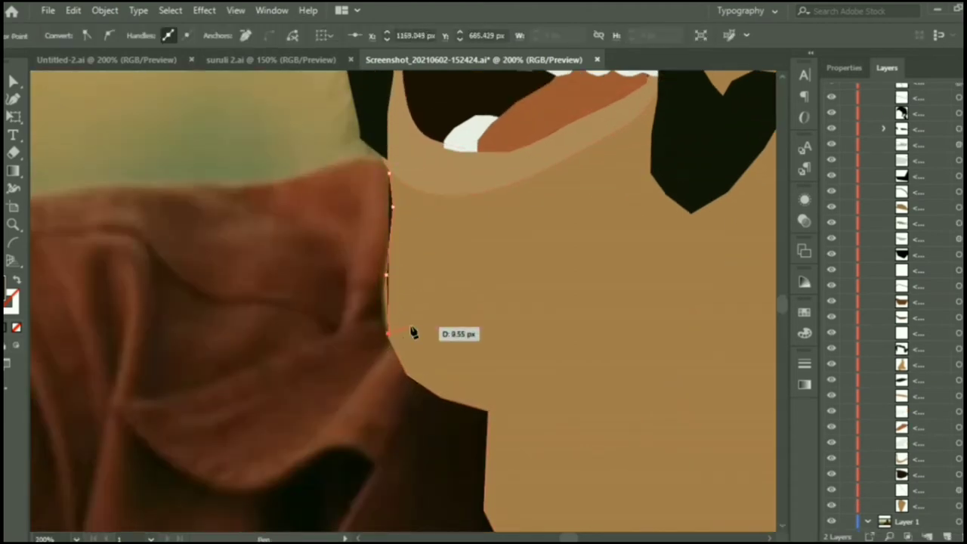
scroll(410, 330, down, 2)
drag(382, 214, 381, 224)
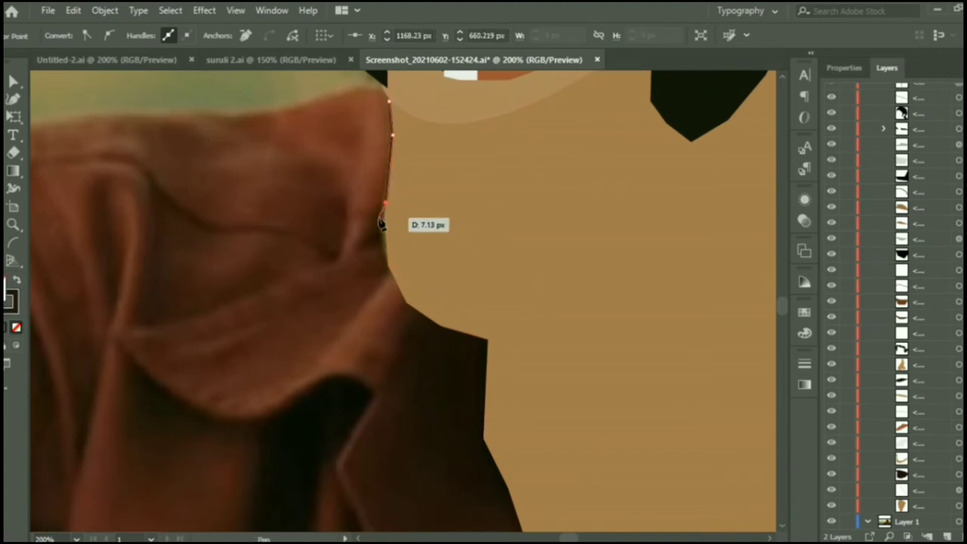
click(440, 325)
click(487, 340)
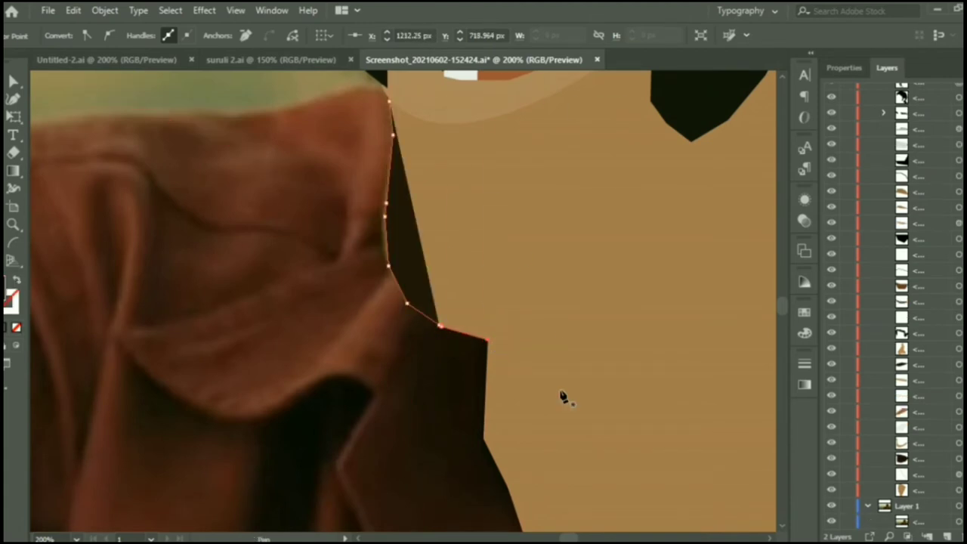
click(831, 490)
alt+scroll(384, 314, down, 2)
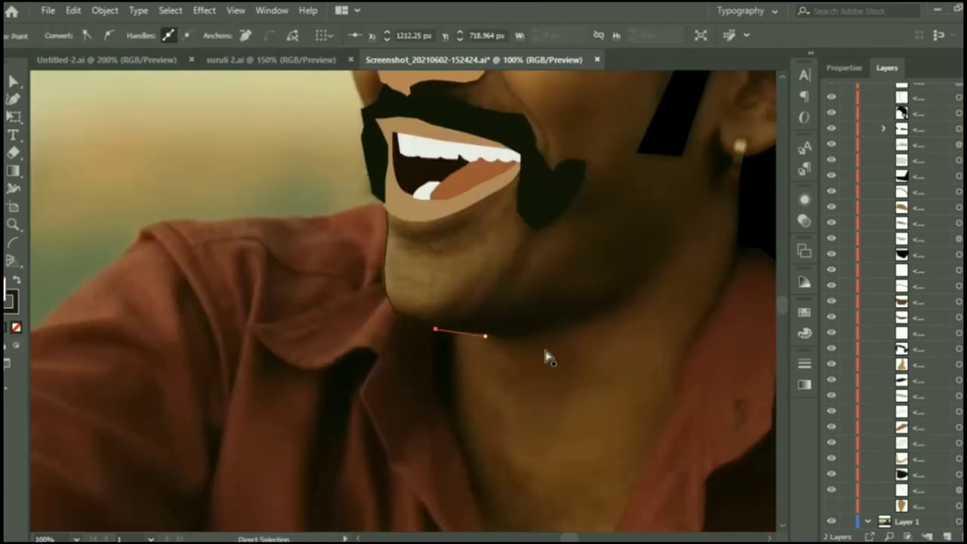
key(ctrl+z)
Continue the beard outline along the jawline and up to the ear.
click(451, 331)
click(500, 330)
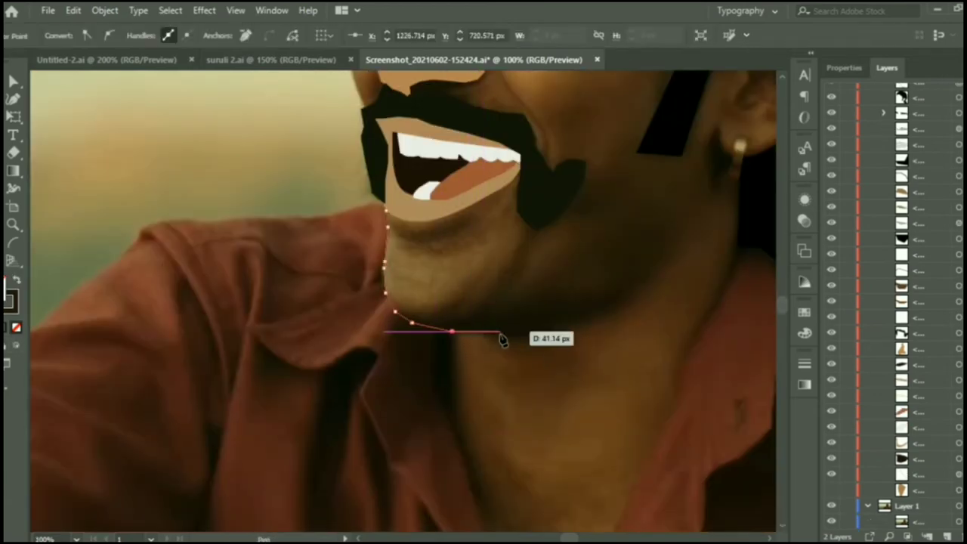
click(585, 321)
click(644, 280)
click(679, 230)
click(709, 175)
click(718, 122)
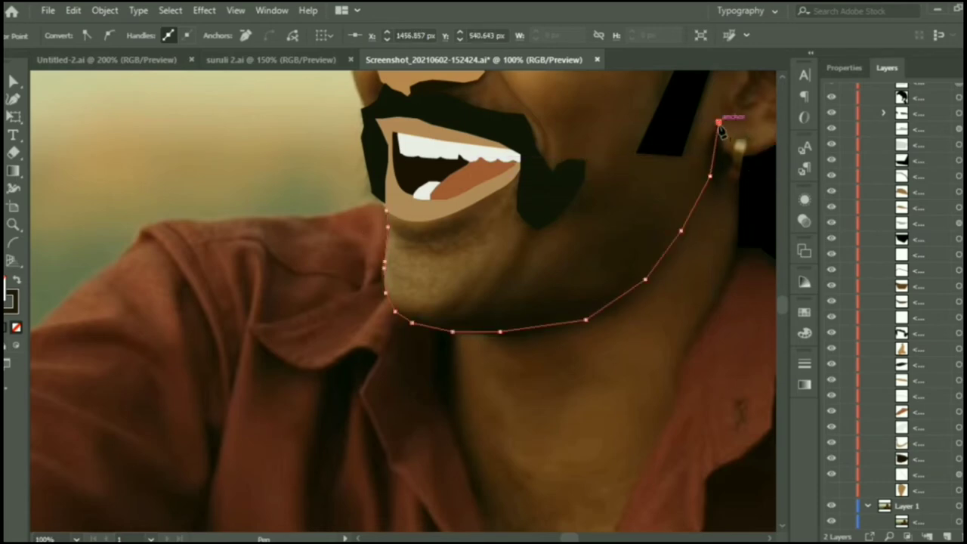
click(690, 127)
Bring the outline back across the cheek and lower lip, closing it at the chin.
click(681, 156)
click(636, 154)
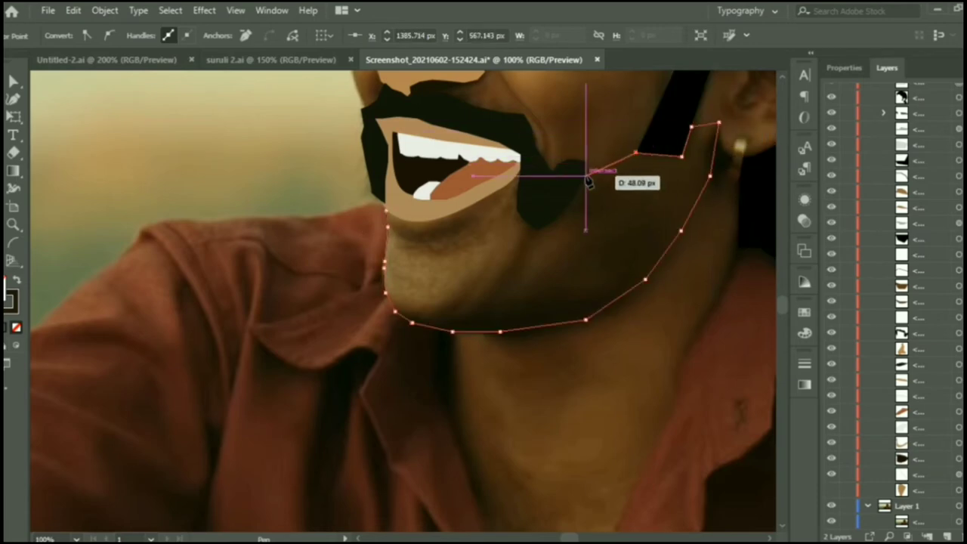
click(583, 175)
click(520, 163)
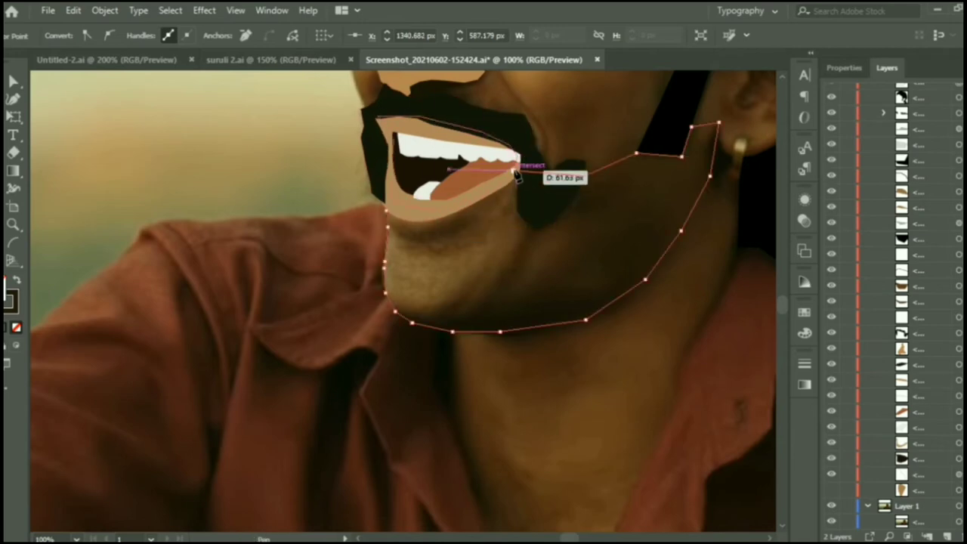
click(453, 202)
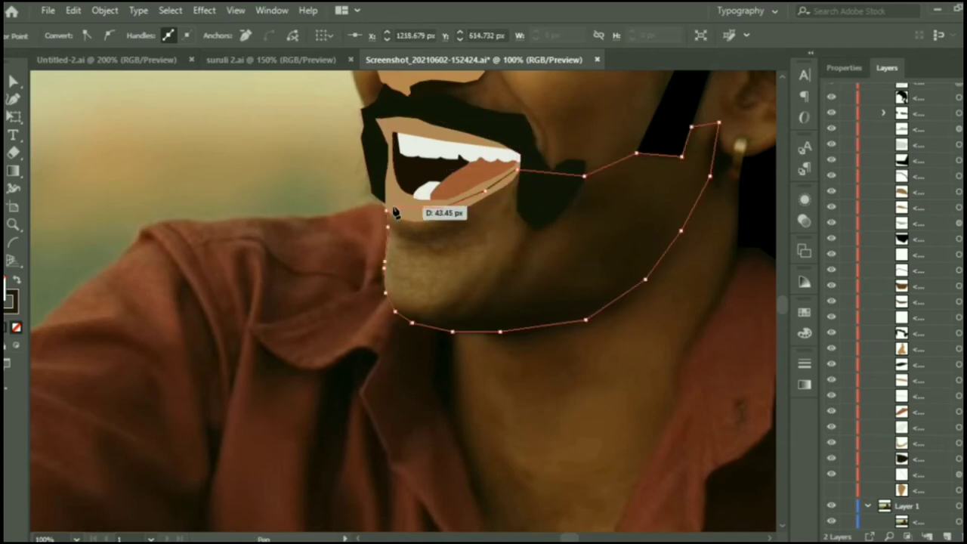
click(385, 204)
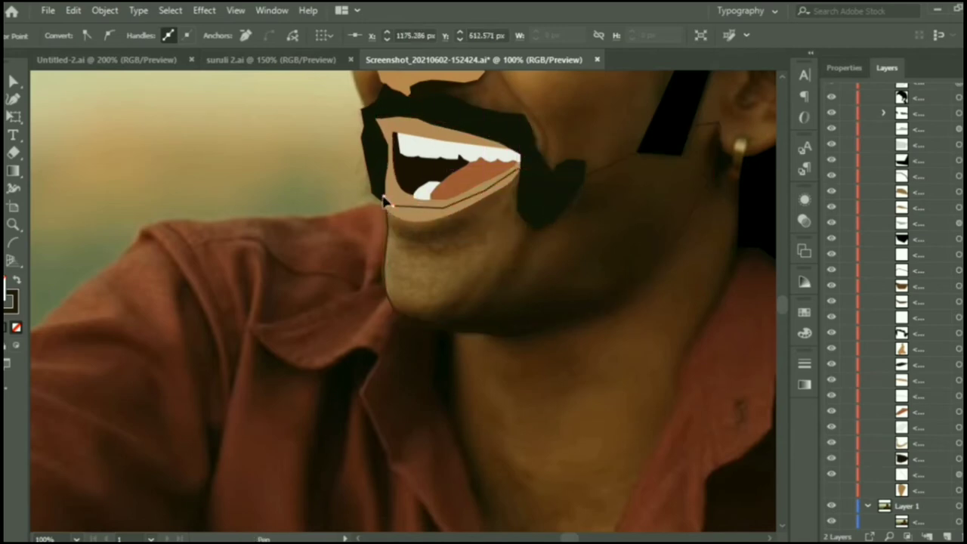
Fill the beard shape dark brown at 22% opacity and show the skin shapes again.
click(549, 295)
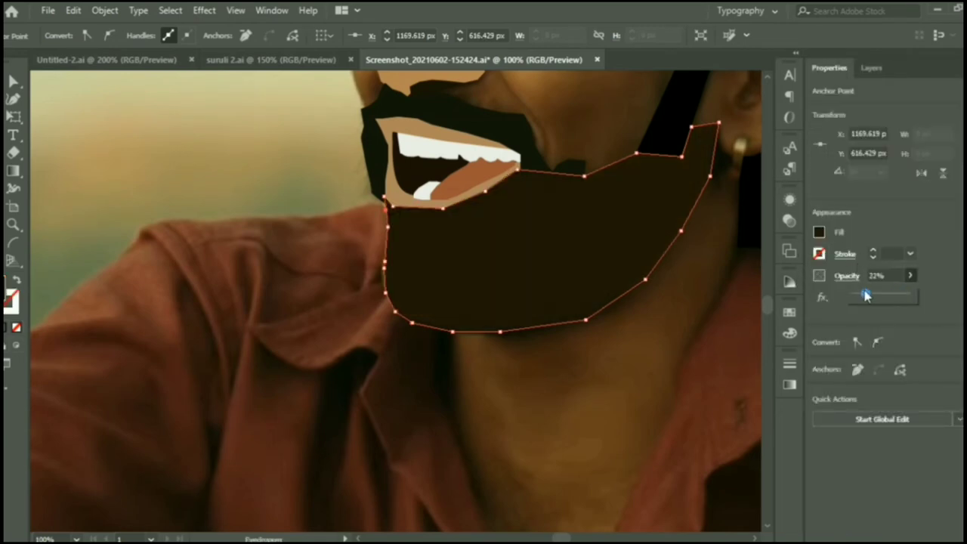
click(866, 296)
click(871, 67)
click(831, 490)
key(v)
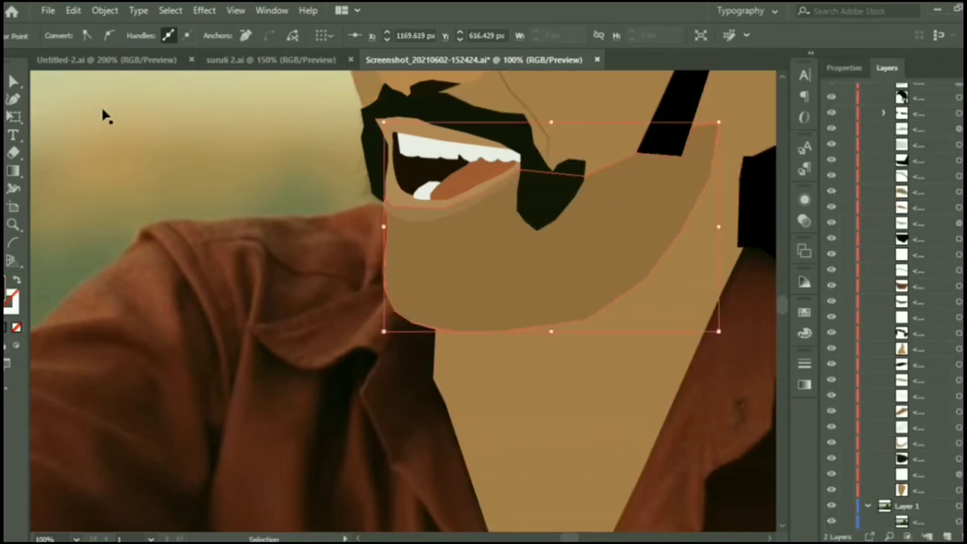
Deselect the beard, then select the skin shape and the background photo.
click(104, 115)
scroll(589, 351, up, 4)
scroll(589, 351, up, 1)
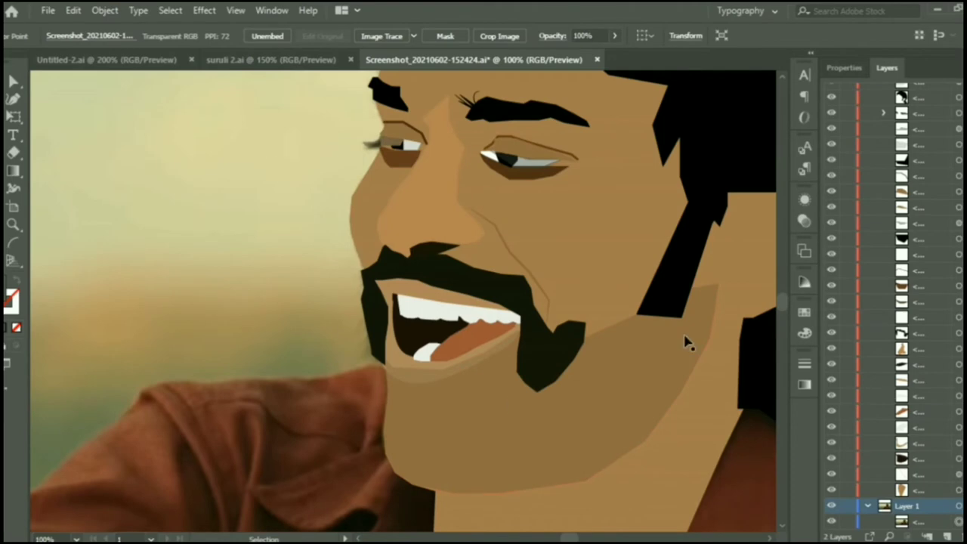
click(669, 362)
click(188, 155)
scroll(188, 156, down, 3)
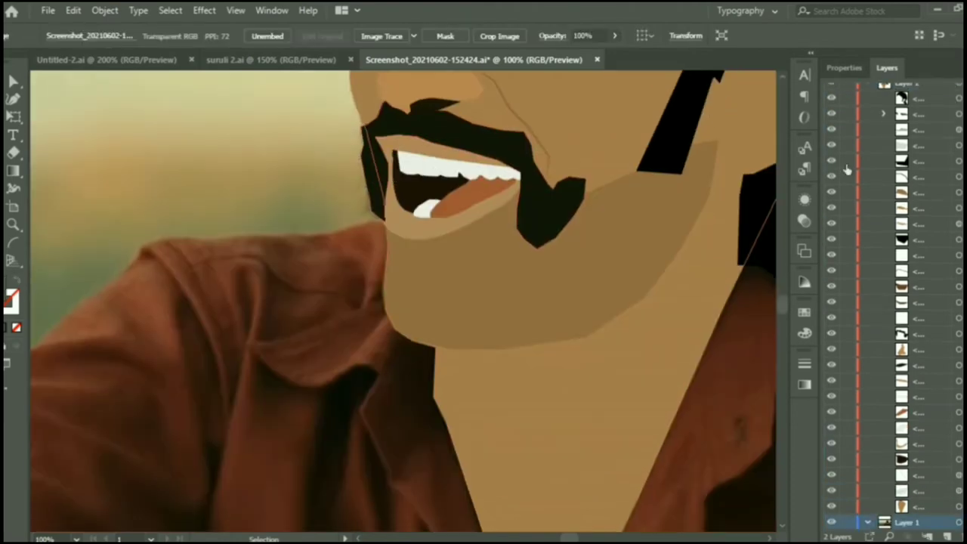
scroll(733, 378, up, 3)
scroll(706, 400, down, 2)
scroll(658, 361, down, 2)
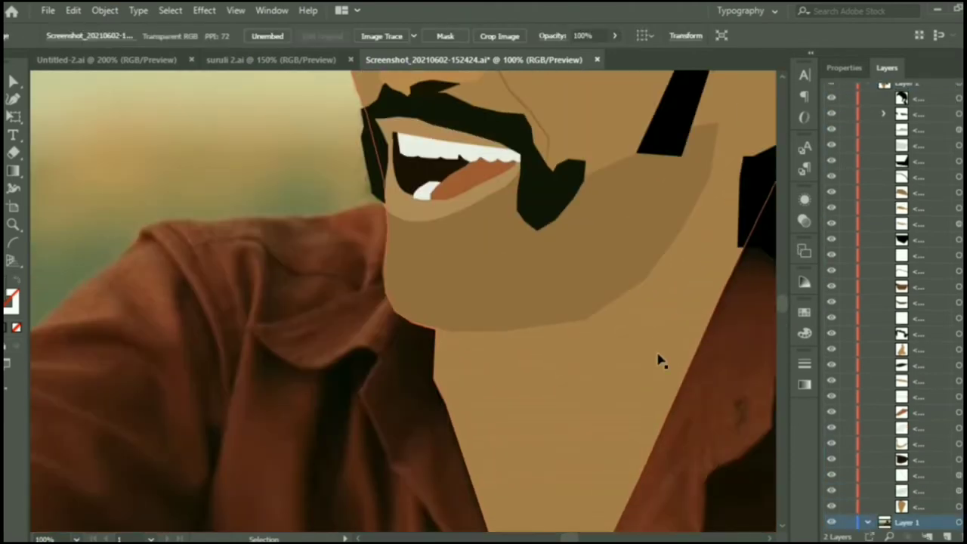
scroll(658, 361, up, 3)
scroll(657, 393, up, 1)
alt+scroll(658, 392, down, 2)
Toggle the reference photo off and on to compare it with the artwork.
scroll(828, 502, down, 1)
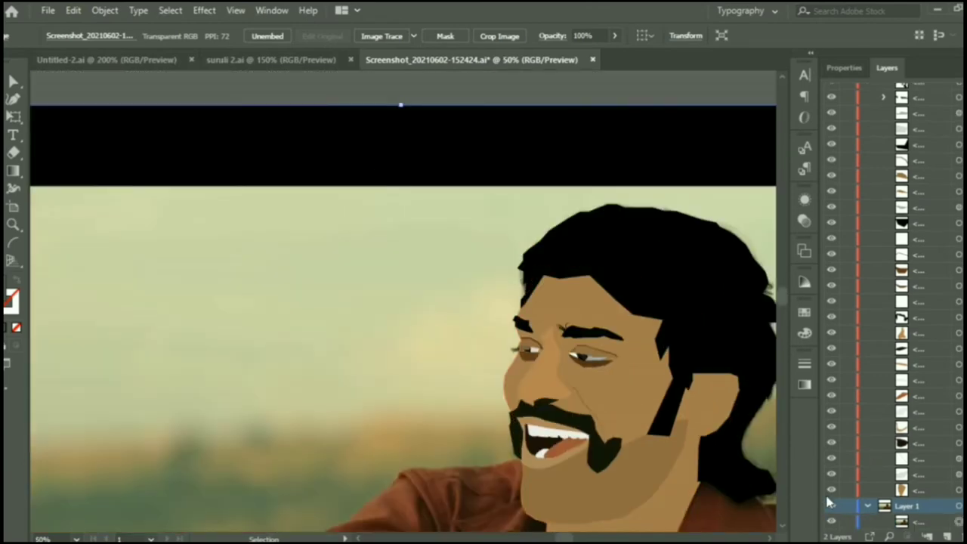
click(831, 506)
scroll(675, 500, down, 3)
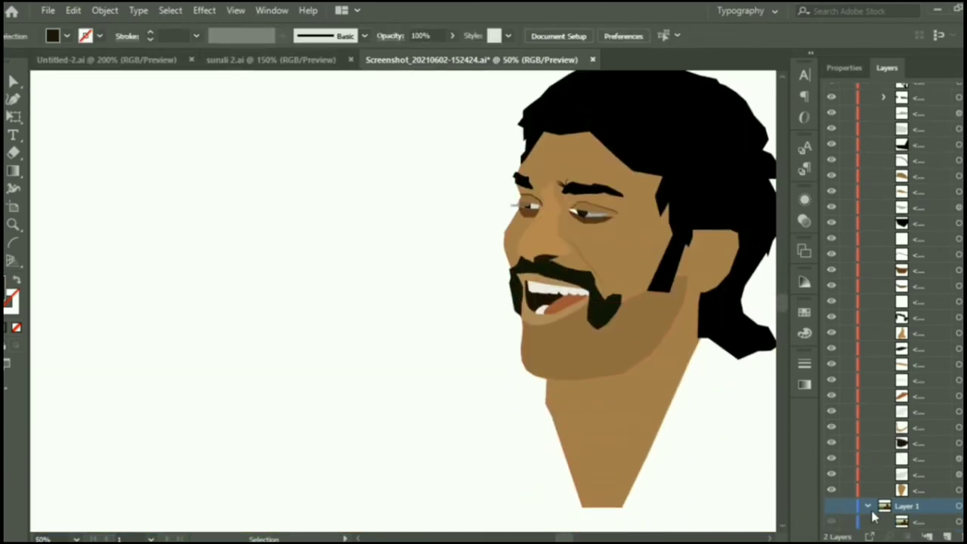
click(831, 506)
alt+scroll(725, 371, up, 2)
alt+scroll(582, 306, up, 1)
scroll(582, 306, up, 1)
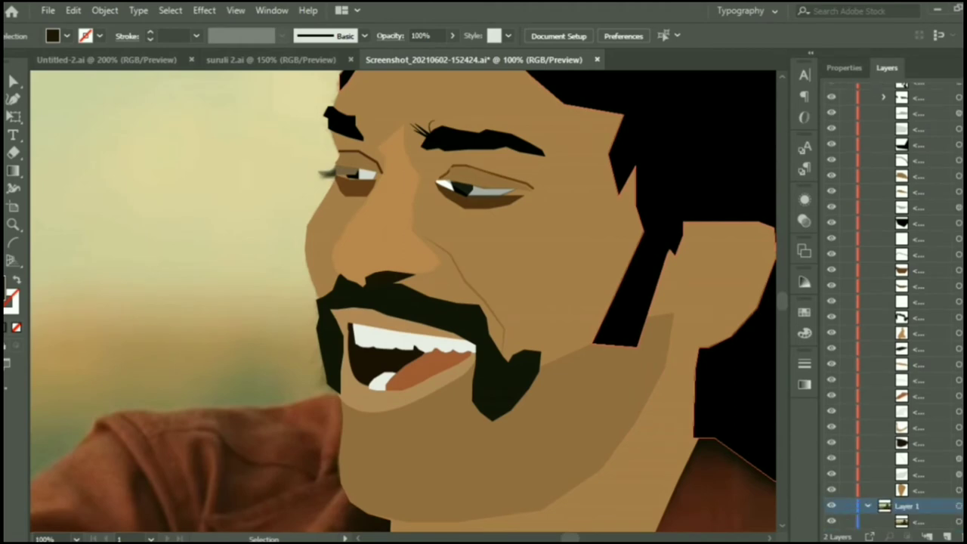
click(831, 505)
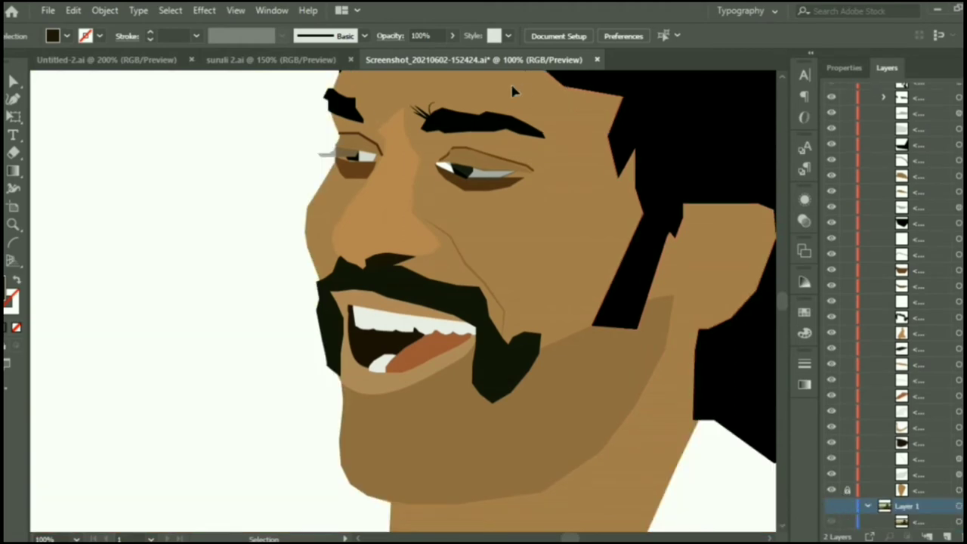
Group the left-eye parts together.
drag(504, 206, 582, 158)
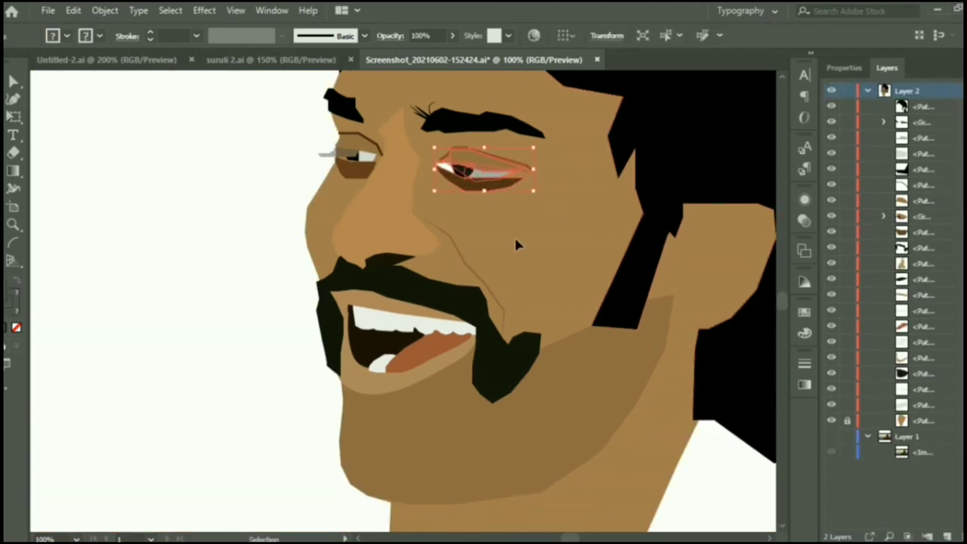
click(358, 172)
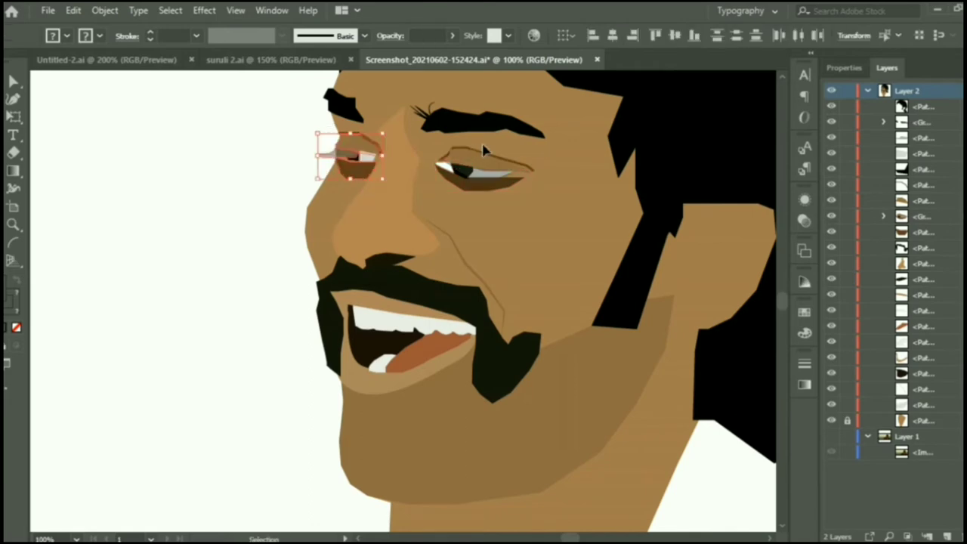
key(ctrl+g)
click(181, 147)
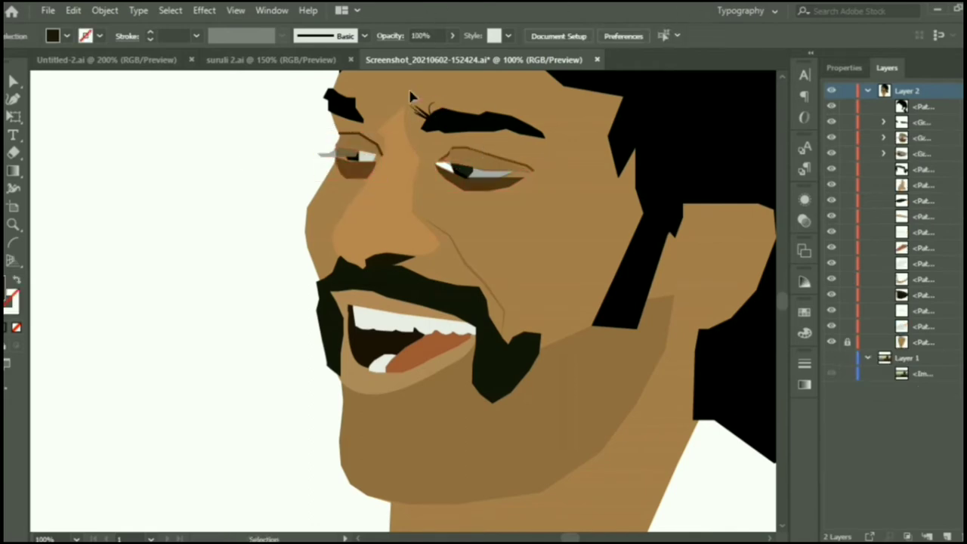
click(574, 89)
Group the mouth and chin shapes together.
scroll(292, 237, down, 2)
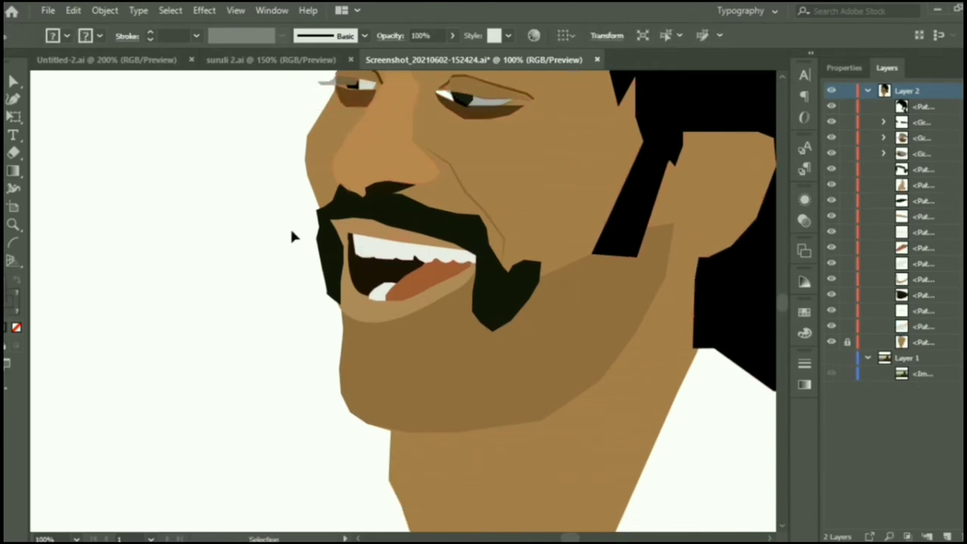
click(414, 348)
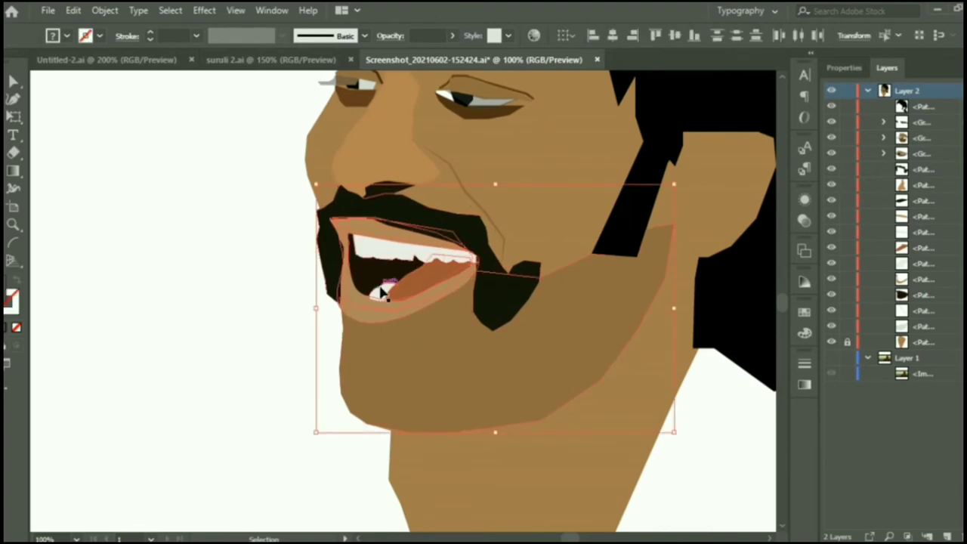
key(ctrl+g)
click(218, 223)
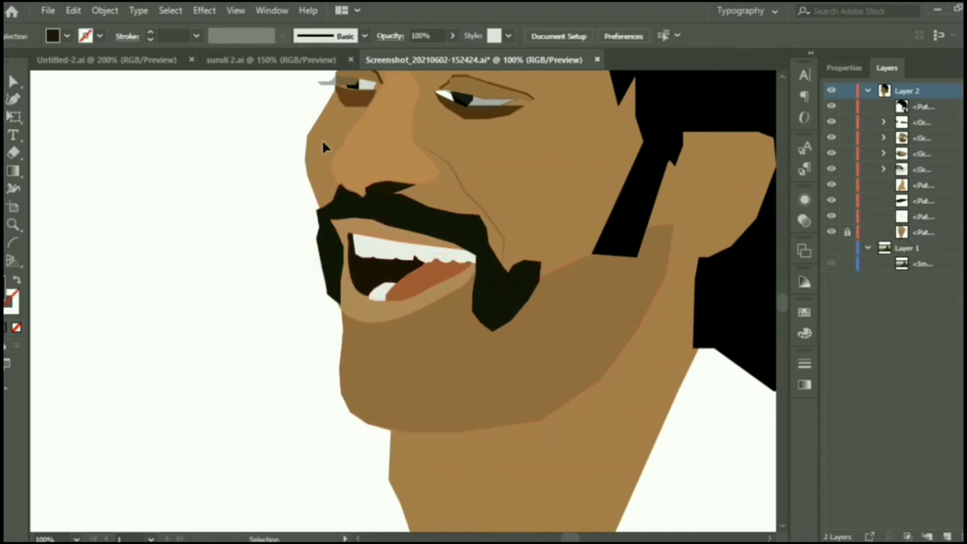
scroll(391, 189, up, 2)
Stack the faint jaw shading below the mouth-and-chin group and show the reference photo.
click(462, 255)
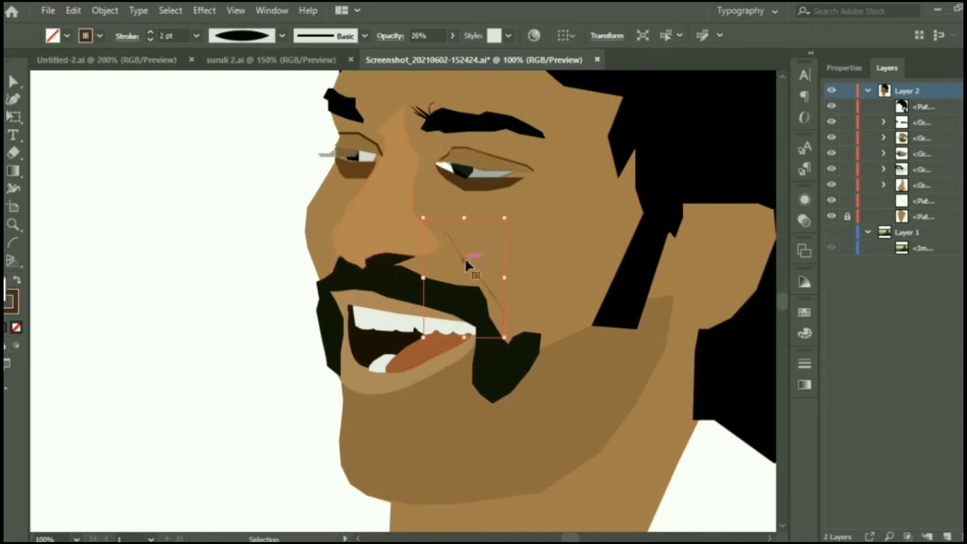
shift+click(568, 378)
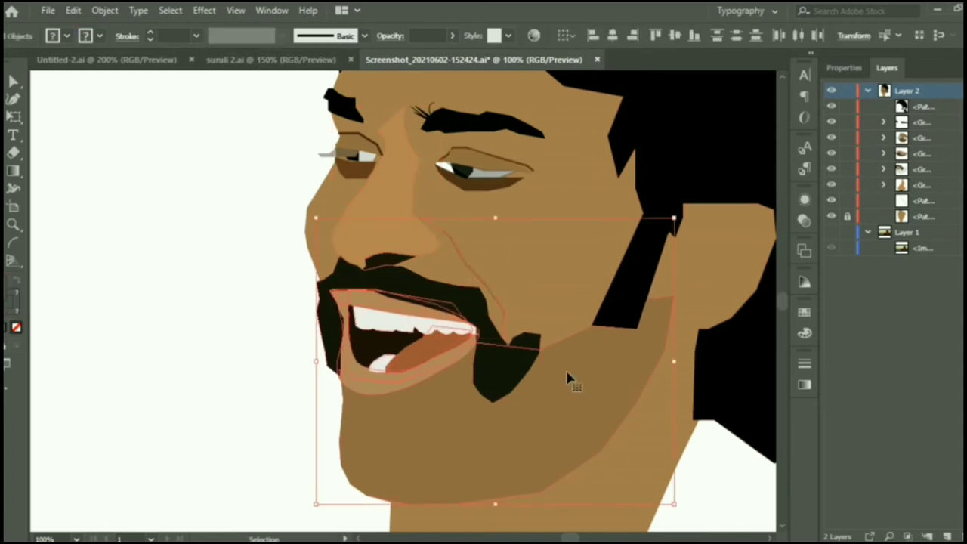
click(219, 336)
click(536, 411)
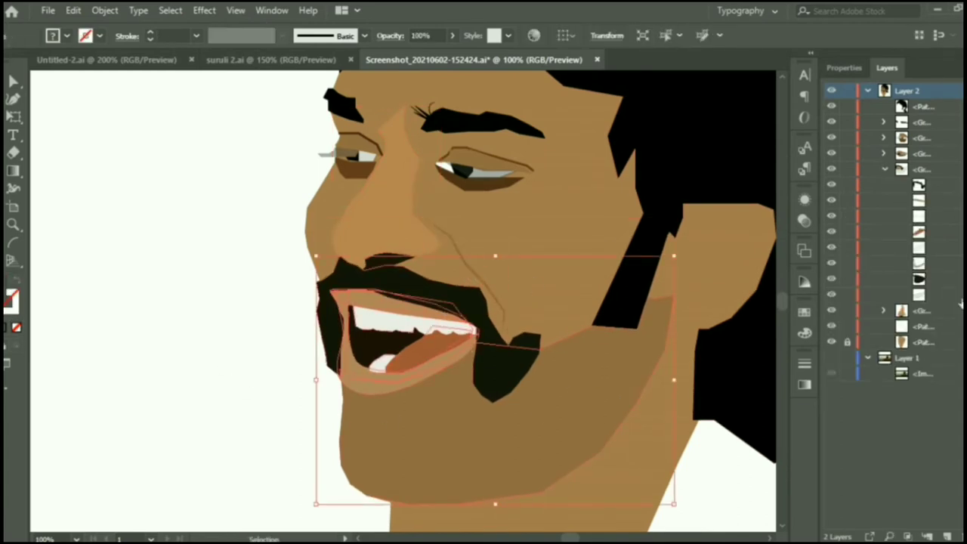
click(948, 296)
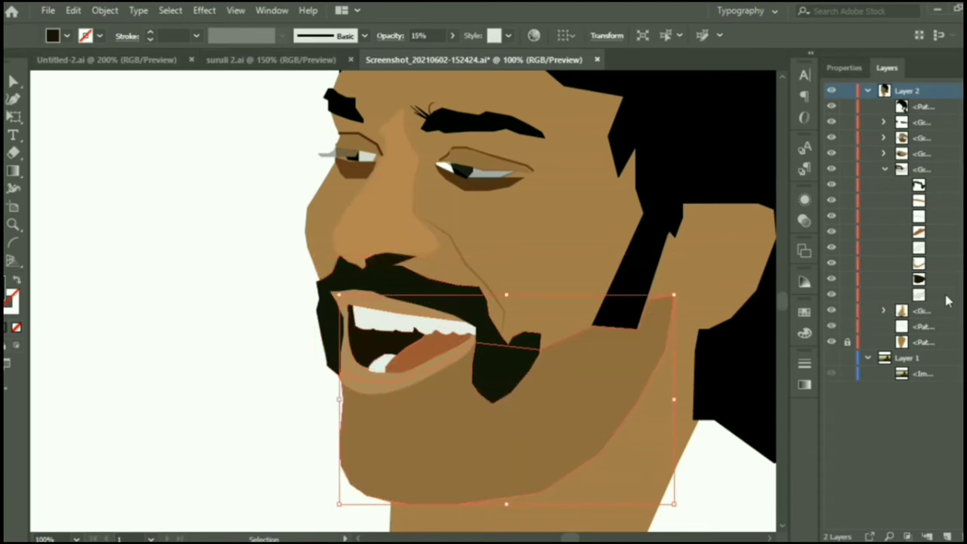
drag(947, 301, 936, 318)
click(219, 309)
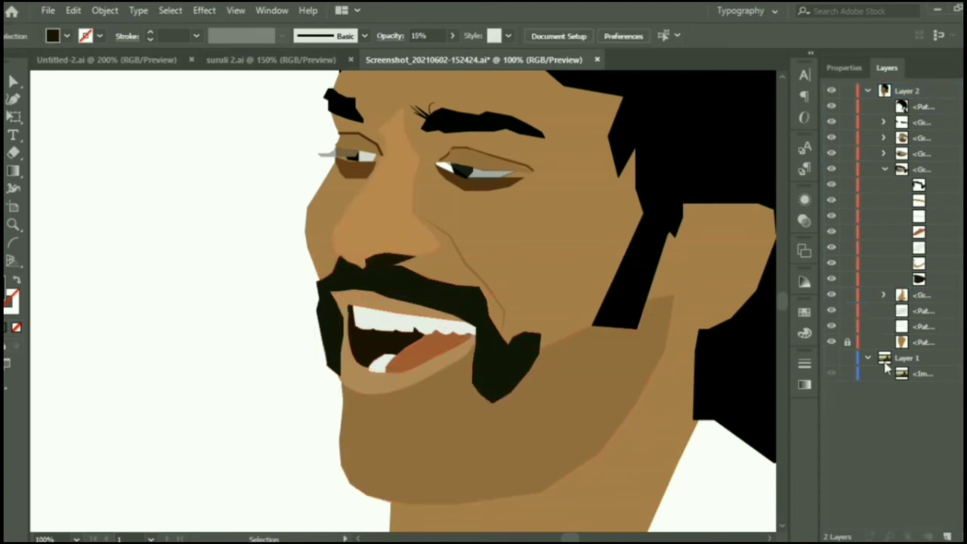
alt+click(831, 358)
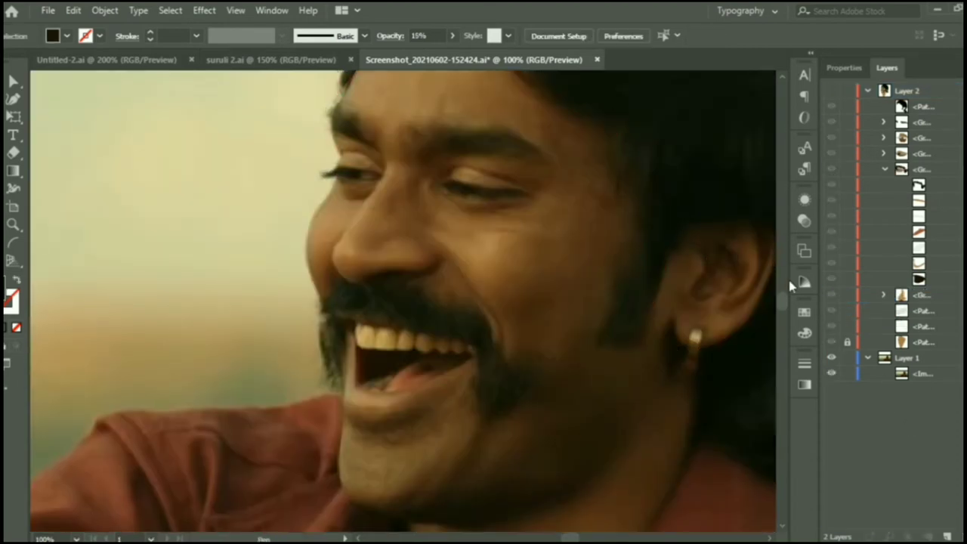
Trace a closed earring shape over the ear on the reference photo.
click(669, 349)
drag(690, 330, 691, 369)
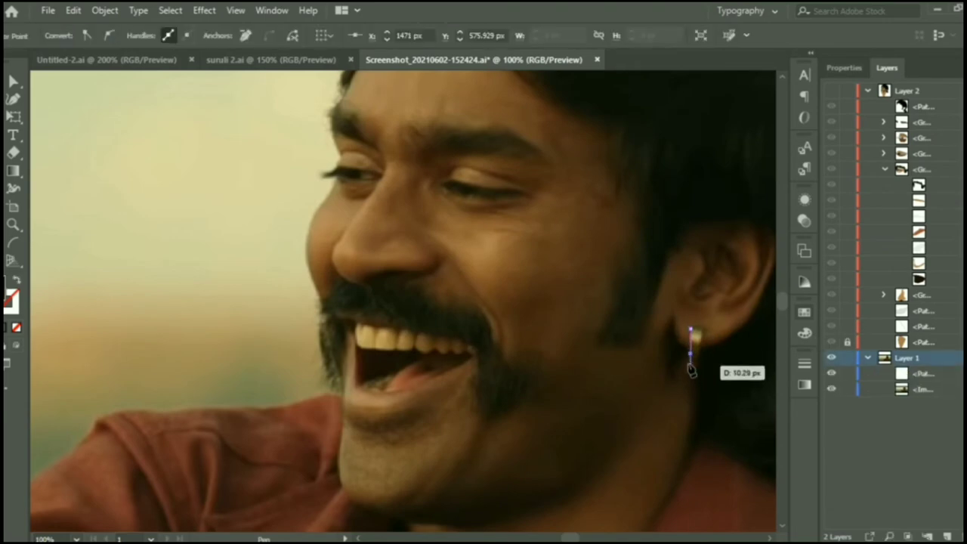
scroll(689, 365, up, 2)
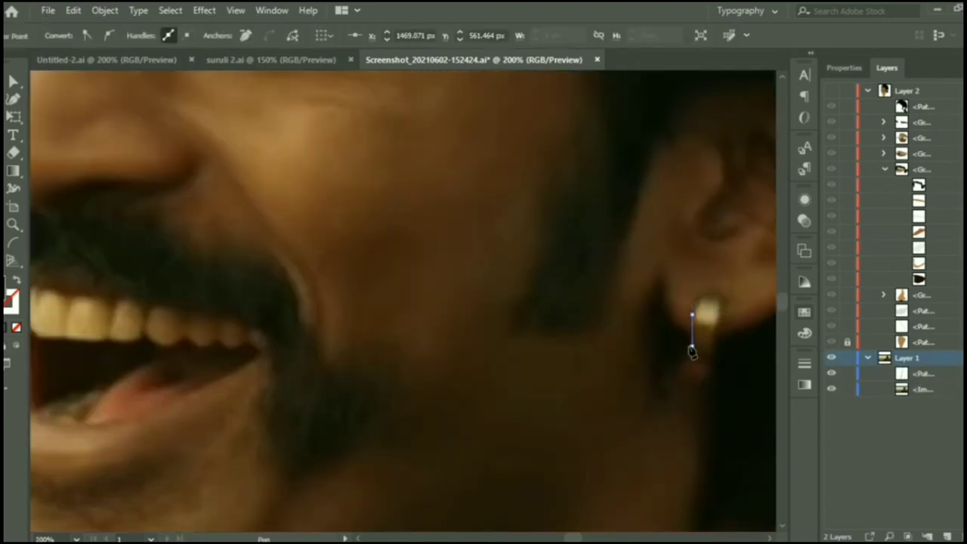
click(714, 355)
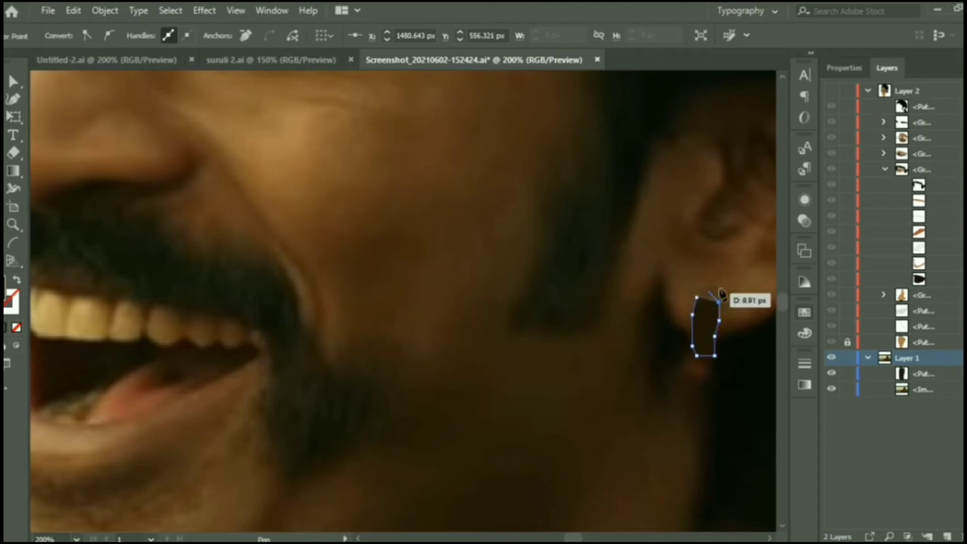
click(695, 298)
Sample the earring colour from the photo and shift it toward yellow.
click(710, 304)
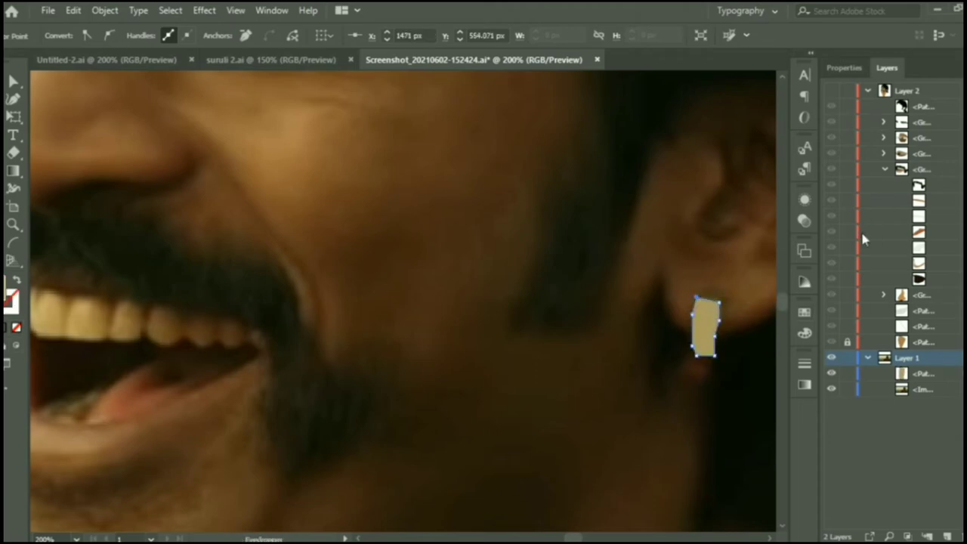
double_click(9, 297)
drag(432, 436, 431, 424)
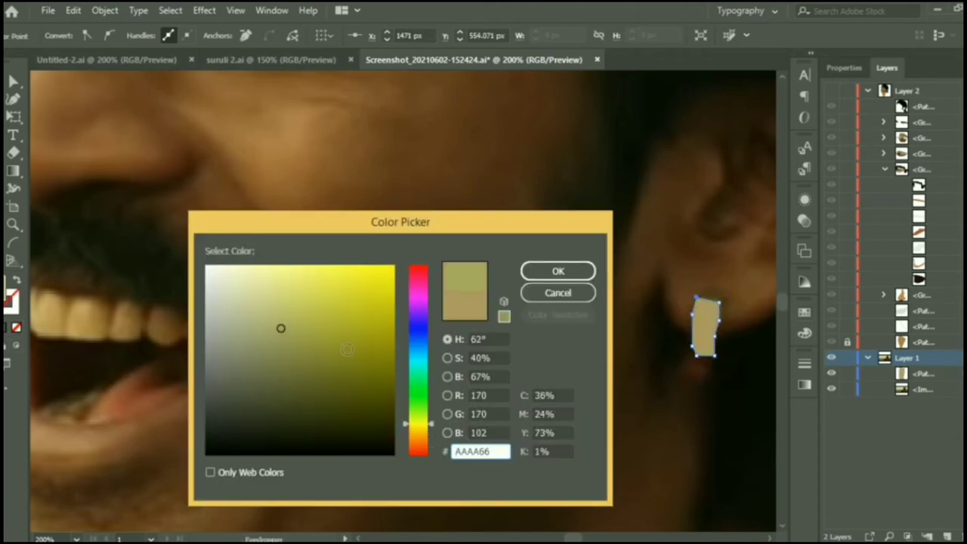
mouse_move(314, 330)
mouse_down()
mouse_move(322, 335)
mouse_move(304, 330)
mouse_move(319, 350)
mouse_up()
click(557, 271)
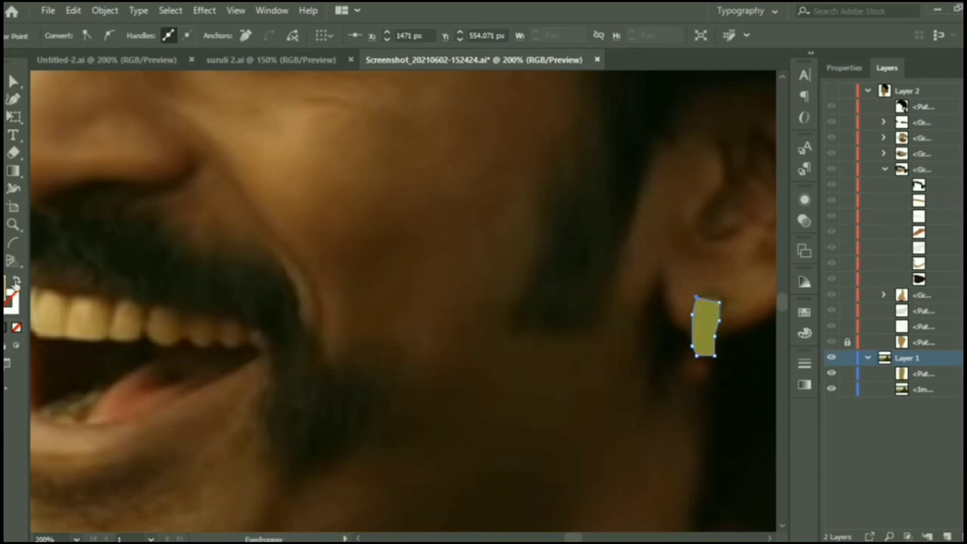
key(v)
Show the cartoon artwork and move the earring shape into its layer.
click(147, 112)
click(831, 91)
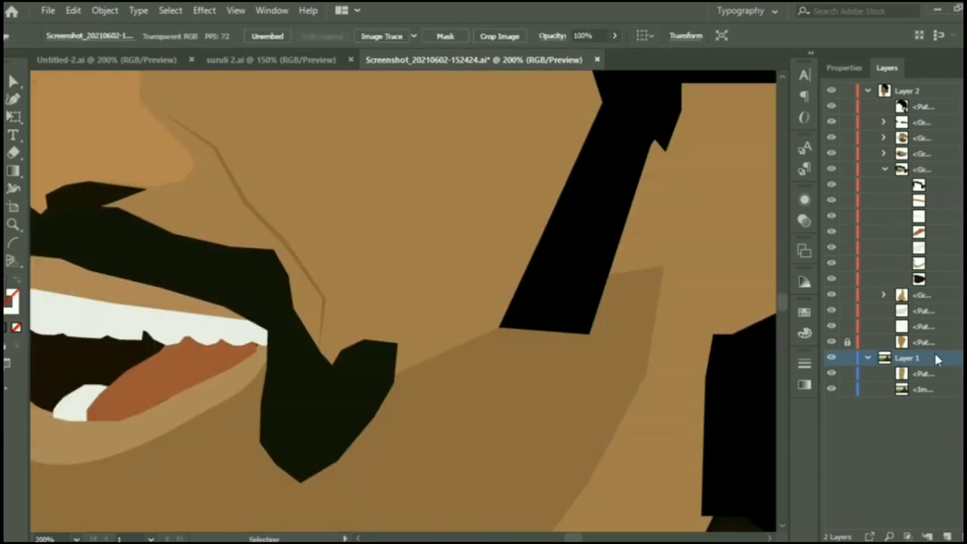
click(950, 373)
drag(942, 377, 847, 359)
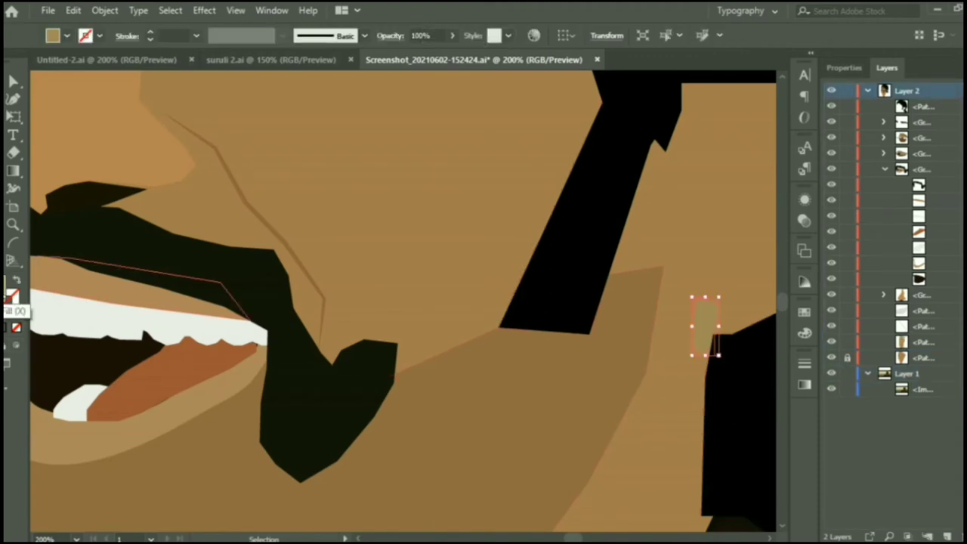
Recolour the earring fill to yellow #B7A941.
double_click(12, 298)
click(431, 429)
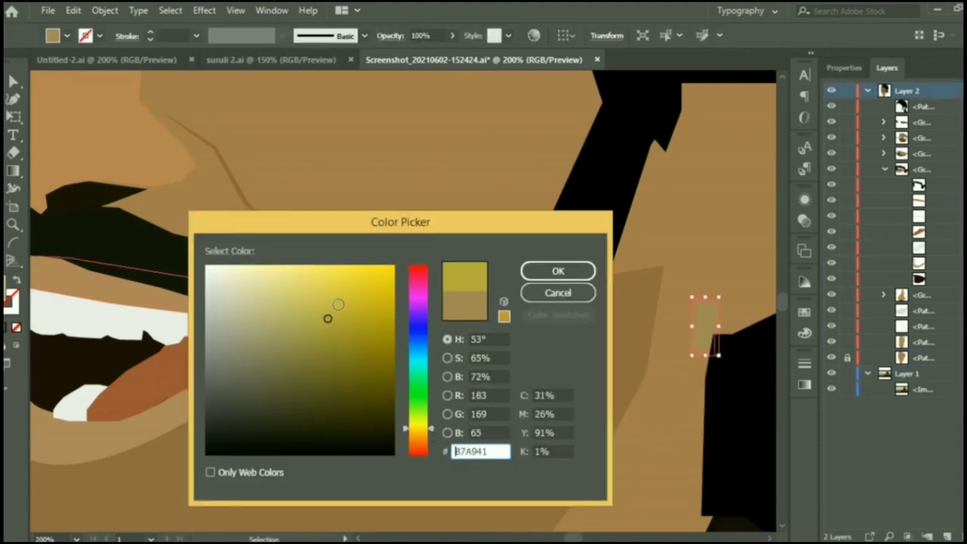
click(557, 270)
click(641, 436)
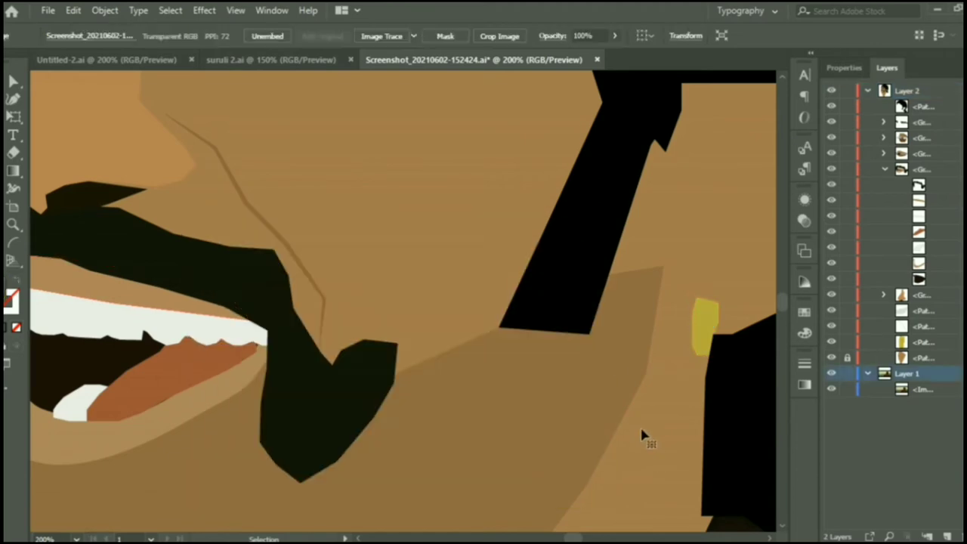
click(704, 325)
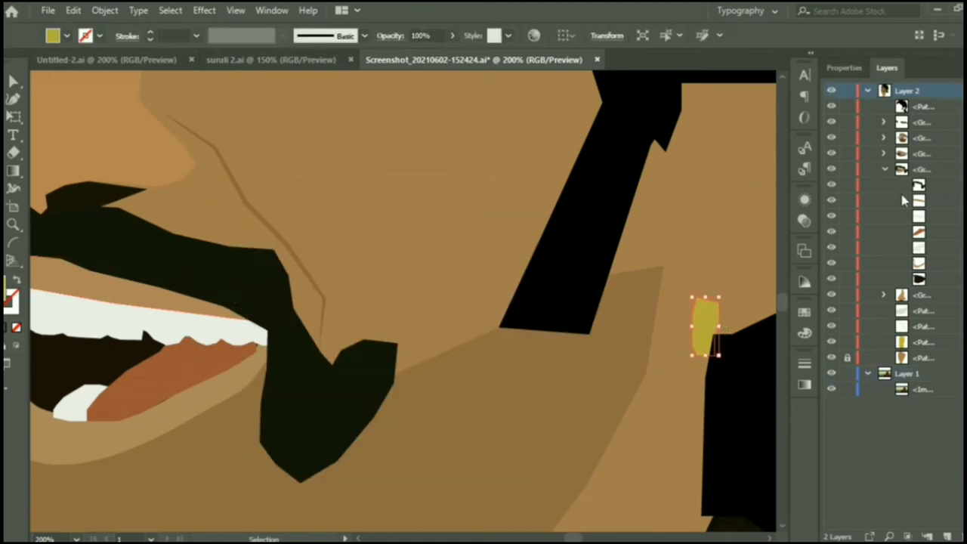
Hide the artwork layer so the reference photo shows again.
scroll(653, 317, up, 5)
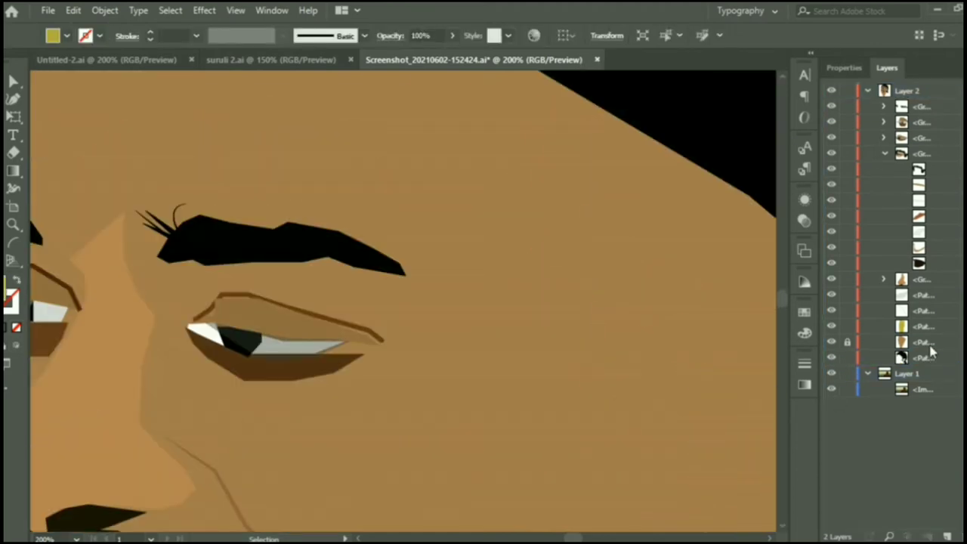
scroll(657, 341, down, 4)
scroll(661, 351, down, 4)
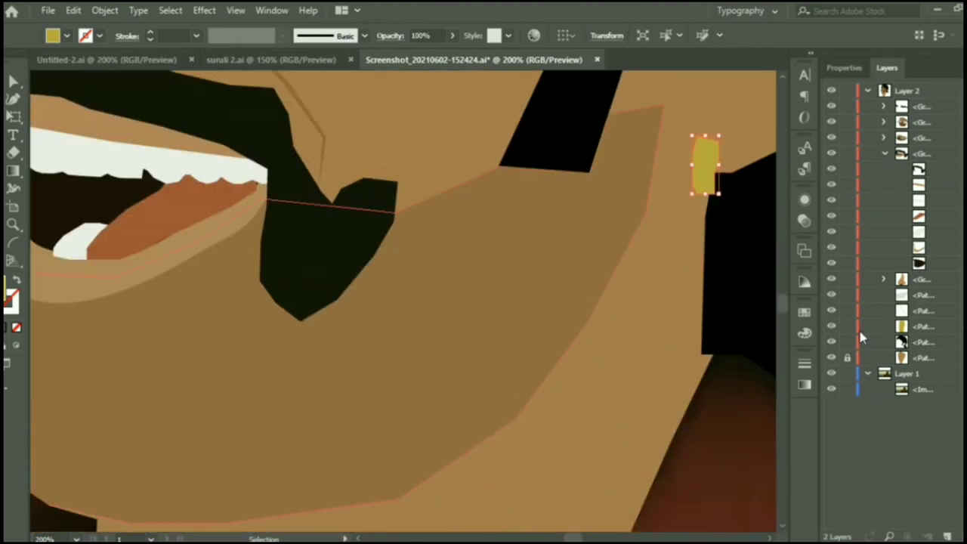
click(831, 90)
scroll(759, 323, up, 5)
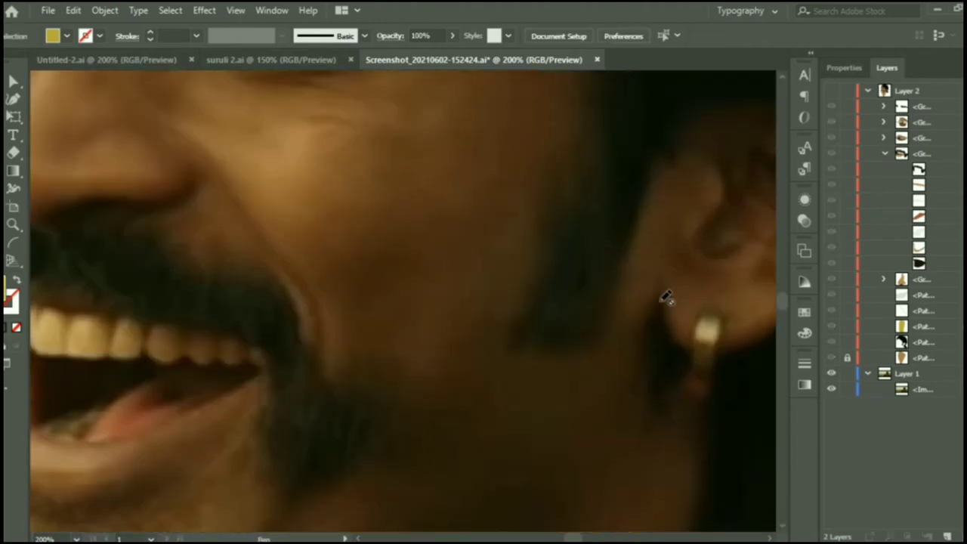
Start tracing the ear outline along its lower edge on the photo.
click(662, 293)
click(666, 326)
click(679, 349)
click(724, 350)
click(761, 346)
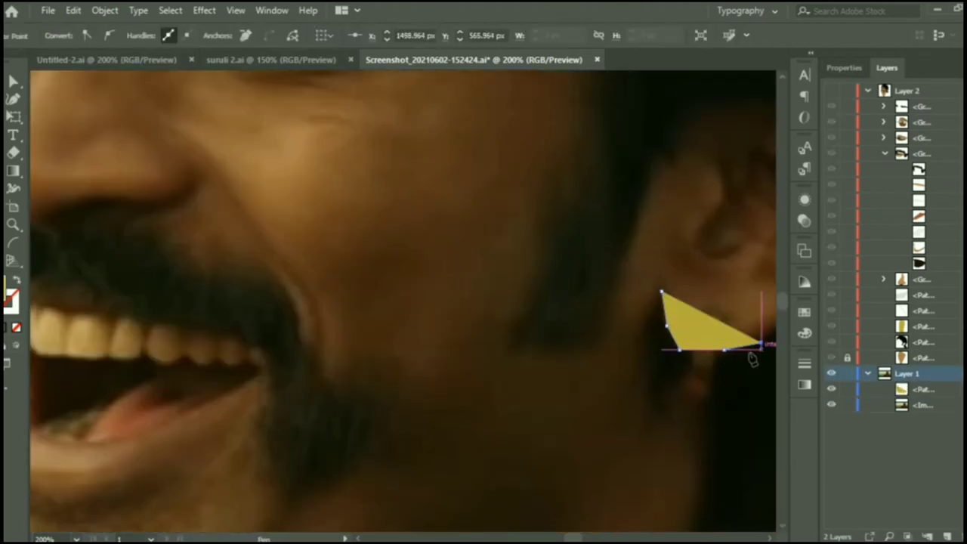
scroll(752, 359, right, 5)
scroll(647, 528, left, 3)
Trace the ear outline across the top of the ear.
click(589, 309)
click(650, 136)
click(638, 107)
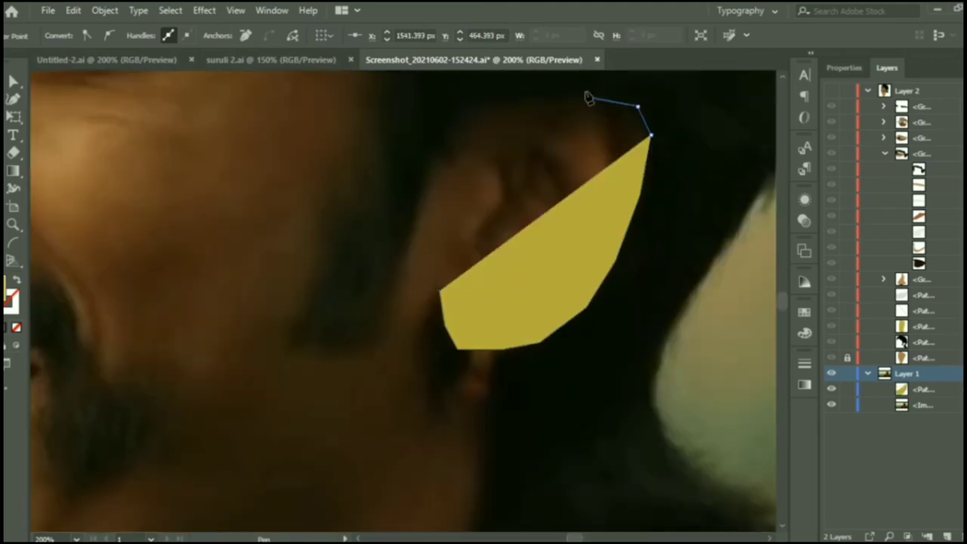
click(587, 94)
scroll(581, 151, up, 3)
click(543, 160)
click(491, 165)
click(465, 173)
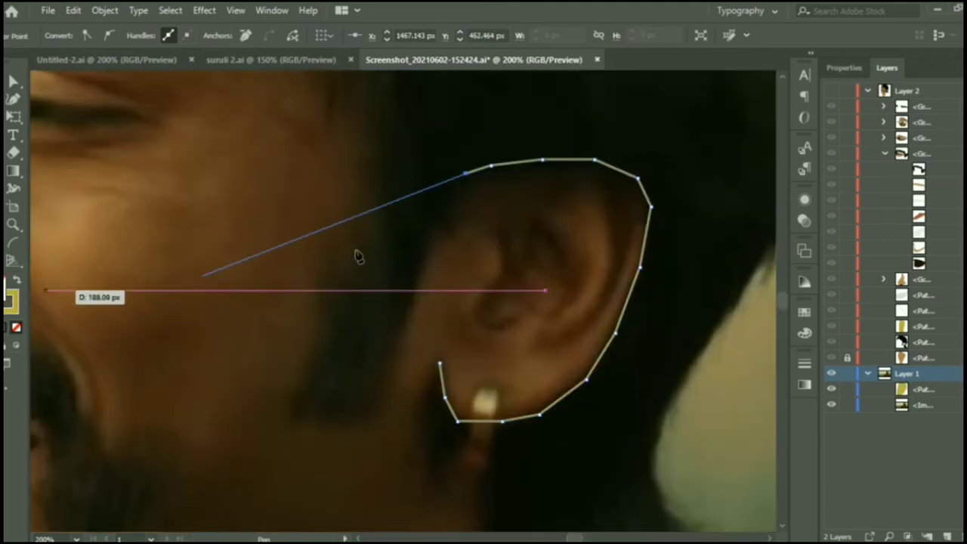
key(ctrl+z)
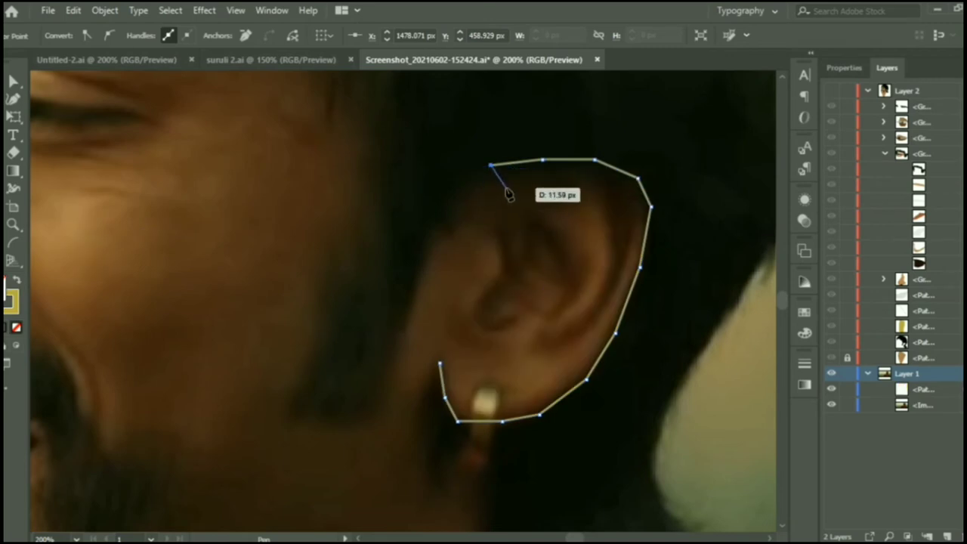
Trace the inner ear edge and fold, finishing the ear shape.
click(633, 205)
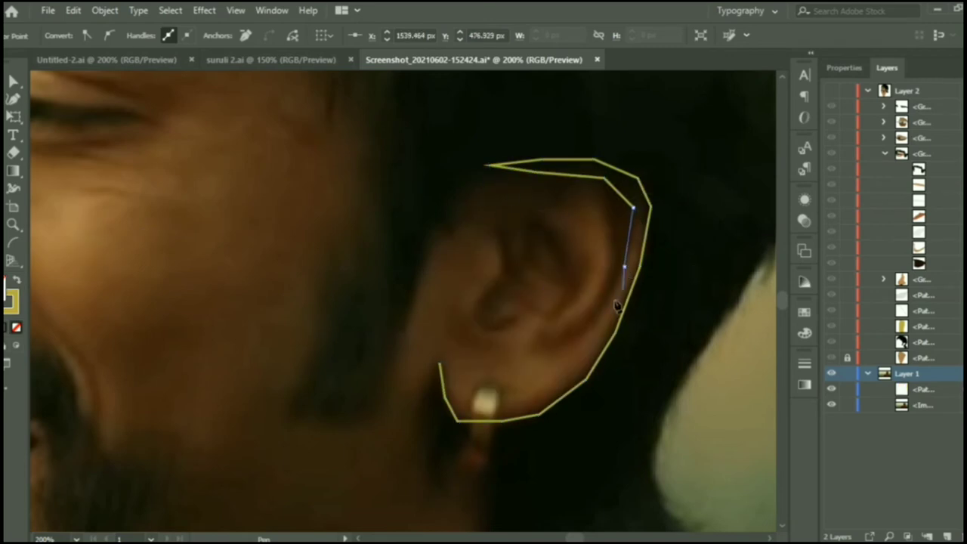
click(624, 260)
click(593, 325)
click(555, 360)
click(533, 349)
click(582, 295)
click(584, 247)
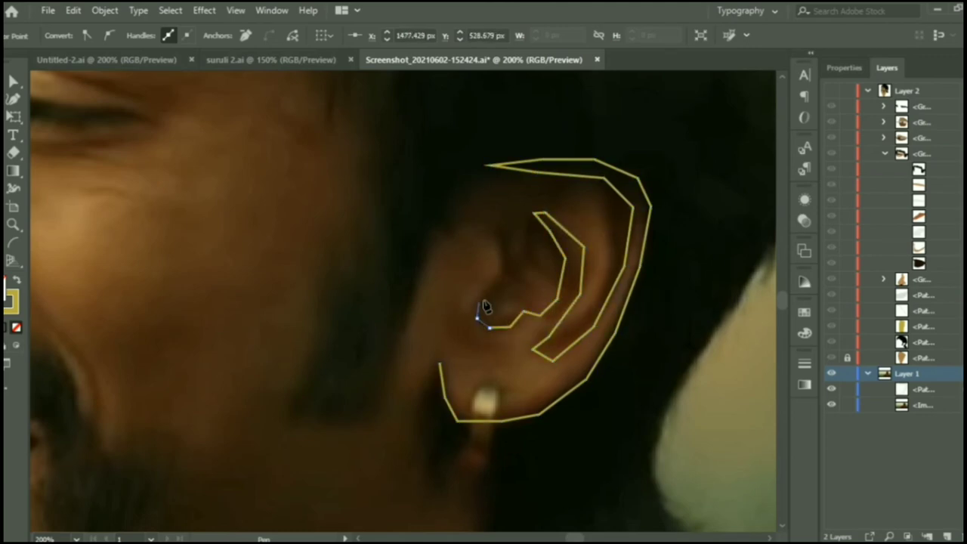
click(496, 233)
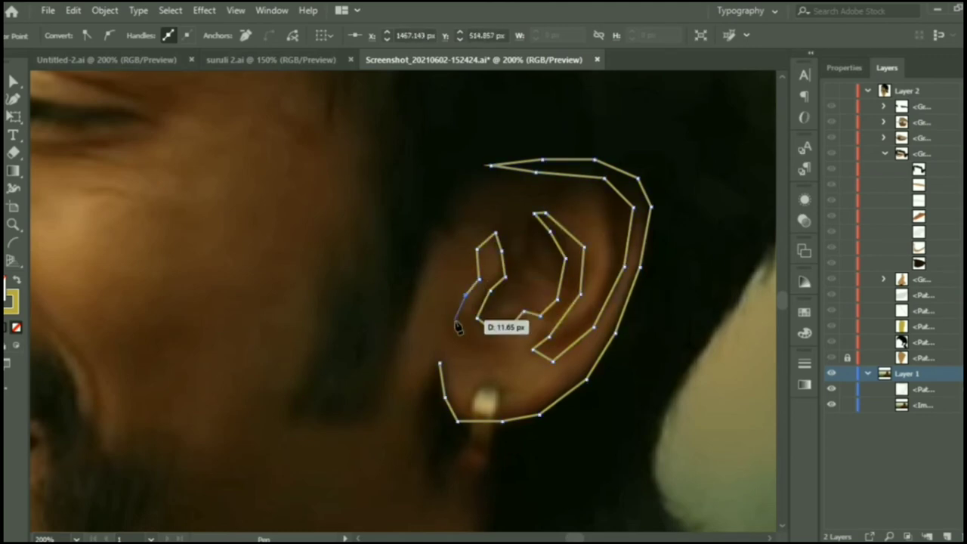
click(13, 81)
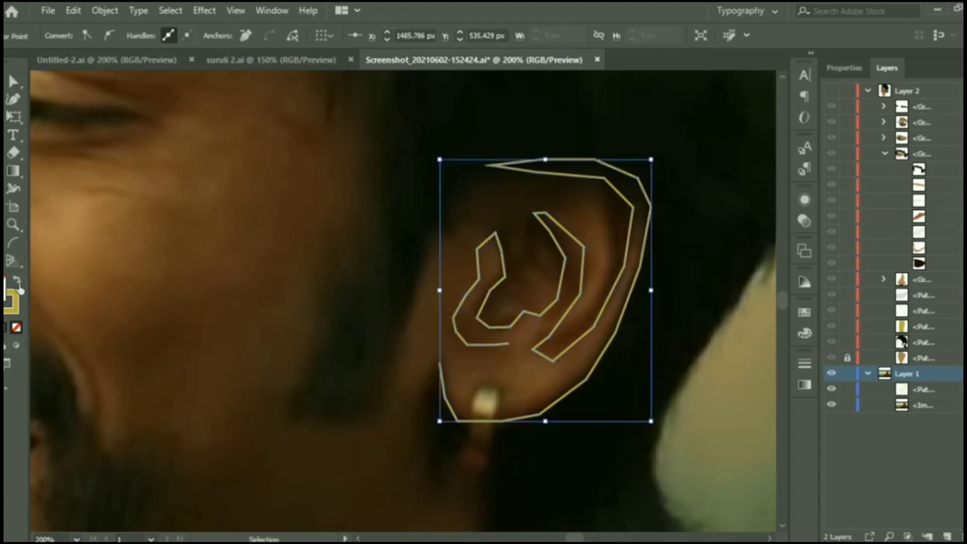
Fill the ear shape with eyedropped dark brown, move it into Layer 2, show the artwork.
click(19, 283)
key(i)
click(598, 221)
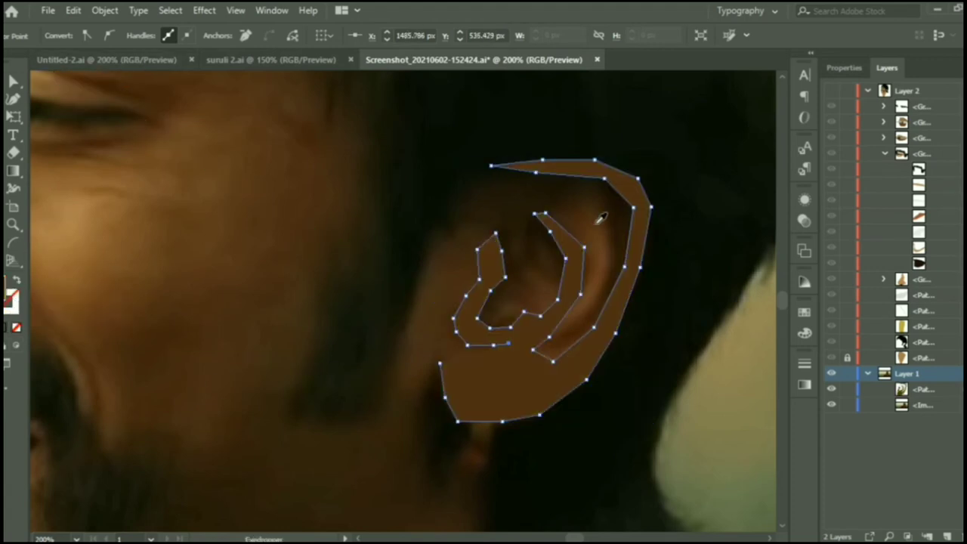
drag(947, 393, 936, 341)
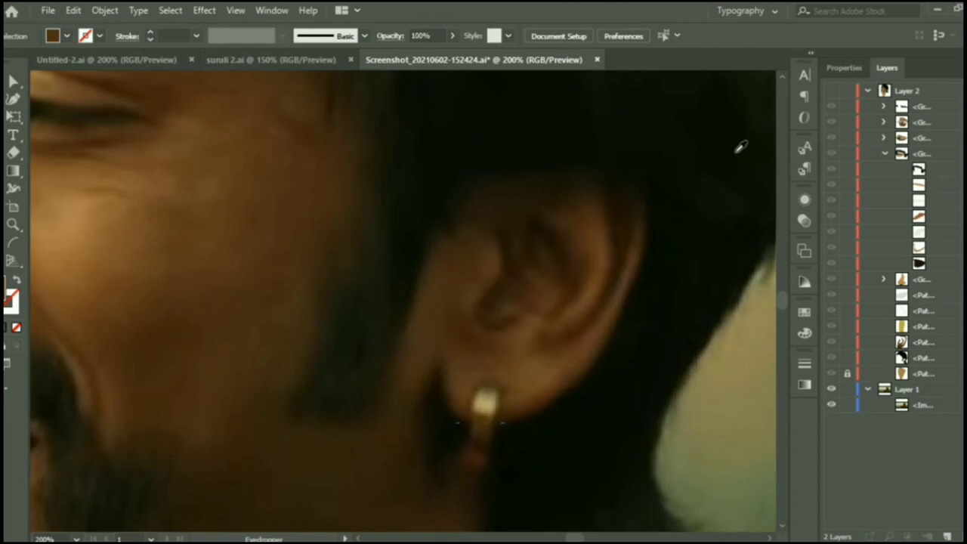
click(830, 91)
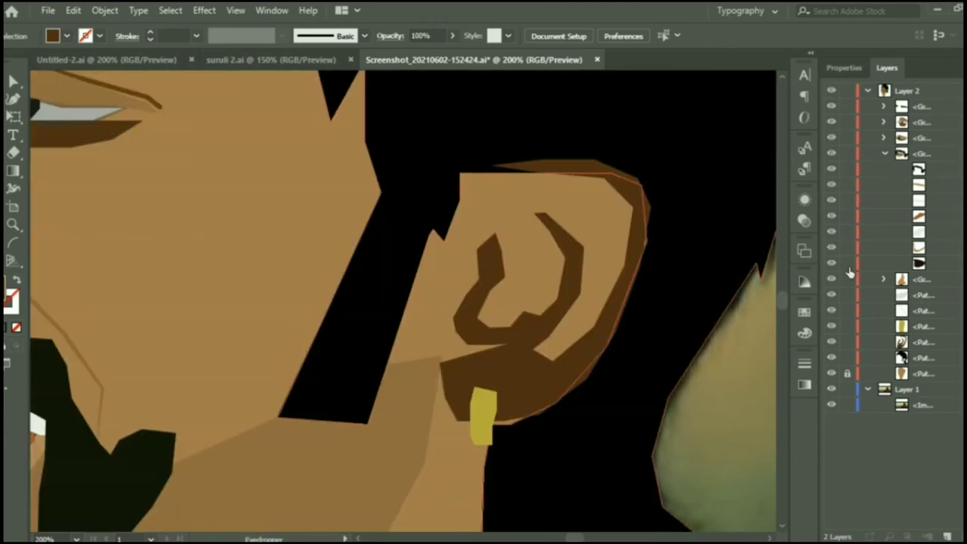
Narrow the dark brown ear shape slightly from the right.
click(613, 337)
click(712, 416)
click(632, 242)
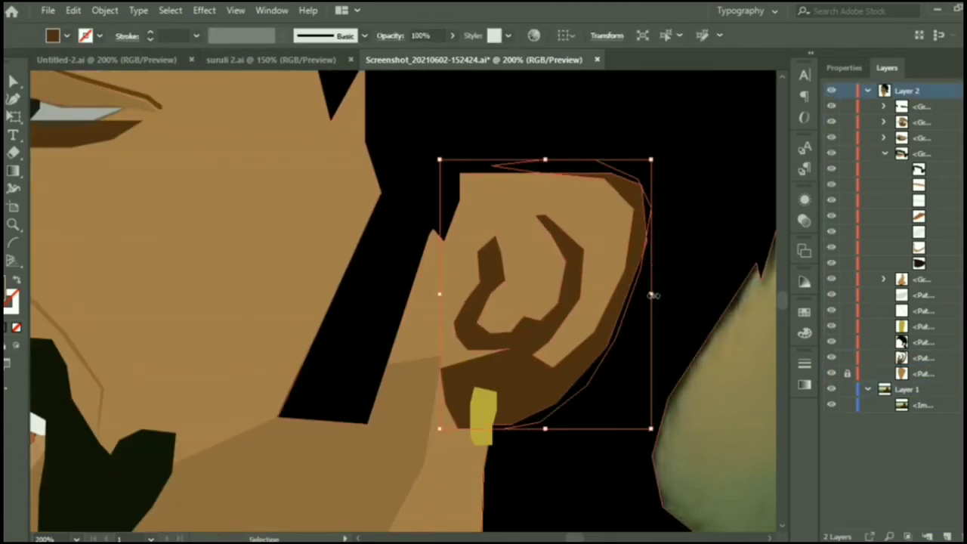
drag(650, 295, 646, 295)
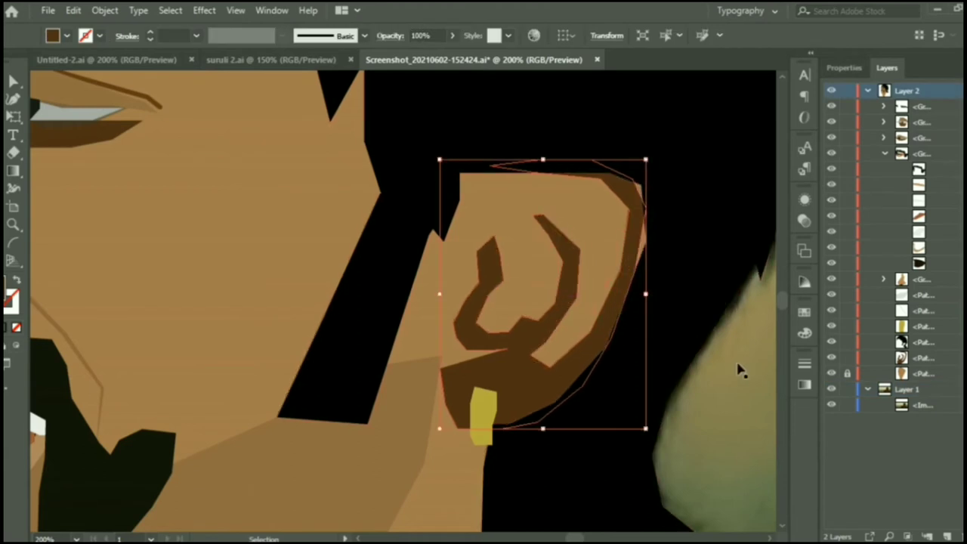
click(691, 226)
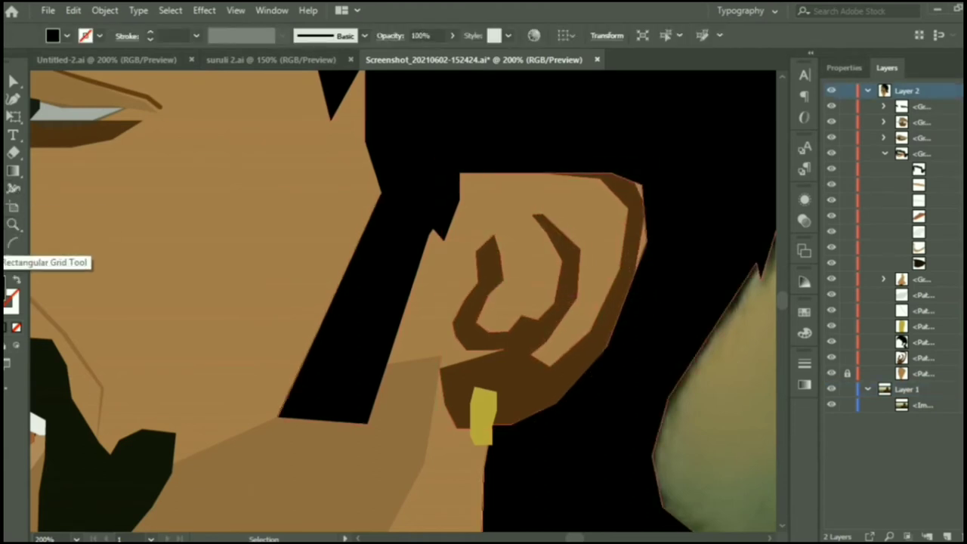
Warp the ear's top-right edge into a smooth curve and fit the artboard in view.
click(13, 243)
drag(657, 194, 652, 182)
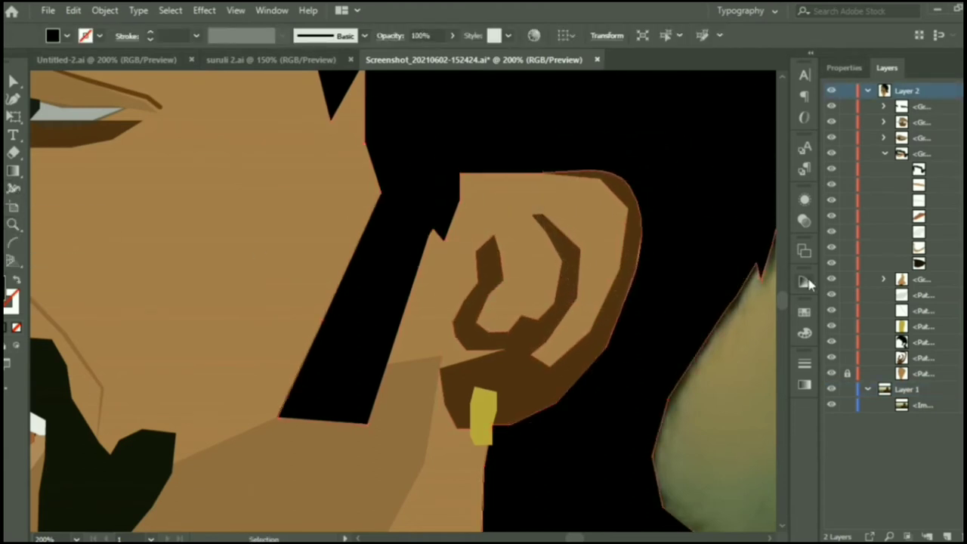
key(ctrl+a)
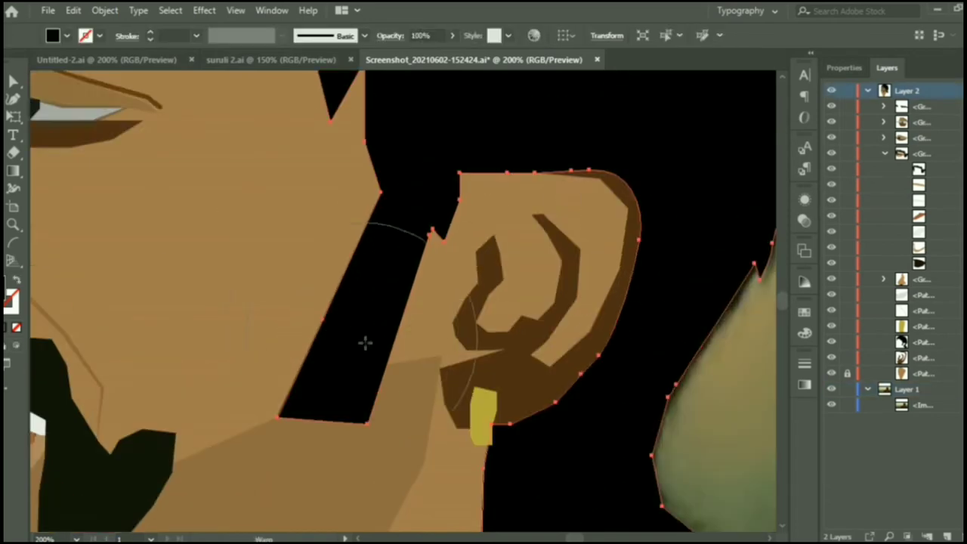
scroll(364, 342, up, 2)
key(ctrl+0)
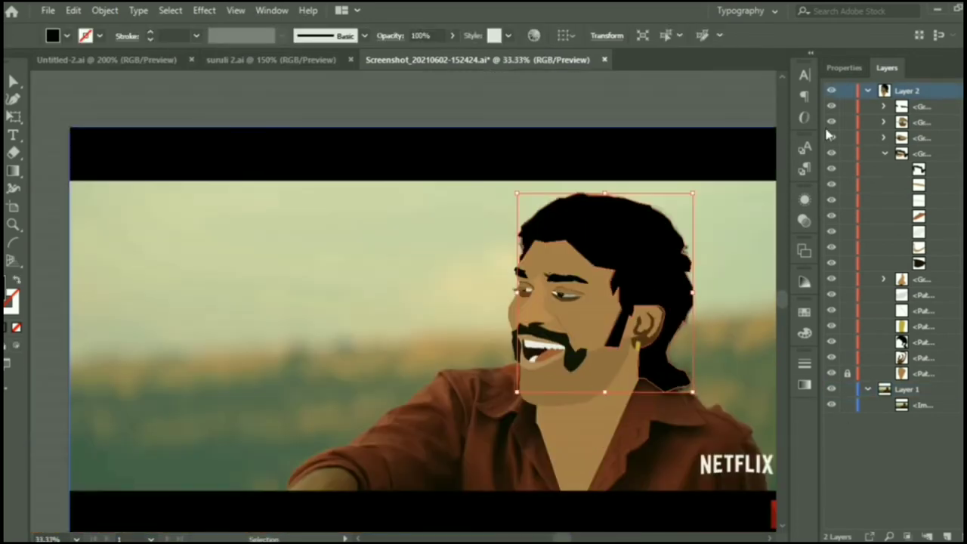
Hide the reference photo and rotate the ear shape slightly.
click(831, 389)
click(618, 119)
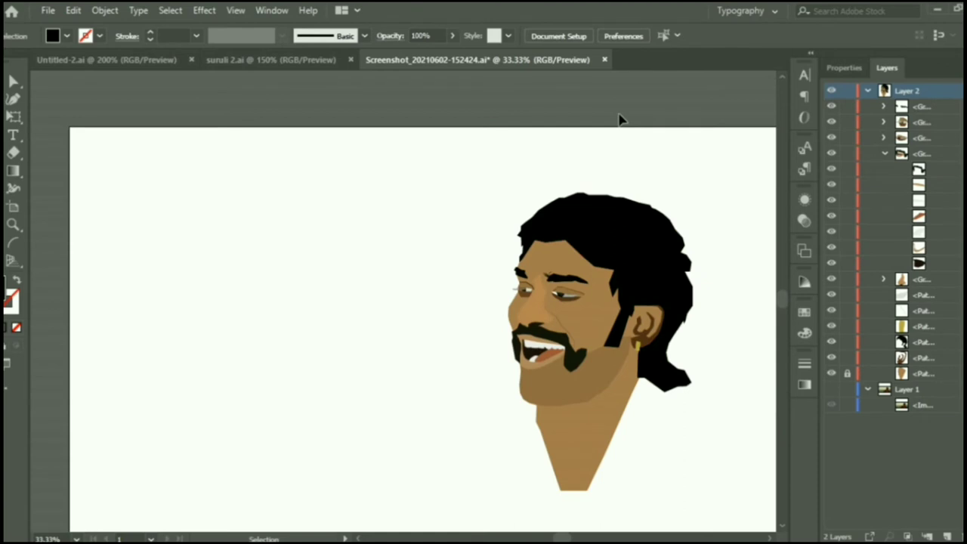
click(650, 326)
click(720, 252)
scroll(636, 320, up, 4)
click(695, 345)
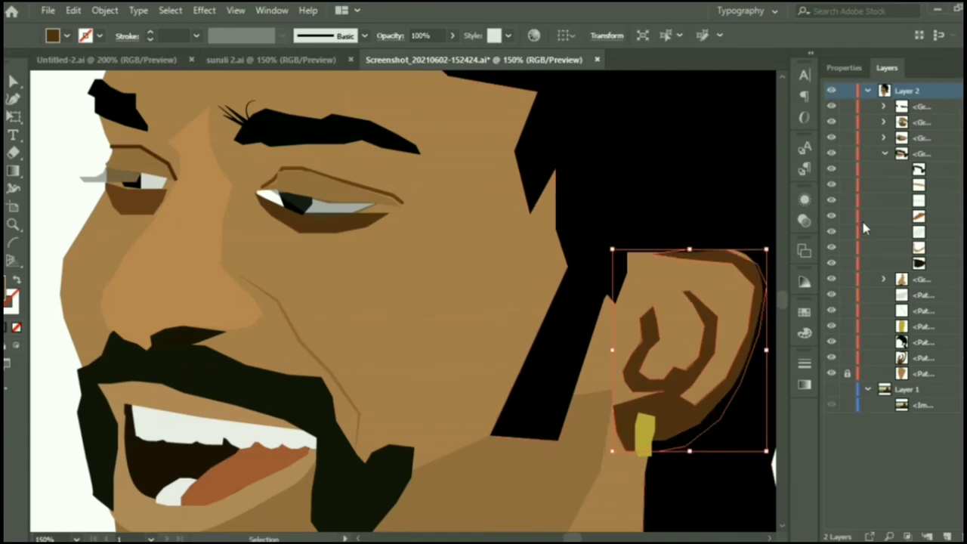
drag(766, 260, 759, 253)
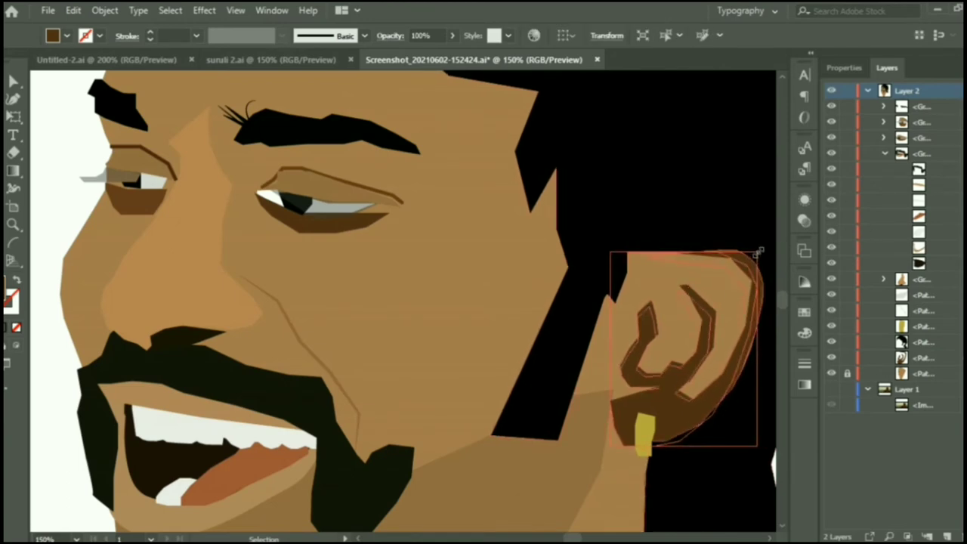
scroll(709, 464, down, 2)
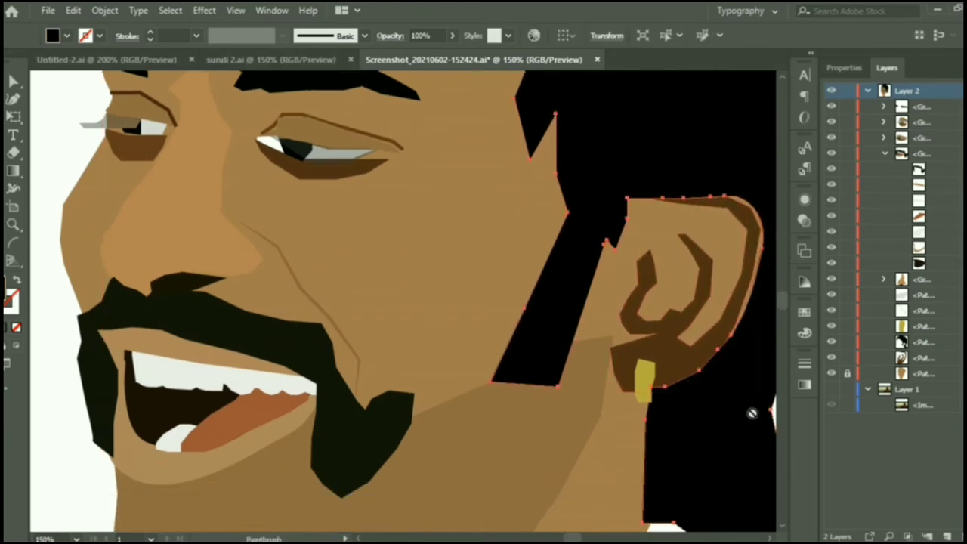
Show the photo without the artwork to compare, and inspect the current fill colour.
click(469, 453)
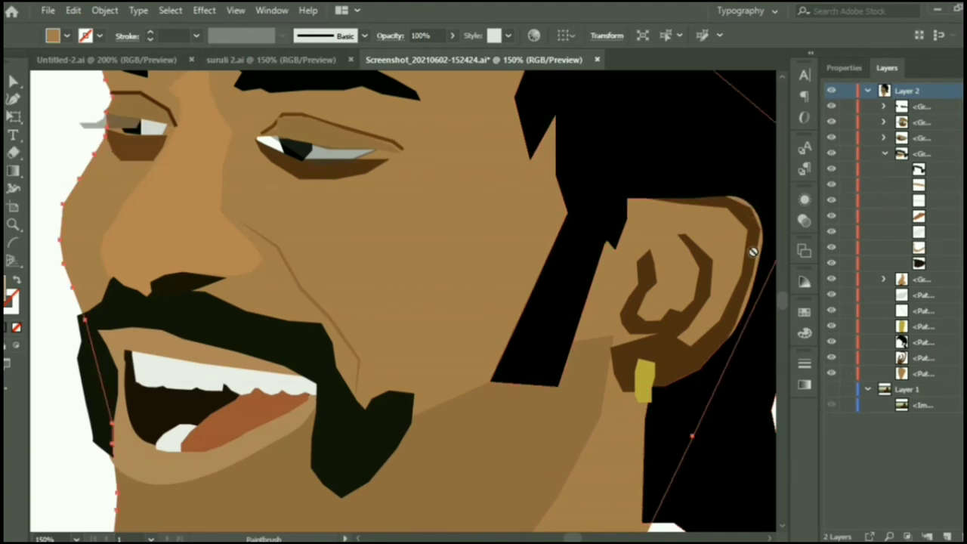
click(830, 389)
click(947, 389)
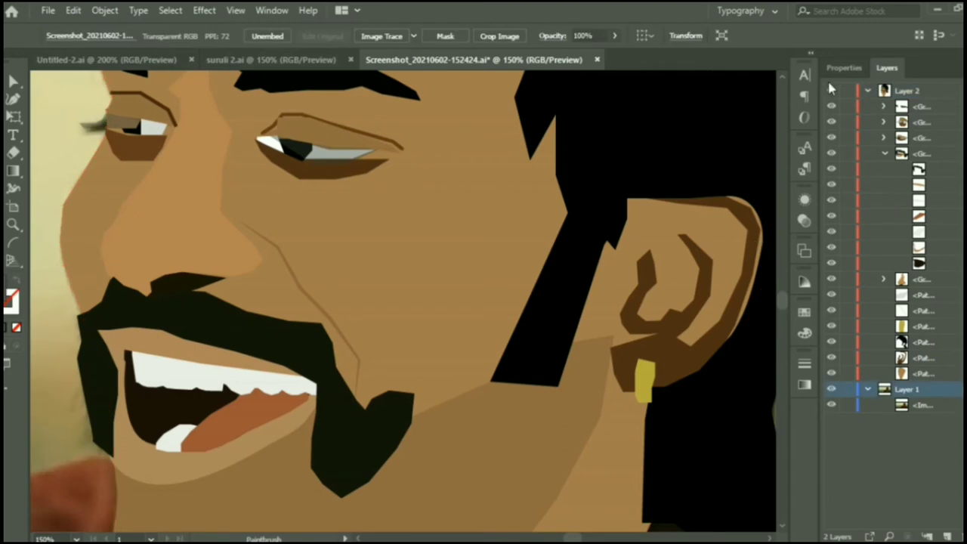
click(830, 90)
double_click(10, 296)
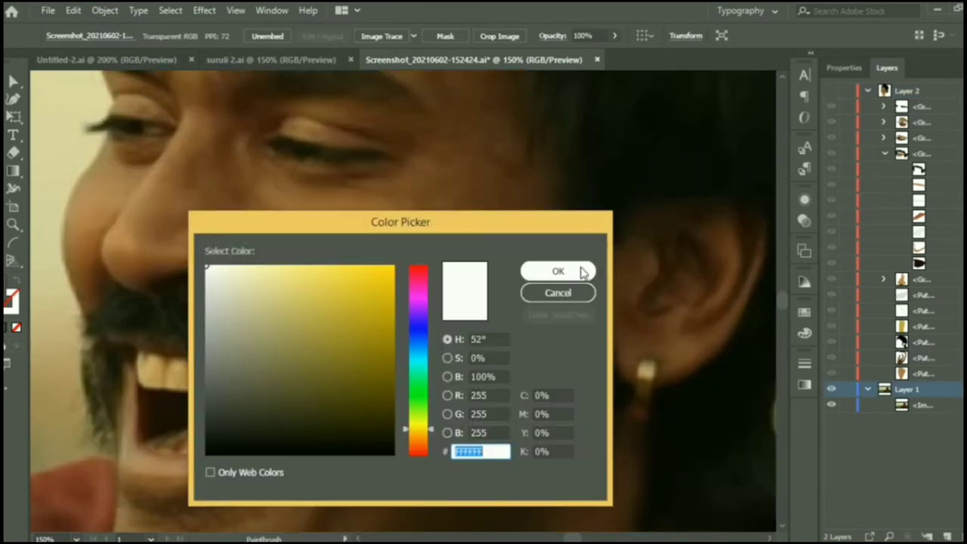
click(582, 270)
right_click(740, 222)
key(Escape)
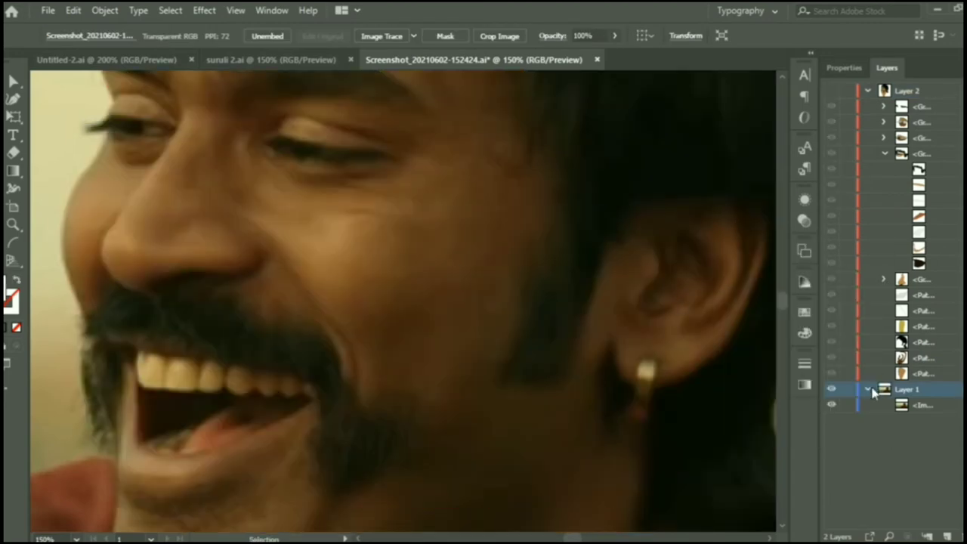
Bring back the artwork without the photo and resize the ear to fit the head.
click(831, 389)
click(831, 90)
scroll(647, 295, down, 2)
click(733, 294)
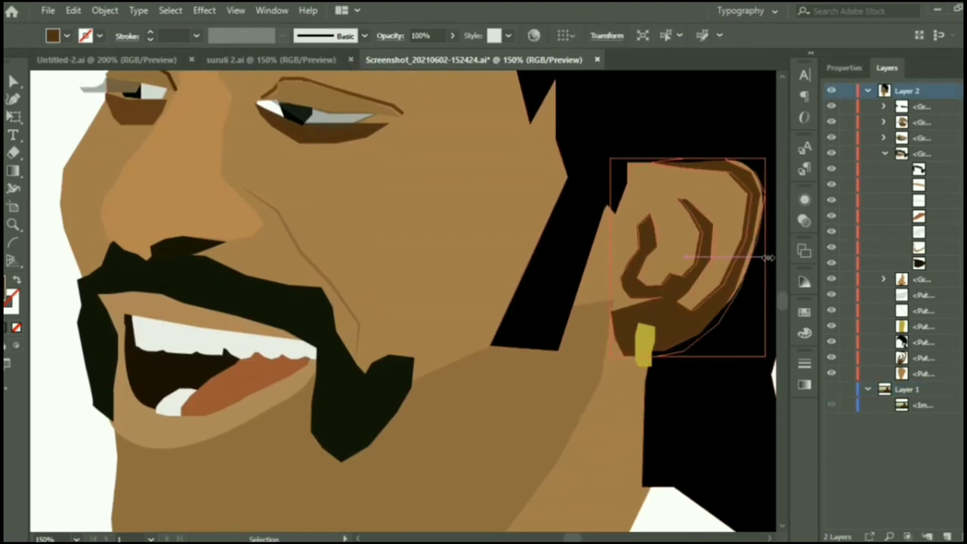
drag(767, 258, 765, 254)
click(677, 318)
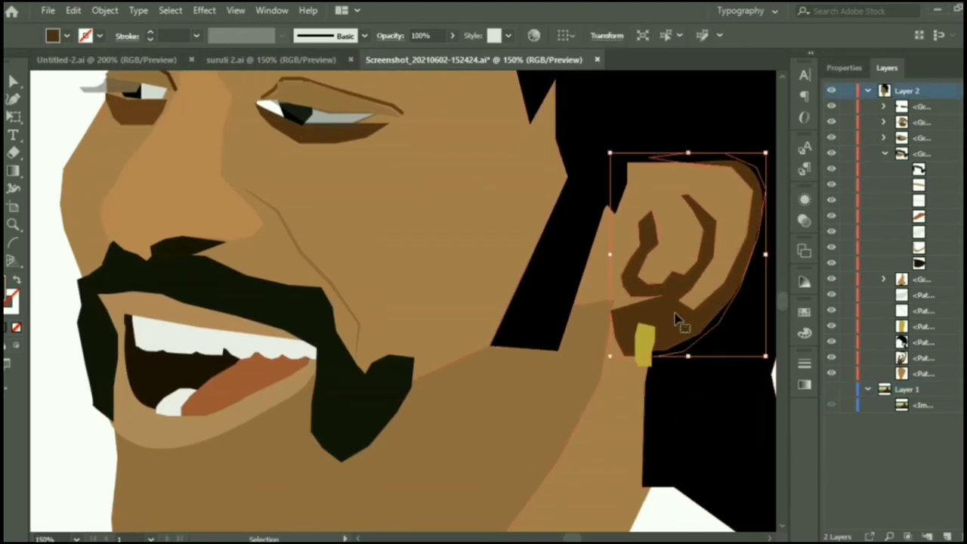
scroll(677, 319, down, 4)
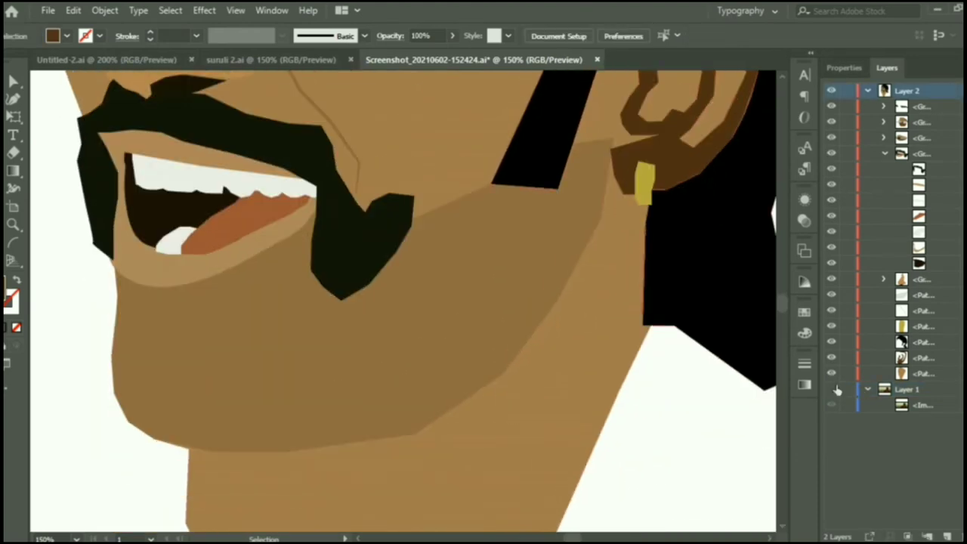
Check the ear against the photo with the whole artboard fitted in view.
click(832, 389)
scroll(608, 219, down, 5)
key(ctrl+0)
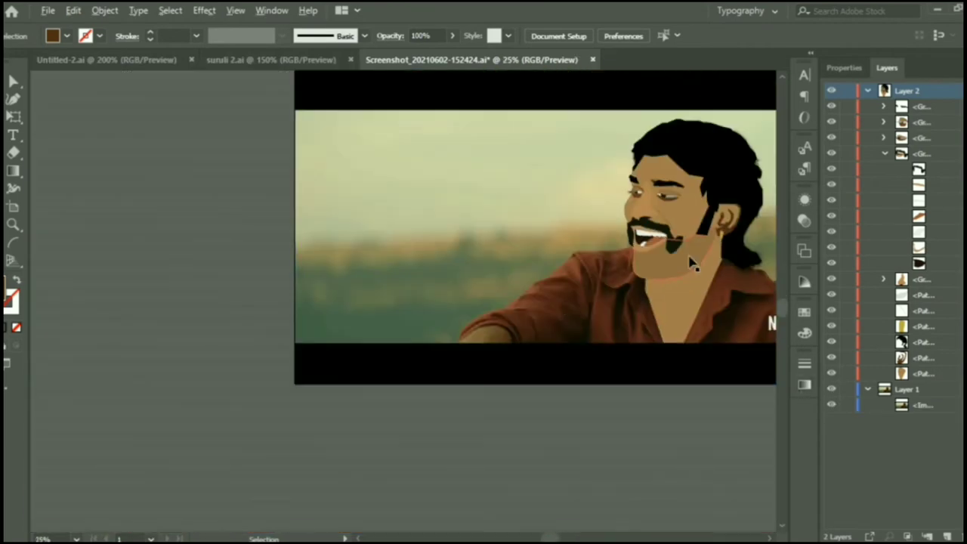
click(831, 389)
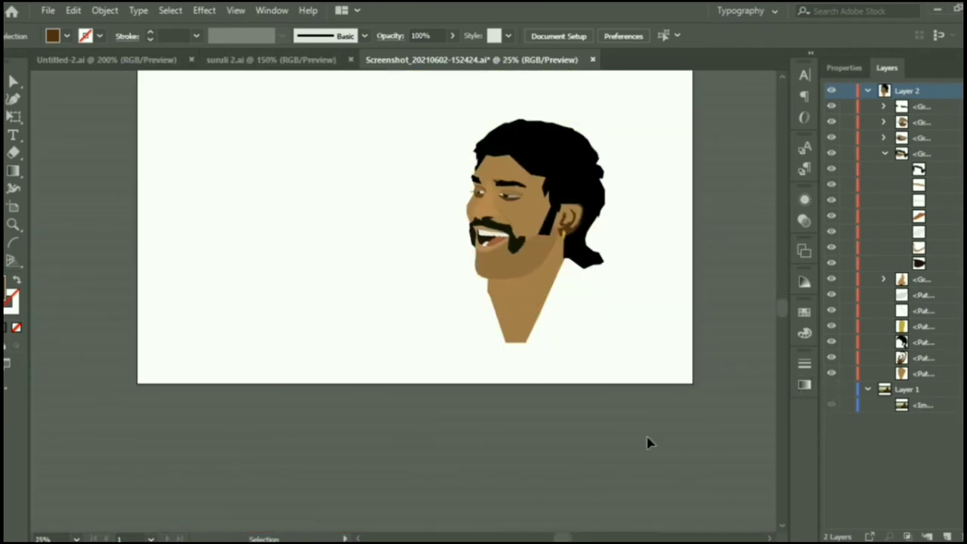
scroll(572, 241, up, 5)
Refill the ear with the sampled skin colour, adjusted to a softer #9B6F48 brown.
click(642, 189)
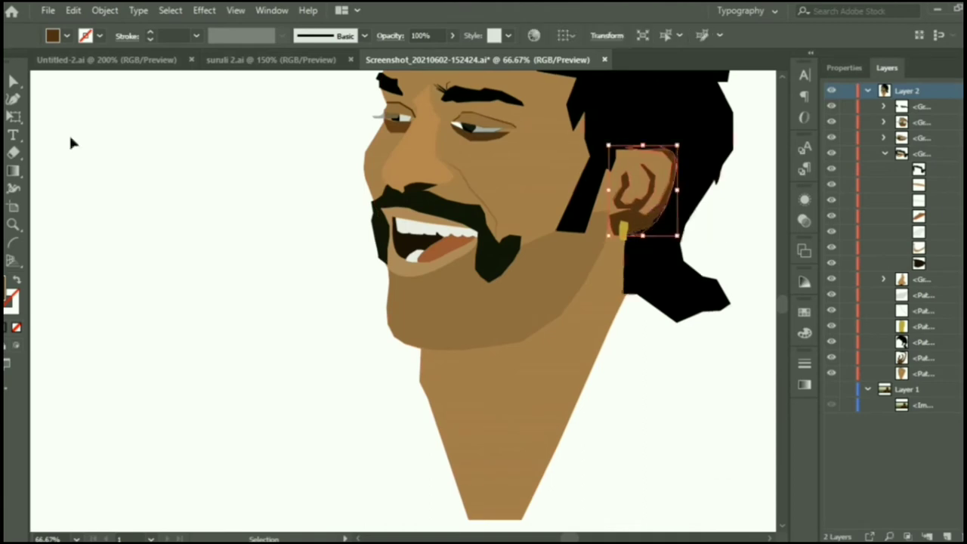
key(i)
click(547, 166)
double_click(11, 298)
click(306, 338)
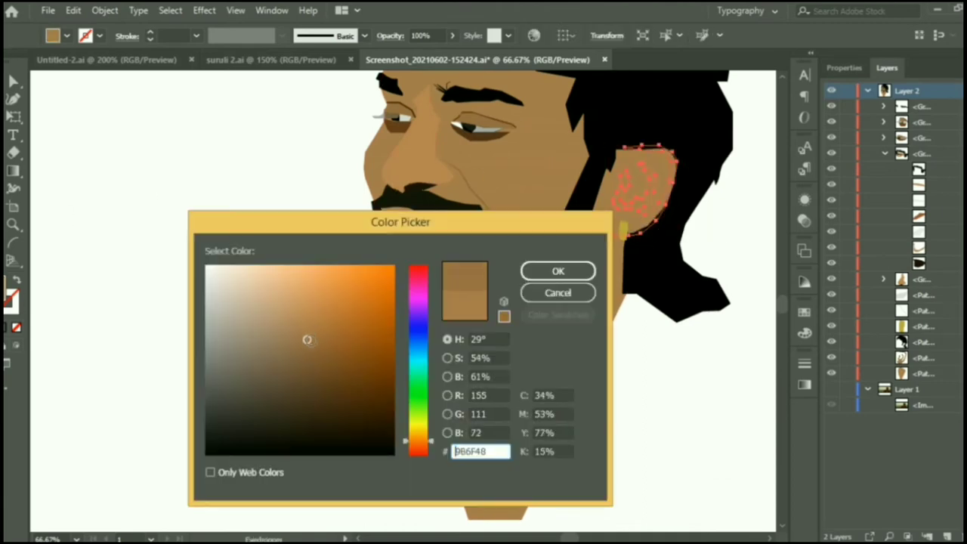
key(Return)
key(v)
click(86, 146)
Show the reference photo layer and hide the illustration layer.
scroll(334, 428, down, 2)
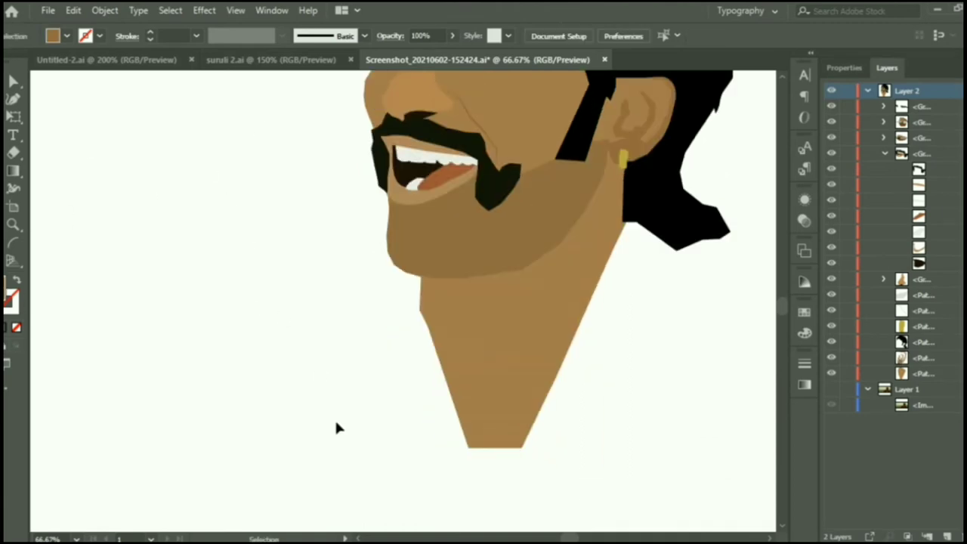
scroll(663, 355, up, 4)
scroll(663, 355, down, 3)
scroll(646, 276, down, 2)
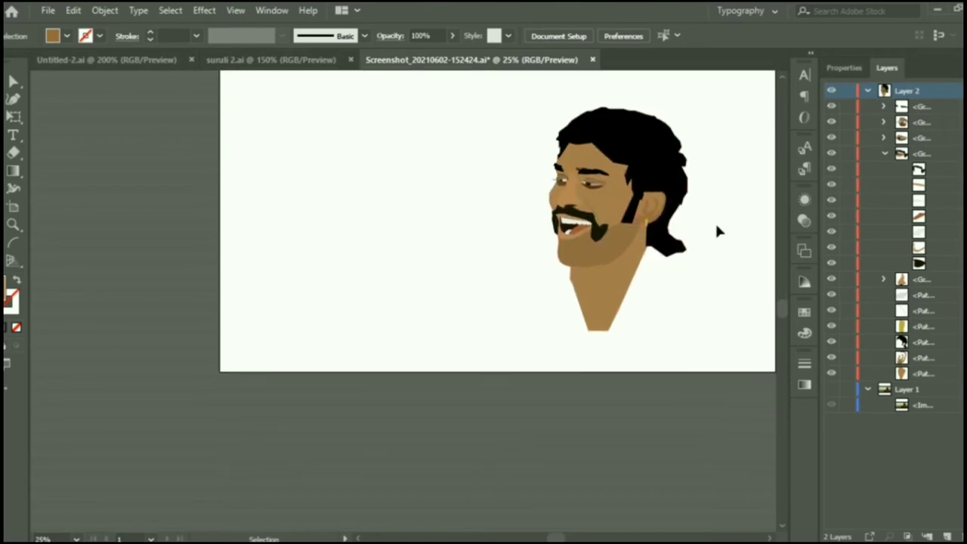
scroll(717, 231, up, 2)
click(831, 389)
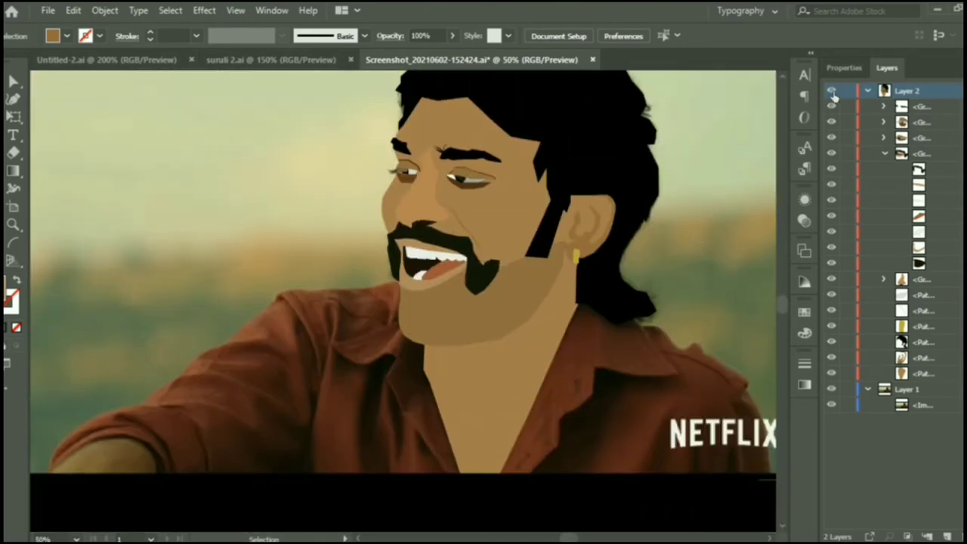
click(831, 91)
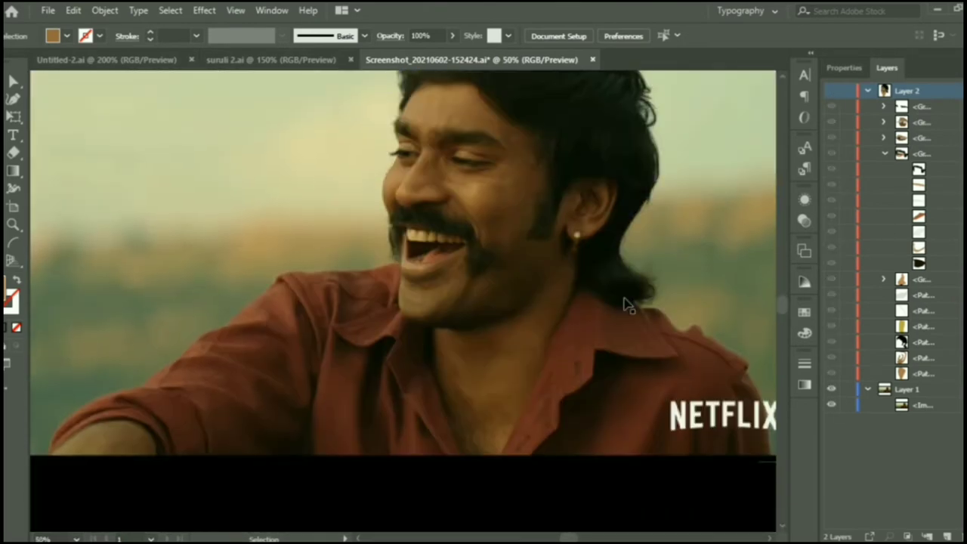
Start the shirt outline with the Pen tool beside the neck, along the bottom to the right edge.
scroll(561, 196, down, 3)
key(p)
click(560, 196)
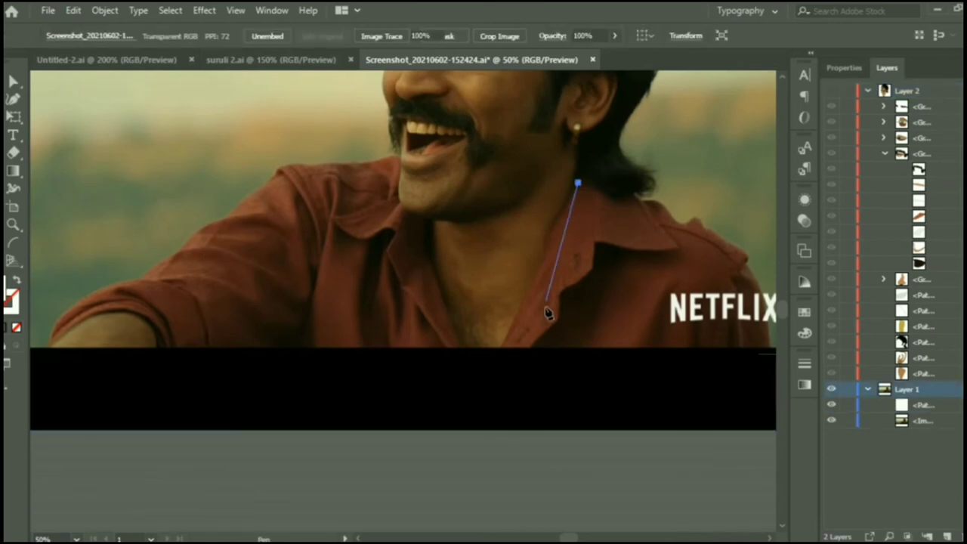
click(832, 91)
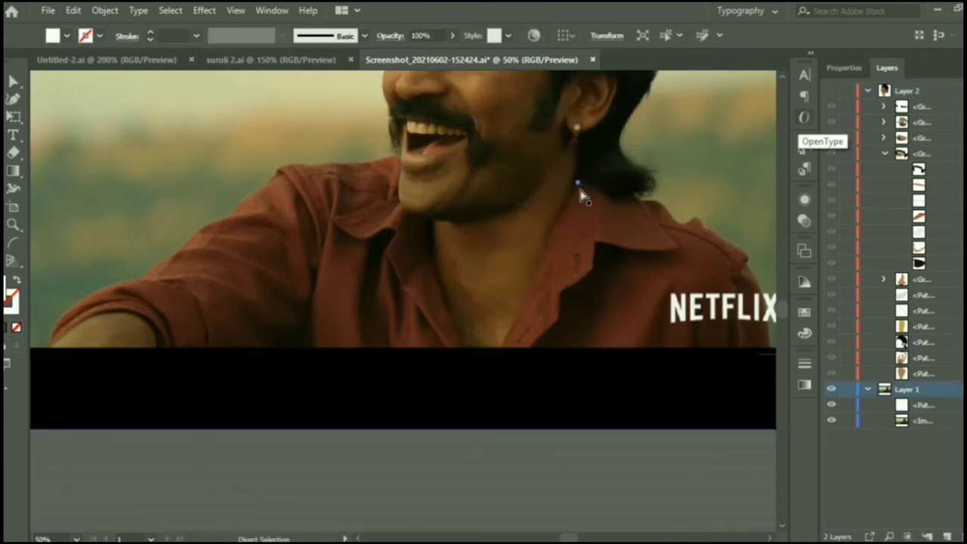
scroll(518, 288, down, 2)
click(497, 257)
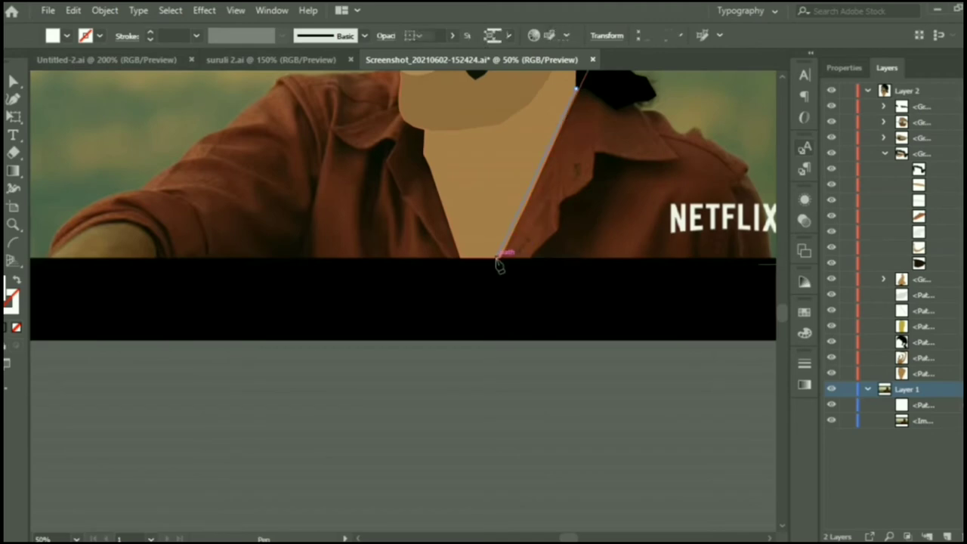
click(531, 256)
scroll(755, 255, up, 1)
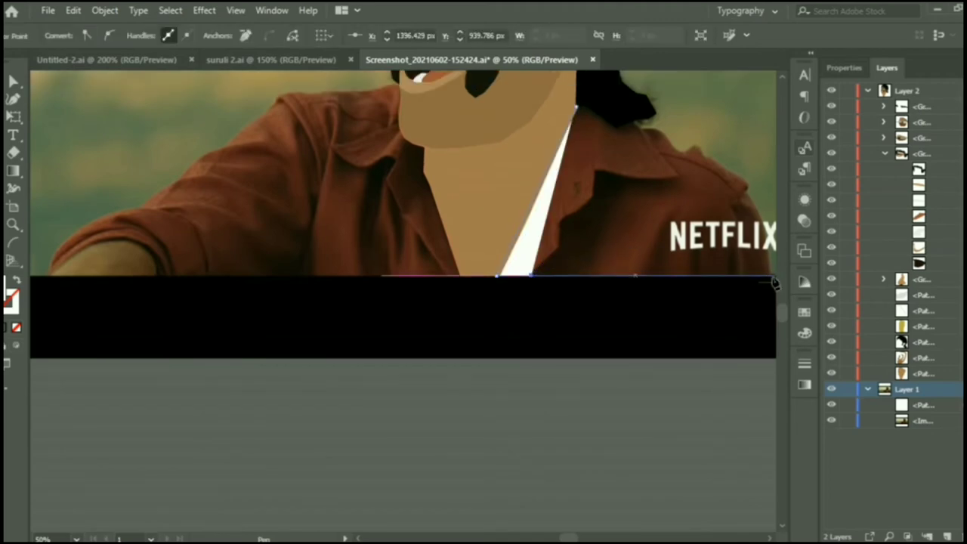
click(771, 276)
Undo the stray white triangle and clear the fill so the photo shows through.
click(13, 81)
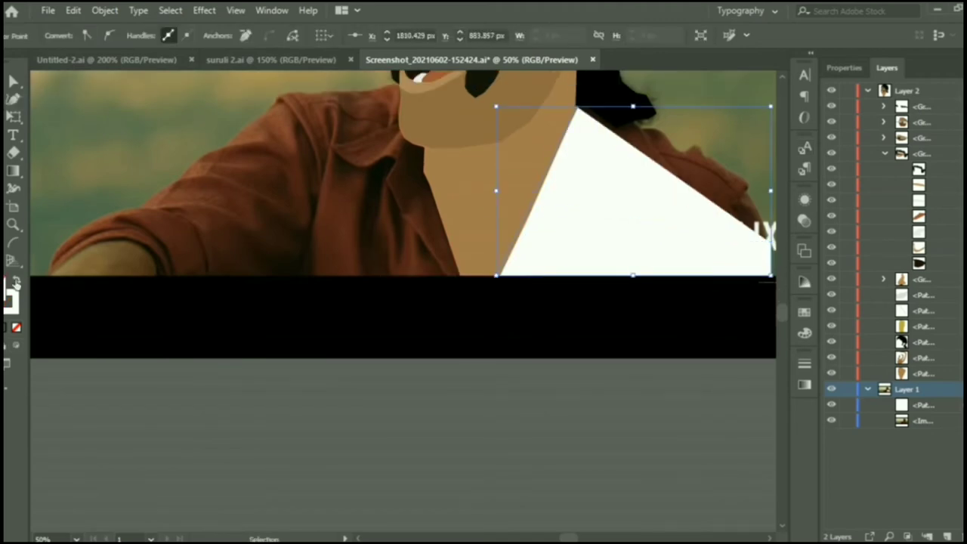
click(16, 280)
scroll(745, 332, up, 4)
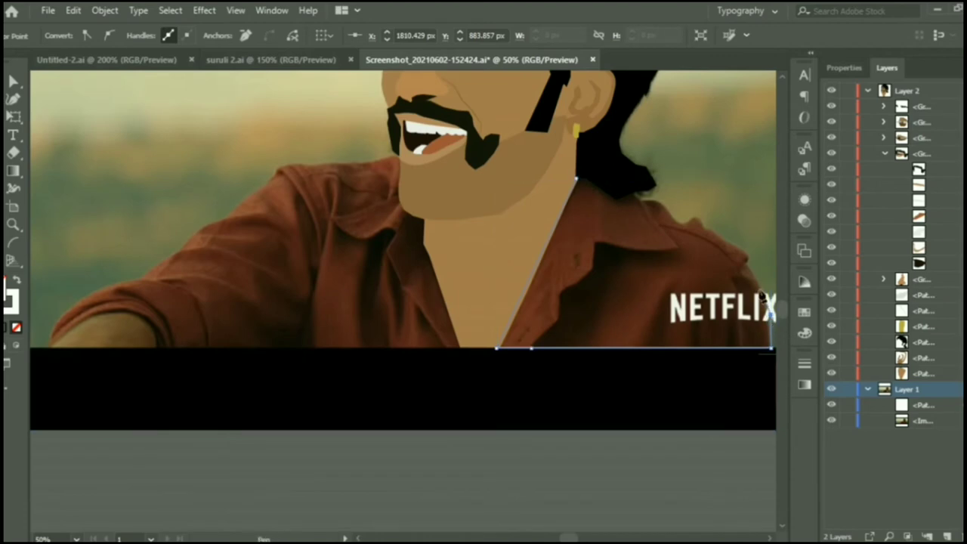
key(ctrl+z)
key(ctrl+z)
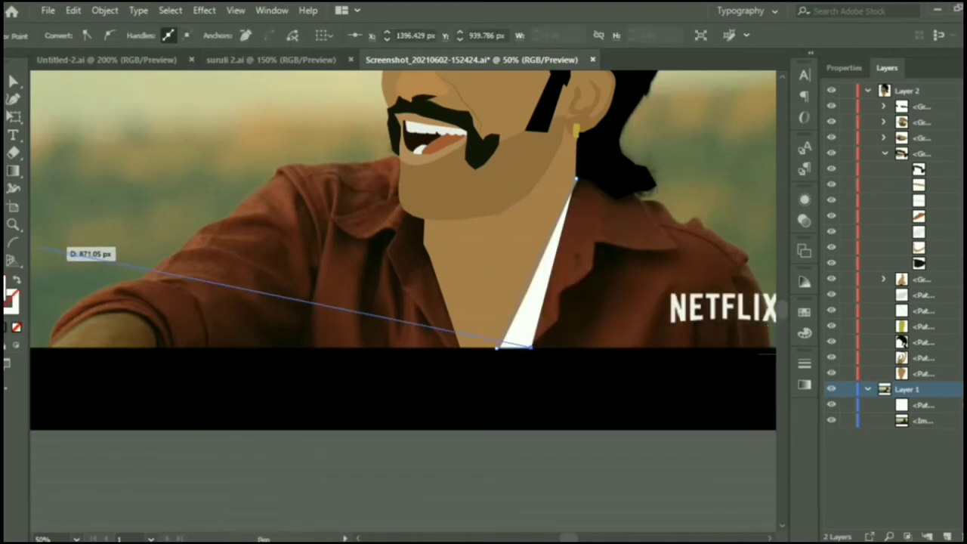
key(shift+x)
Trace the shirt up the right shoulder to the neck and fill it with the photo's brown.
click(774, 352)
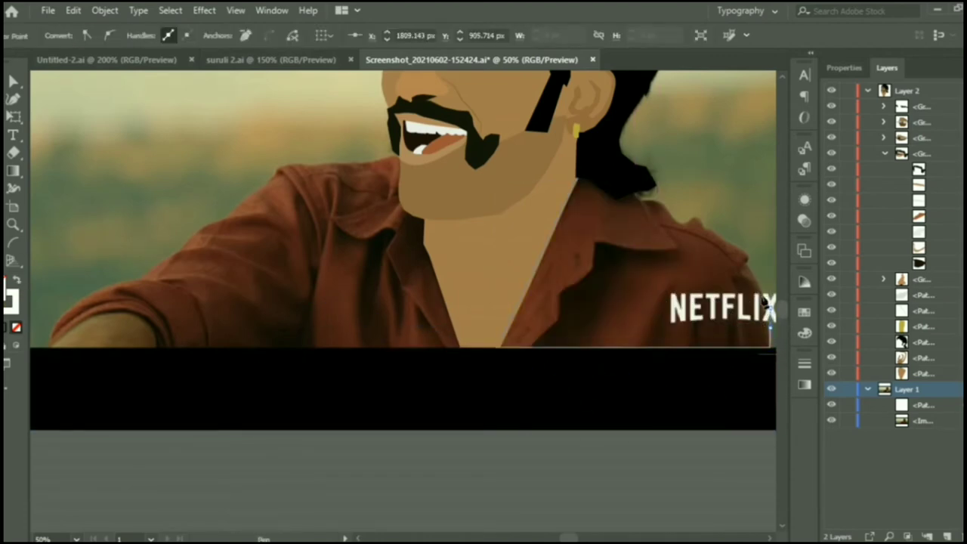
click(748, 259)
click(694, 220)
drag(678, 225, 689, 228)
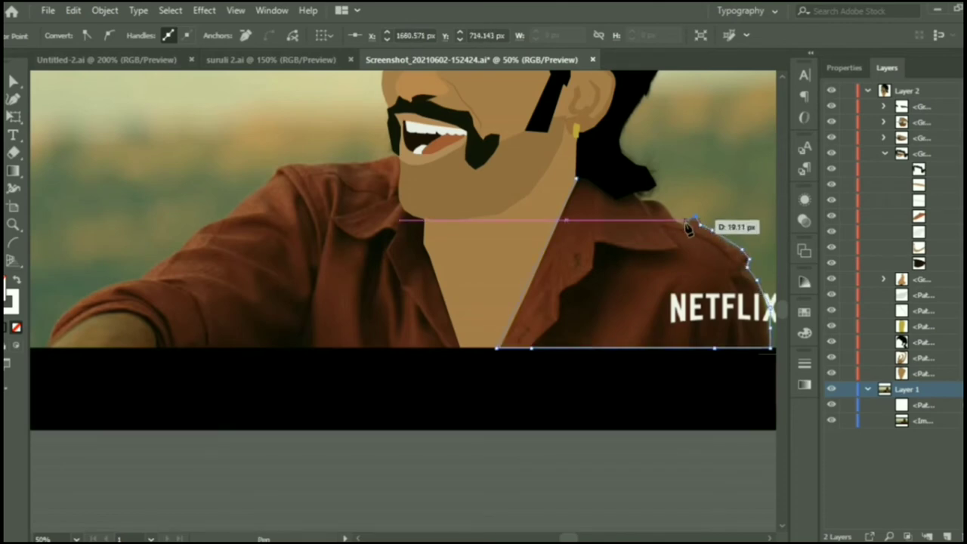
scroll(689, 228, up, 2)
click(634, 181)
click(584, 160)
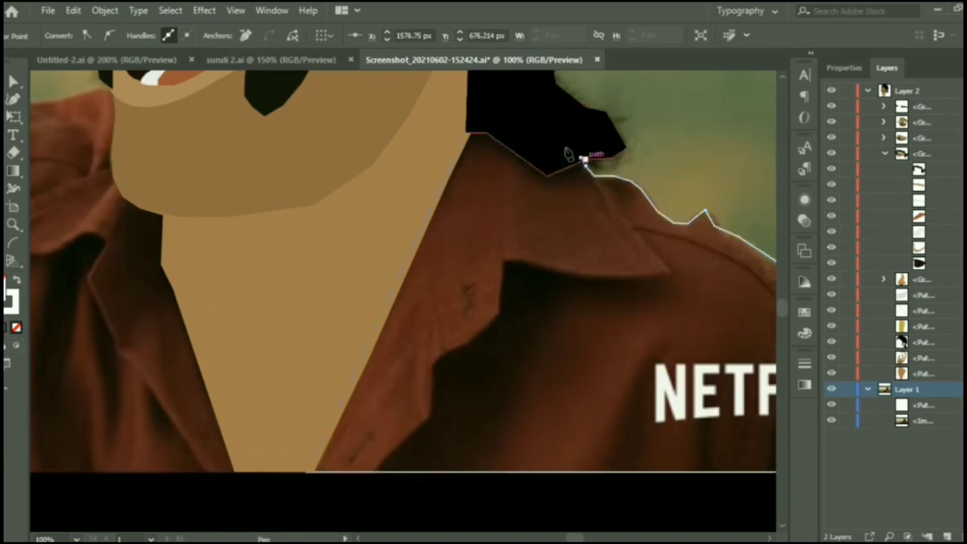
click(491, 127)
key(v)
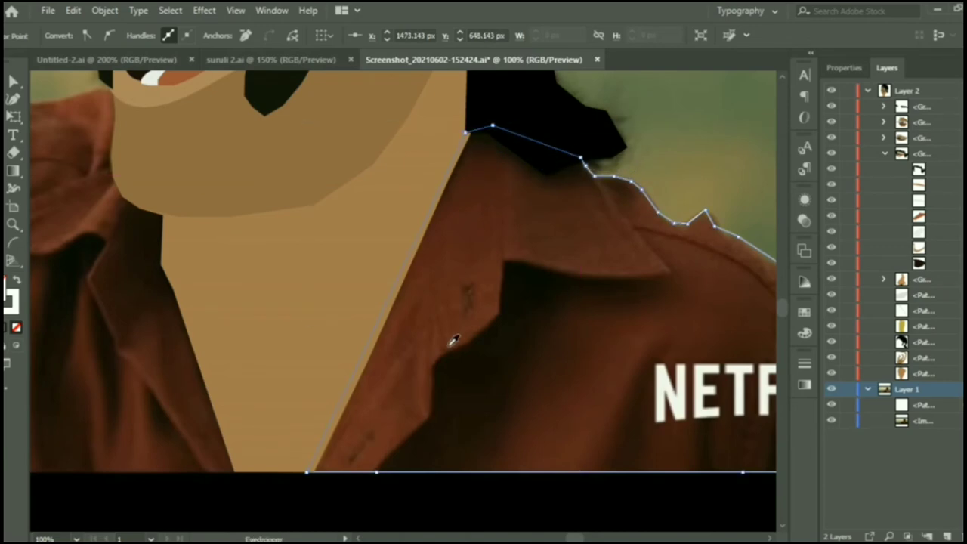
click(463, 228)
Hide the brown shirt and trace the collar shadow from the bottom edge up to the collar tip.
click(830, 406)
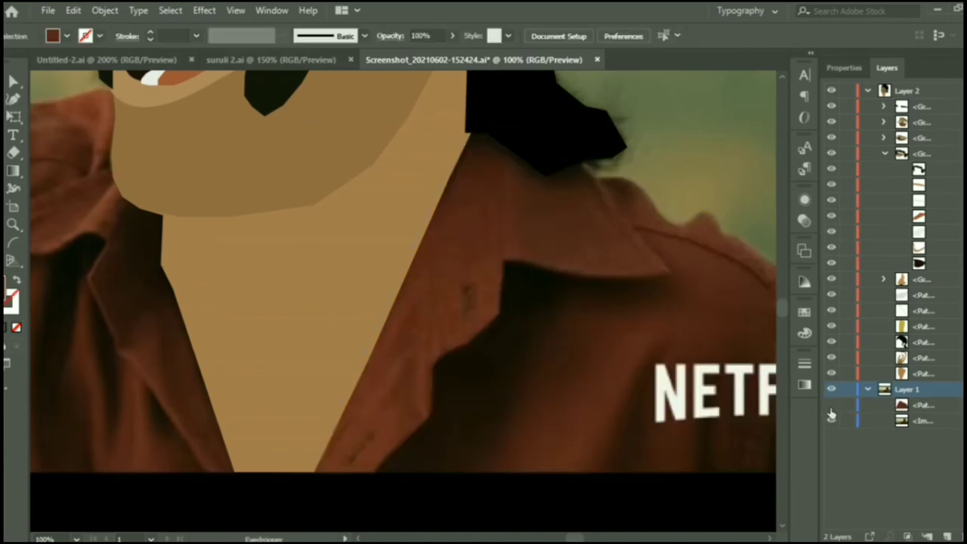
click(372, 472)
click(432, 416)
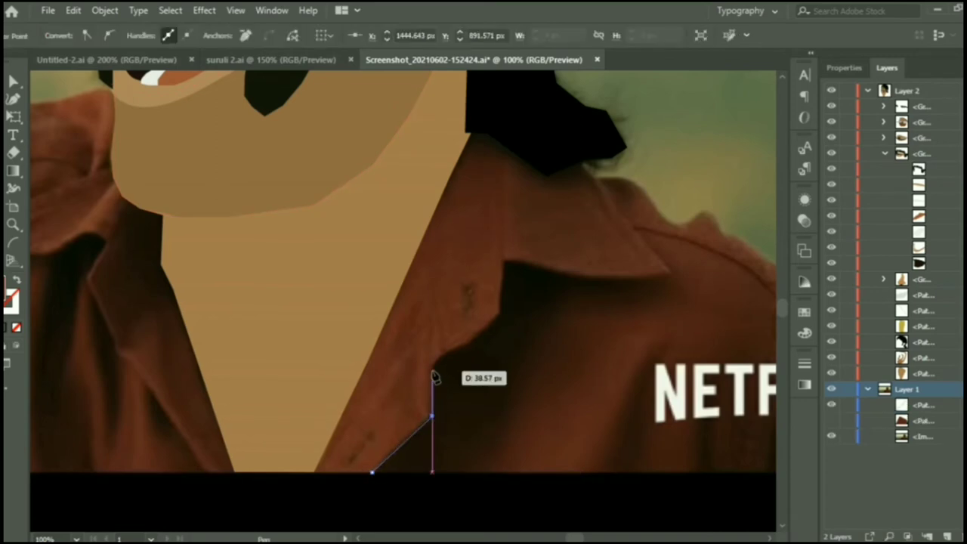
click(432, 362)
click(457, 346)
click(498, 308)
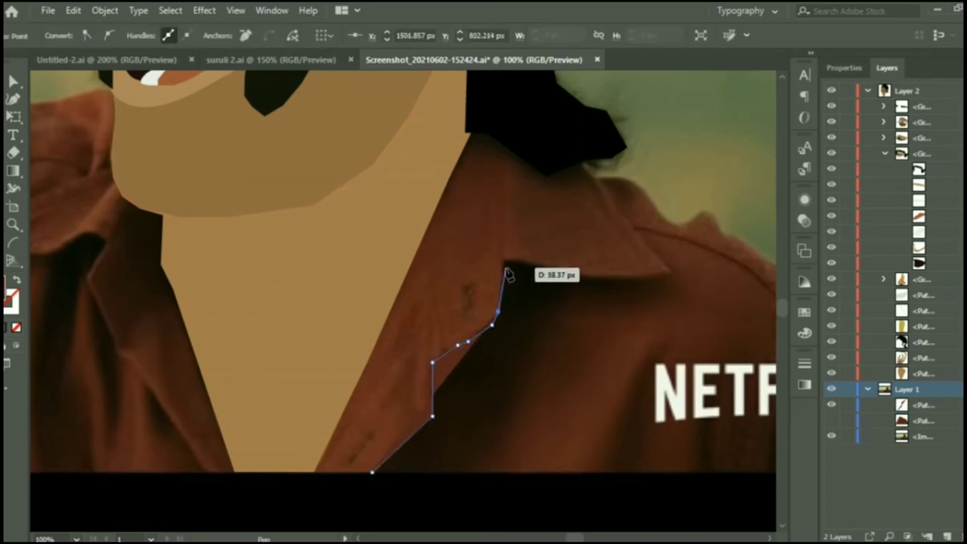
click(523, 261)
click(551, 273)
click(604, 279)
click(664, 276)
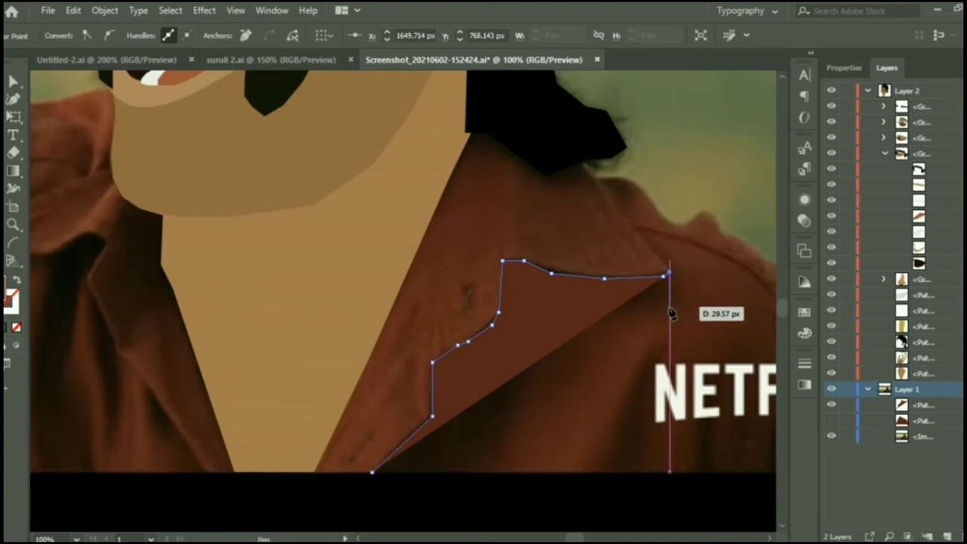
Trace the collar shadow's underside back down, close it, and fill it near-black with the Eyedropper.
click(676, 304)
click(621, 315)
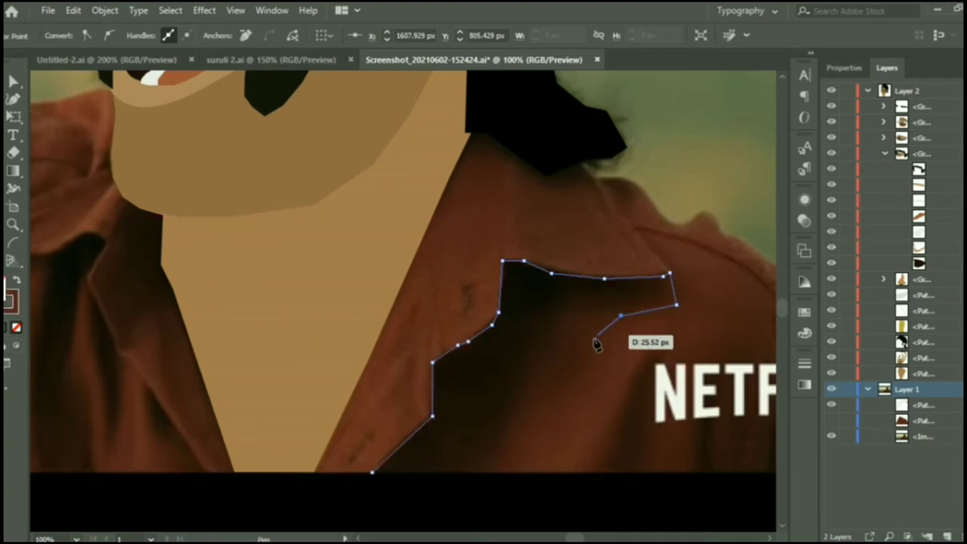
click(561, 304)
click(540, 349)
click(513, 404)
click(504, 444)
click(469, 460)
click(446, 472)
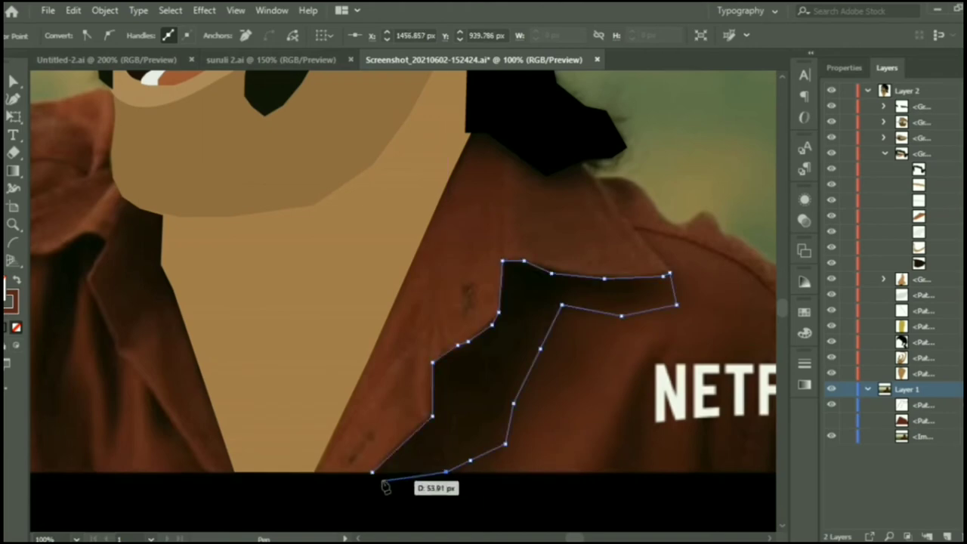
click(371, 472)
key(i)
click(518, 293)
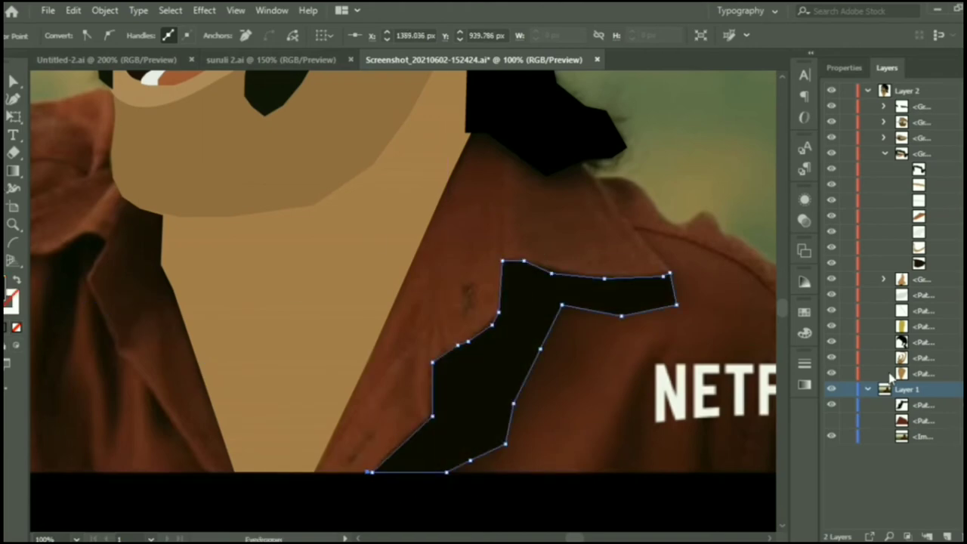
Make the brown shirt shape visible again and select the collar shadow.
click(926, 420)
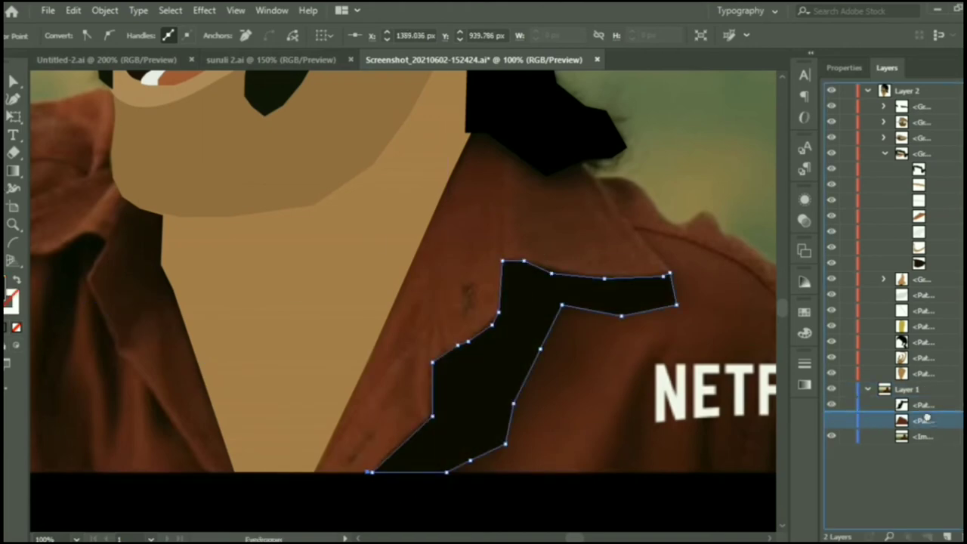
click(831, 420)
key(v)
click(643, 346)
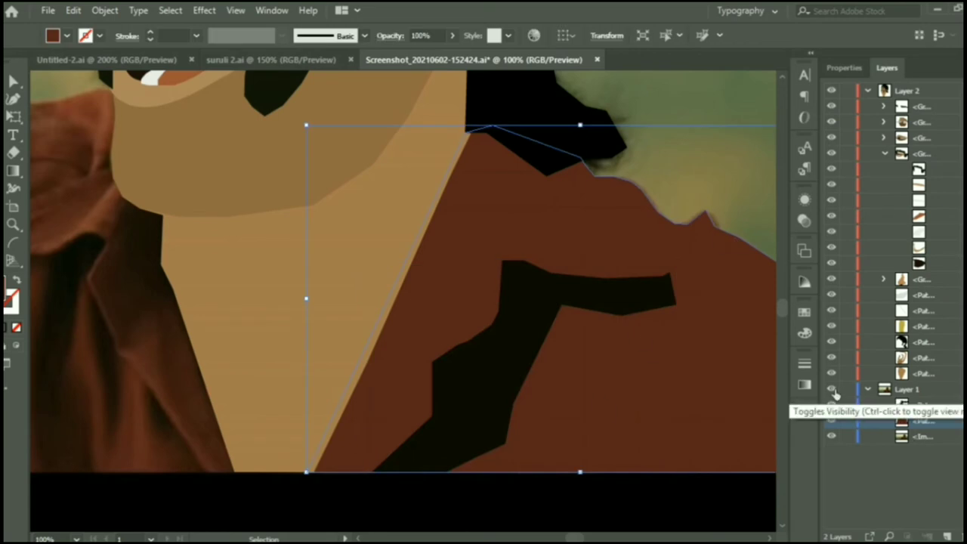
click(550, 282)
Set the collar shadow's opacity to 32% and hide the face artwork layer.
click(843, 68)
click(910, 275)
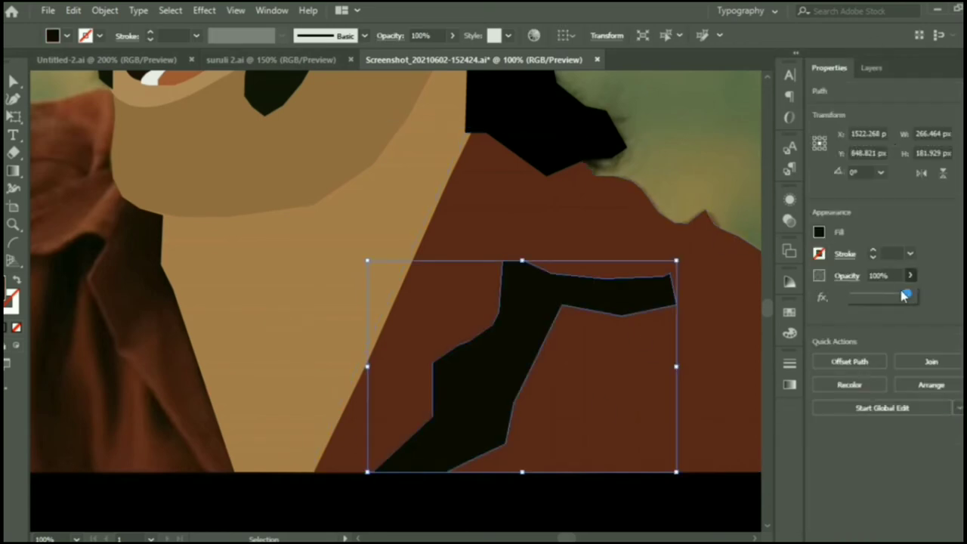
drag(912, 296, 872, 297)
click(579, 461)
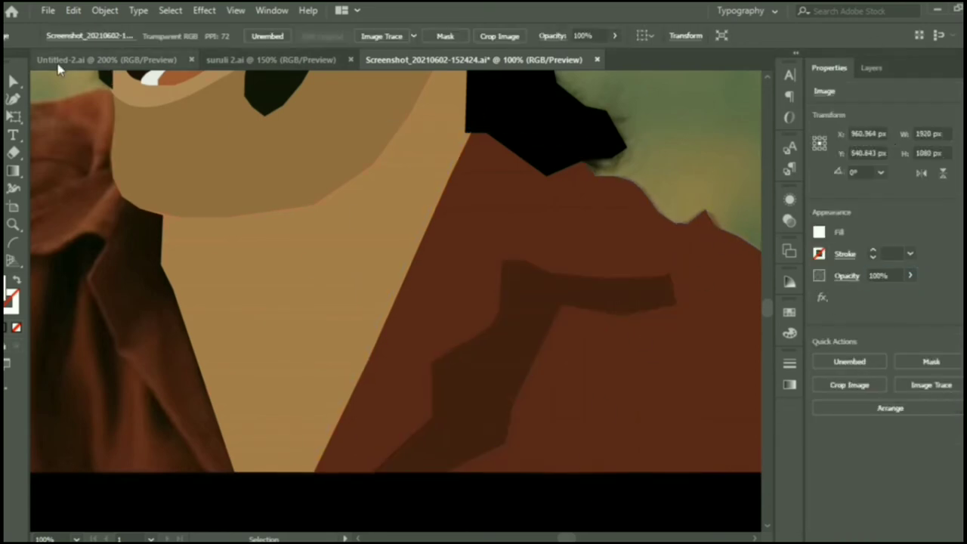
click(886, 67)
click(832, 91)
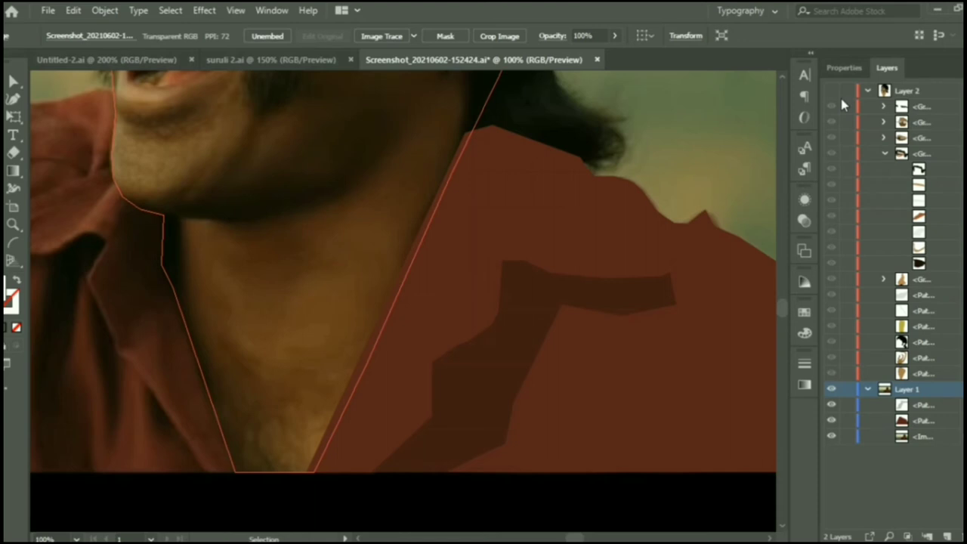
Hide and re-show the reference photo, zooming out and back to 100% to compare.
click(830, 90)
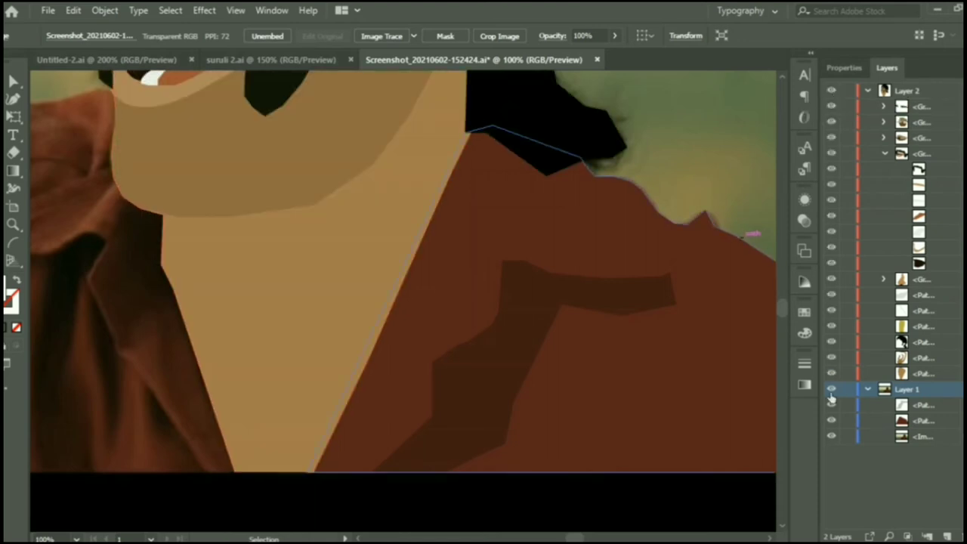
click(831, 435)
key(ctrl+minus)
key(ctrl+minus)
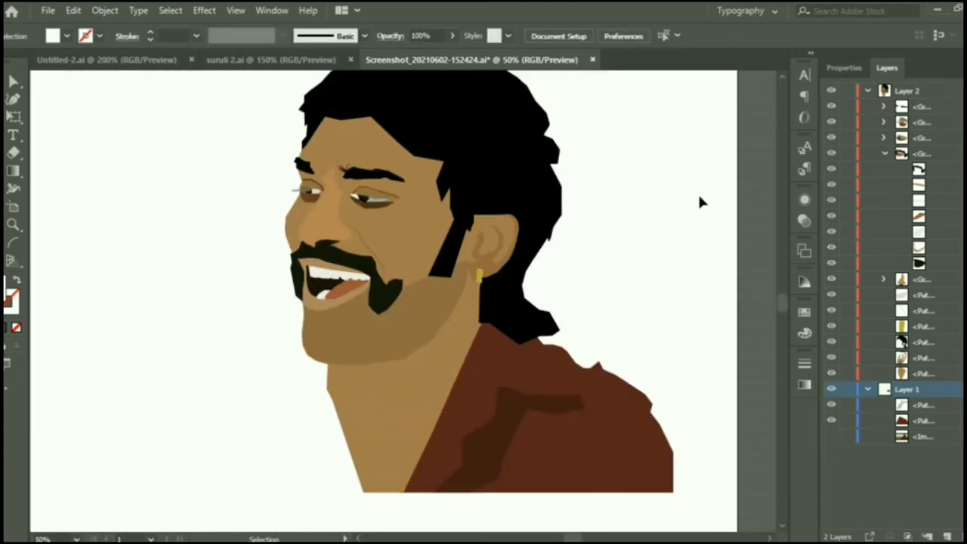
click(831, 435)
key(ctrl+plus)
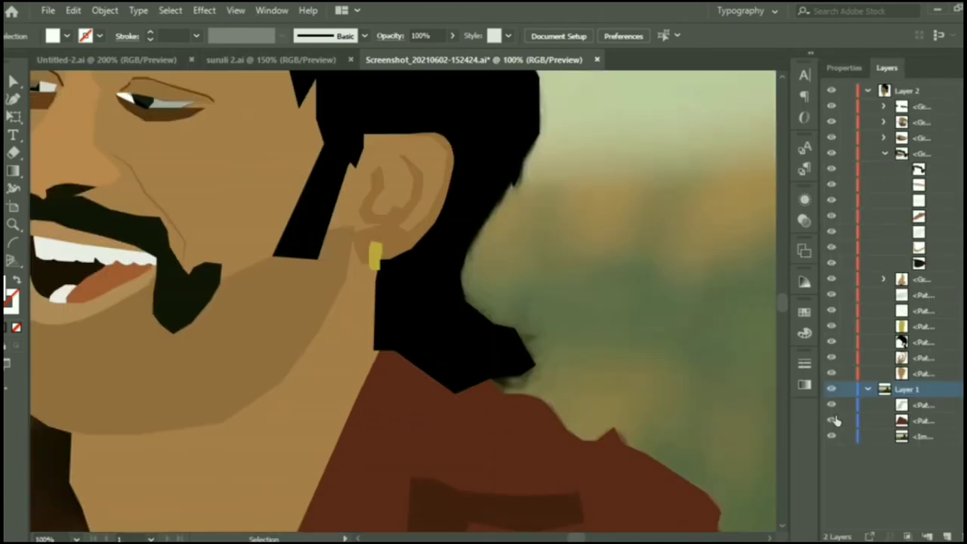
scroll(659, 296, down, 3)
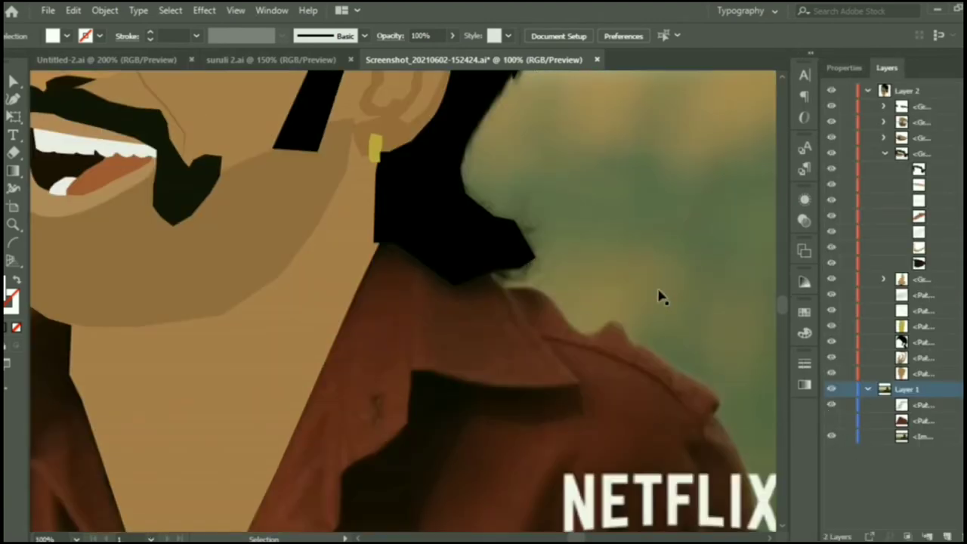
Draw a two-point Pen line from the neck edge down along the collar edge.
click(333, 343)
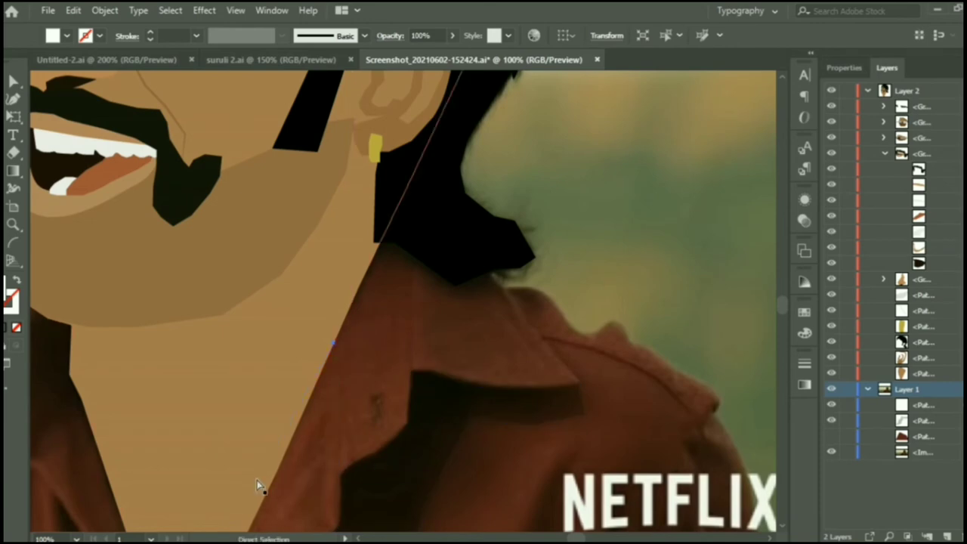
click(352, 463)
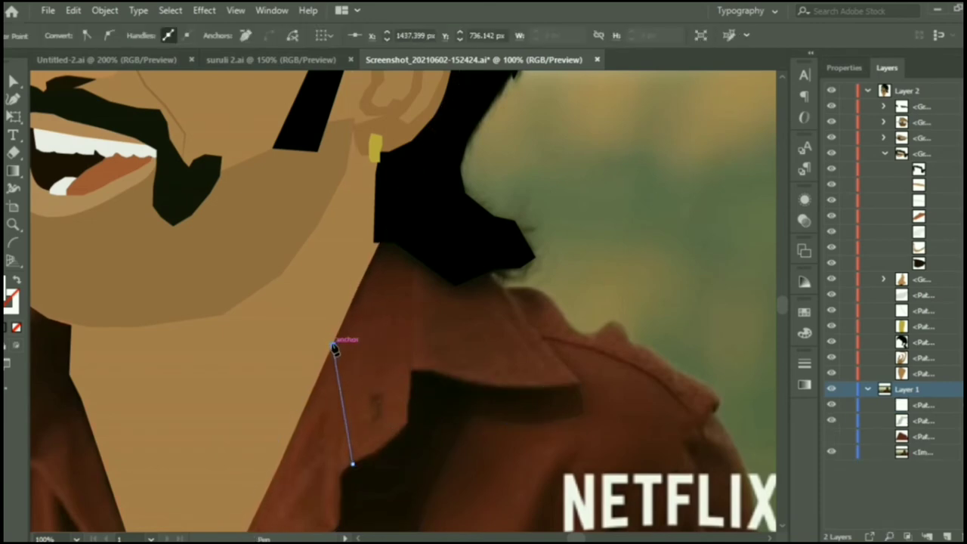
key(v)
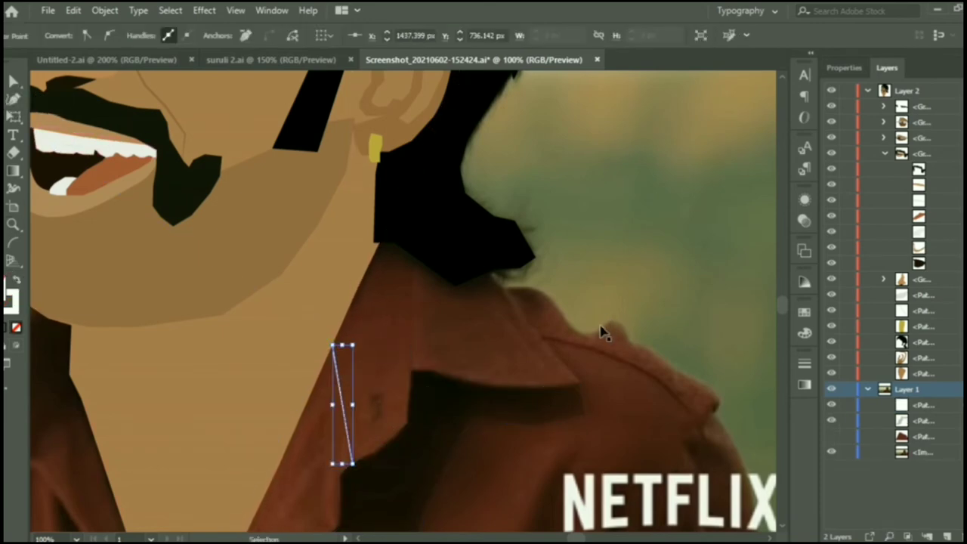
key(a)
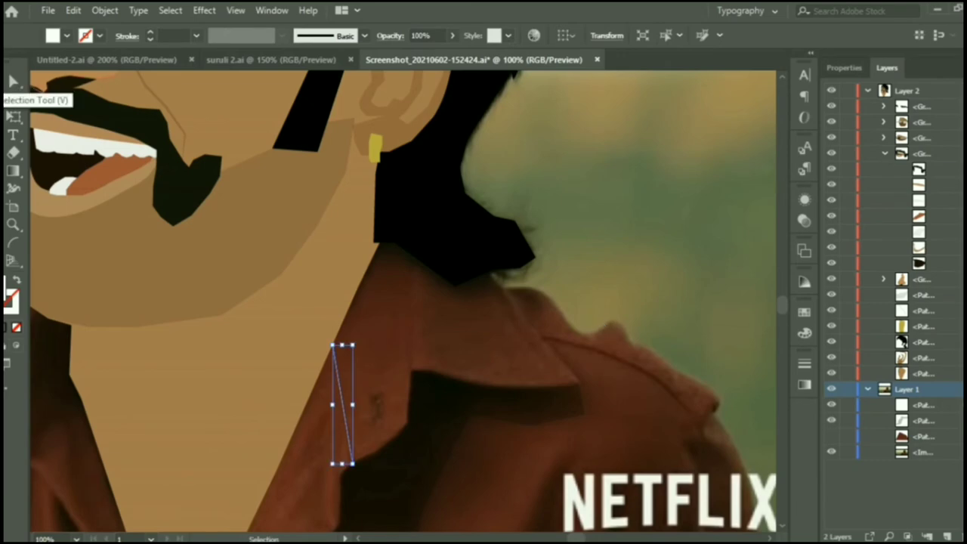
scroll(758, 306, down, 3)
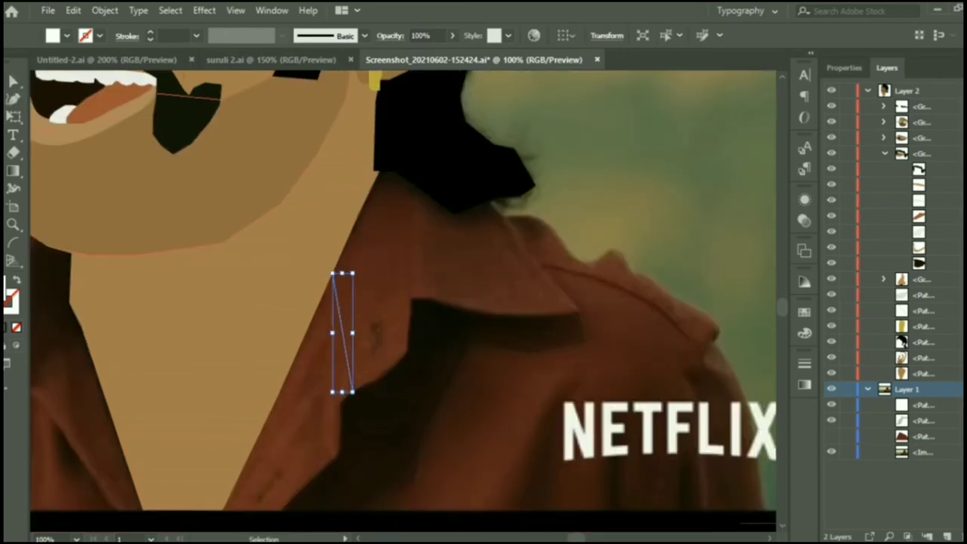
Start a Pen shape from the hair outline down the shoulder seam to its lower tip.
click(352, 392)
click(14, 98)
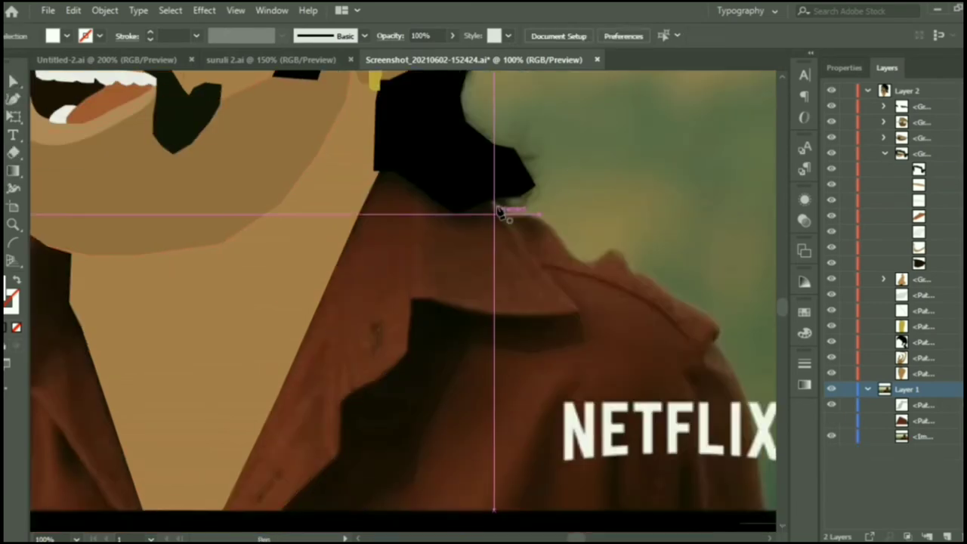
click(493, 198)
click(578, 309)
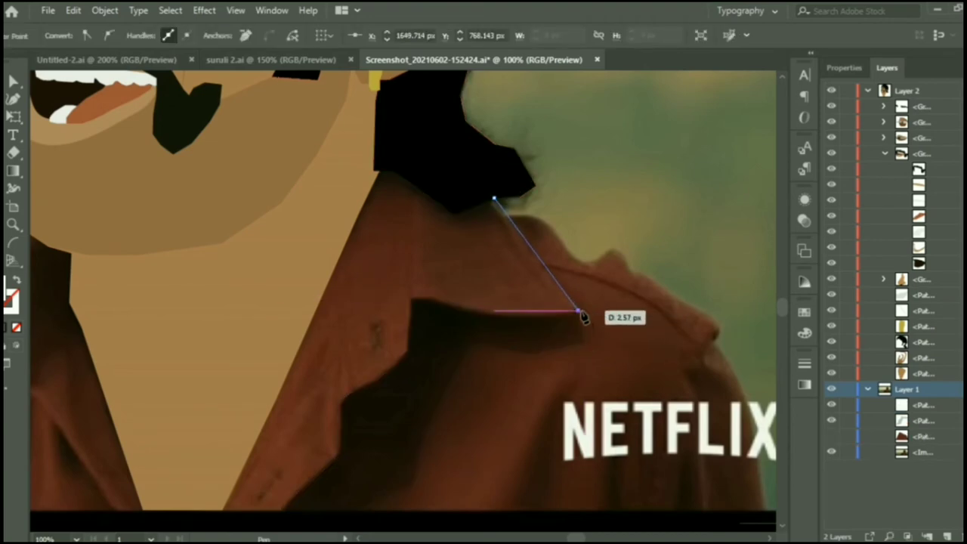
click(584, 342)
click(610, 316)
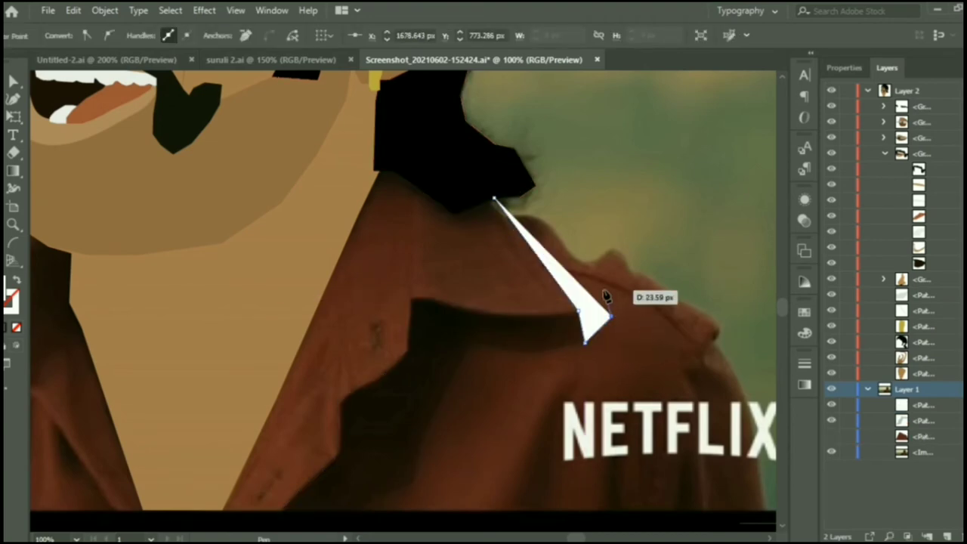
Close the seam shadow shape back at its start, then toggle sublayer visibility to compare.
click(830, 436)
click(539, 240)
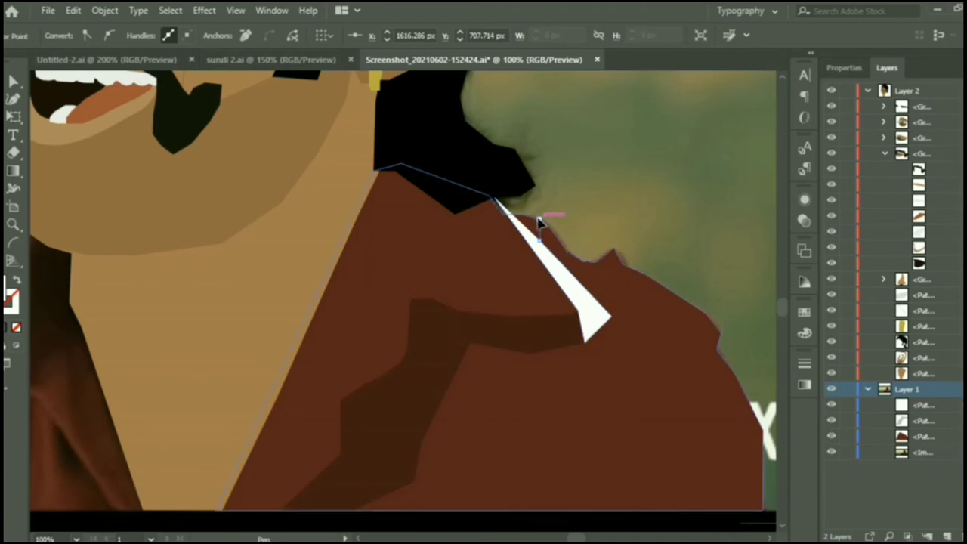
click(539, 219)
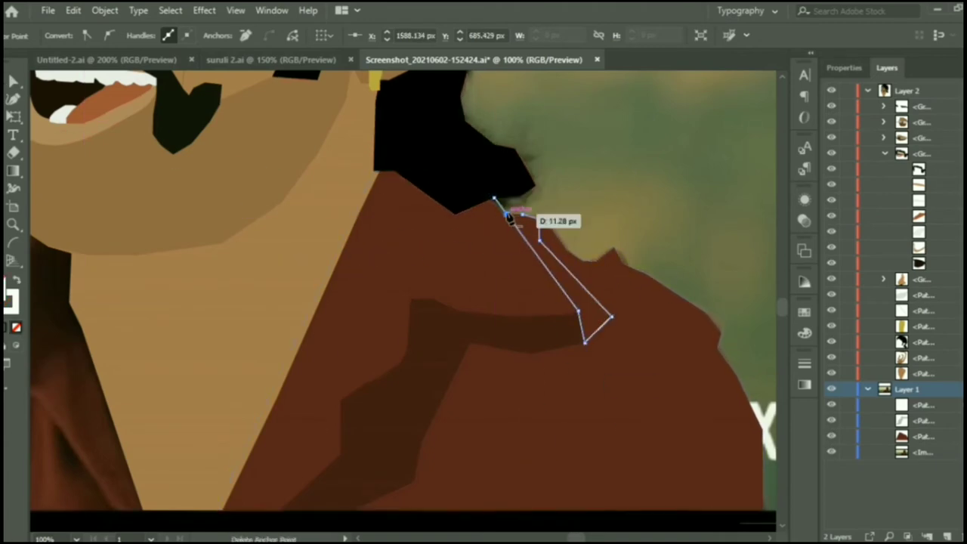
click(495, 201)
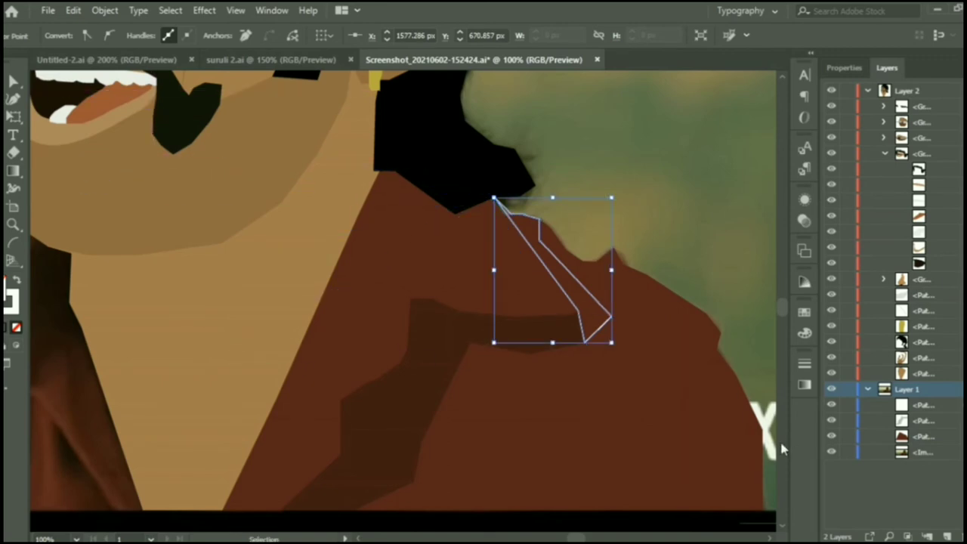
scroll(738, 229, down, 2)
click(739, 229)
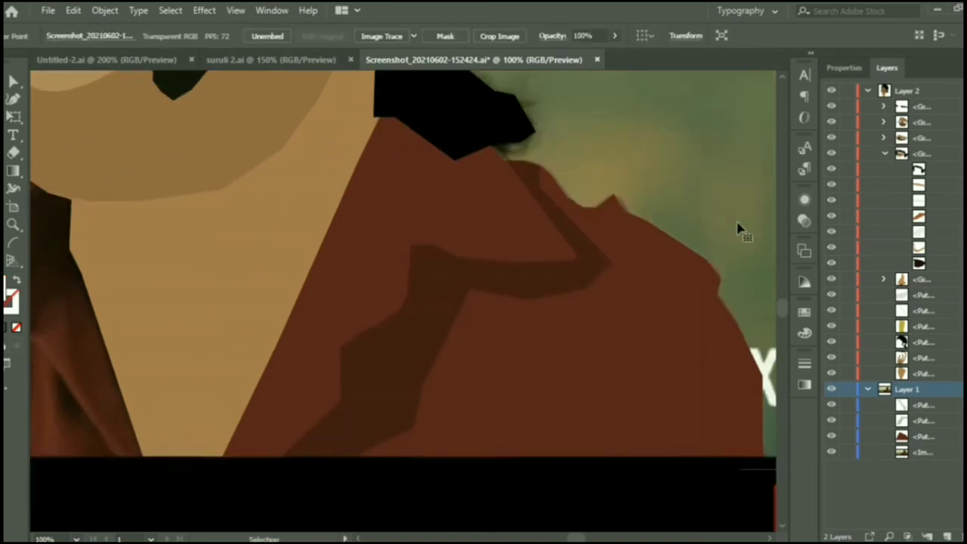
click(830, 405)
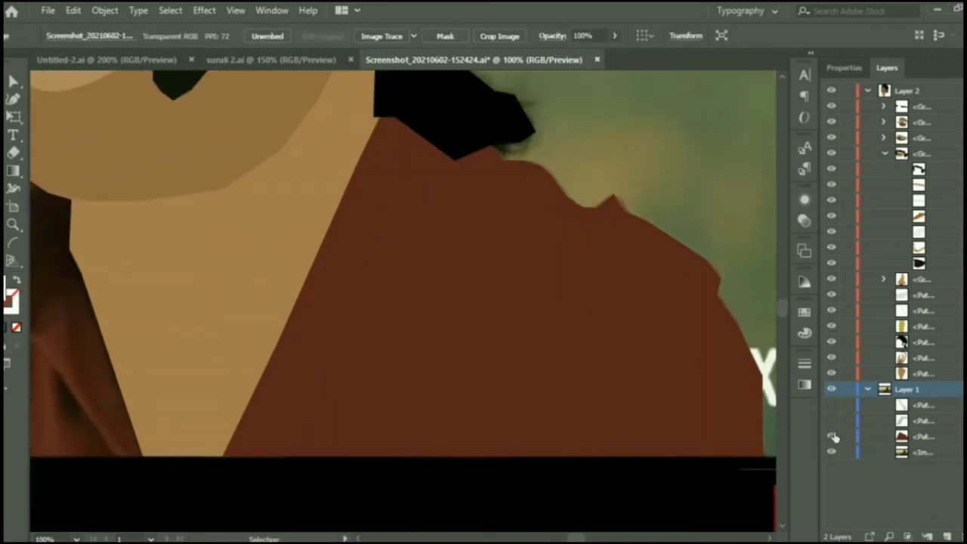
click(831, 436)
click(831, 436)
With the jacket hidden, trace the six-point collar flap outline and swap its fill and stroke.
click(830, 437)
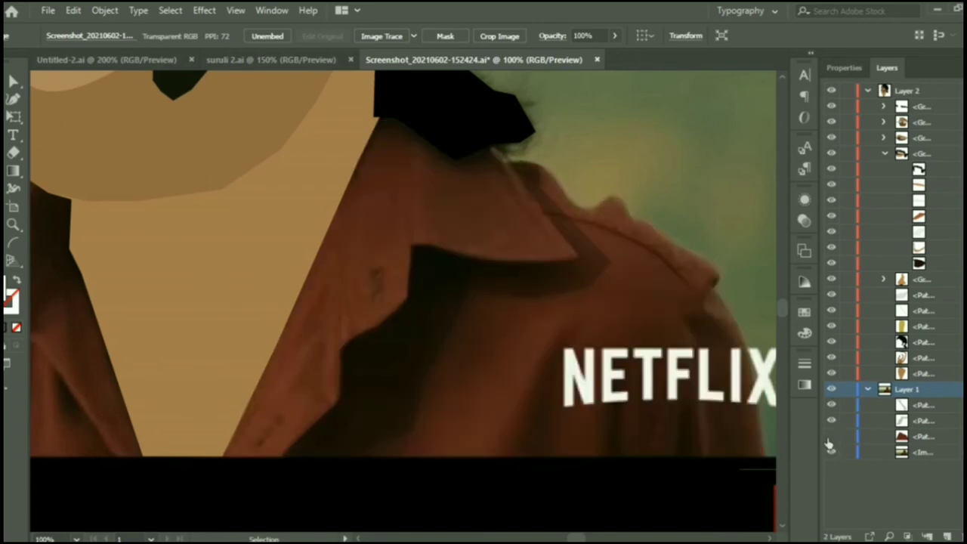
key(p)
click(408, 127)
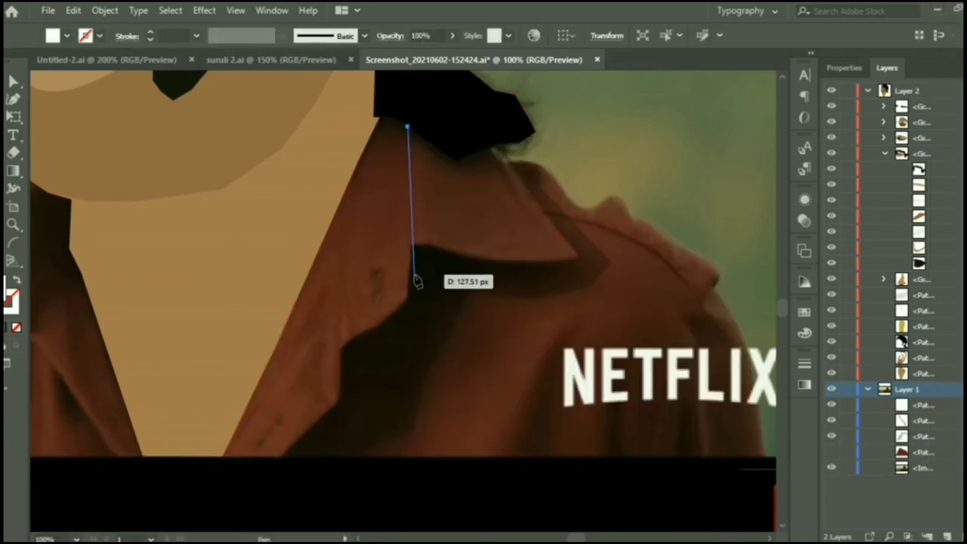
click(409, 246)
click(401, 308)
click(376, 325)
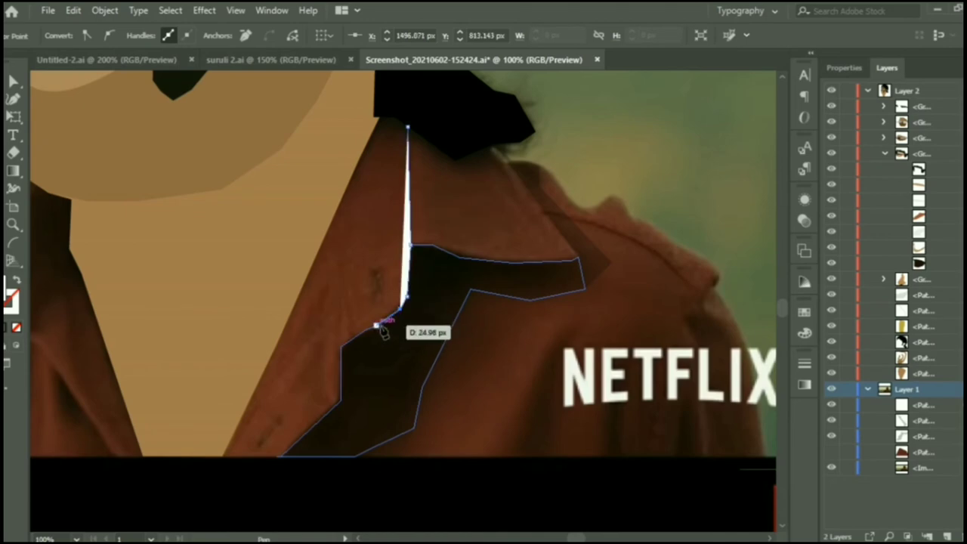
click(339, 345)
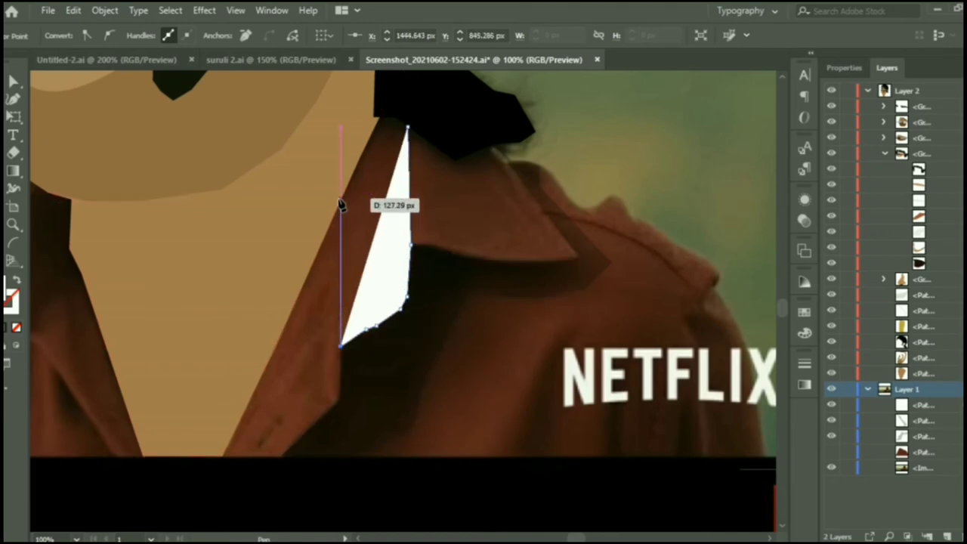
click(340, 201)
click(16, 281)
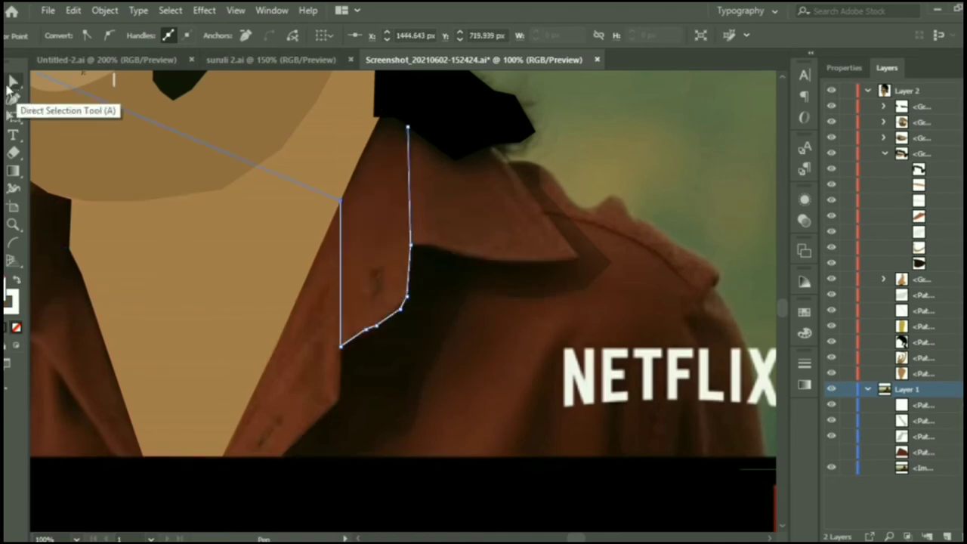
click(13, 96)
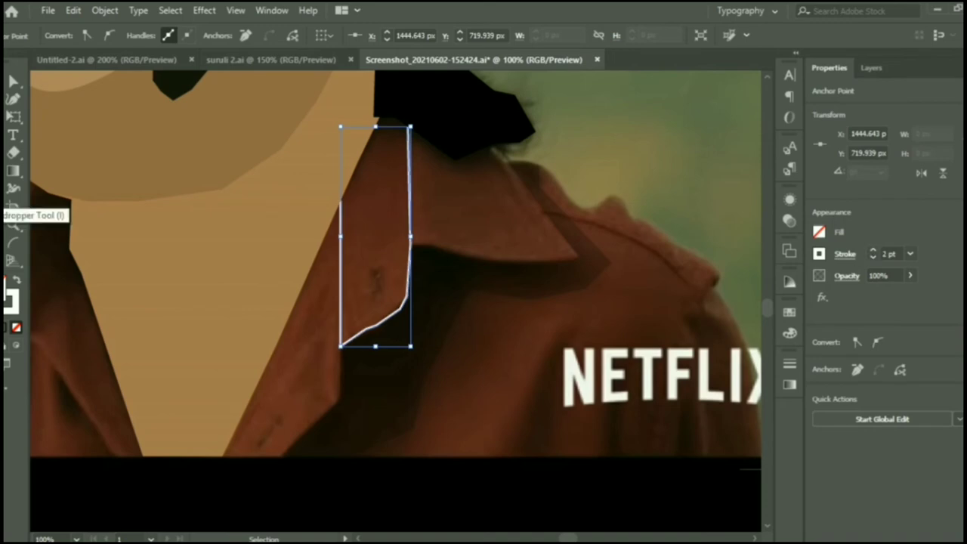
Fill the collar flap with the jacket brown and show the jacket shape again.
click(13, 188)
click(540, 388)
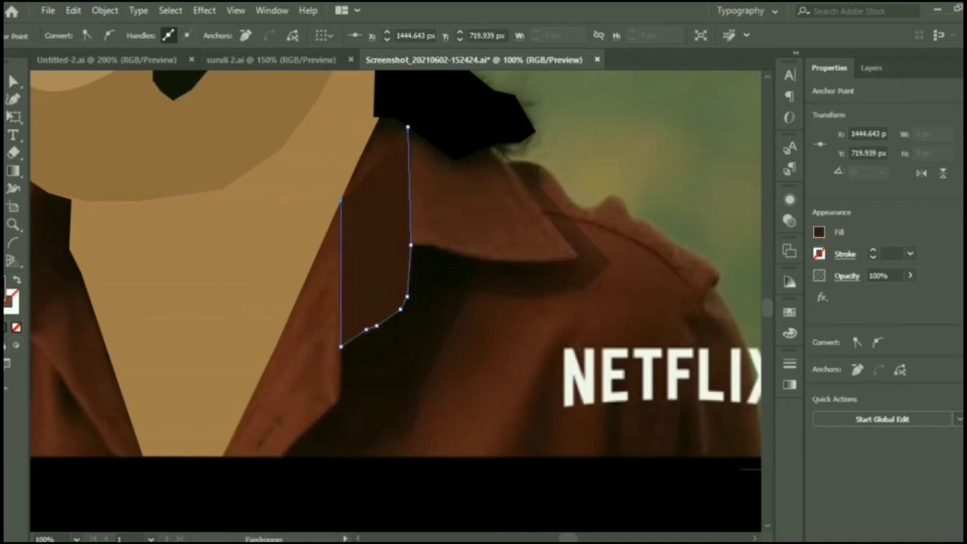
key(F7)
click(831, 452)
Select the collar flap to check its properties, then deselect it.
key(v)
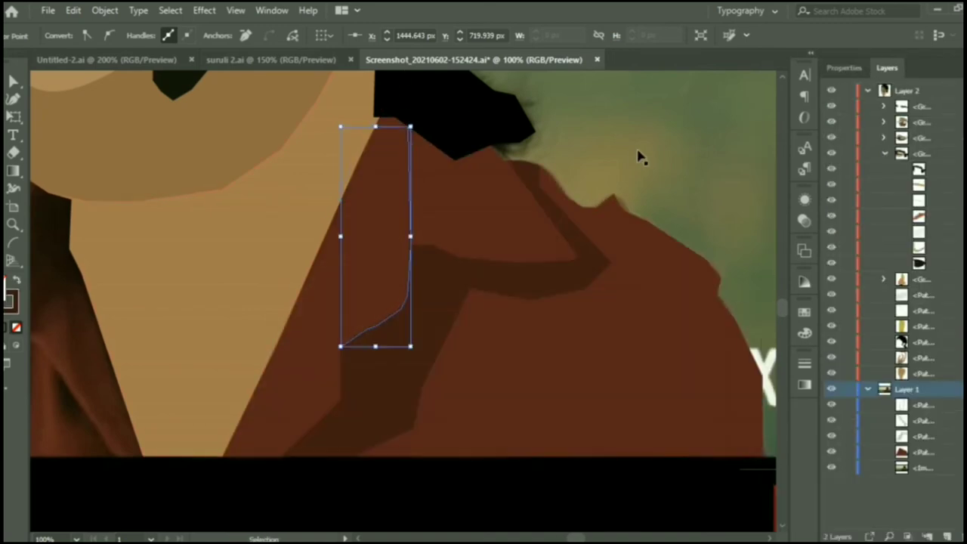
click(395, 188)
click(412, 187)
click(844, 67)
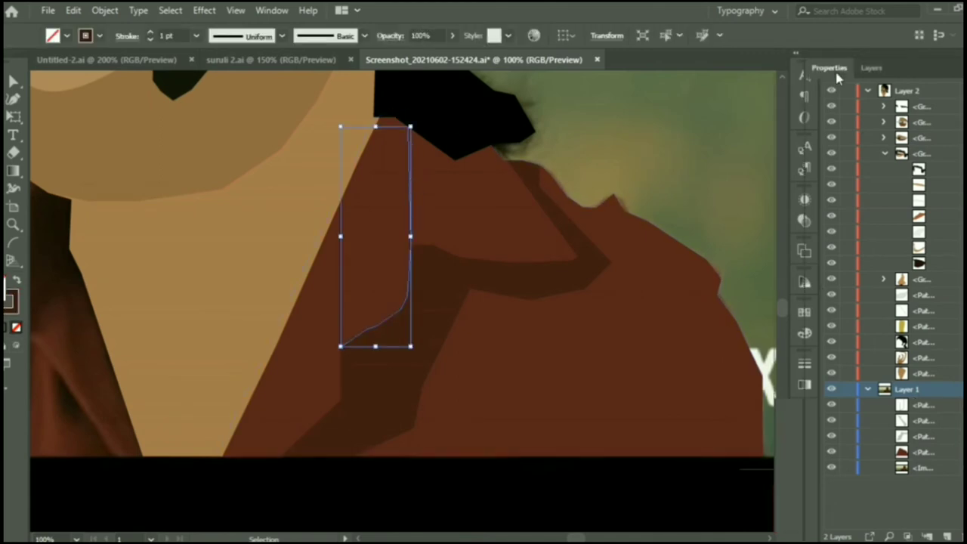
click(689, 157)
scroll(689, 158, up, 3)
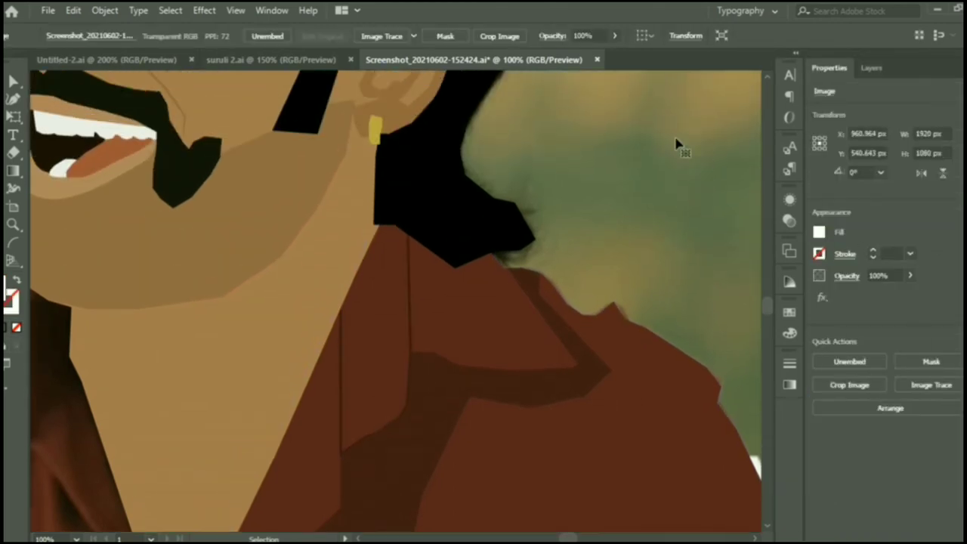
scroll(672, 151, down, 2)
Trace the collar stitch path along the lapel edge, after undoing two mistaken segments.
click(484, 165)
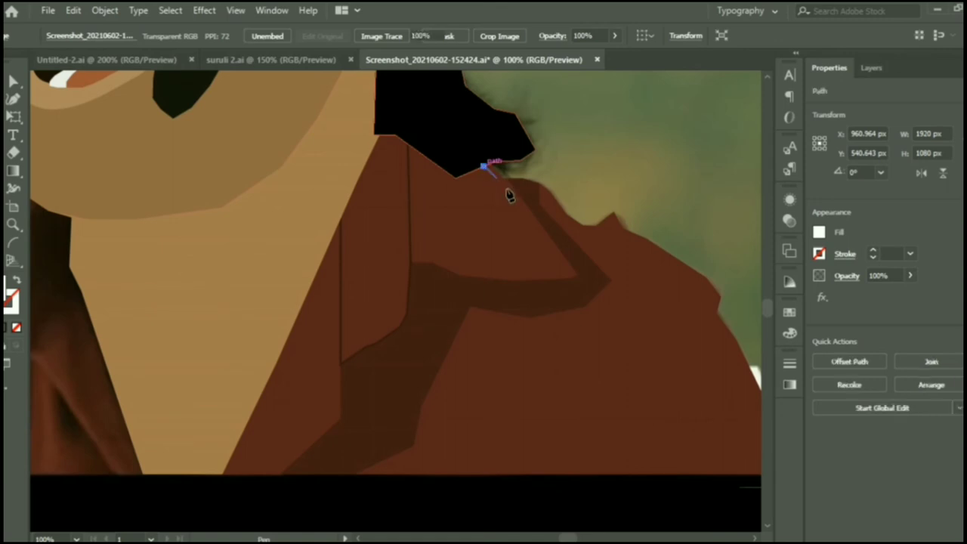
click(556, 262)
key(ctrl+z)
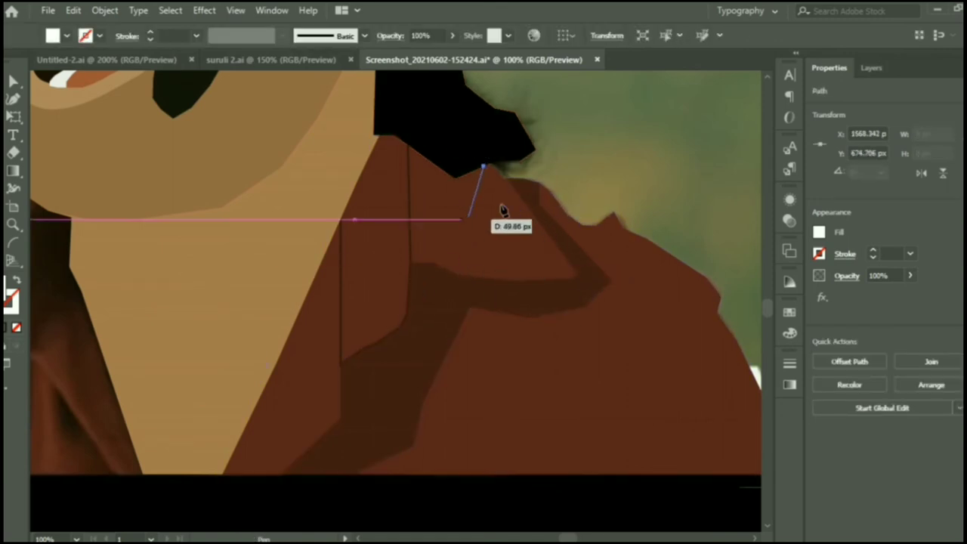
key(ctrl+z)
click(410, 254)
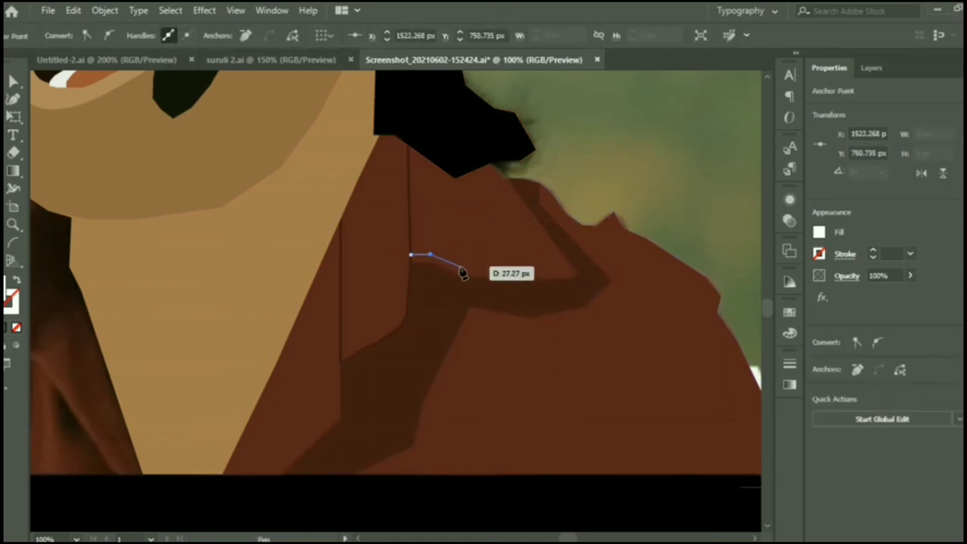
click(461, 268)
click(504, 272)
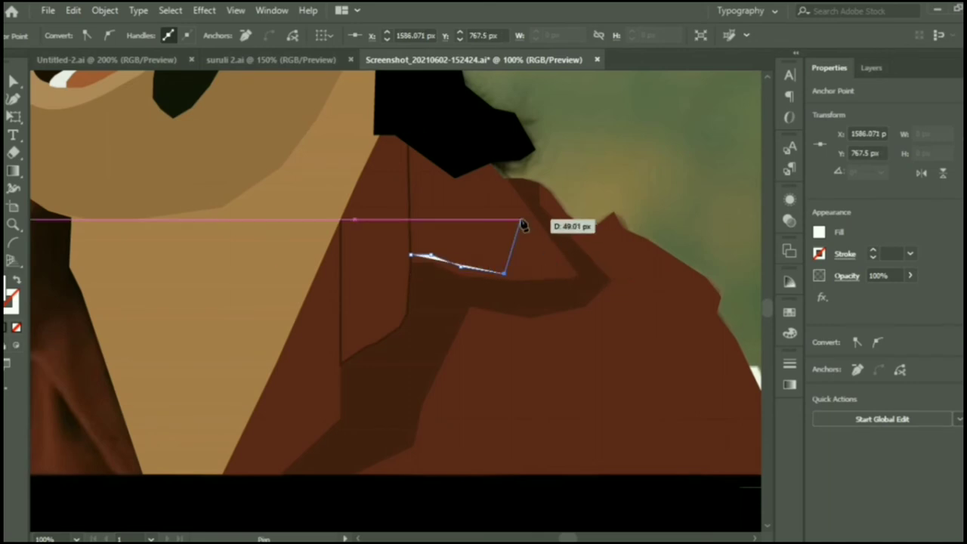
click(566, 274)
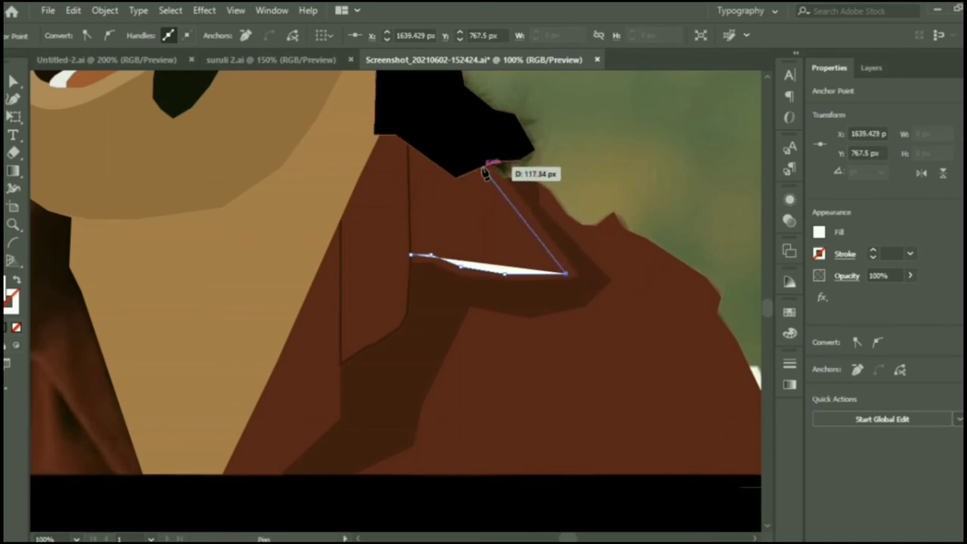
click(487, 167)
Make the stitch path an outline-only stroke, dashed with a 5 pt dash.
key(v)
key(shift+x)
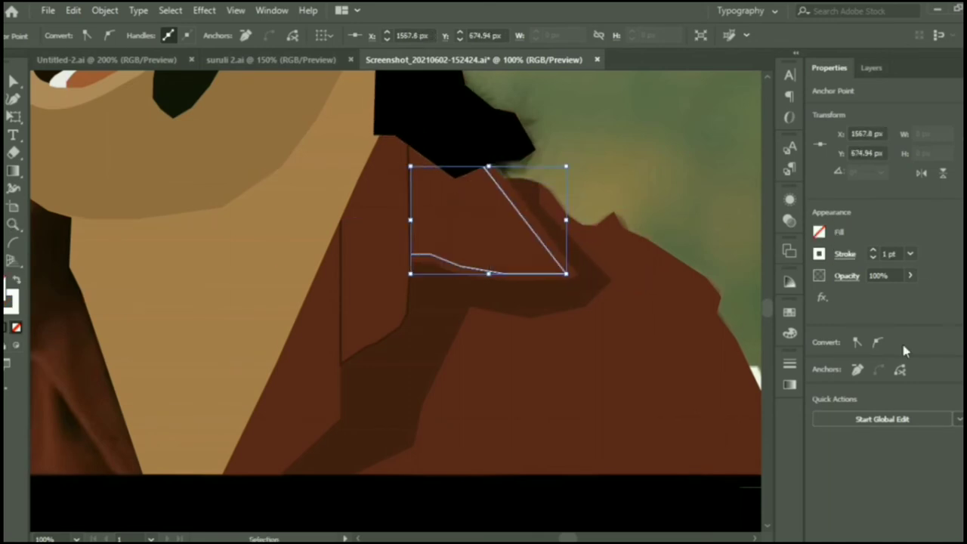
click(844, 254)
click(717, 361)
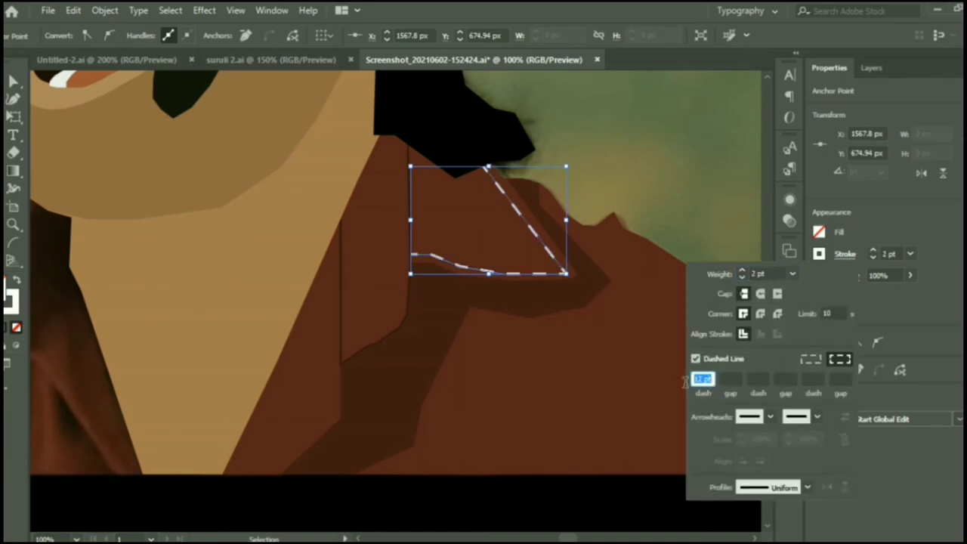
key(Tab)
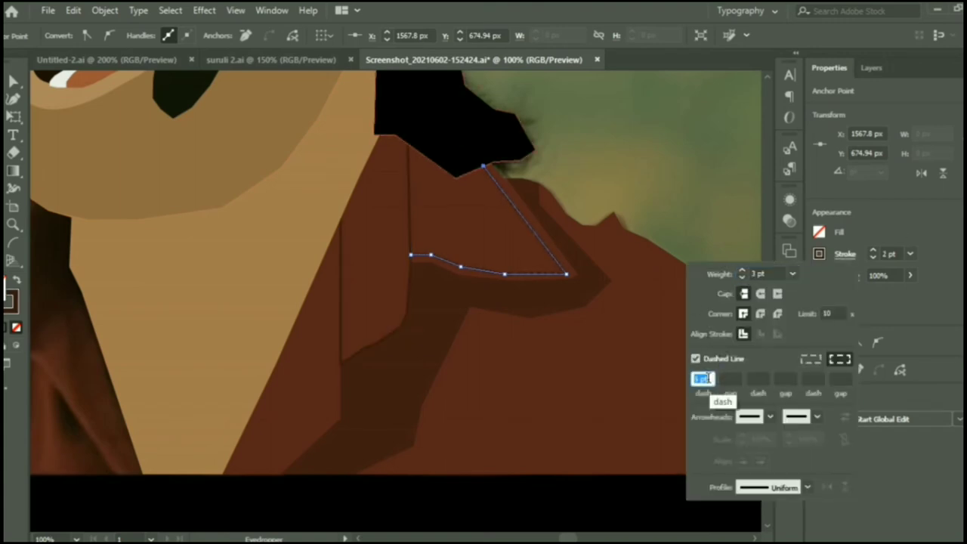
click(628, 159)
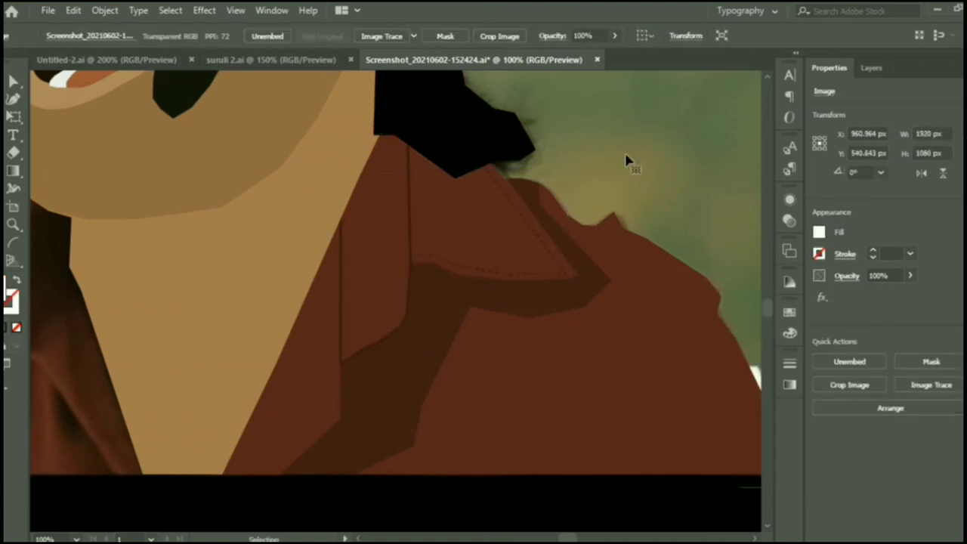
scroll(580, 349, down, 2)
scroll(580, 349, up, 3)
scroll(356, 352, down, 2)
click(870, 67)
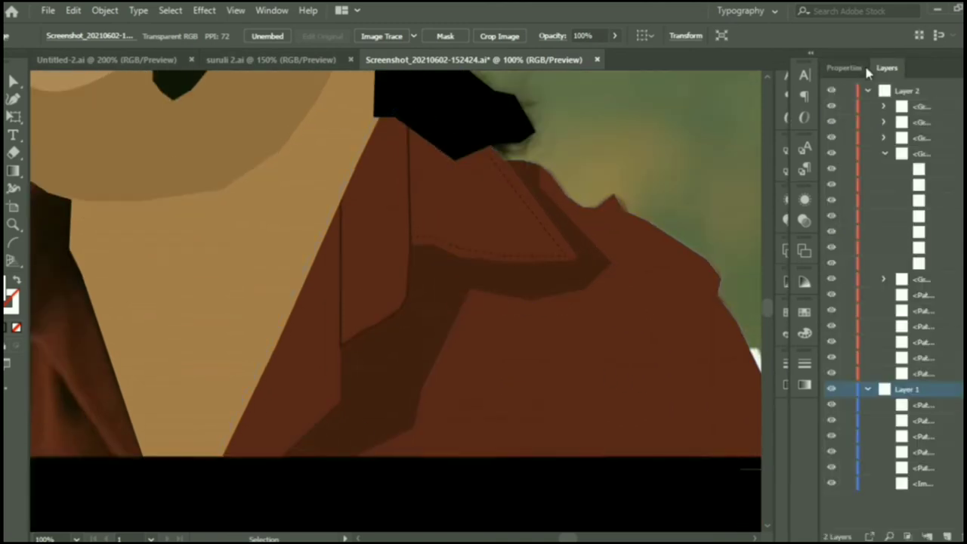
Hide the covering shape and trace the lapel shadow, settling its bottom point on the frame edge.
click(830, 468)
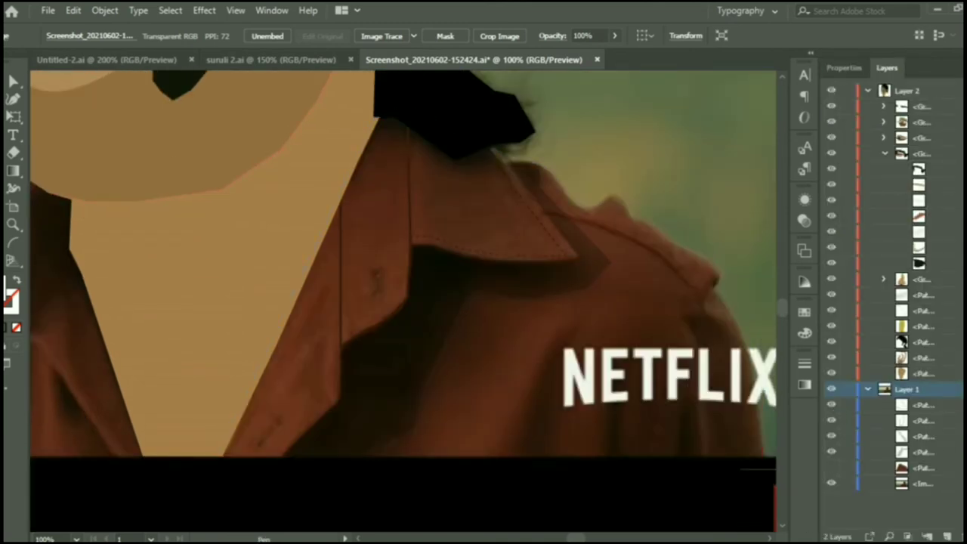
click(339, 303)
click(224, 456)
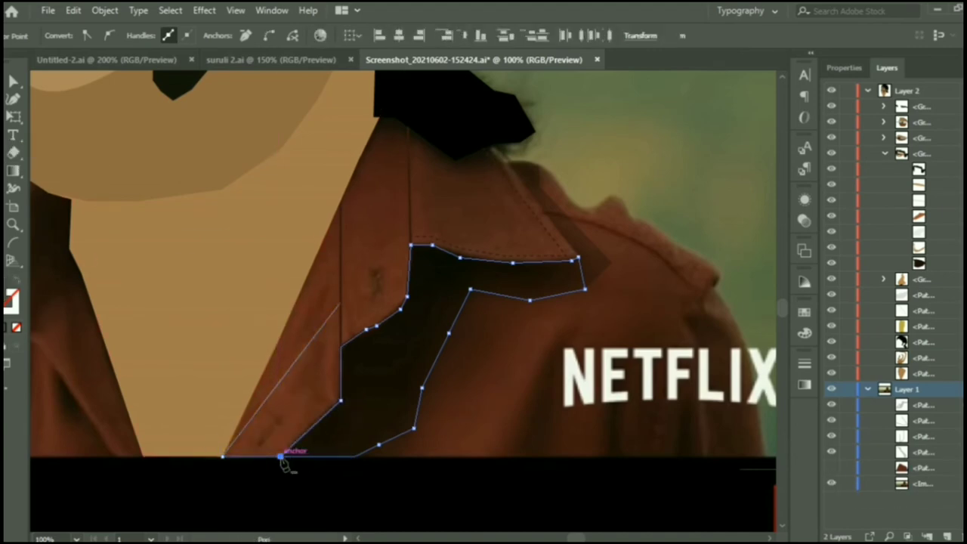
click(278, 456)
drag(278, 456, 211, 344)
key(ctrl+equal)
key(ctrl+equal)
key(ctrl+equal)
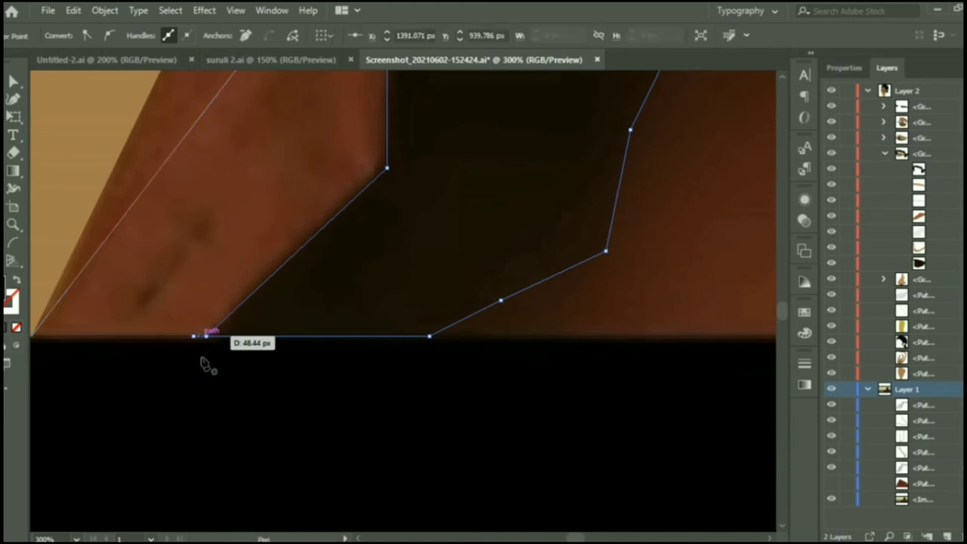
mouse_move(212, 337)
mouse_down()
mouse_move(189, 336)
mouse_move(365, 202)
mouse_move(348, 285)
mouse_move(243, 291)
mouse_up()
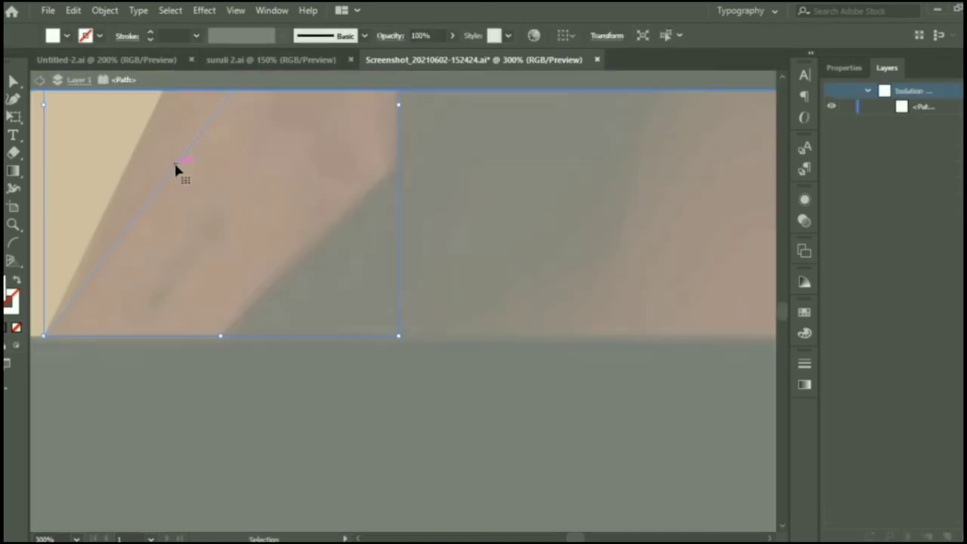
Remove the shadow's stray bottom-left corner point after undoing an eraser attempt.
scroll(365, 359, down, 1)
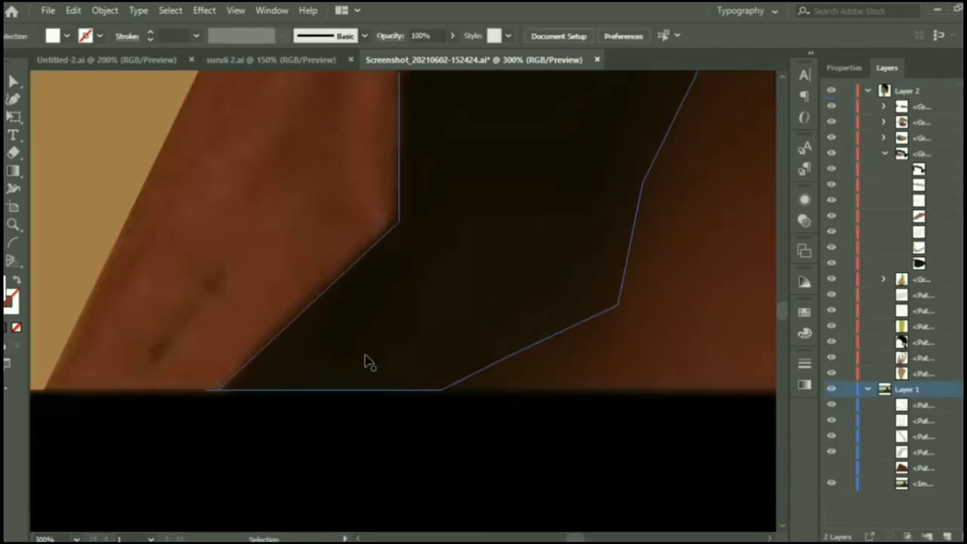
key(shift+e)
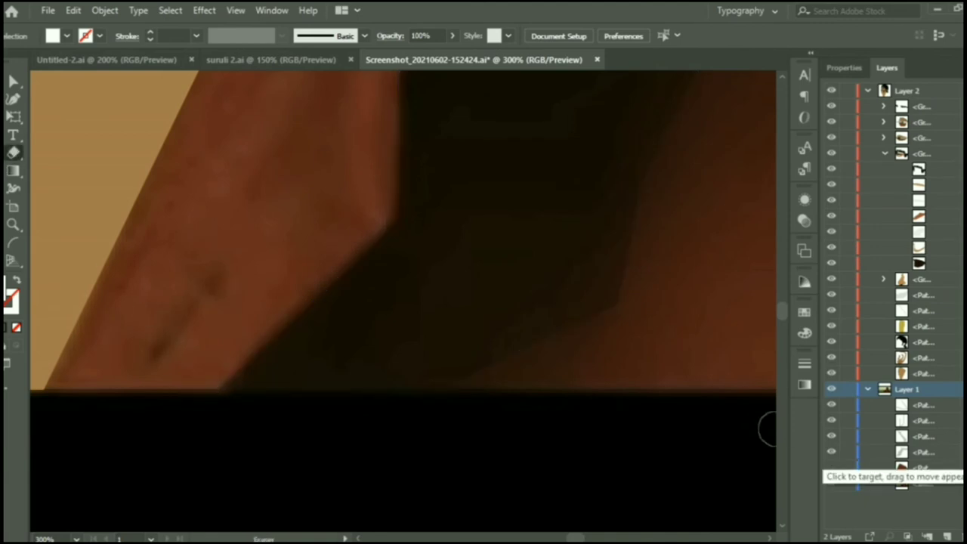
click(953, 452)
drag(197, 393, 194, 398)
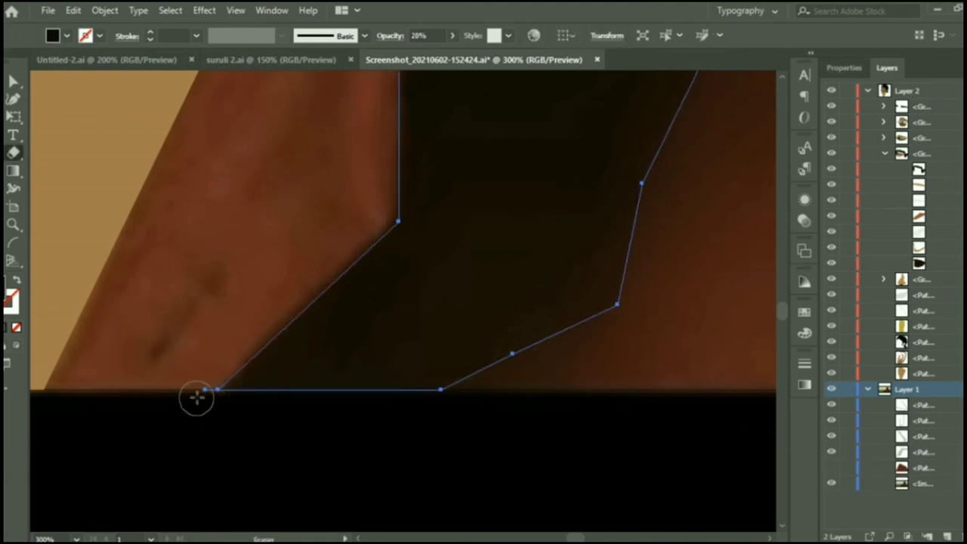
key(v)
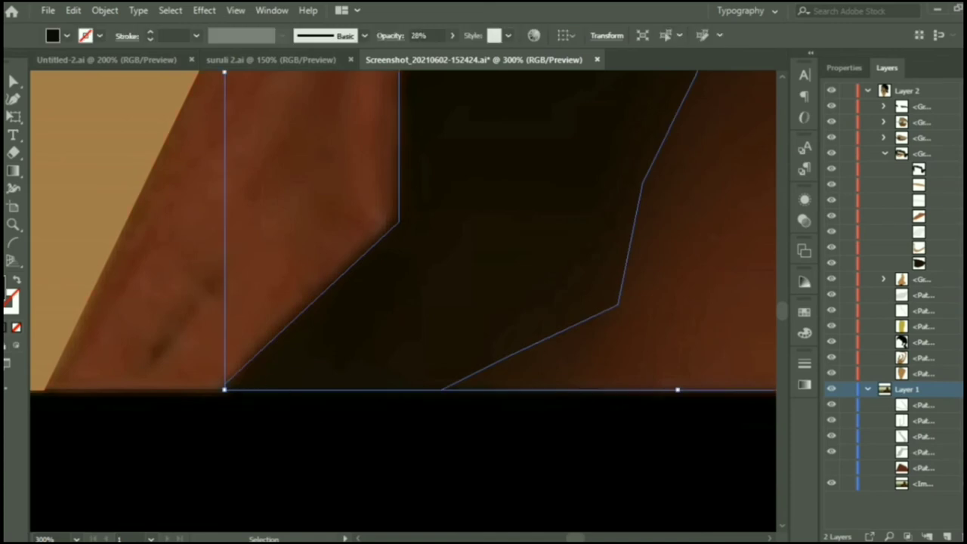
key(ctrl+z)
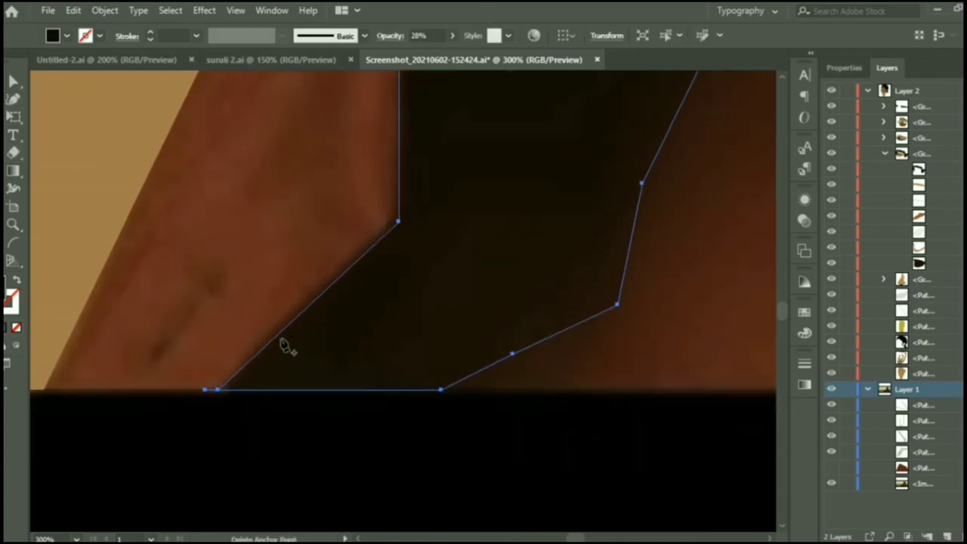
scroll(219, 393, up, 5)
click(181, 344)
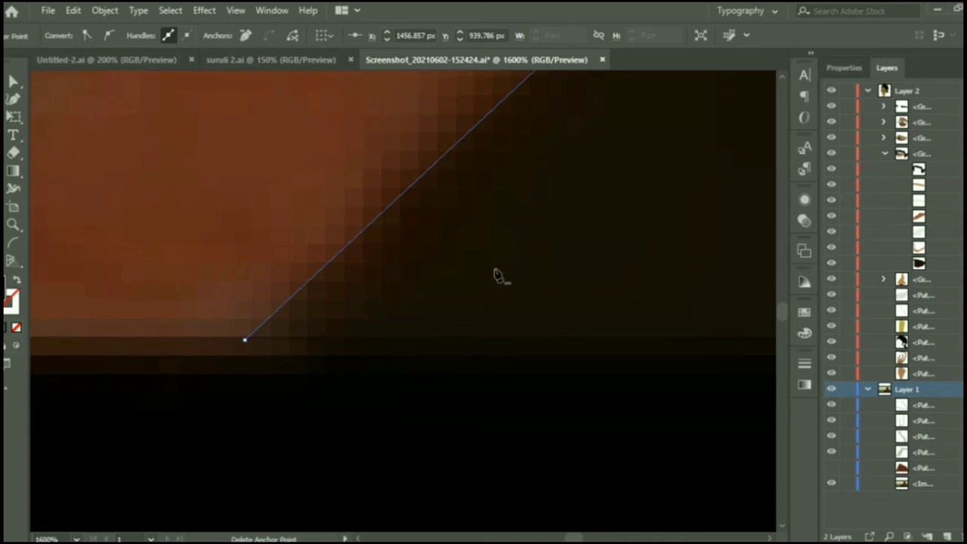
Try adding an anchor at the shadow path's endpoint, dismissing the two warnings.
scroll(535, 410, down, 2)
scroll(535, 410, down, 3)
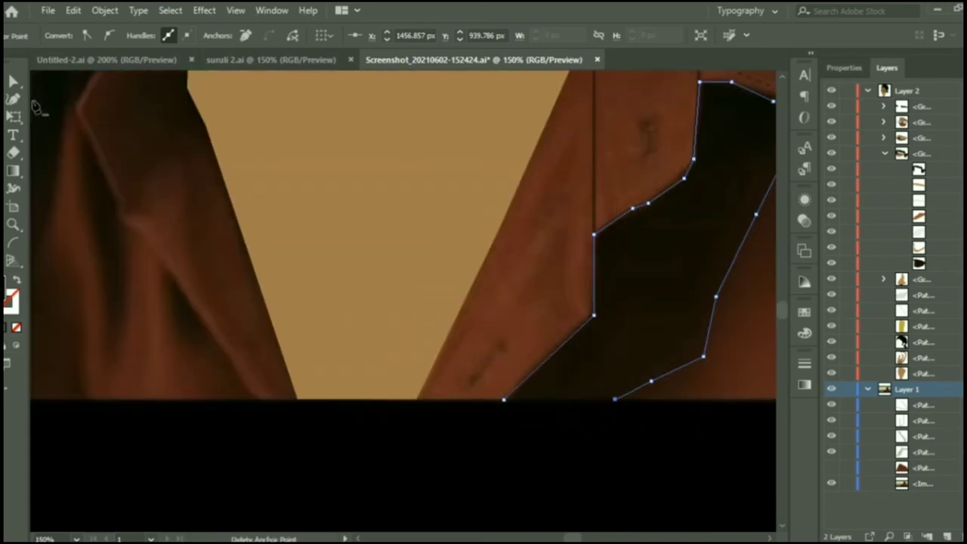
drag(13, 99, 65, 131)
scroll(653, 370, up, 3)
click(652, 369)
click(589, 301)
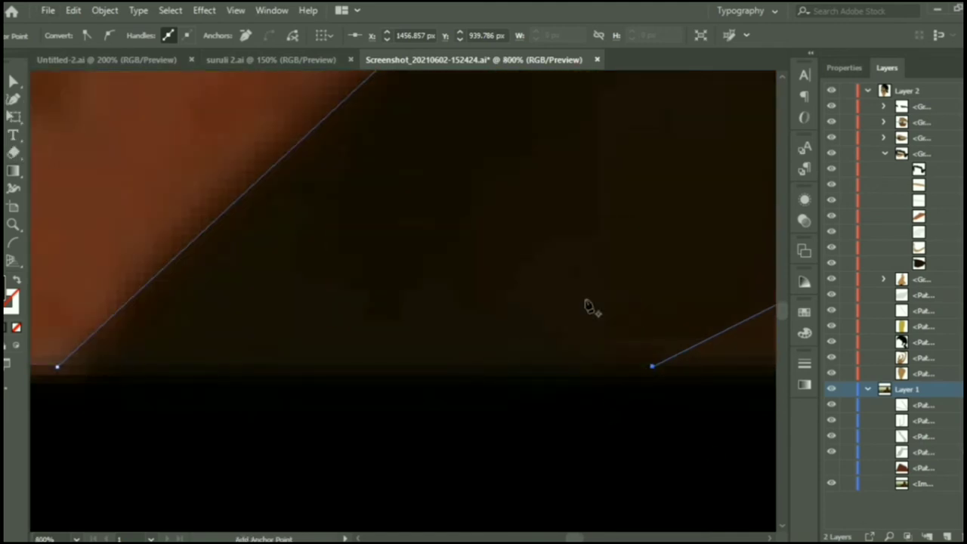
click(650, 370)
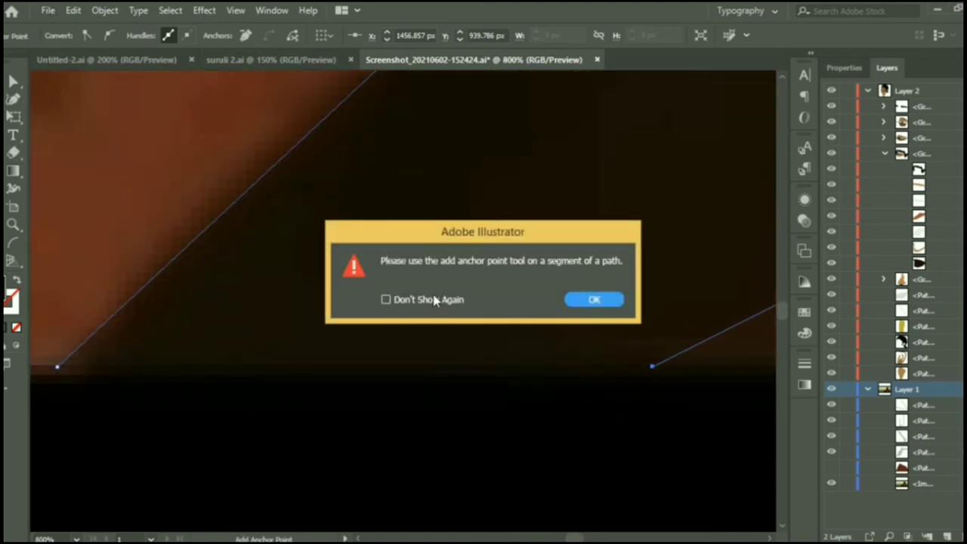
click(593, 299)
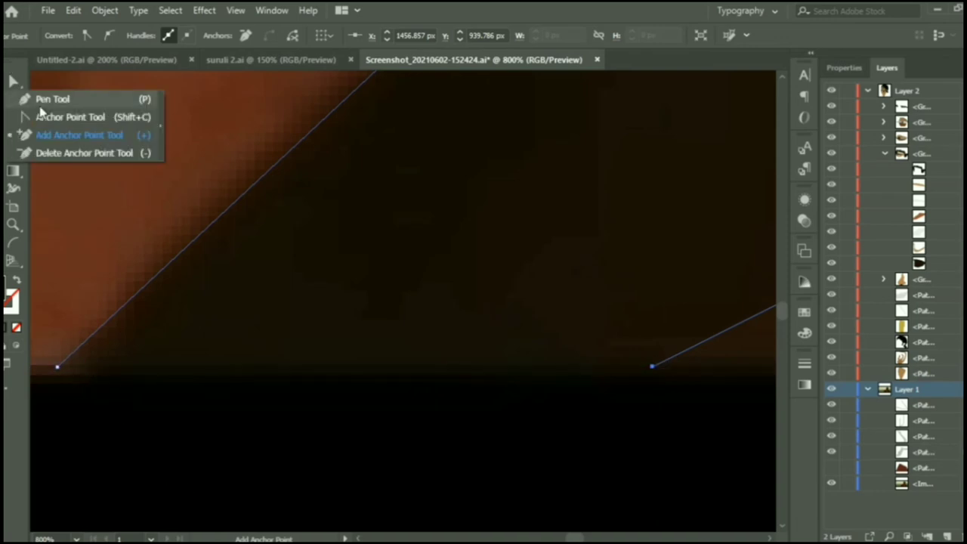
Rejoin the shadow's two open endpoints with a straight segment along the bottom edge.
drag(12, 99, 46, 97)
click(56, 367)
click(652, 367)
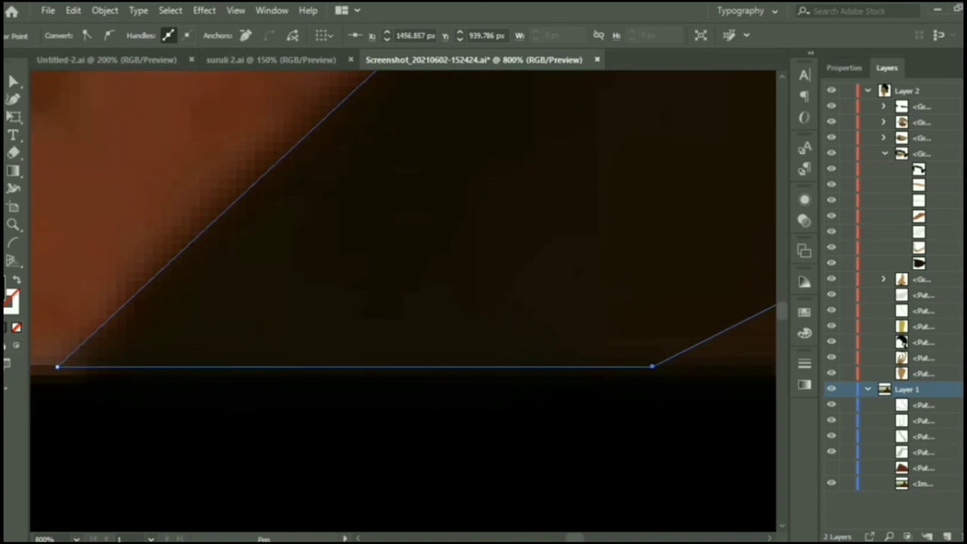
click(188, 415)
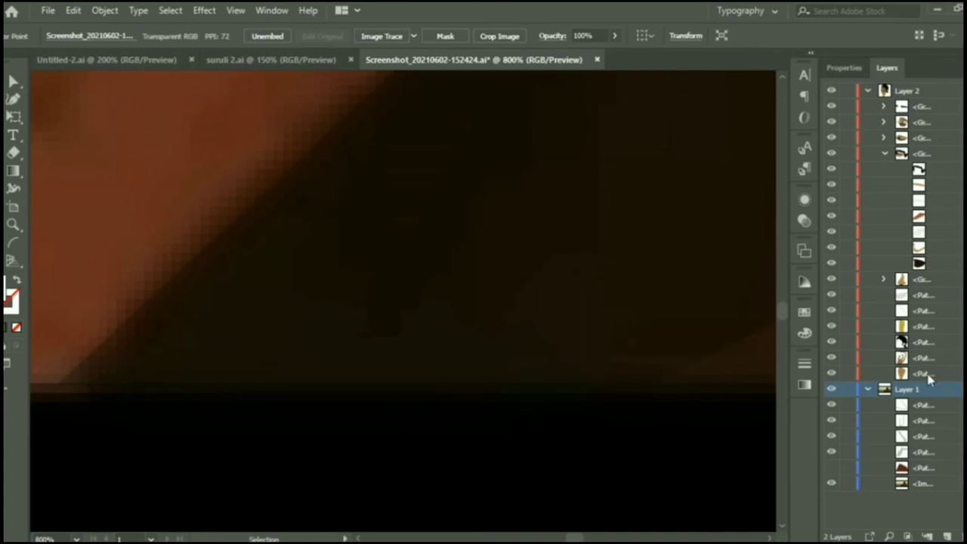
scroll(468, 309, down, 3)
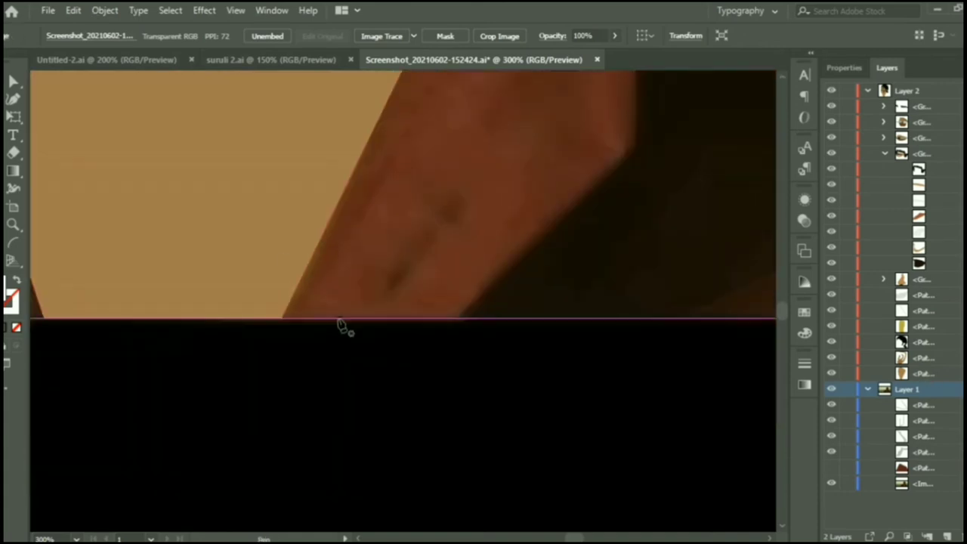
scroll(632, 355, up, 1)
scroll(310, 416, down, 1)
scroll(310, 416, up, 2)
scroll(654, 204, up, 1)
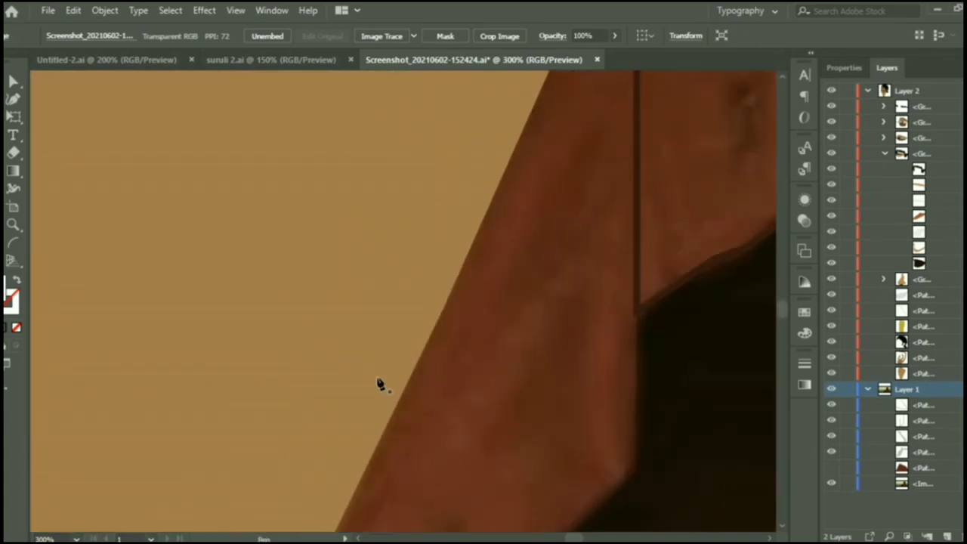
scroll(468, 380, down, 2)
scroll(632, 214, up, 2)
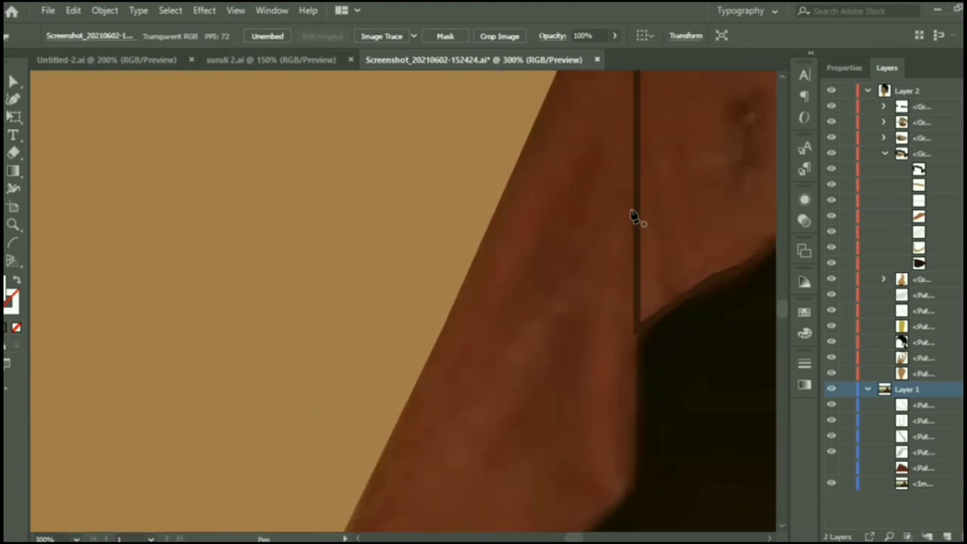
Pen-draw a closed lapel shape running down to the jacket's bottom edge.
click(632, 213)
scroll(632, 214, down, 2)
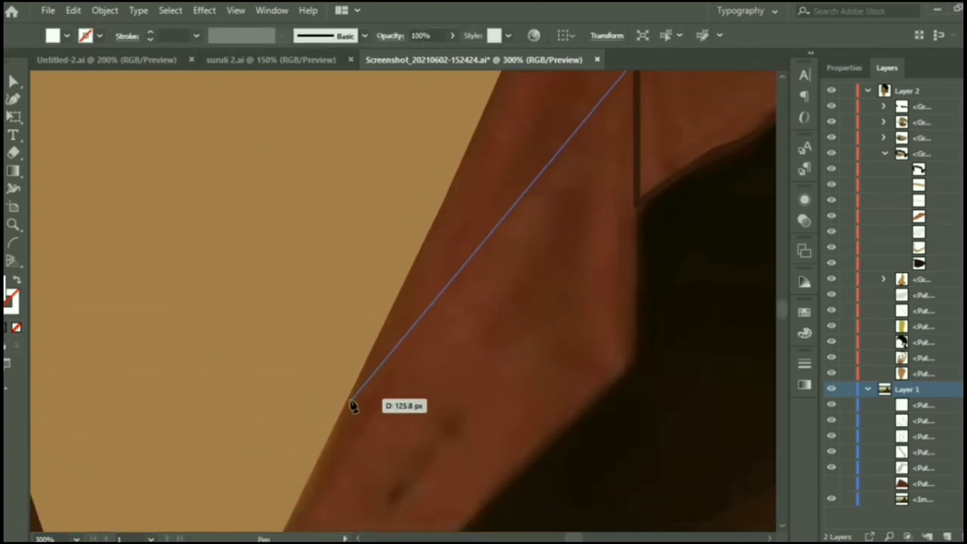
click(349, 402)
scroll(349, 402, down, 1)
click(281, 444)
click(456, 444)
click(639, 274)
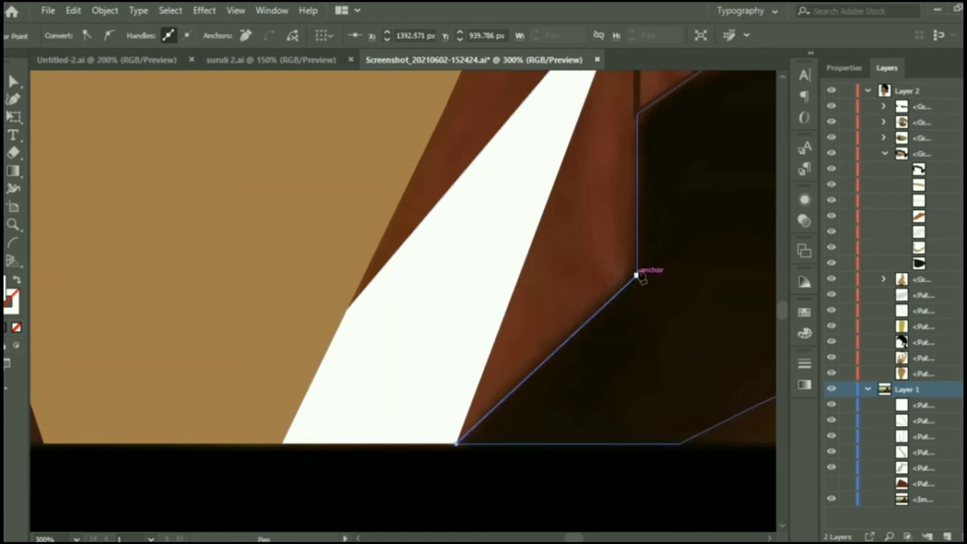
scroll(639, 227, up, 2)
scroll(638, 194, up, 2)
Turn the lapel shape into an outline coloured with the sampled dark jacket tone.
click(16, 279)
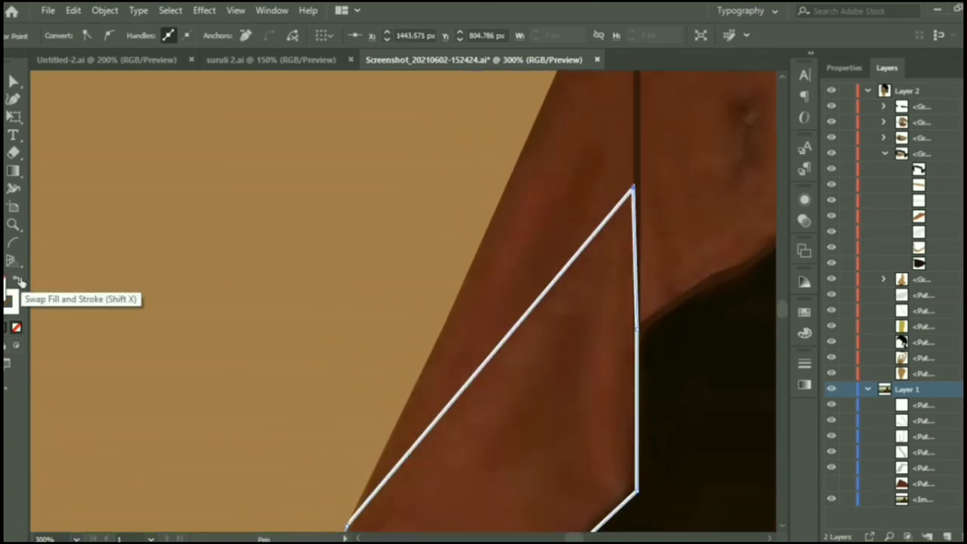
scroll(334, 295, down, 2)
scroll(740, 253, up, 3)
scroll(642, 132, up, 1)
key(i)
click(642, 132)
key(v)
scroll(505, 385, down, 2)
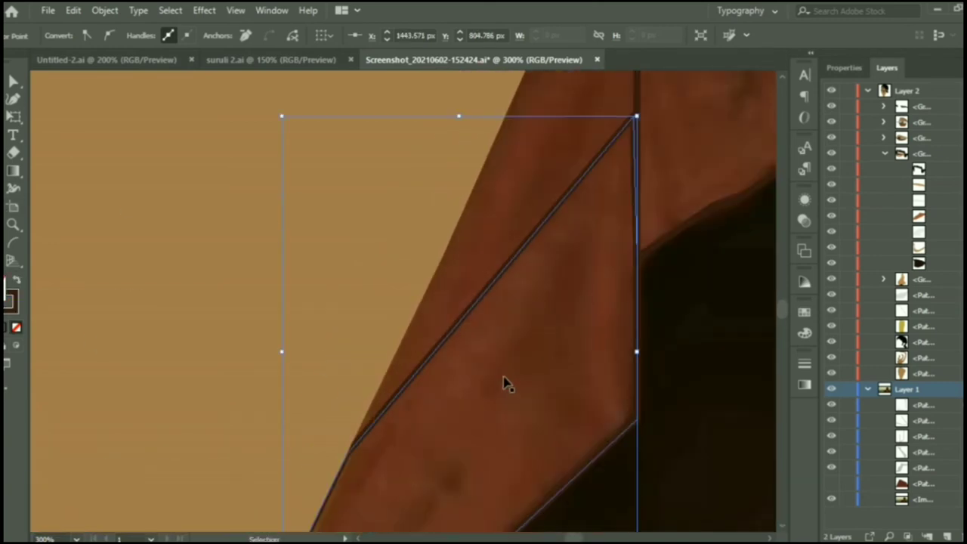
click(334, 501)
Draw a short diagonal crease line on the lapel with a 3 pt stroke weight.
scroll(464, 341, down, 3)
key(backslash)
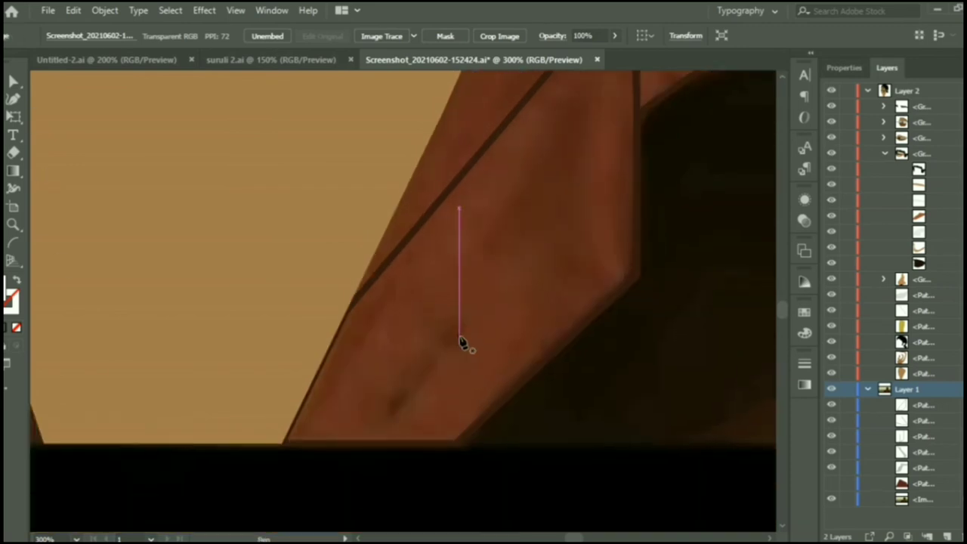
drag(459, 330, 392, 406)
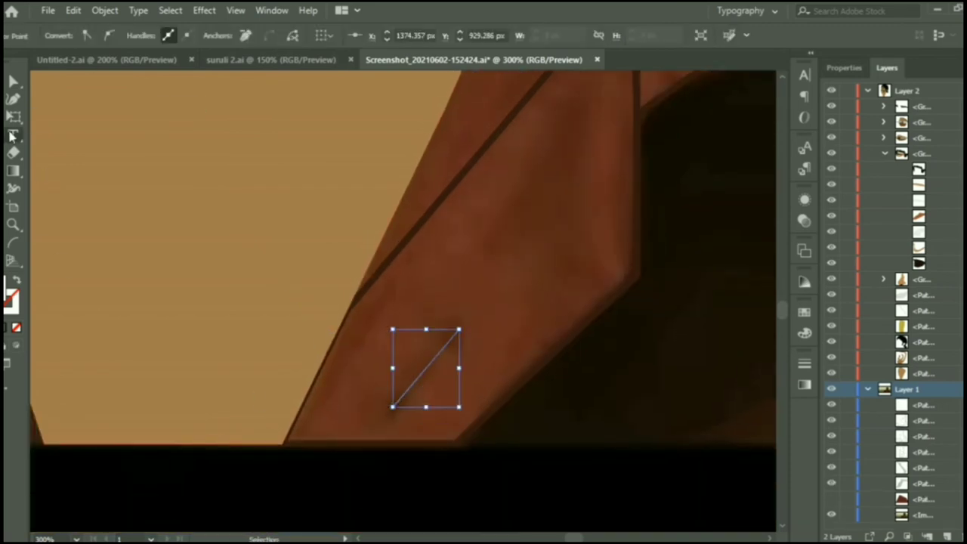
click(843, 67)
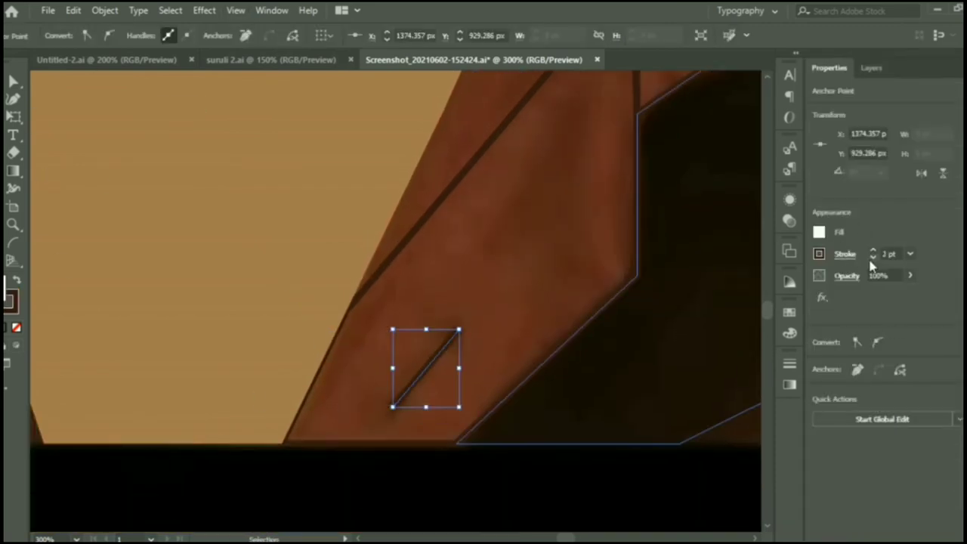
click(844, 254)
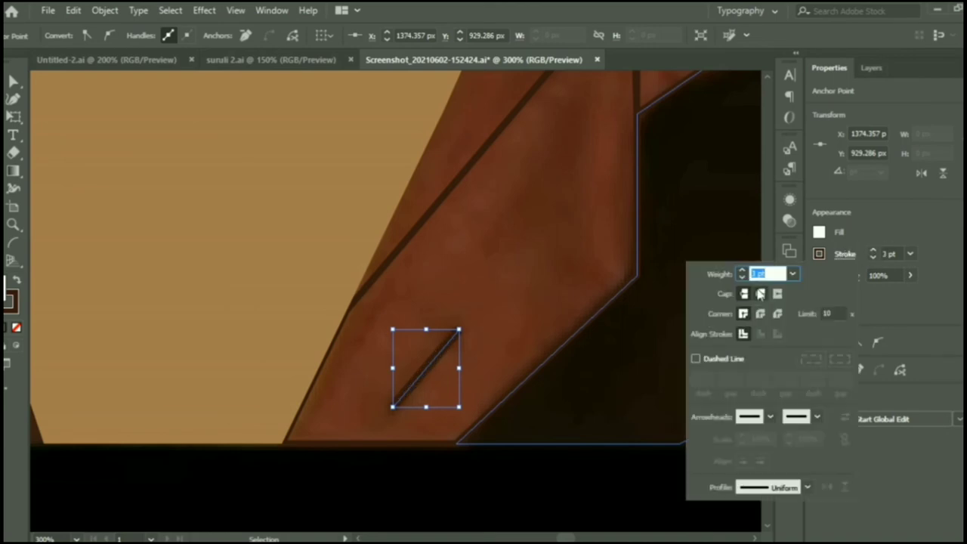
click(596, 370)
Zoom in on the jacket front with the Layers panel open.
key(ctrl+0)
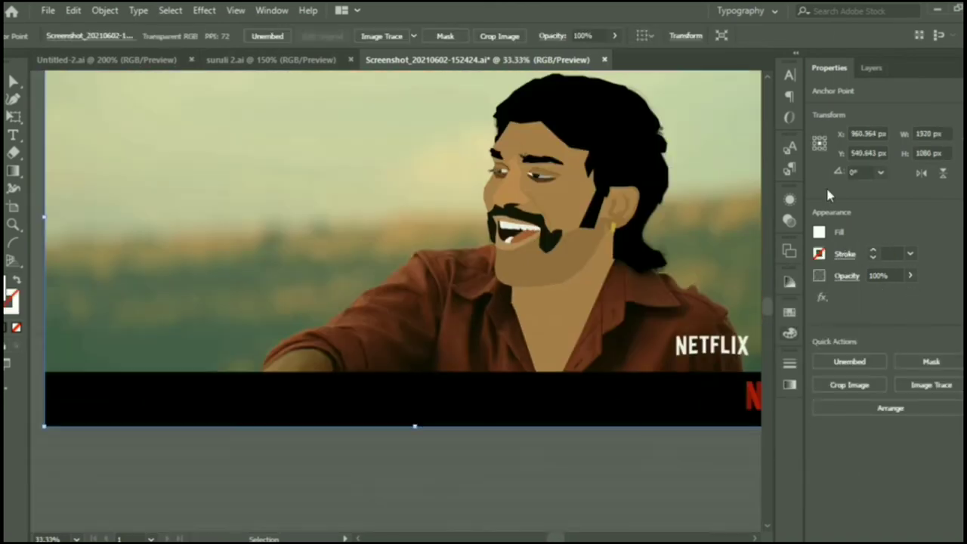
click(886, 67)
click(654, 462)
key(ctrl+1)
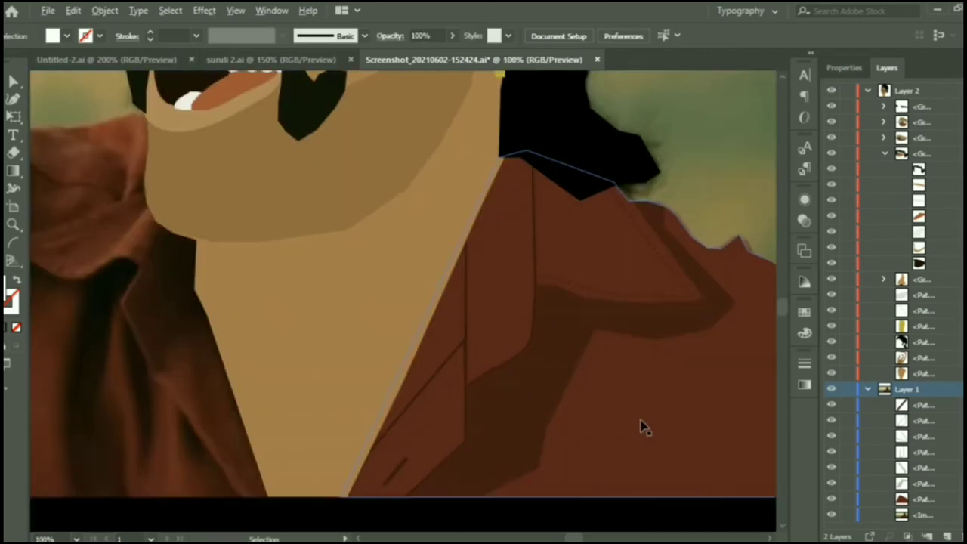
scroll(641, 425, down, 2)
scroll(550, 416, up, 3)
scroll(582, 497, up, 3)
alt+scroll(518, 291, down, 1)
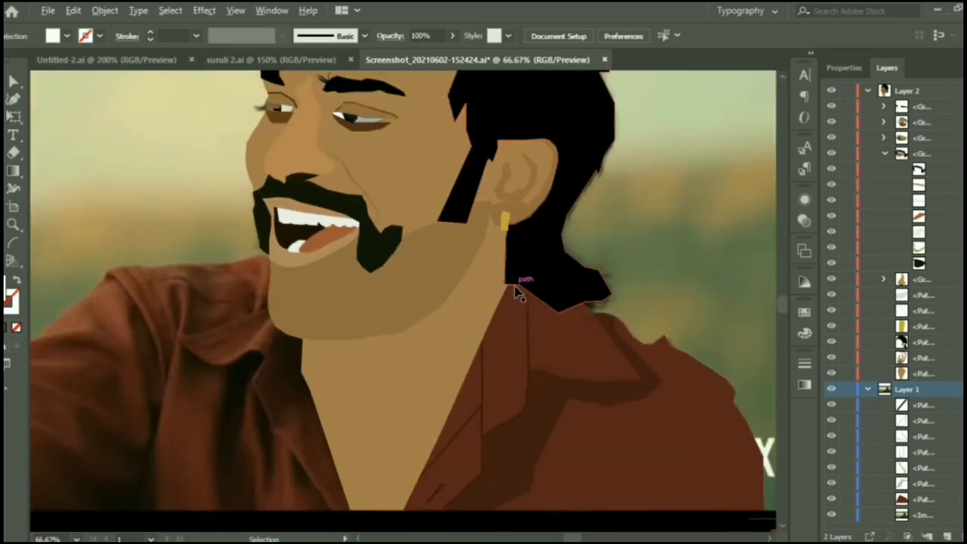
scroll(703, 250, down, 1)
scroll(712, 267, up, 1)
scroll(702, 270, down, 2)
scroll(703, 270, down, 1)
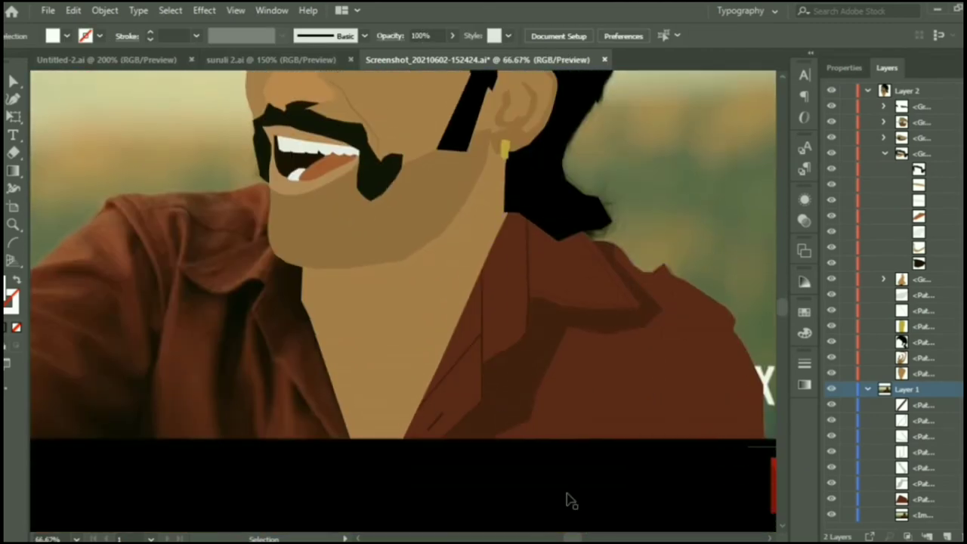
scroll(567, 498, up, 1)
With the vector art and jacket shape hidden, draw a short vertical buttonhole stroke below the collar.
click(831, 91)
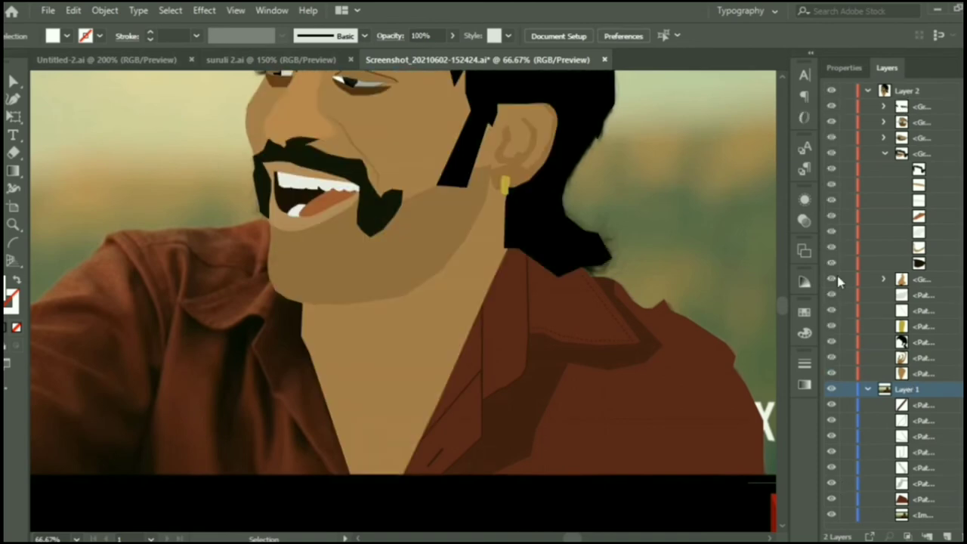
click(832, 499)
click(506, 368)
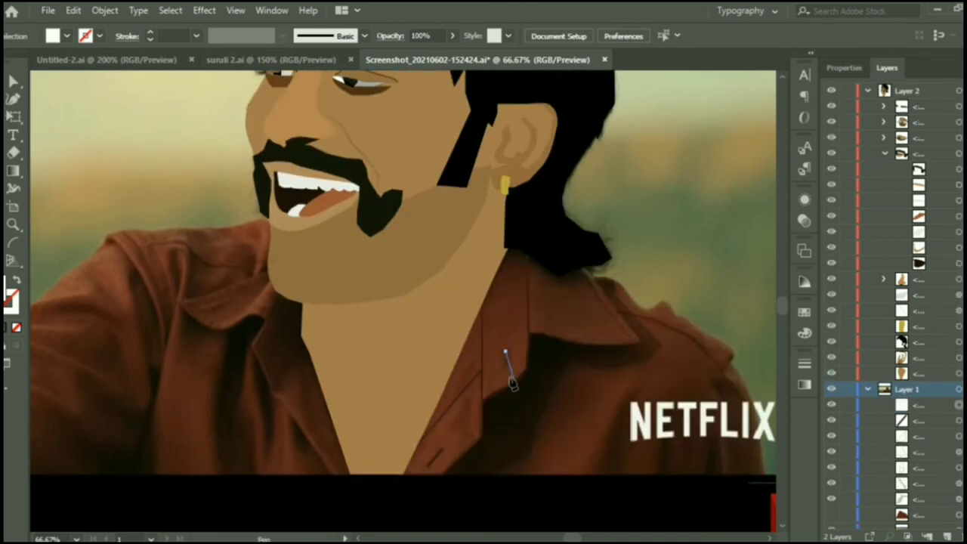
drag(506, 355, 86, 172)
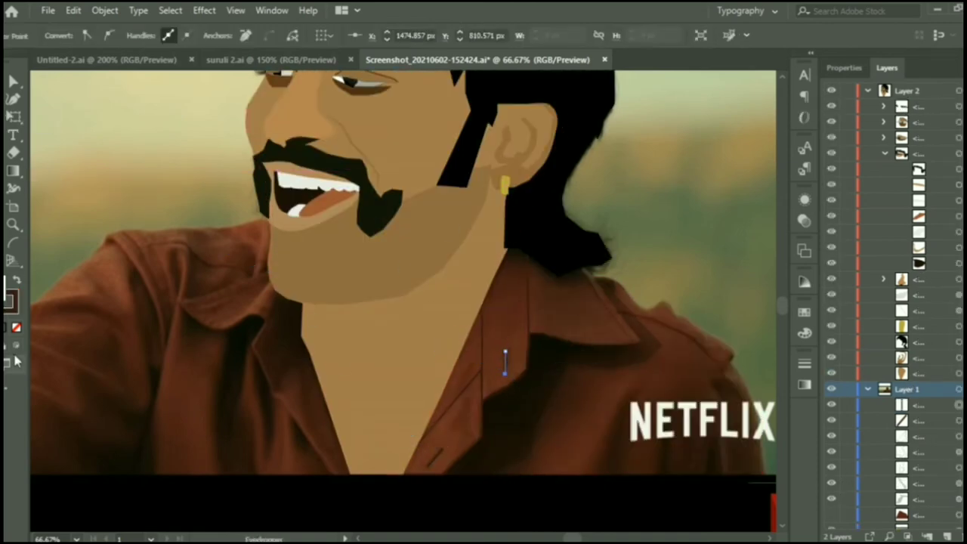
click(844, 67)
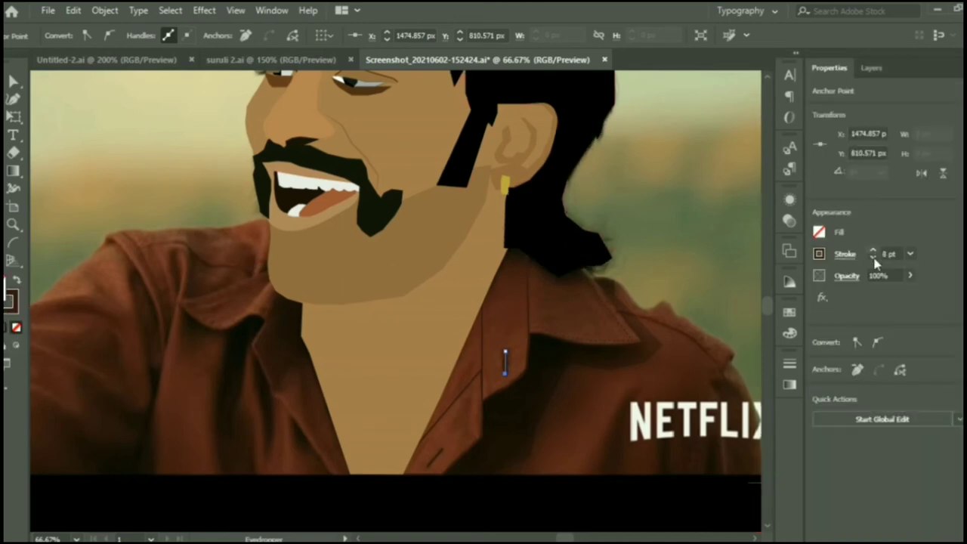
click(871, 67)
Show the jacket shape again, hide the reference photo and inspect the new 5 pt mark.
click(832, 497)
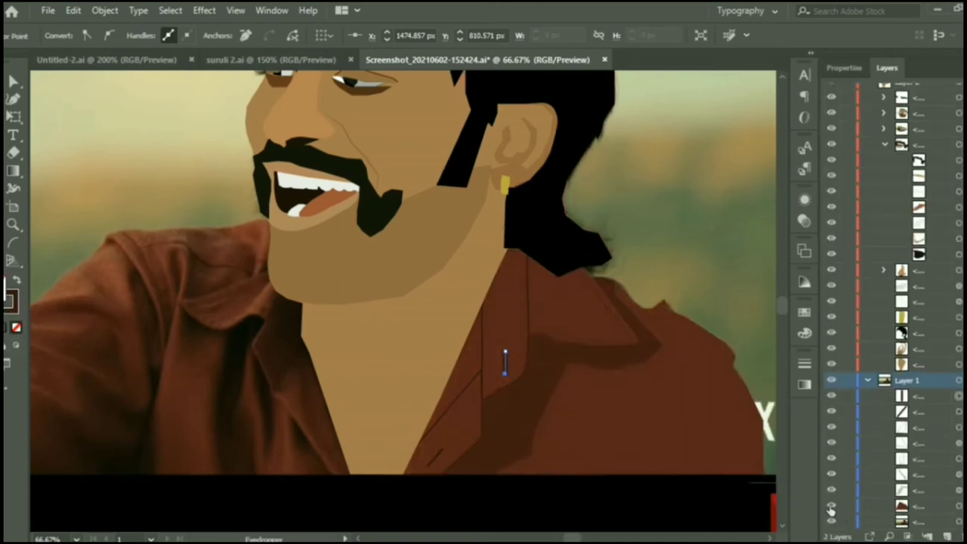
scroll(844, 412, down, 1)
click(831, 396)
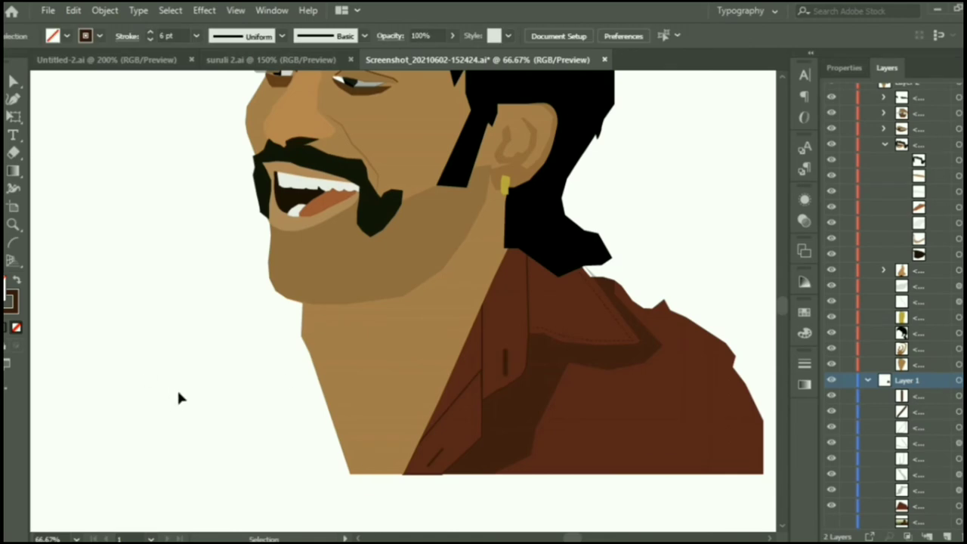
key(ctrl+plus)
key(ctrl+plus)
key(ctrl+plus)
click(470, 306)
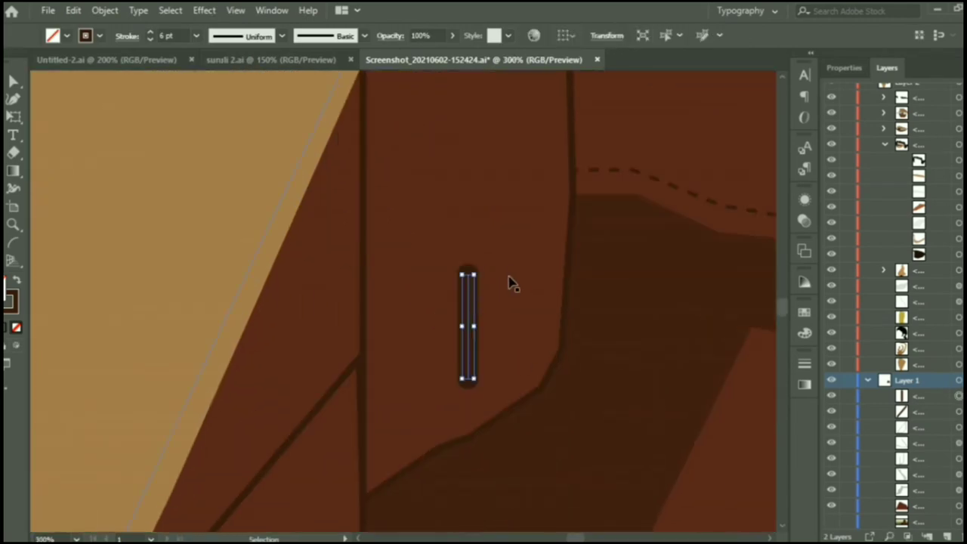
scroll(487, 215, down, 2)
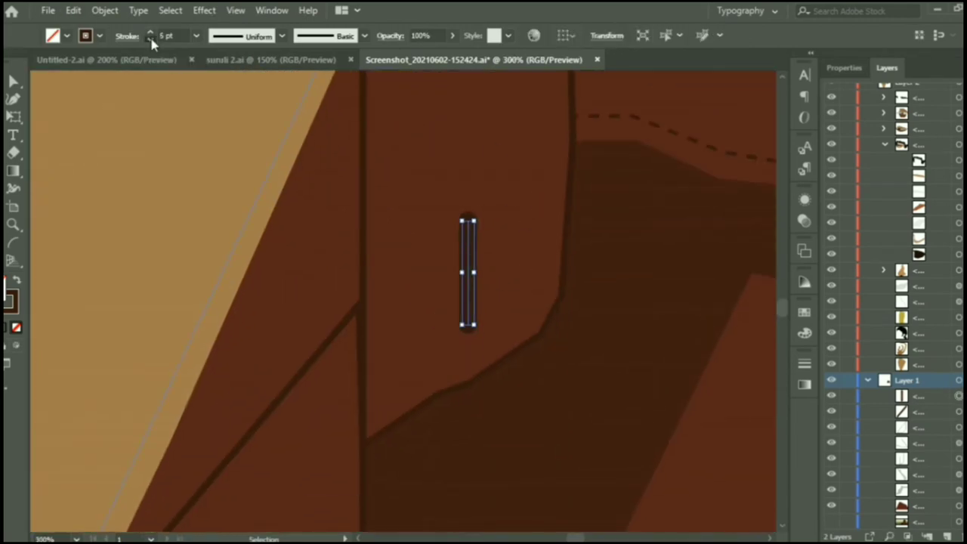
click(594, 265)
key(ctrl+minus)
key(ctrl+minus)
key(ctrl+minus)
click(566, 356)
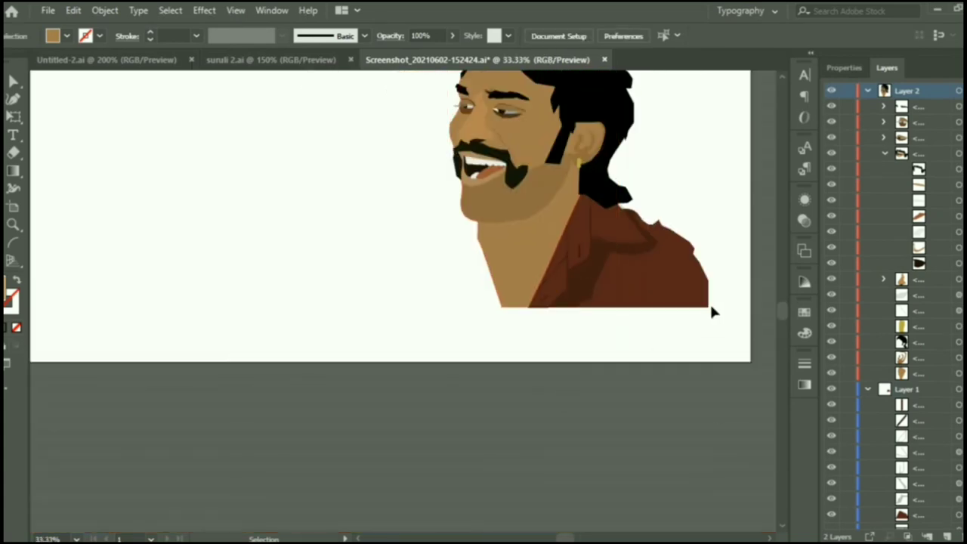
Make the reference photo and NETFLIX title layers visible again.
click(844, 67)
click(886, 67)
click(830, 524)
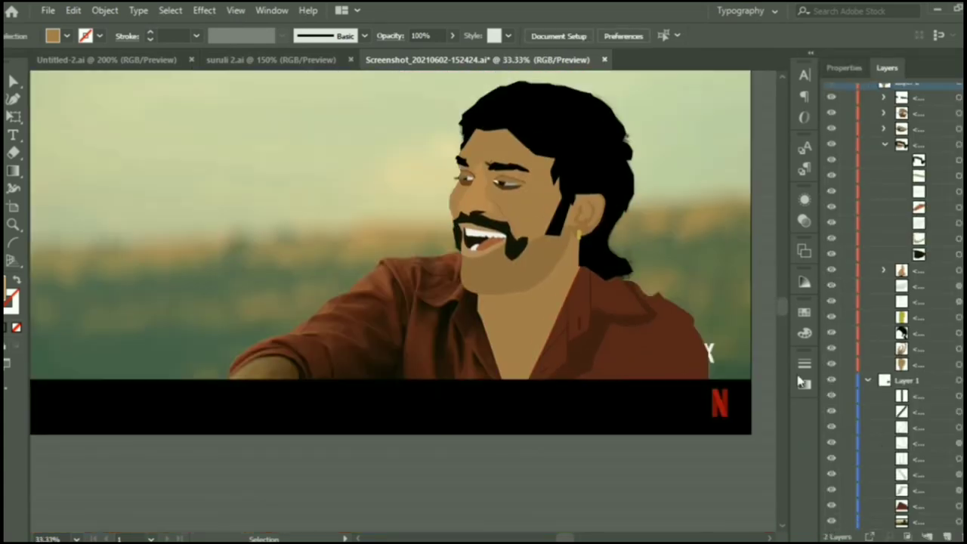
scroll(657, 287, down, 1)
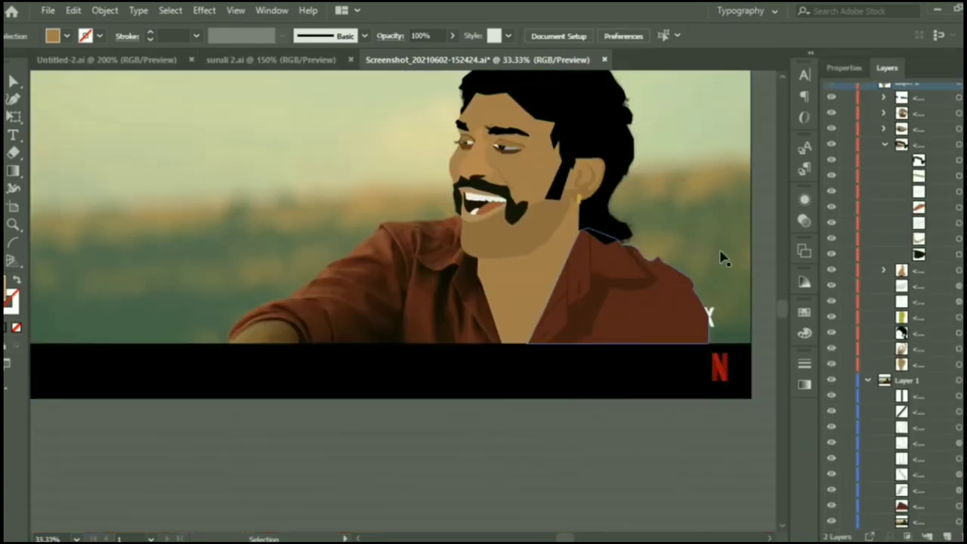
click(831, 504)
scroll(757, 242, down, 2)
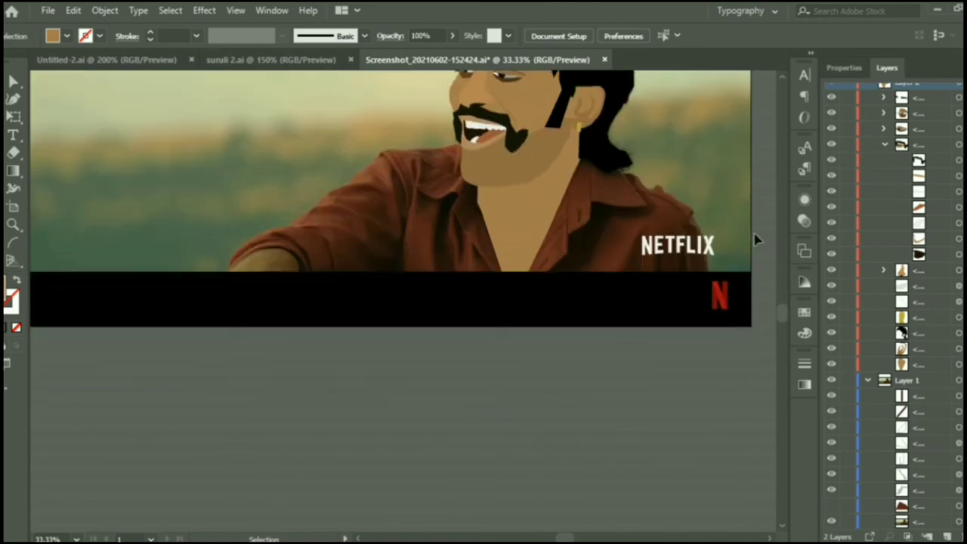
scroll(740, 234, up, 2)
scroll(643, 232, up, 1)
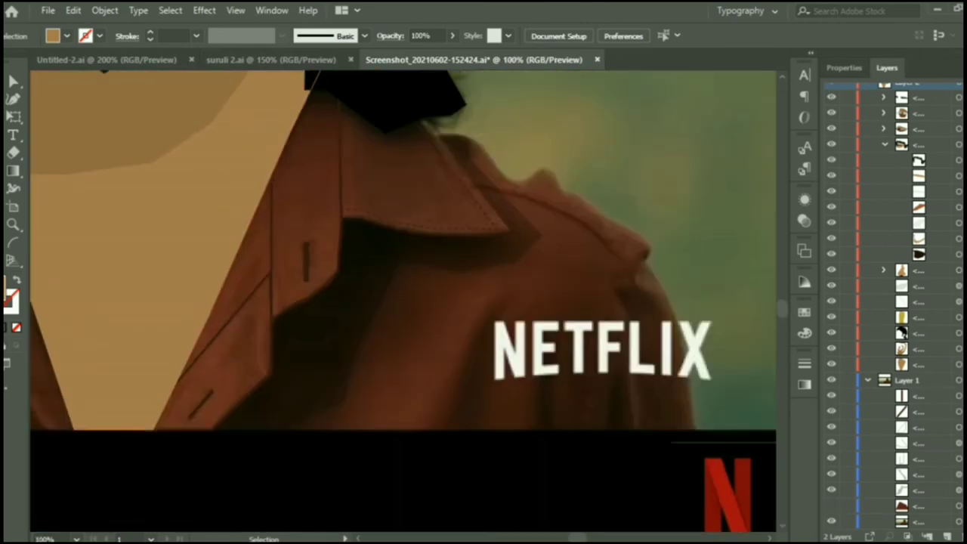
Draw an unfilled path along the shoulder seam from the collar tip to the shoulder edge.
click(475, 187)
click(514, 197)
click(543, 204)
click(589, 227)
click(621, 263)
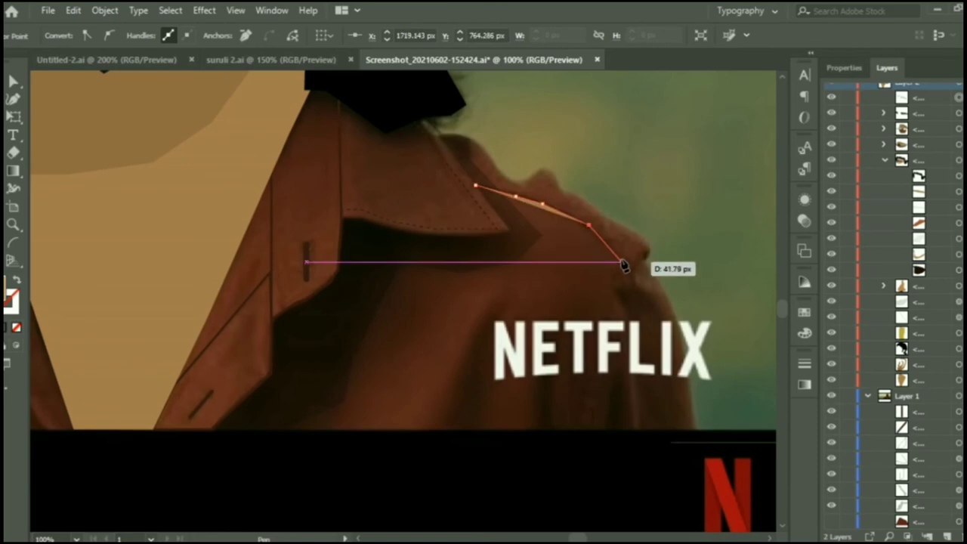
scroll(627, 226, down, 2)
click(621, 172)
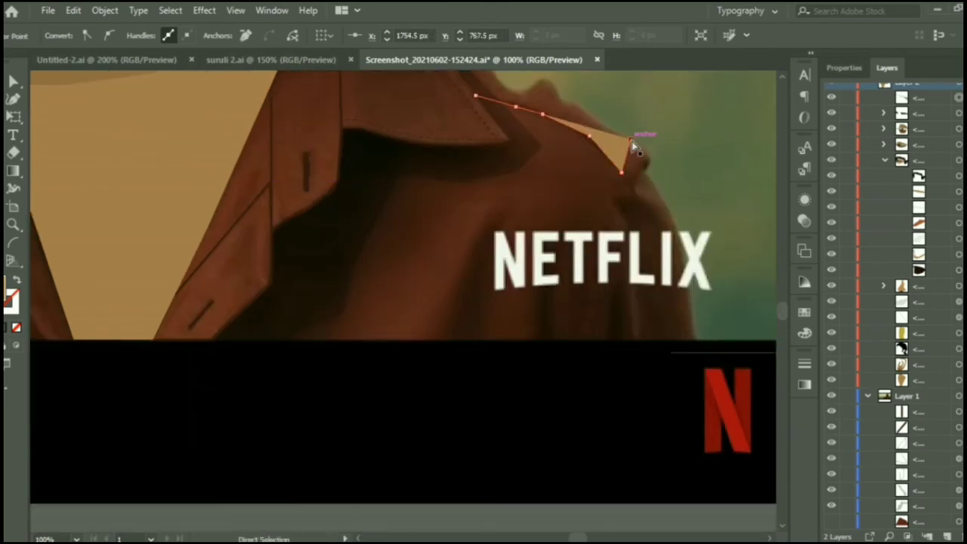
key(slash)
key(v)
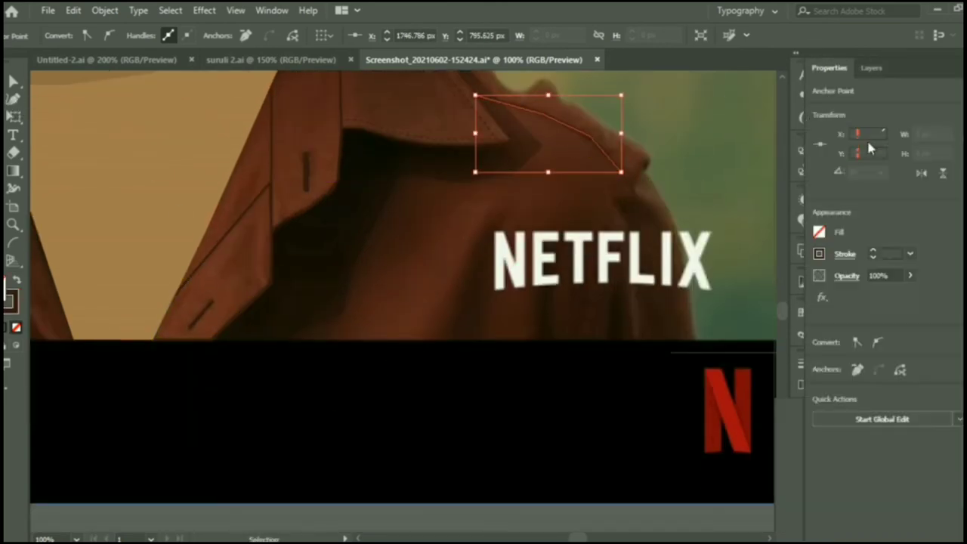
Draw a line from the shoulder to the jacket bottom, matching a jacket line's stroke style.
click(535, 369)
click(495, 113)
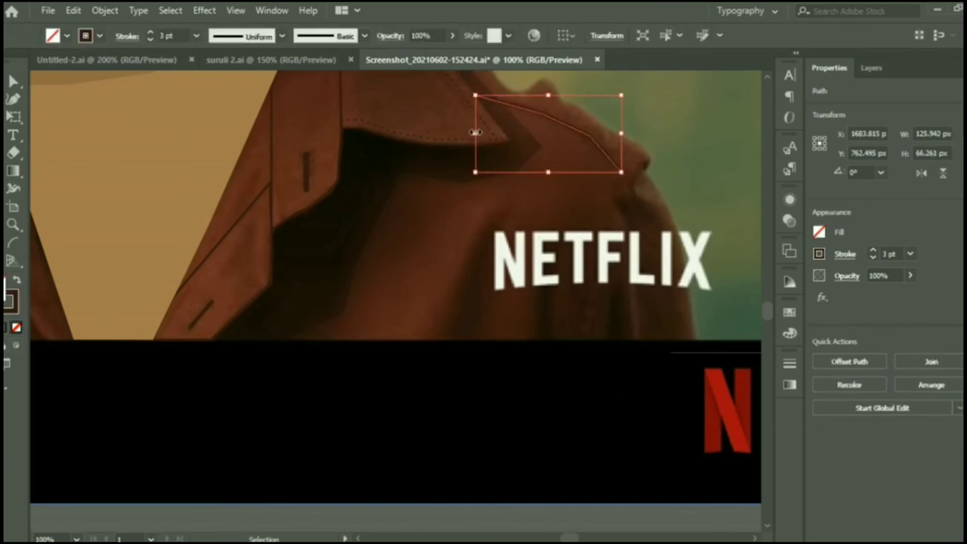
click(518, 410)
scroll(716, 177, down, 1)
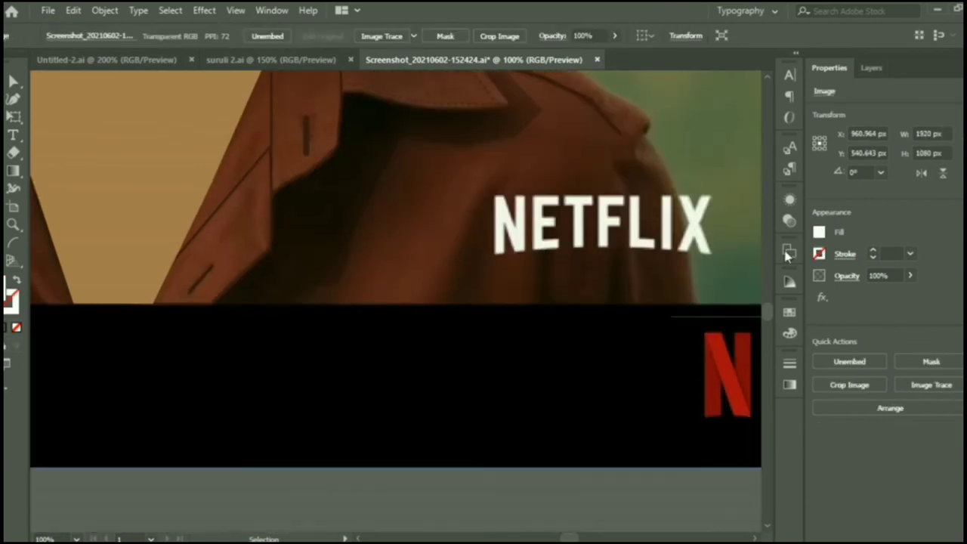
click(626, 112)
scroll(615, 236, down, 1)
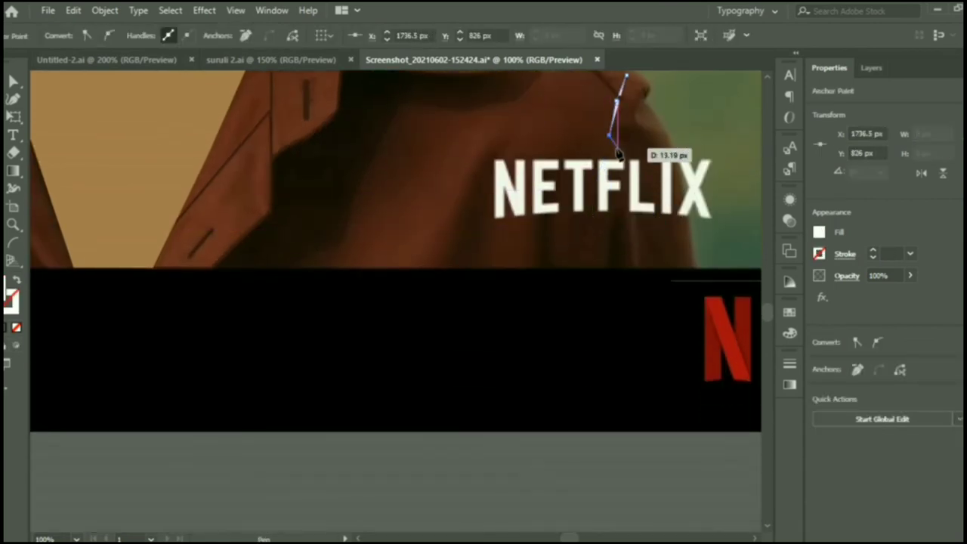
click(589, 266)
scroll(393, 189, up, 1)
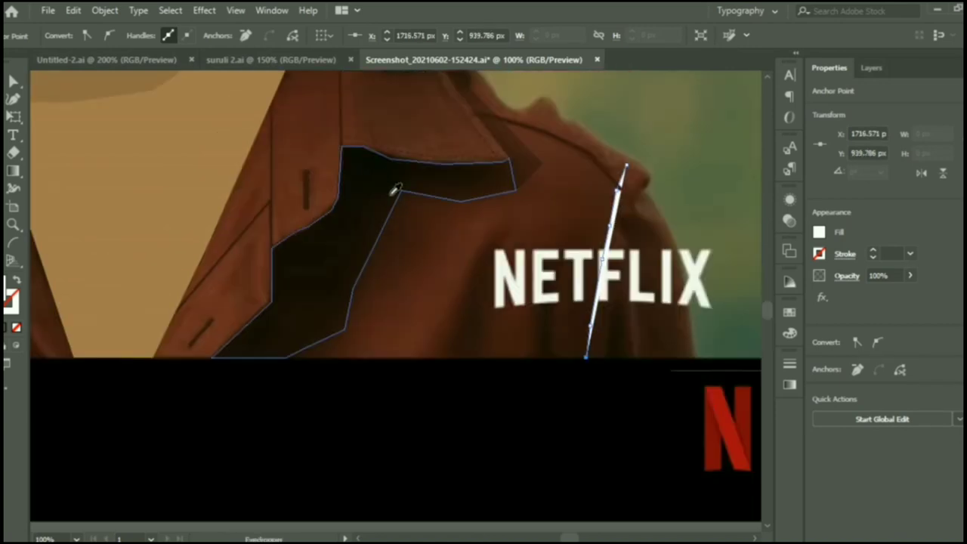
scroll(482, 177, up, 3)
key(i)
click(478, 180)
Hide the reference photo to check the new shoulder line, then show it again.
click(632, 119)
scroll(632, 118, down, 1)
click(887, 68)
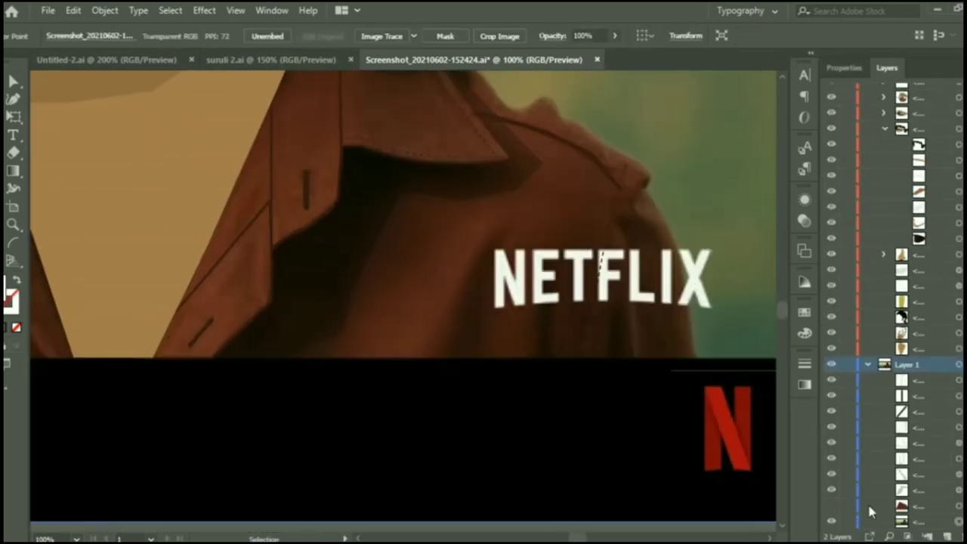
click(831, 521)
scroll(831, 521, up, 3)
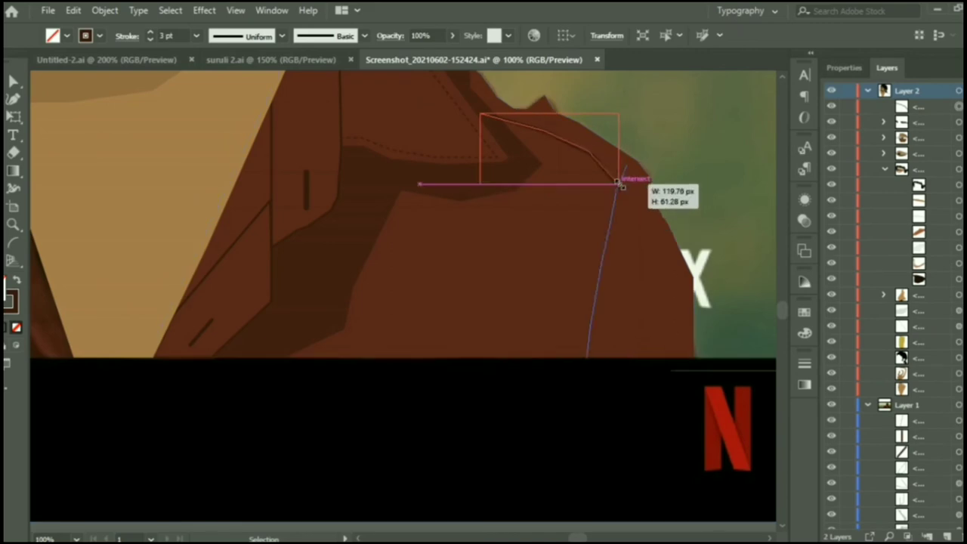
click(616, 204)
click(639, 159)
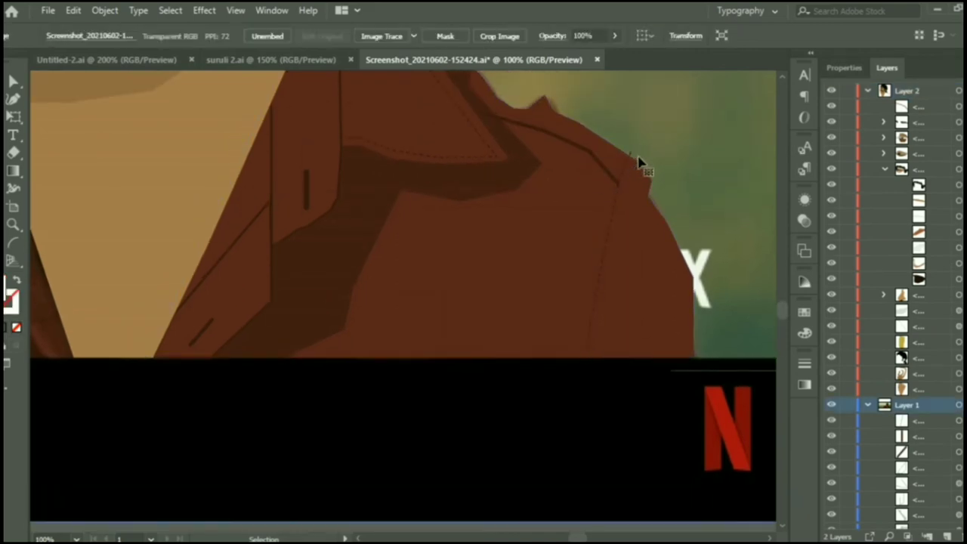
click(706, 138)
scroll(699, 151, down, 1)
scroll(665, 144, up, 3)
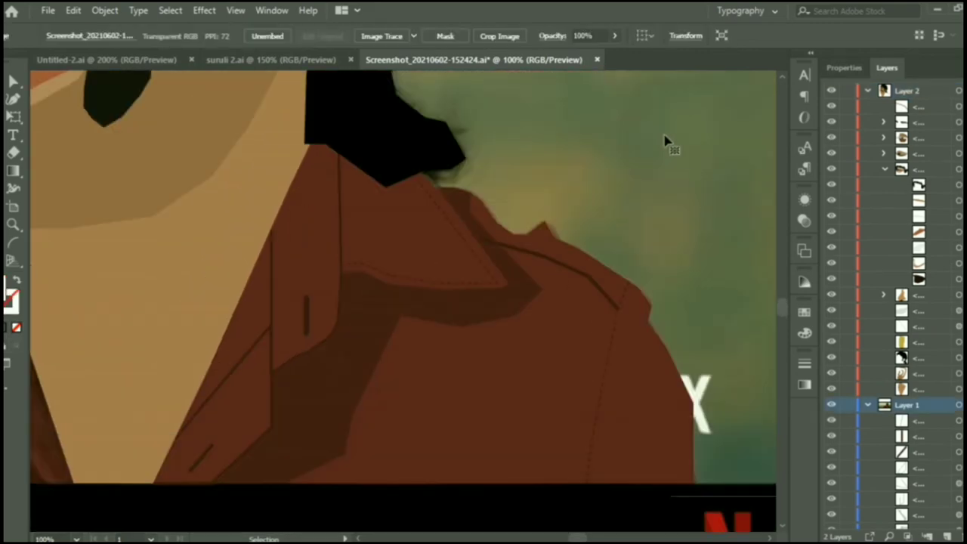
scroll(718, 291, down, 3)
scroll(614, 285, up, 2)
click(614, 285)
scroll(883, 475, down, 2)
click(831, 491)
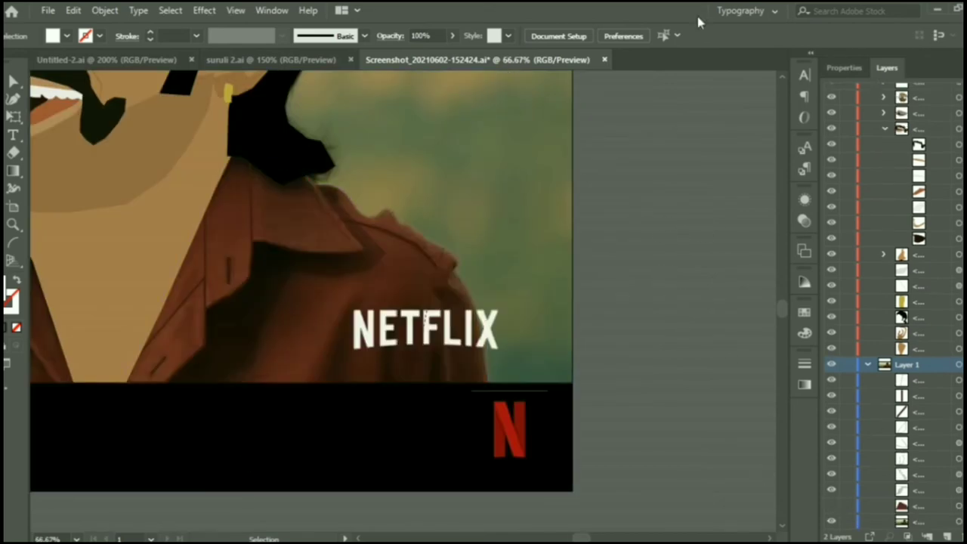
Draw a closed triangular jacket fold left of the NETFLIX watermark.
click(316, 384)
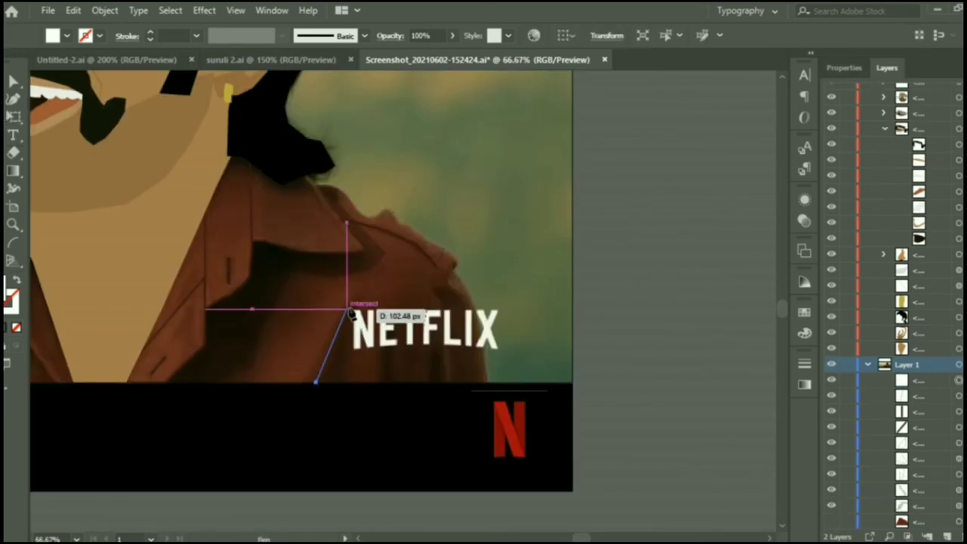
click(360, 291)
click(361, 381)
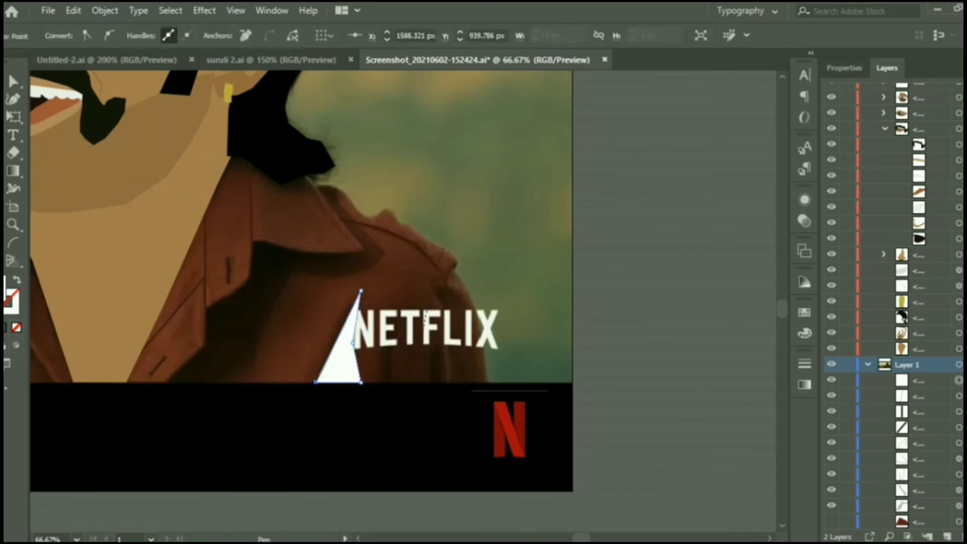
click(317, 382)
key(v)
Inspect the brown collar shape's anchors with Direct Selection, then undo and zoom out to the whole portrait.
scroll(492, 295, down, 1)
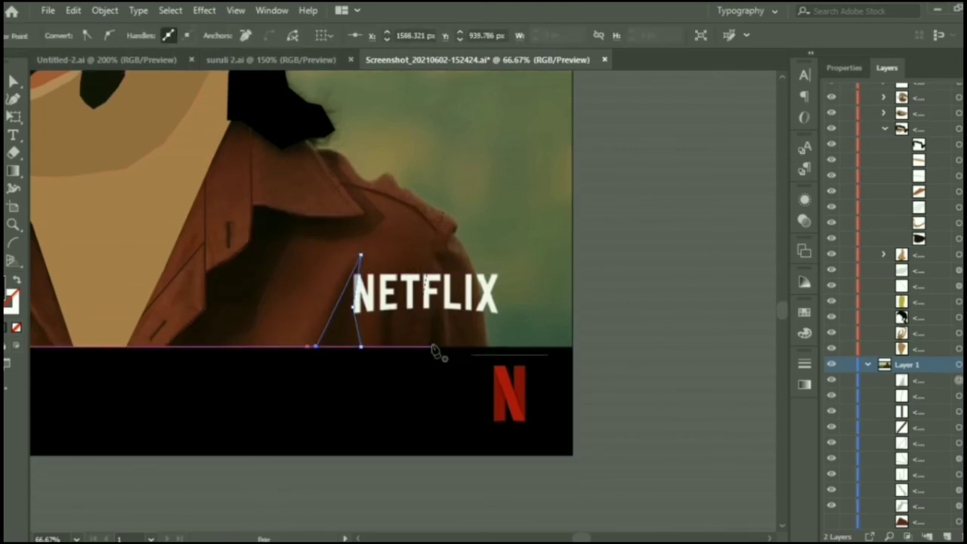
key(p)
click(432, 285)
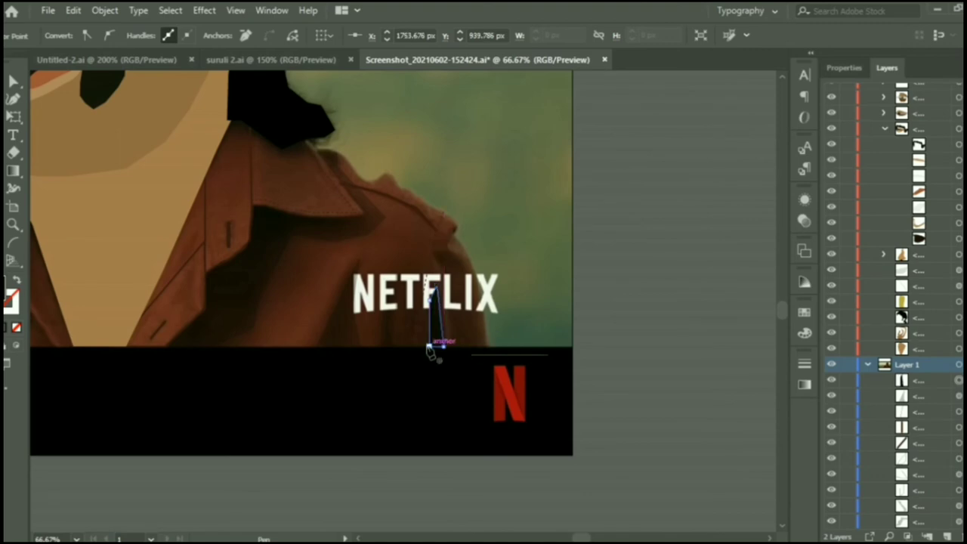
key(i)
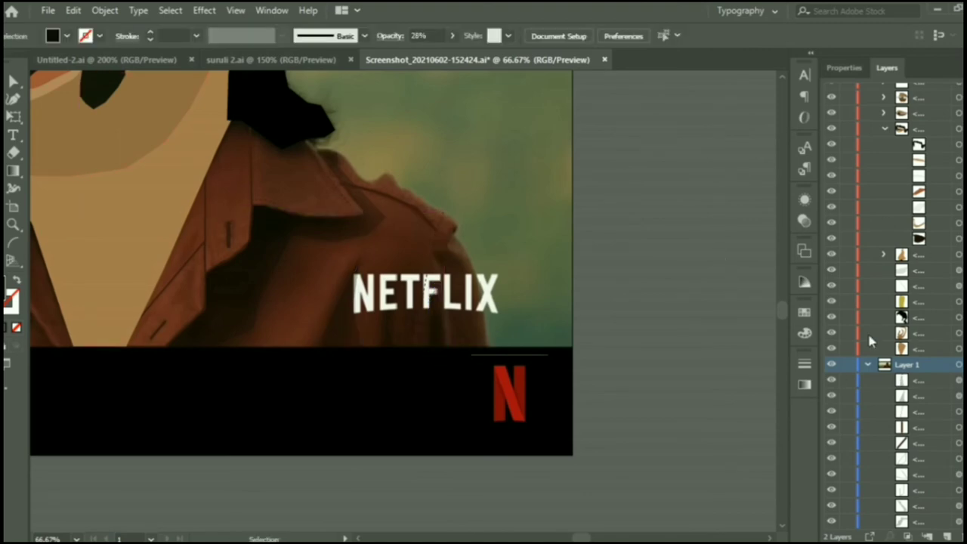
scroll(867, 331, down, 1)
scroll(700, 280, down, 1)
scroll(701, 280, up, 4)
scroll(701, 280, down, 2)
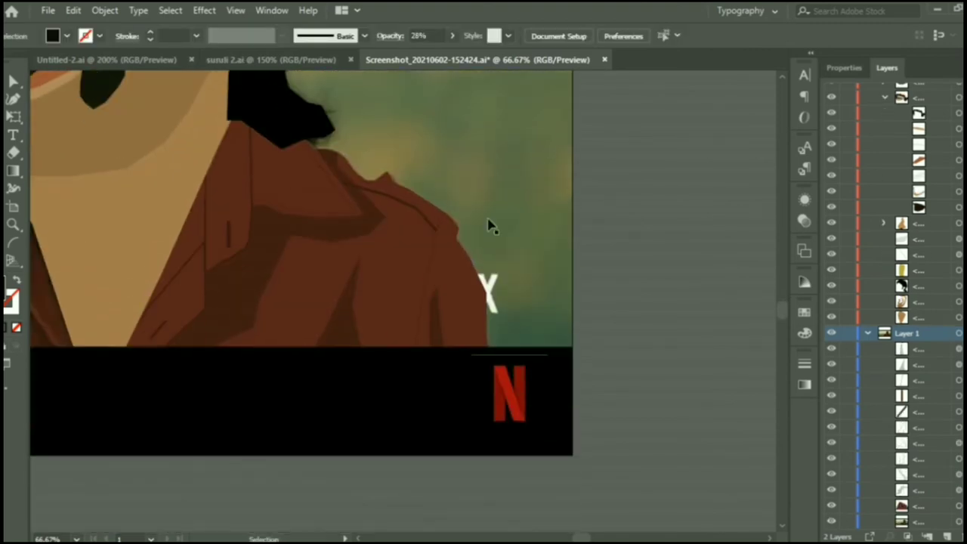
click(361, 219)
click(363, 225)
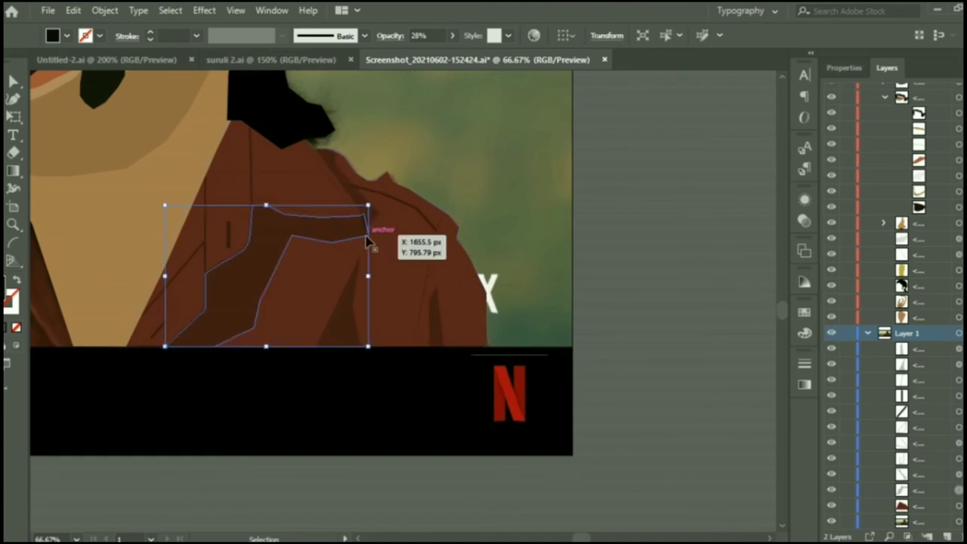
key(a)
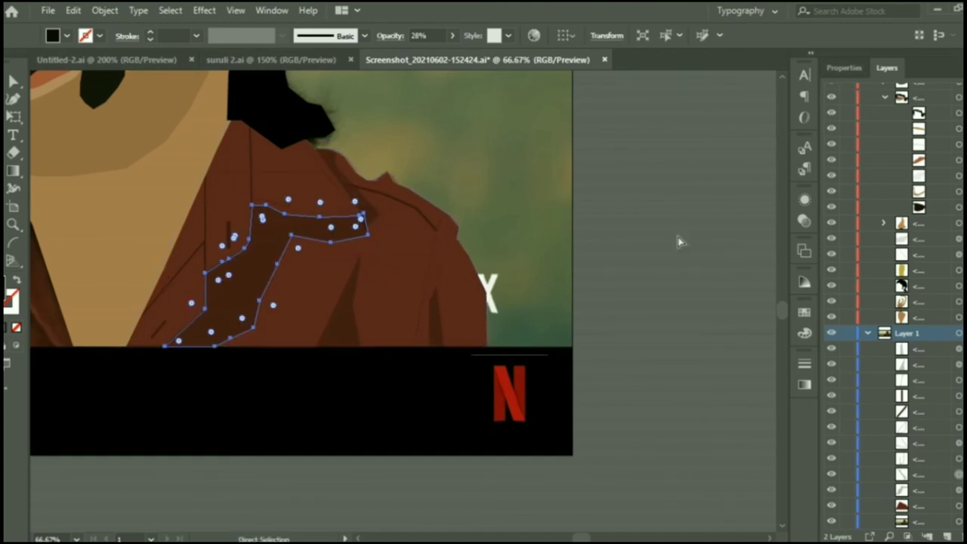
key(ctrl+z)
key(ctrl+shift+a)
key(ctrl+minus)
key(ctrl+minus)
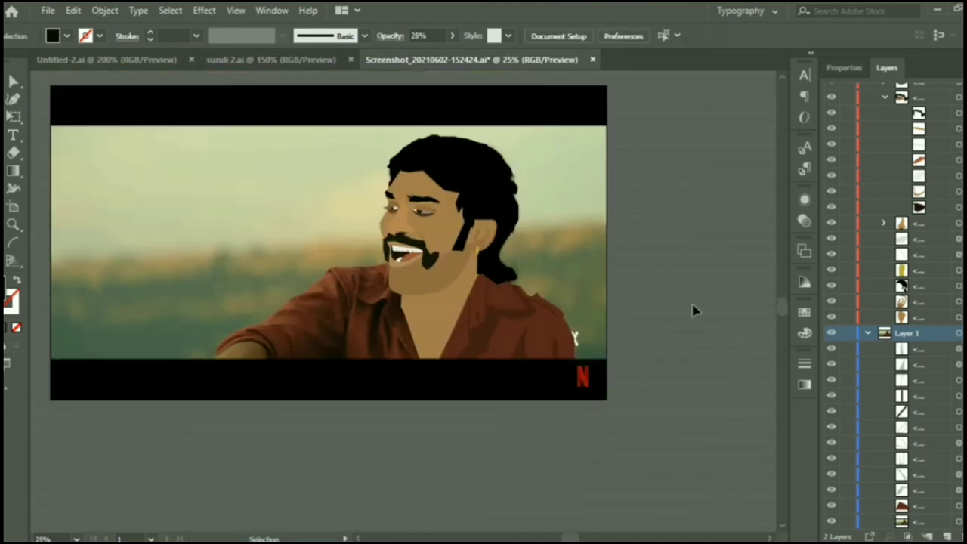
Hide a traced piece to reveal the photo, then sketch and undo a black shape over NETFLIX.
click(831, 505)
scroll(614, 359, up, 3)
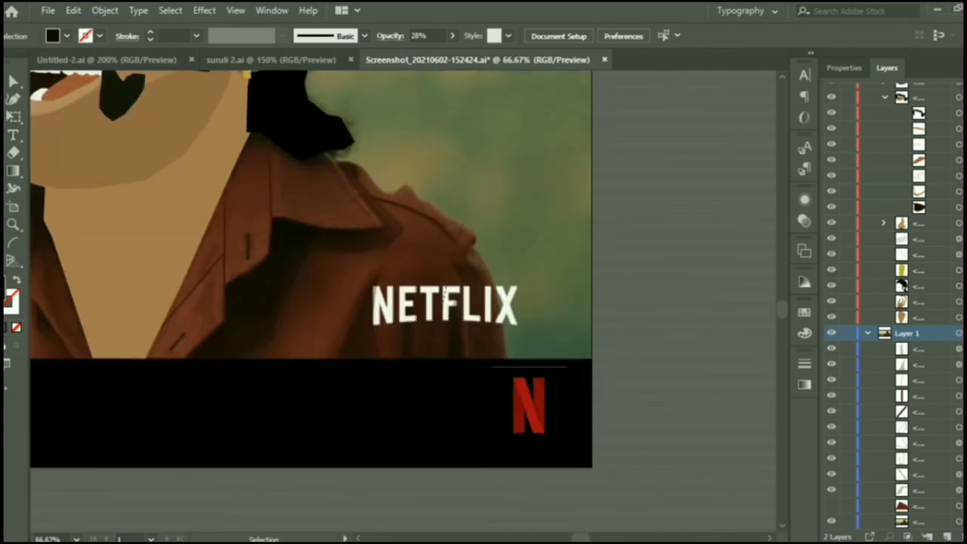
click(472, 359)
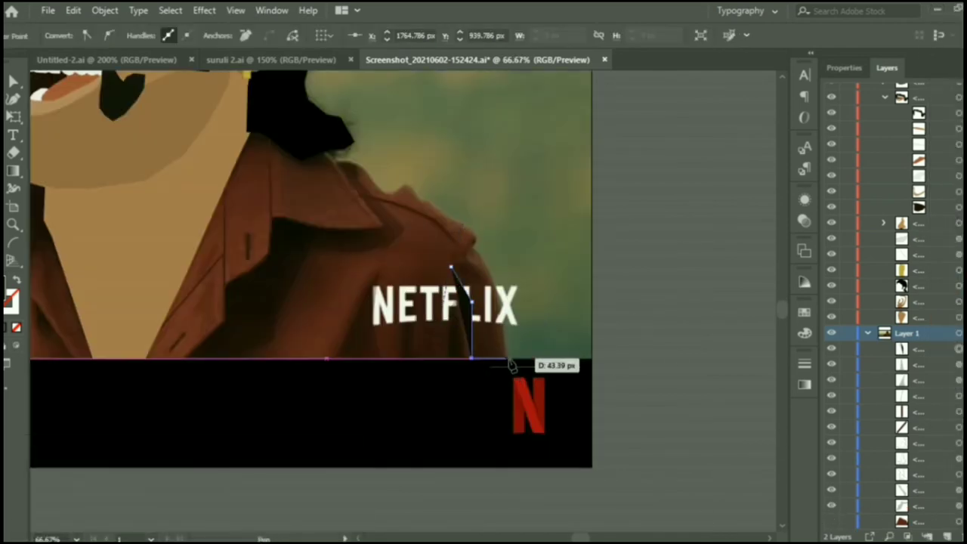
click(504, 359)
click(491, 302)
key(v)
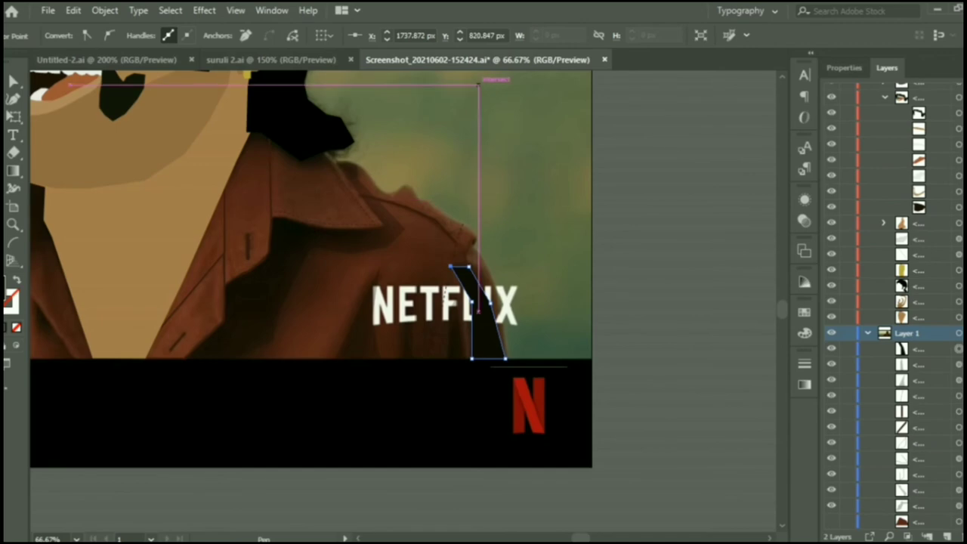
key(ctrl+z)
scroll(644, 297, down, 3)
scroll(644, 296, up, 2)
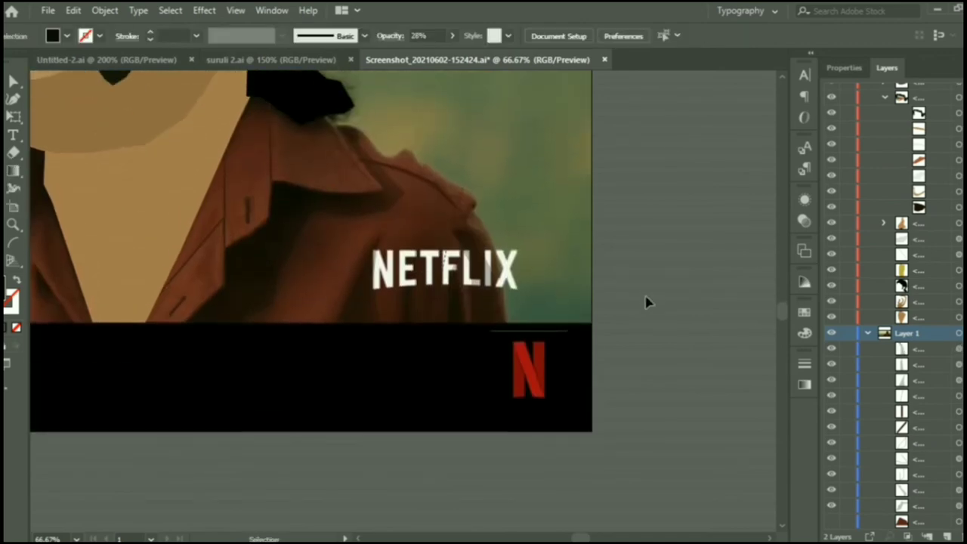
scroll(528, 319, left, 3)
scroll(579, 405, up, 3)
Outline the left shoulder and sleeve along the shirt's bottom edge, fill it brown, then hide it.
scroll(578, 405, up, 1)
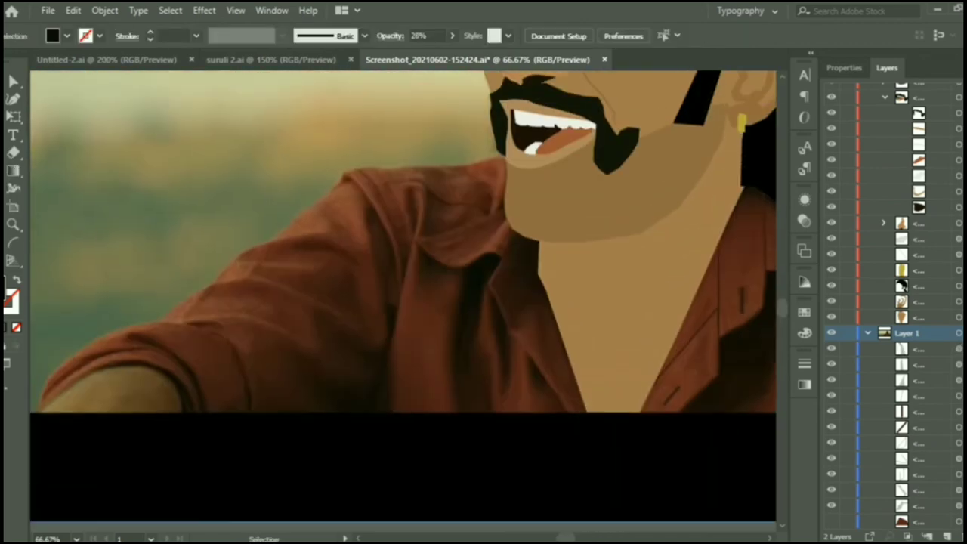
key(ctrl+minus)
key(p)
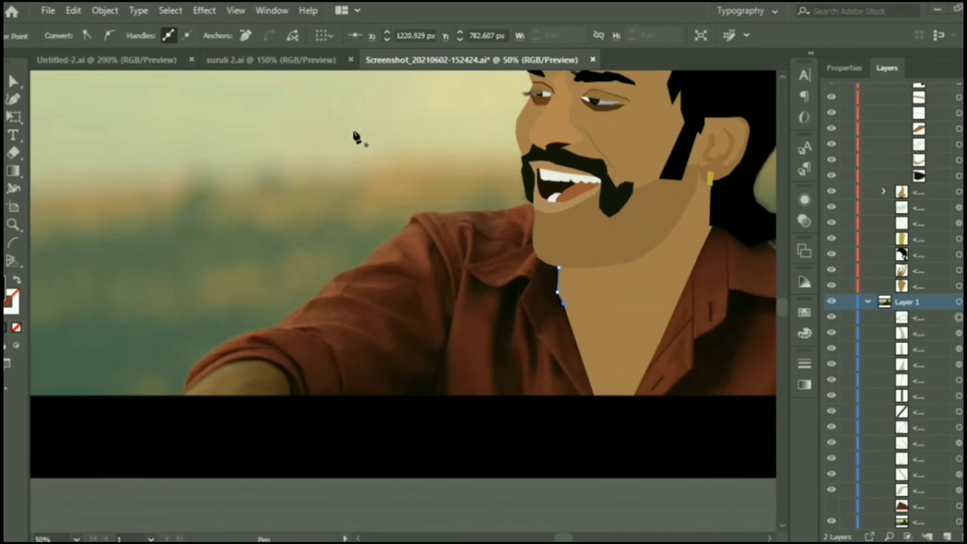
click(76, 12)
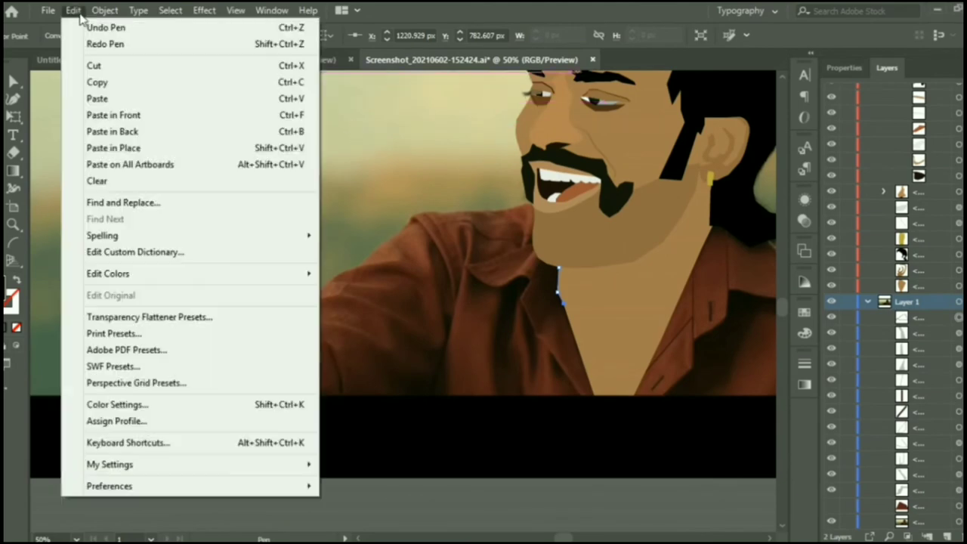
click(500, 9)
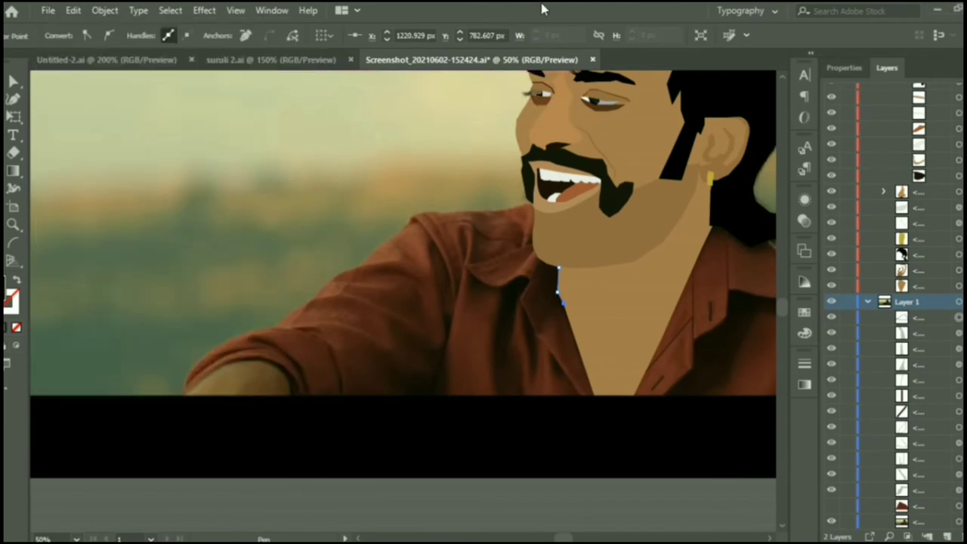
click(595, 395)
click(405, 395)
click(291, 395)
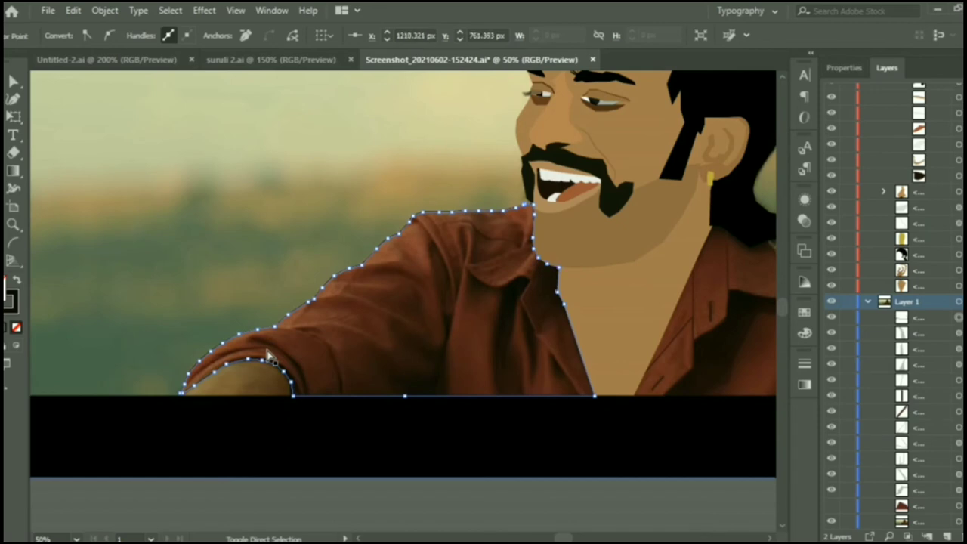
key(i)
click(268, 355)
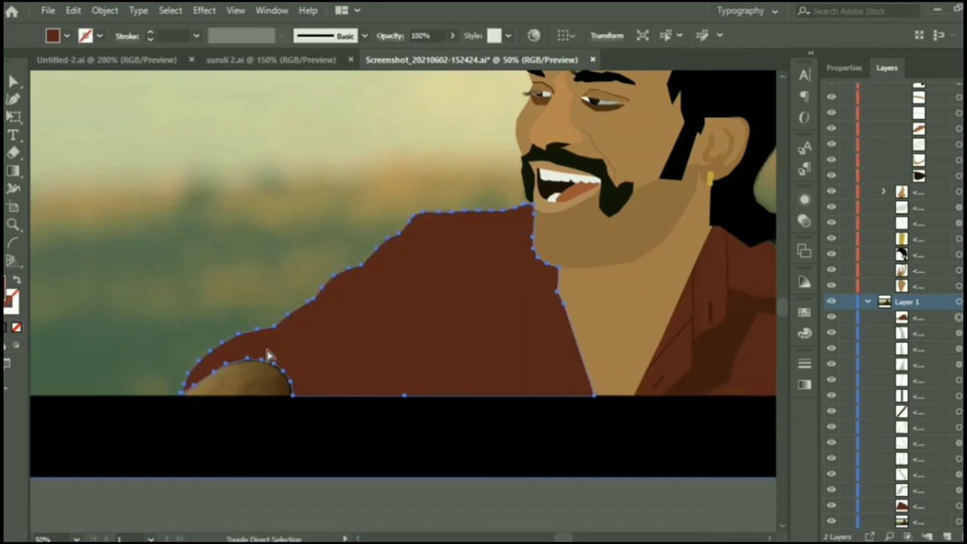
click(546, 436)
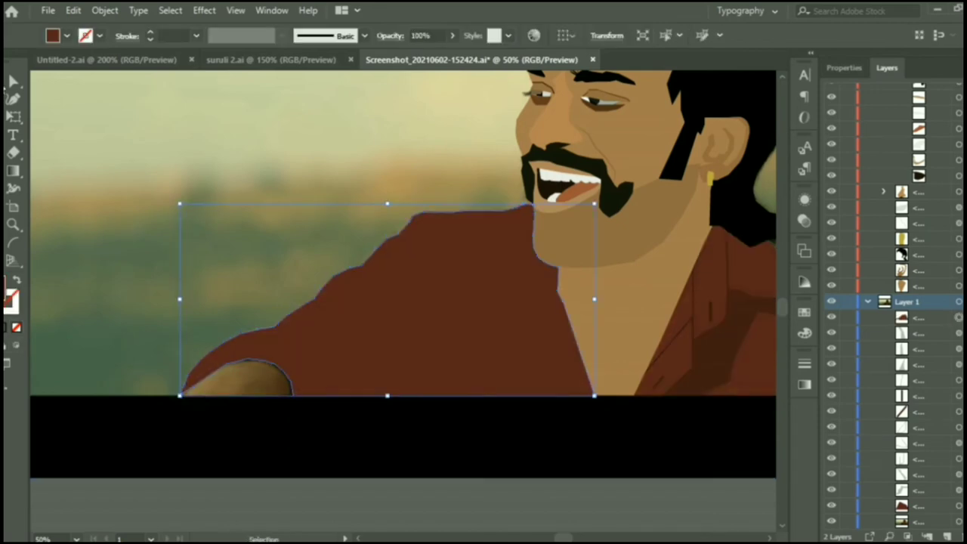
click(831, 317)
Trace the collar's top edge to the neck and down its neck side.
scroll(462, 273, up, 1)
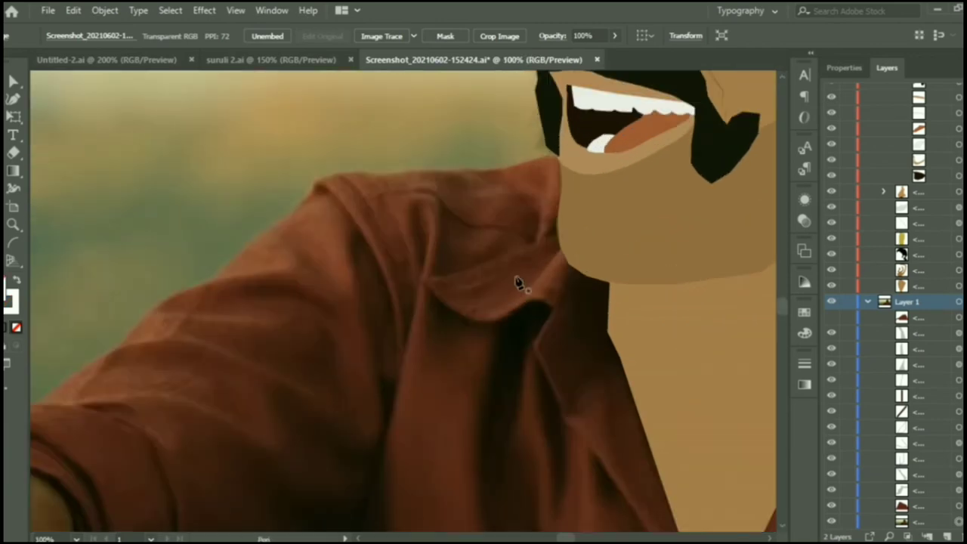
scroll(518, 281, up, 1)
drag(417, 170, 506, 153)
click(505, 149)
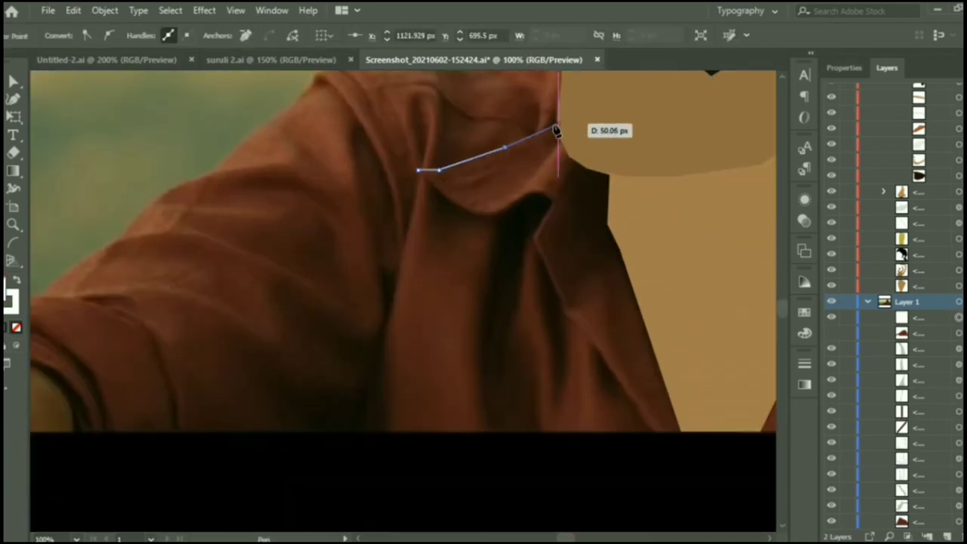
click(558, 135)
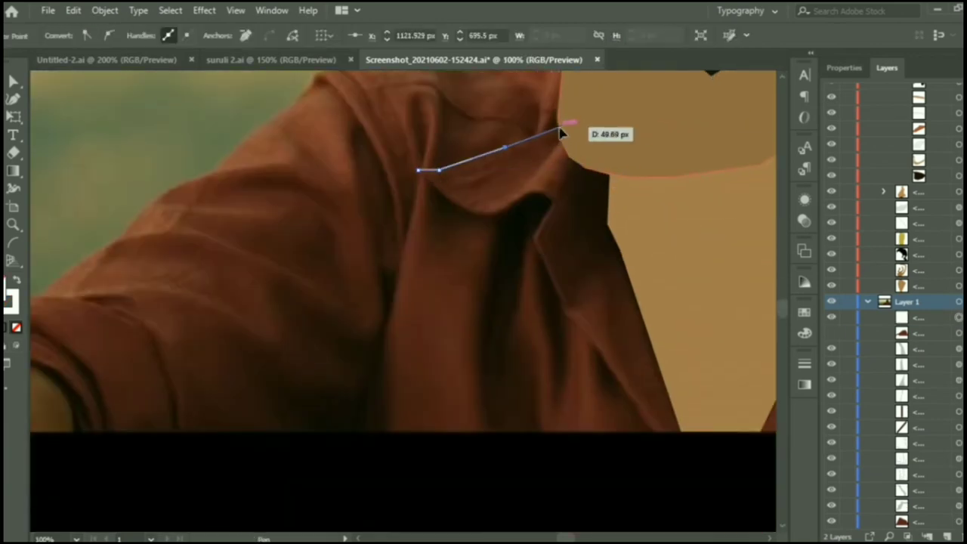
drag(570, 159, 587, 173)
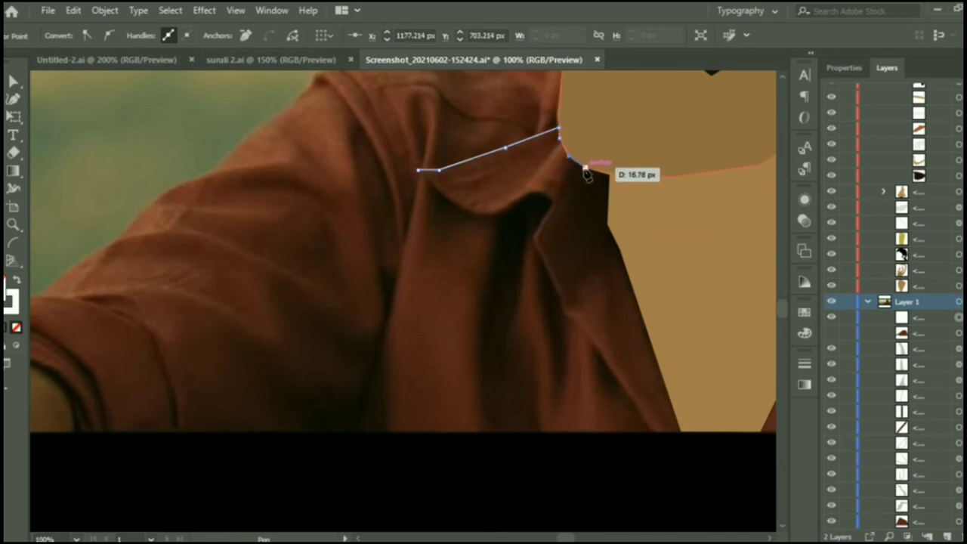
click(608, 224)
click(620, 249)
Finish the lapel outline along the shirt bottom and inner edge, closing the shape.
click(679, 431)
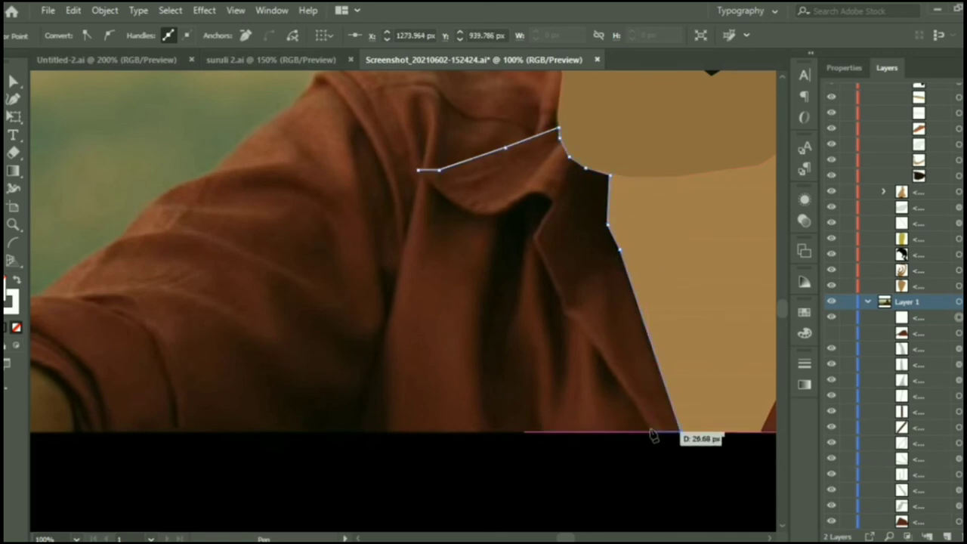
click(574, 319)
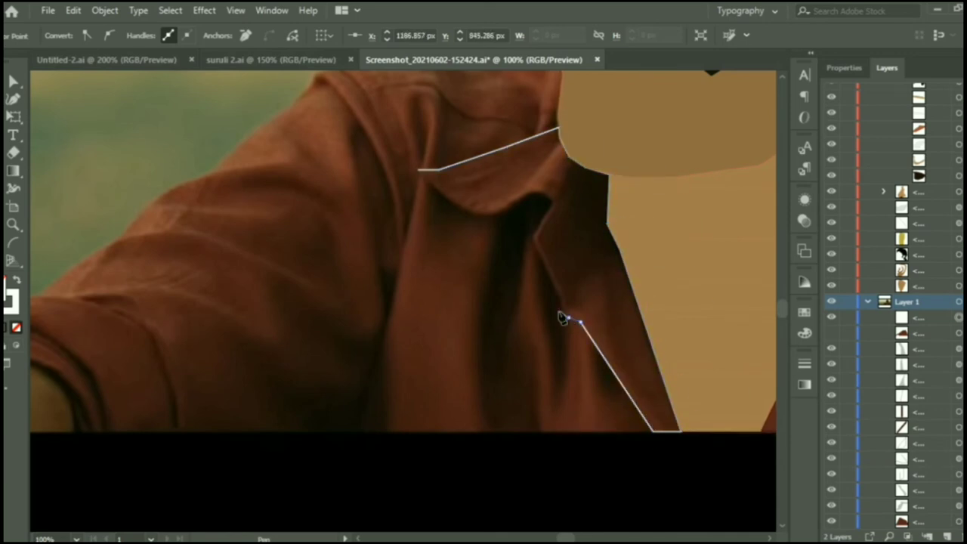
click(535, 237)
click(552, 207)
click(496, 213)
click(480, 214)
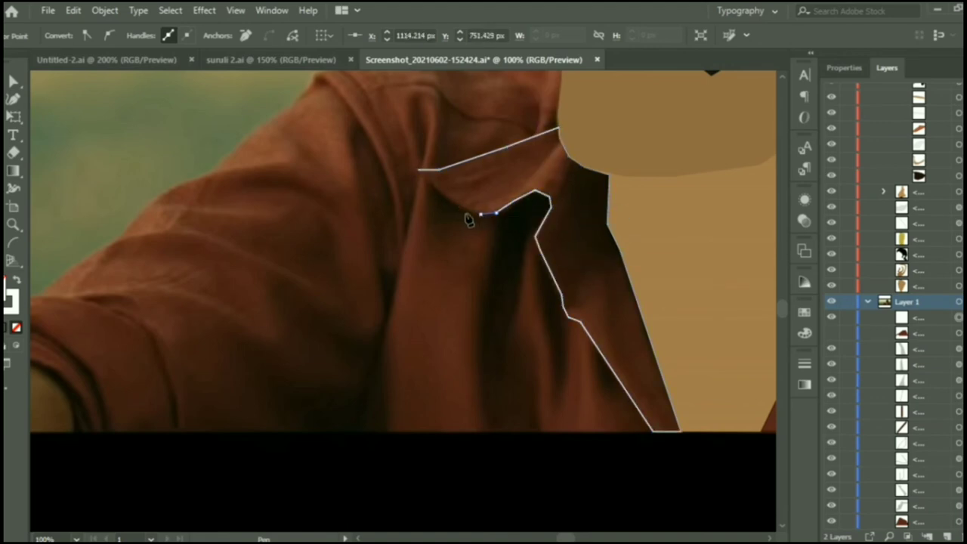
click(418, 170)
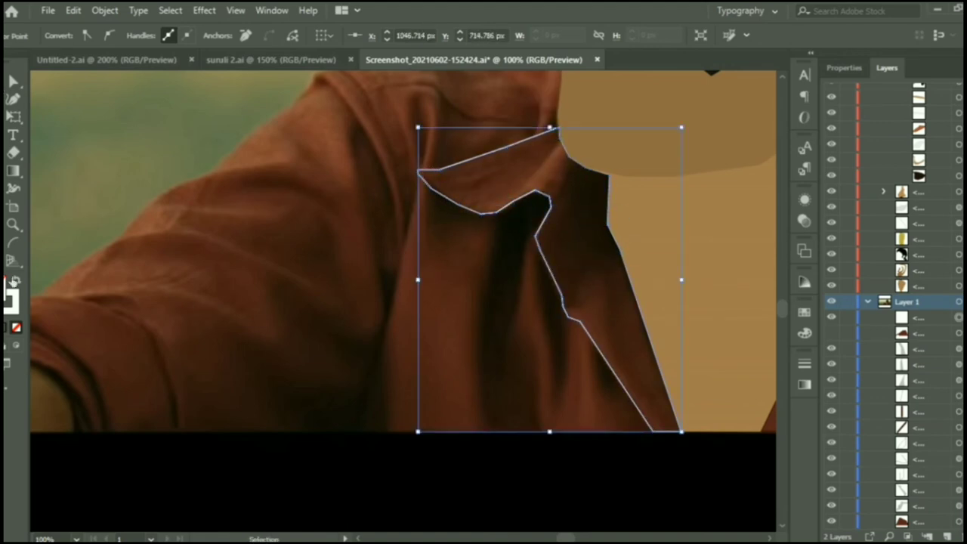
Fill the collar shape with a lighter sampled brown instead of the dark fabric brown.
key(shift+x)
click(572, 206)
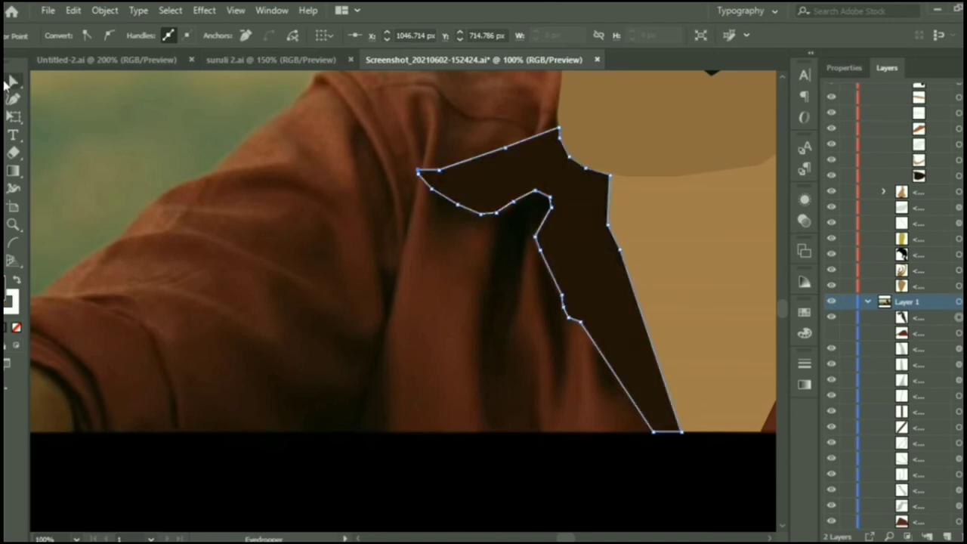
click(16, 279)
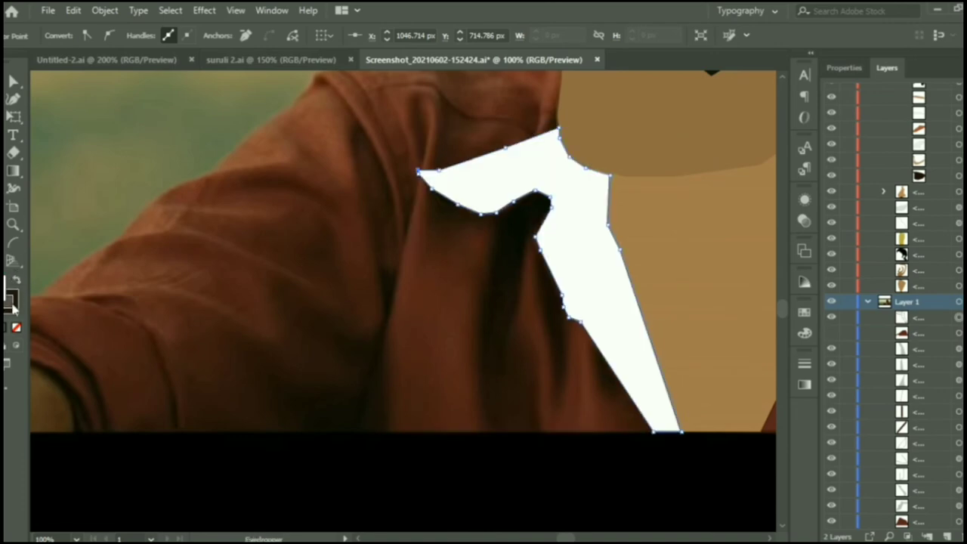
click(16, 326)
click(551, 219)
key(ctrl+z)
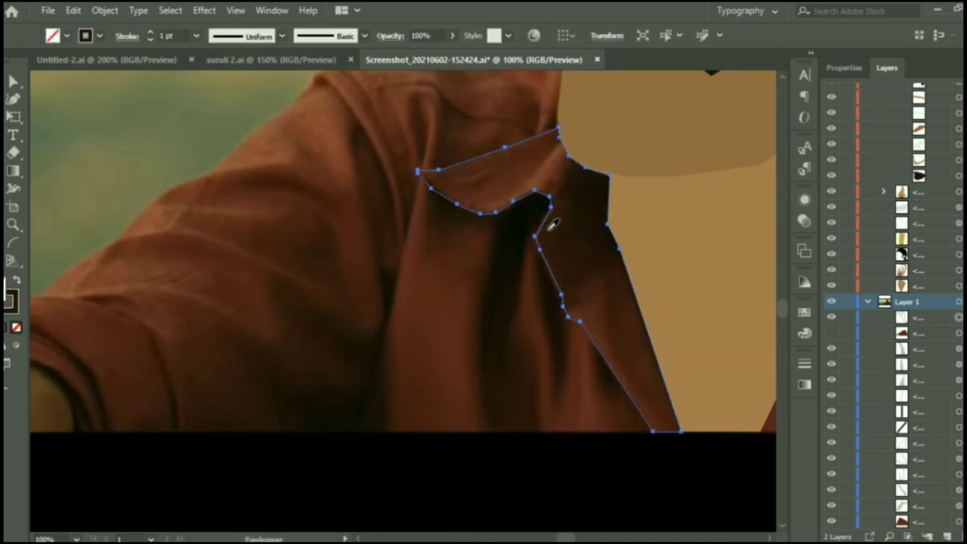
key(ctrl+shift+z)
key(ctrl+z)
click(538, 174)
Make the flat shirt shape visible again, deselect the collar, and zoom out.
key(v)
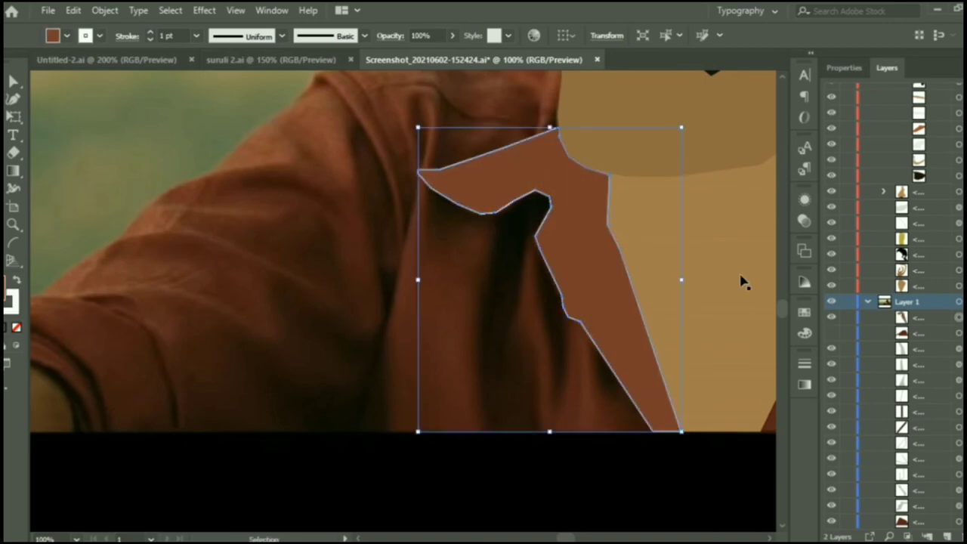
click(831, 317)
click(12, 305)
click(594, 462)
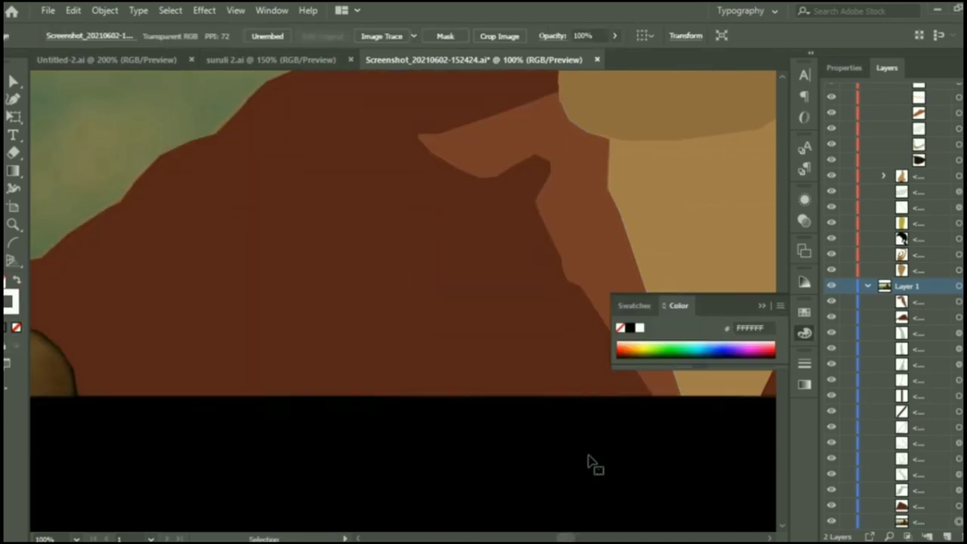
key(ctrl+minus)
key(ctrl+minus)
key(ctrl+minus)
scroll(722, 289, up, 3)
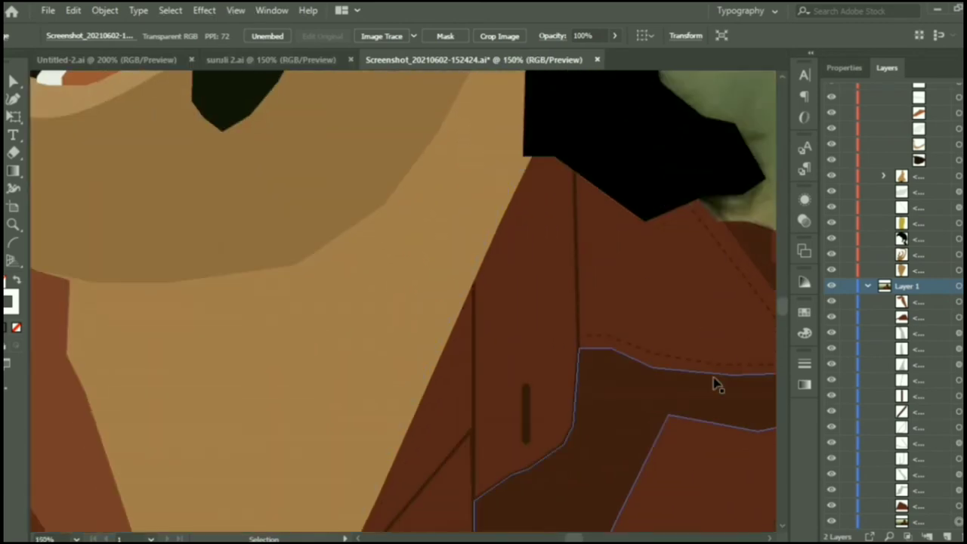
scroll(712, 385, down, 1)
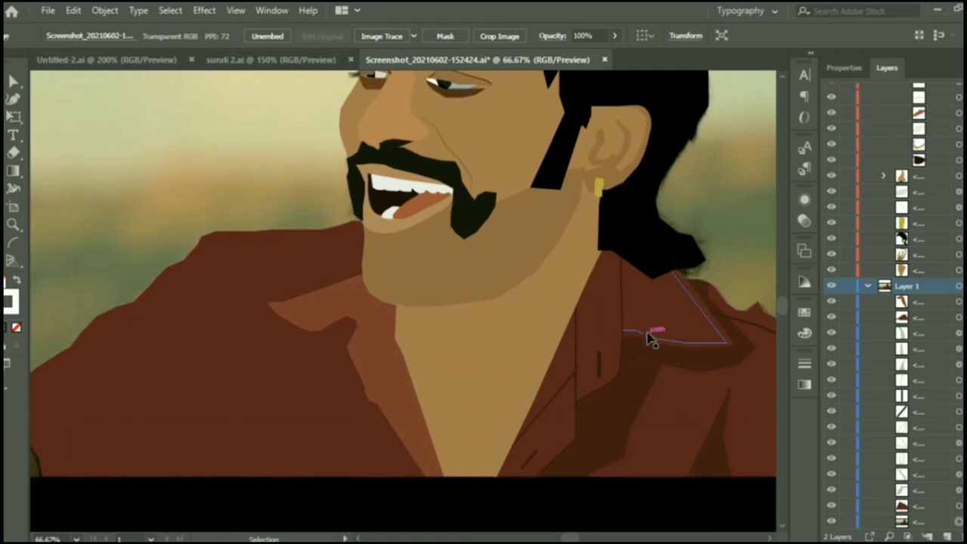
Hide the collar and shirt shapes and trace the shadow along the collar fold.
click(831, 303)
click(832, 319)
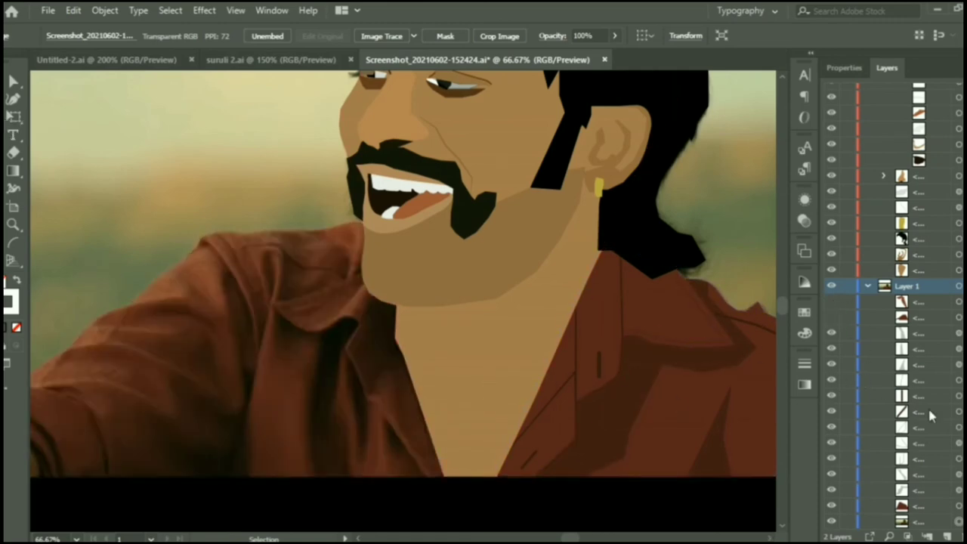
click(270, 302)
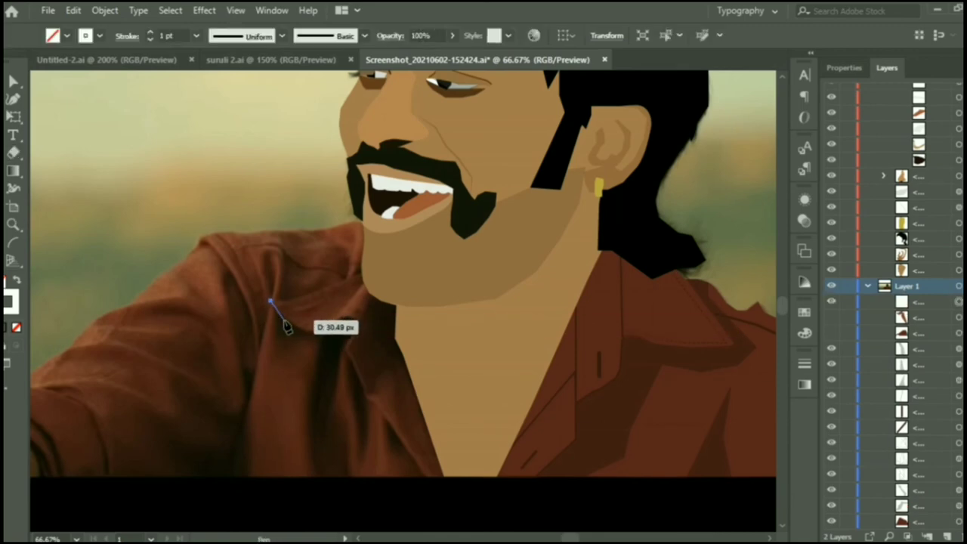
click(284, 322)
click(303, 329)
click(340, 323)
click(349, 346)
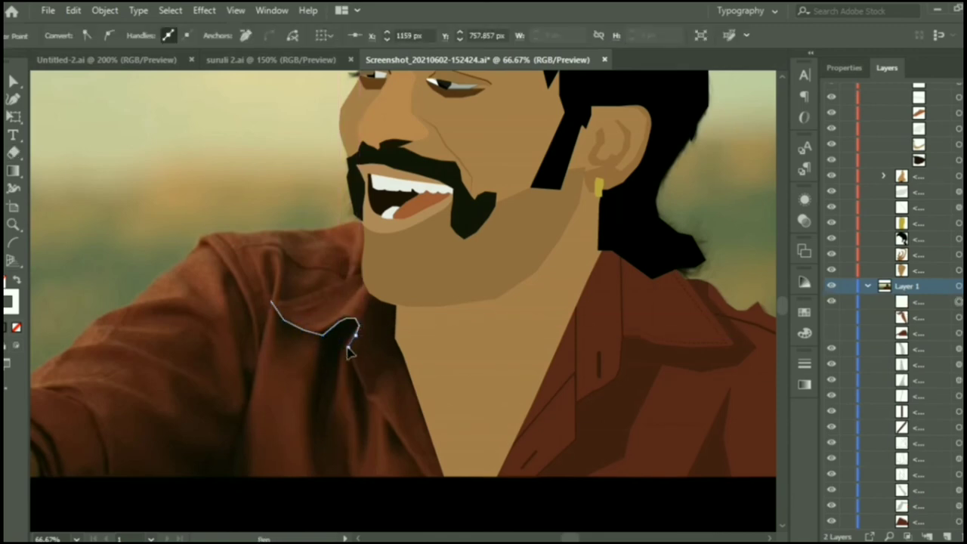
click(359, 372)
click(367, 390)
click(374, 400)
Extend the shadow outline to the artboard's bottom edge and close it.
key(ctrl)
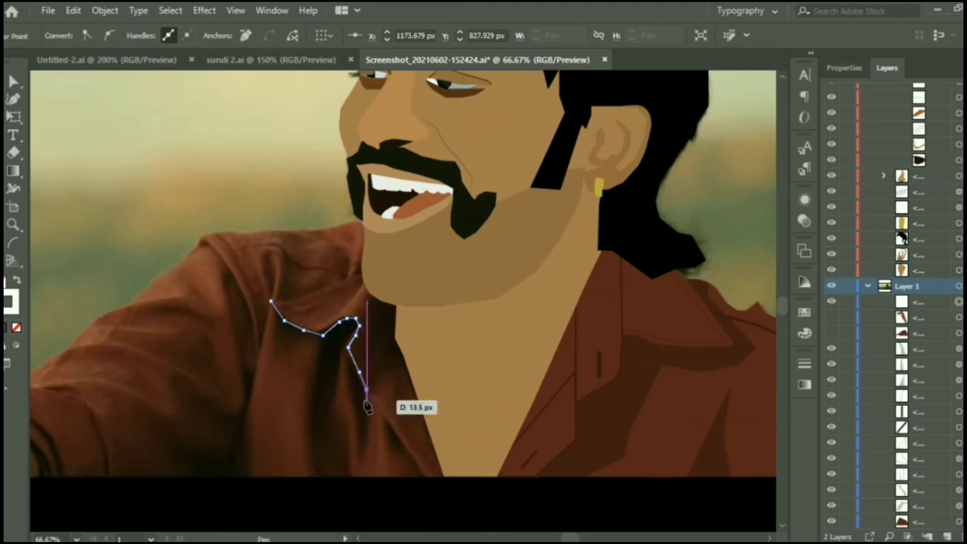
click(403, 437)
click(418, 458)
click(421, 474)
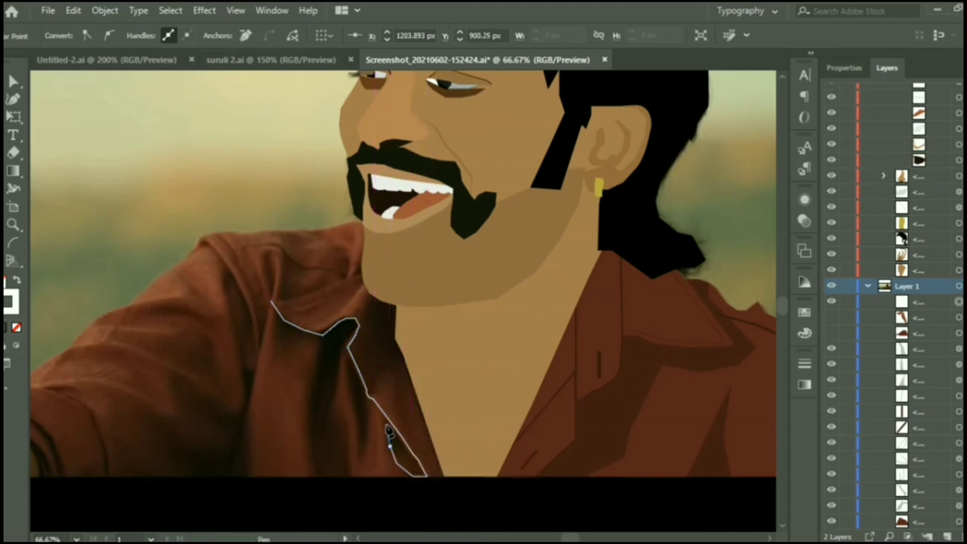
ctrl+click(389, 432)
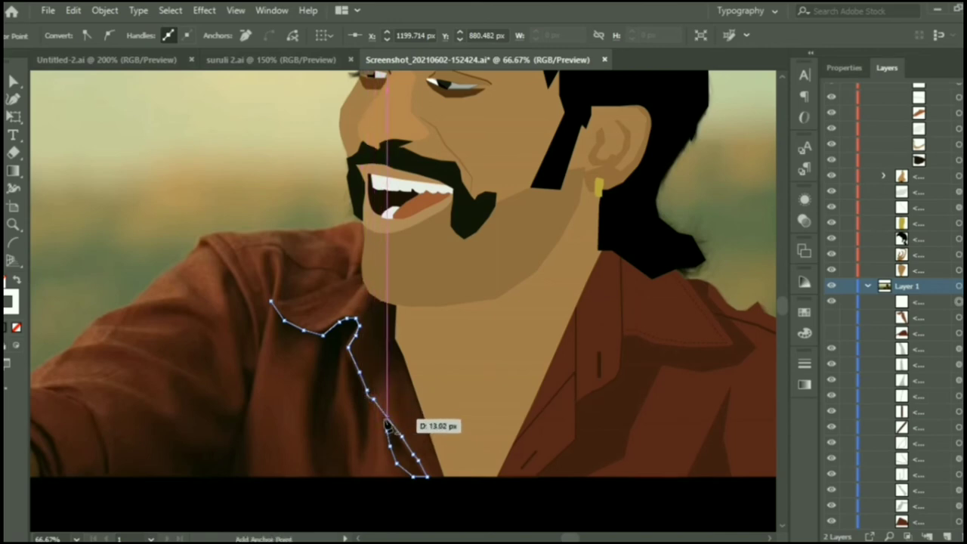
click(363, 456)
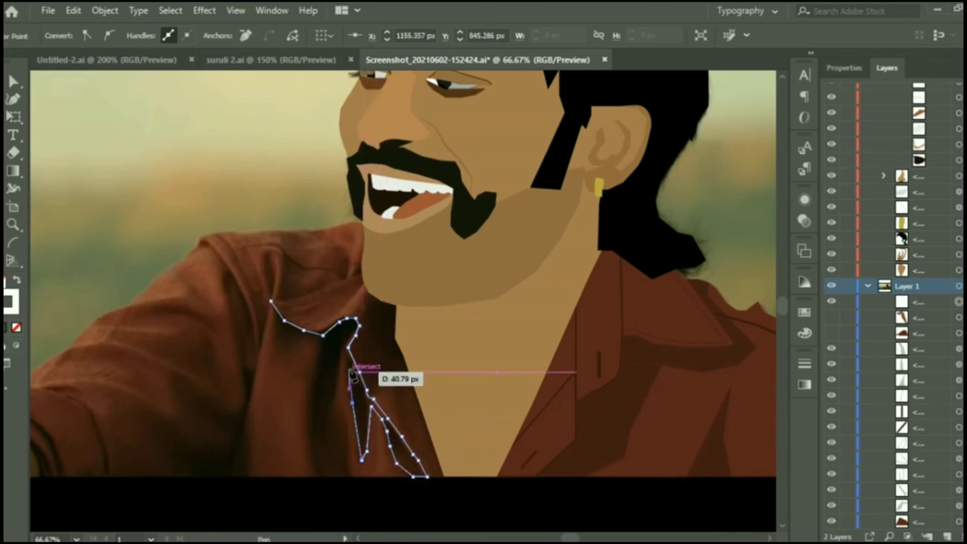
click(334, 400)
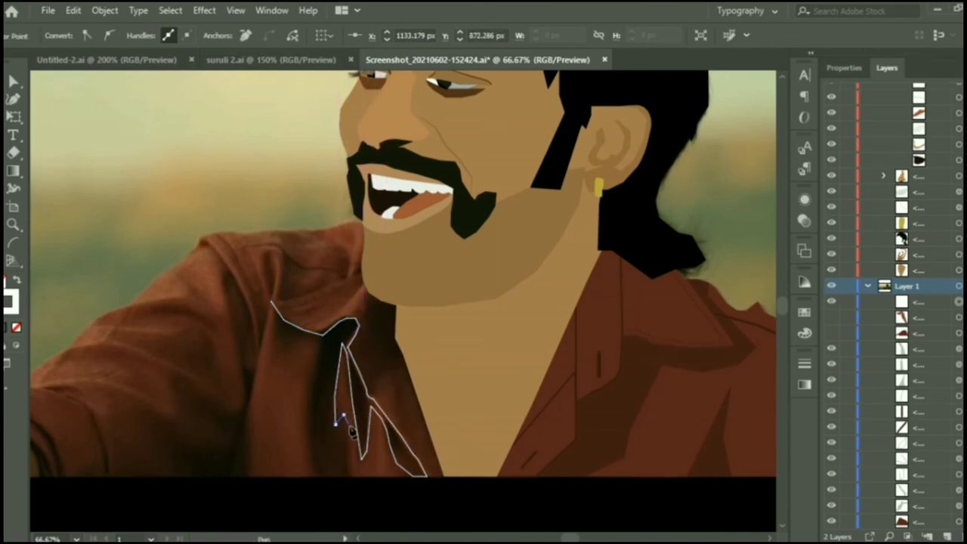
click(356, 476)
click(311, 475)
click(313, 412)
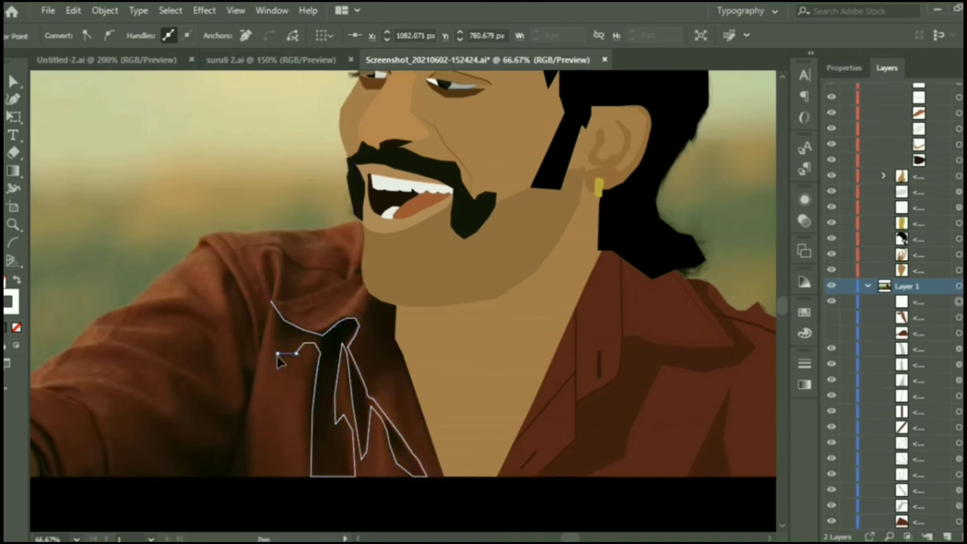
click(277, 351)
click(272, 302)
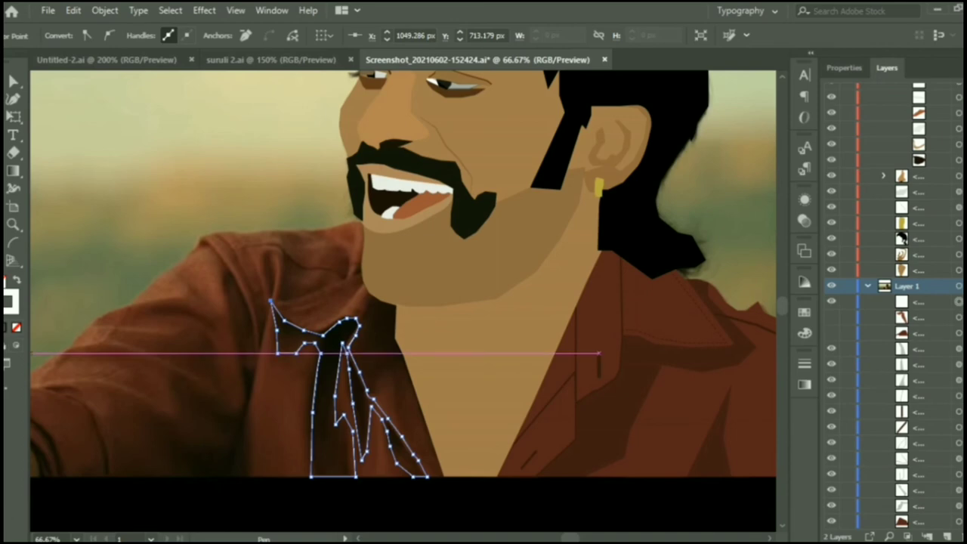
Fill the shadow shape with the shirt's dark brown using the Eyedropper.
key(i)
click(625, 405)
click(9, 83)
click(201, 194)
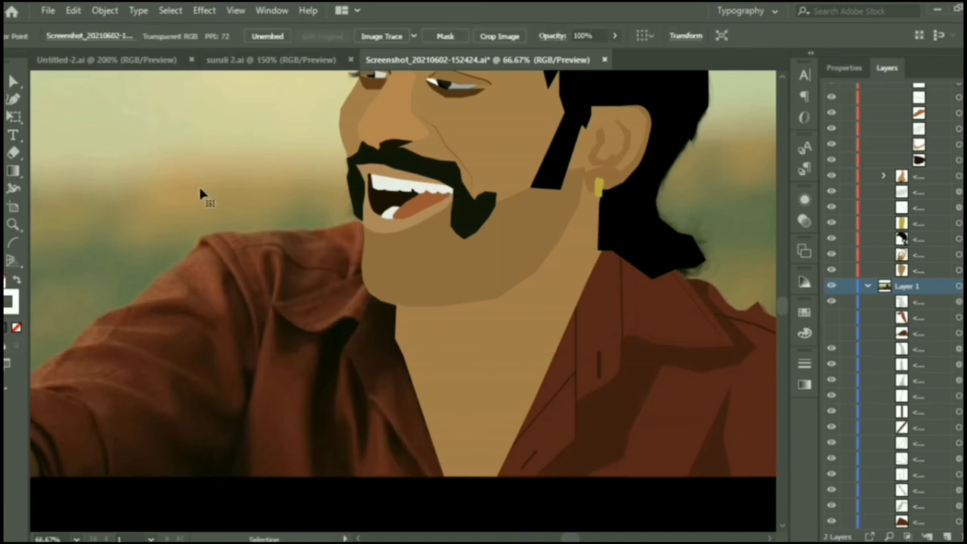
Show the flat shirt and lighter collar again, then select the new shadow shape.
click(830, 333)
click(831, 316)
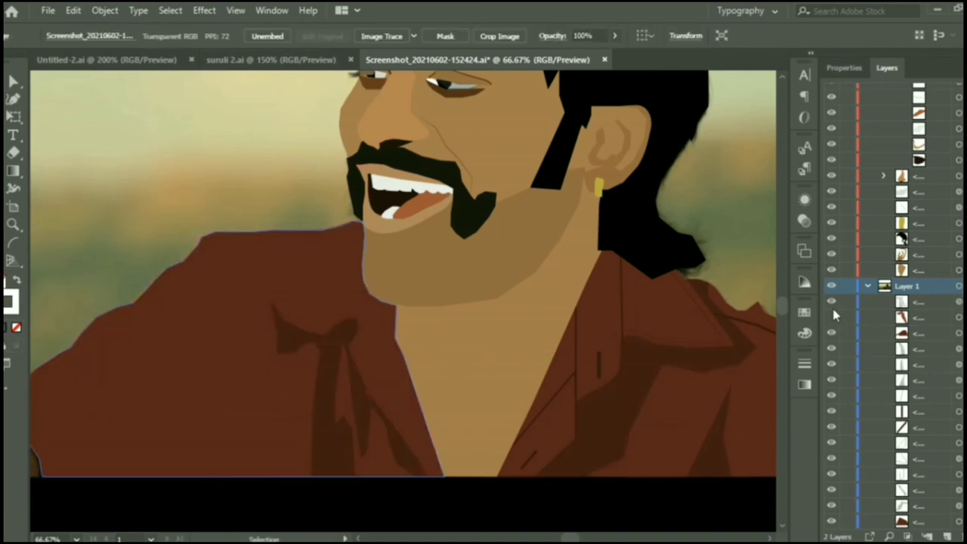
click(830, 316)
click(957, 301)
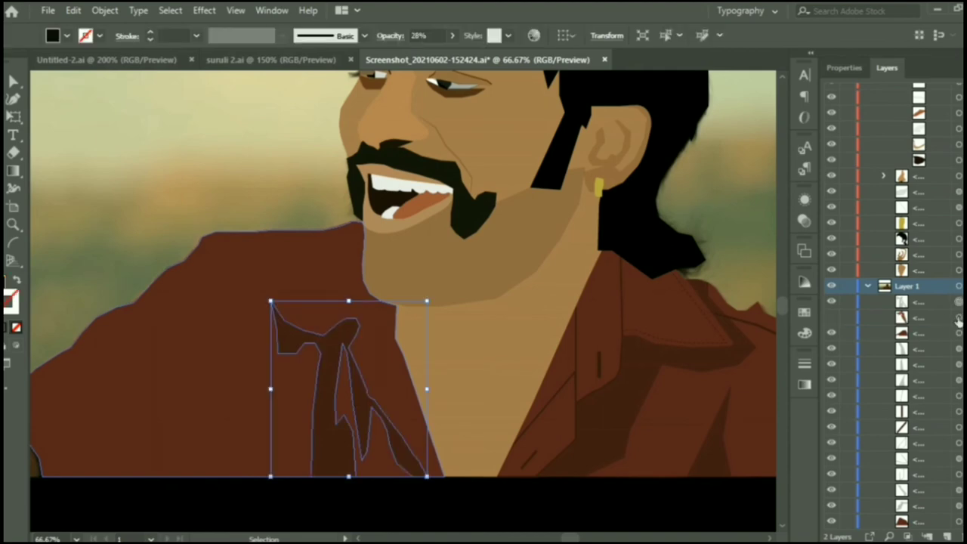
Hide the flat shirt and sketch trial curved paths along the collar edge.
key(ctrl+shift+a)
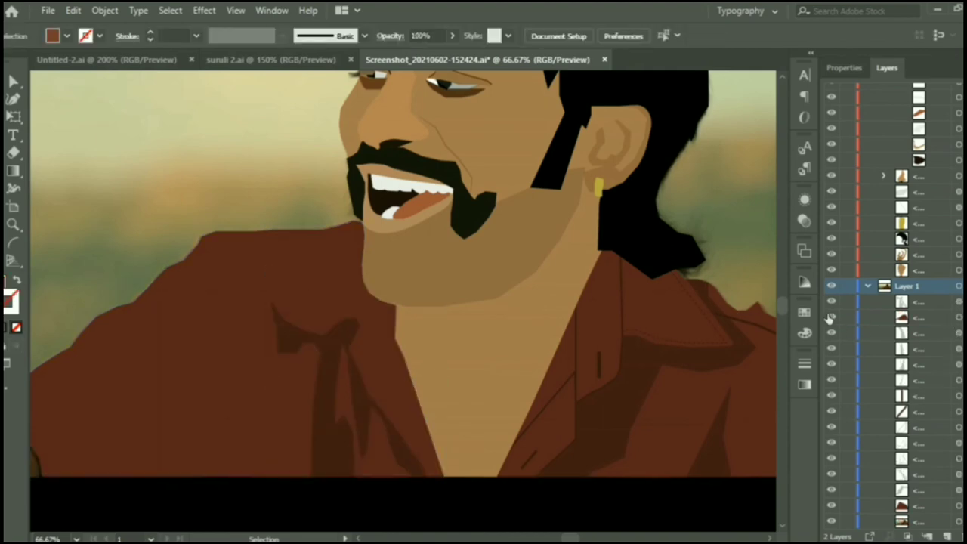
click(830, 325)
click(271, 301)
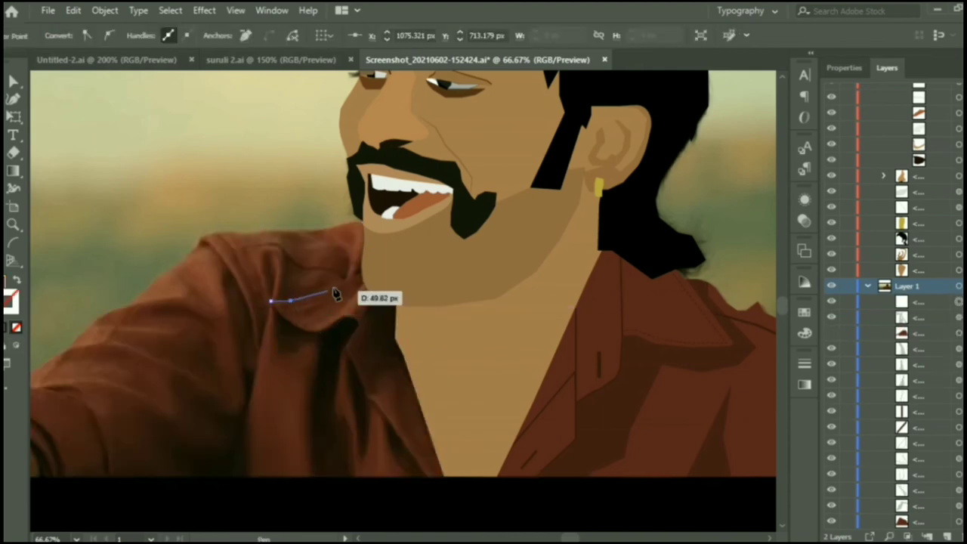
drag(361, 272, 321, 291)
click(271, 301)
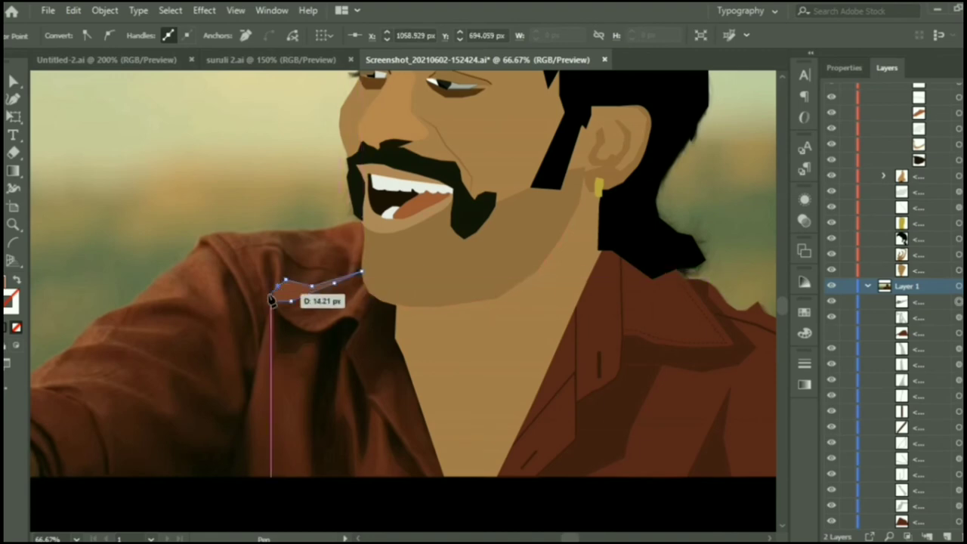
ctrl+click(136, 182)
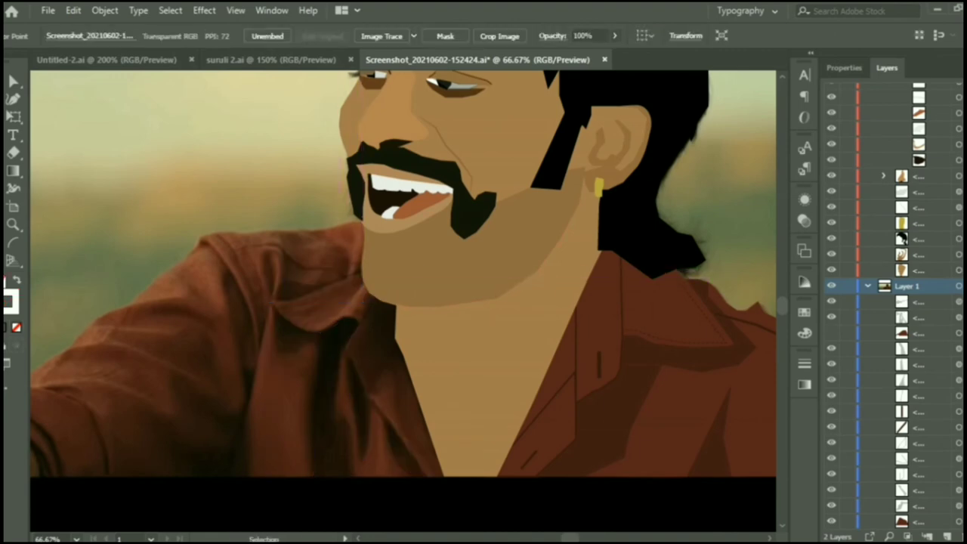
click(283, 308)
drag(300, 318, 321, 330)
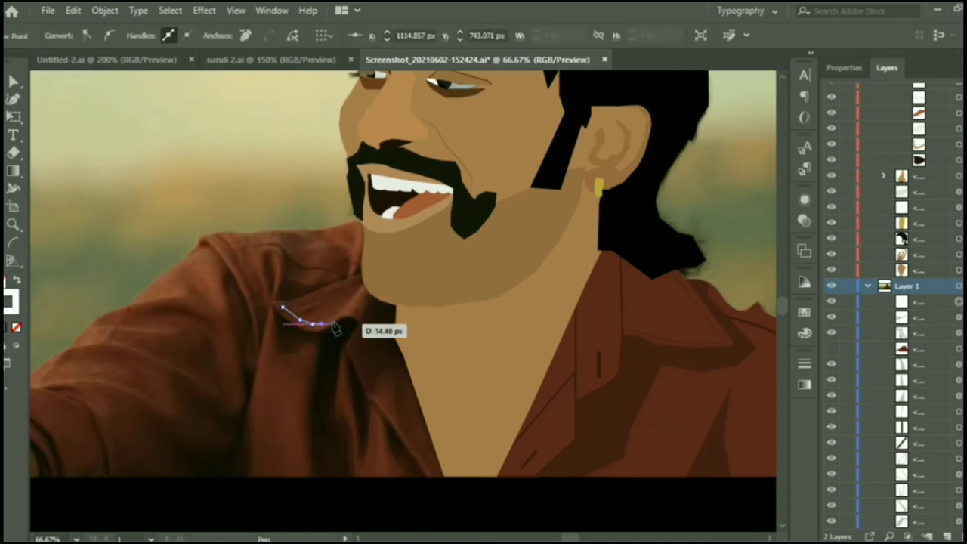
drag(336, 328, 80, 205)
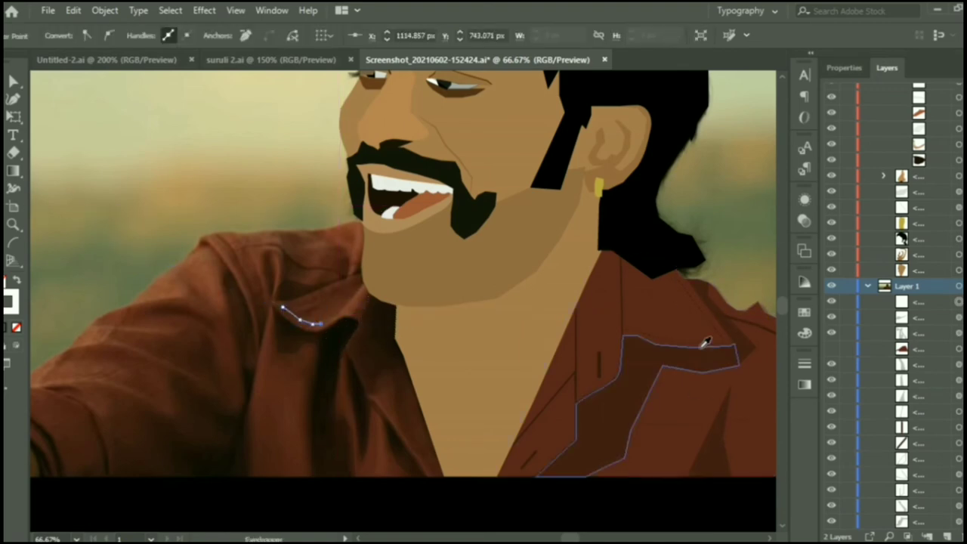
ctrl+click(137, 182)
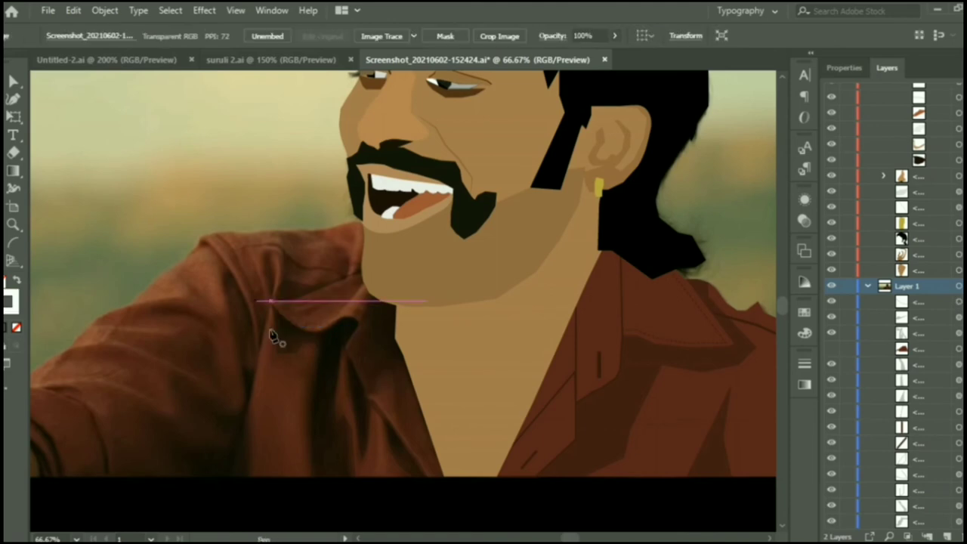
Draw the dashed stitch line along the left collar edge.
drag(281, 305, 310, 308)
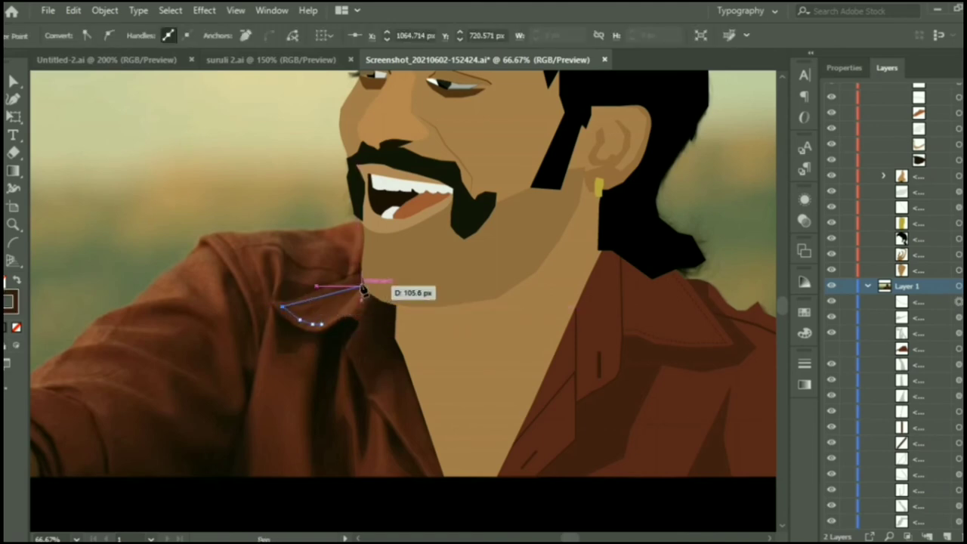
scroll(294, 307, up, 3)
click(308, 305)
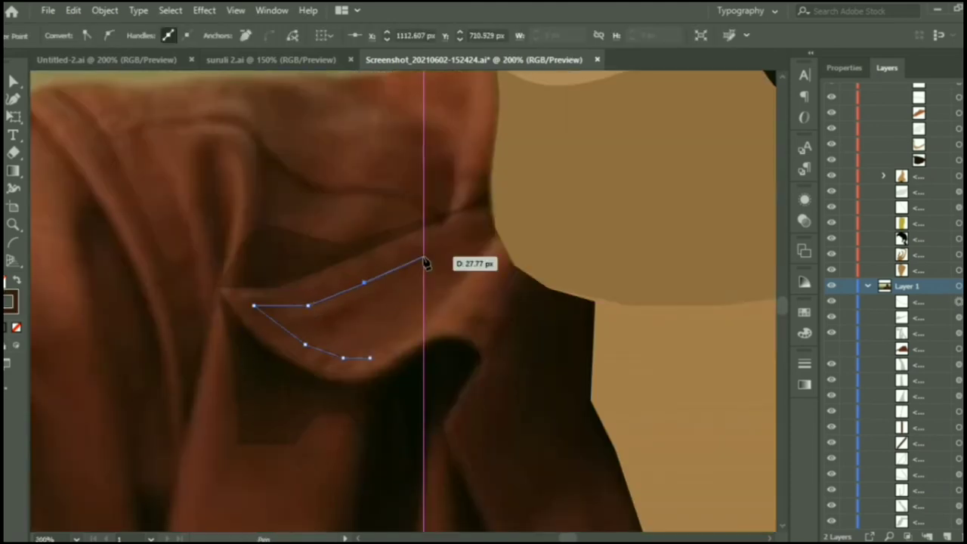
click(495, 227)
key(v)
scroll(436, 486, down, 2)
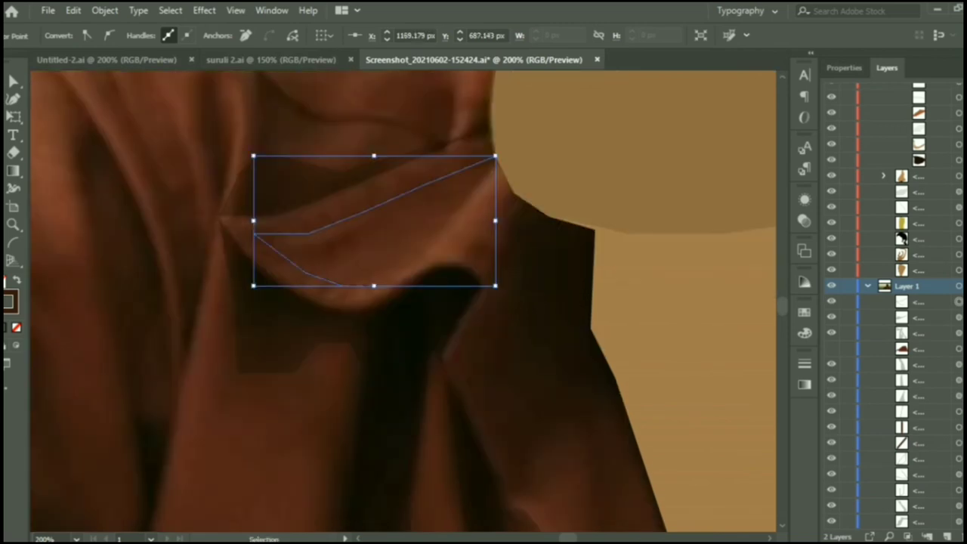
Add a second short stitch segment, toggle layer visibility, and zoom out.
key(p)
ctrl+click(464, 244)
drag(469, 242, 463, 253)
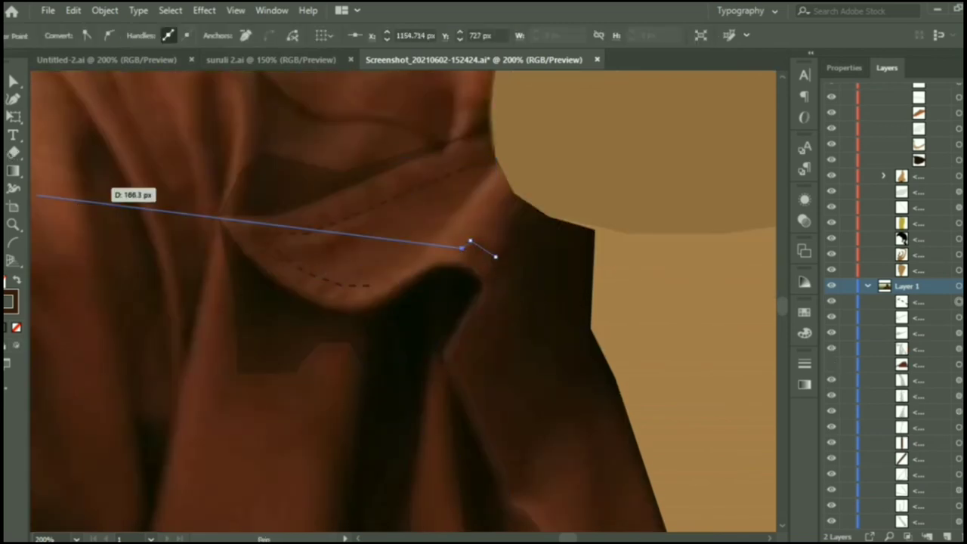
key(v)
scroll(872, 431, down, 1)
click(829, 324)
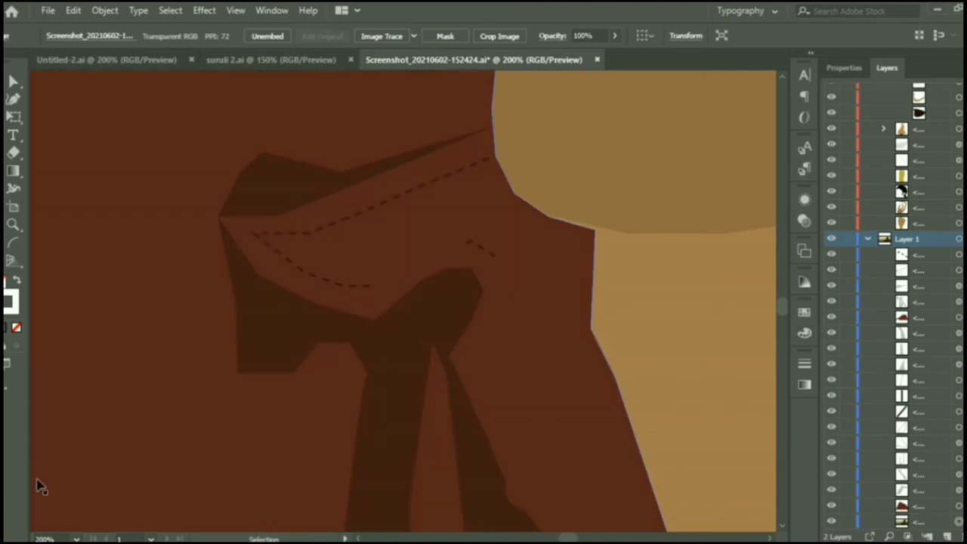
key(ctrl+minus)
key(ctrl+minus)
scroll(371, 355, down, 2)
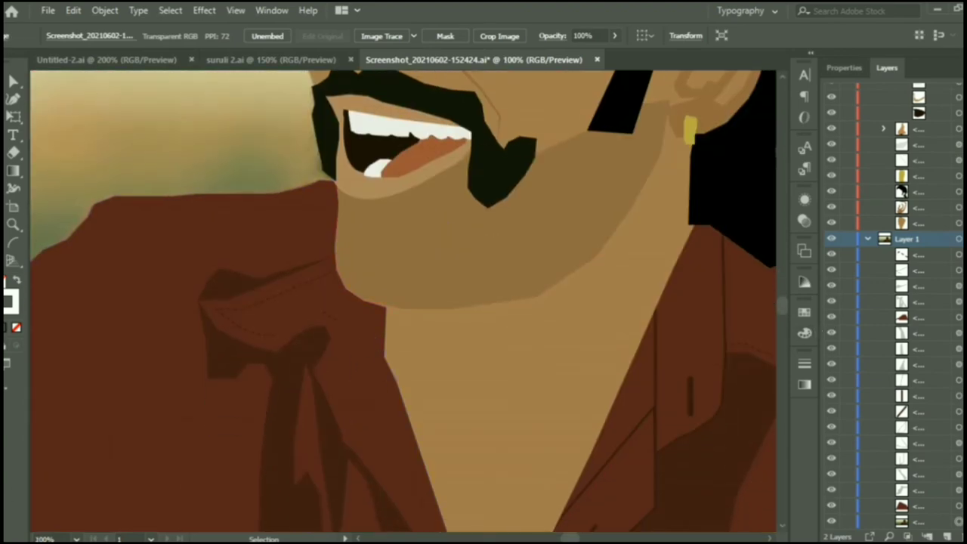
Hide the flat shirt and trace a closed narrow shape along the collar fold.
click(831, 317)
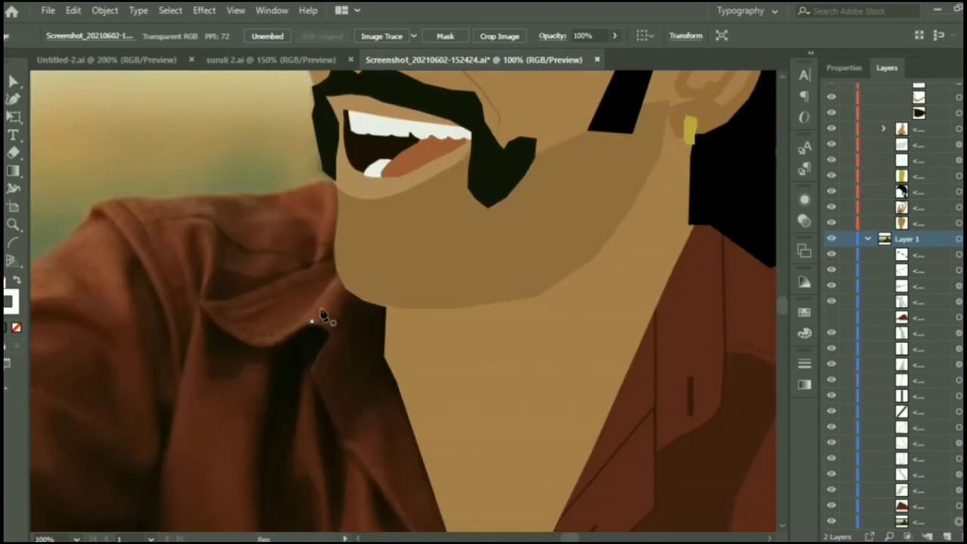
click(336, 271)
mouse_move(259, 334)
mouse_down()
mouse_move(278, 340)
mouse_move(266, 351)
mouse_move(280, 345)
mouse_up()
click(276, 352)
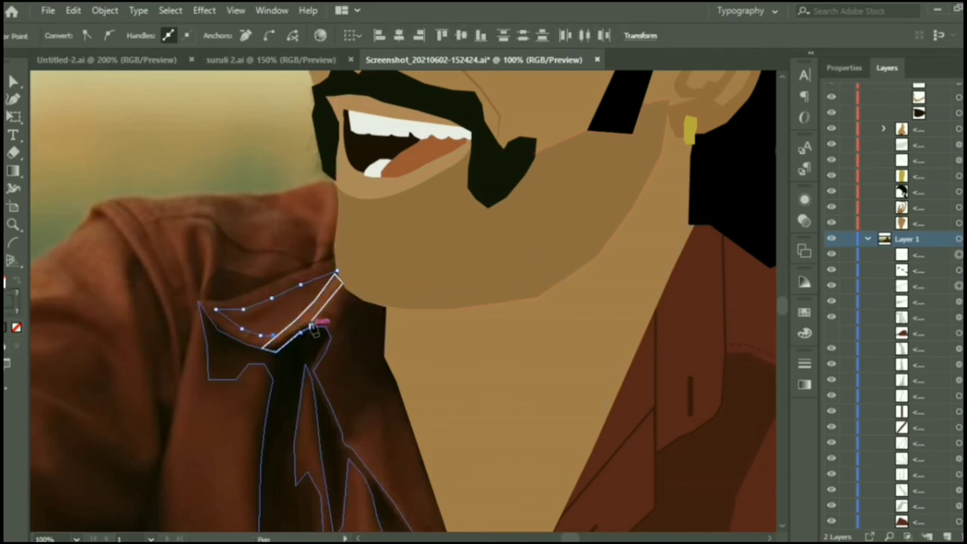
click(311, 326)
click(344, 283)
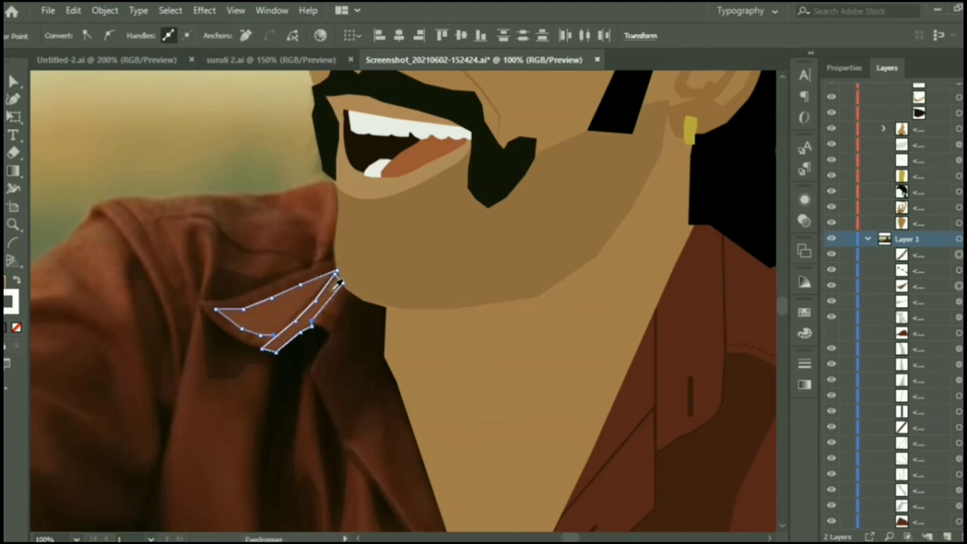
click(337, 273)
key(v)
click(332, 320)
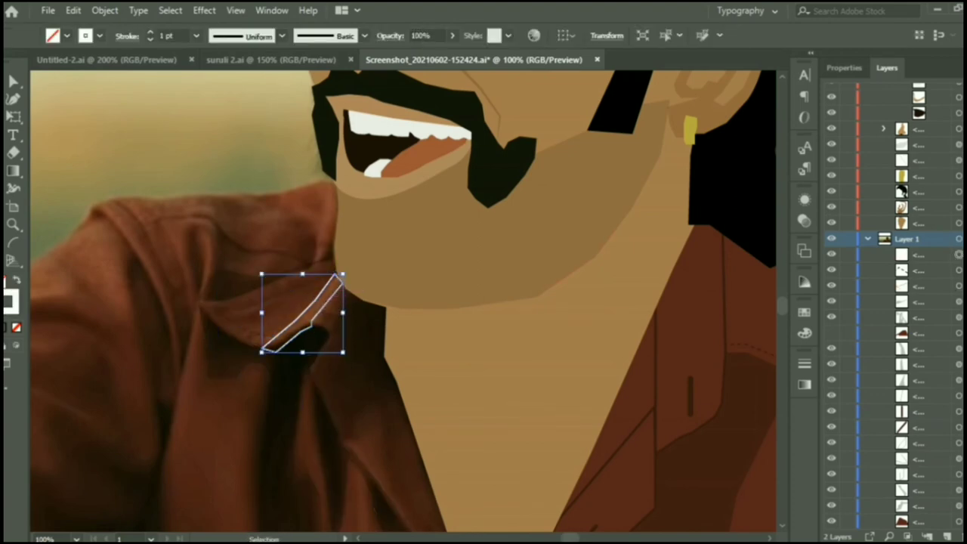
Give the fold the translucent 28% dark shadow look and show the shirt again.
key(i)
click(302, 363)
click(832, 333)
key(v)
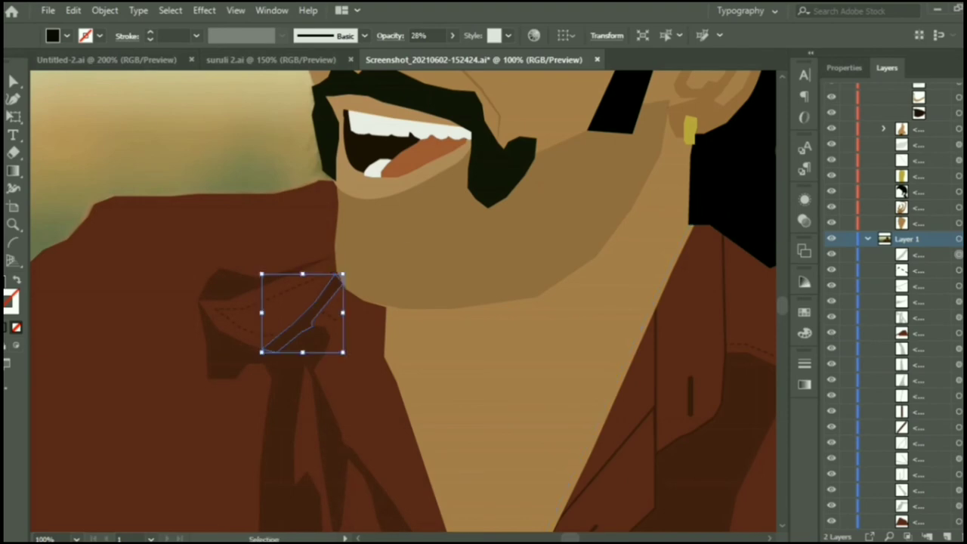
click(526, 454)
scroll(465, 378, down, 1)
key(ctrl+h)
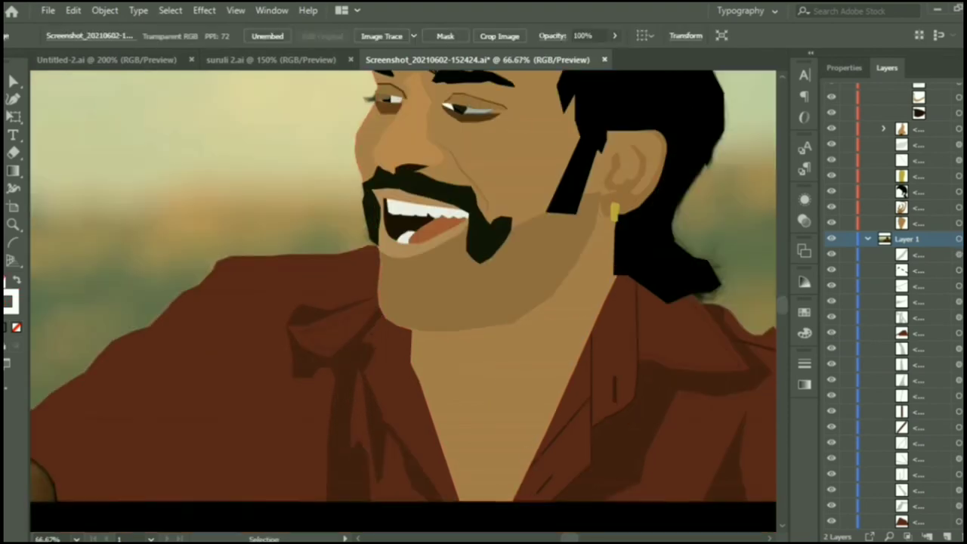
scroll(341, 361, up, 2)
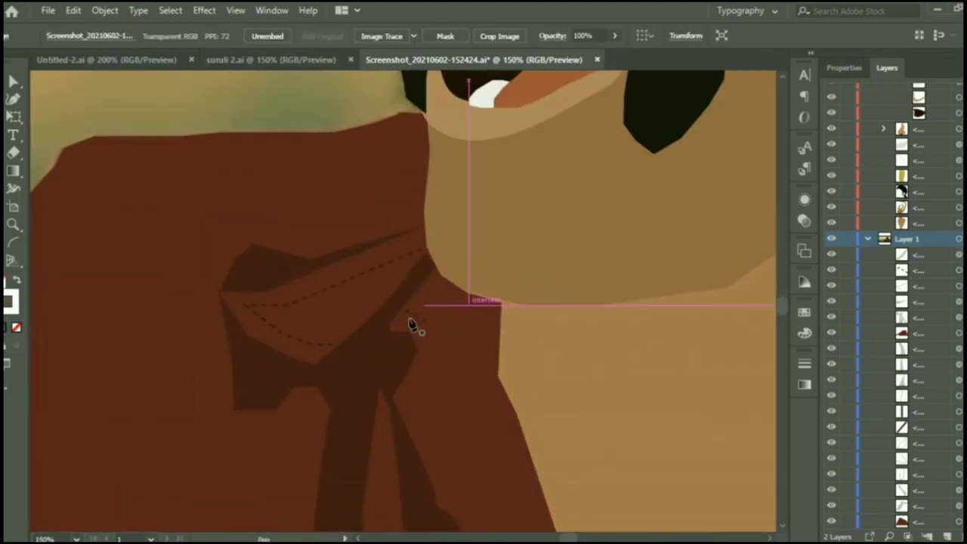
Draw another small collar shadow shape, select it, and zoom out.
drag(400, 318, 391, 331)
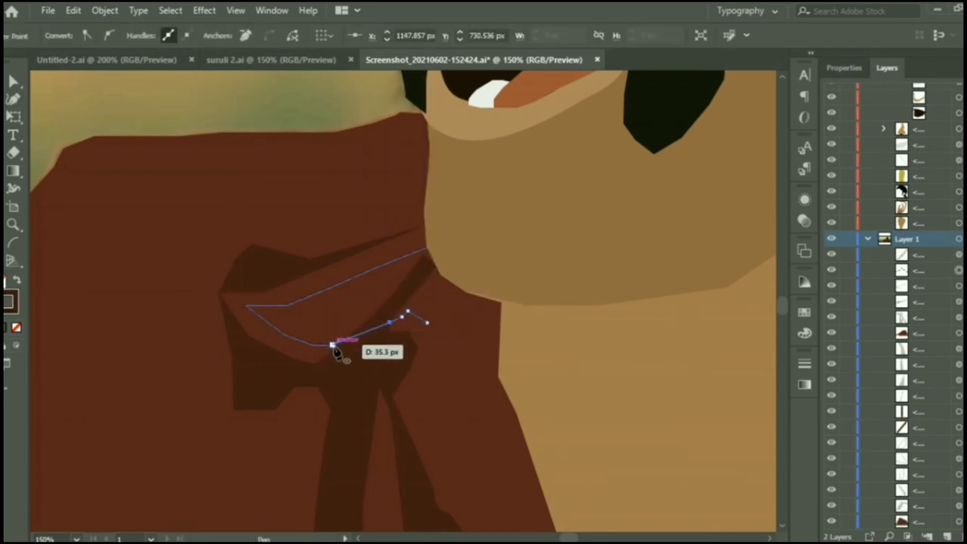
drag(335, 349, 335, 349)
key(v)
click(399, 315)
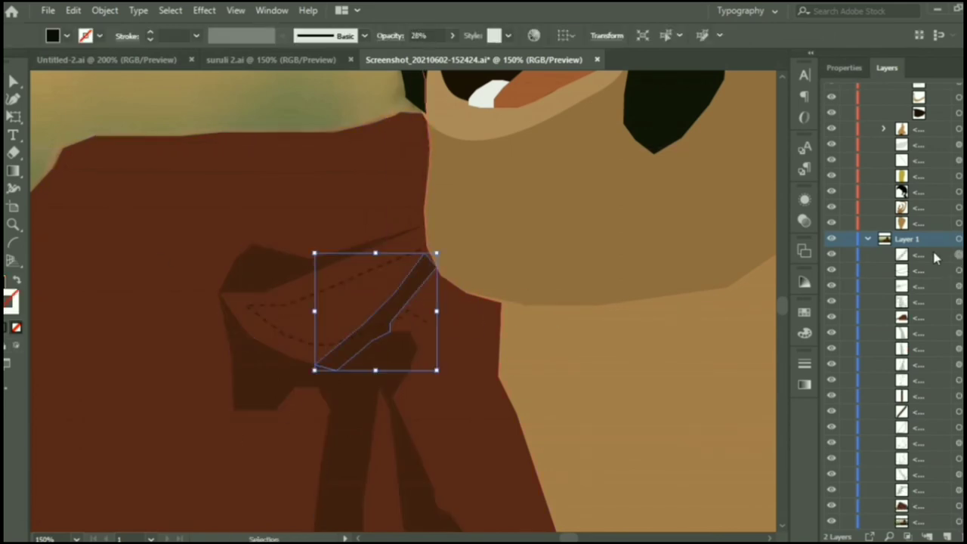
key(ctrl+minus)
key(ctrl+minus)
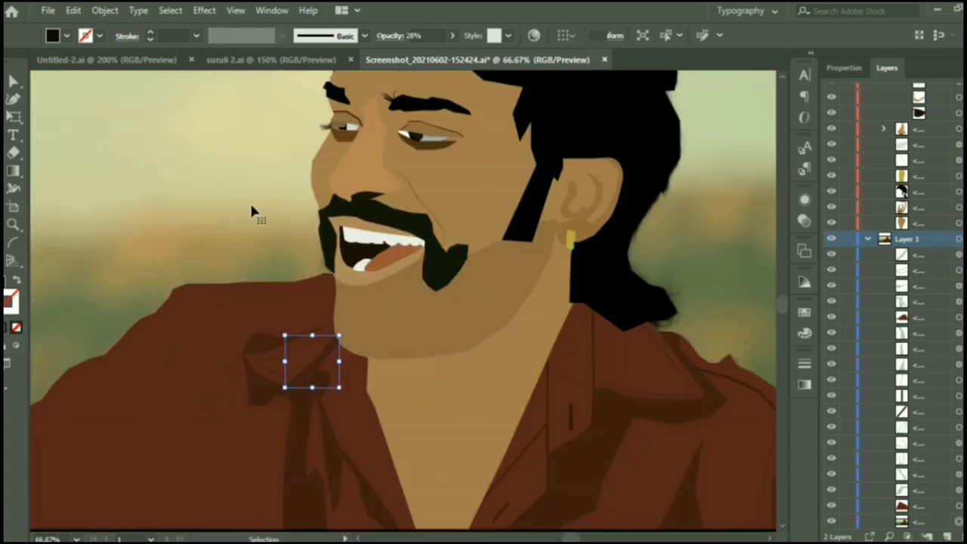
click(405, 377)
Hide the flat shirt and trace the lapel's outer edge down from the collar.
click(405, 377)
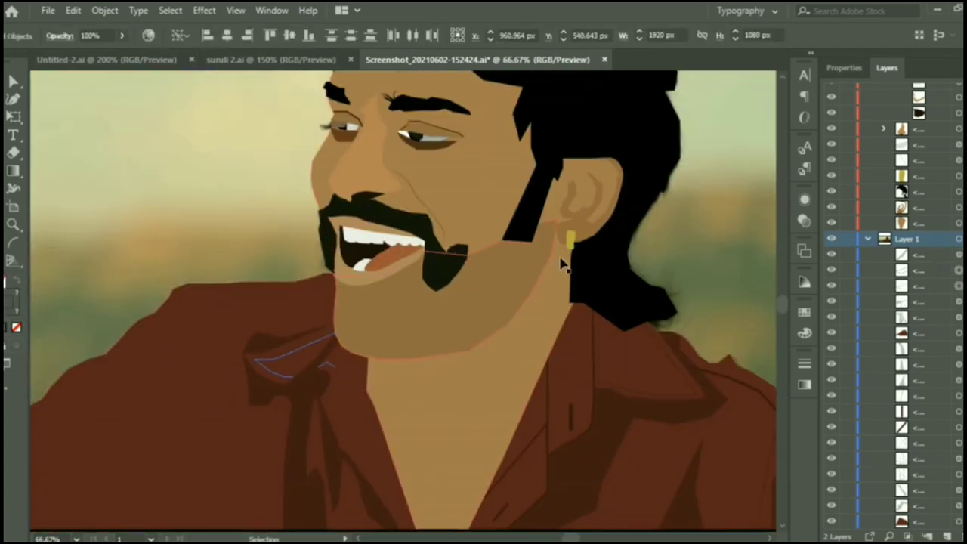
scroll(561, 263, down, 2)
click(831, 332)
scroll(335, 323, up, 2)
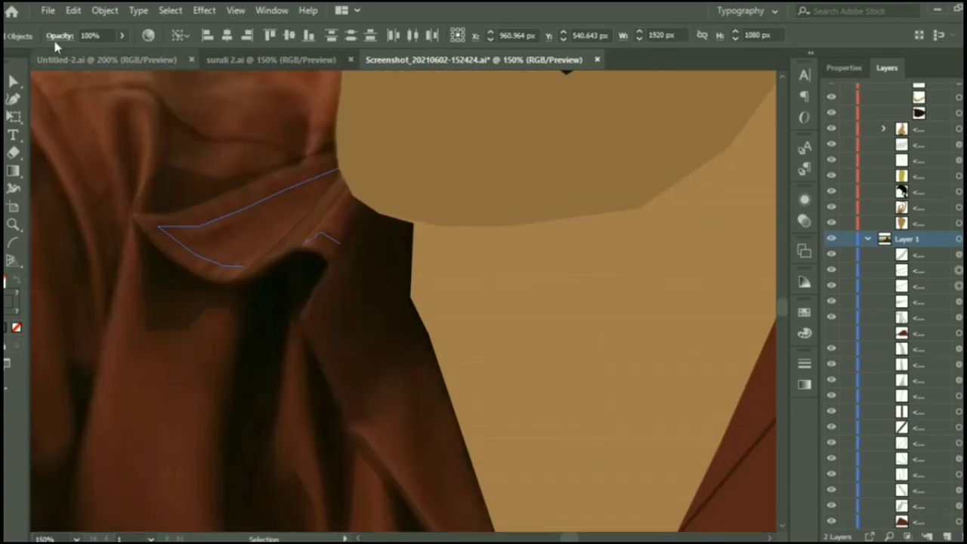
click(362, 203)
click(330, 267)
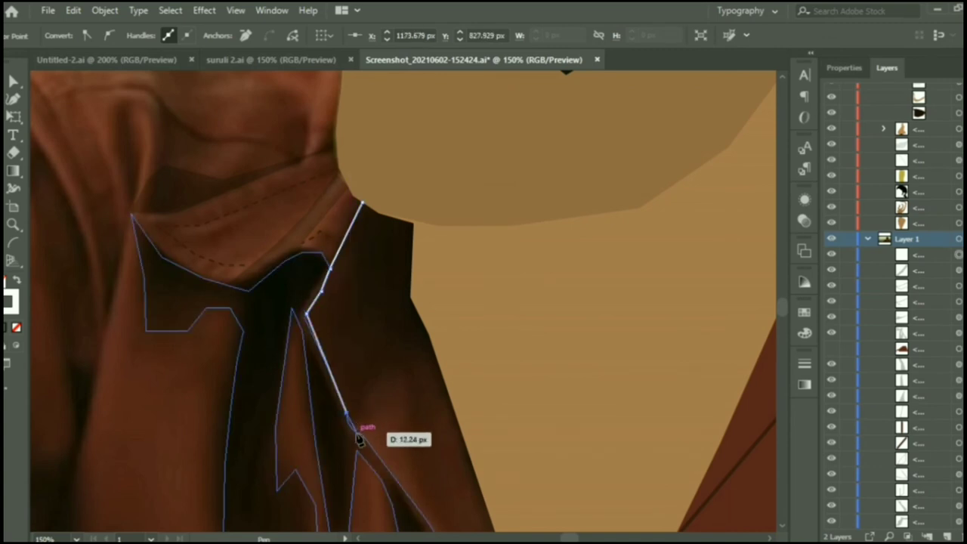
click(320, 290)
click(304, 316)
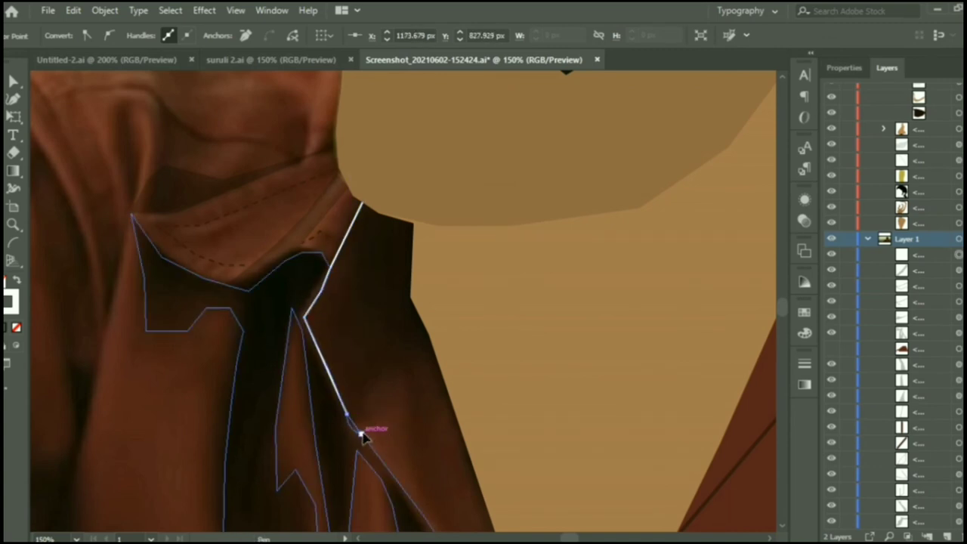
drag(361, 434, 370, 437)
scroll(362, 437, down, 5)
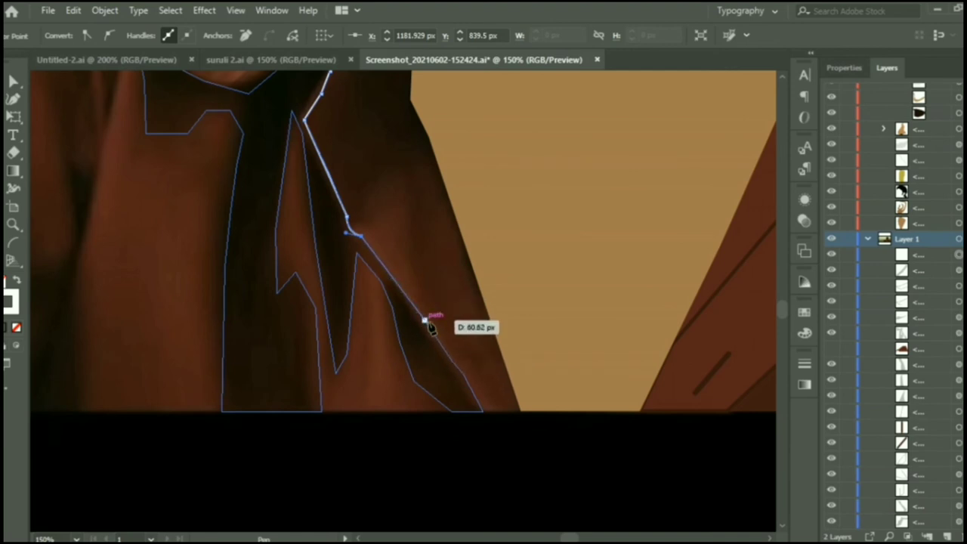
Run the outline along the jacket bottom, up the inner edge, and close at the neck.
click(425, 320)
click(451, 360)
click(484, 407)
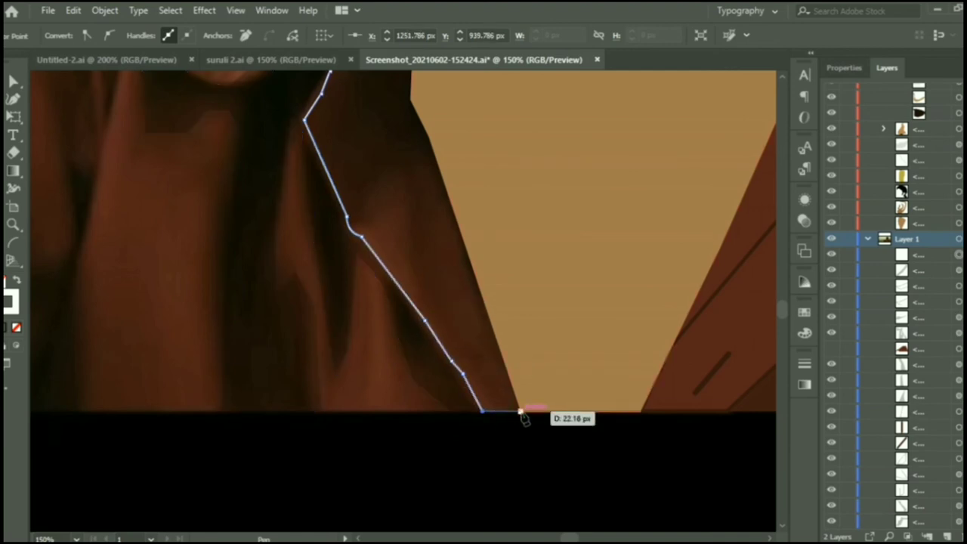
click(518, 407)
click(429, 135)
scroll(415, 173, up, 2)
click(410, 189)
click(412, 116)
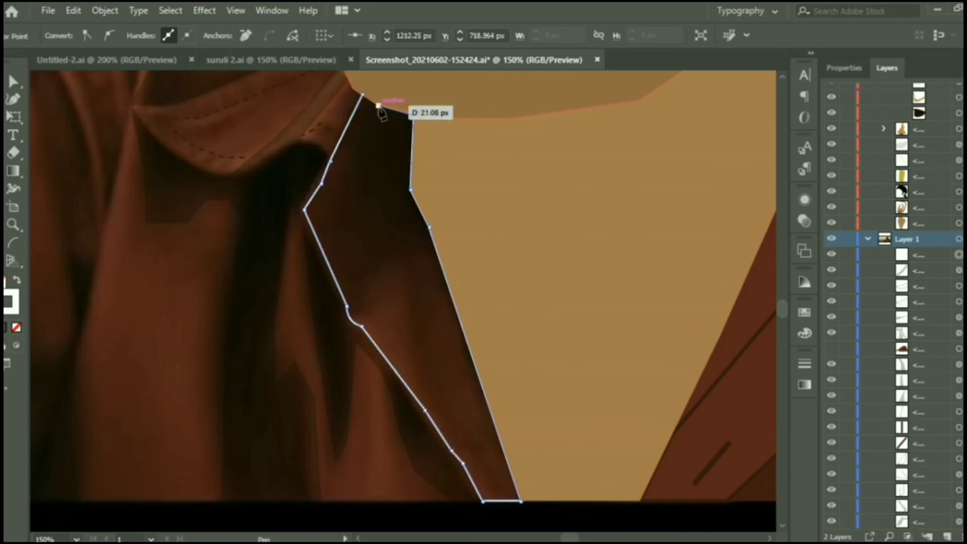
click(361, 96)
key(v)
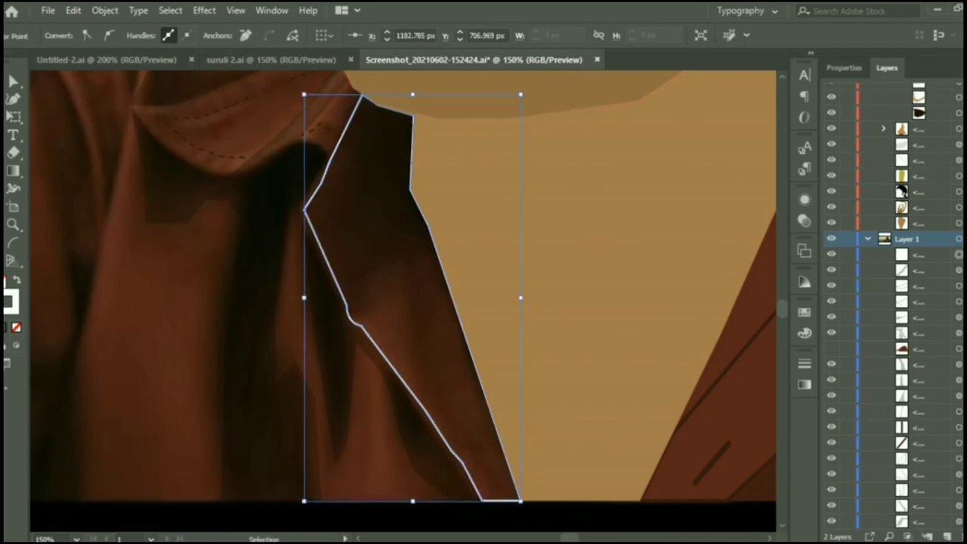
Fill the lapel with the jacket's dark brown and send it to the back.
key(i)
click(746, 394)
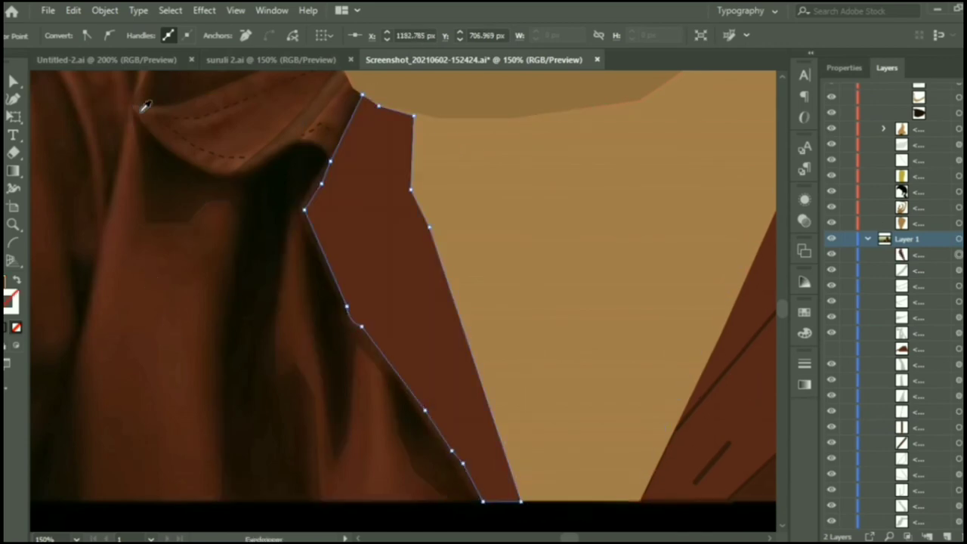
key(ctrl+shift+bracketleft)
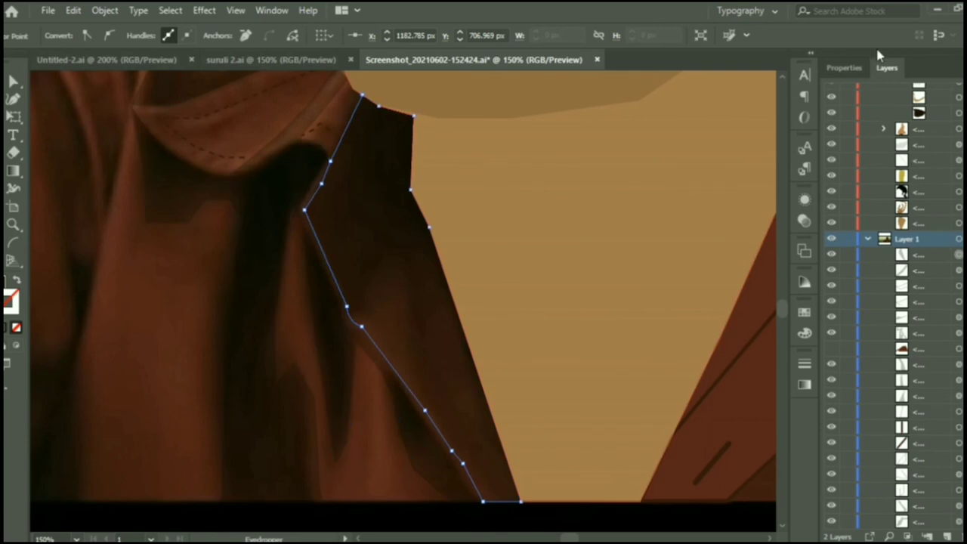
Draw a straight fold line diagonally across the lapel.
click(410, 191)
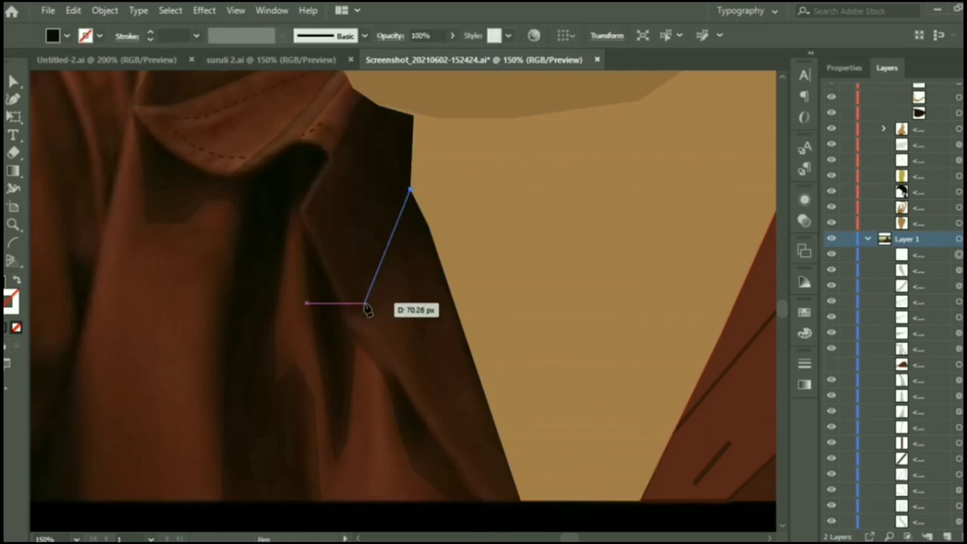
click(343, 297)
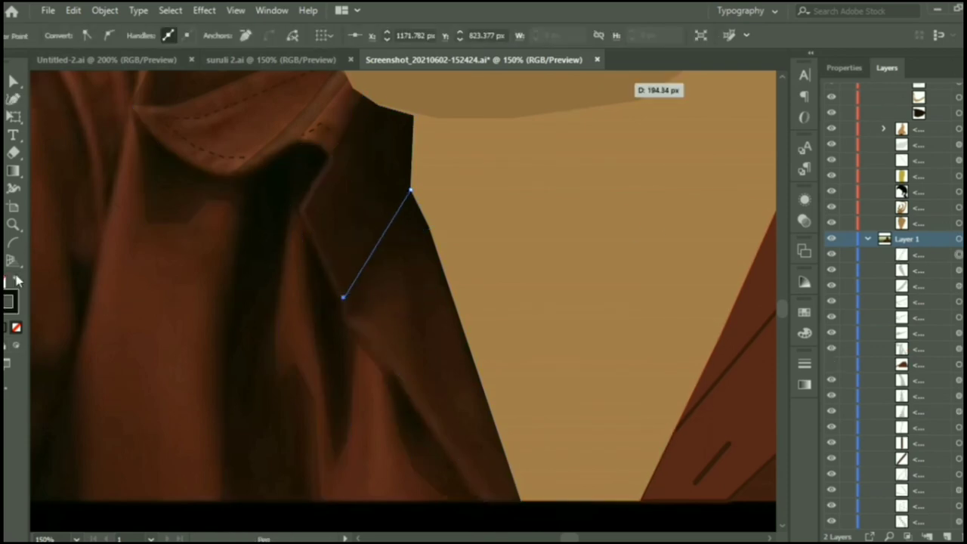
key(v)
click(829, 67)
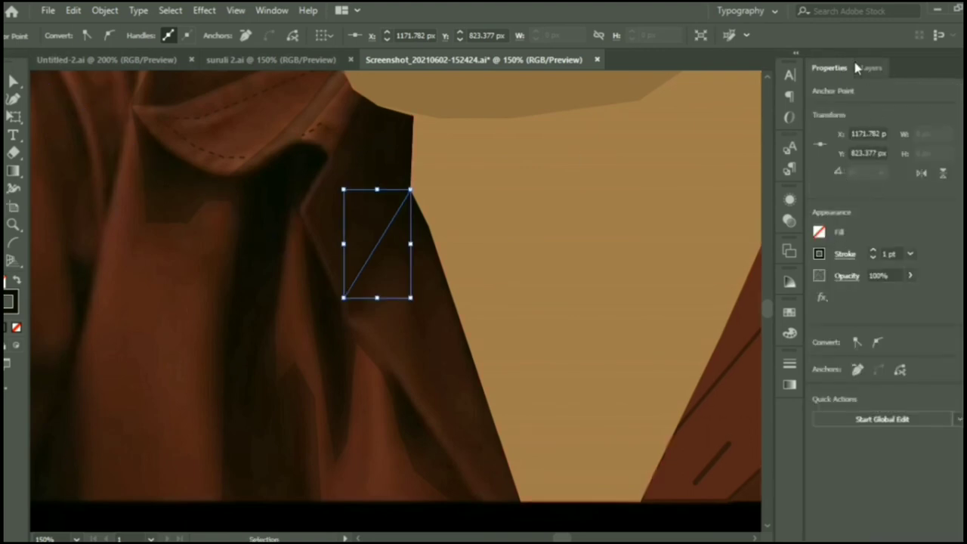
Hide the reference photo in the Layers panel to view the flat artwork.
click(633, 237)
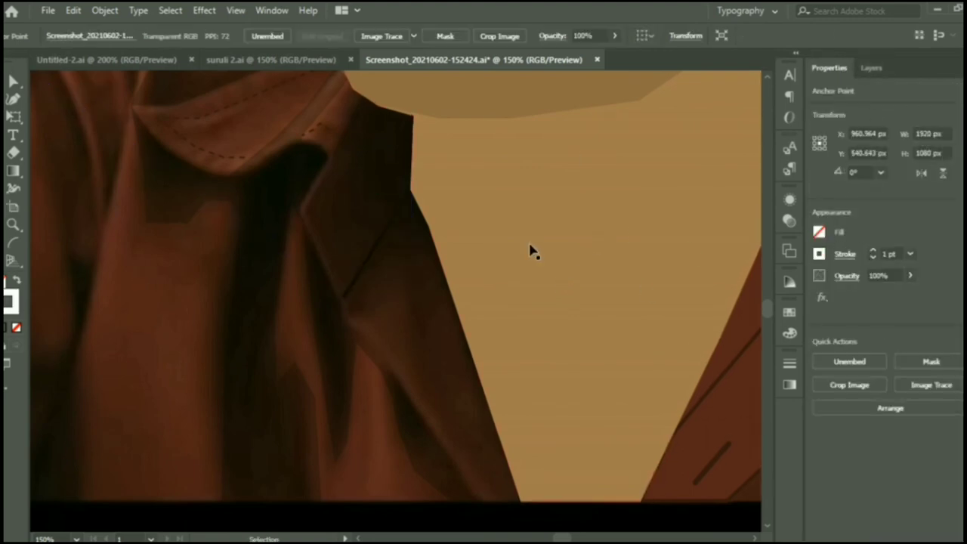
scroll(529, 251, down, 1)
click(871, 67)
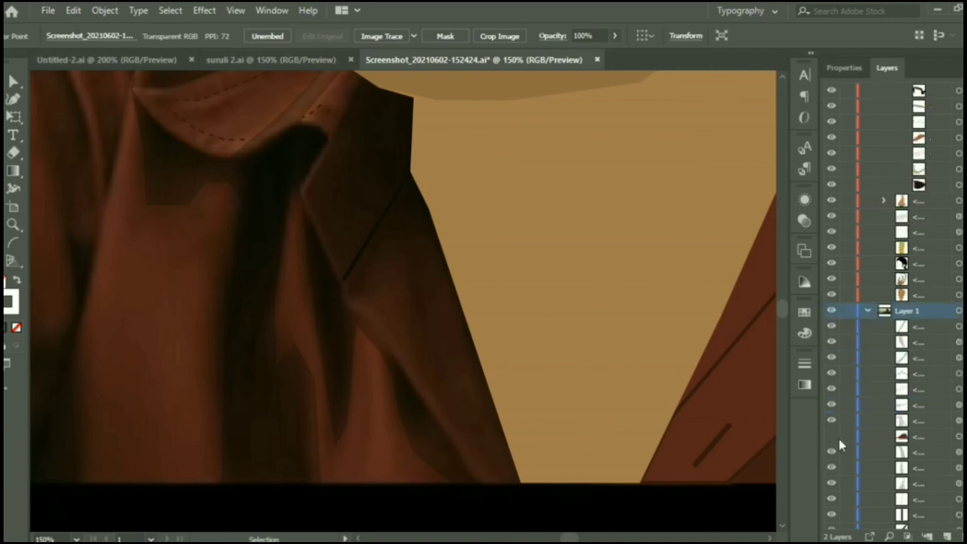
click(831, 436)
Extend the lapel fold line up toward the collar, then undo the upper part.
click(327, 191)
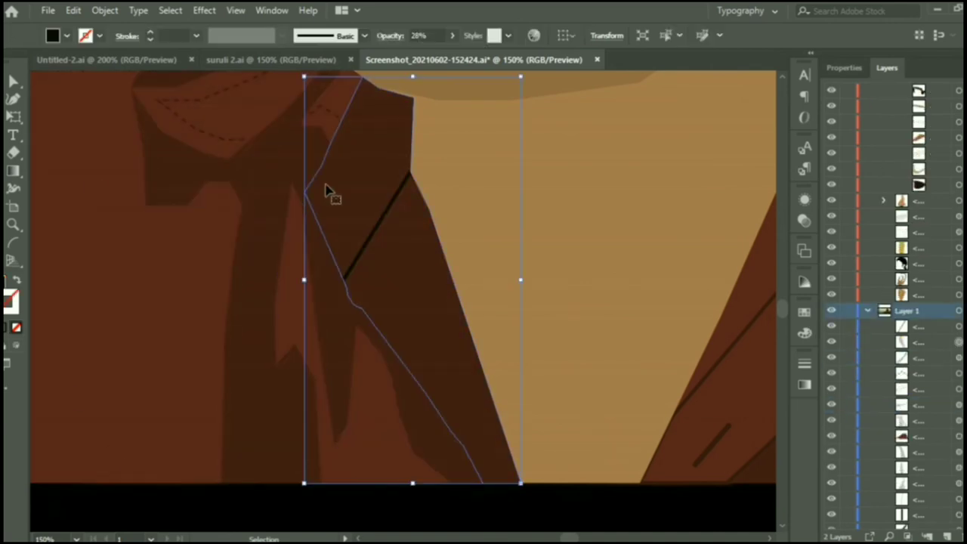
ctrl+click(378, 242)
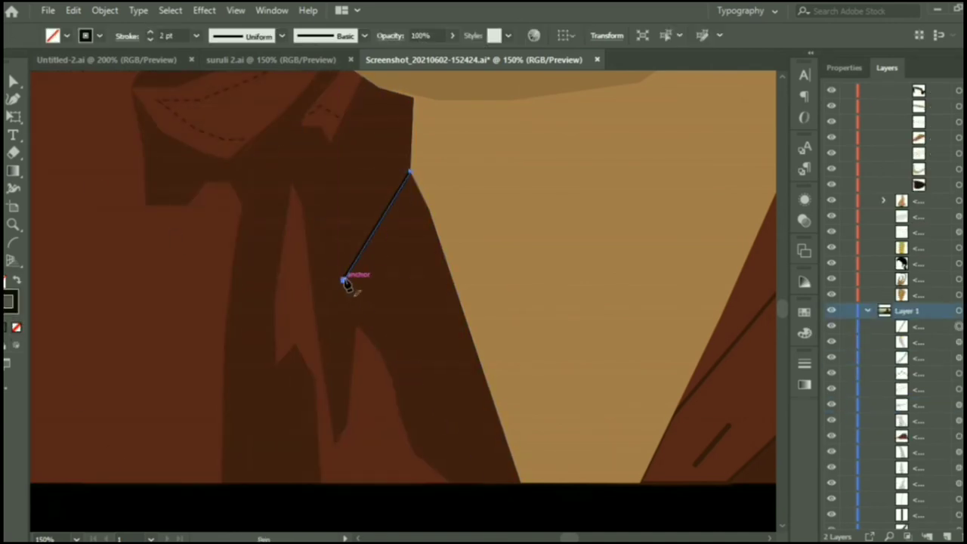
click(343, 279)
click(304, 190)
click(324, 162)
click(333, 143)
click(362, 79)
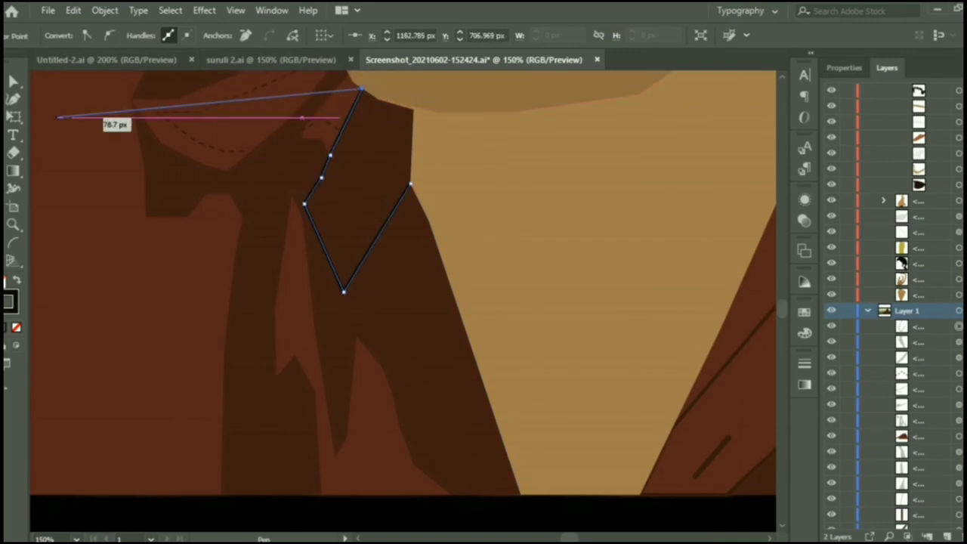
ctrl+click(59, 117)
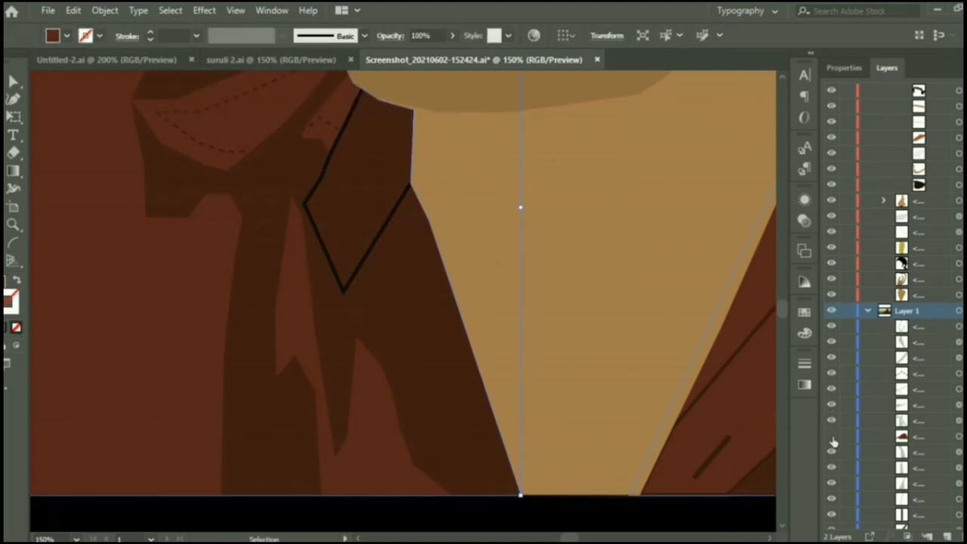
ctrl+click(210, 246)
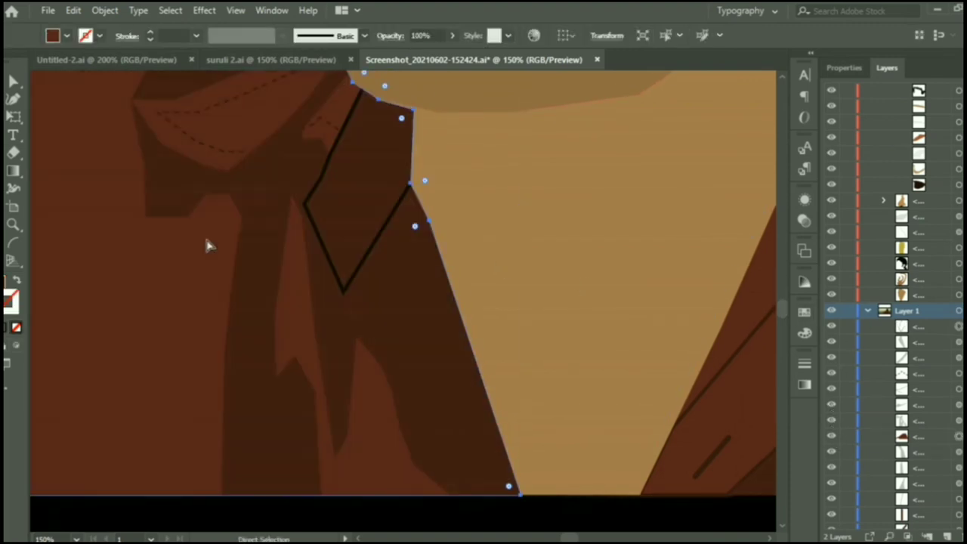
key(ctrl+z)
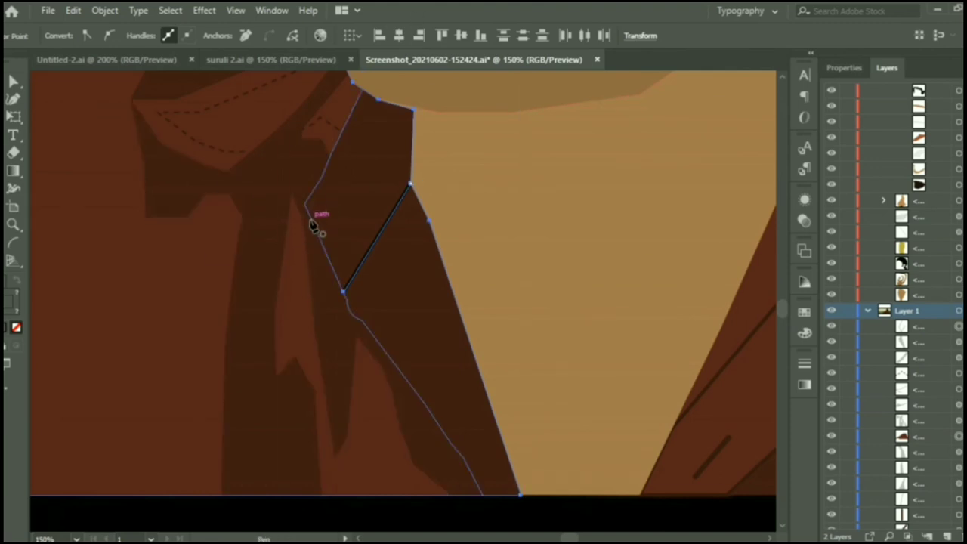
Redraw the lapel line up along the lapel edge, ending at the collar.
click(311, 211)
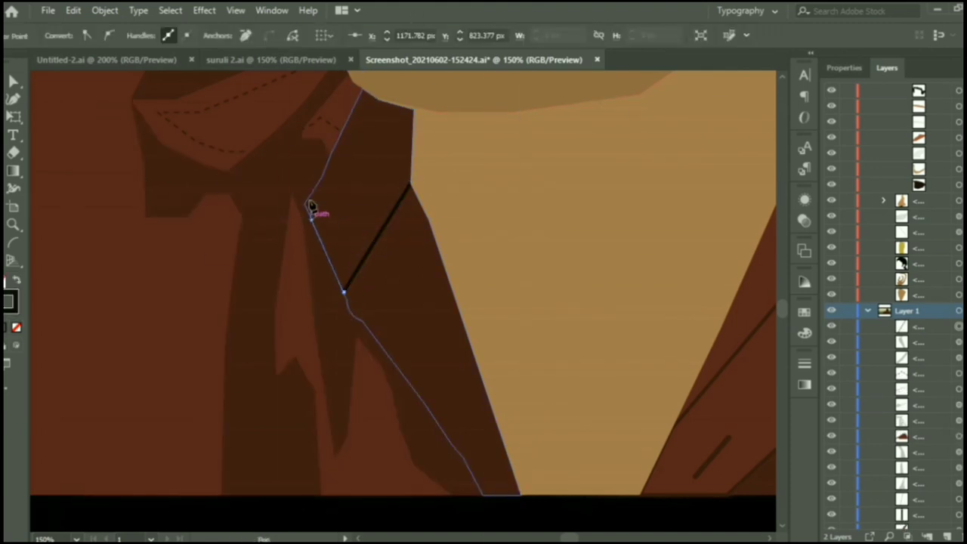
click(321, 179)
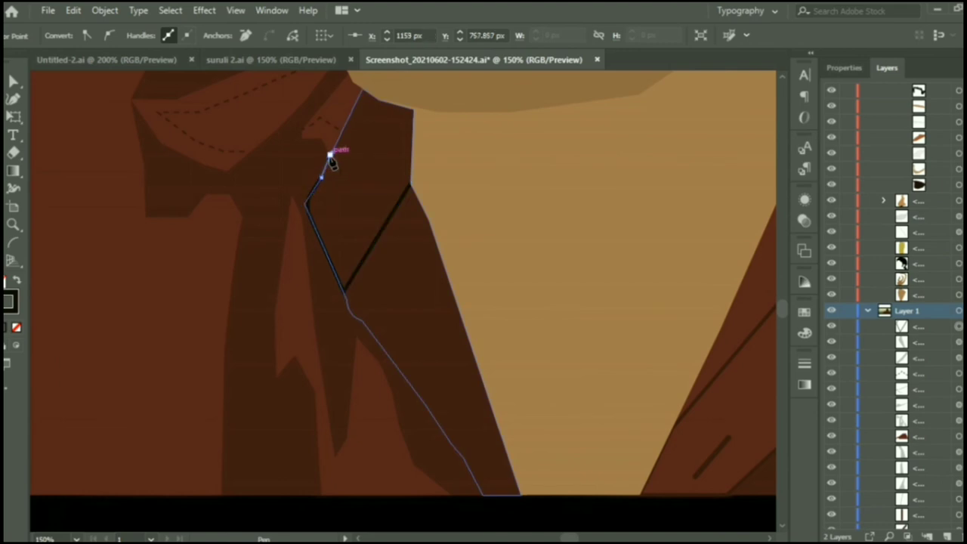
click(330, 152)
click(361, 92)
key(v)
click(502, 325)
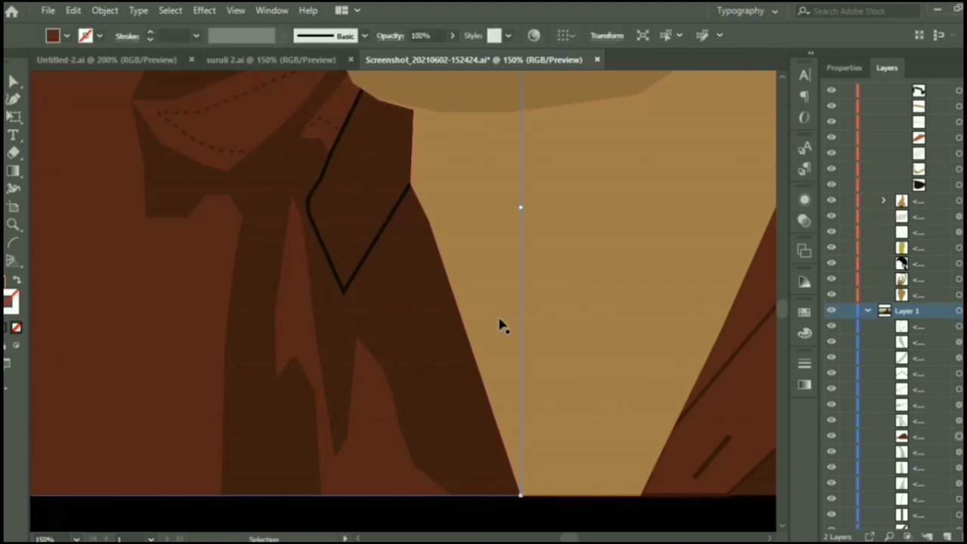
click(362, 227)
click(87, 168)
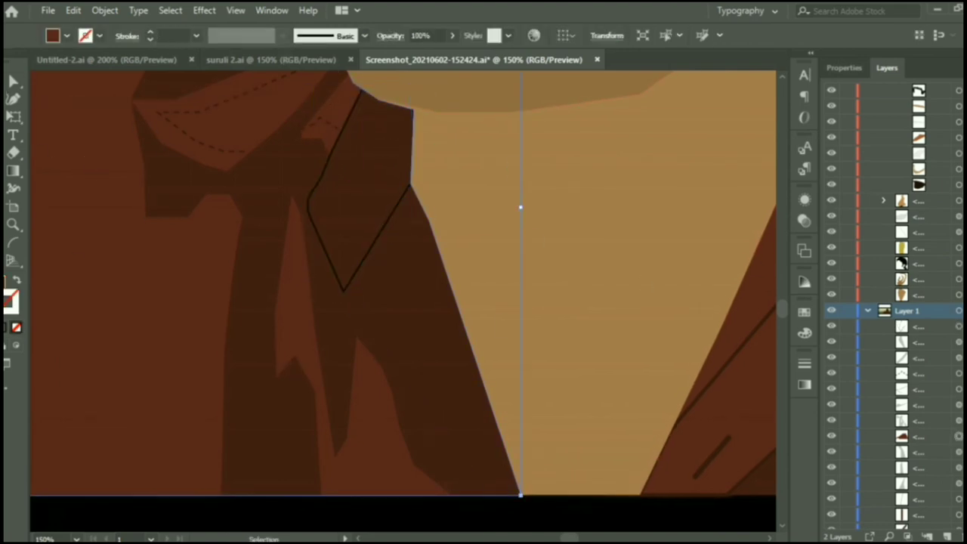
Continue the lapel line from its lower end, curving down the outer edge.
key(p)
ctrl+click(345, 287)
drag(345, 295, 370, 332)
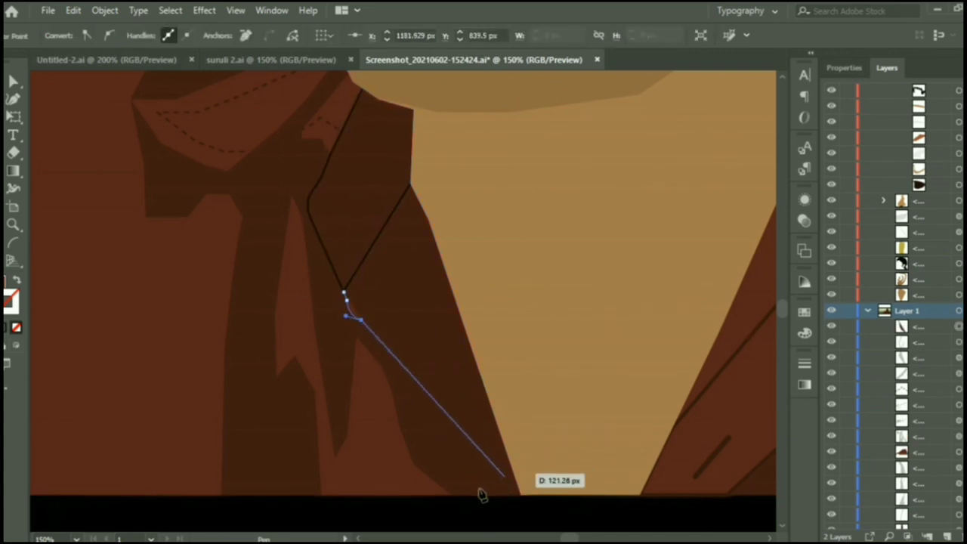
drag(379, 332, 485, 492)
click(425, 405)
click(453, 447)
click(481, 494)
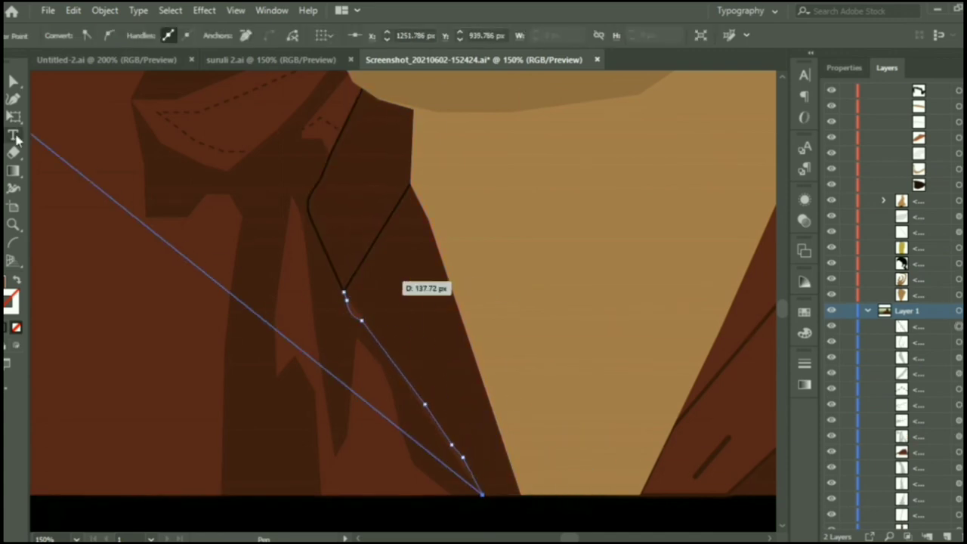
Eyedropper a black outline onto the lapel path and hide the brown jacket shape.
key(i)
click(378, 242)
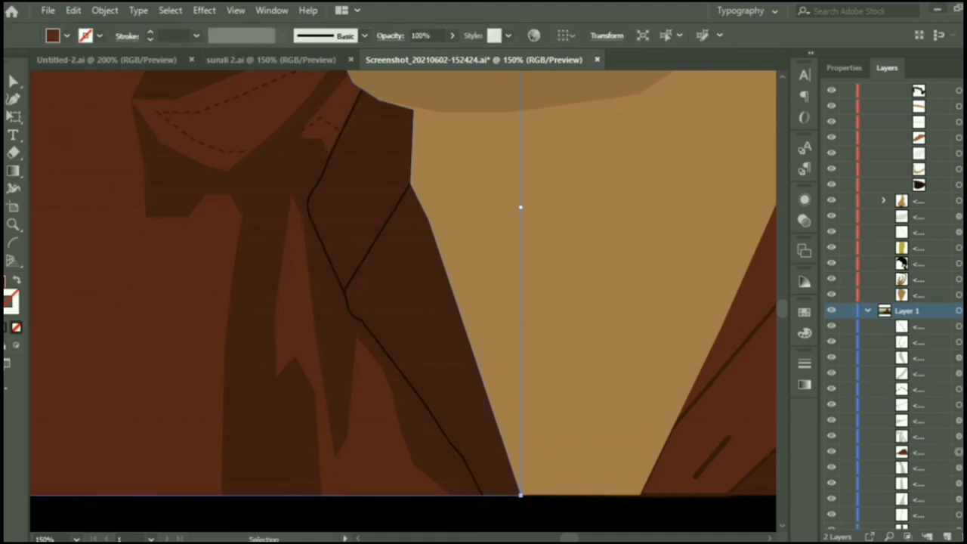
scroll(56, 121, up, 2)
click(830, 451)
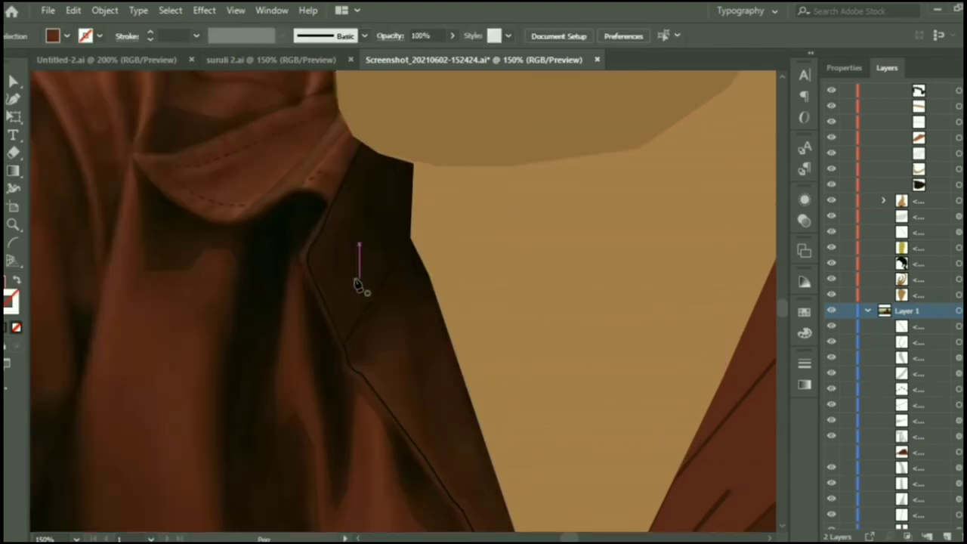
Draw a short diagonal buttonhole line on the left lapel and adjust its top end.
click(339, 279)
click(363, 246)
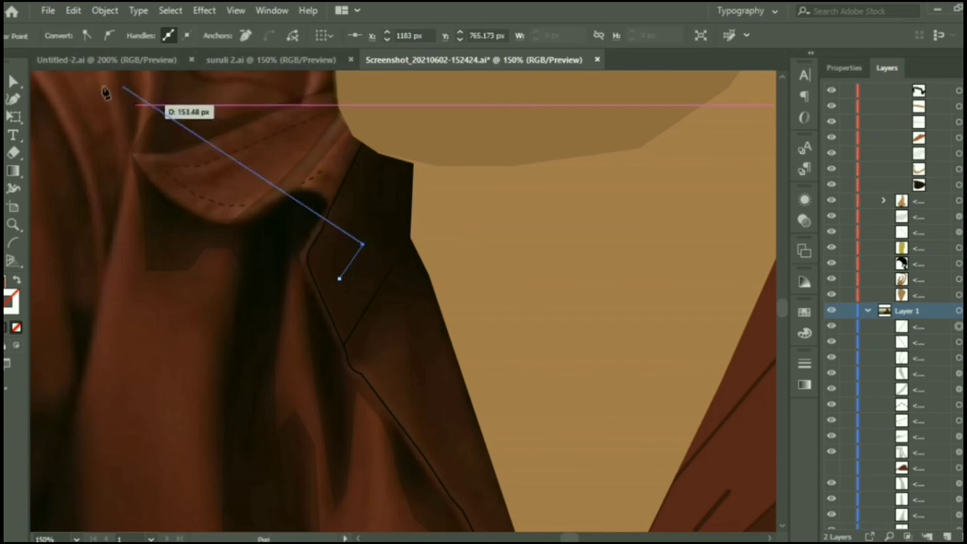
key(v)
click(843, 67)
click(14, 328)
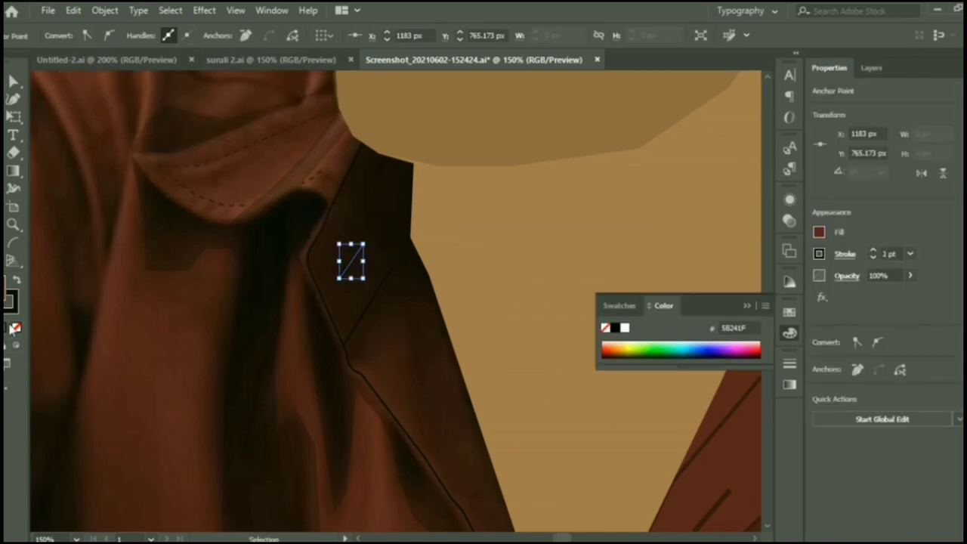
drag(363, 246, 368, 238)
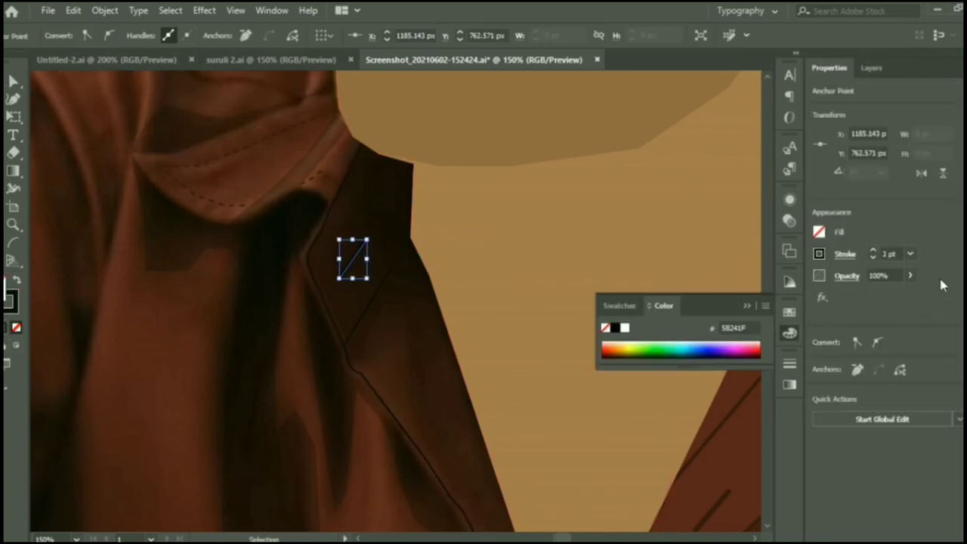
click(789, 281)
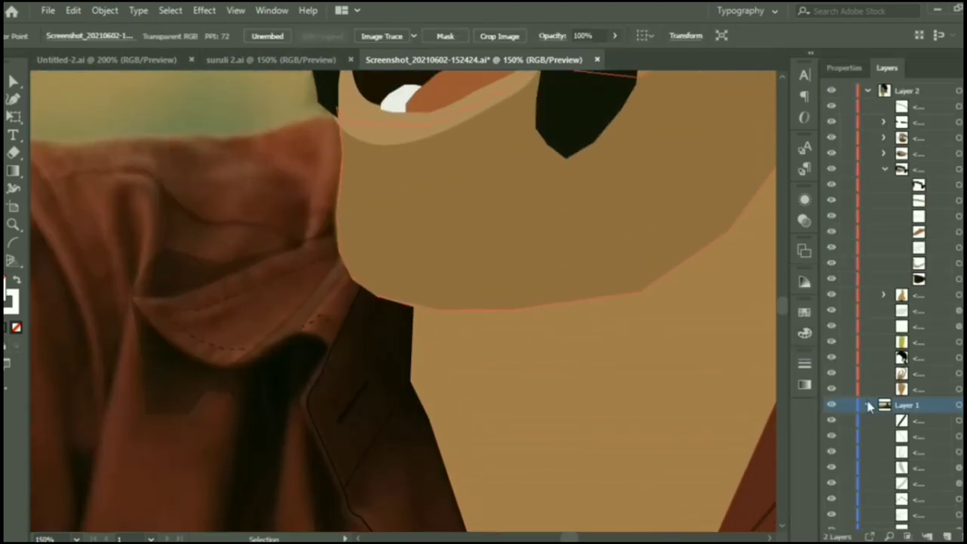
Show the jacket shapes again and reapply the jacket's brown fill.
click(867, 406)
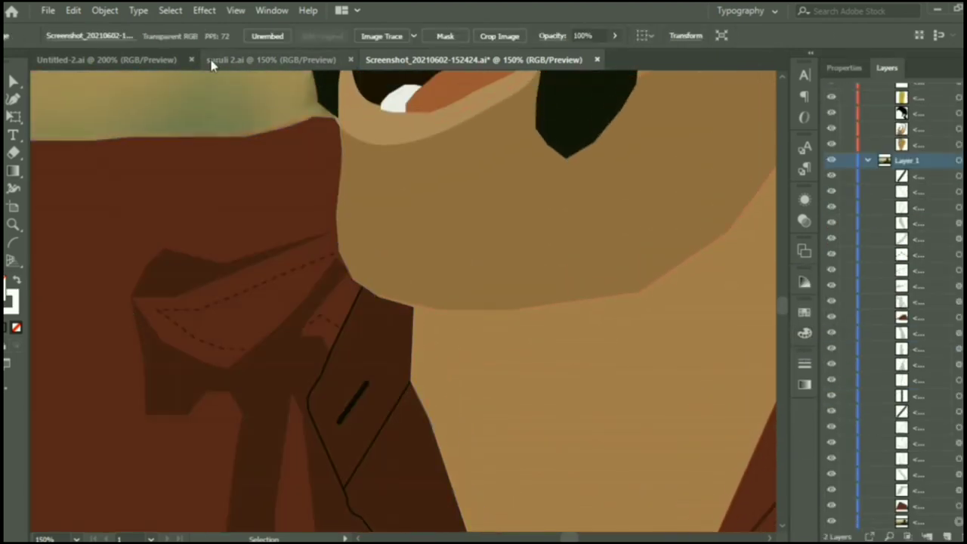
scroll(105, 423, down, 3)
scroll(101, 417, down, 3)
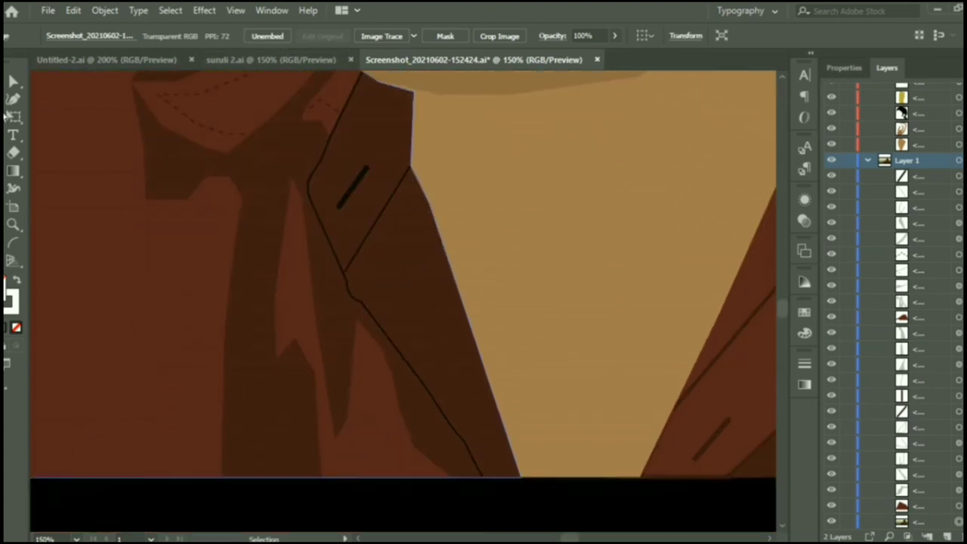
click(335, 134)
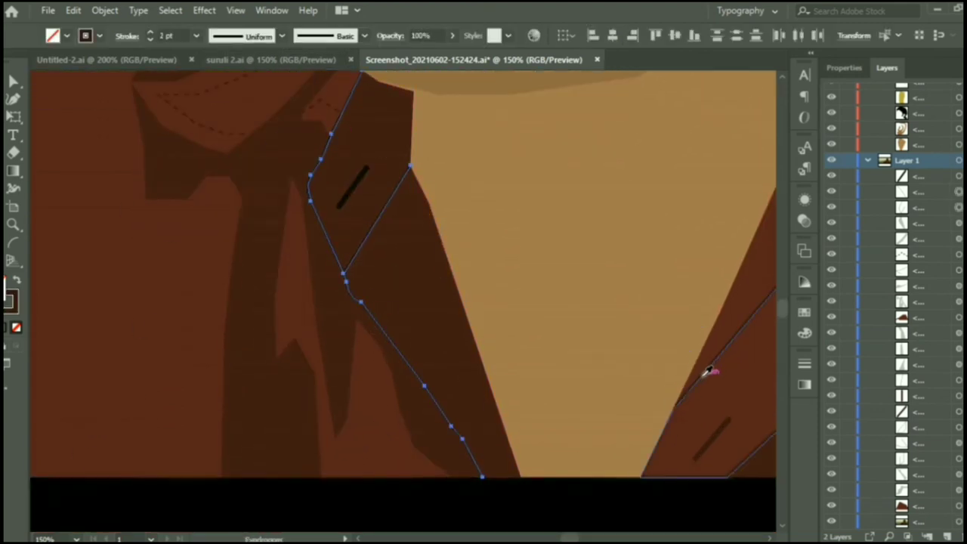
click(118, 133)
click(118, 491)
scroll(117, 491, up, 3)
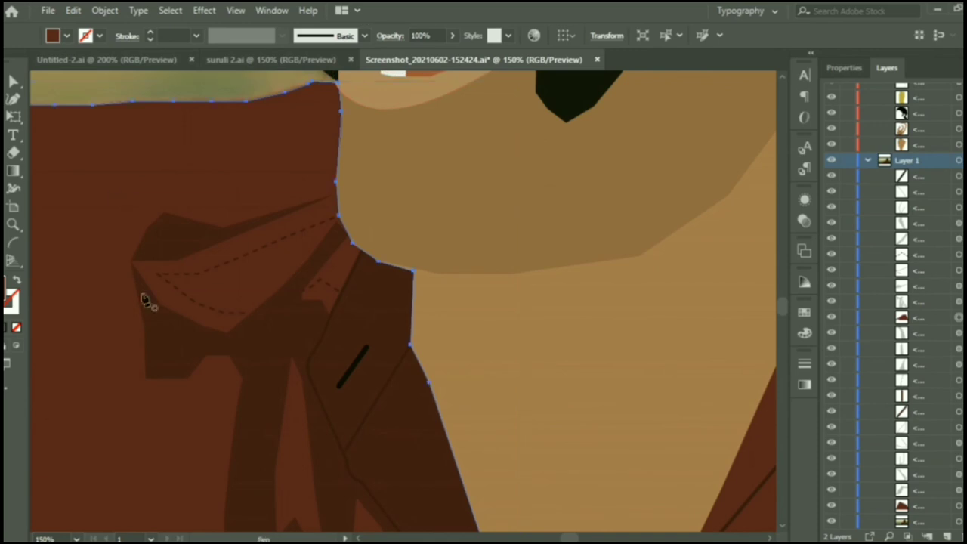
Start the collar fold outline and trace along its lower edge.
click(134, 261)
click(334, 194)
click(176, 264)
click(134, 261)
click(131, 262)
click(161, 305)
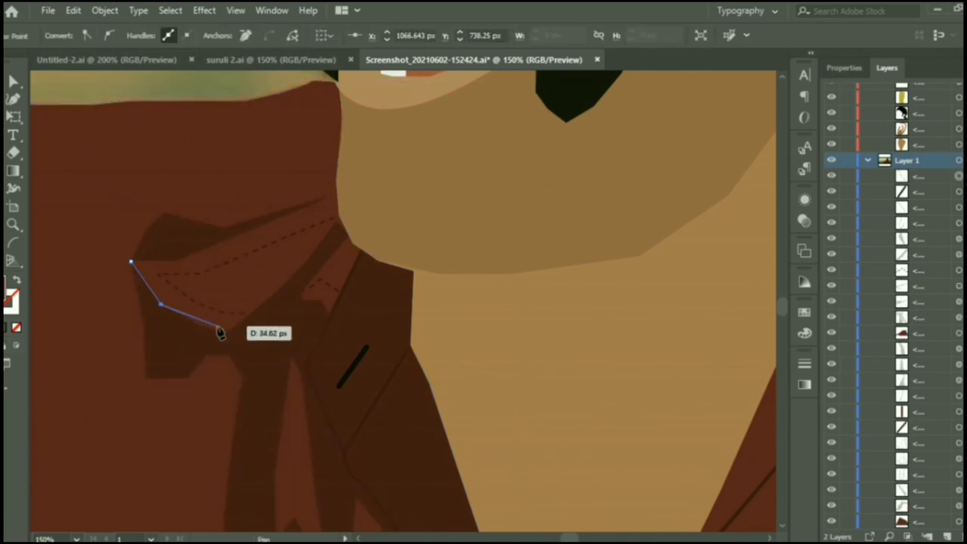
click(204, 326)
click(247, 337)
Continue the collar outline up along the neck and close it at its start point.
click(285, 308)
click(321, 301)
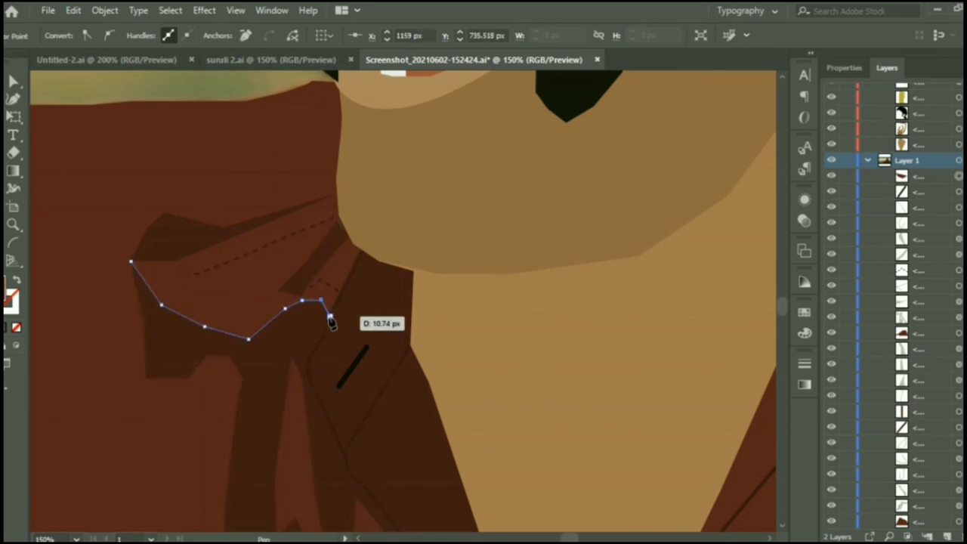
click(361, 252)
click(339, 216)
click(335, 196)
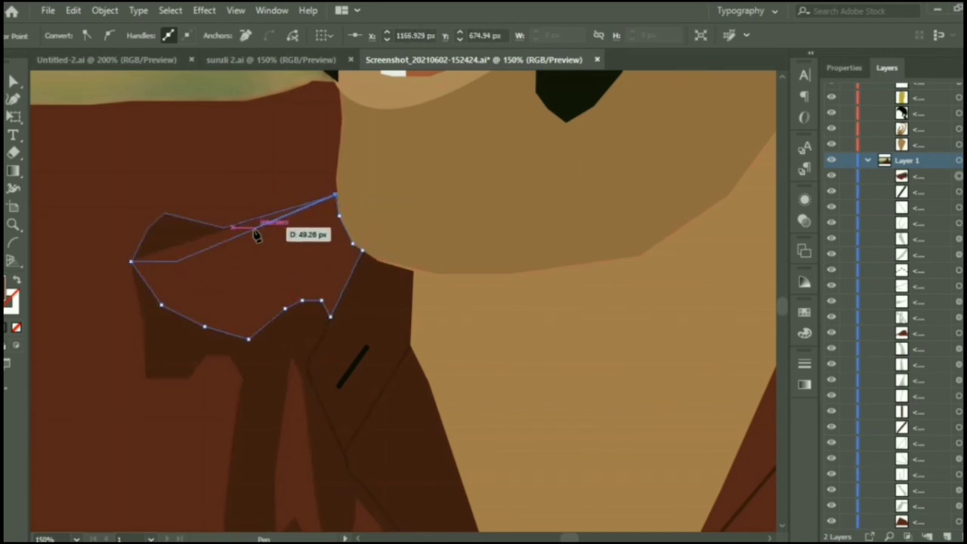
click(176, 261)
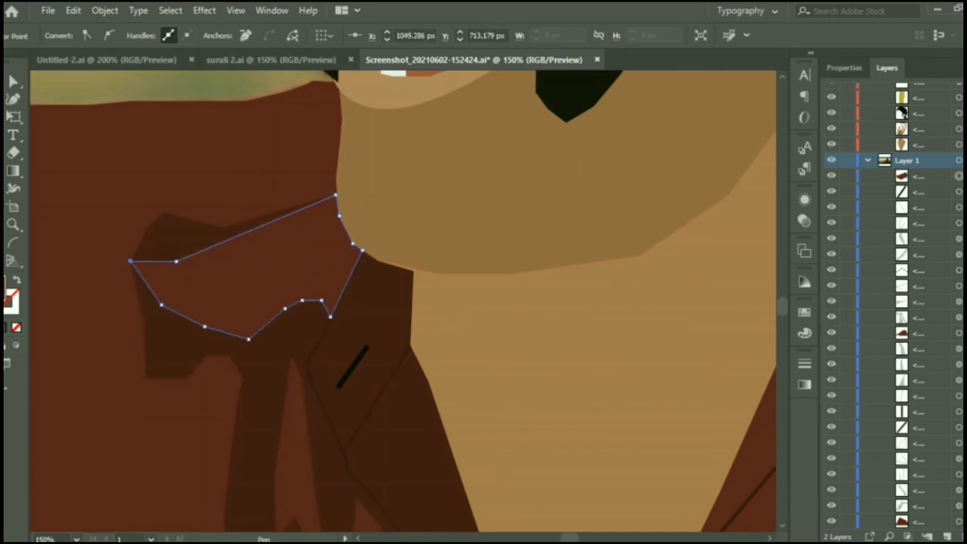
click(207, 84)
Briefly toggle the background photo off and on, then hide the flat shirt shape.
scroll(536, 259, down, 3)
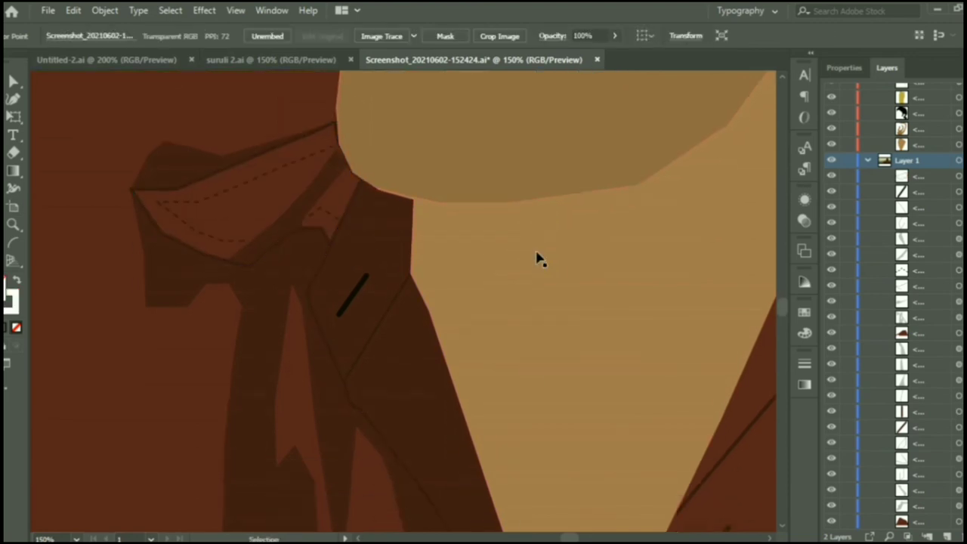
scroll(401, 253, down, 2)
scroll(615, 192, down, 5)
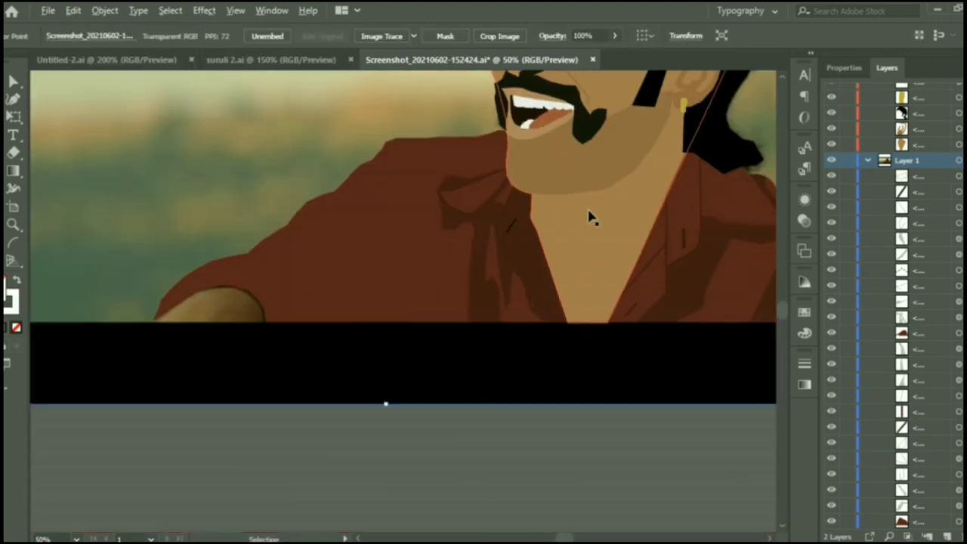
scroll(833, 521, down, 1)
click(831, 521)
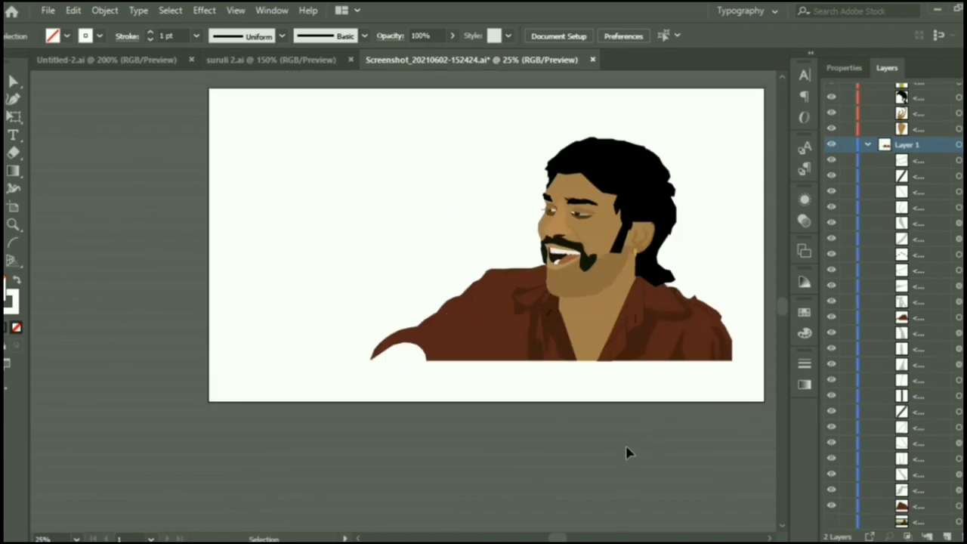
click(831, 521)
scroll(604, 458, up, 2)
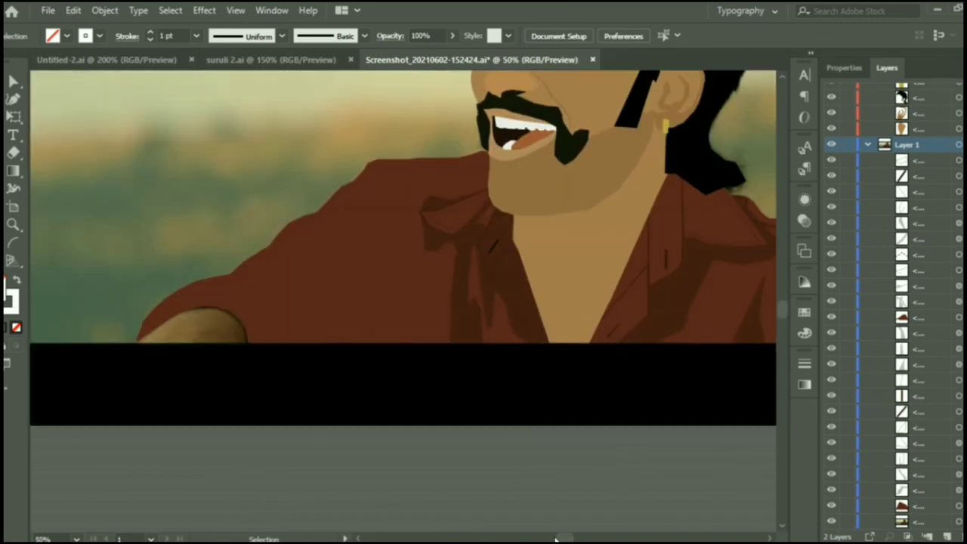
click(830, 318)
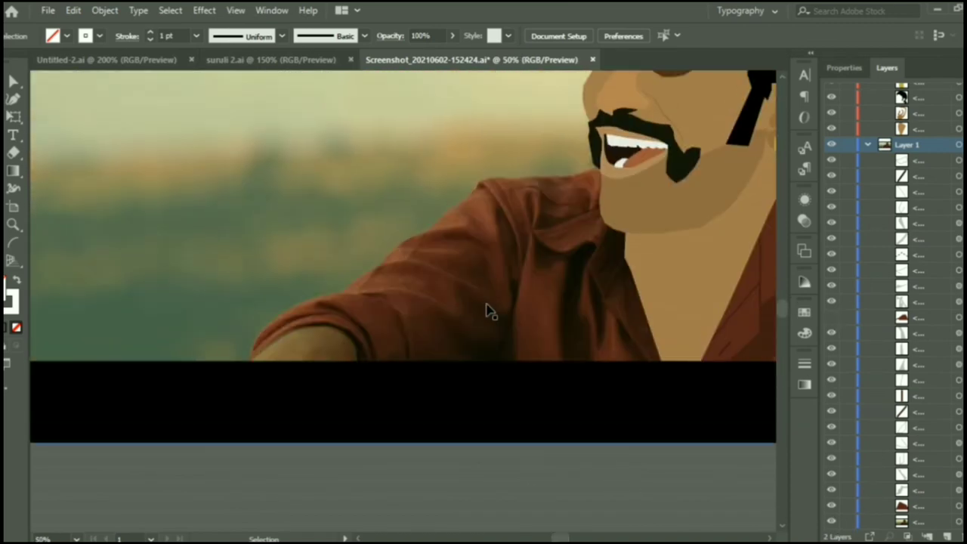
Start a pen line along the shoulder seam toward the neck.
key(p)
click(219, 271)
click(610, 270)
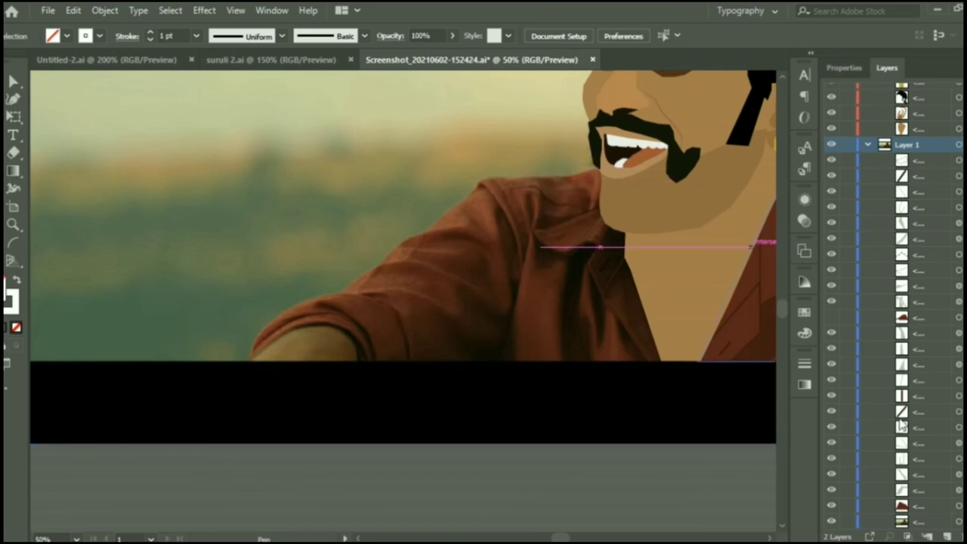
click(491, 219)
click(567, 218)
click(512, 188)
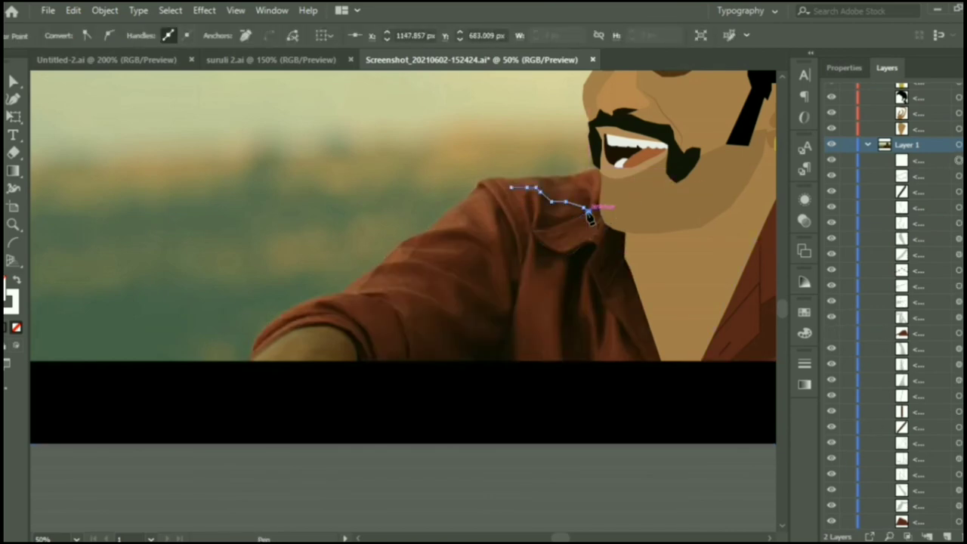
Sample a colour for the shoulder line and show the flat shirt shape again.
click(10, 299)
key(i)
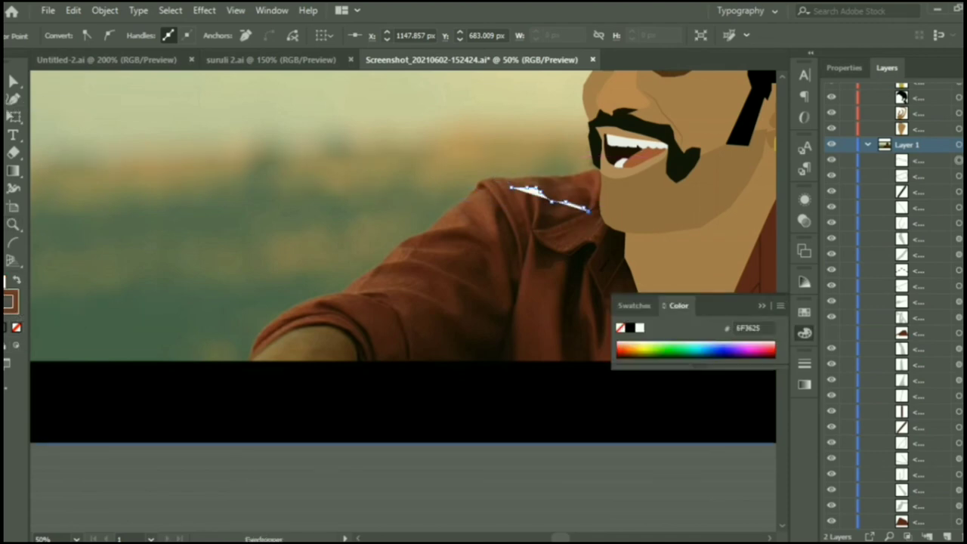
key(v)
click(832, 335)
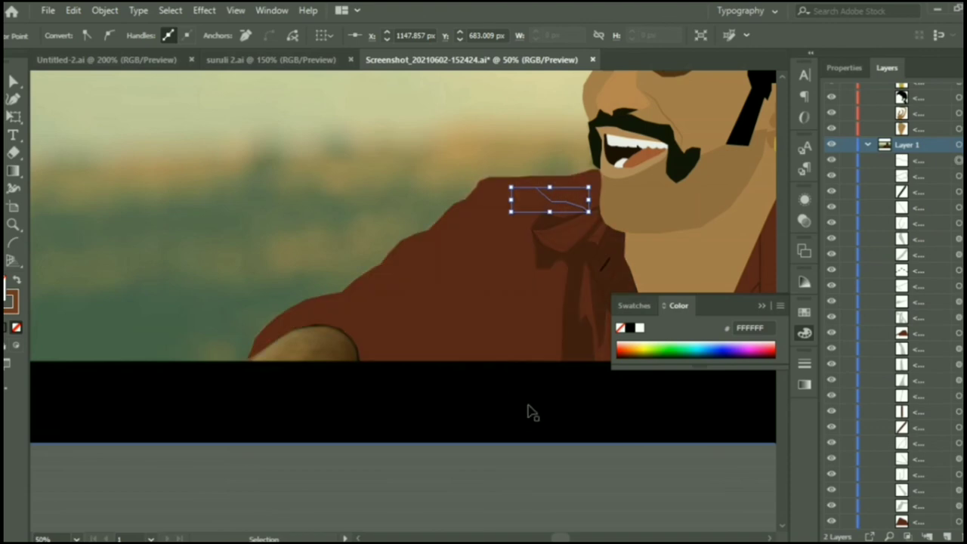
click(844, 67)
Select the shoulder line and the reference photo, and display the layer list.
click(550, 201)
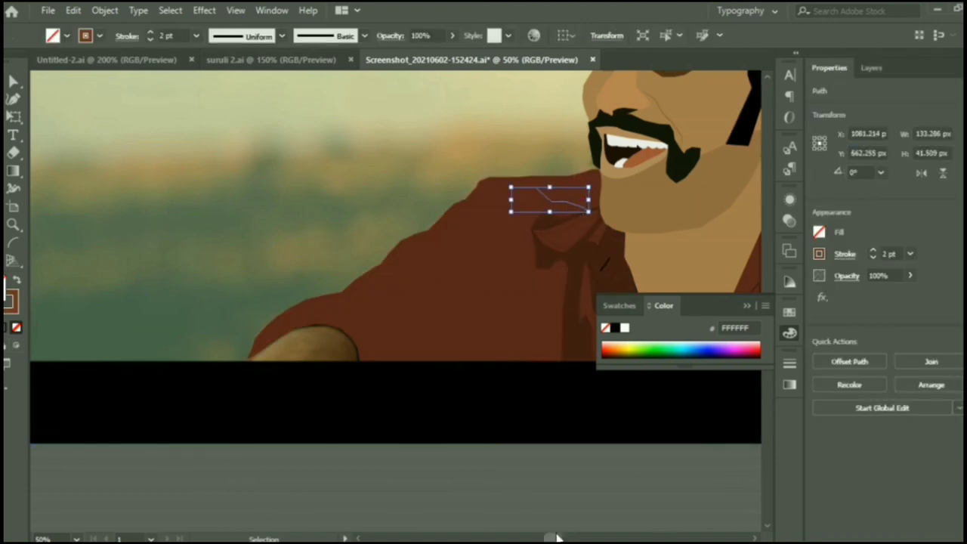
scroll(34, 200, right, 5)
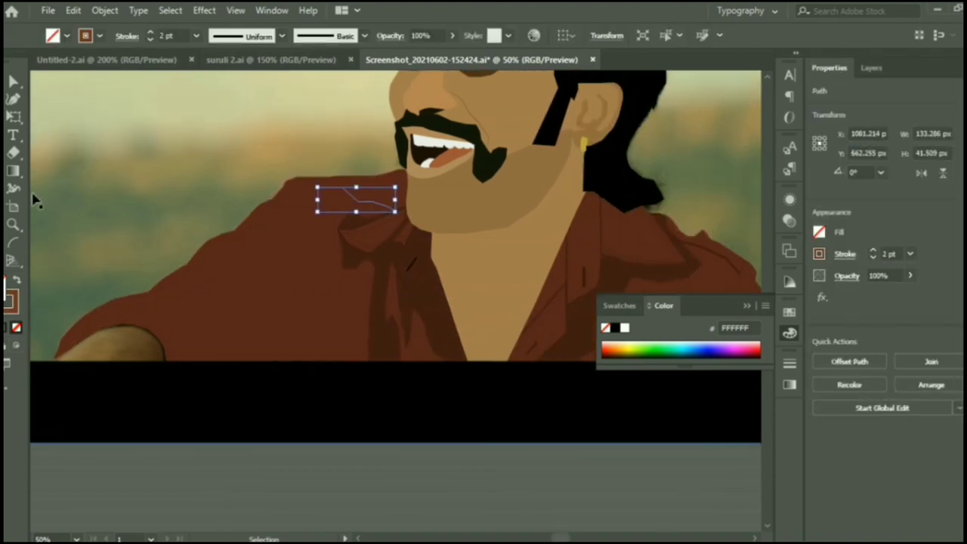
click(391, 317)
click(870, 68)
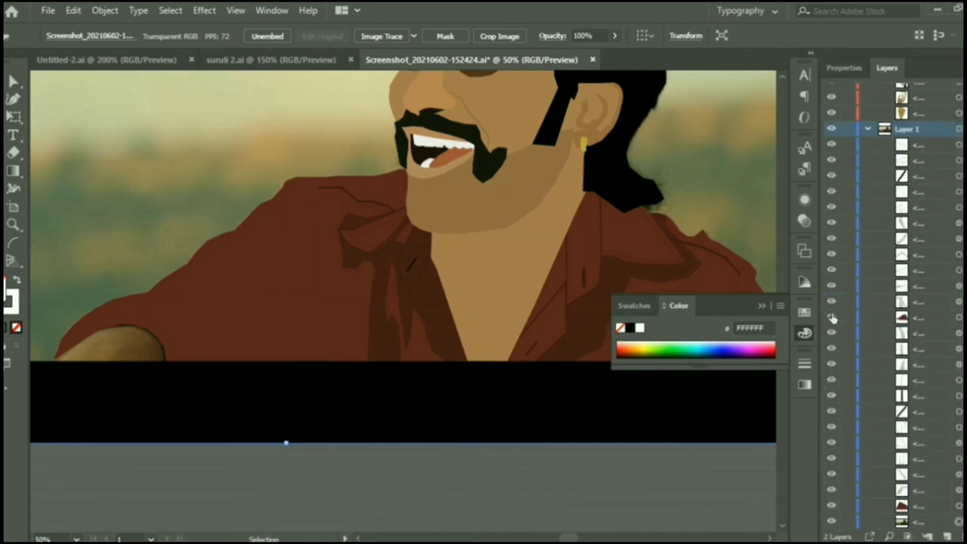
scroll(309, 185, up, 2)
Trace a curved line along the jacket collar, extending it down the fold.
click(302, 176)
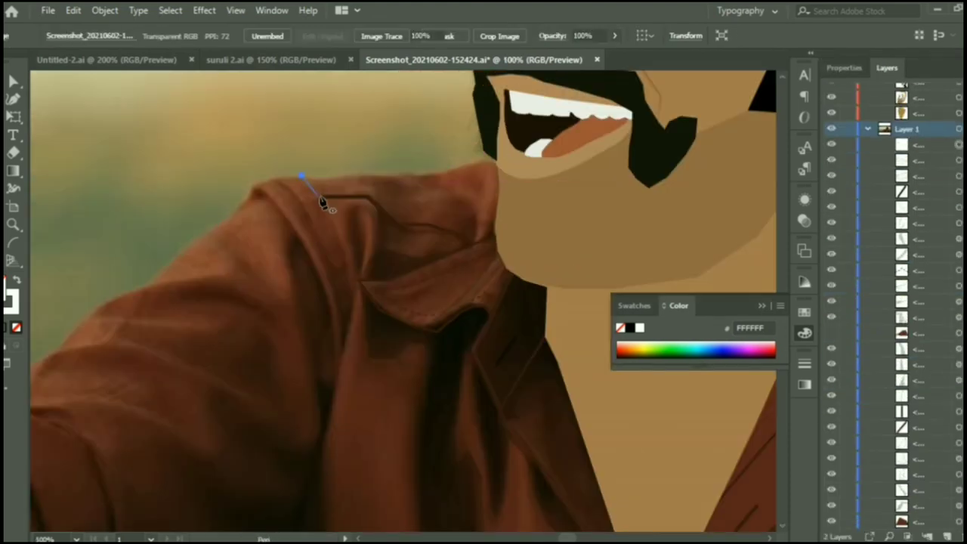
click(317, 196)
click(350, 197)
click(367, 198)
click(427, 225)
click(472, 245)
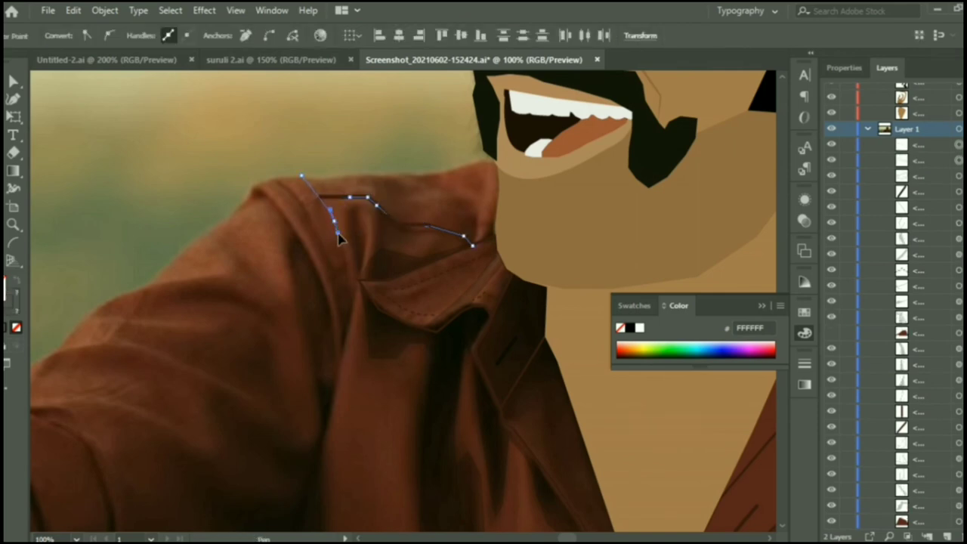
click(346, 255)
click(350, 284)
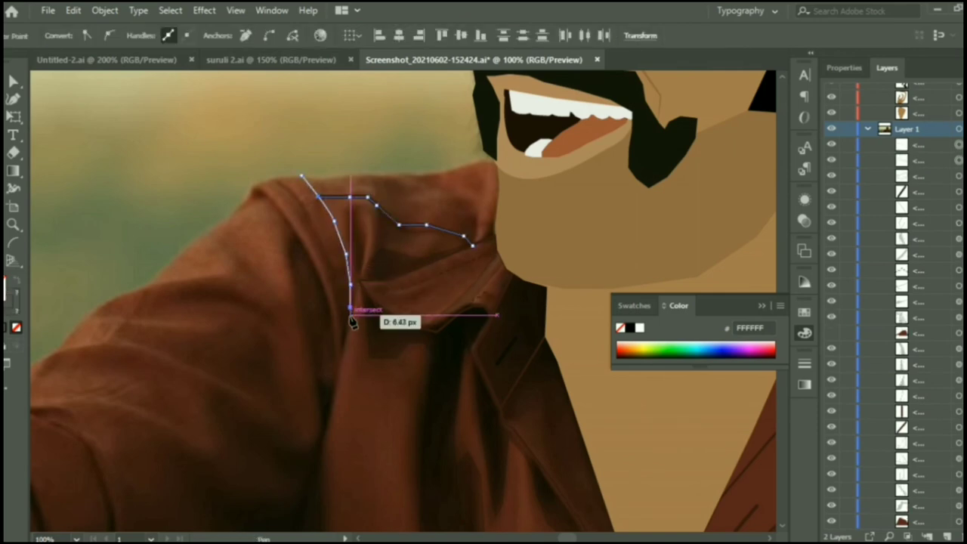
click(349, 313)
key(v)
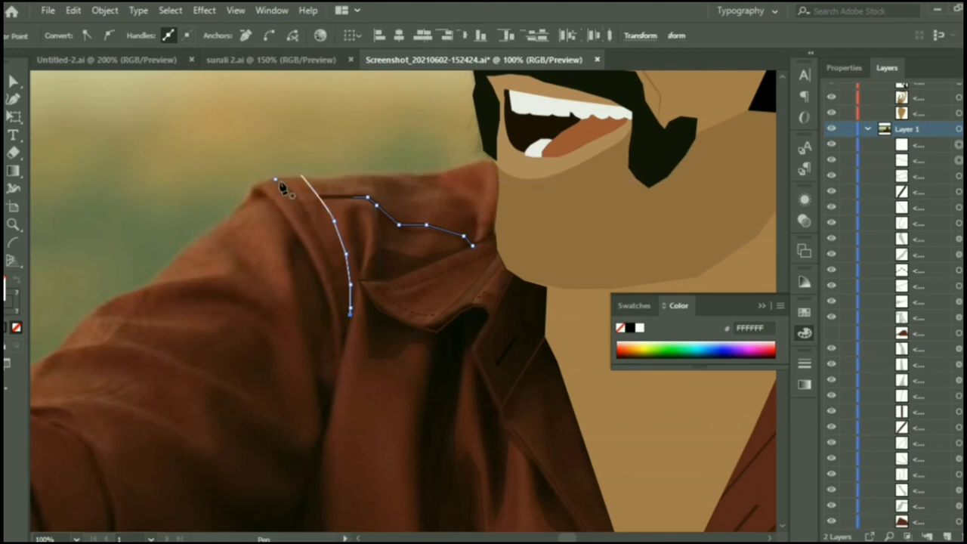
Draw a second line down the shoulder fold, then deselect the finished seam.
click(297, 196)
click(311, 221)
click(340, 298)
click(341, 332)
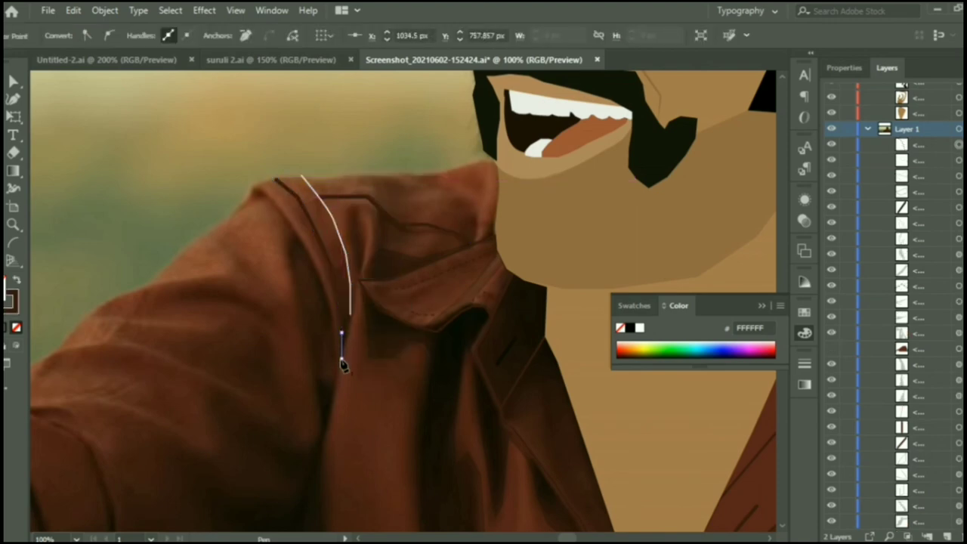
click(341, 357)
key(v)
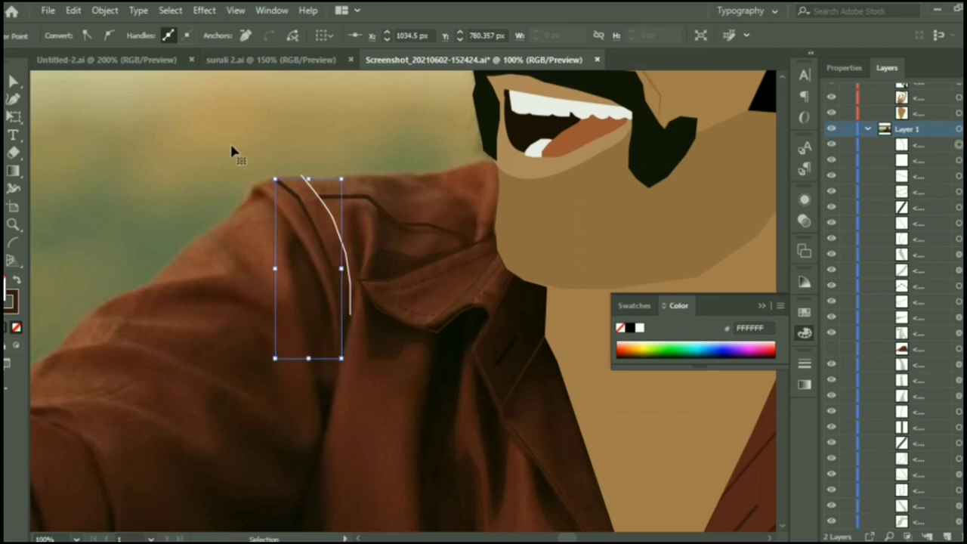
click(313, 189)
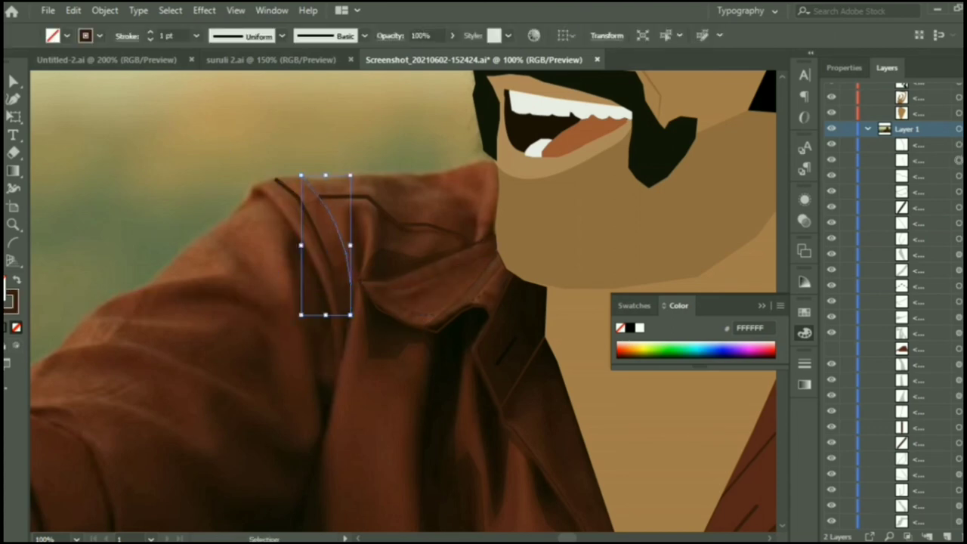
click(186, 132)
Trace a closed collar fold shape with the Pen tool and give it the dark shadow colour.
key(p)
scroll(285, 211, down, 1)
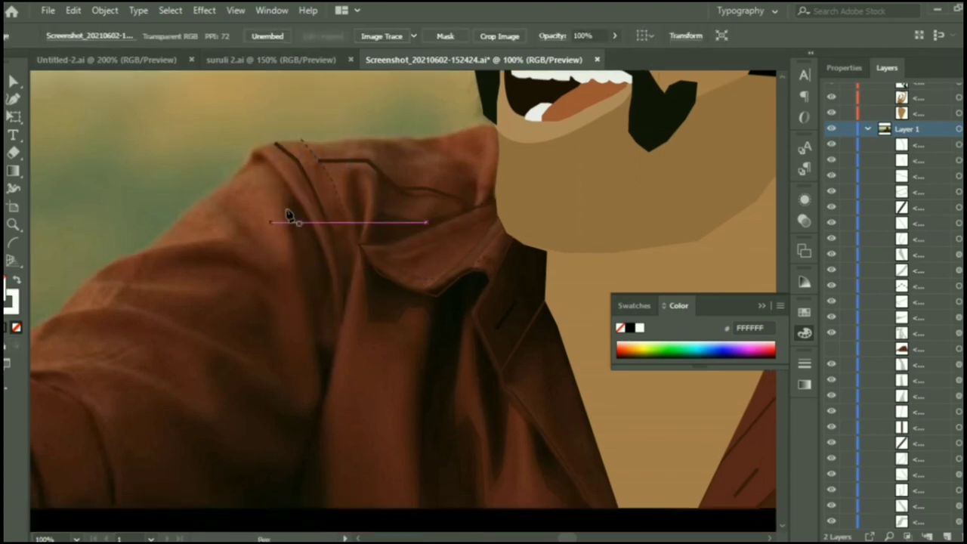
click(296, 201)
click(329, 264)
click(335, 334)
click(326, 392)
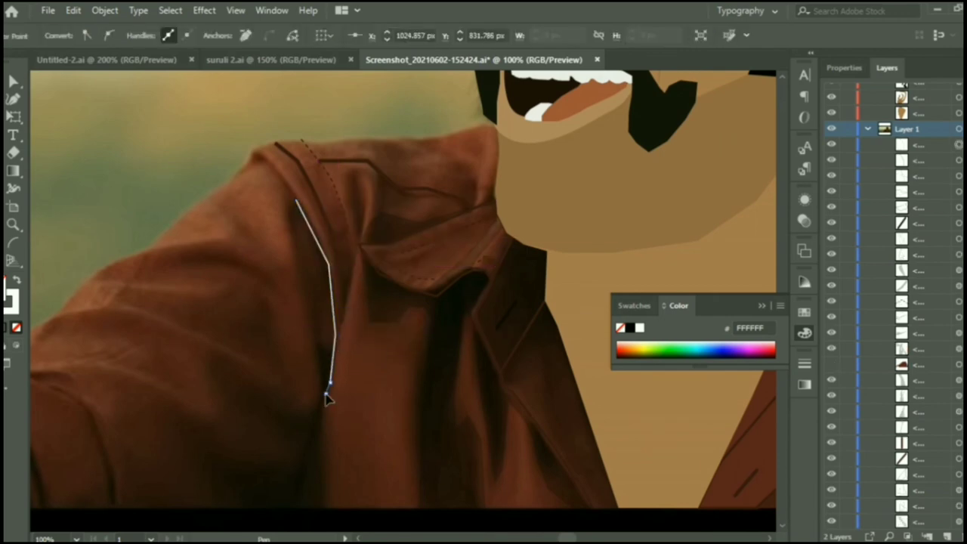
click(292, 227)
click(296, 202)
key(i)
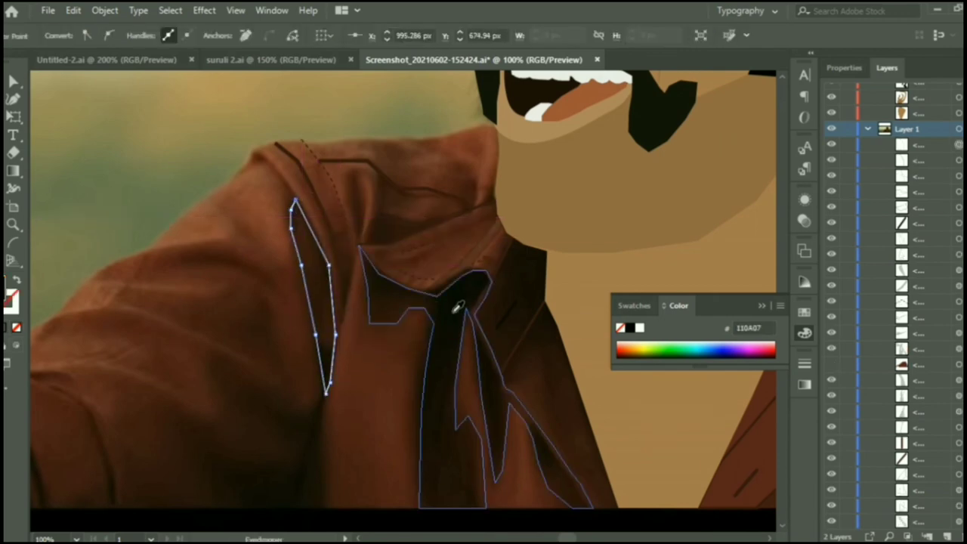
click(456, 309)
Select the reference photo, then trace a closed band shape along the shoulder seam.
key(v)
click(436, 188)
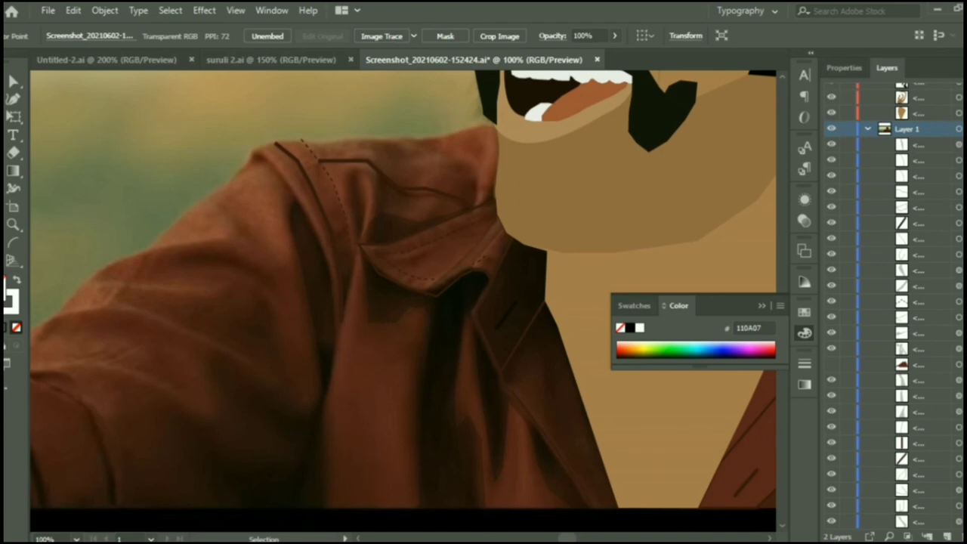
drag(189, 480, 339, 366)
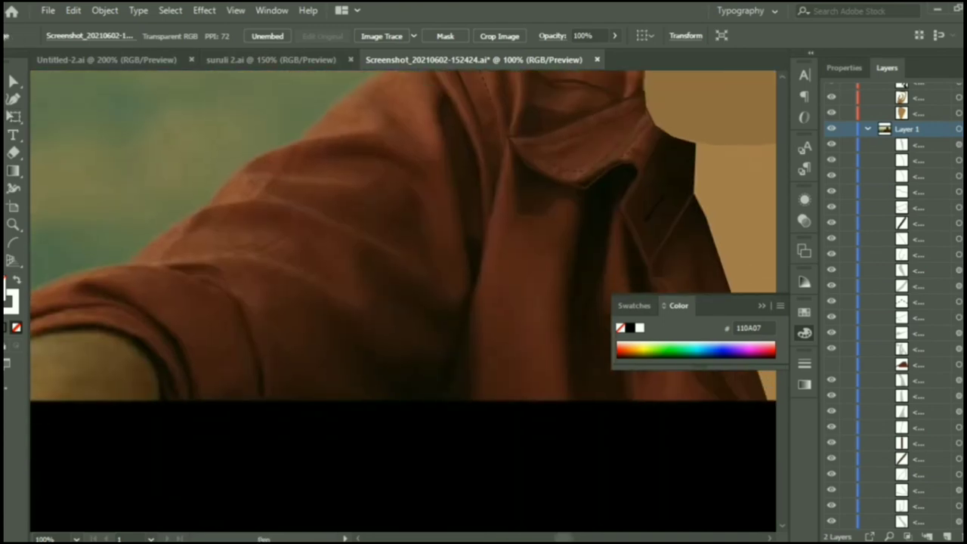
click(157, 265)
click(215, 286)
click(236, 302)
click(252, 350)
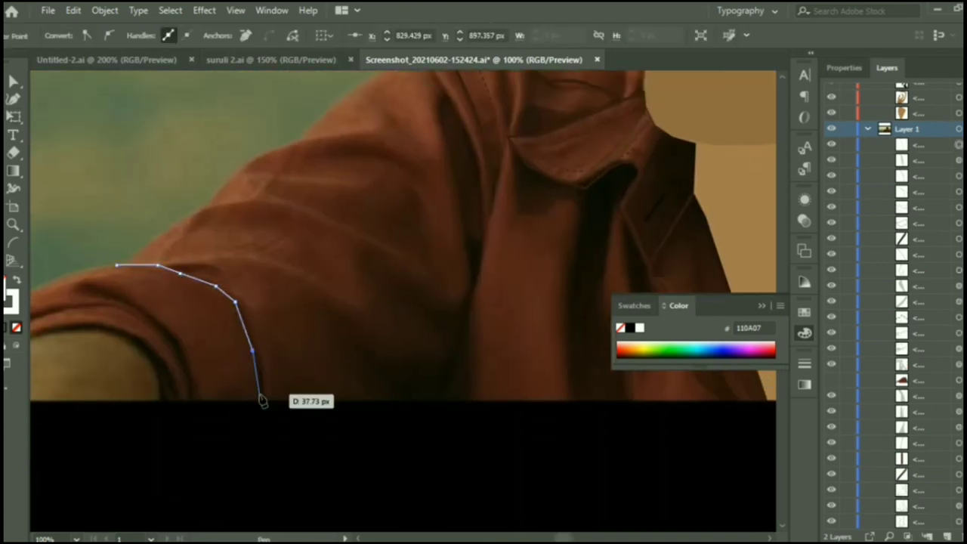
click(266, 399)
click(259, 353)
click(238, 298)
click(217, 282)
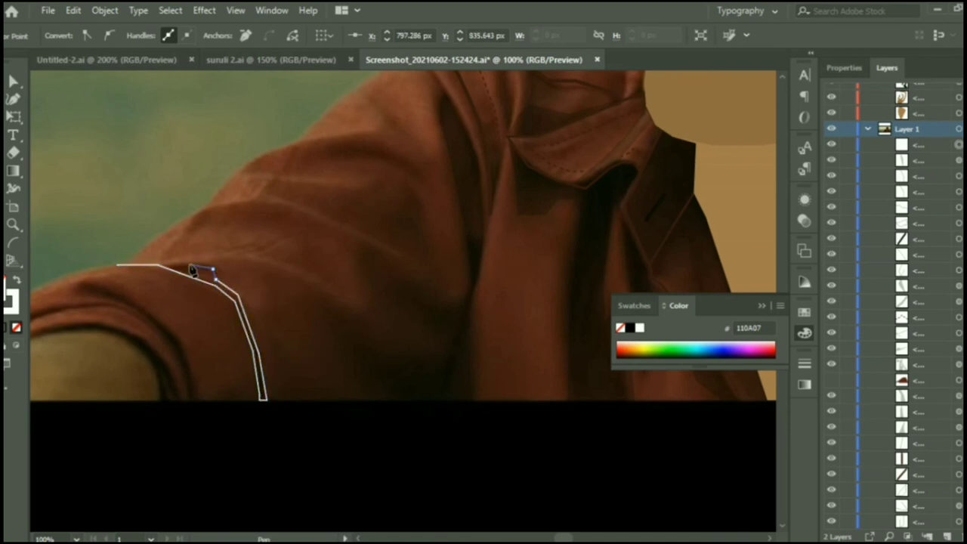
click(181, 274)
click(132, 265)
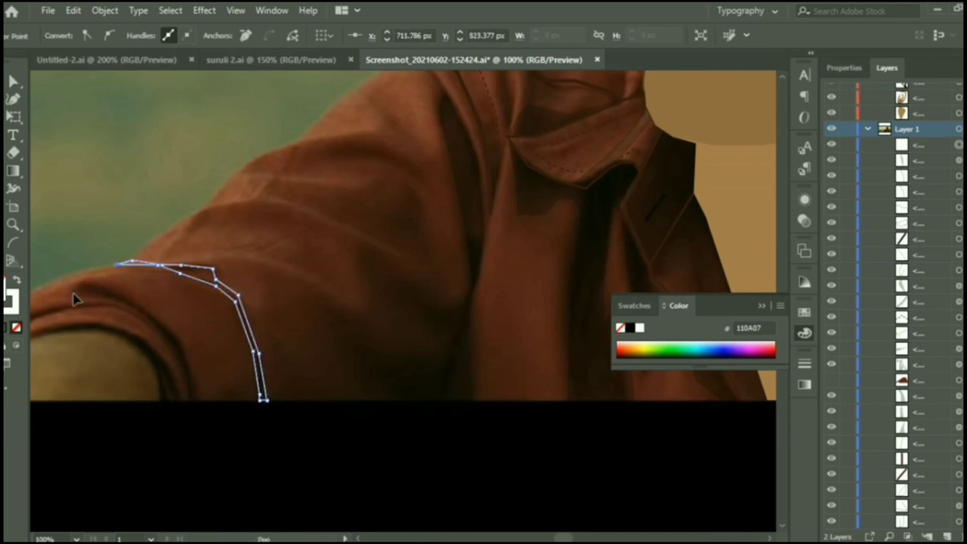
Trace a closed sleeve band shape running down the arm's edge.
click(73, 293)
click(109, 300)
click(140, 311)
click(172, 333)
click(193, 367)
click(195, 399)
click(189, 398)
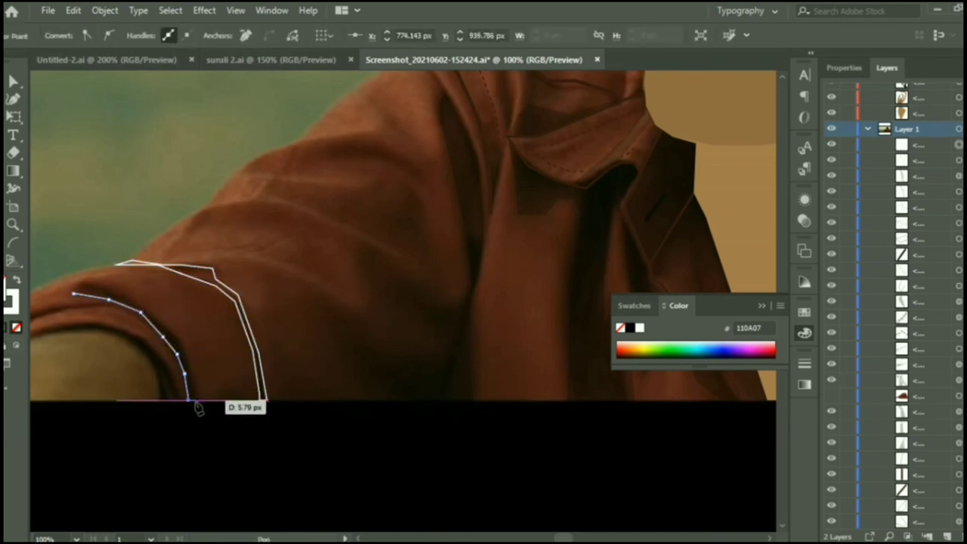
click(182, 361)
click(151, 321)
click(110, 285)
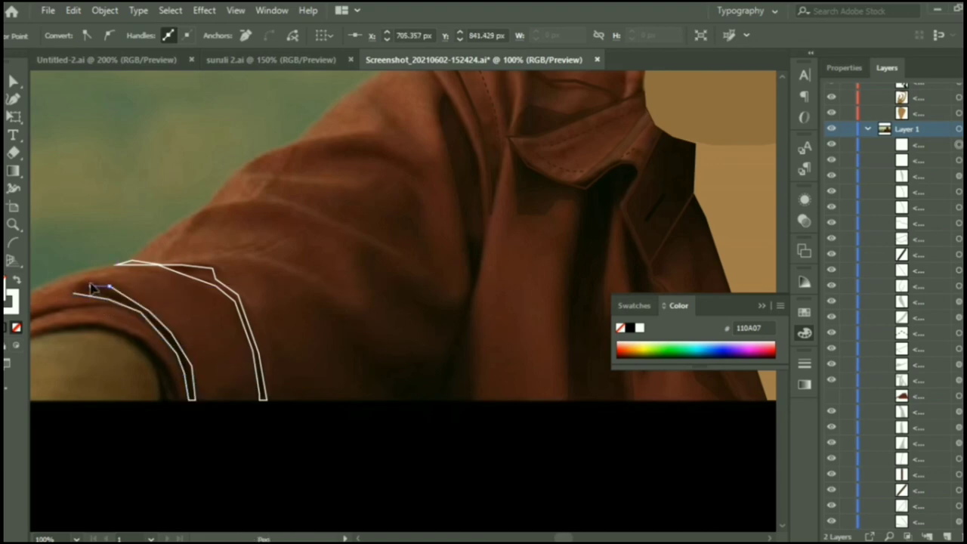
scroll(235, 361, left, 5)
Draw the curved upper arm fold, an inner shoulder crescent and the outer shoulder edge shape.
click(208, 382)
click(232, 361)
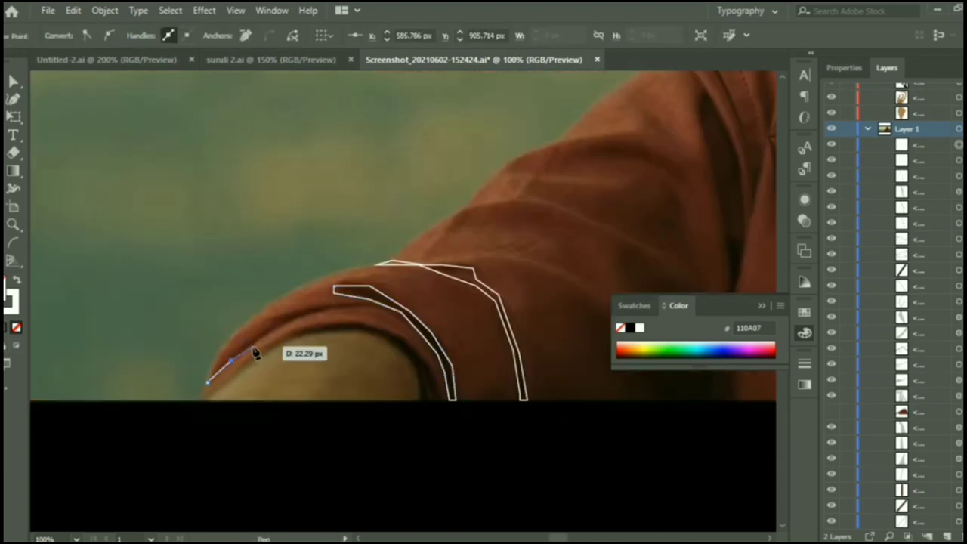
click(253, 343)
click(277, 330)
drag(317, 313, 261, 341)
drag(216, 371, 209, 382)
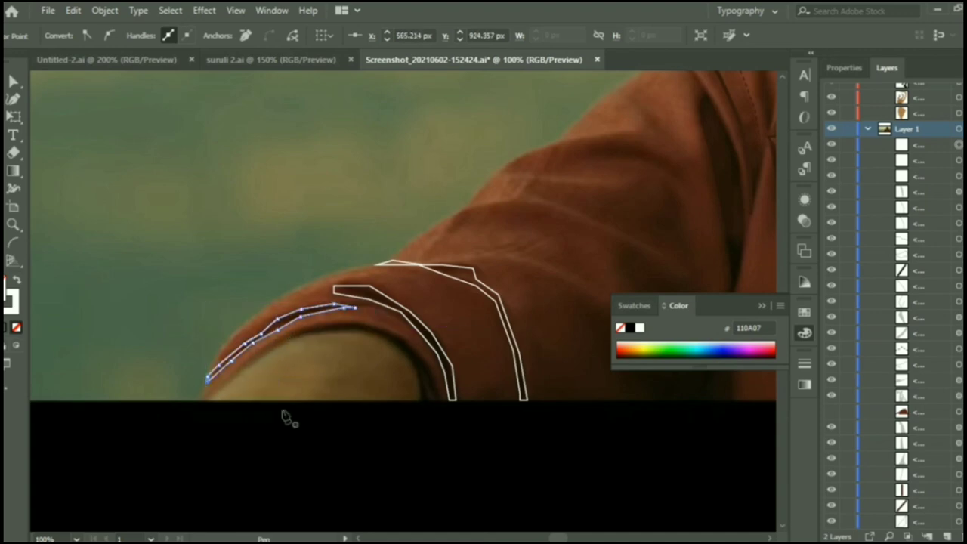
mouse_move(298, 338)
mouse_down()
mouse_move(389, 336)
mouse_move(434, 373)
mouse_move(379, 328)
mouse_up()
click(298, 337)
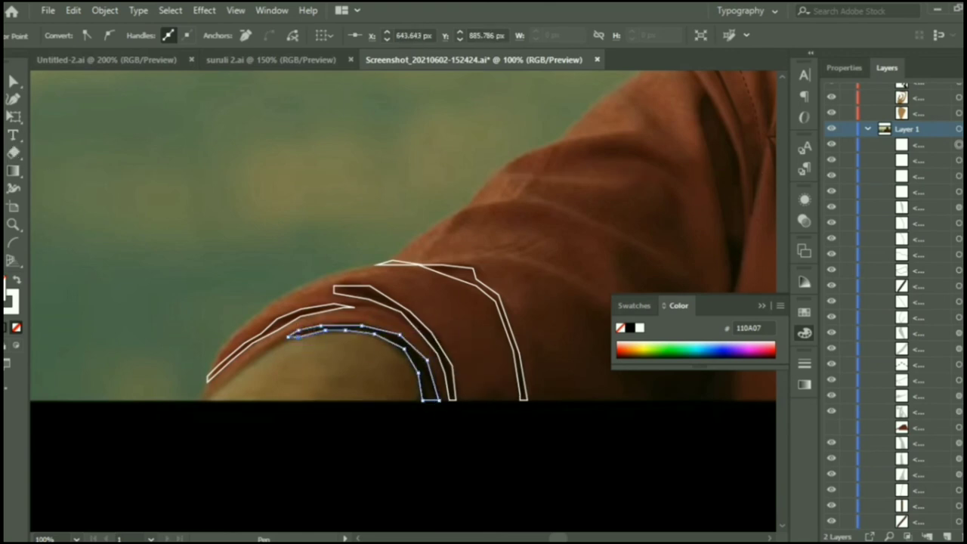
click(279, 340)
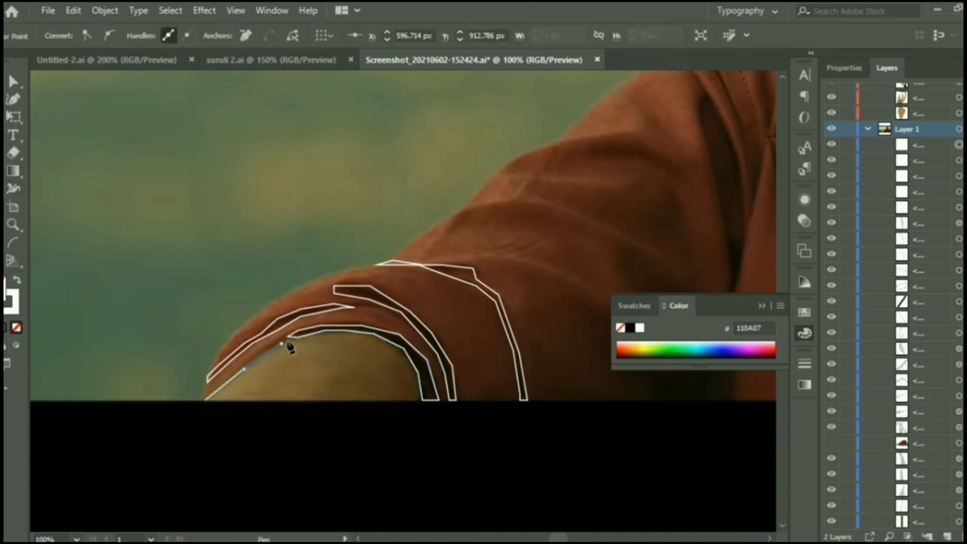
click(246, 364)
click(212, 388)
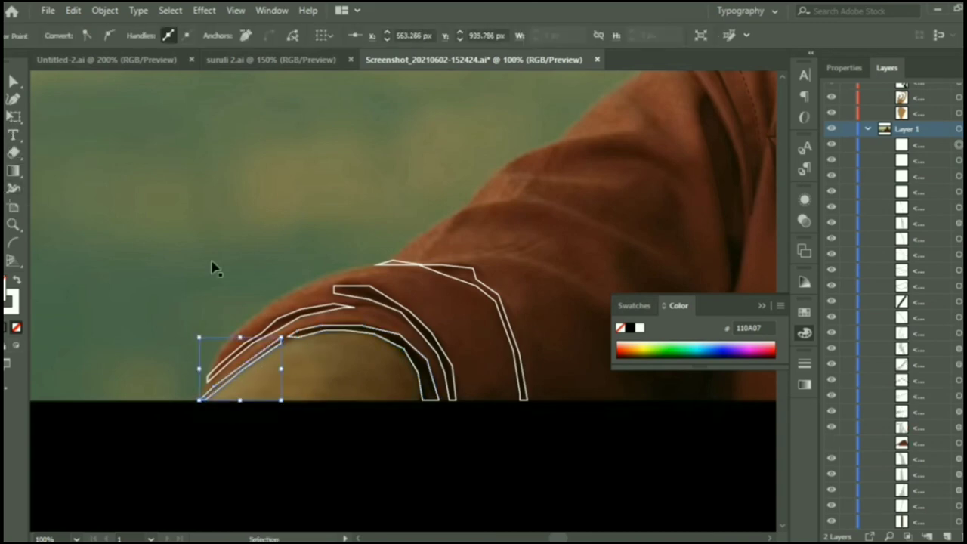
Lock the reference photo, select the new shoulder shapes and fill them with the sampled jacket colour.
click(360, 483)
key(ctrl+2)
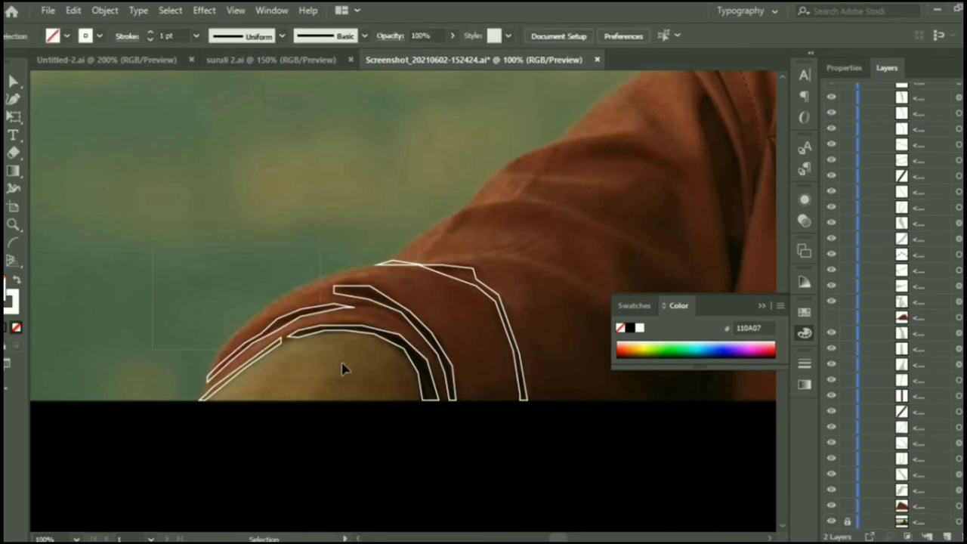
drag(344, 368, 583, 421)
key(ctrl+minus)
scroll(445, 366, right, 5)
key(i)
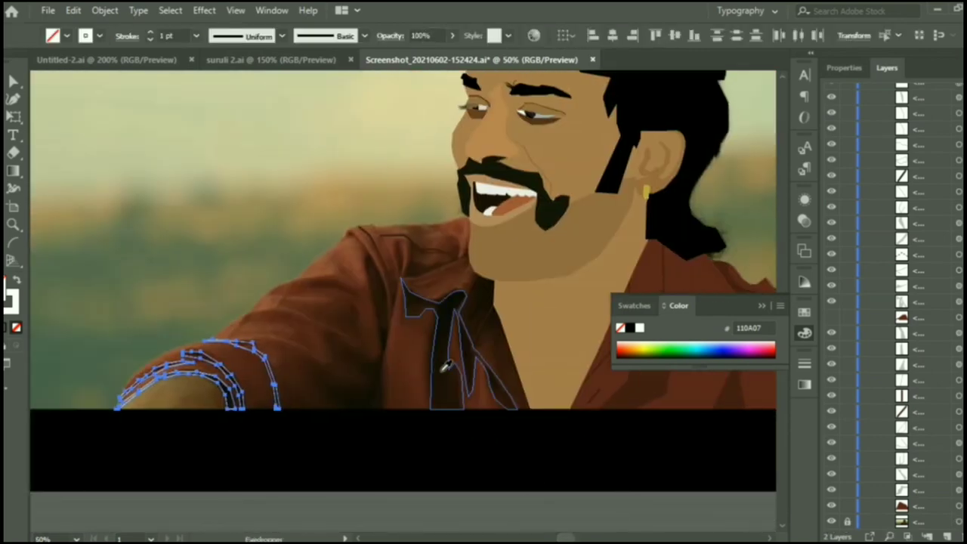
click(446, 365)
key(ctrl+shift+a)
click(833, 325)
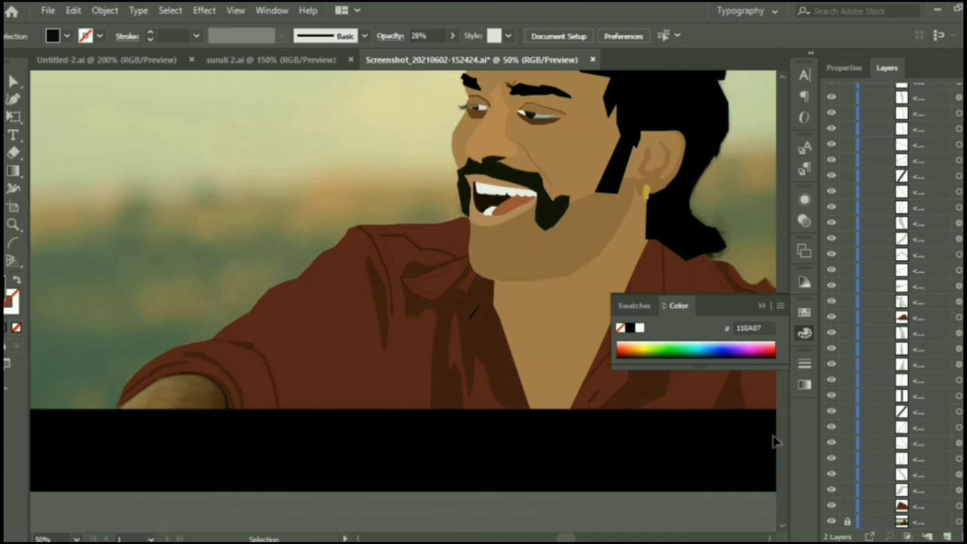
Hide the vector jacket to reveal the photo and trace a first shadow shape on the sleeve.
click(833, 317)
scroll(355, 455, up, 1)
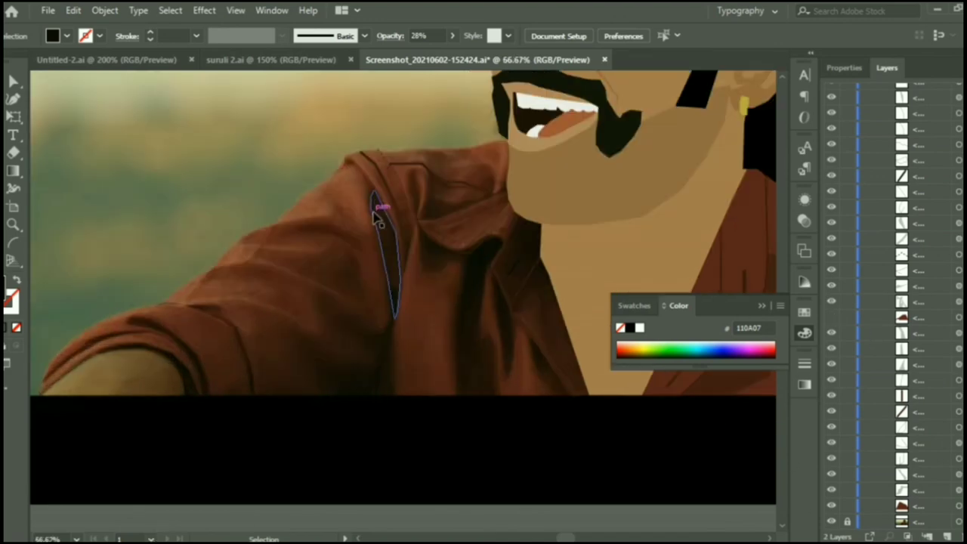
key(p)
click(282, 240)
click(348, 230)
click(356, 255)
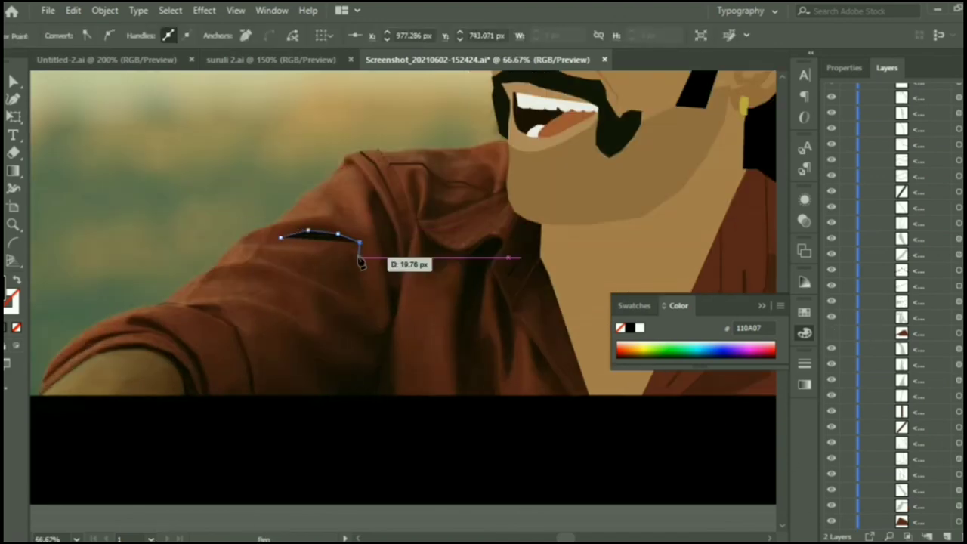
click(370, 302)
click(325, 284)
click(278, 268)
click(255, 253)
click(238, 242)
click(281, 224)
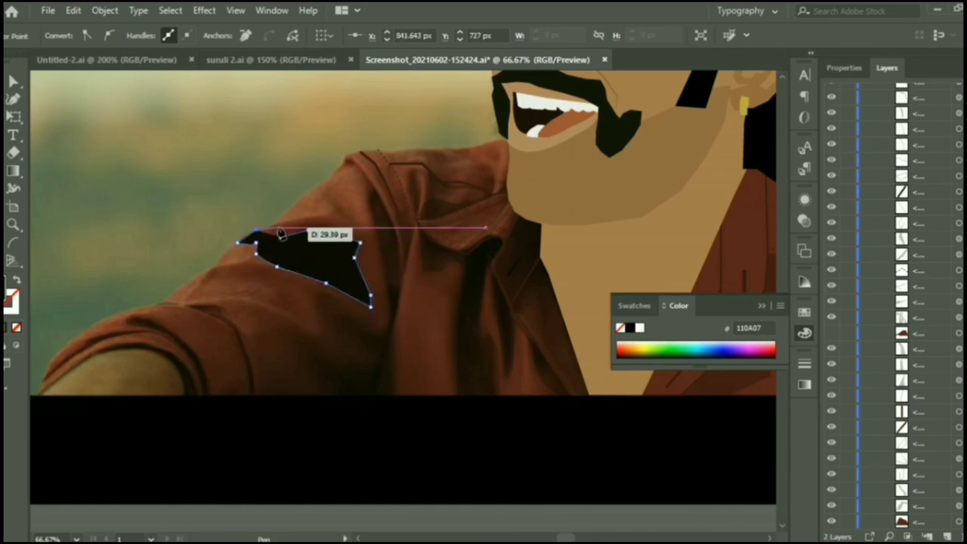
click(324, 219)
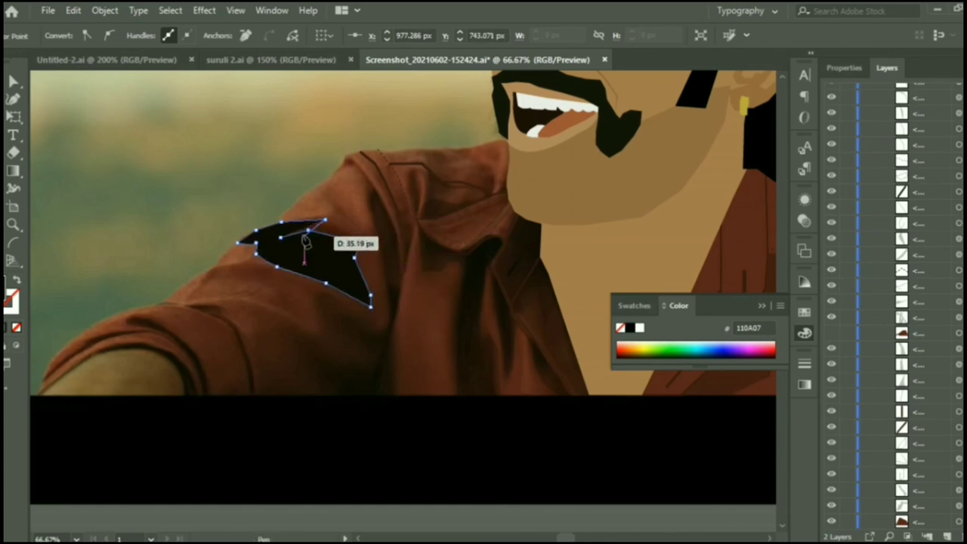
click(280, 237)
Send the unwanted shape back and trace a closed upper sleeve fold shadow.
key(ctrl+shift+bracketleft)
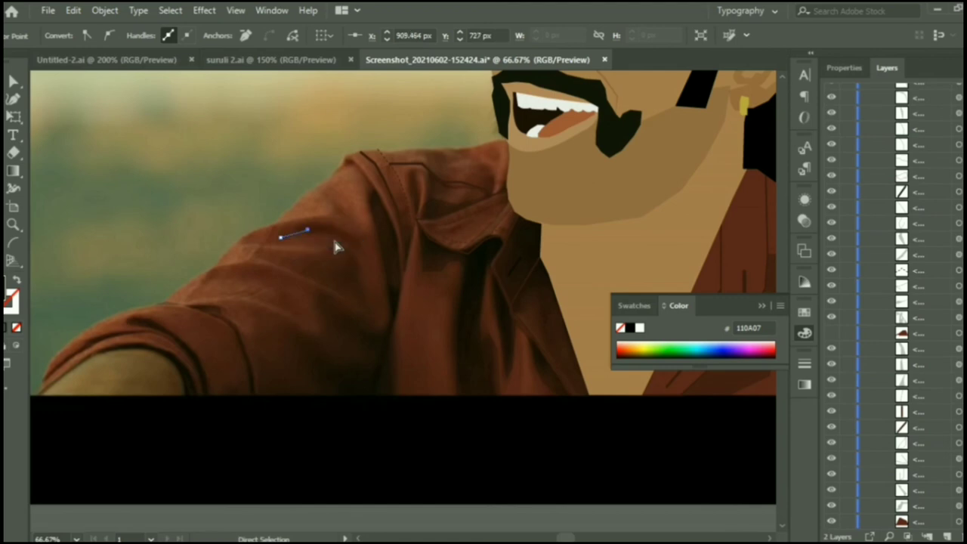
drag(279, 237, 300, 240)
click(325, 234)
click(356, 248)
click(327, 221)
click(292, 223)
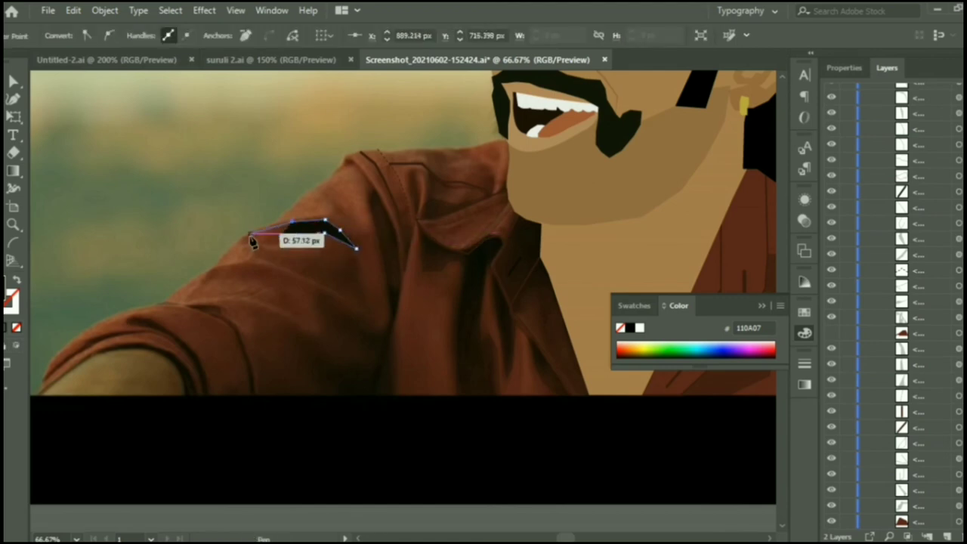
click(238, 242)
click(281, 240)
Trace a second, curved fold shadow just below the upper one.
click(248, 261)
click(289, 267)
click(323, 284)
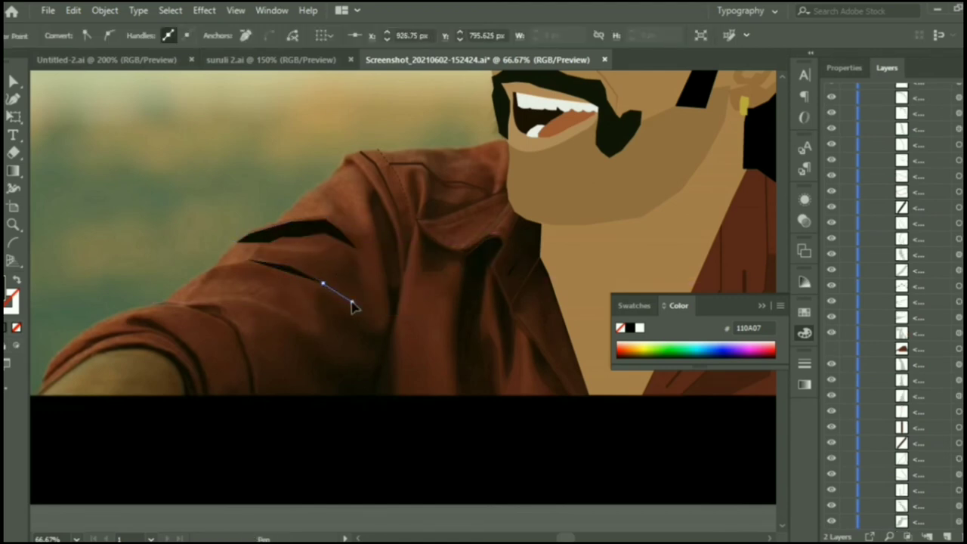
click(352, 302)
drag(372, 317, 370, 293)
click(357, 259)
click(335, 241)
click(316, 253)
click(264, 249)
click(248, 260)
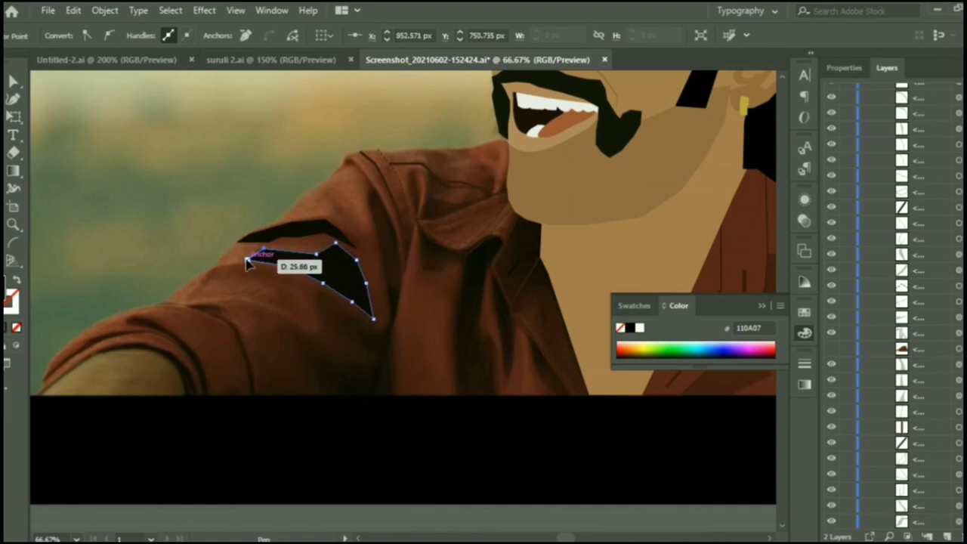
scroll(392, 278, down, 1)
scroll(392, 278, down, 1)
Trace a closed fold shadow shape near the elbow down to the jacket's bottom.
click(366, 332)
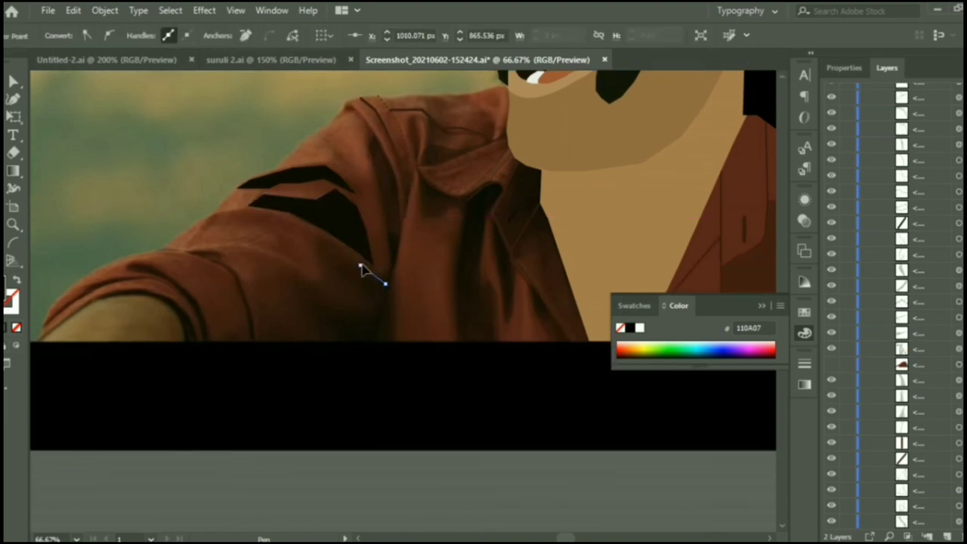
click(361, 266)
click(334, 248)
click(317, 238)
click(323, 270)
click(315, 299)
click(308, 321)
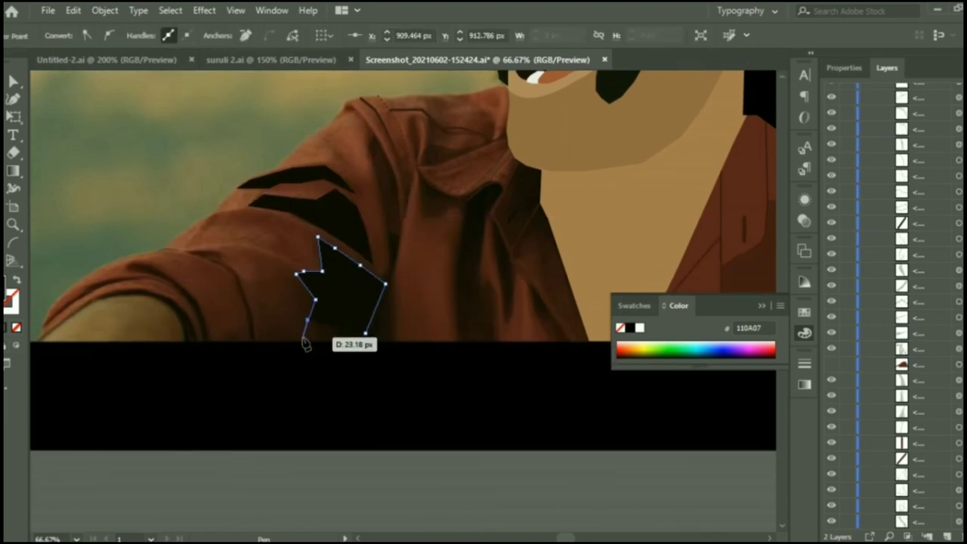
click(295, 345)
click(364, 345)
click(388, 274)
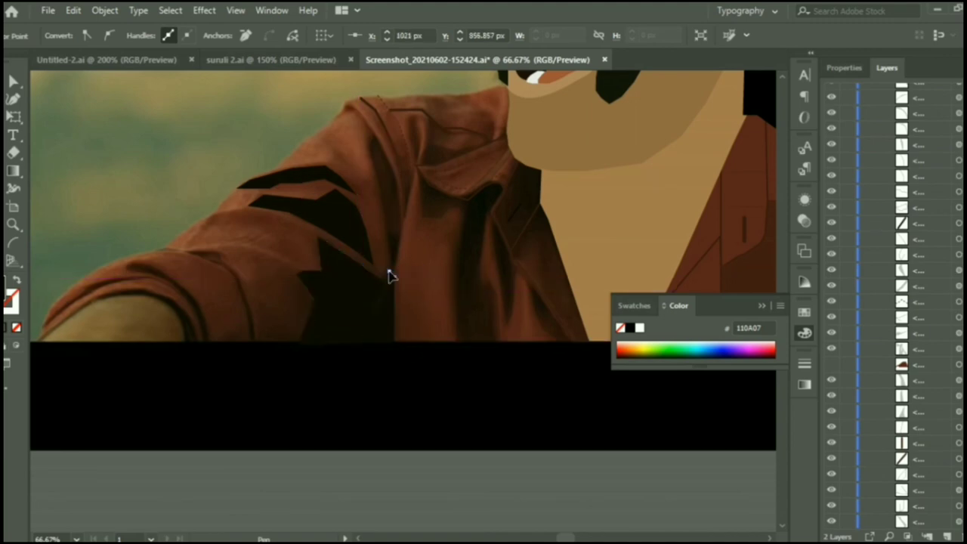
click(365, 332)
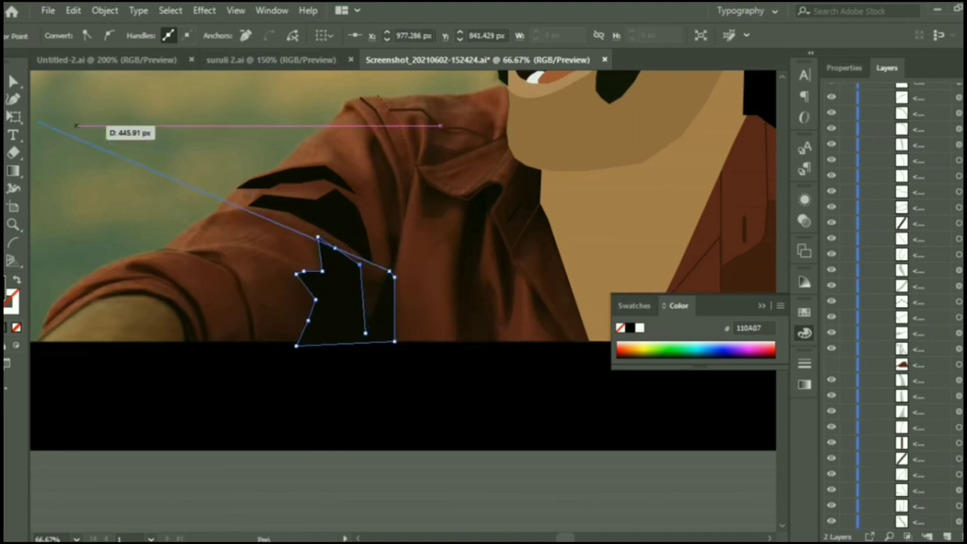
Reshape the shadow's anchors and curve its bottom edge along the jacket, then finish and hide it.
drag(372, 344, 369, 339)
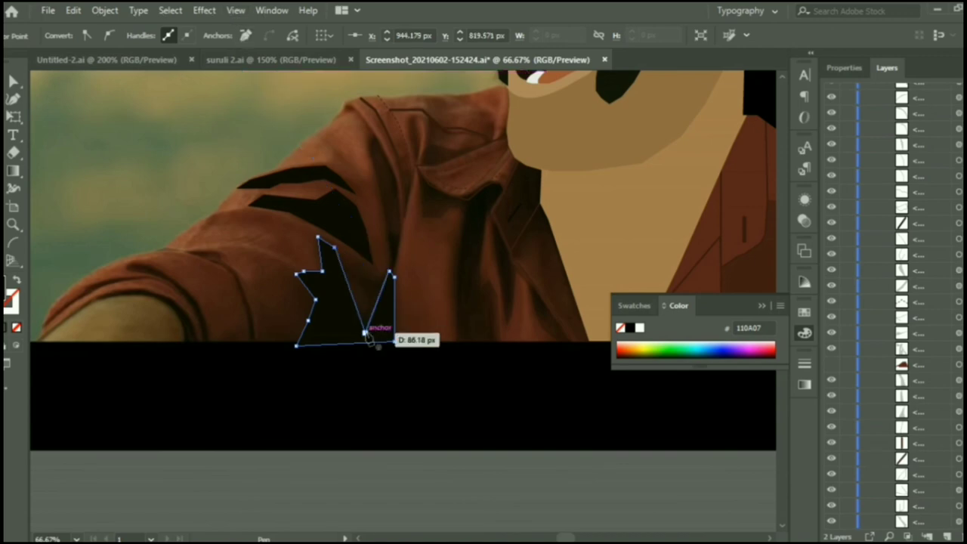
mouse_move(387, 273)
mouse_down()
mouse_move(394, 279)
mouse_move(367, 336)
mouse_up()
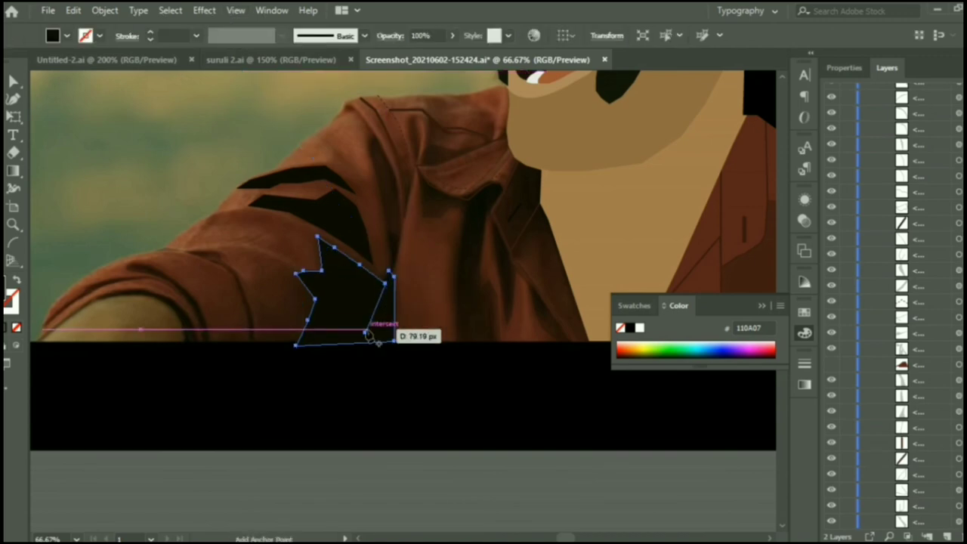
right_click(367, 338)
mouse_move(382, 384)
mouse_down()
mouse_move(379, 419)
mouse_move(388, 279)
mouse_move(318, 270)
mouse_move(318, 298)
mouse_up()
click(344, 341)
drag(389, 341, 398, 330)
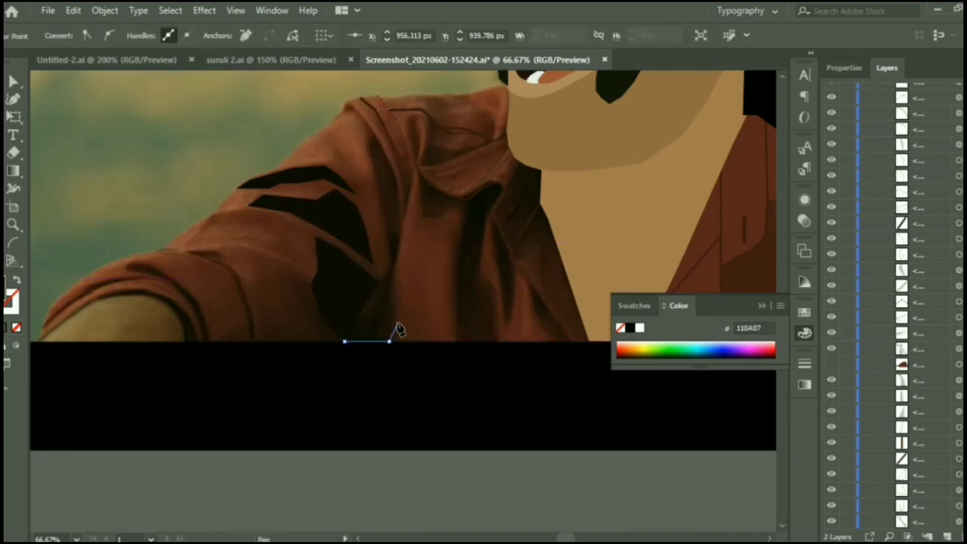
click(388, 278)
key(v)
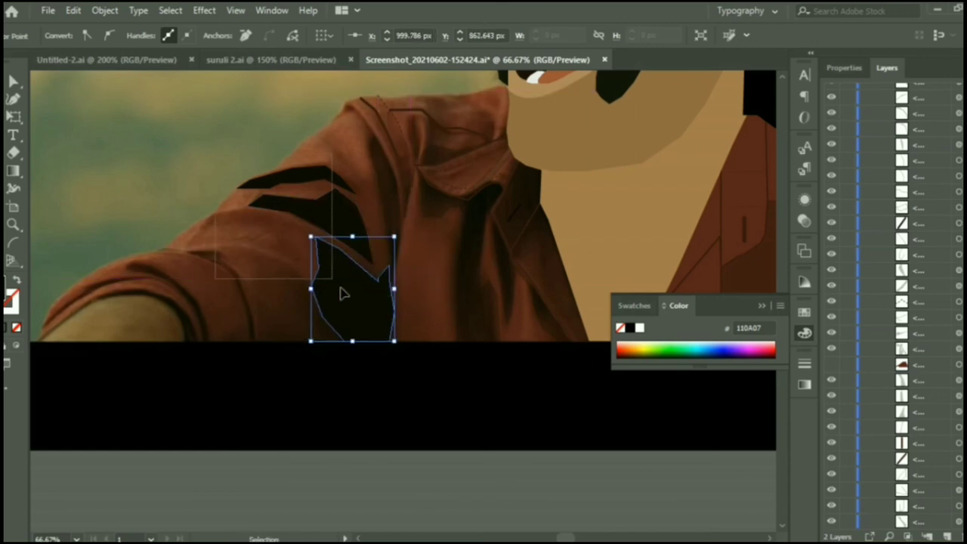
key(ctrl+3)
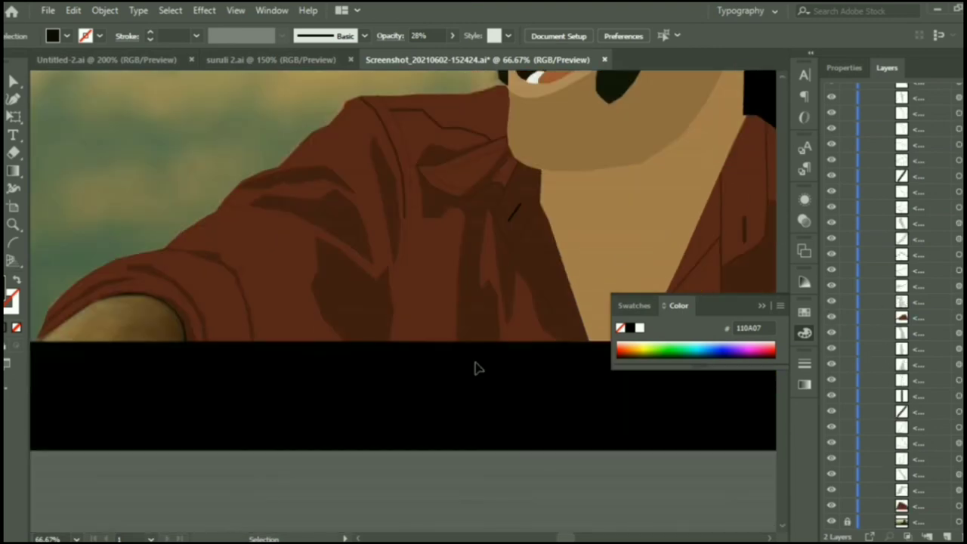
Zoom in on the left shoulder and draw a closed arm shape under the sleeve opening.
key(ctrl+minus)
key(ctrl+minus)
key(ctrl+plus)
key(ctrl+plus)
key(ctrl+plus)
key(p)
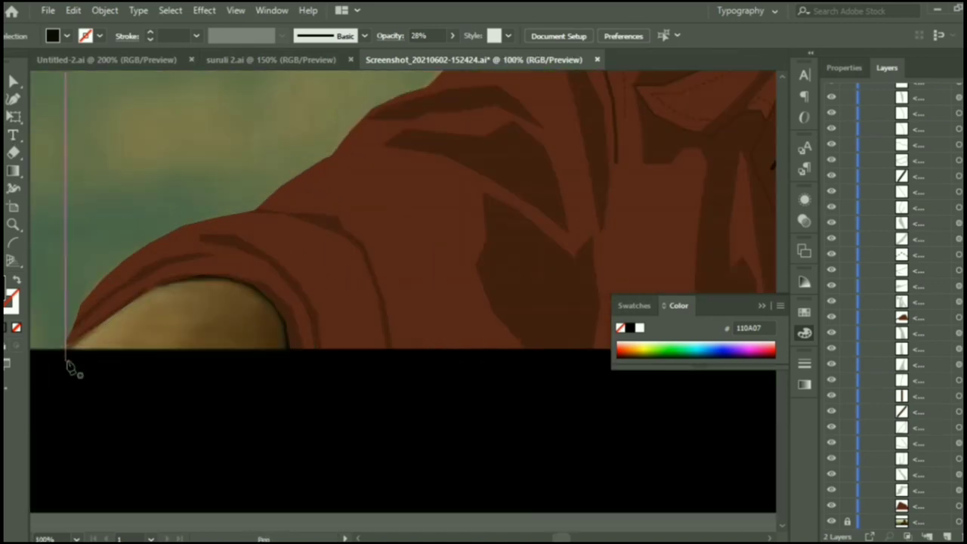
click(69, 348)
mouse_move(163, 285)
mouse_down()
mouse_move(243, 281)
mouse_move(216, 283)
mouse_move(270, 300)
mouse_up()
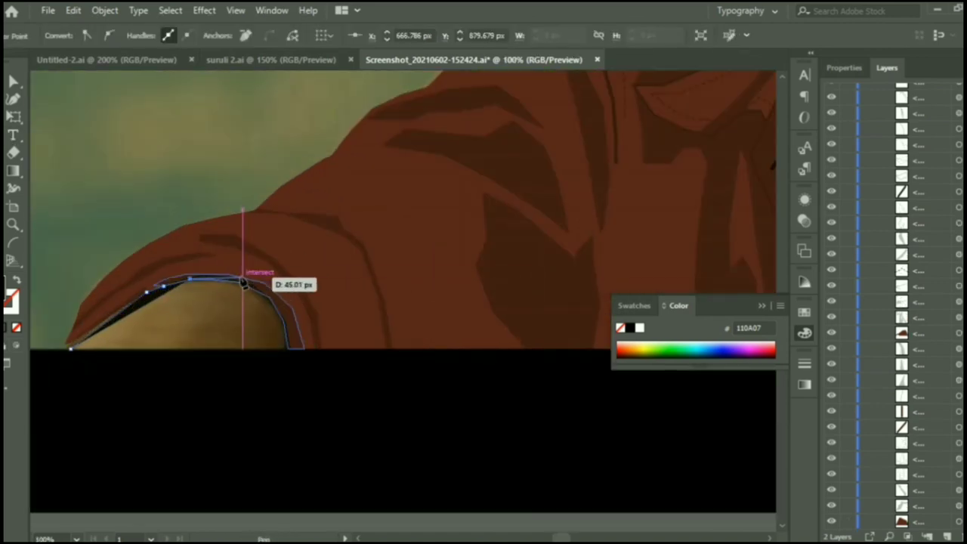
click(283, 322)
click(287, 348)
click(69, 348)
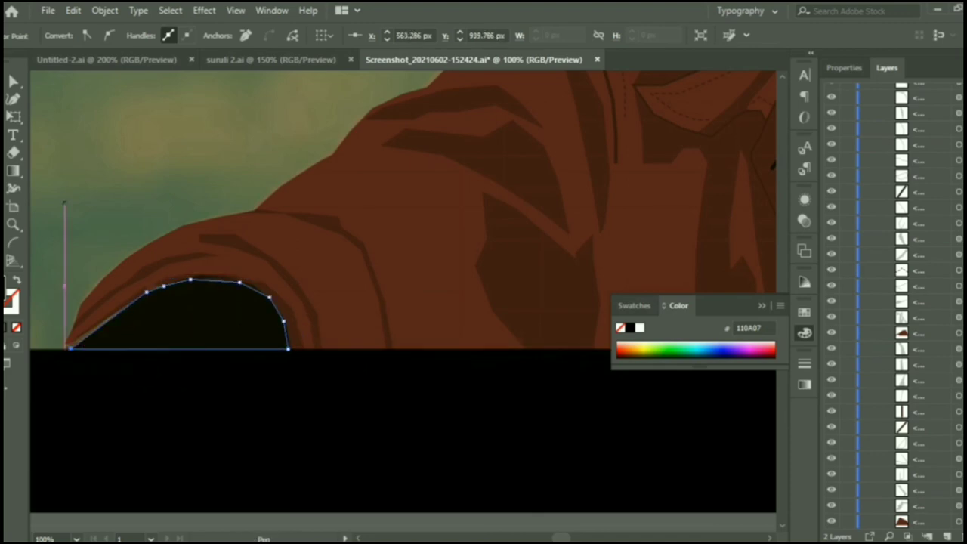
Sample a fill colour for the arm shape, deselect it and zoom out to the whole artwork.
key(i)
scroll(771, 113, up, 3)
scroll(562, 538, right, 5)
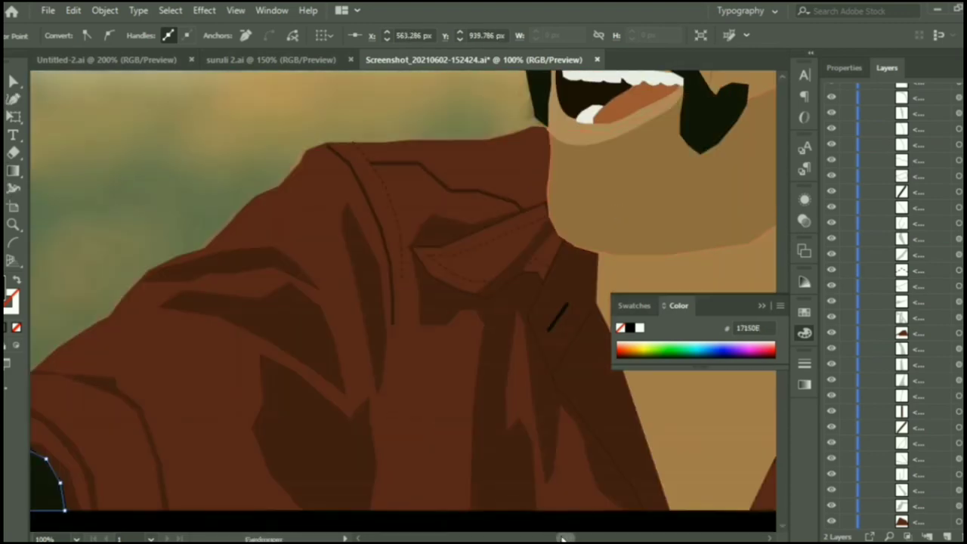
key(v)
key(ctrl+shift+a)
key(ctrl+minus)
key(ctrl+minus)
key(ctrl+minus)
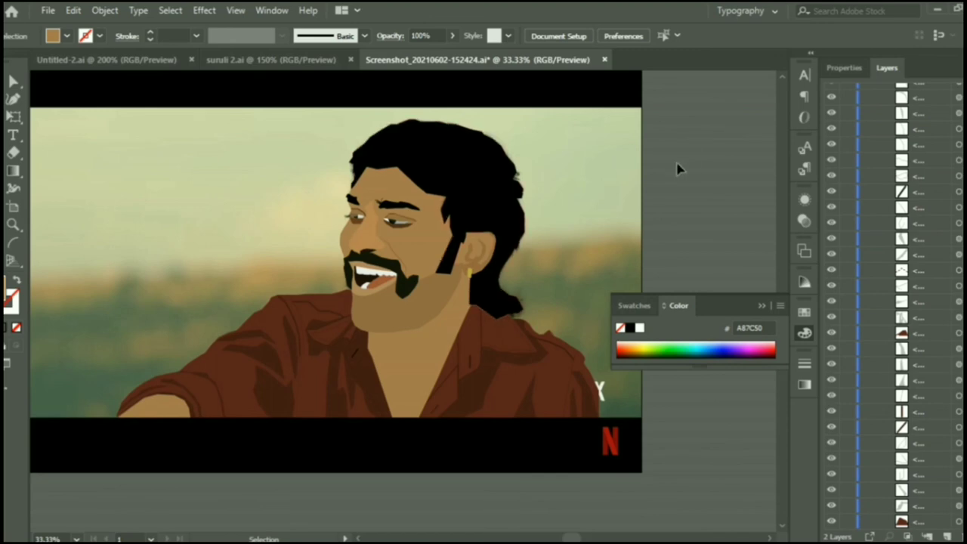
scroll(706, 203, up, 1)
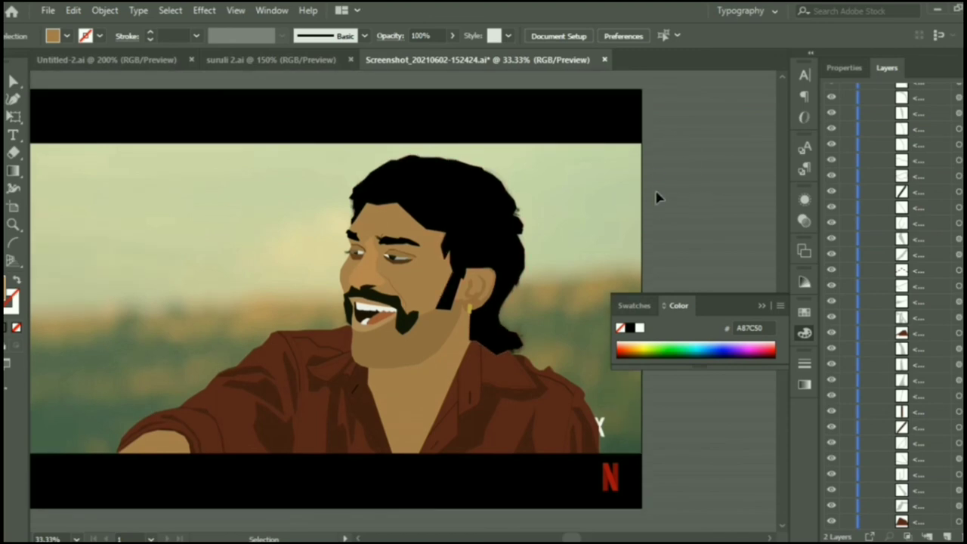
Draw a seam line from the collar edge down to the jacket's bottom edge.
key(ctrl+1)
drag(212, 105, 277, 284)
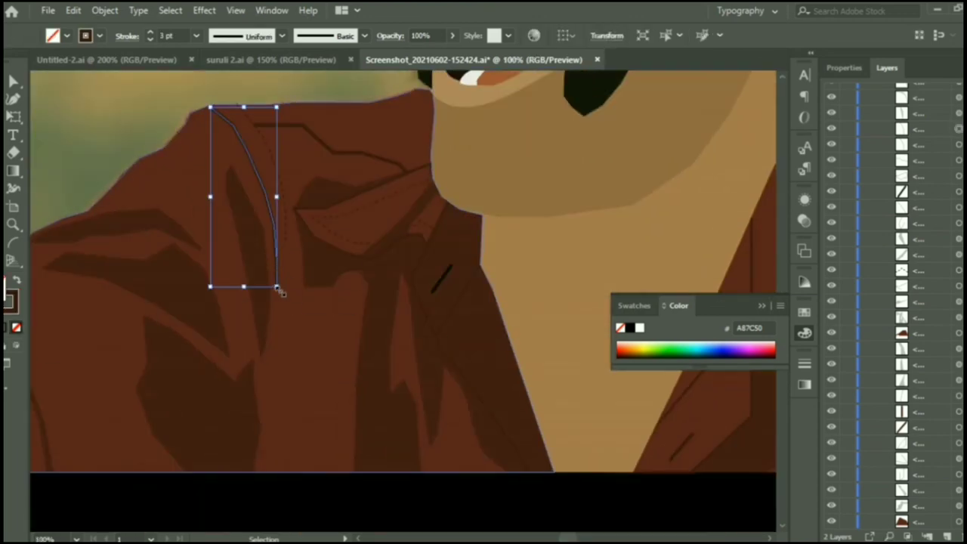
key(ctrl+shift+a)
click(278, 284)
click(263, 470)
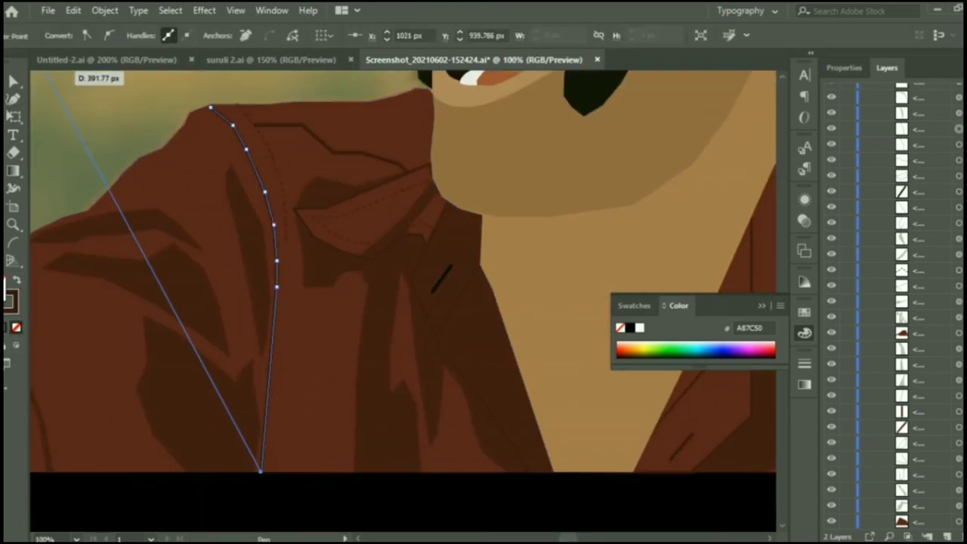
key(ctrl+shift+a)
Add a curved point so the front seam line bends down the jacket.
scroll(581, 222, down, 2)
scroll(460, 324, down, 2)
scroll(472, 312, up, 2)
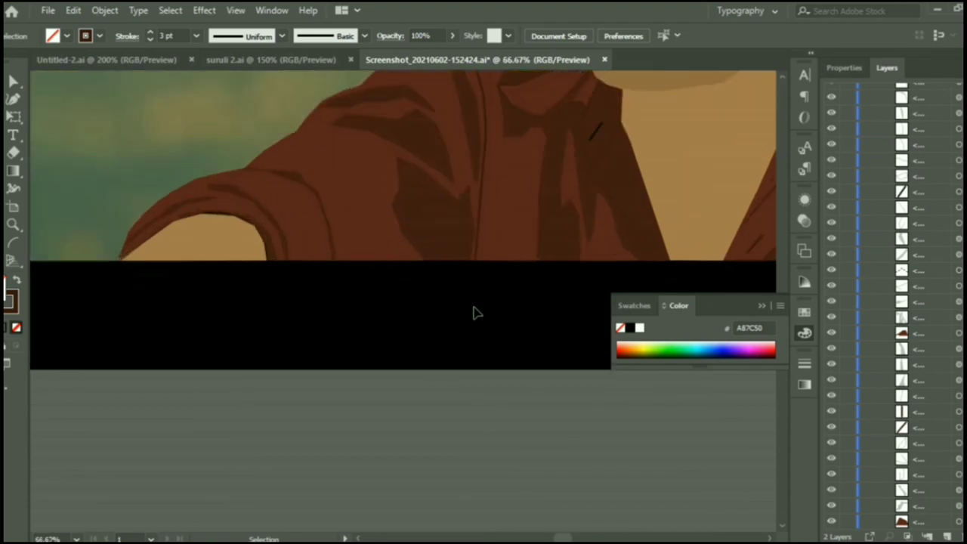
scroll(504, 213, up, 2)
scroll(504, 213, up, 3)
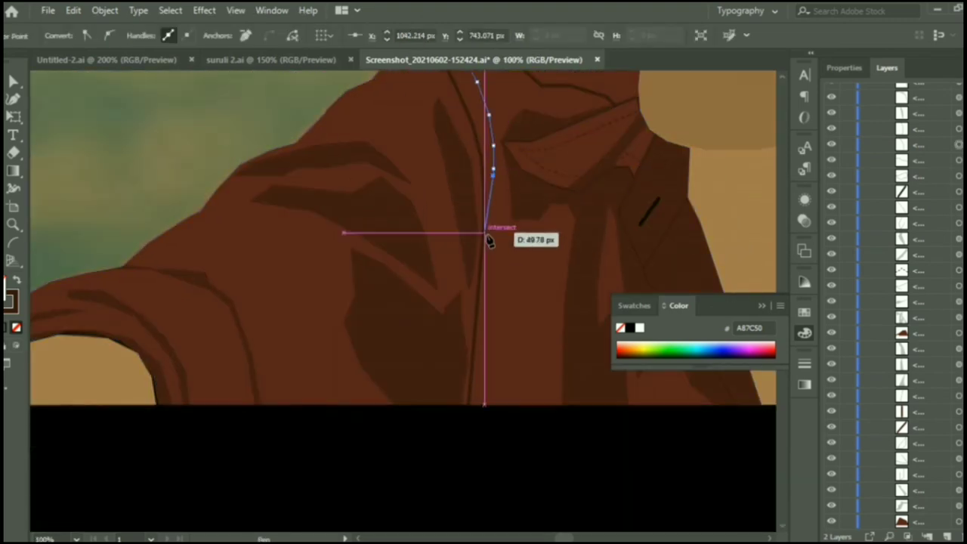
drag(492, 226, 647, 199)
key(v)
click(402, 236)
Hide the vector shirt to compare the seam line against the photo.
scroll(504, 208, up, 5)
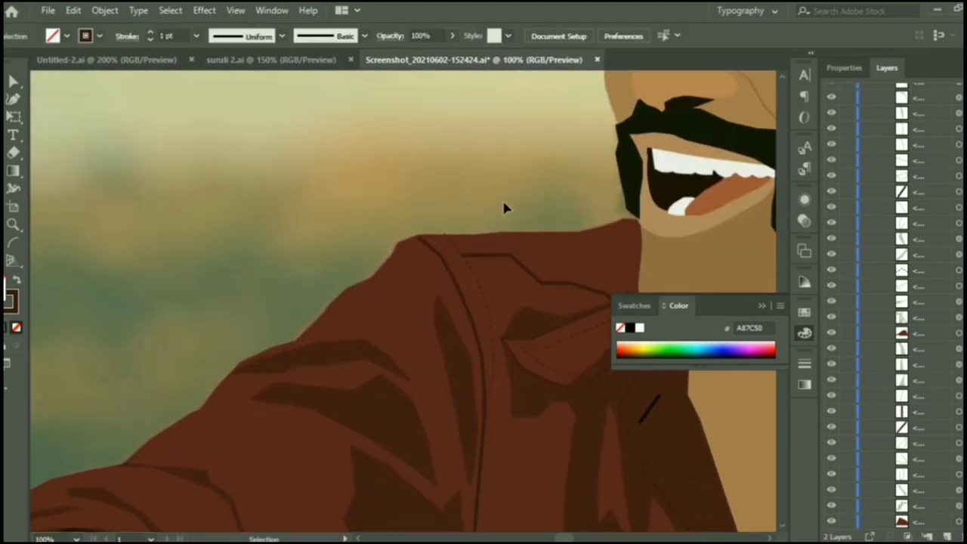
scroll(891, 317, down, 1)
click(830, 317)
scroll(721, 175, down, 3)
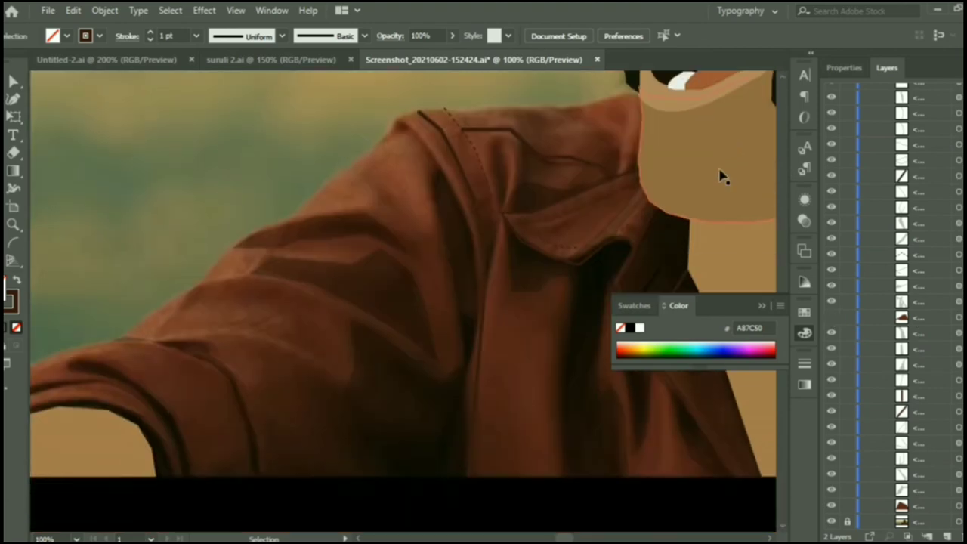
click(491, 198)
scroll(511, 460, down, 2)
scroll(507, 390, up, 1)
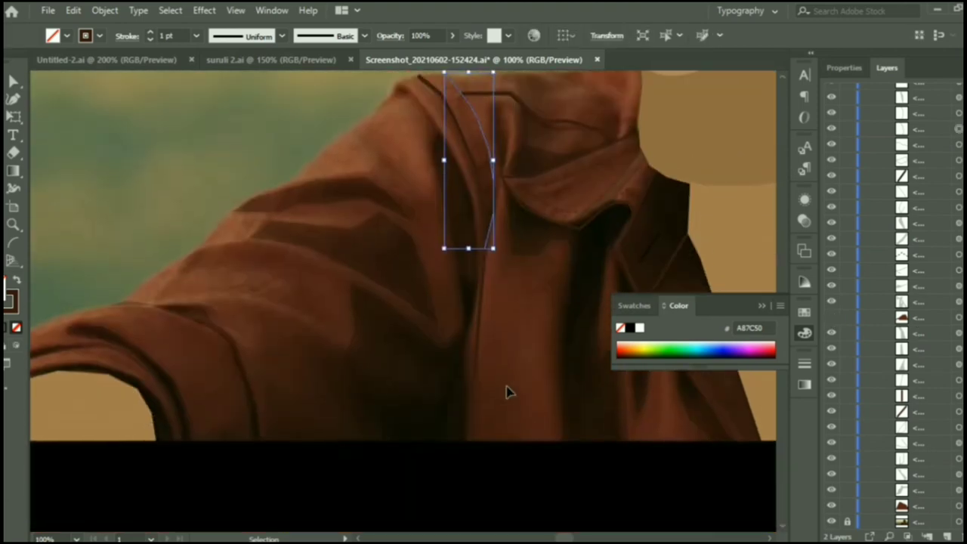
click(181, 128)
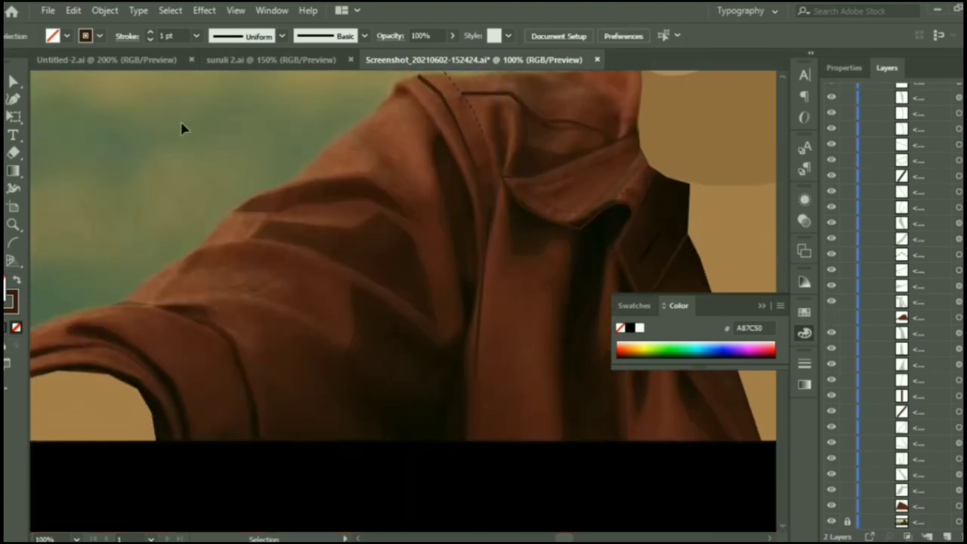
Give the seam line round ends and show the vector jacket shapes again.
click(449, 83)
click(843, 67)
click(844, 253)
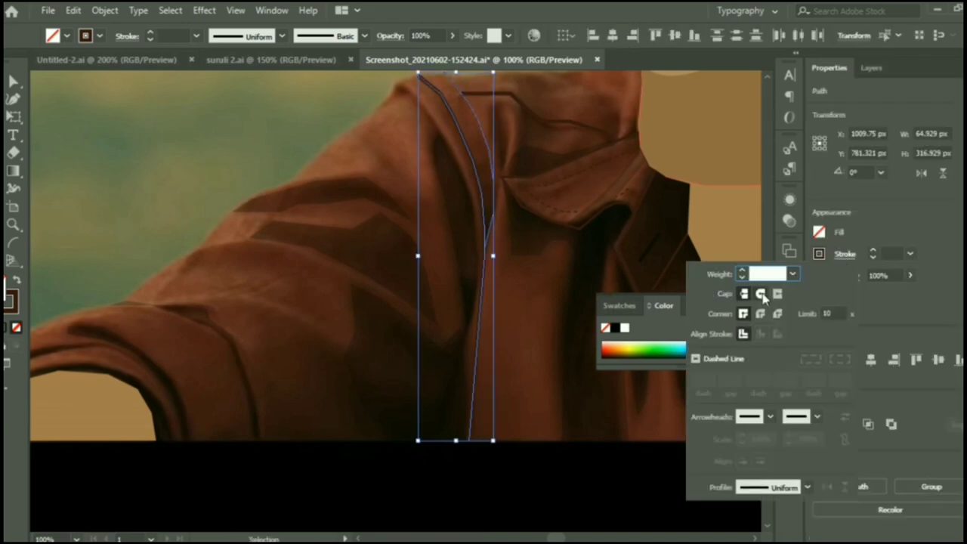
click(561, 447)
scroll(561, 446, up, 3)
click(886, 67)
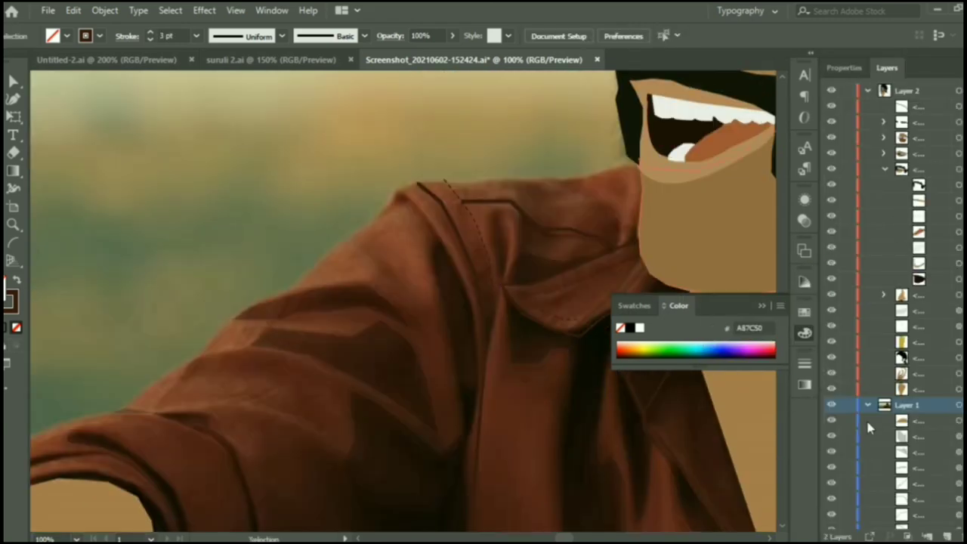
scroll(867, 426, down, 3)
Set the zigzag collar seam's stroke weight to 3 pt.
click(447, 185)
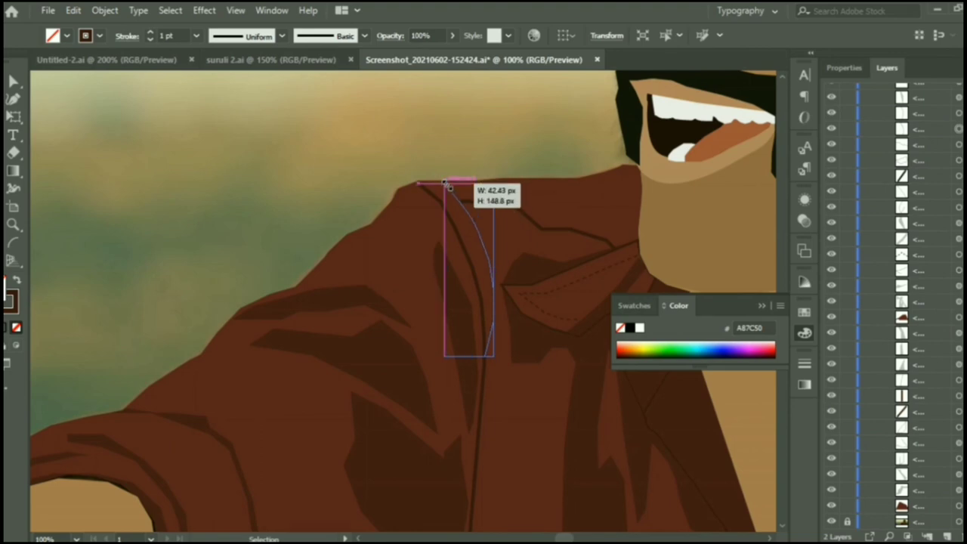
scroll(518, 209, up, 2)
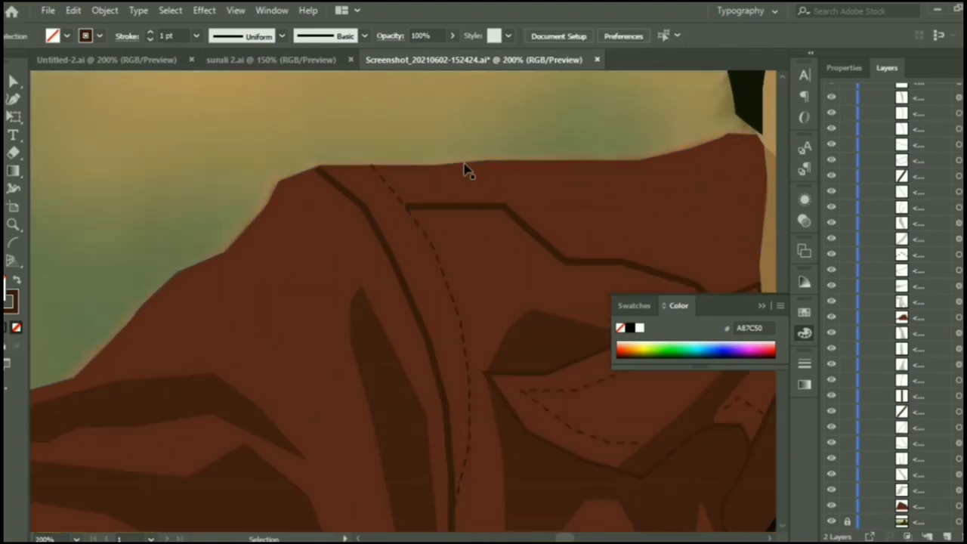
click(438, 186)
scroll(453, 167, down, 1)
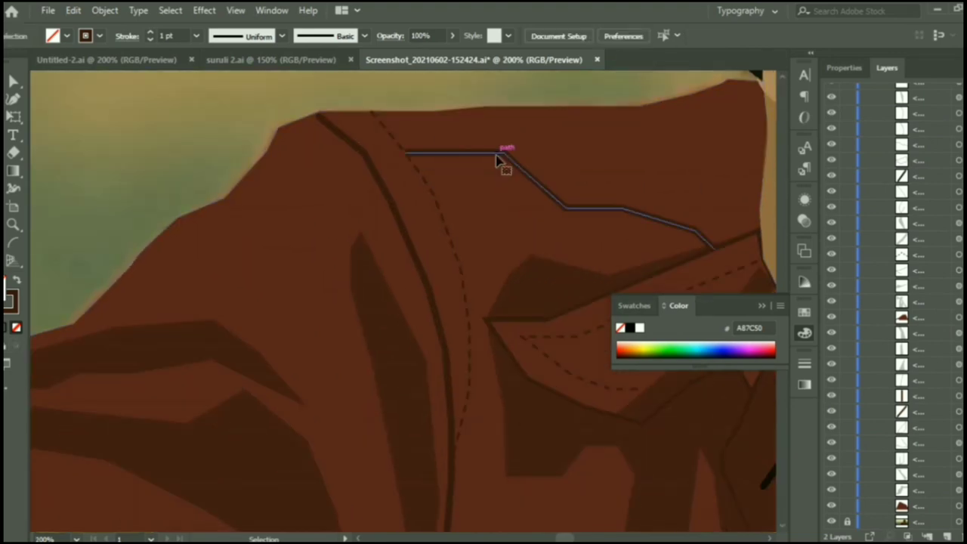
click(496, 155)
click(843, 68)
click(844, 254)
text(3)
key(Return)
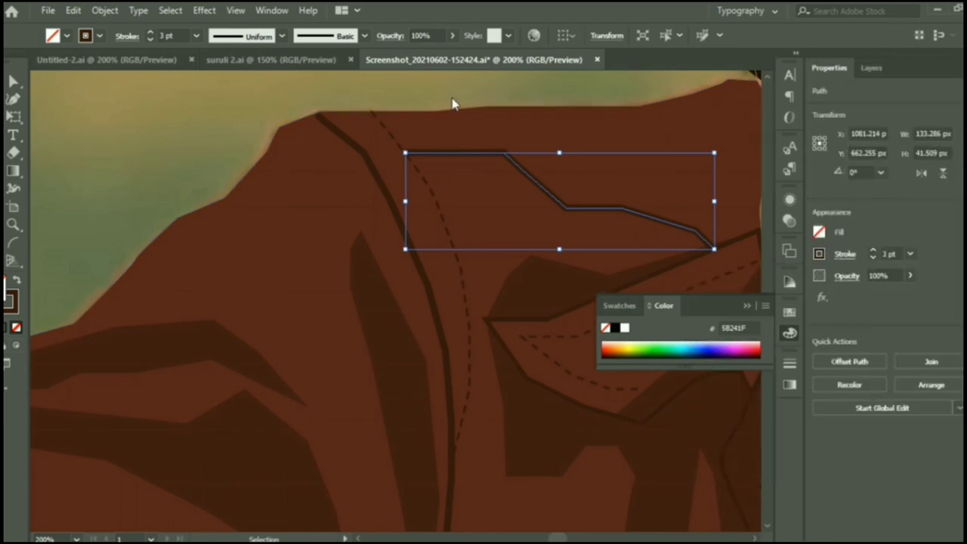
click(453, 103)
scroll(511, 108, down, 2)
scroll(539, 201, down, 3)
Zoom out to the whole artboard and show Layer 2's contents.
key(F7)
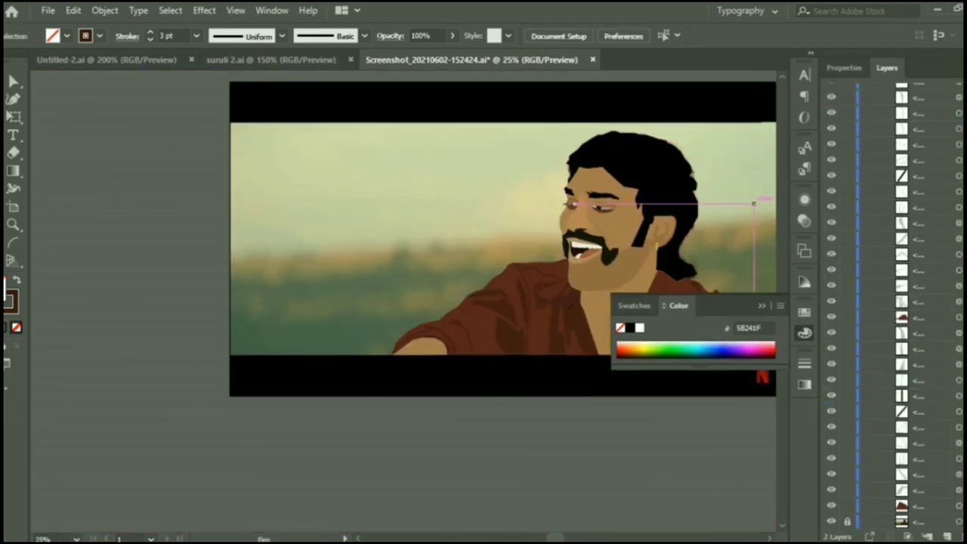
click(844, 67)
click(887, 67)
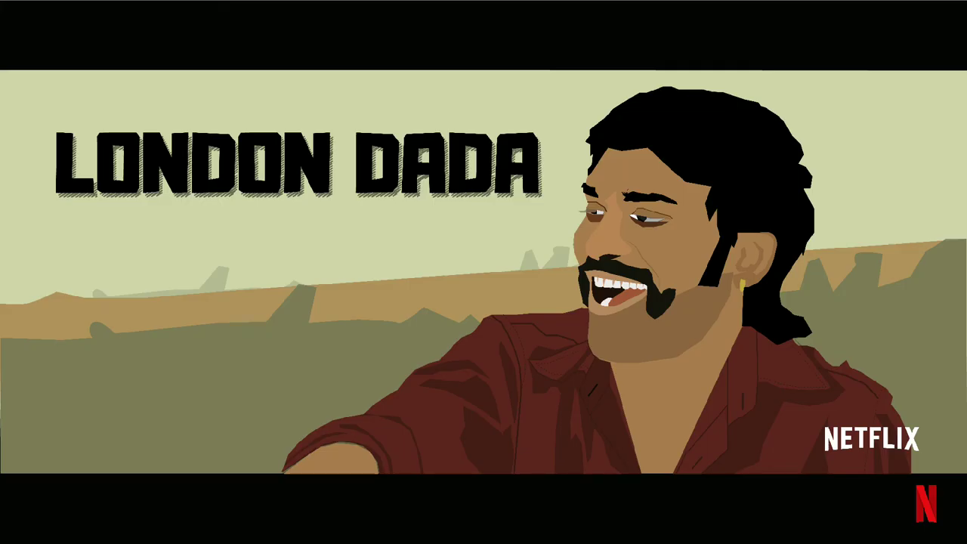